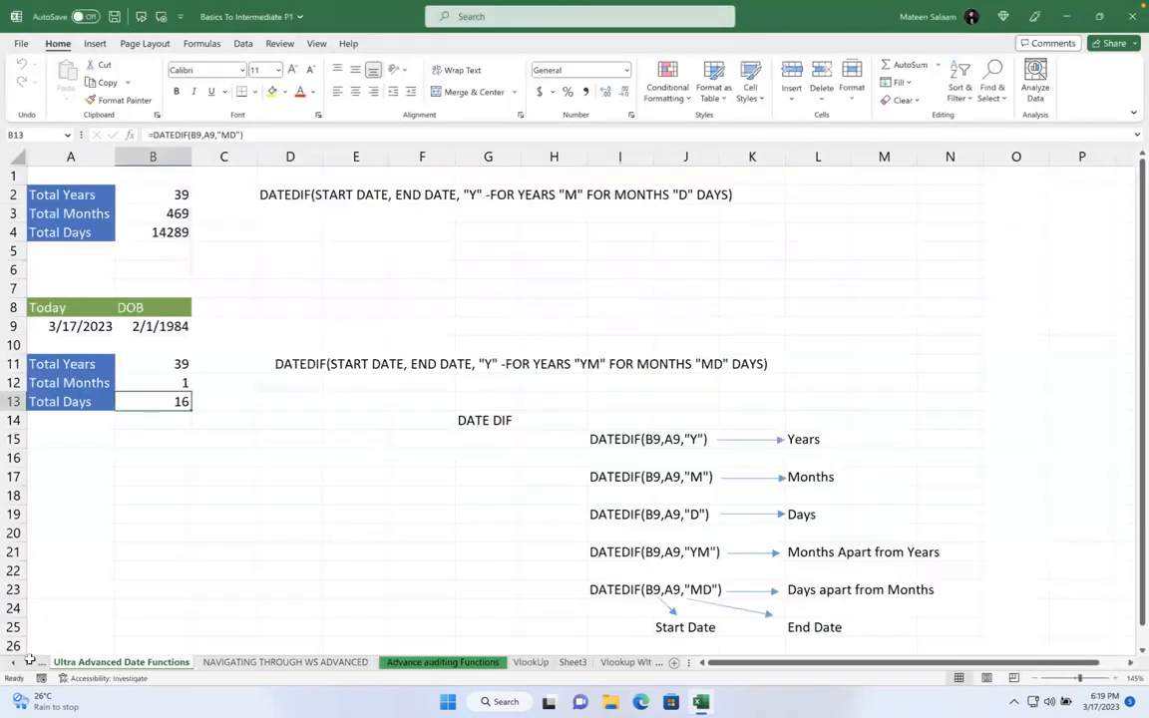
# - Switch to the OR sheet from the sheet list and bring the VIP list into view
pyautogui.rightClick(13, 663)
pyautogui.press('Up')
pyautogui.press('Up')
pyautogui.press('Up')
pyautogui.press('Up')
pyautogui.press('Up')
pyautogui.press('Up')
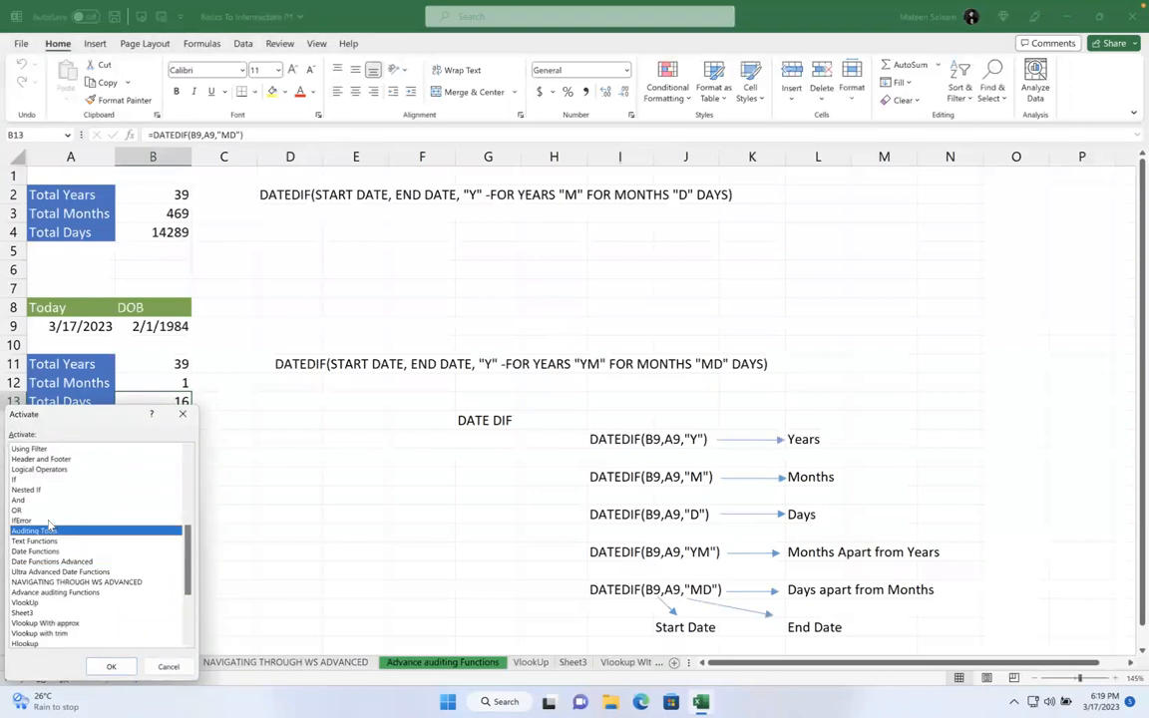
pyautogui.press('Return')
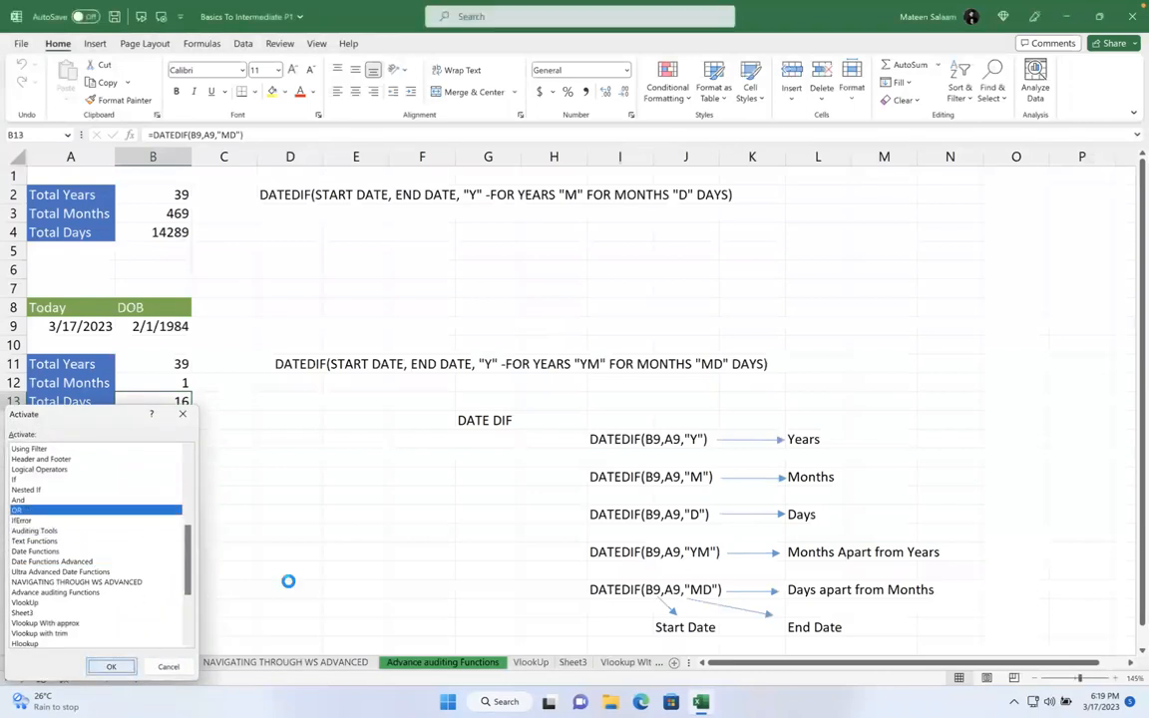
pyautogui.scroll(-9, 400, 473)
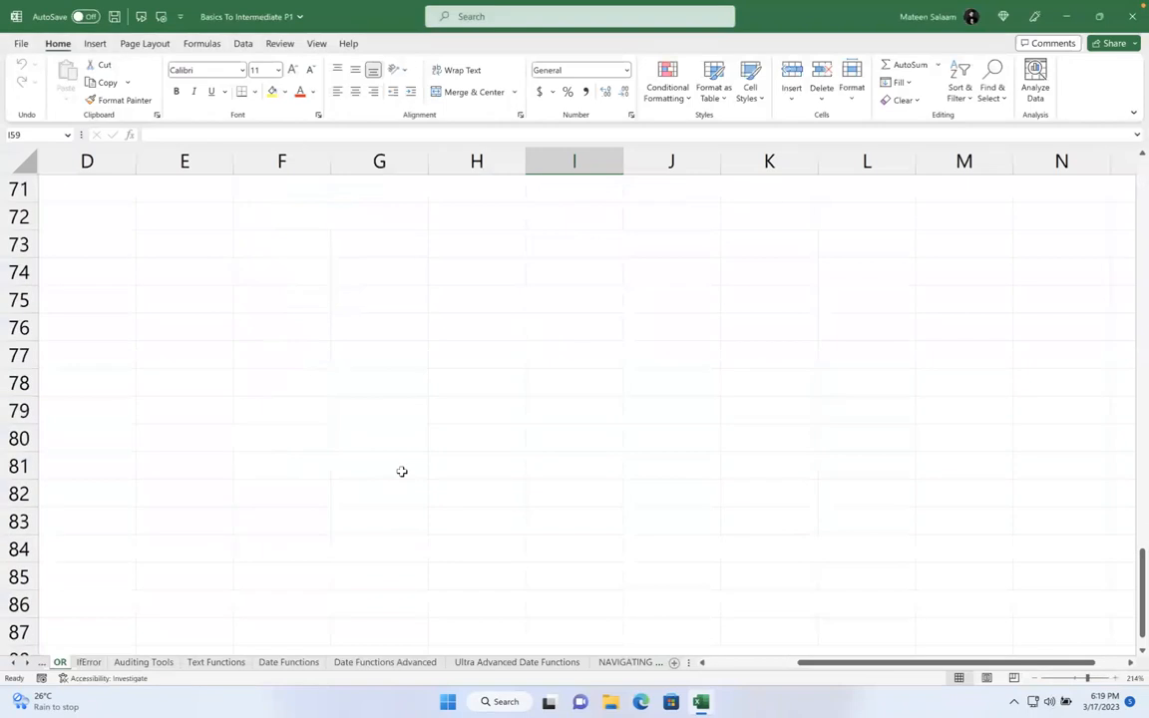
pyautogui.scroll(15, 400, 470)
pyautogui.scroll(-3, 400, 475)
pyautogui.scroll(-18, 399, 477)
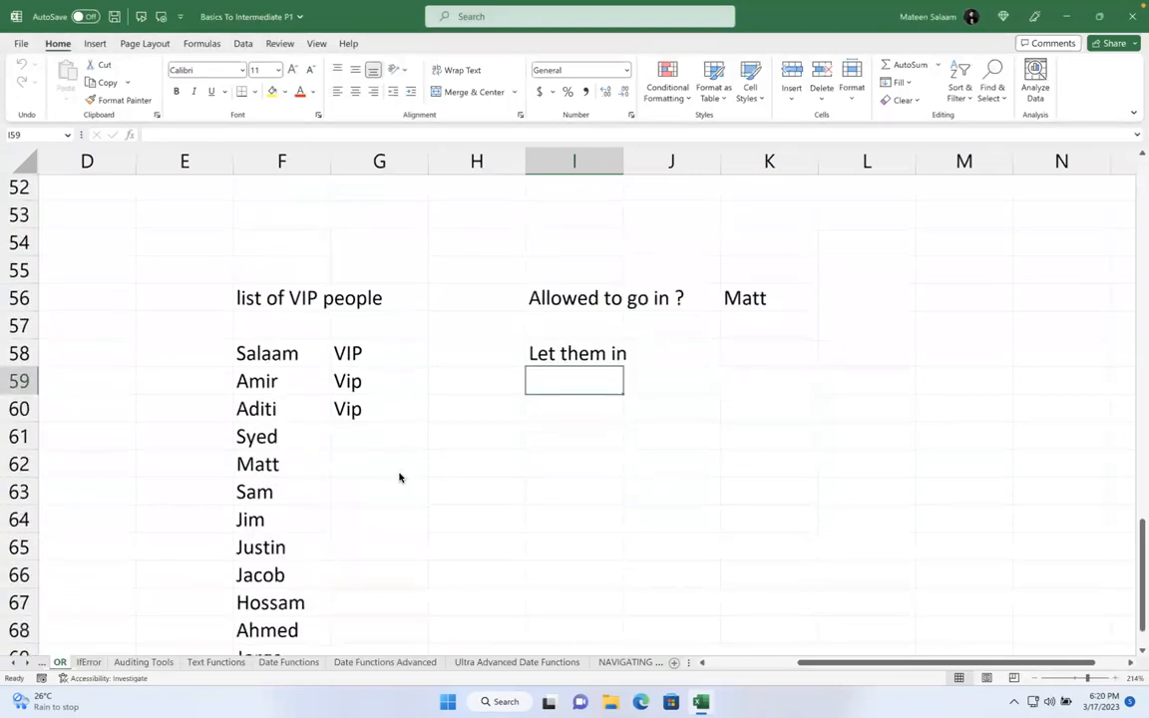
pyautogui.scroll(16, 391, 424)
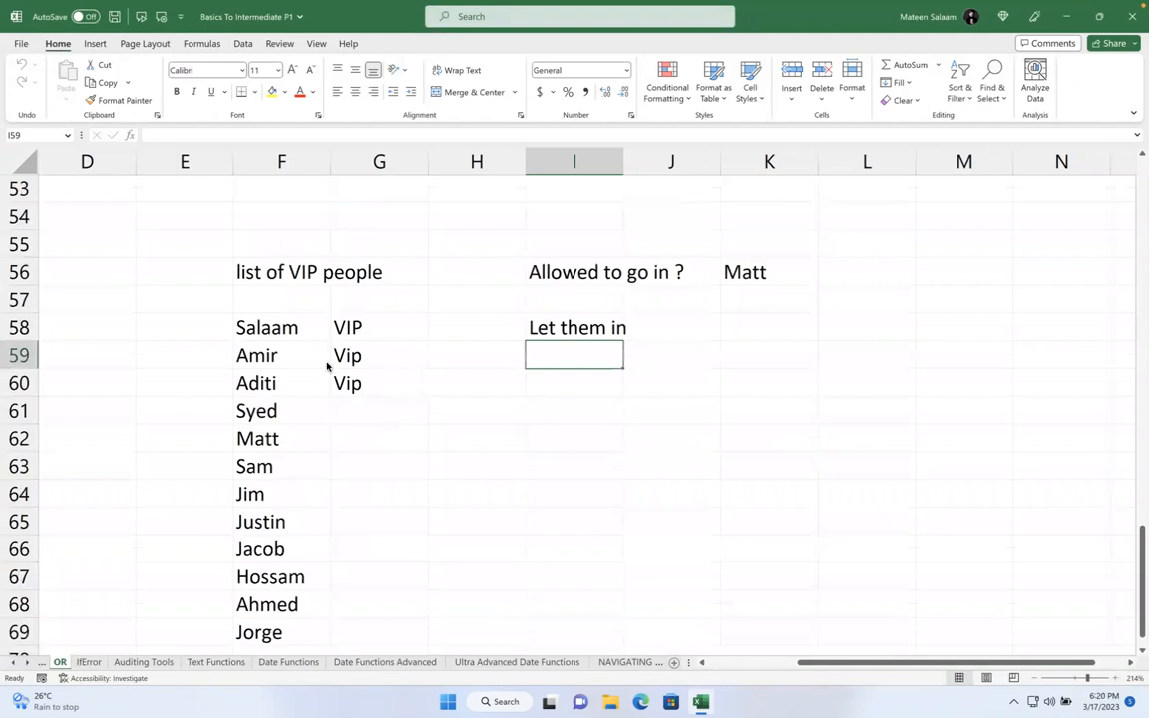
# - Enter Non Vip beside Syed and fill it down through Justin's row
pyautogui.click(305, 351)
pyautogui.moveTo(297, 328); pyautogui.dragTo(274, 626)
pyautogui.moveTo(368, 349); pyautogui.dragTo(367, 392)
pyautogui.click(376, 411)
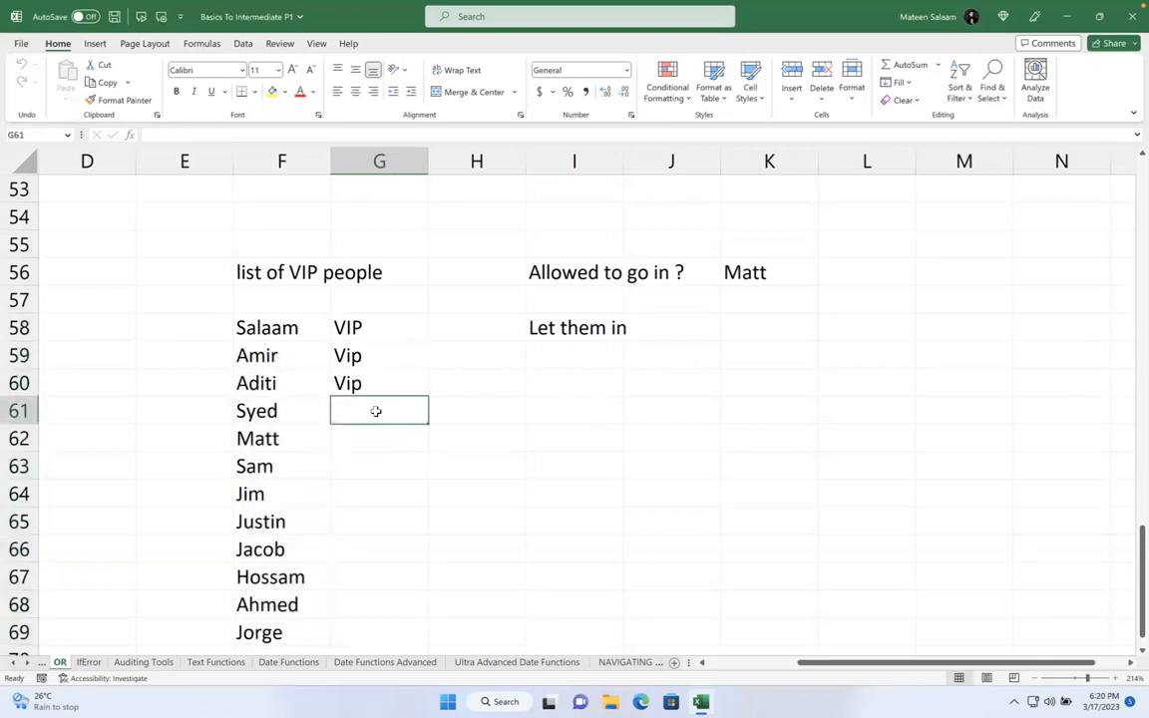
pyautogui.write('Non Vip')
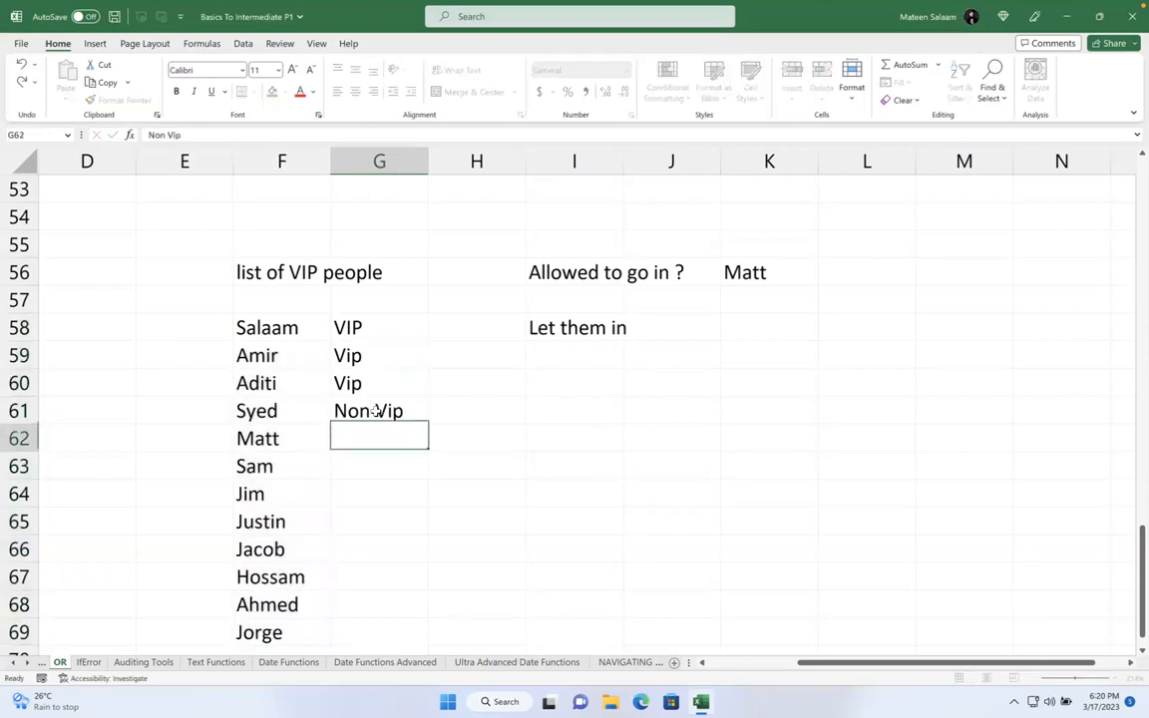
pyautogui.press('Return')
pyautogui.click(379, 411)
pyautogui.moveTo(425, 420); pyautogui.dragTo(424, 527)
# - Label Jacob as Vip
pyautogui.click(424, 557)
pyautogui.write('Vip')
pyautogui.press('Return')
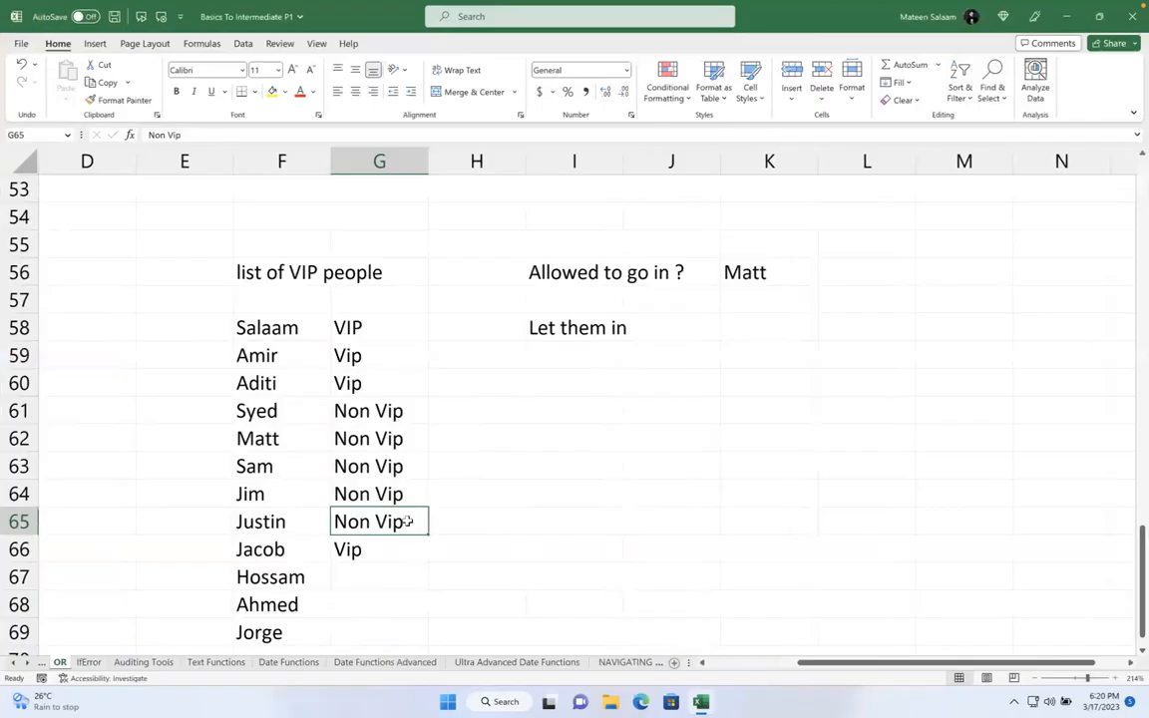
# - Paste the Non Vip label beside Hossam, Ahmed and Jorge
pyautogui.hotkey('ctrl', 'c')
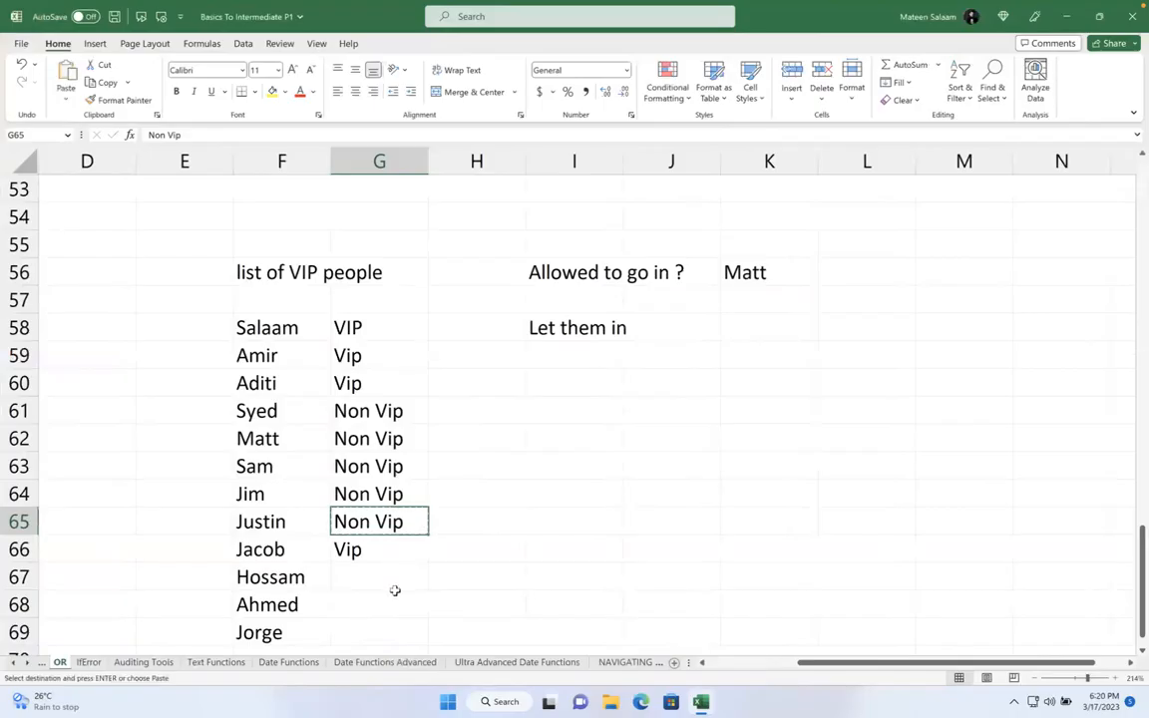
pyautogui.click(387, 593)
pyautogui.click(376, 578)
pyautogui.hotkey('ctrl', 'v')
pyautogui.press('Down')
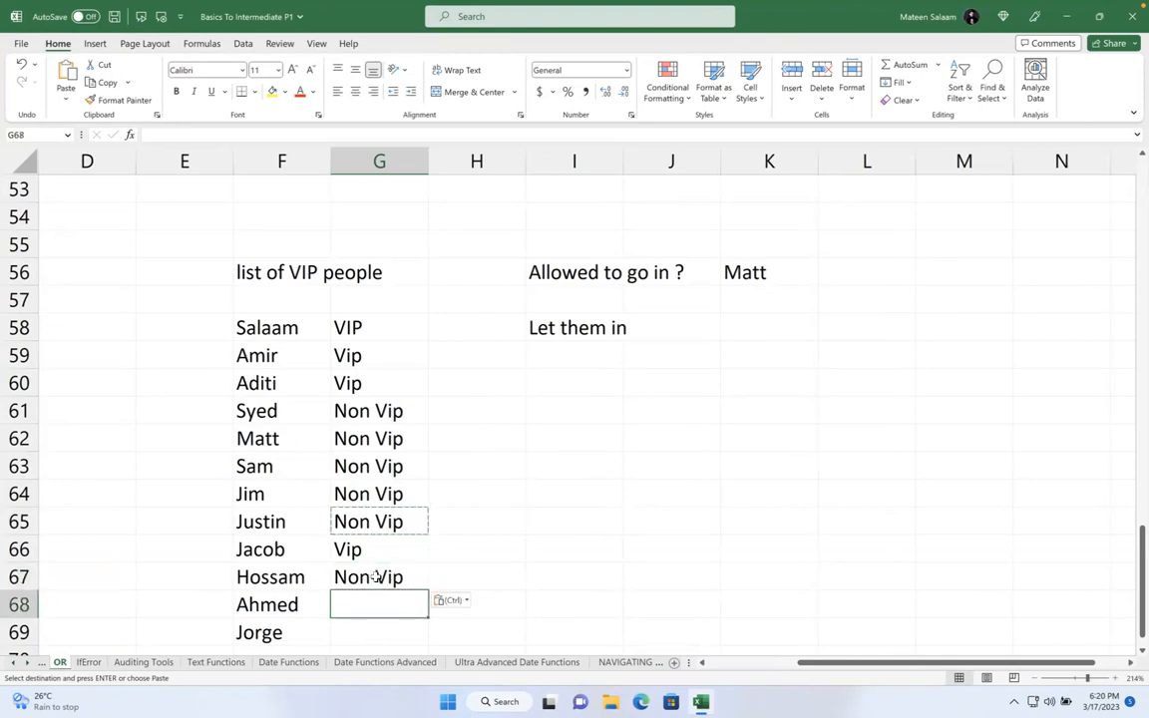
pyautogui.hotkey('ctrl', 'v')
pyautogui.press('Down')
pyautogui.hotkey('ctrl', 'v')
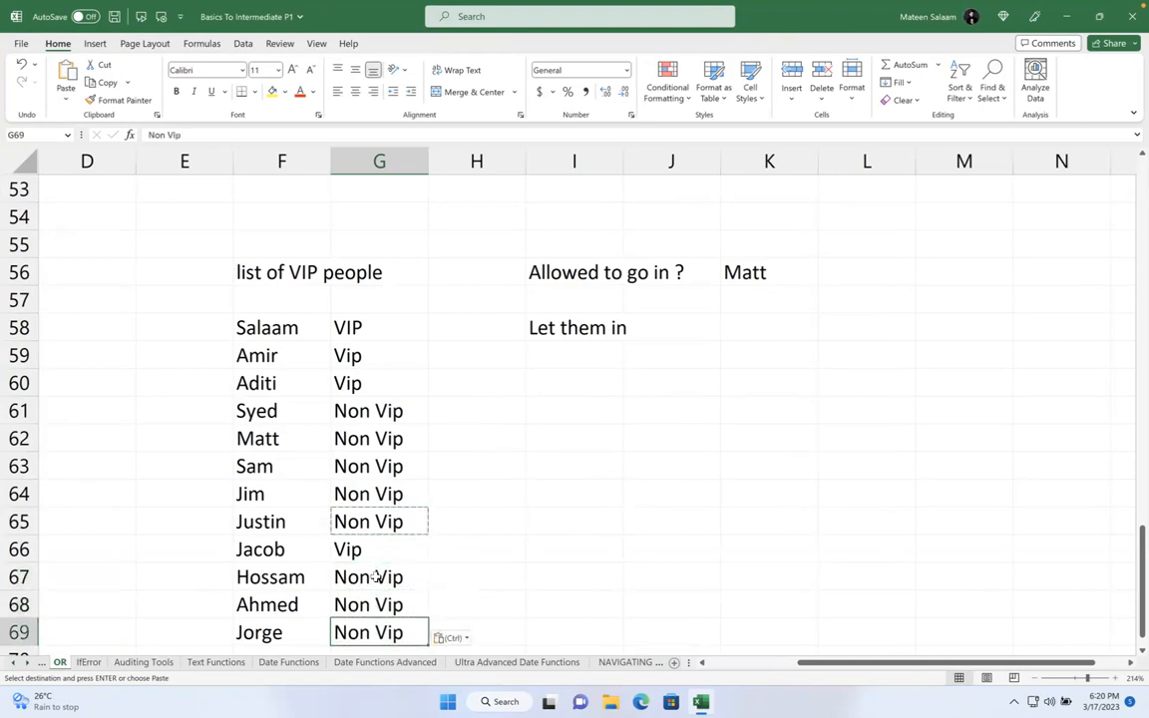
pyautogui.press('Right')
pyautogui.press('Escape')
# - Highlight the VIP names and labels to review them against the result
pyautogui.click(600, 518)
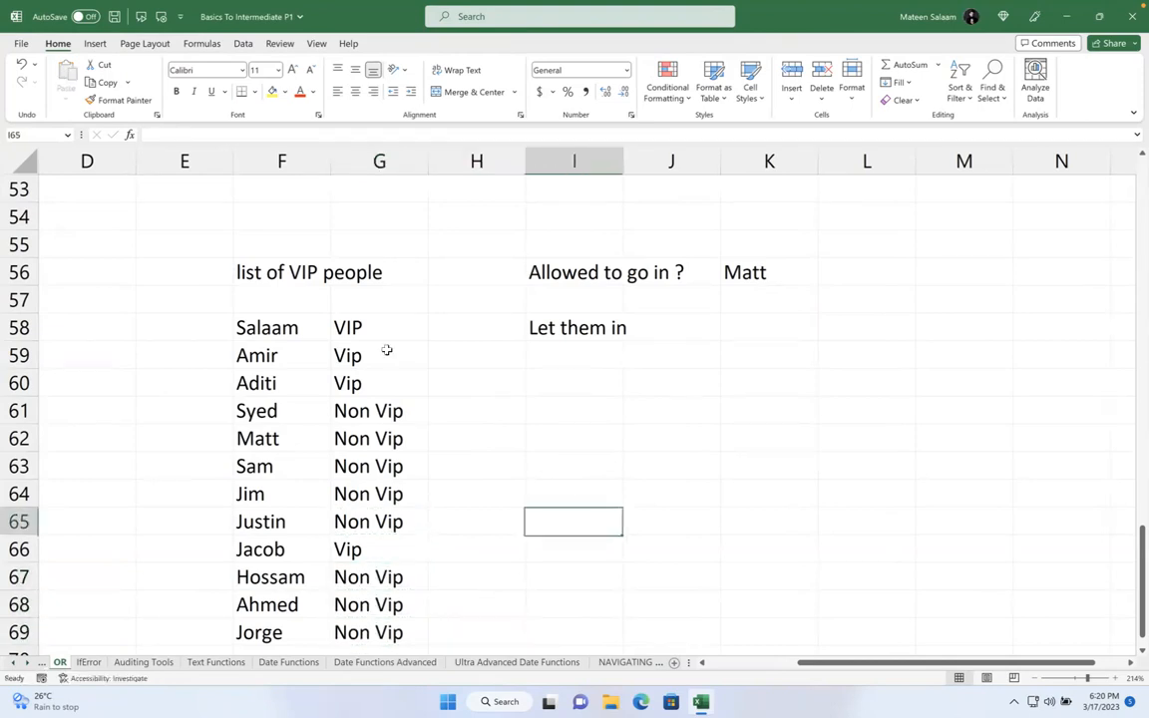
pyautogui.moveTo(331, 327); pyautogui.dragTo(379, 383)
pyautogui.moveTo(379, 506); pyautogui.dragTo(384, 634)
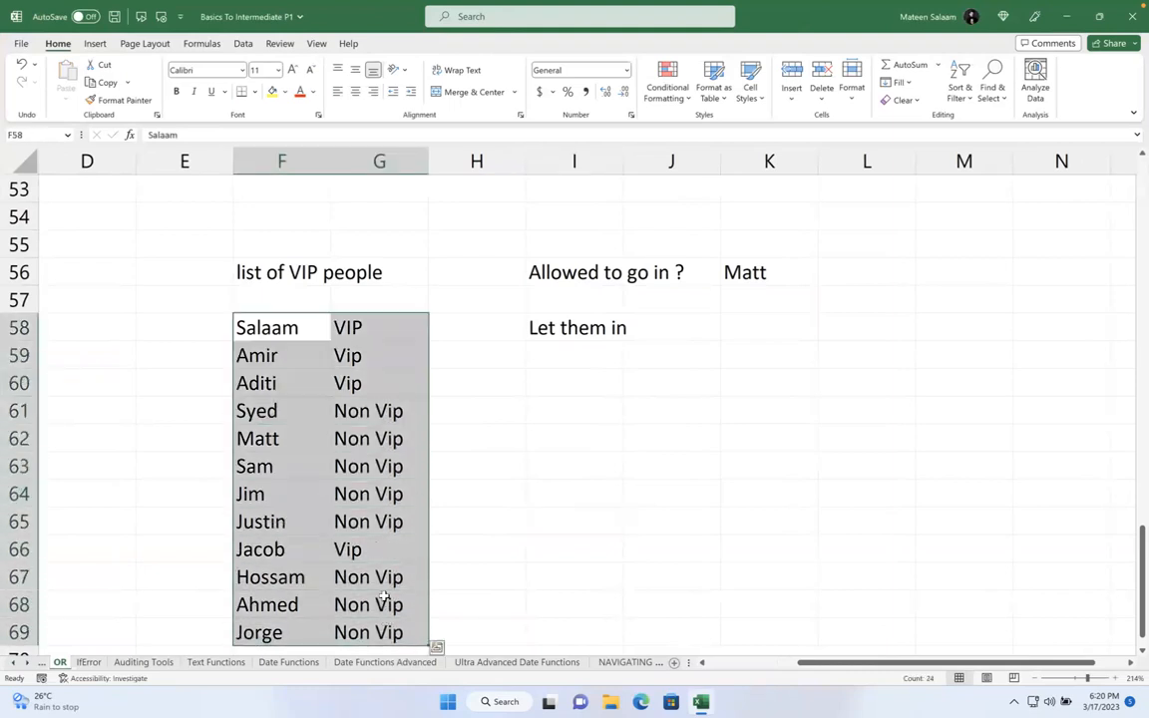
pyautogui.click(318, 355)
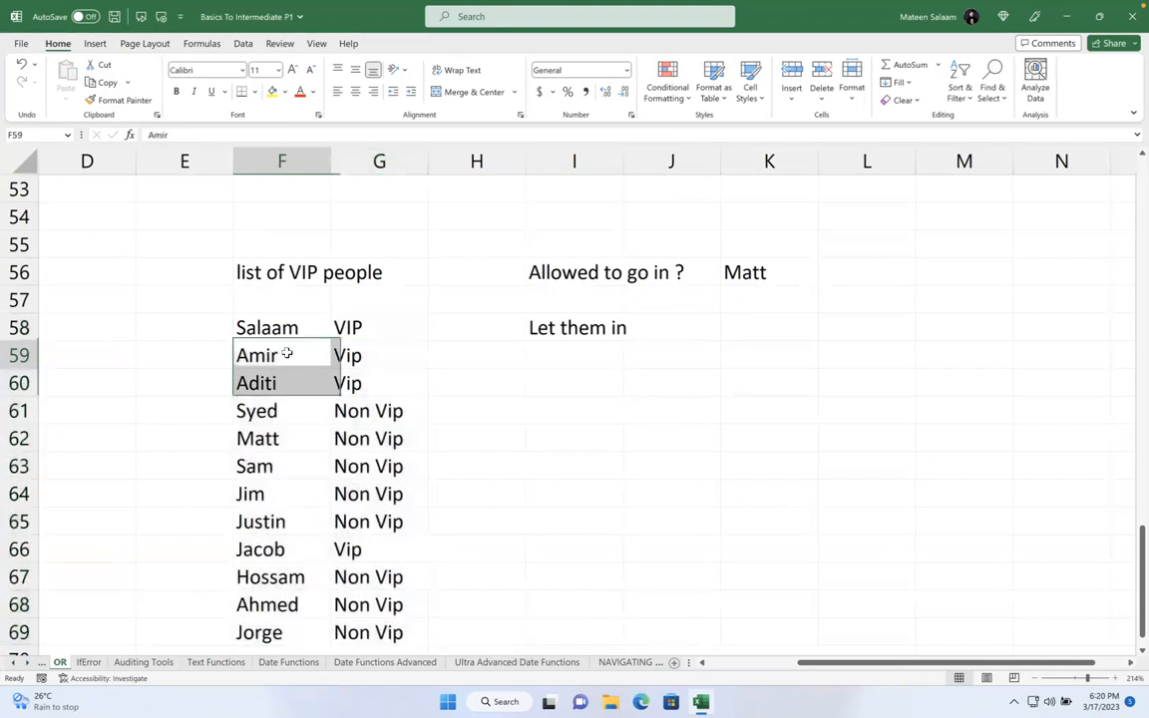
pyautogui.click(711, 317)
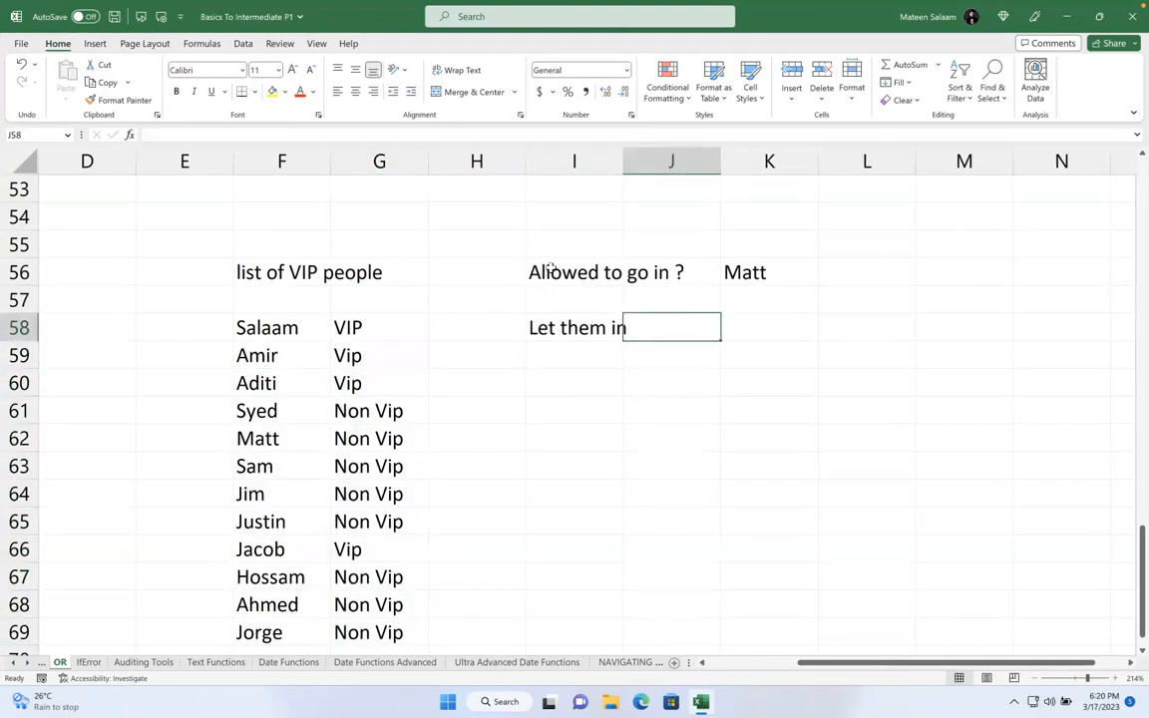
pyautogui.moveTo(277, 327); pyautogui.dragTo(389, 634)
pyautogui.click(741, 326)
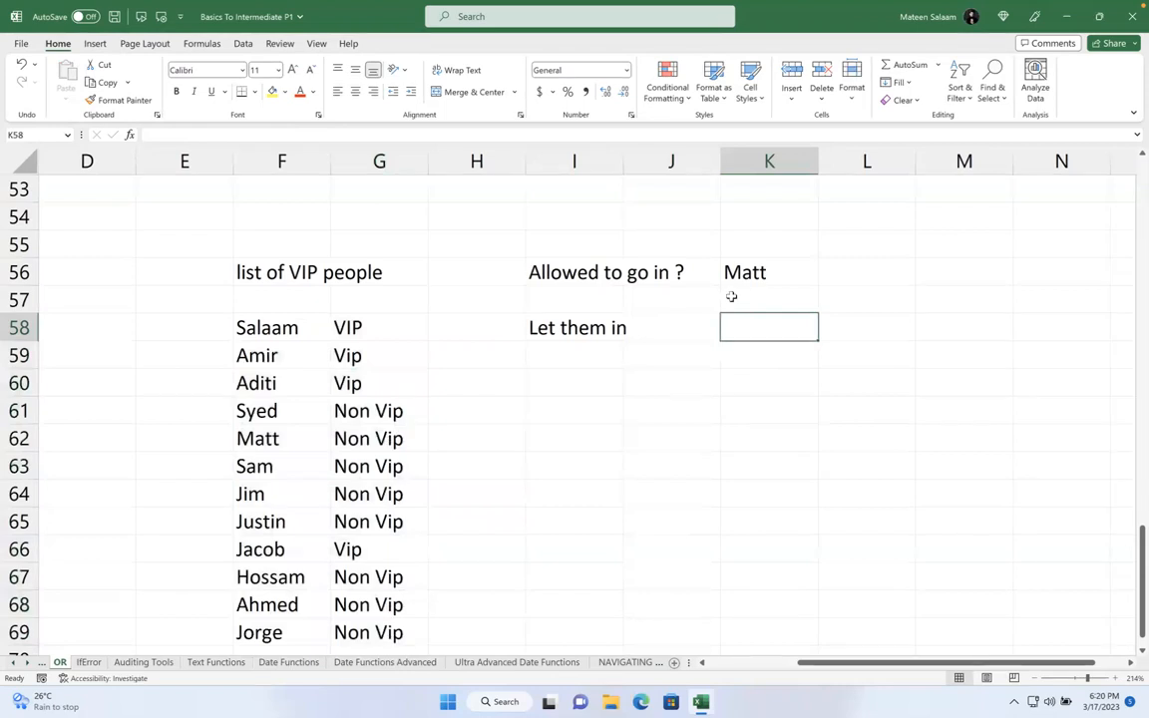
# - Replace Matt with Salaam in the name check and inspect the IF OR formula
pyautogui.click(761, 272)
pyautogui.press('BackSpace')
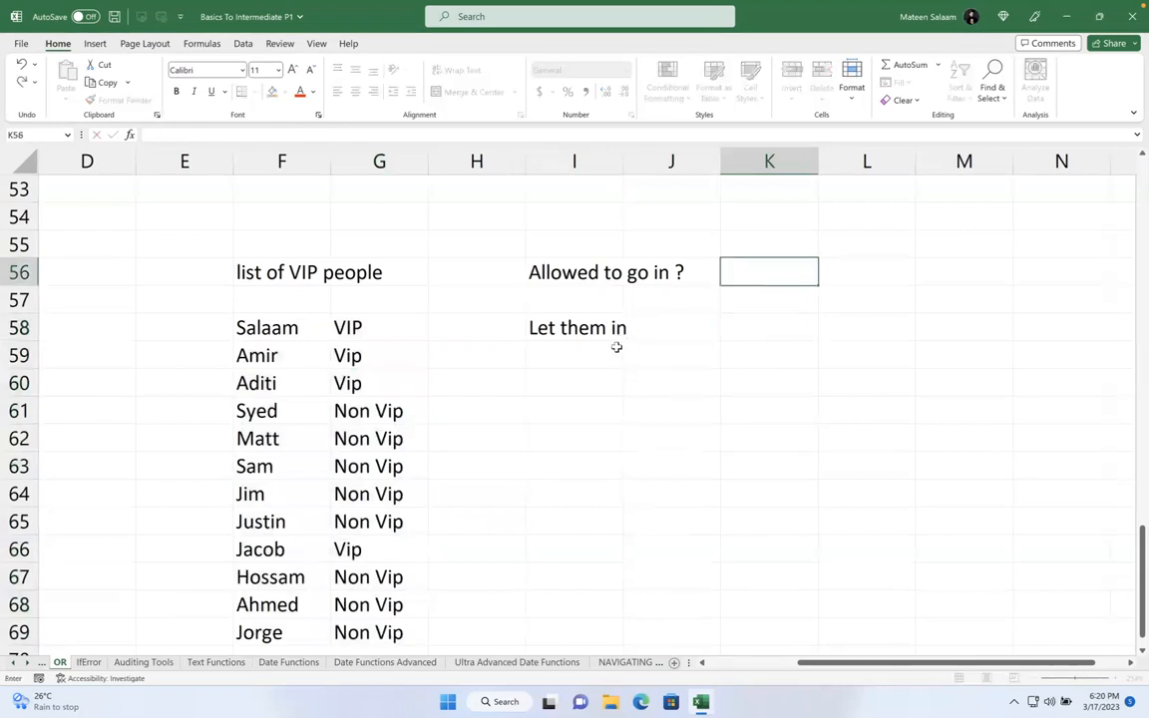
pyautogui.click(584, 360)
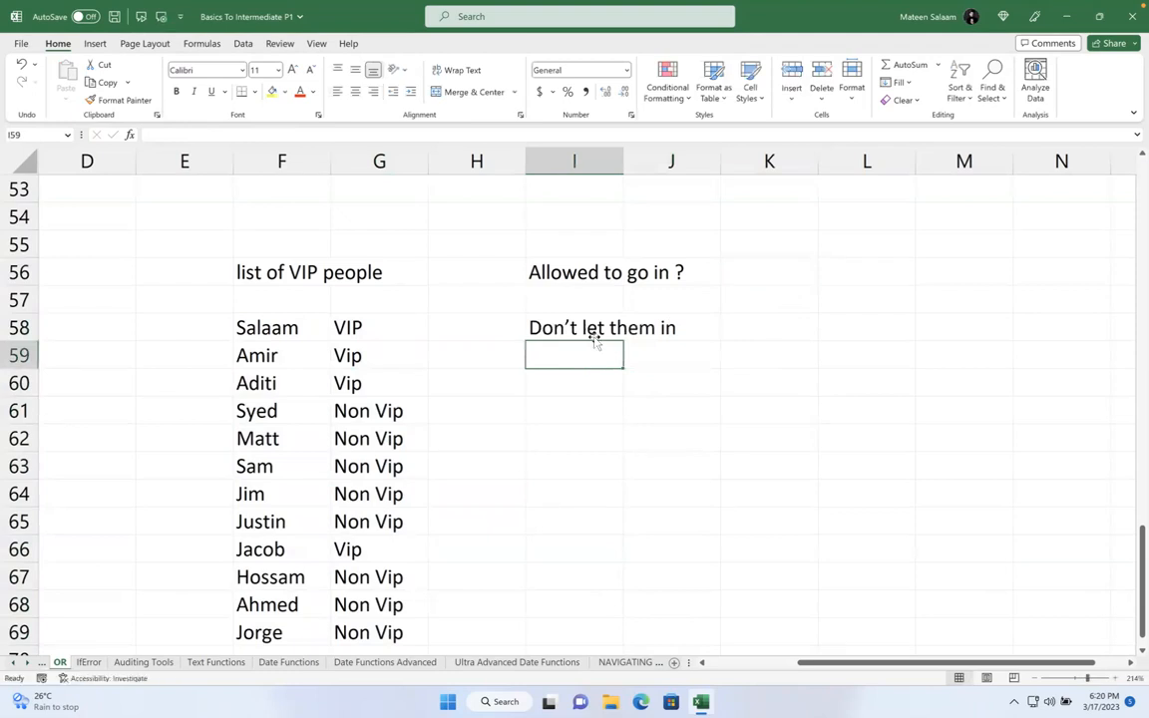
pyautogui.click(771, 267)
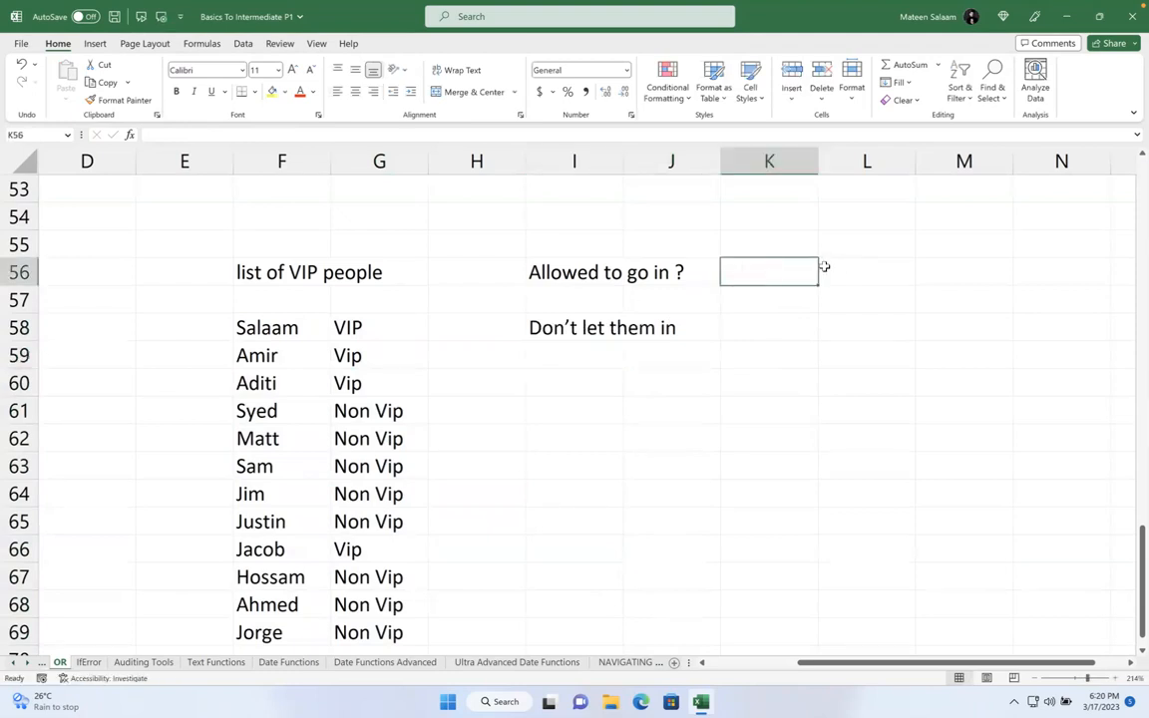
pyautogui.write('Salaam')
pyautogui.press('Return')
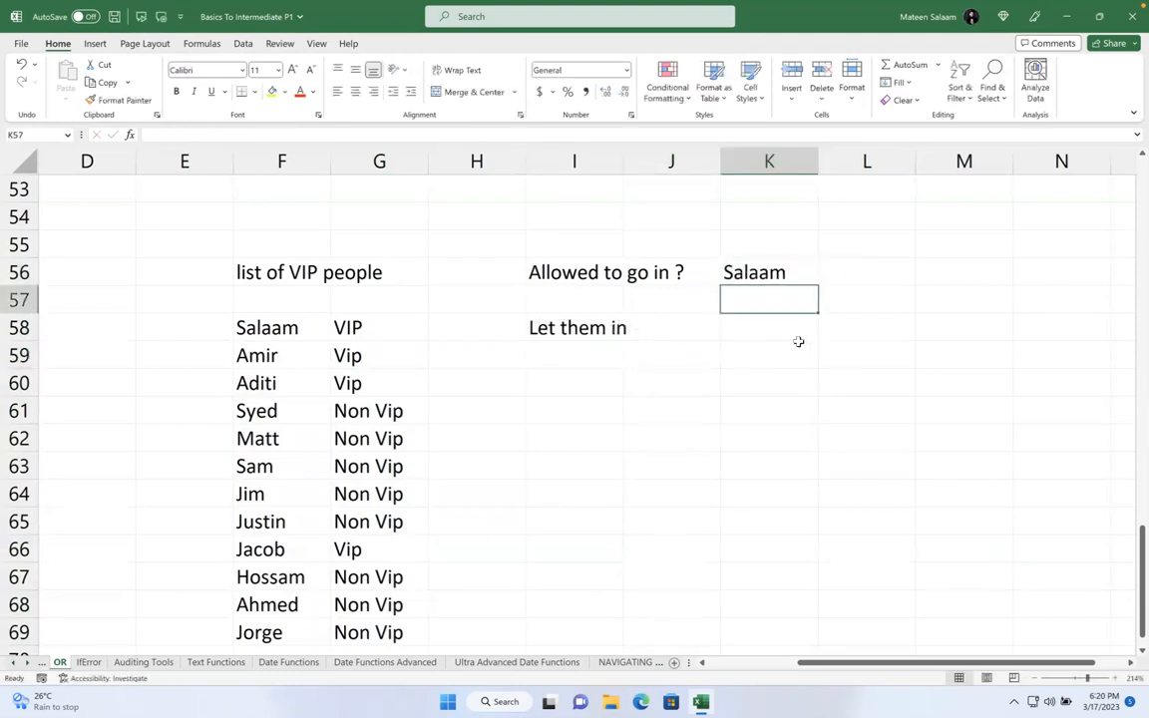
pyautogui.click(625, 330)
pyautogui.click(613, 328)
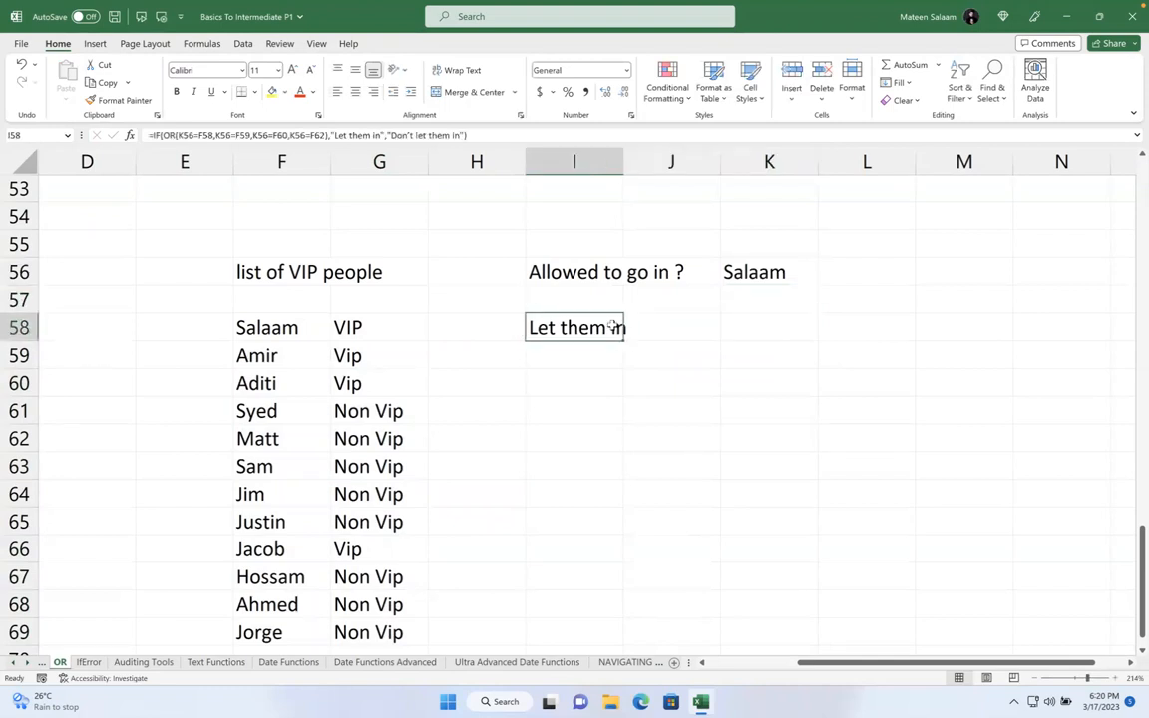
# - Change the checked name to Syed, which returns Don't let them in
pyautogui.click(753, 271)
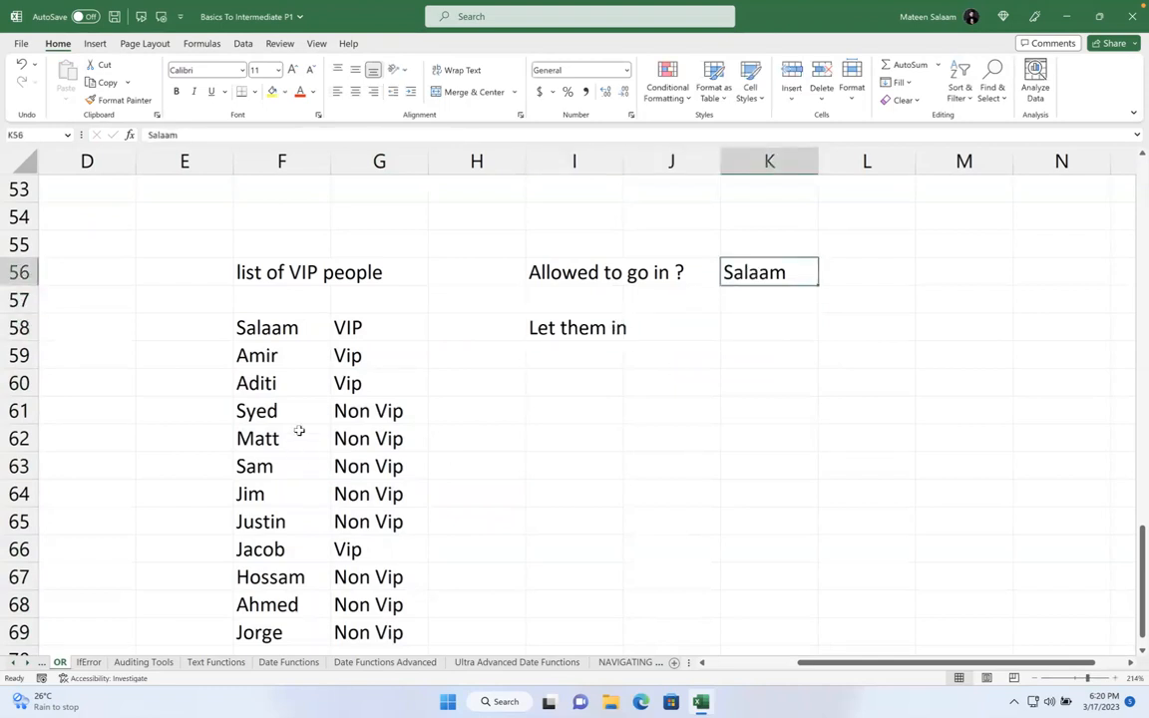
pyautogui.write('Syed')
pyautogui.press('Return')
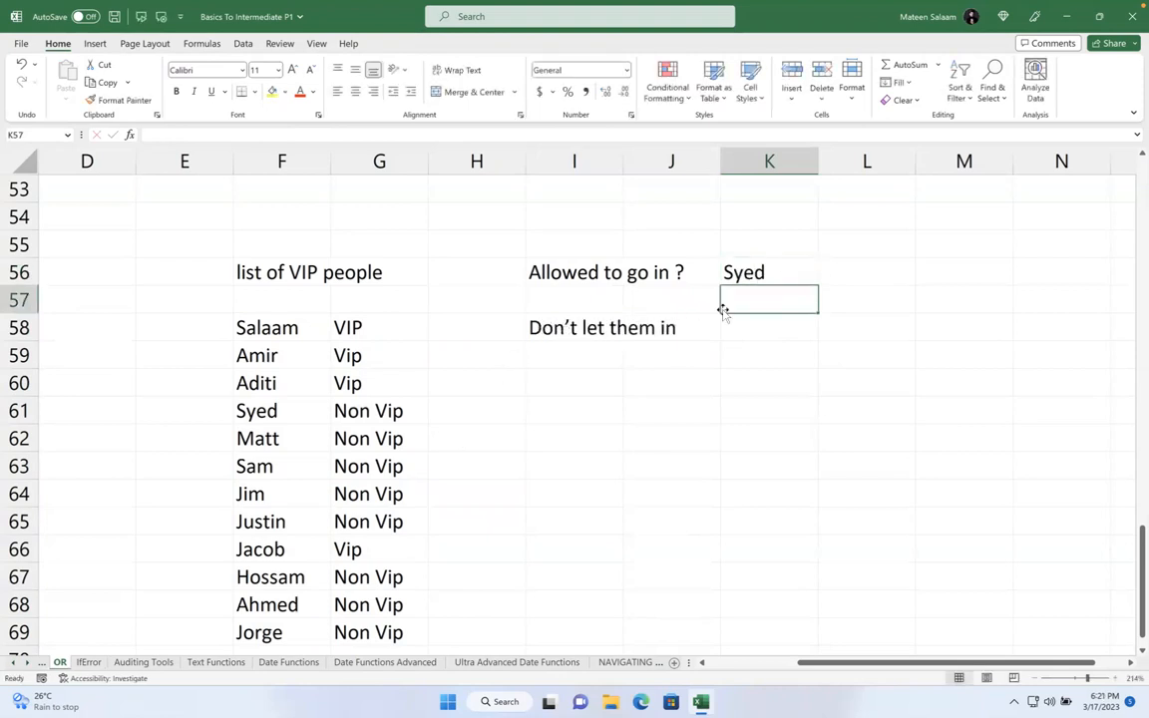
pyautogui.click(788, 265)
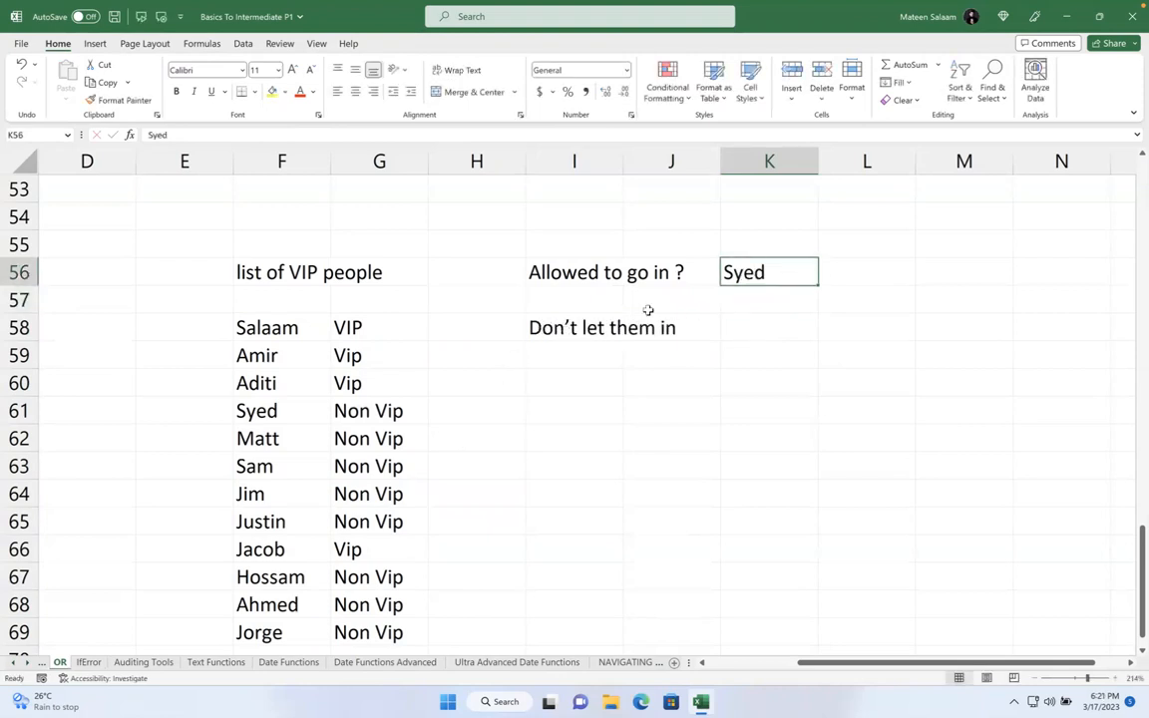
pyautogui.click(591, 289)
# - Move the question label down a row and give Syed's cell an orange fill with white text
pyautogui.click(597, 283)
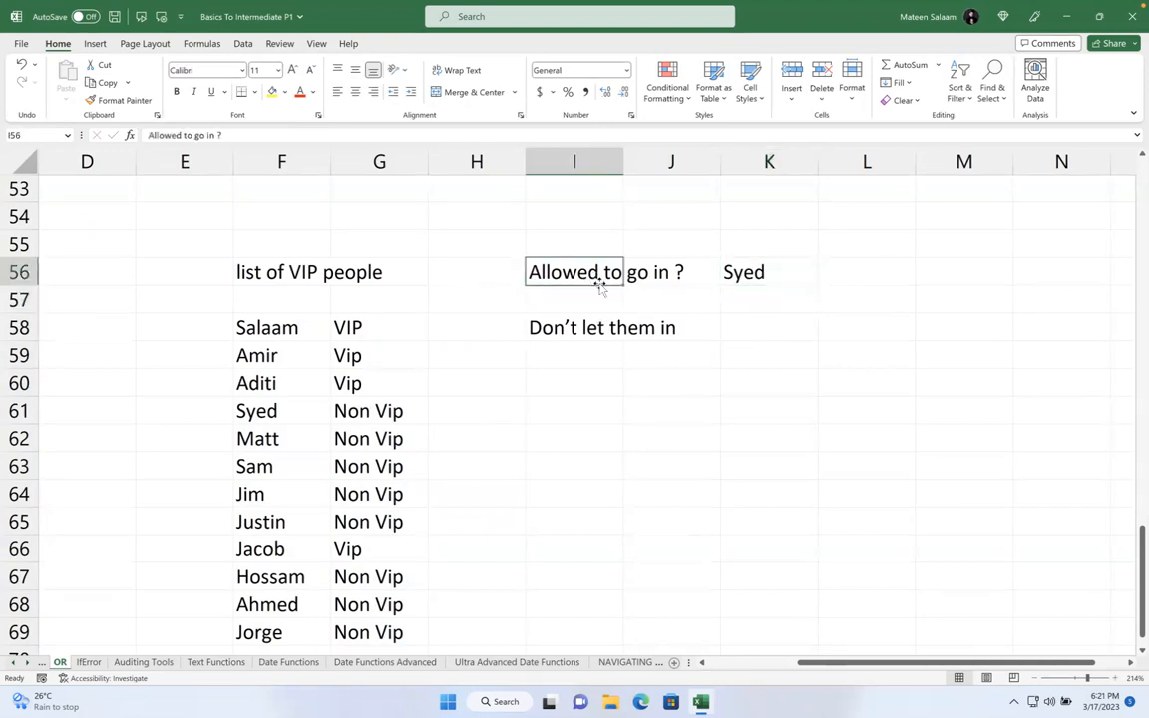
pyautogui.moveTo(601, 285); pyautogui.dragTo(600, 301)
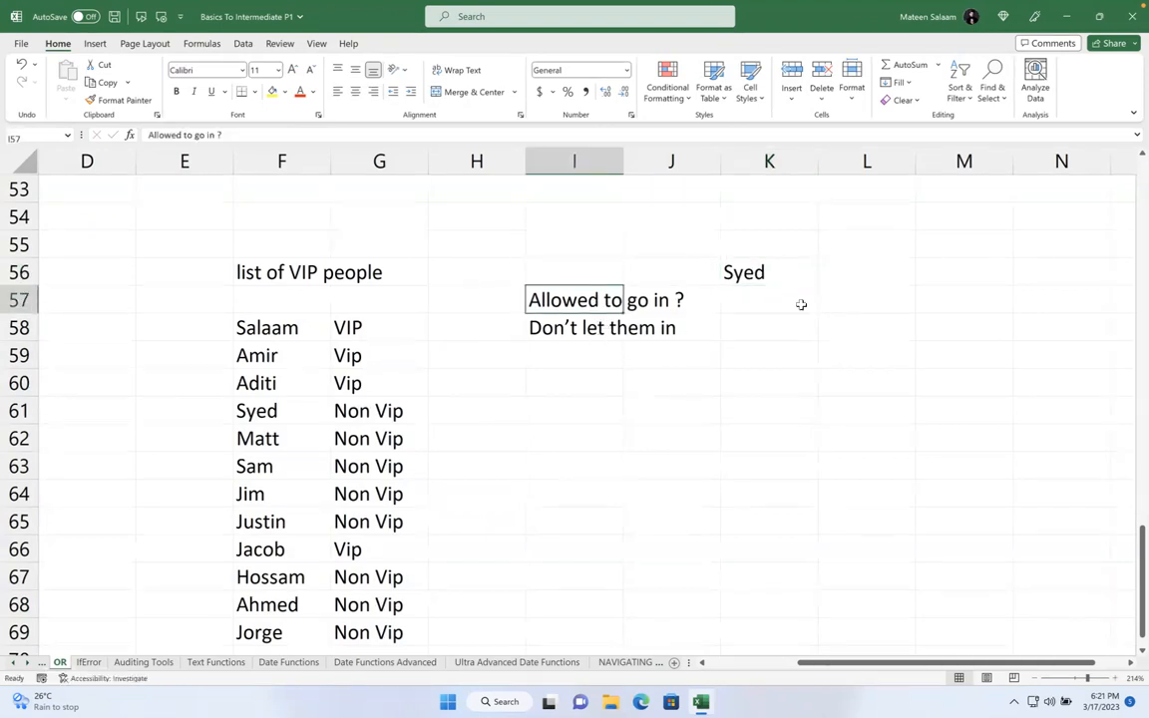
pyautogui.click(760, 275)
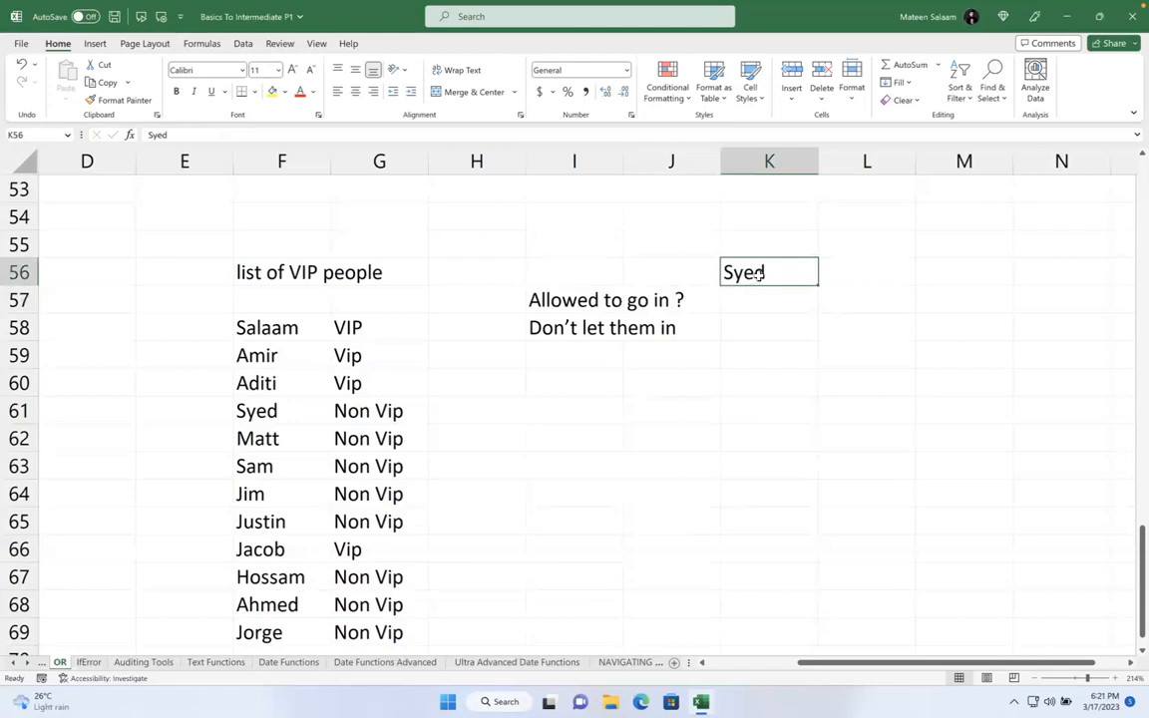
pyautogui.click(272, 90)
pyautogui.click(284, 91)
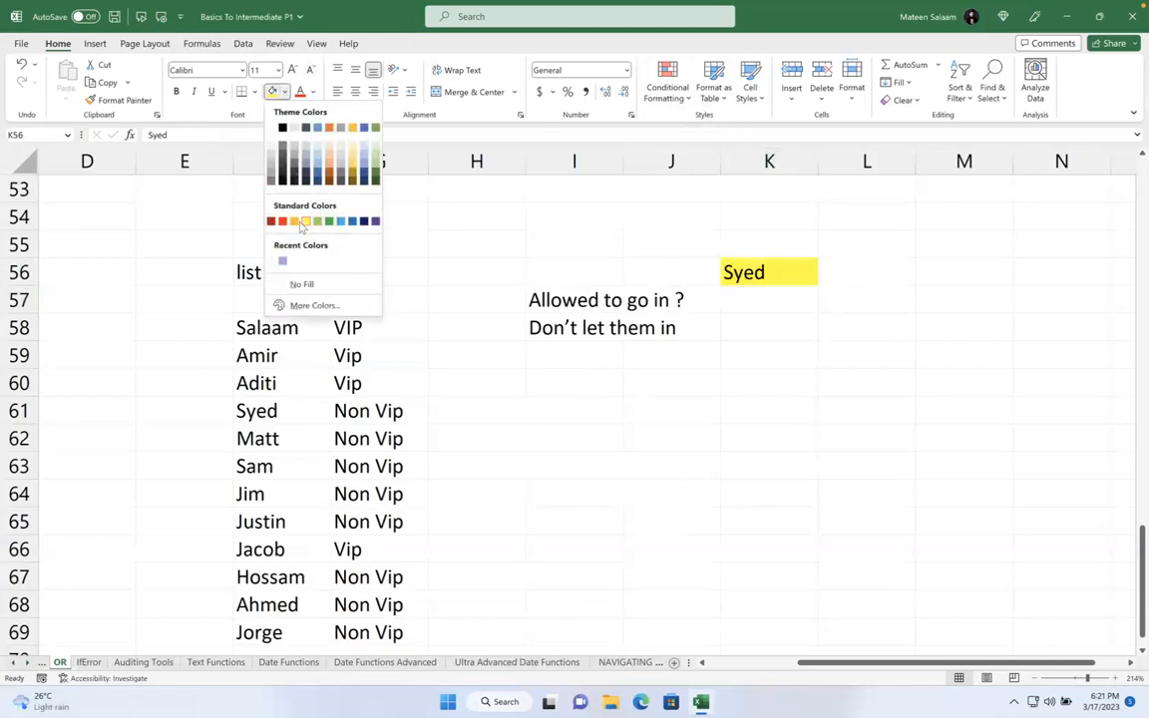
pyautogui.click(295, 222)
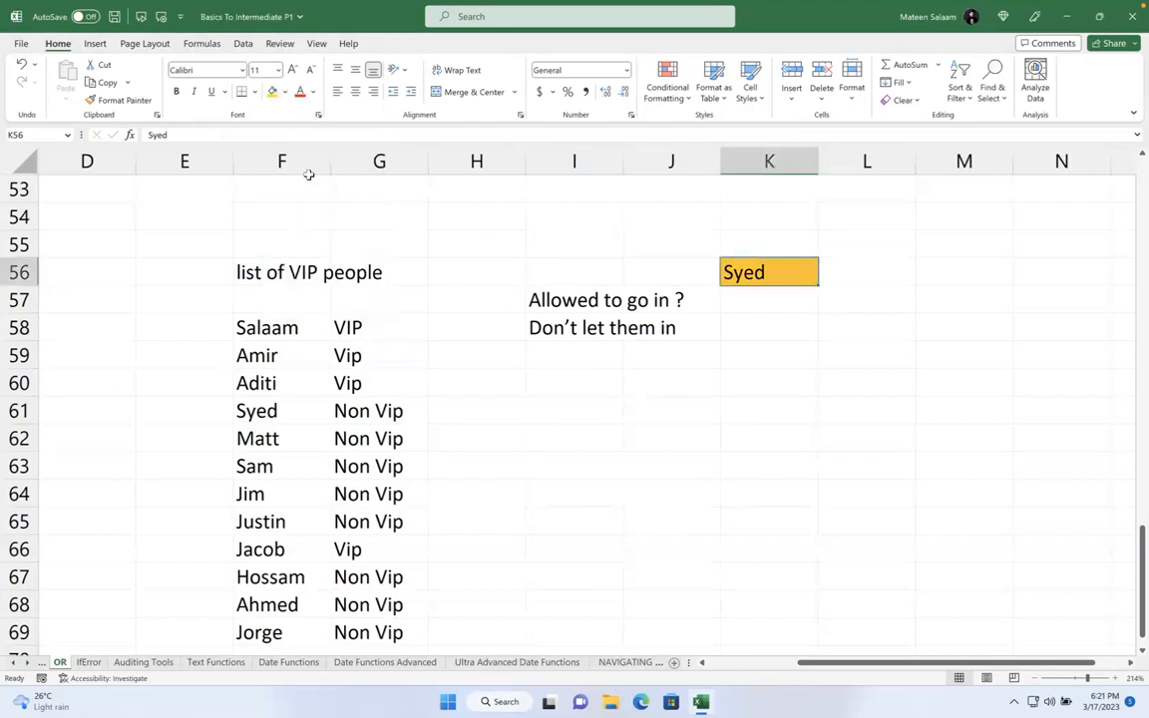
pyautogui.click(312, 90)
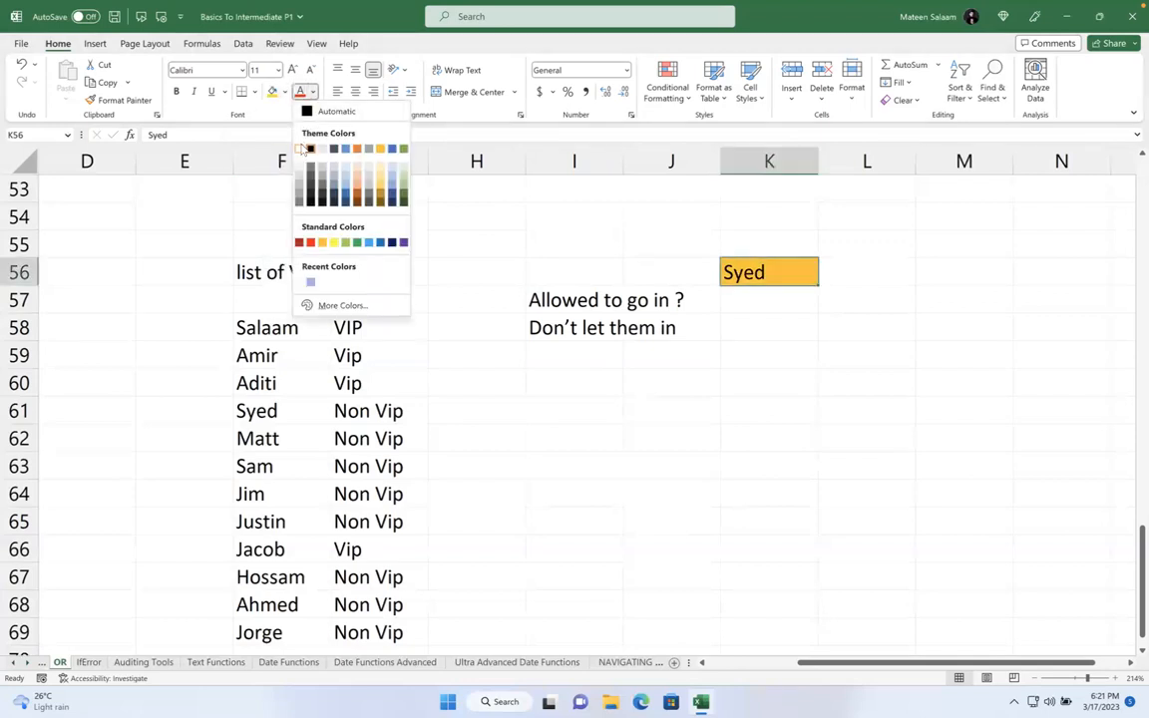
pyautogui.click(301, 149)
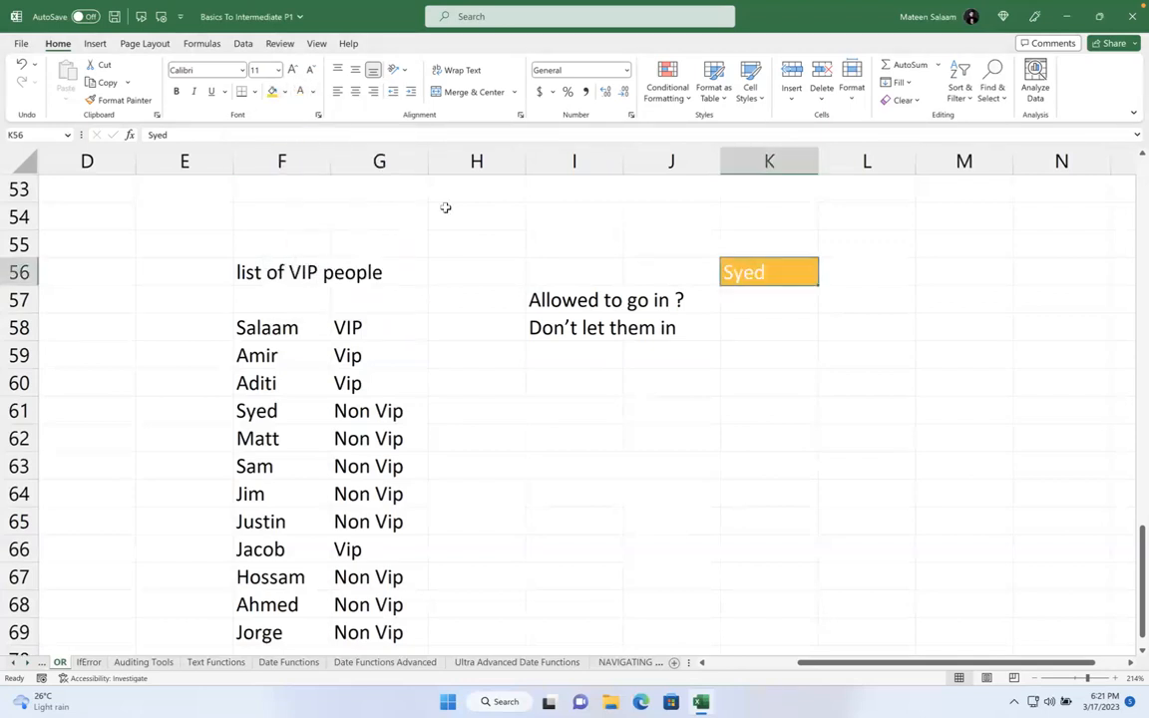
# - Change the K56 fill colour to dark blue
pyautogui.click(284, 90)
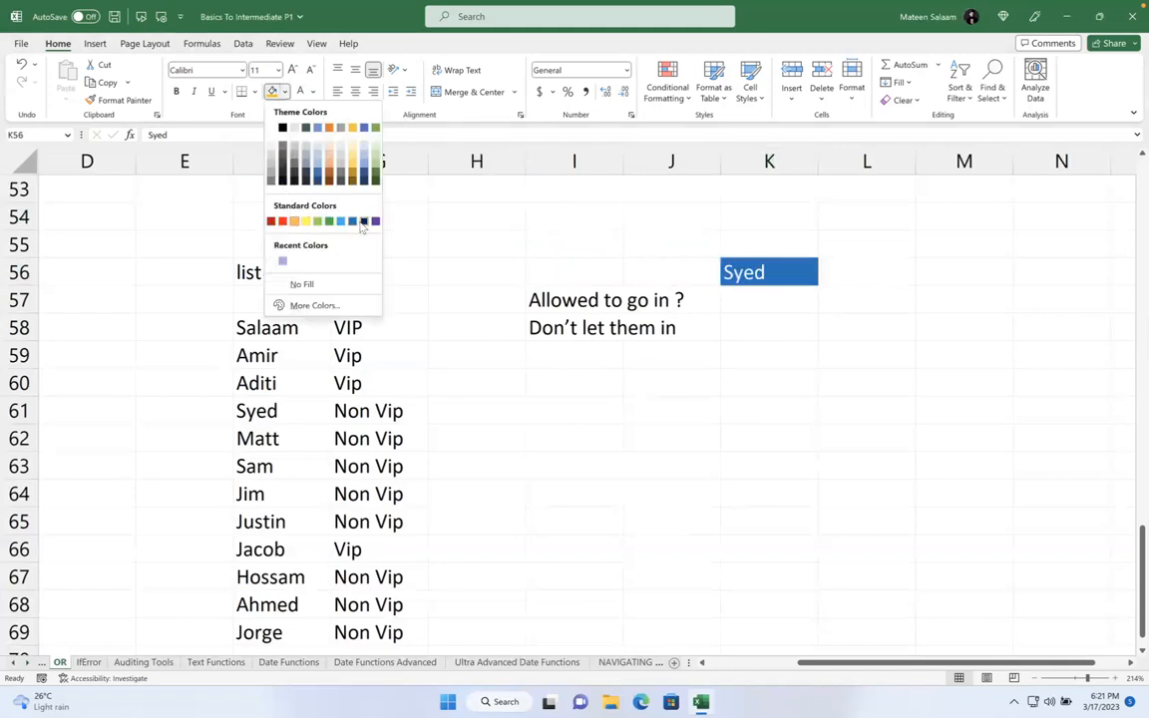
pyautogui.click(362, 222)
pyautogui.click(793, 312)
pyautogui.click(787, 284)
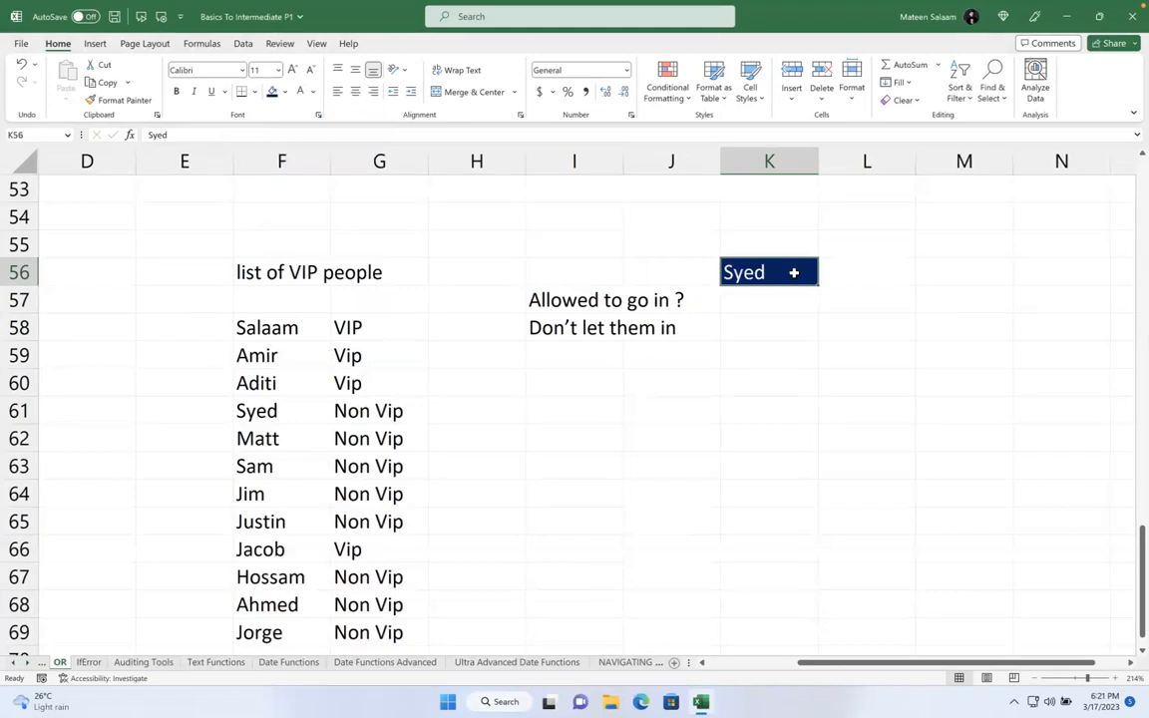
# - Clear the old answer from cell I58
pyautogui.moveTo(268, 330); pyautogui.dragTo(282, 519)
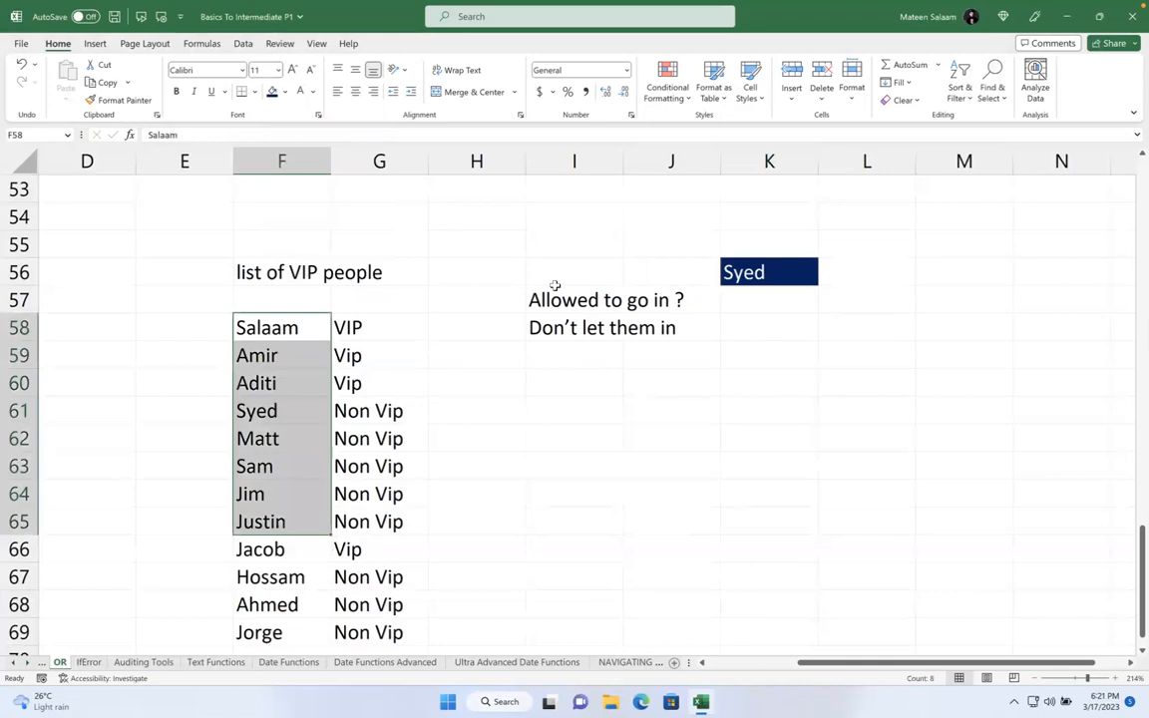
pyautogui.click(746, 270)
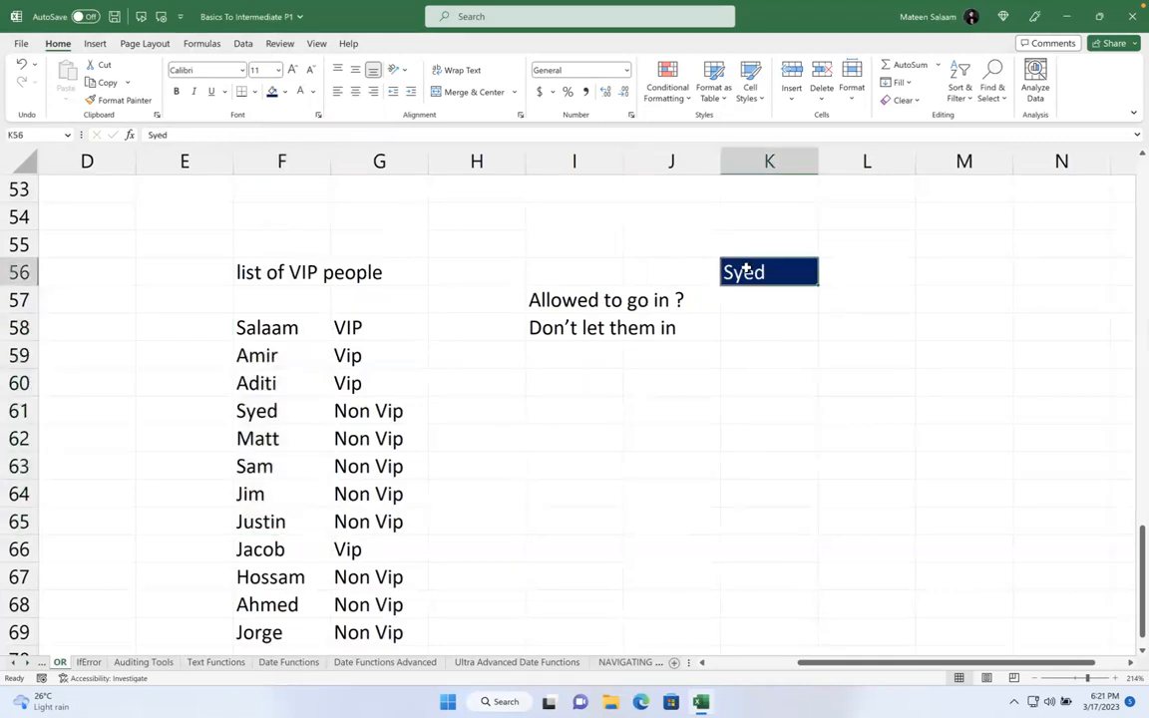
pyautogui.click(559, 324)
pyautogui.write('=')
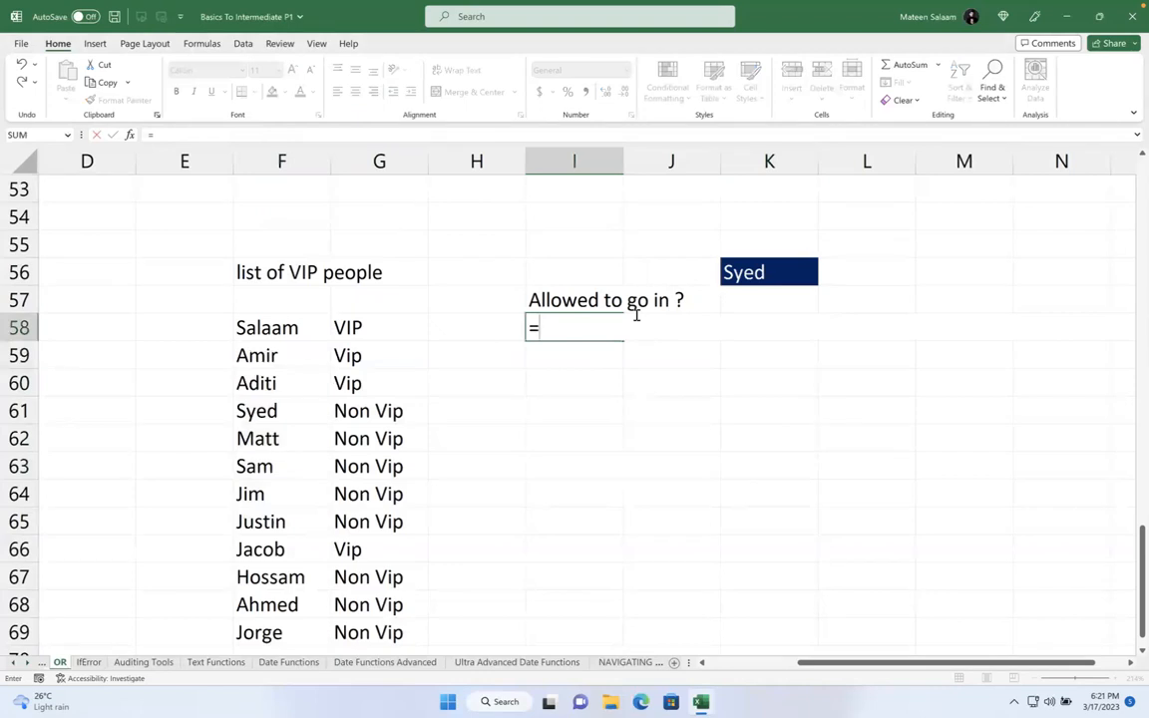
pyautogui.press('Escape')
pyautogui.press('BackSpace')
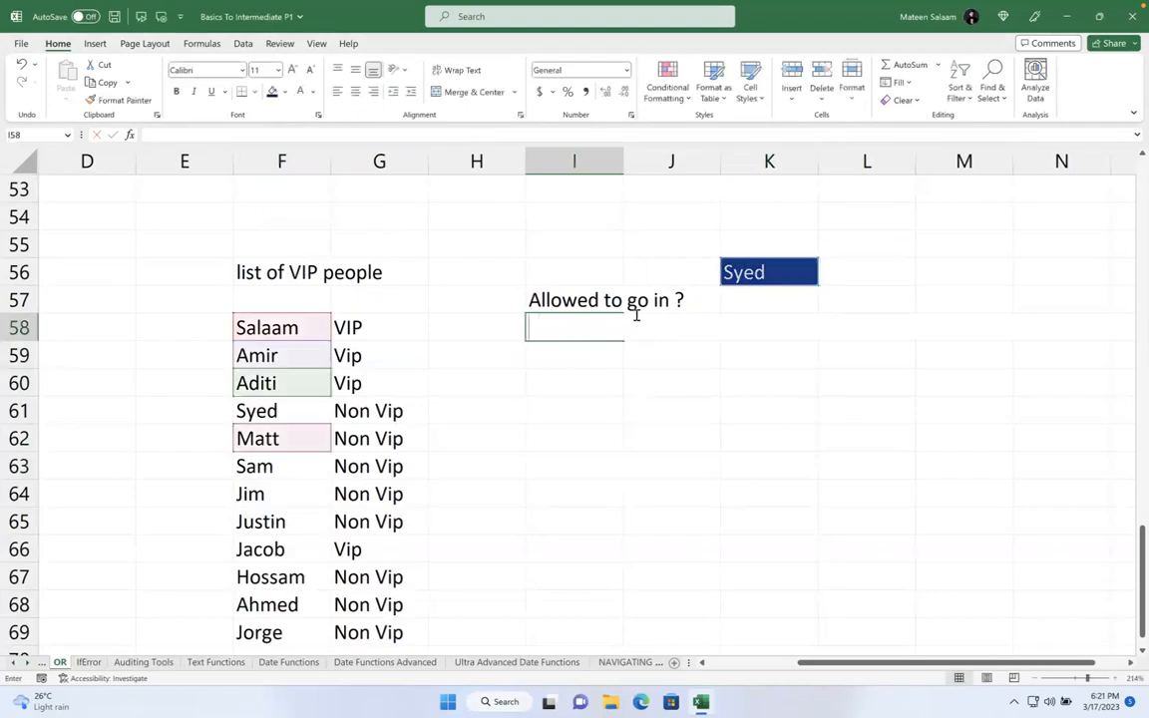
pyautogui.click(640, 372)
# - Type Or in I59 and the note about any true condition returning True in I60
pyautogui.click(609, 359)
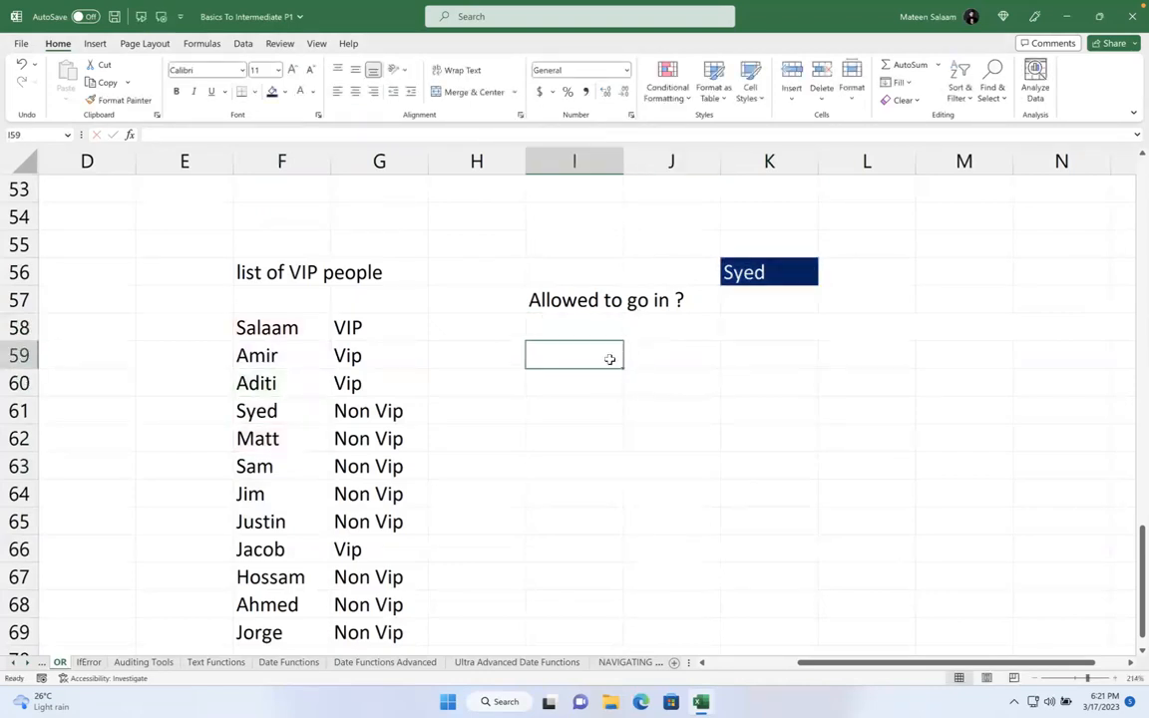
pyautogui.write('Or')
pyautogui.press('Tab')
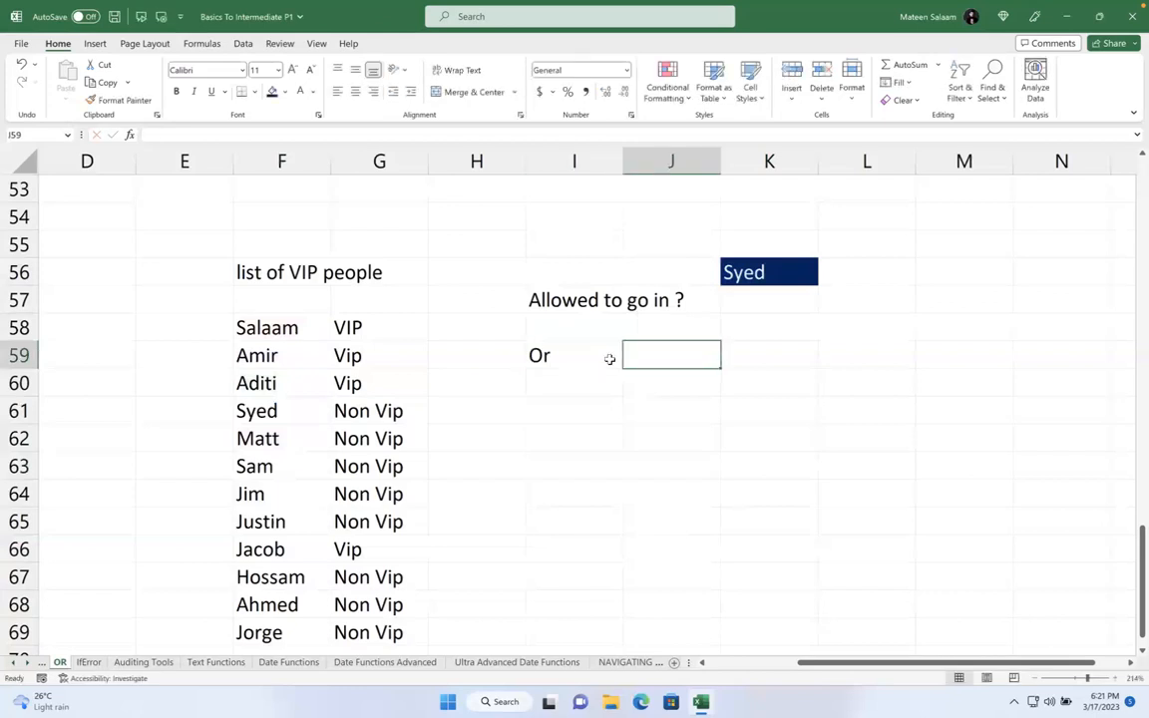
pyautogui.press('Return')
pyautogui.write('uf a')
pyautogui.press('BackSpace')
pyautogui.press('BackSpace')
pyautogui.press('BackSpace')
pyautogui.press('BackSpace')
pyautogui.write('if any one condisiotn')
pyautogui.press('BackSpace')
pyautogui.press('BackSpace')
pyautogui.press('BackSpace')
pyautogui.press('BackSpace')
pyautogui.press('BackSpace')
pyautogui.write('tion is treue then')
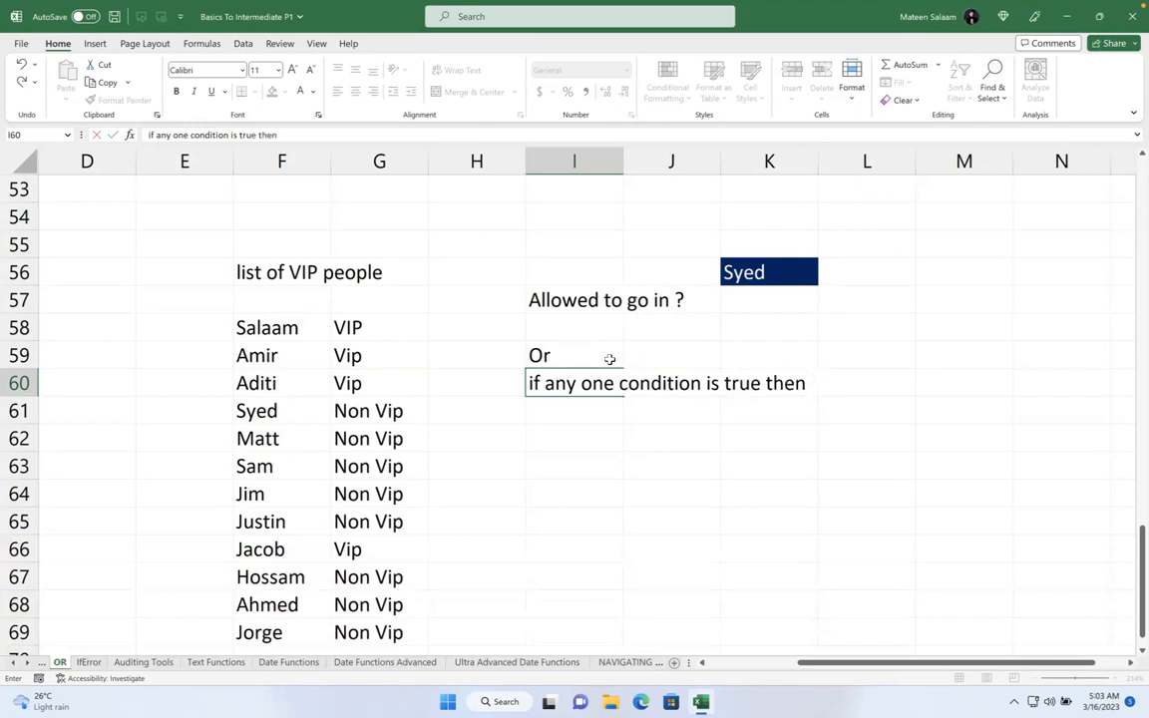
pyautogui.write(' Excel will retu')
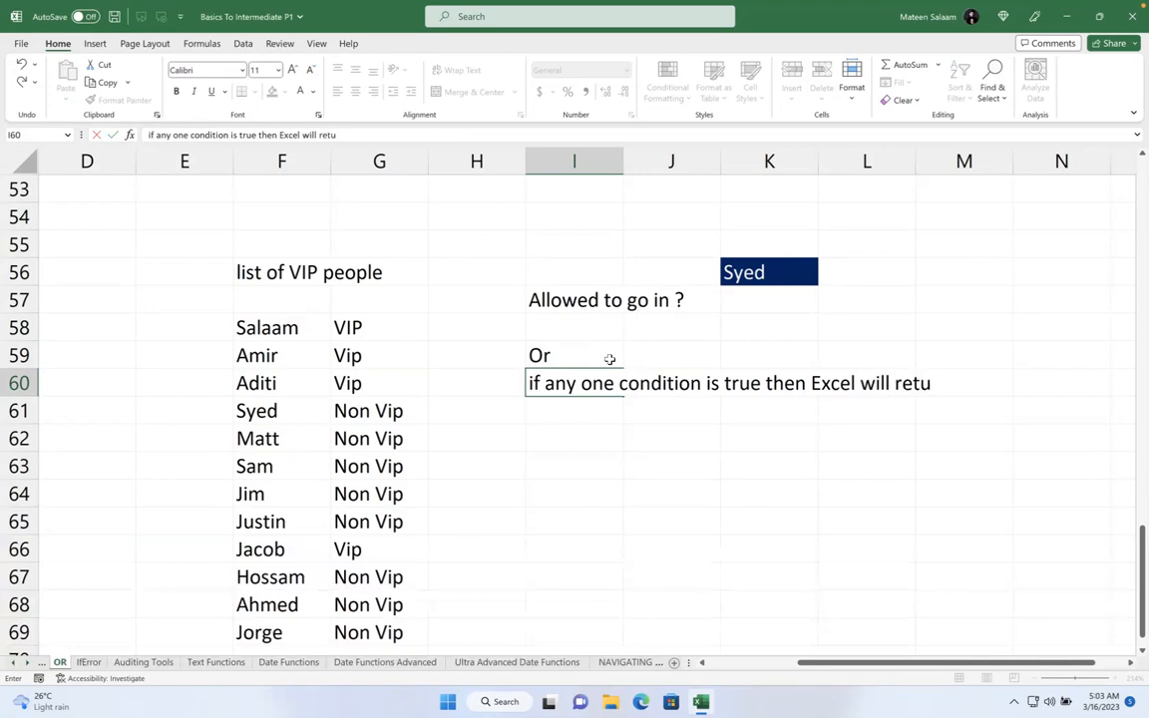
pyautogui.write('rn Trie')
pyautogui.press('Return')
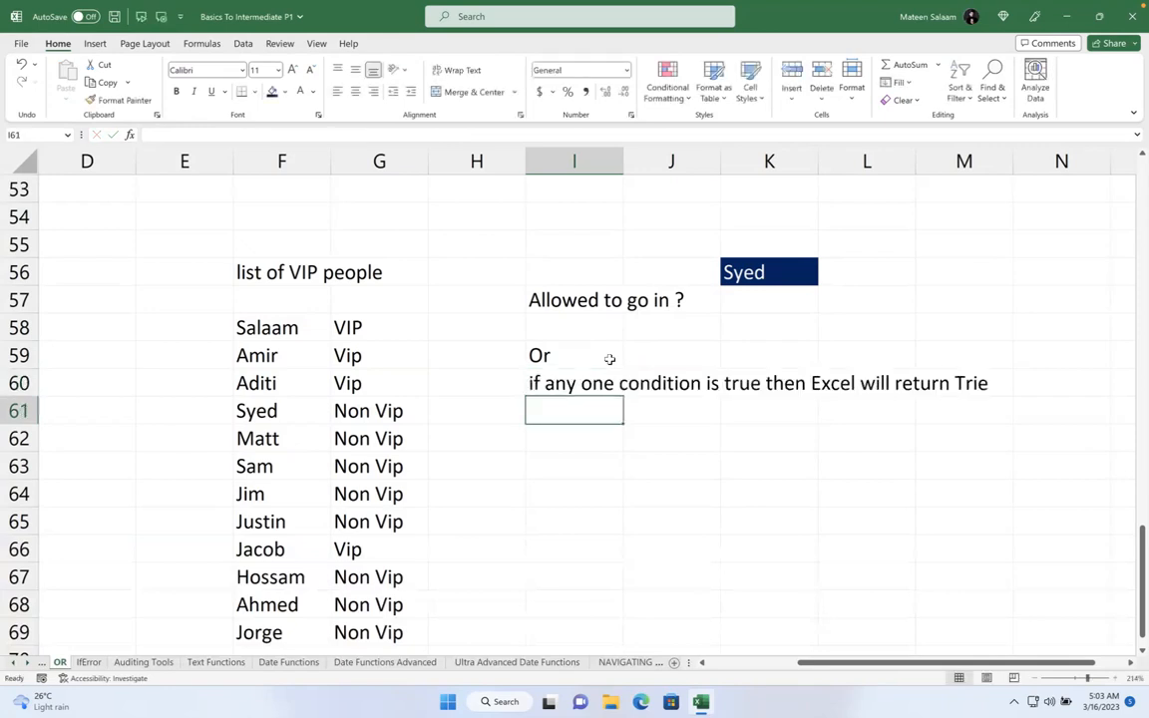
# - Correct the misspelled 'Trie' to 'True' in the I60 note
pyautogui.click(588, 383)
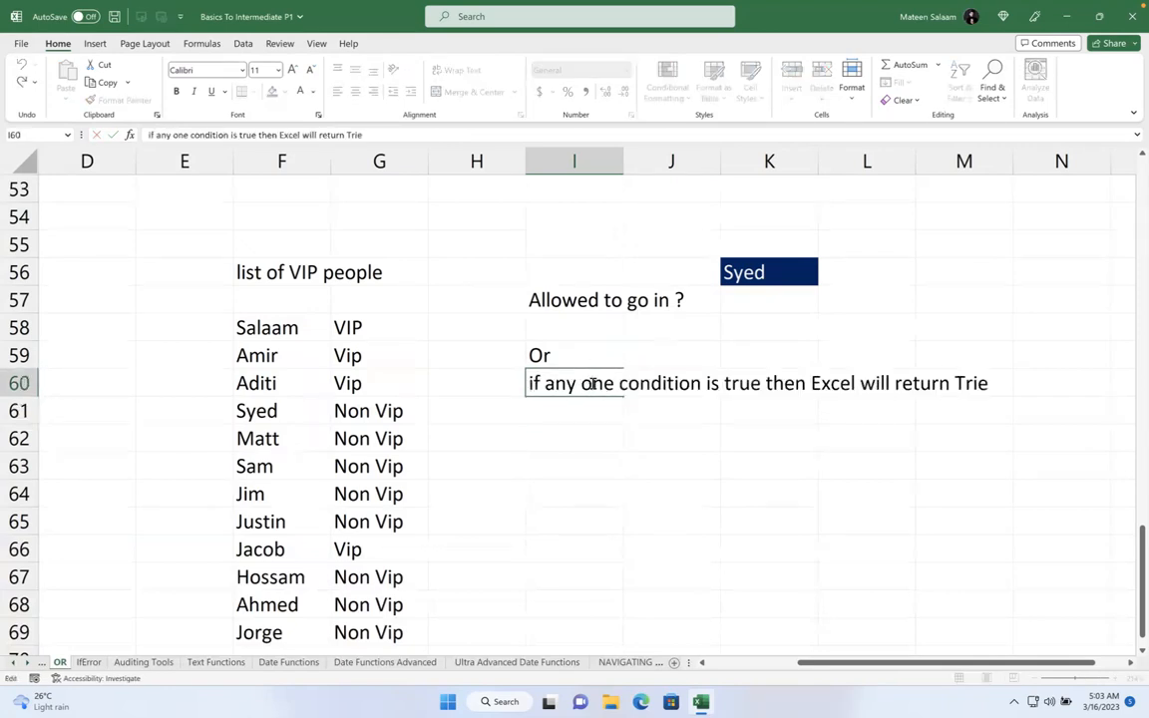
pyautogui.press('super+Right')
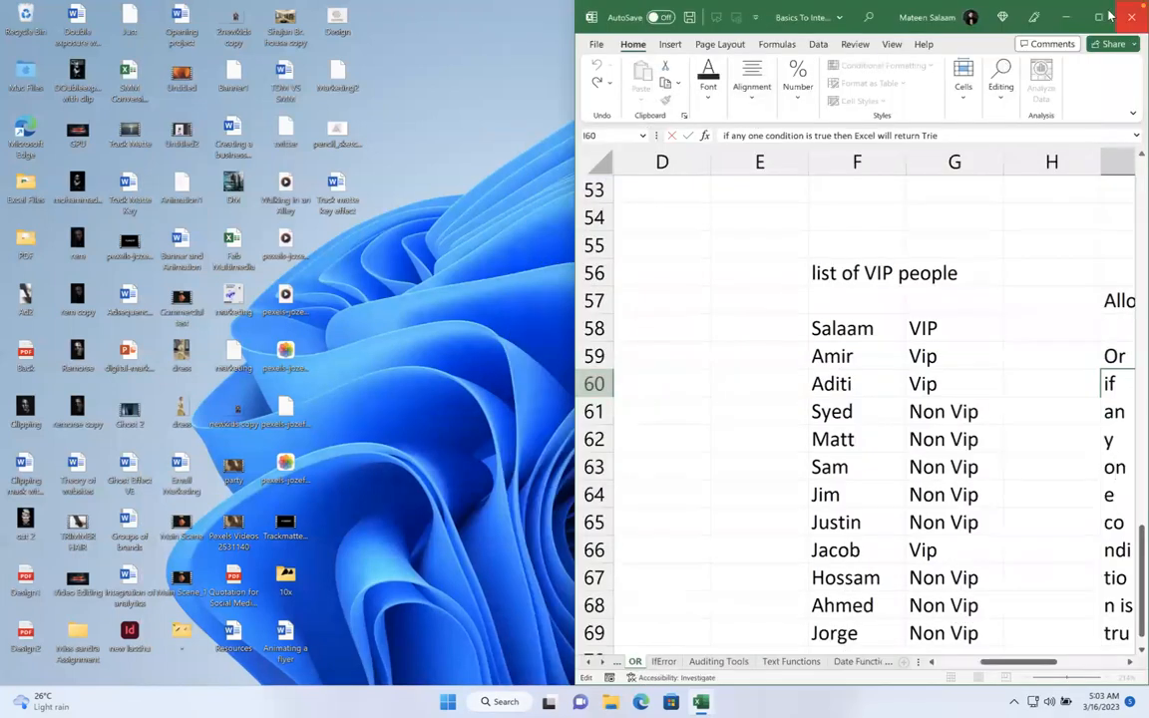
pyautogui.press('super+Up')
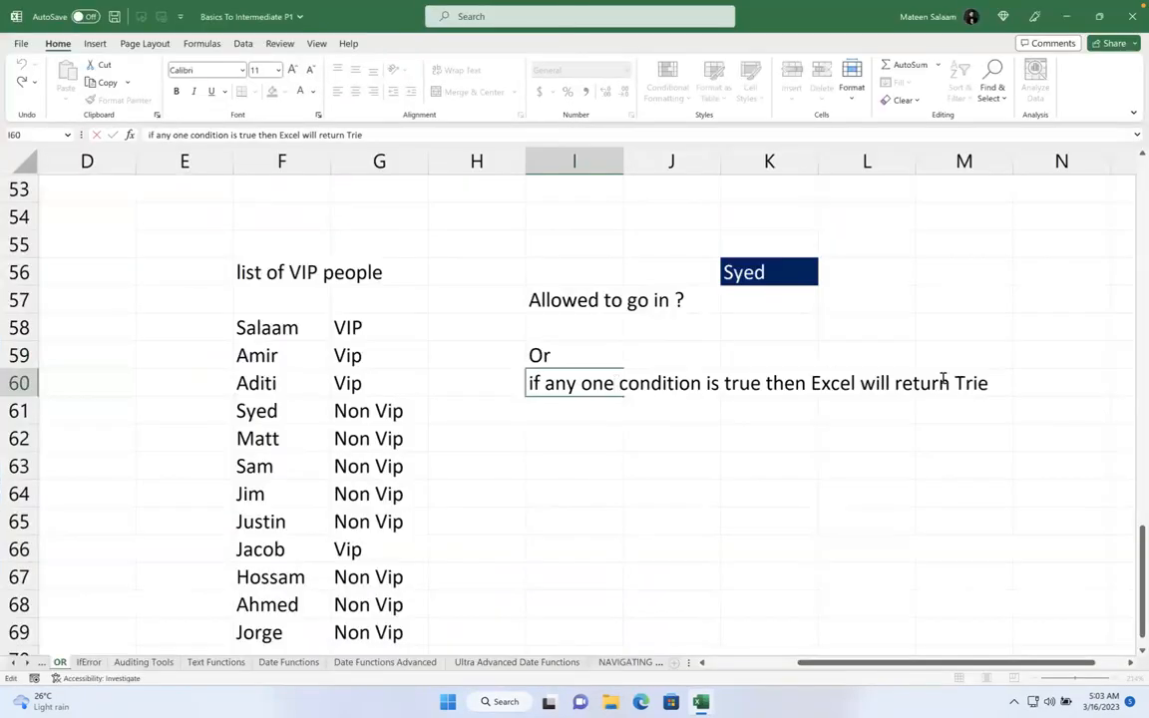
pyautogui.press('BackSpace')
pyautogui.press('BackSpace')
pyautogui.write('ue')
pyautogui.press('Return')
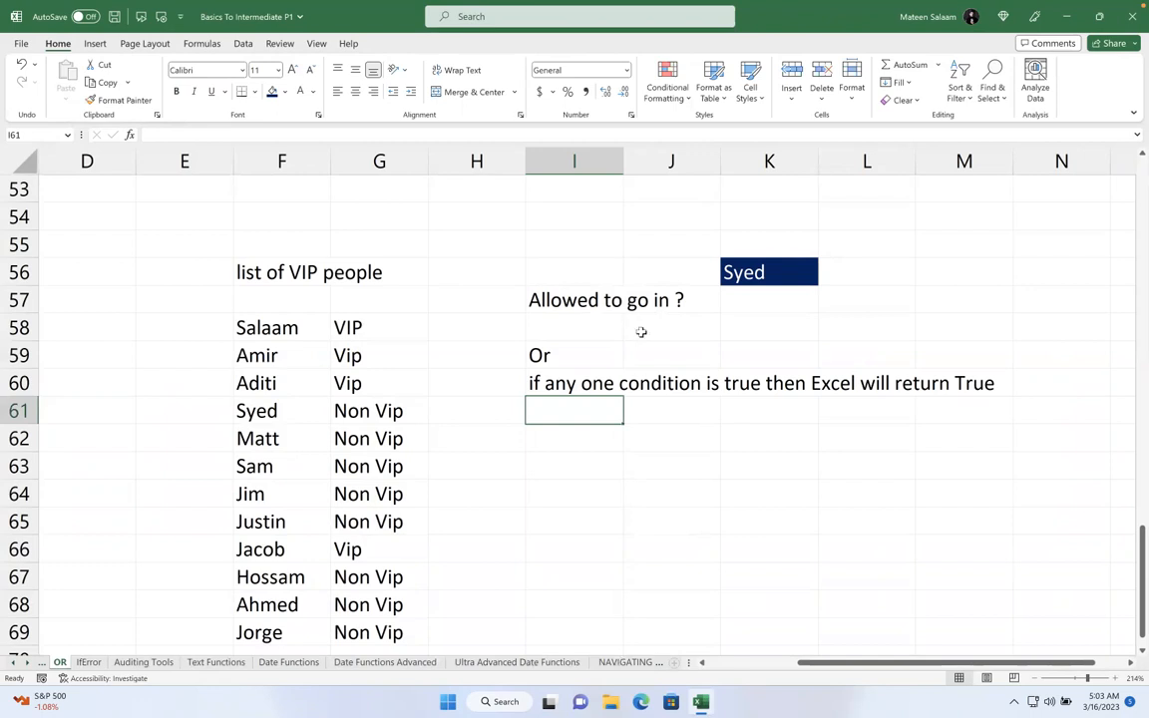
pyautogui.click(596, 383)
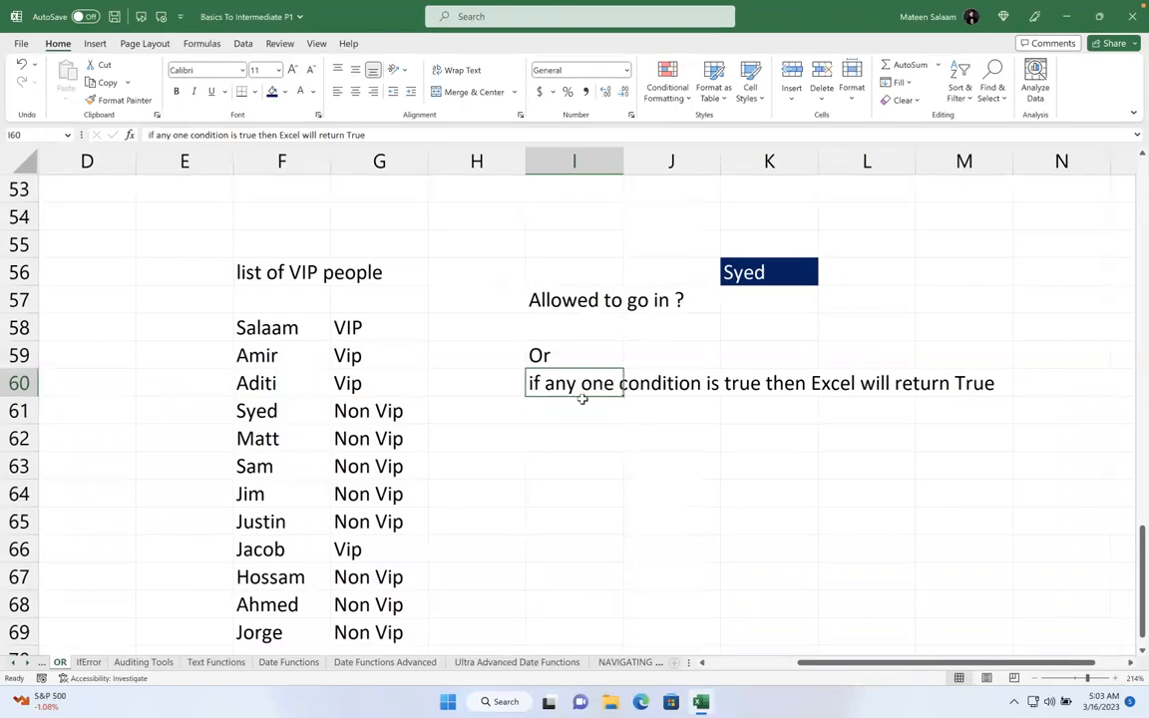
pyautogui.click(581, 409)
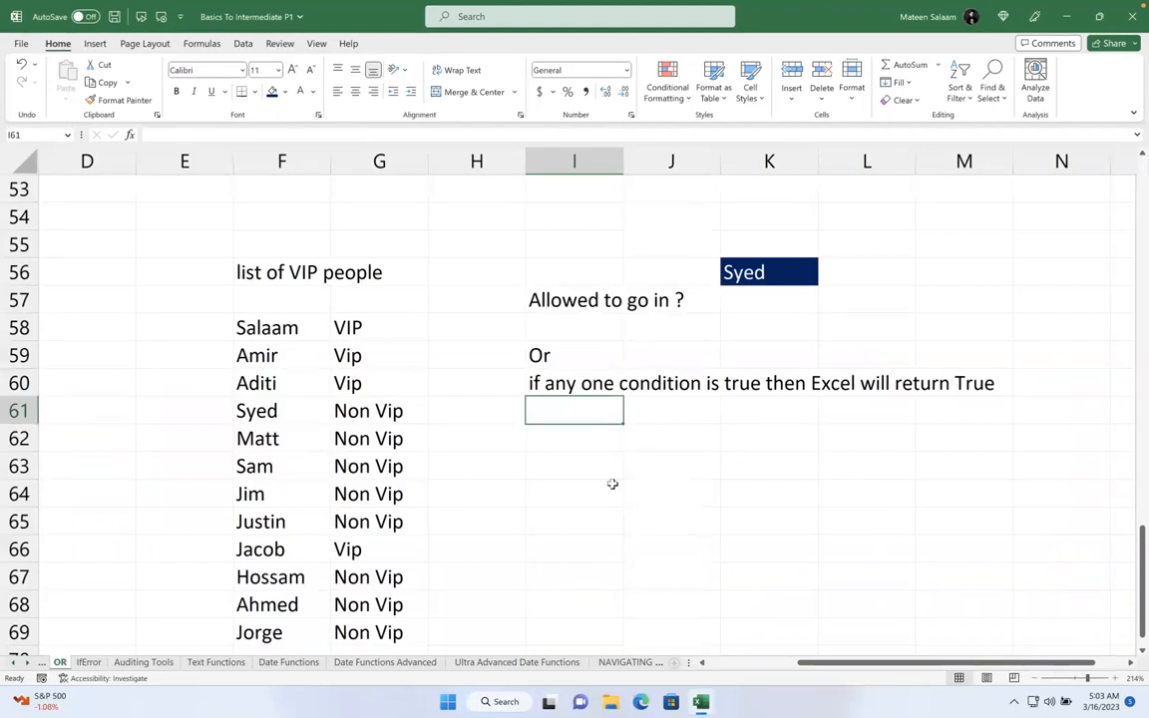
# - Start an IF(OR formula in I61 testing K56 against F58 and F59
pyautogui.write('=if')
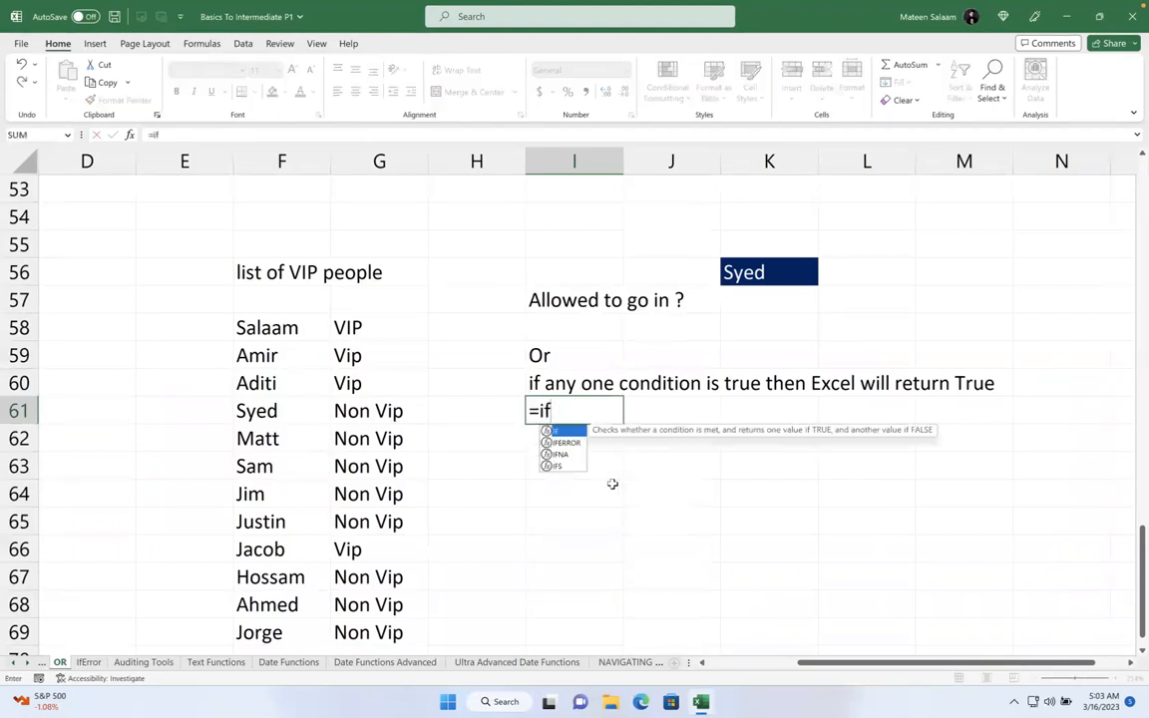
pyautogui.press('Tab')
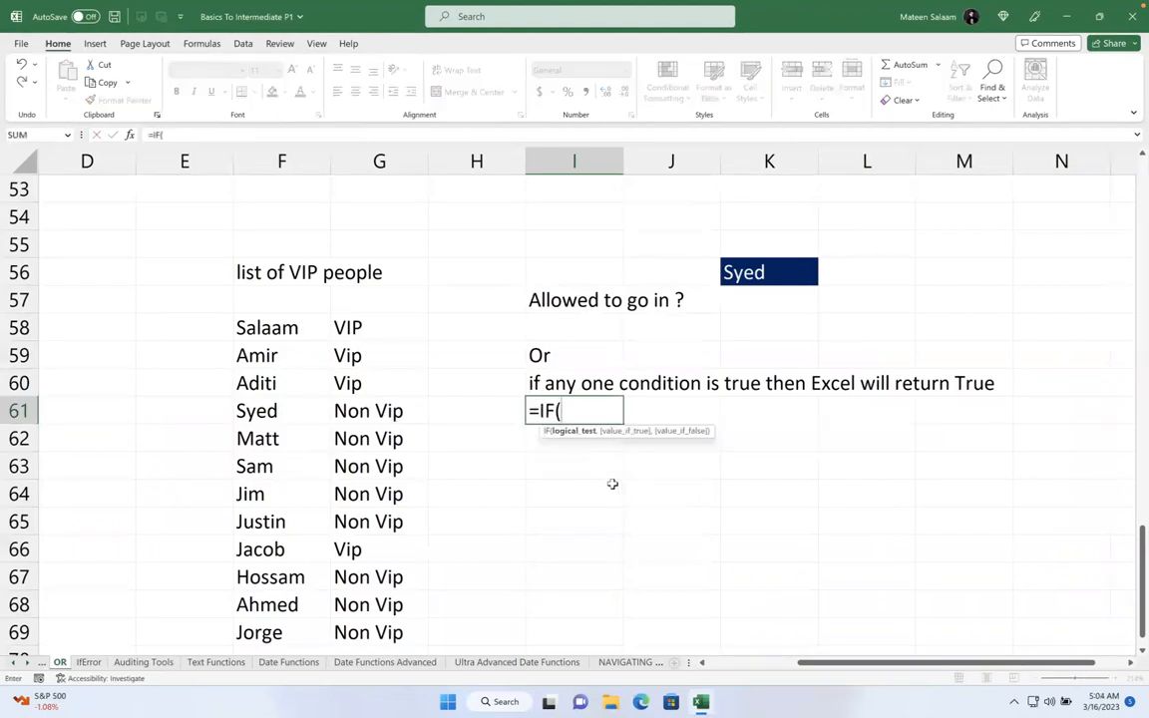
pyautogui.write('and')
pyautogui.press('BackSpace')
pyautogui.press('BackSpace')
pyautogui.press('BackSpace')
pyautogui.write('or')
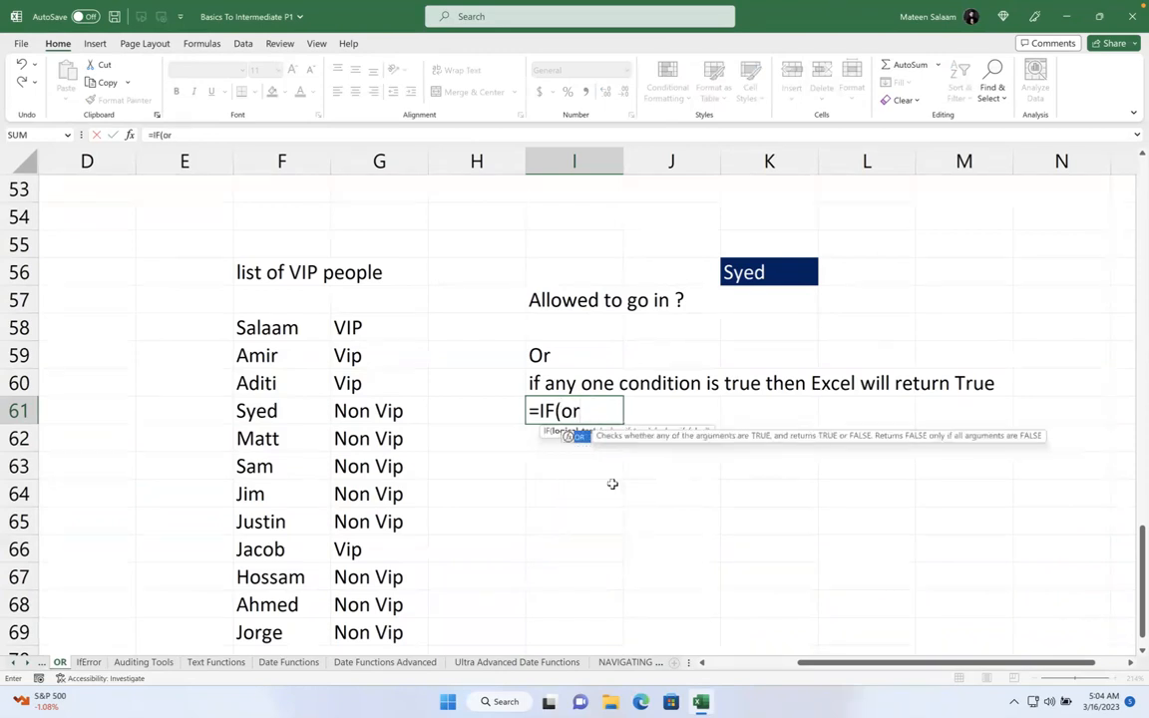
pyautogui.press('Tab')
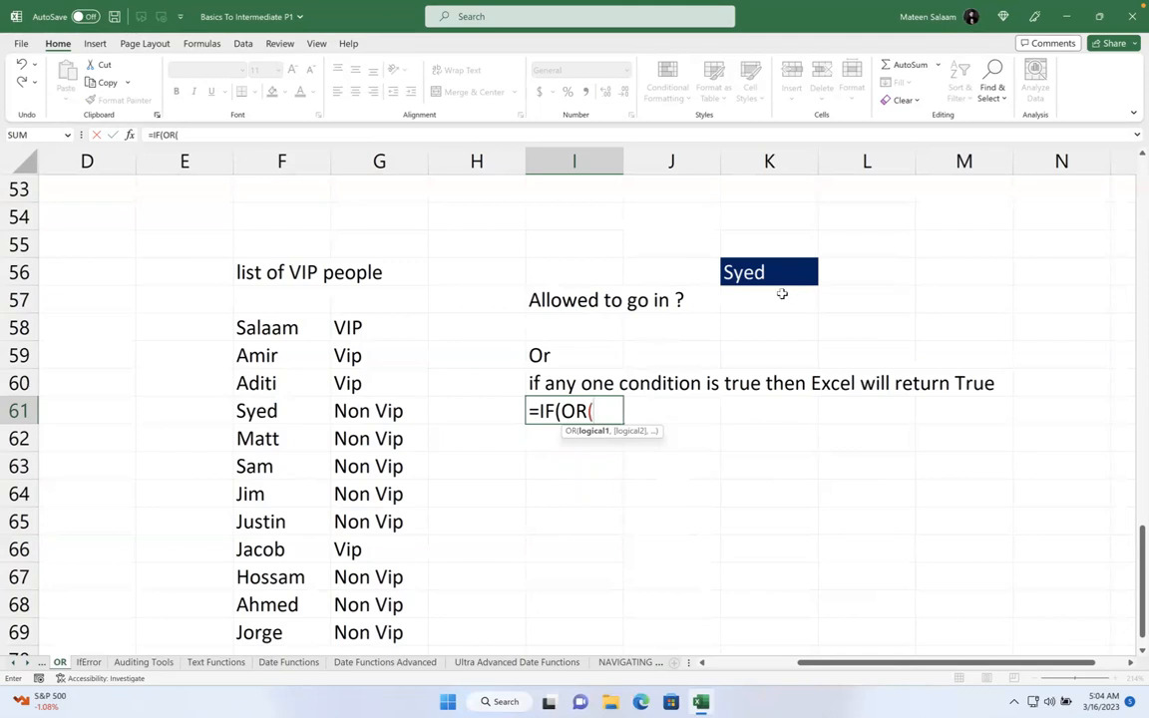
pyautogui.click(777, 279)
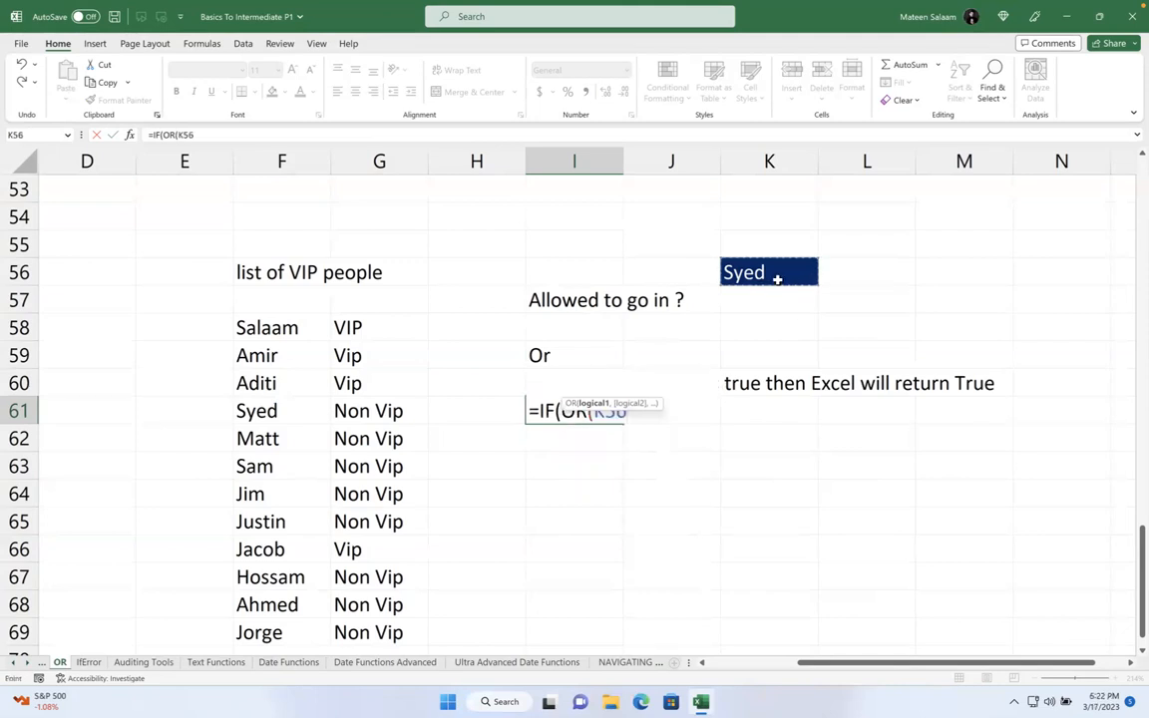
pyautogui.write('=')
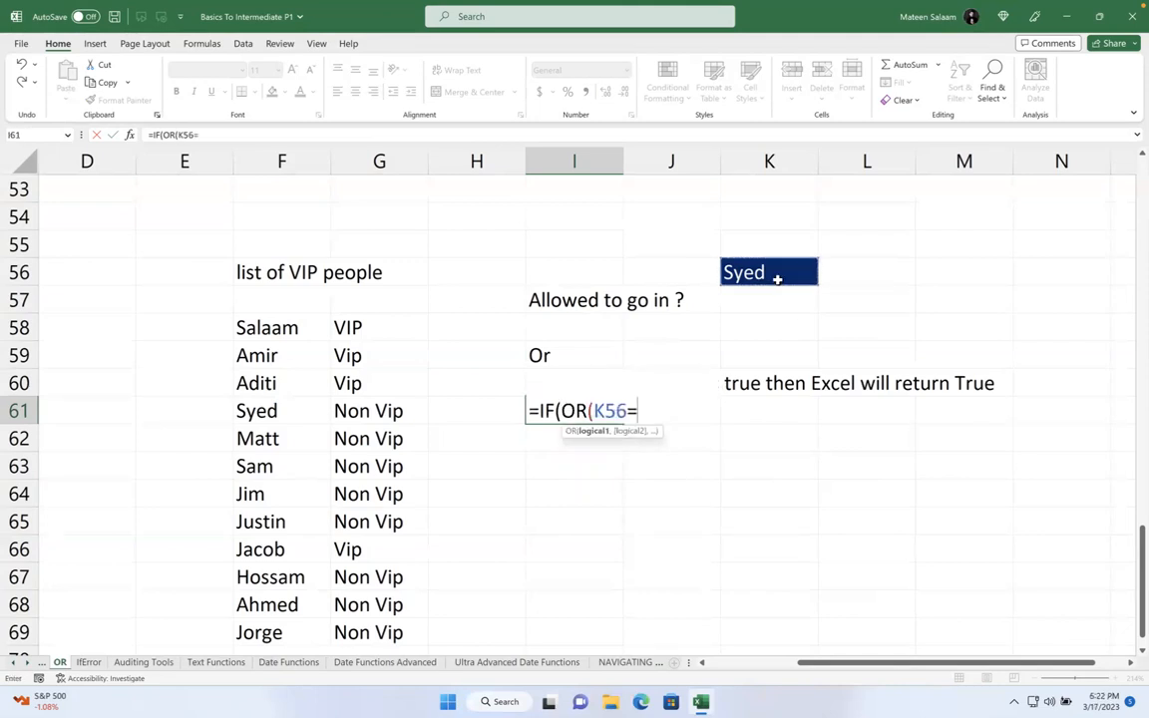
pyautogui.click(308, 326)
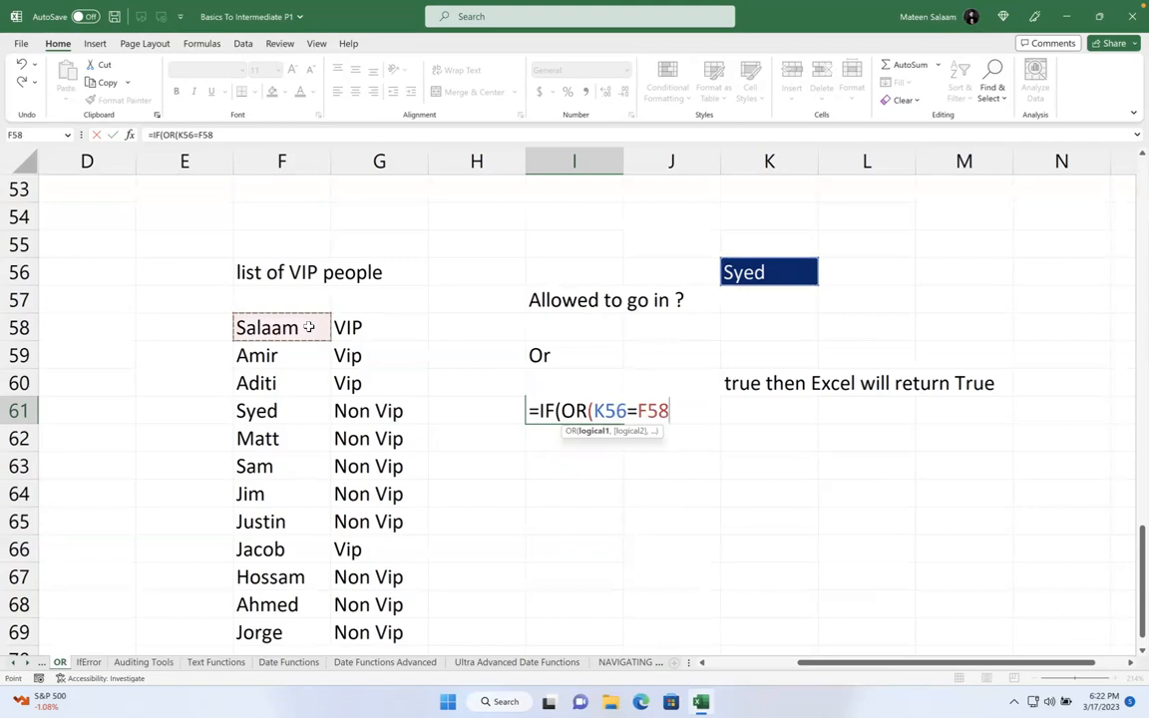
pyautogui.write(',')
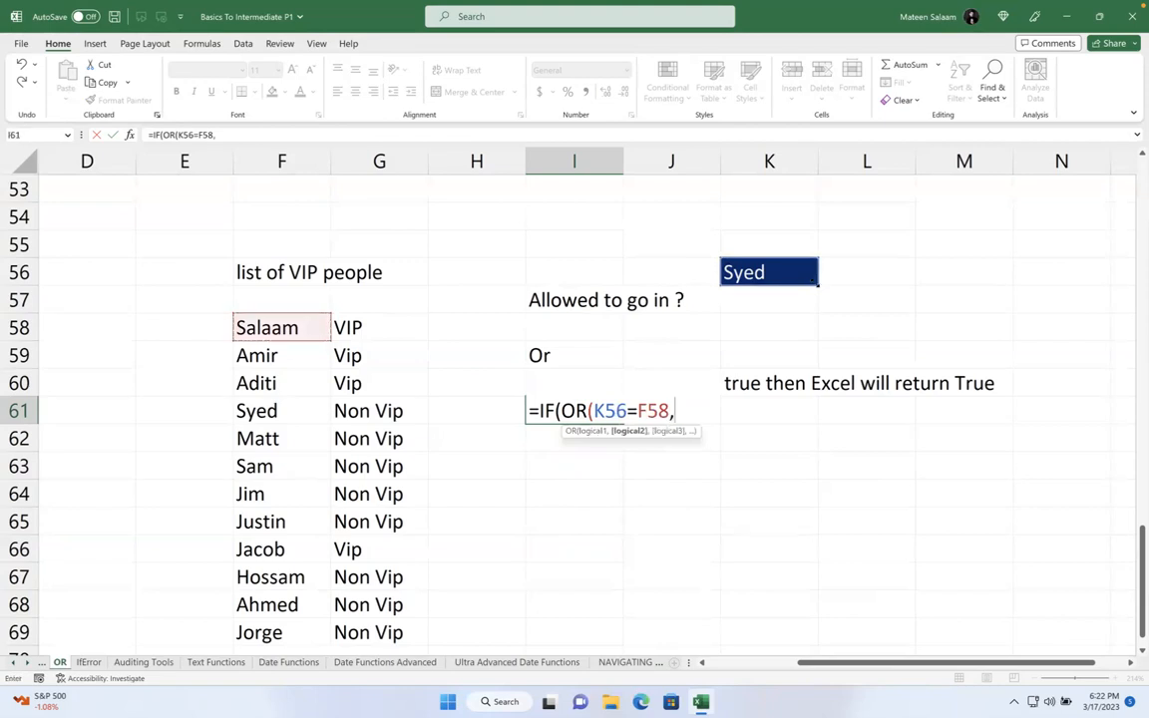
pyautogui.click(795, 278)
pyautogui.write('=')
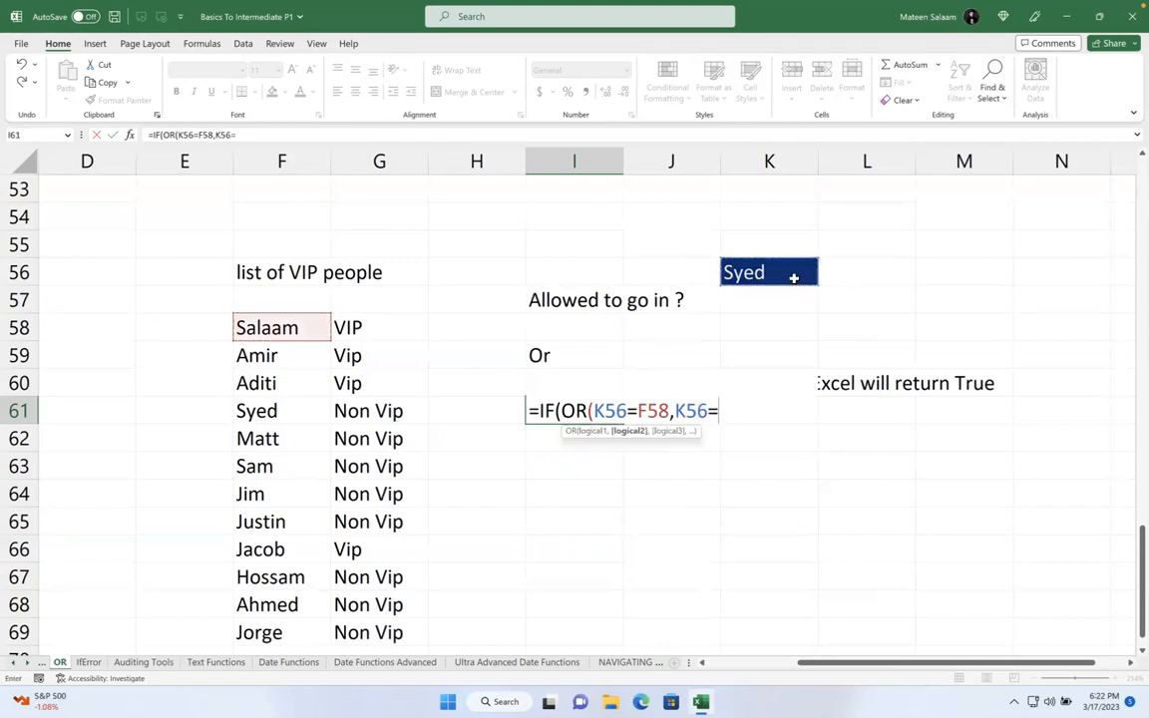
pyautogui.click(322, 350)
pyautogui.write(',')
# - Add tests against F60 and F66 with "VIP please let them in" / "Not VIP don't let them in" results
pyautogui.click(781, 275)
pyautogui.write('=')
pyautogui.click(285, 383)
pyautogui.write(',')
pyautogui.click(758, 279)
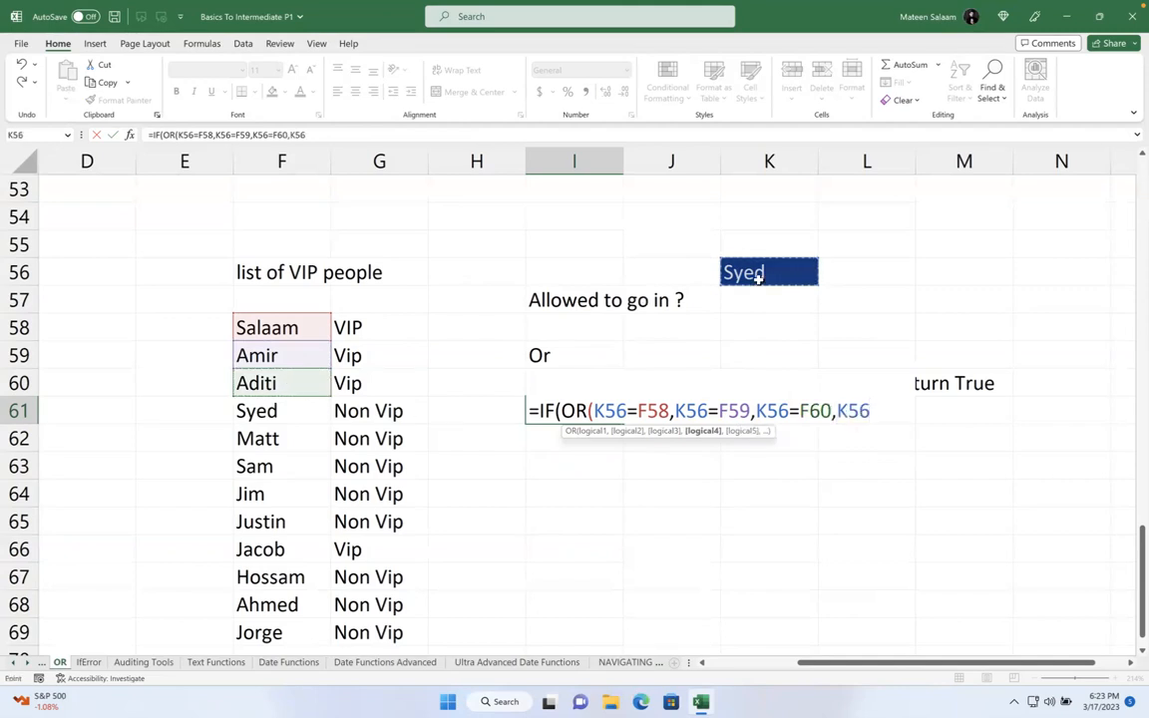
pyautogui.write('=')
pyautogui.click(298, 549)
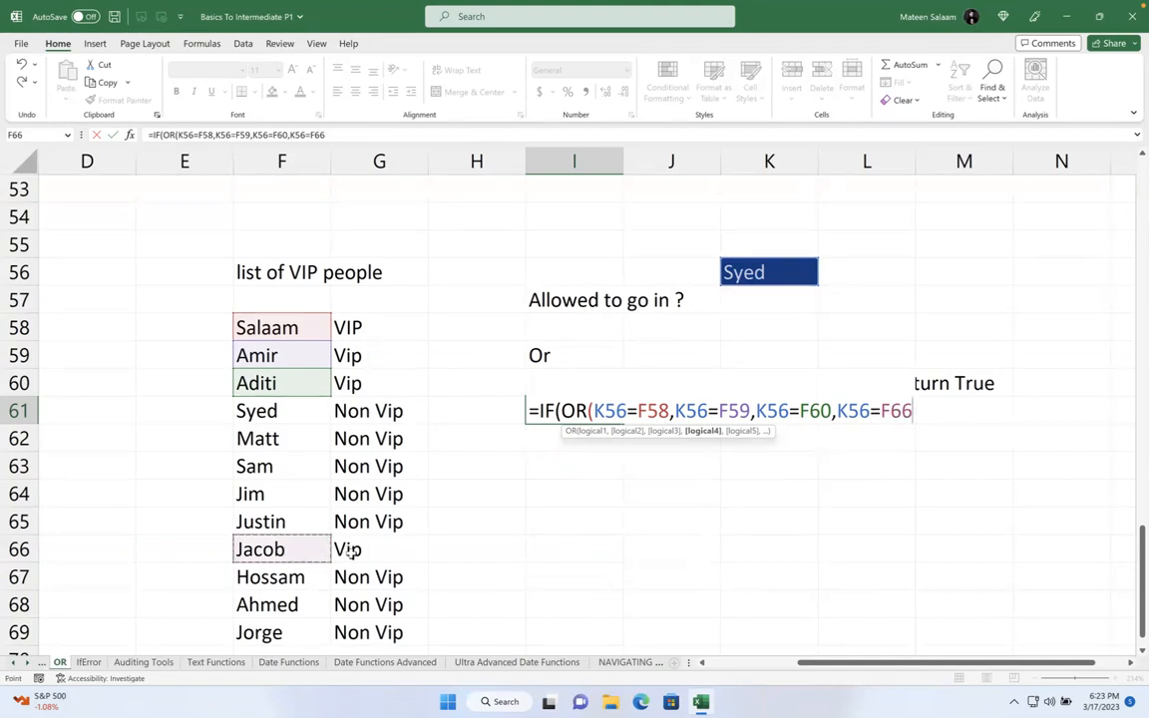
pyautogui.write(')')
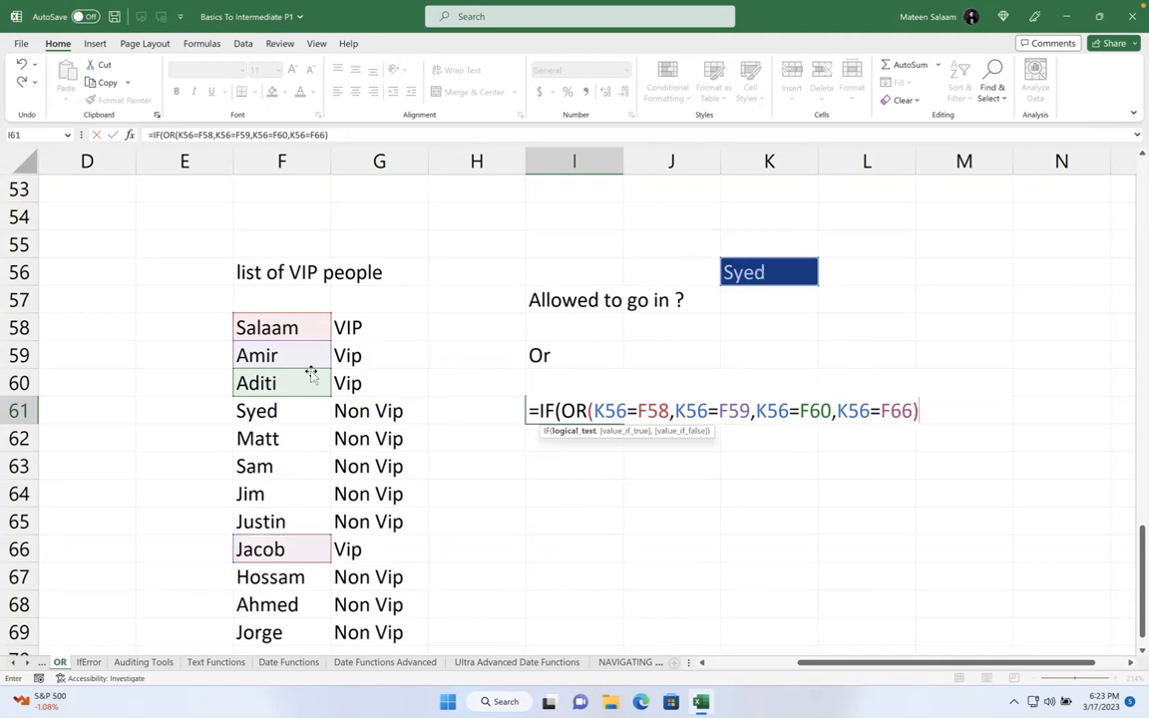
pyautogui.write(',')
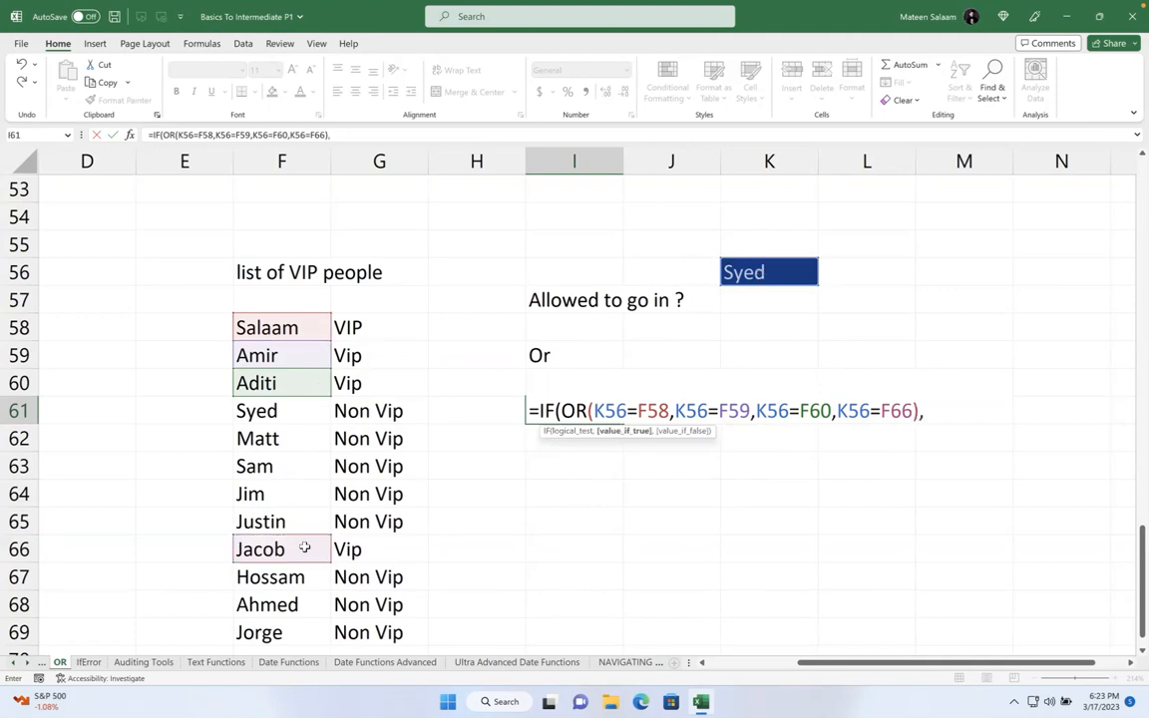
pyautogui.write('"VIP please let ')
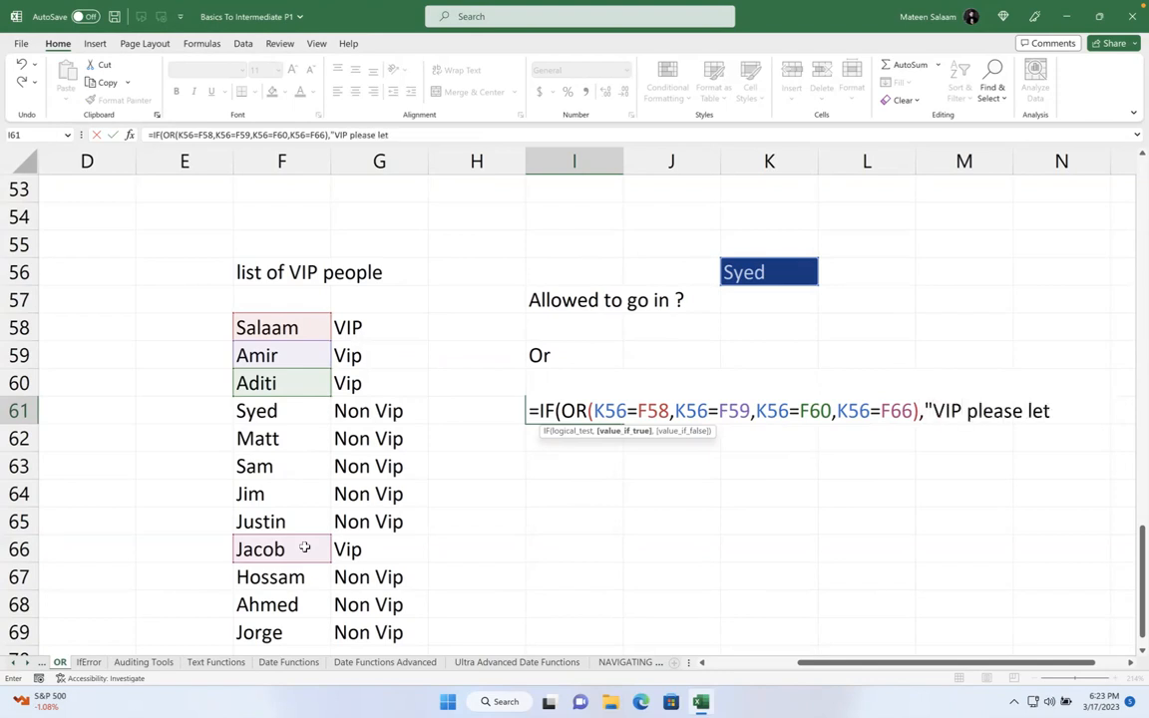
pyautogui.write('them in"')
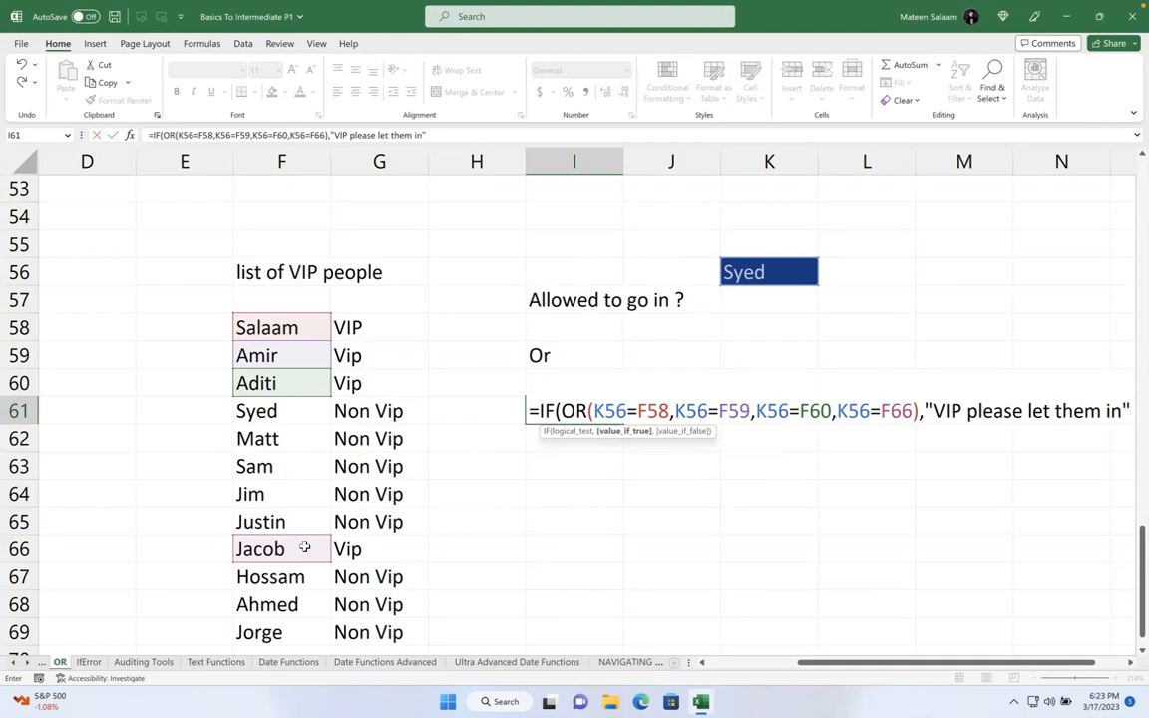
pyautogui.write(',')
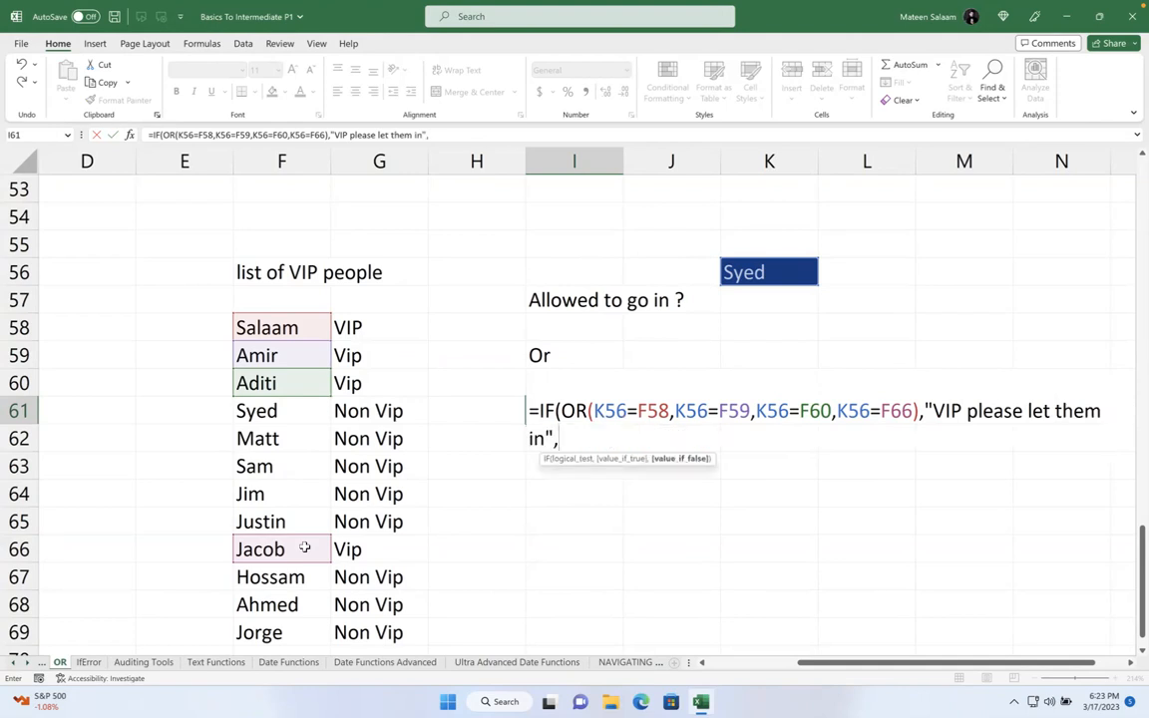
pyautogui.write('"Not VIP don\'t ')
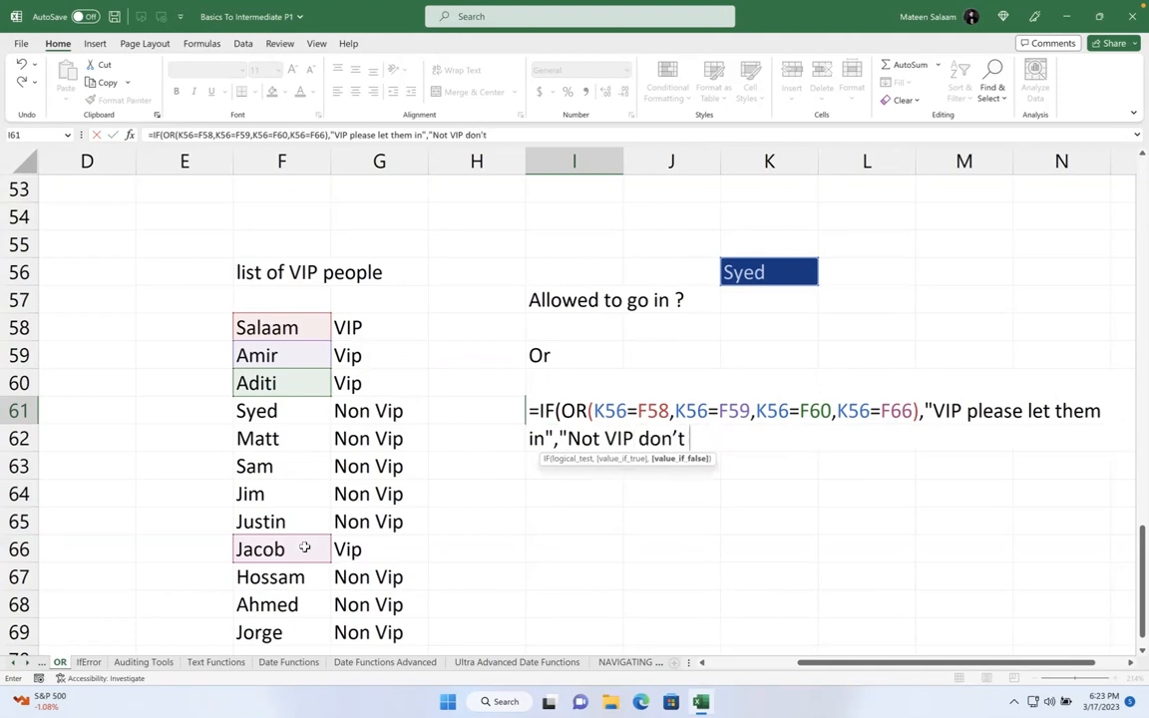
pyautogui.write('let them in")')
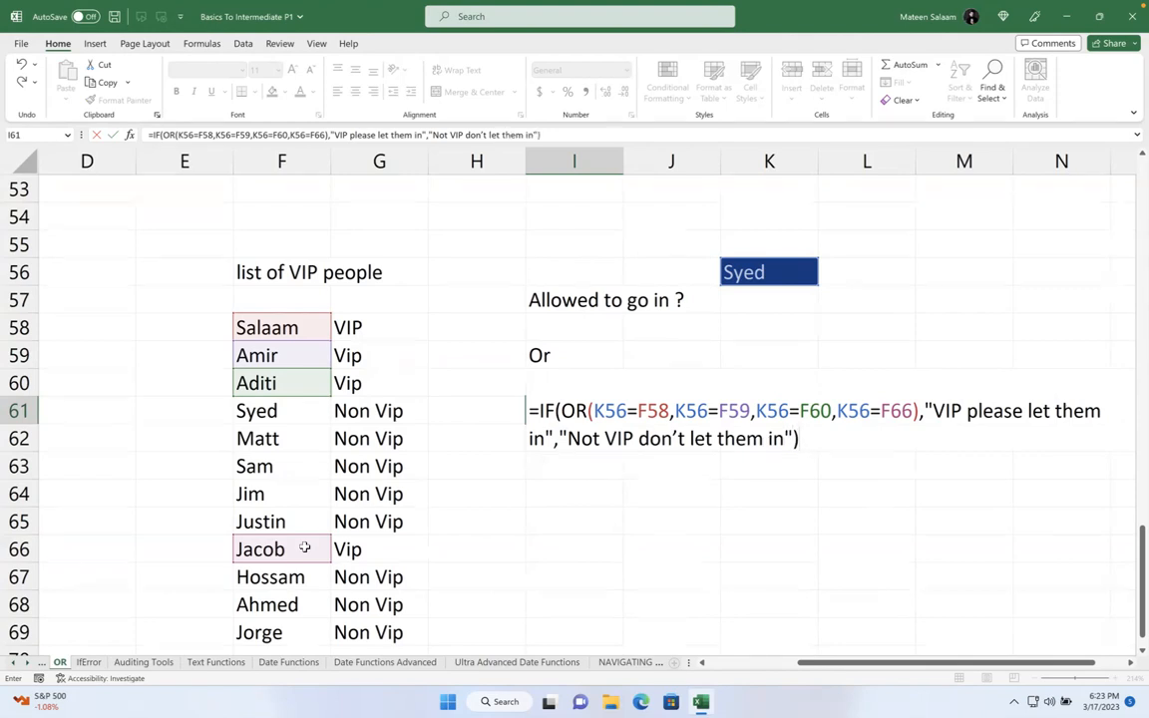
pyautogui.press('Return')
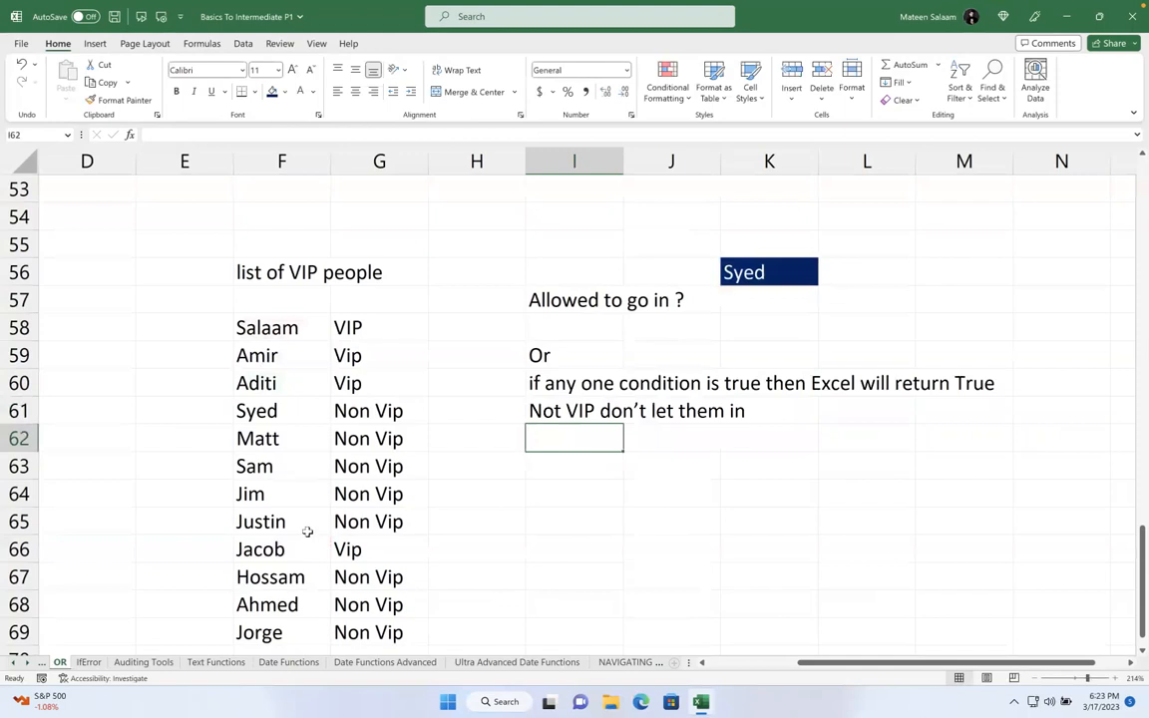
# - Try Matt, Salaam, Justin and finally Jacob in K56 to test the I61 result
pyautogui.click(733, 271)
pyautogui.write('Matt')
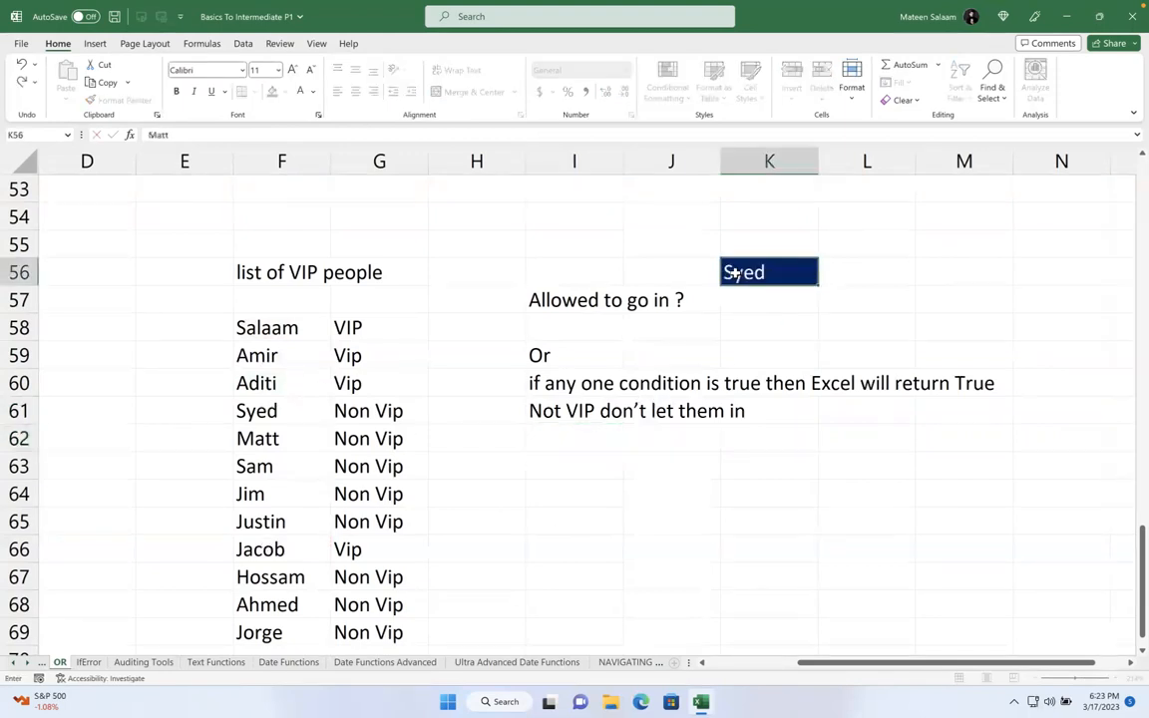
pyautogui.press('Return')
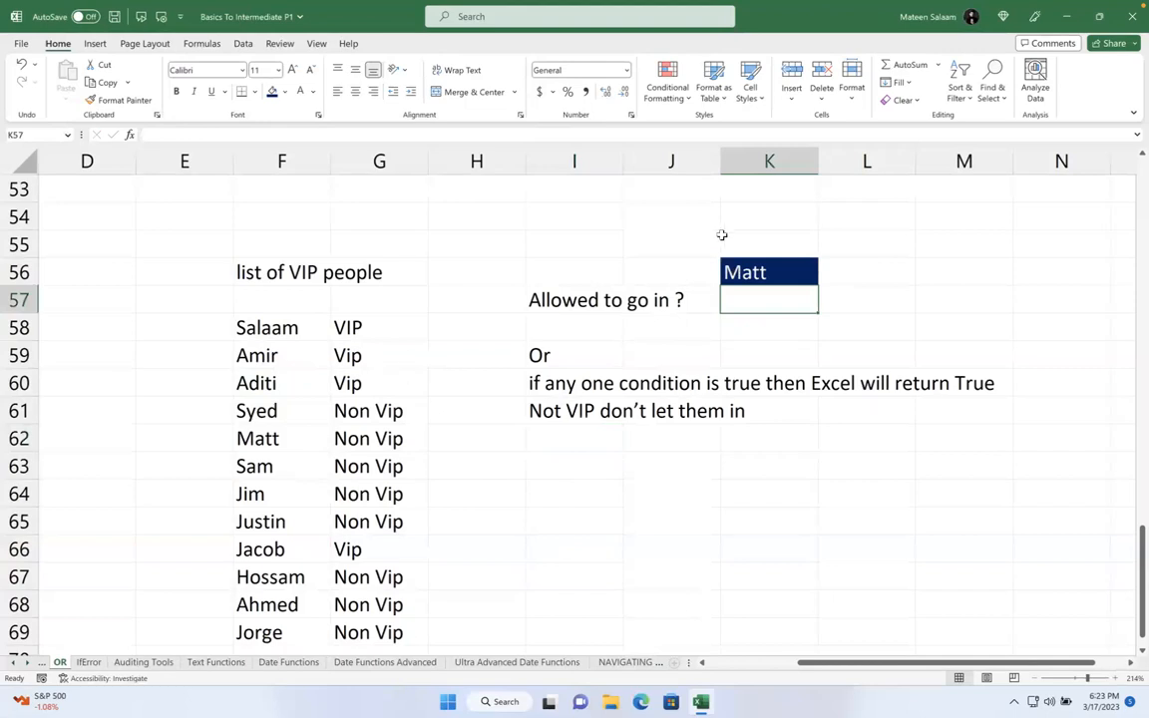
pyautogui.click(736, 264)
pyautogui.write('Salaam')
pyautogui.press('Return')
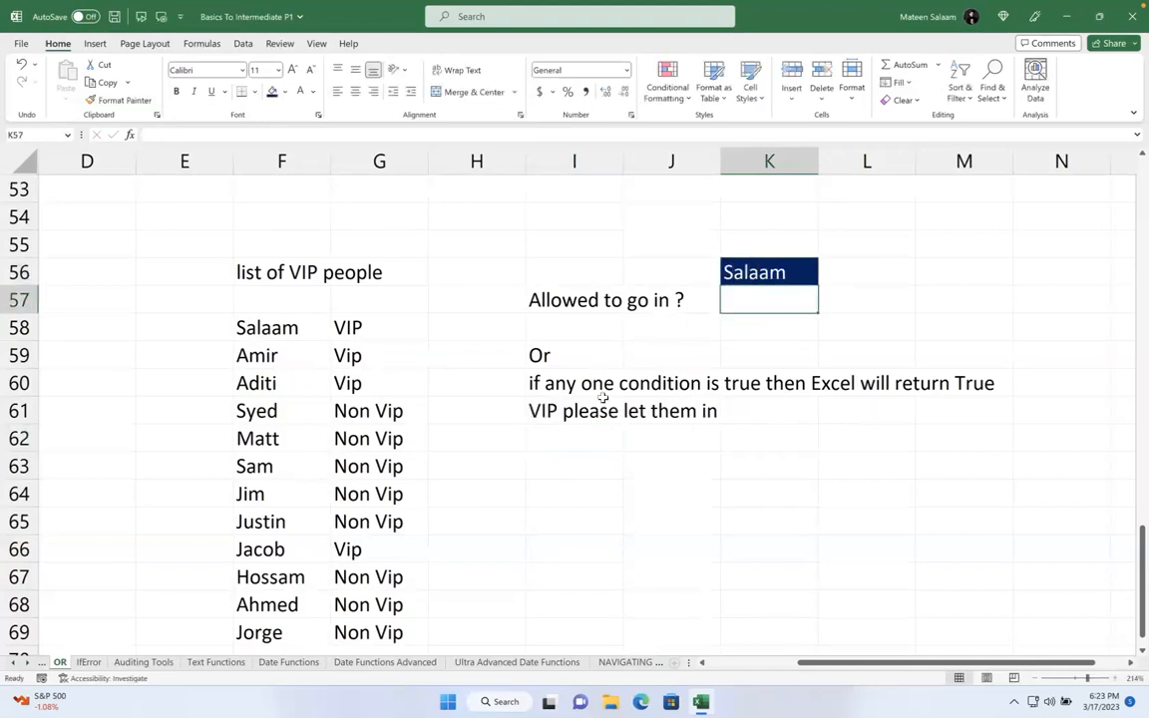
pyautogui.click(744, 267)
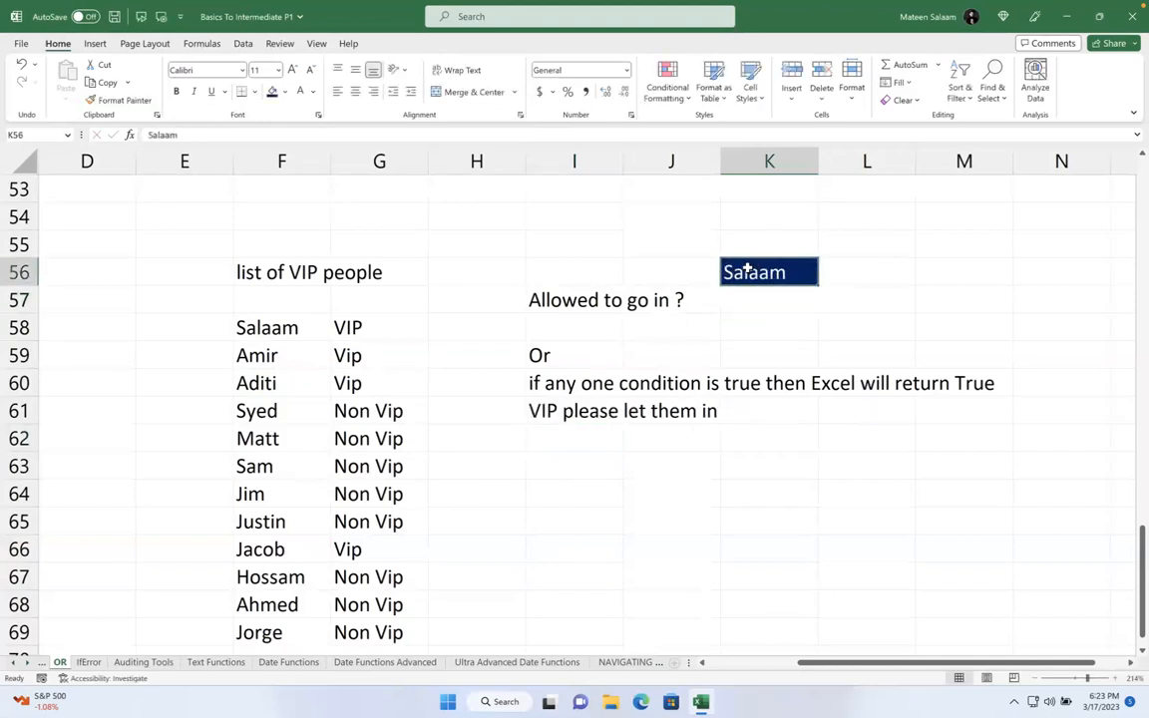
pyautogui.write('Justin')
pyautogui.press('Return')
pyautogui.click(748, 268)
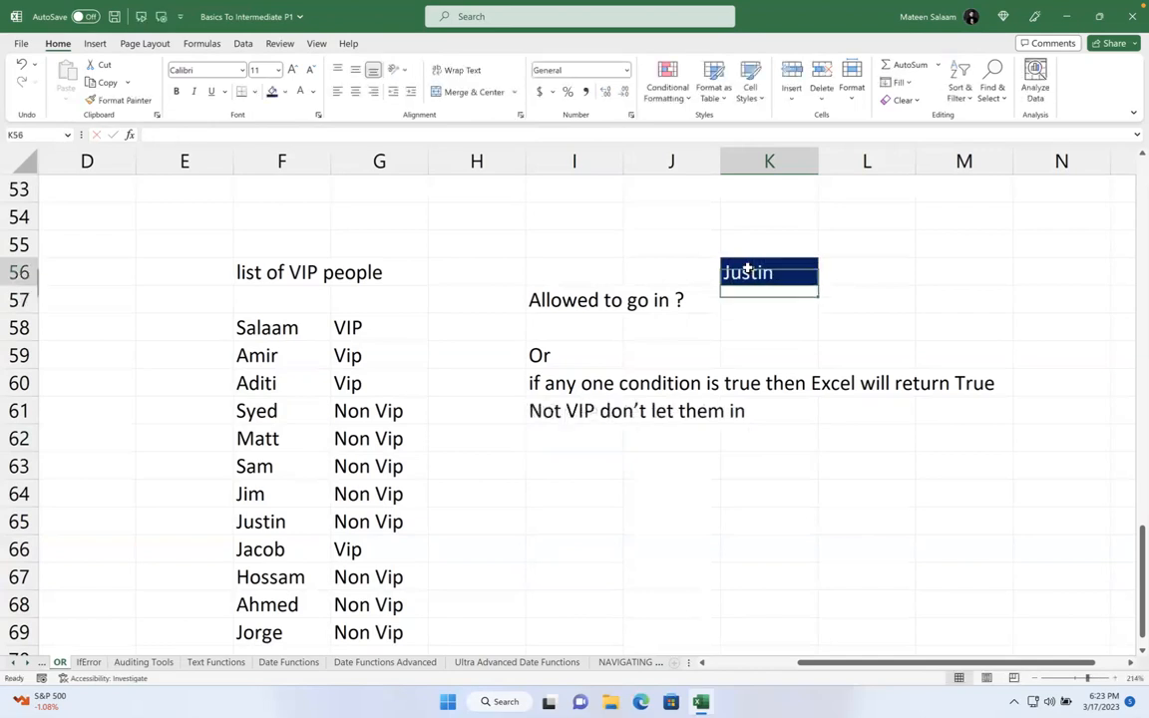
pyautogui.write('Jacob')
pyautogui.press('Return')
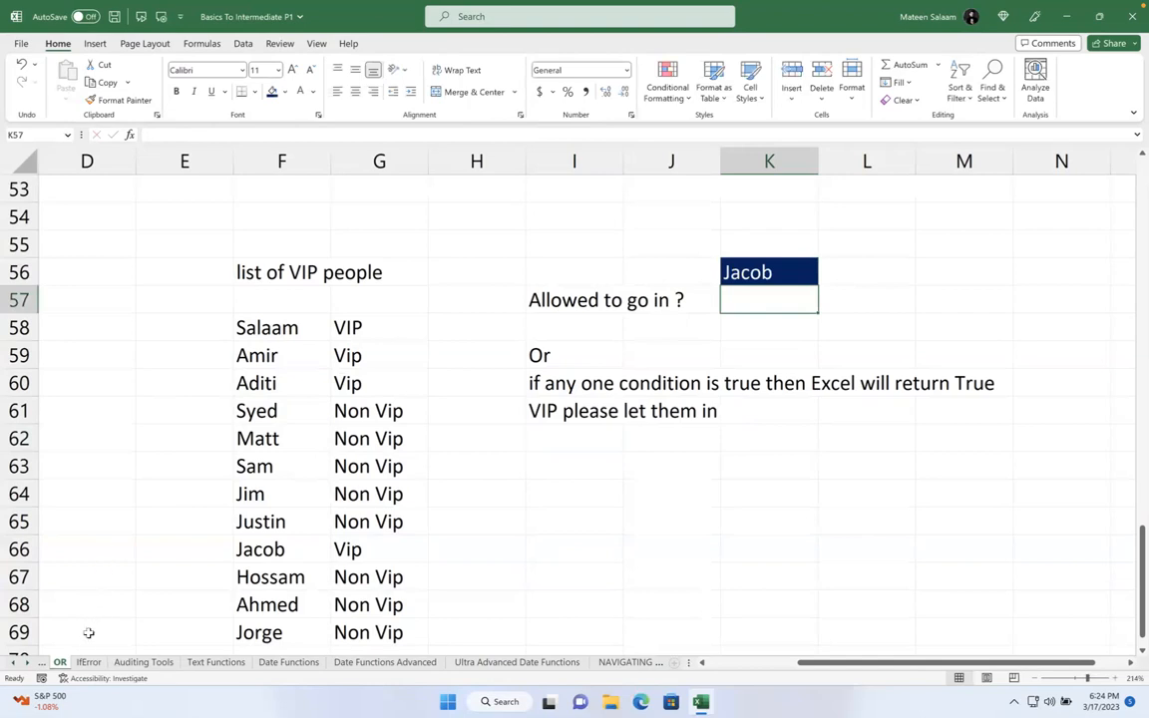
# - Switch to the IfError sheet and inspect the =H18/I18 formula giving #DIV/0! in J18
pyautogui.click(88, 663)
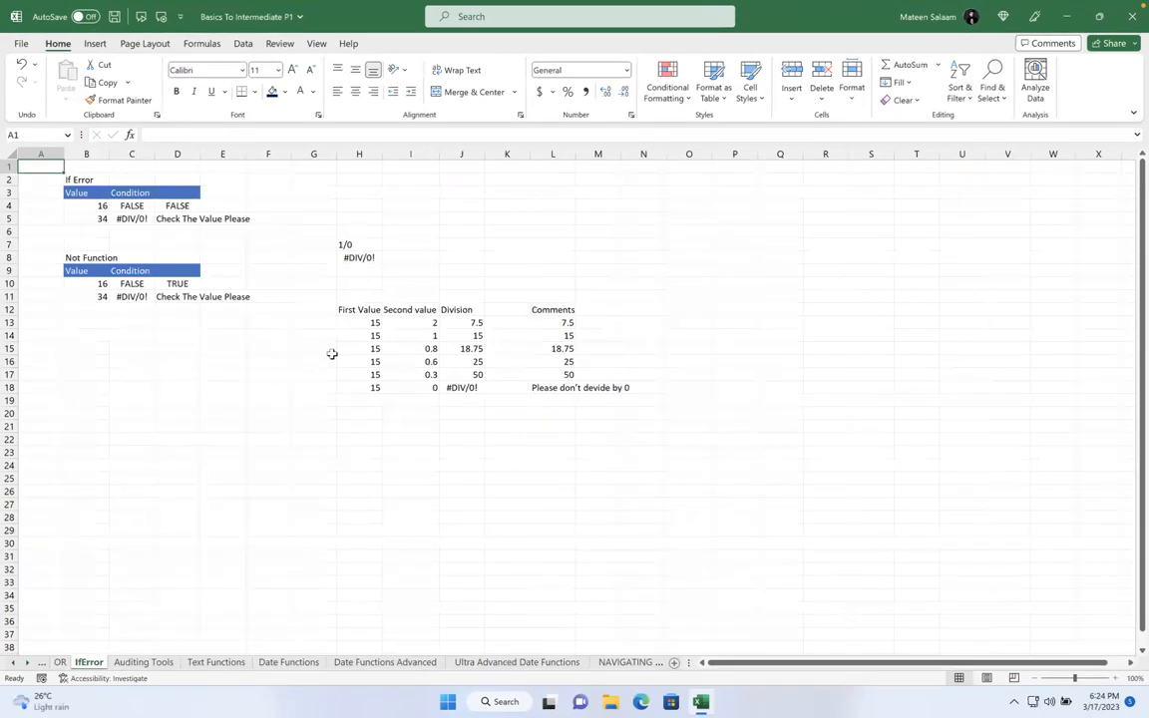
pyautogui.moveTo(464, 322); pyautogui.dragTo(467, 389)
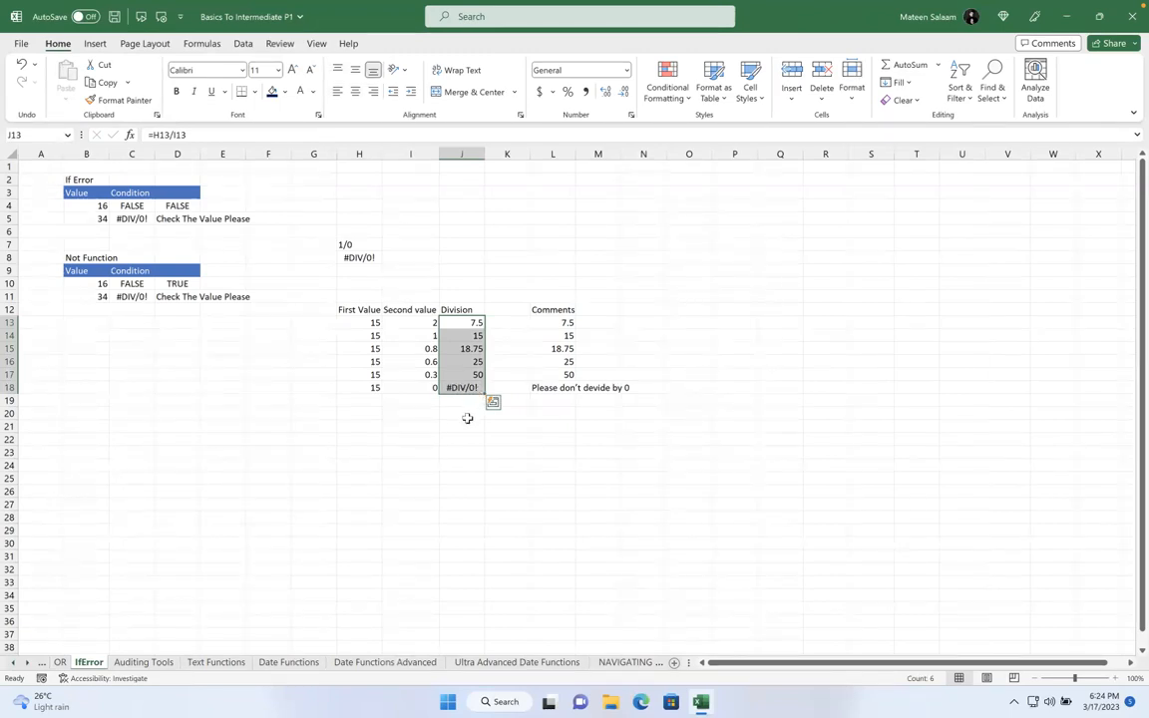
pyautogui.moveTo(467, 418); pyautogui.dragTo(467, 420)
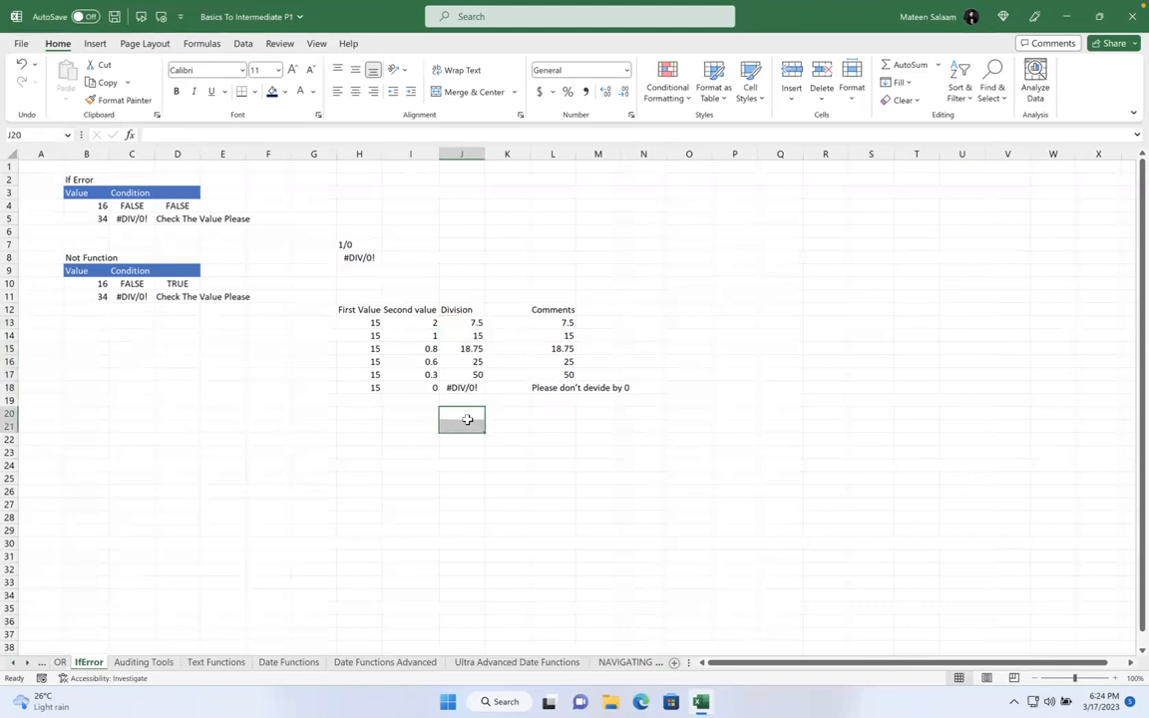
pyautogui.click(464, 388)
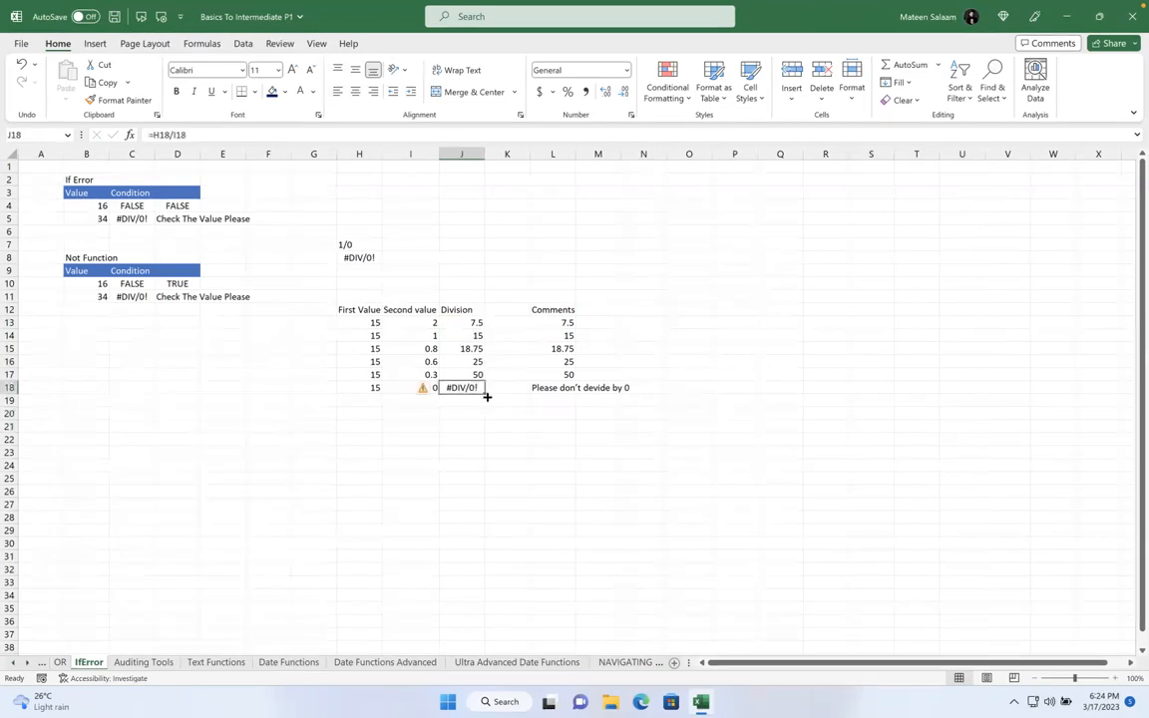
# - Zoom in with the status-bar slider and pan around the Division table
pyautogui.scroll(5, 487, 397)
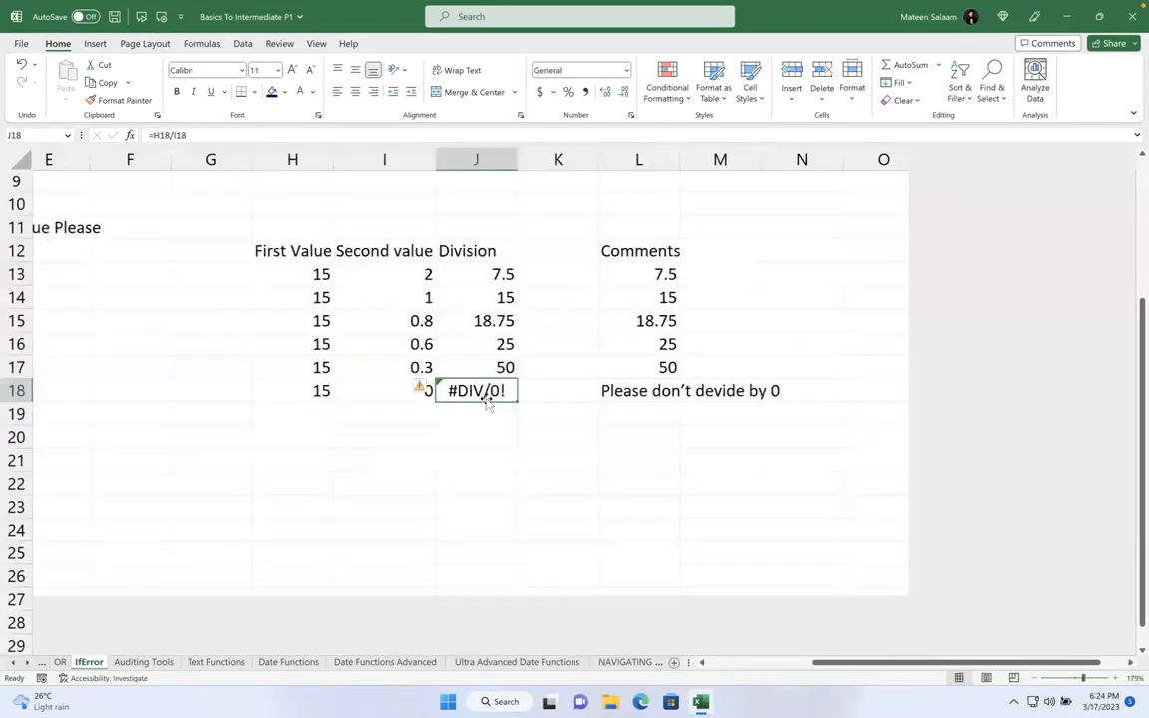
pyautogui.scroll(5, 487, 399)
pyautogui.moveTo(1093, 678); pyautogui.dragTo(1092, 679)
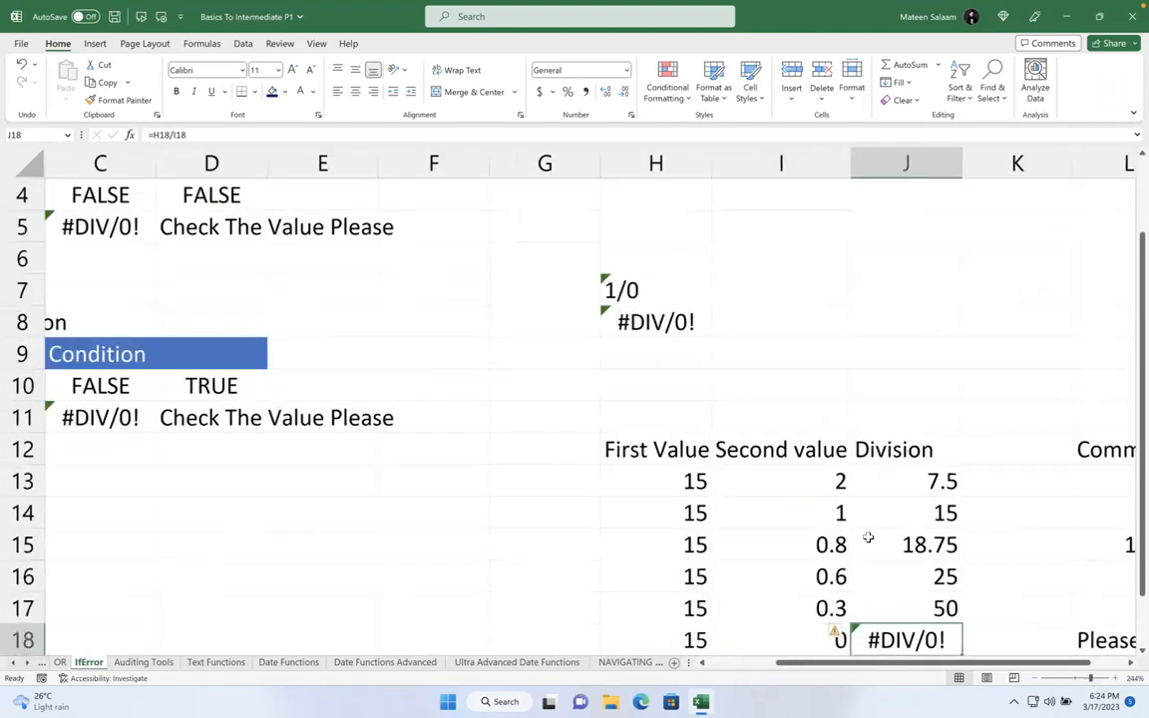
pyautogui.hscroll(3, 868, 538)
pyautogui.scroll(-2, 868, 538)
pyautogui.hscroll(5, 868, 538)
pyautogui.hscroll(-5, 867, 538)
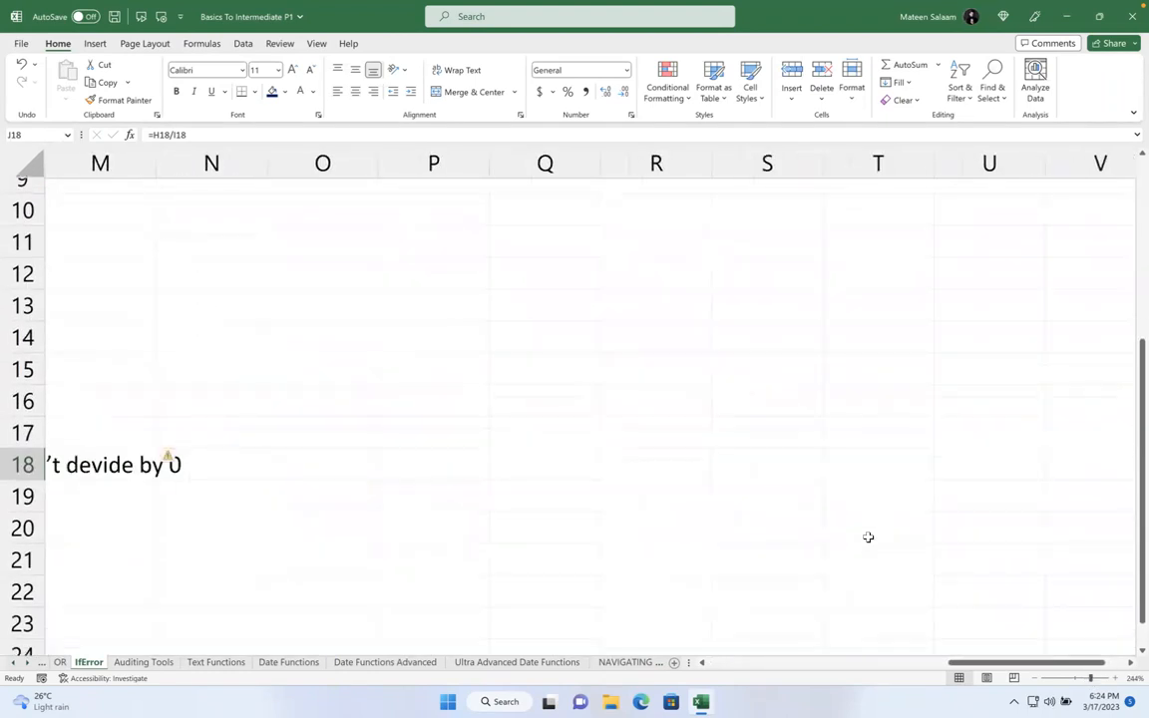
pyautogui.hscroll(-3, 868, 538)
pyautogui.hscroll(1, 823, 529)
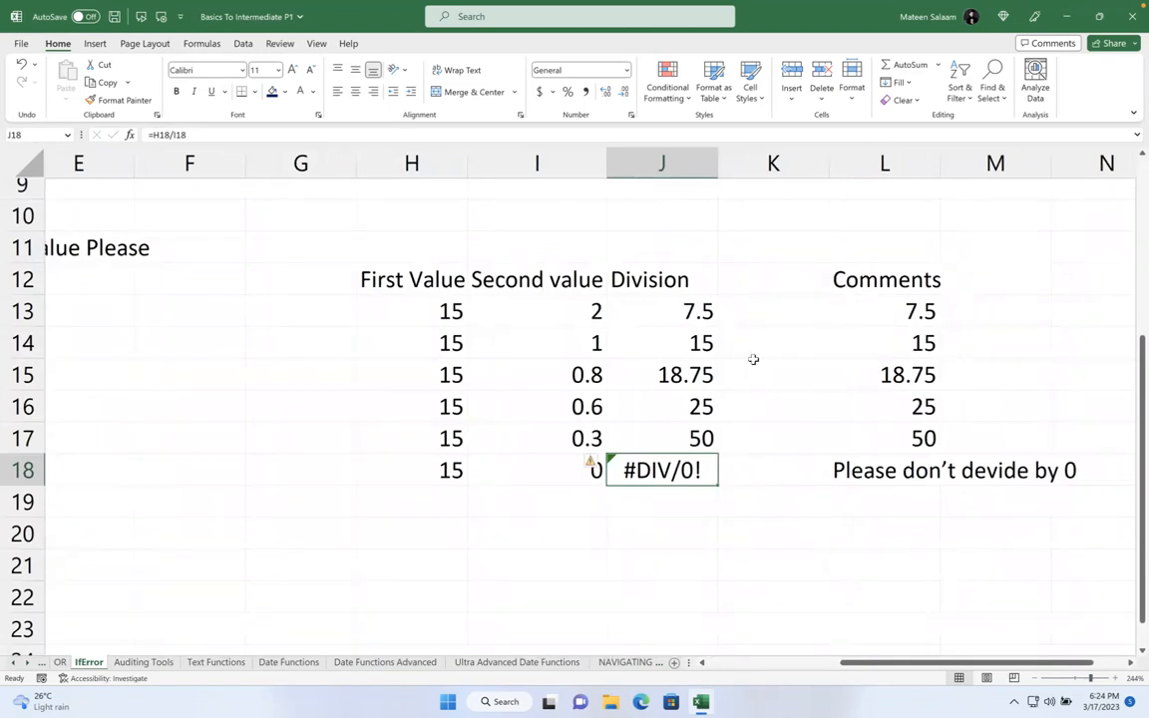
# - Inspect row 13's H13 and I13 values and the H13/I13 division formula in J13
pyautogui.click(457, 310)
pyautogui.moveTo(459, 306); pyautogui.dragTo(597, 311)
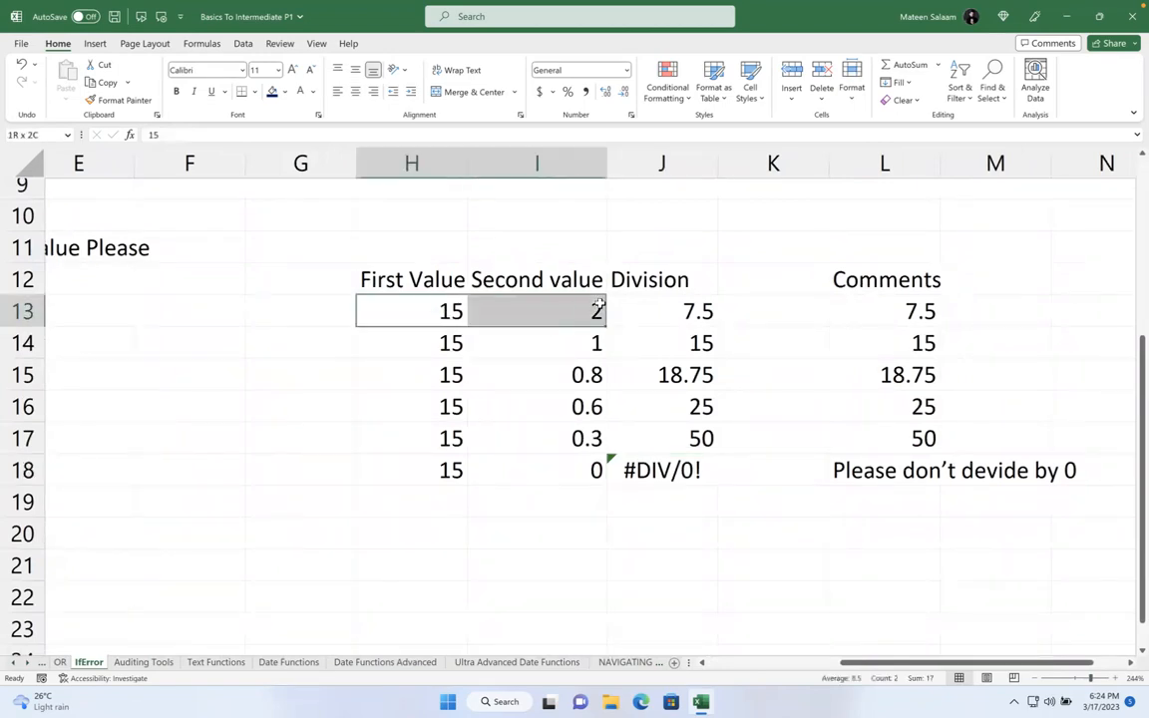
pyautogui.click(613, 301)
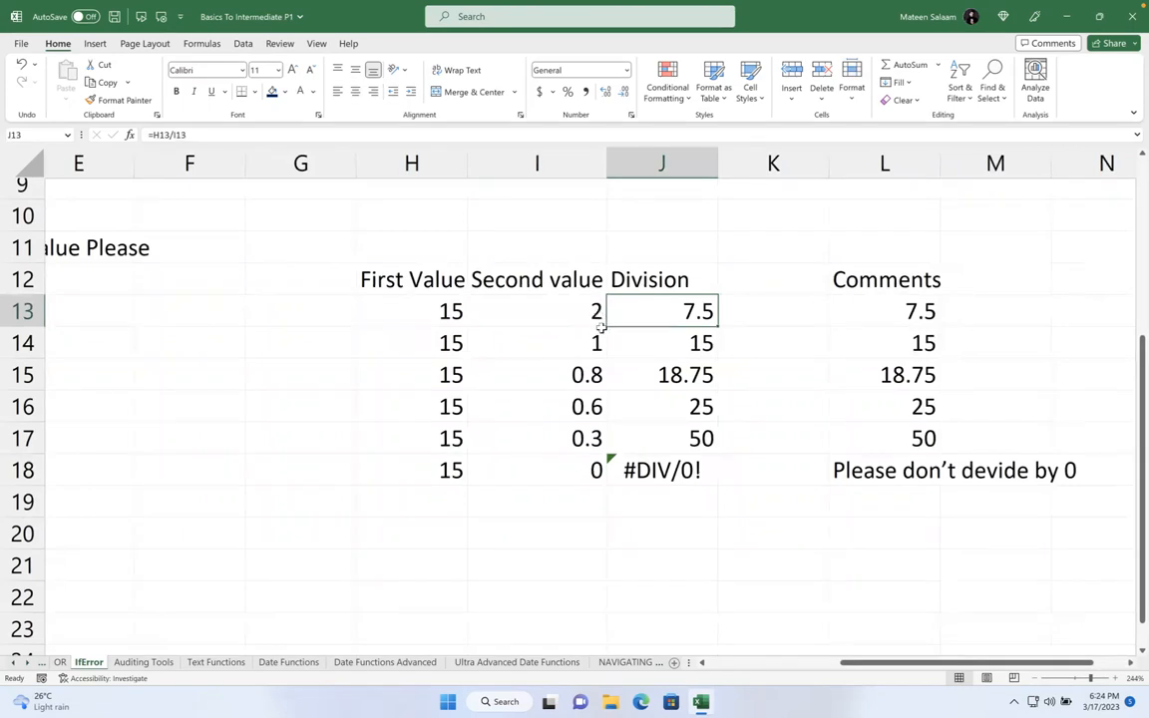
pyautogui.click(459, 308)
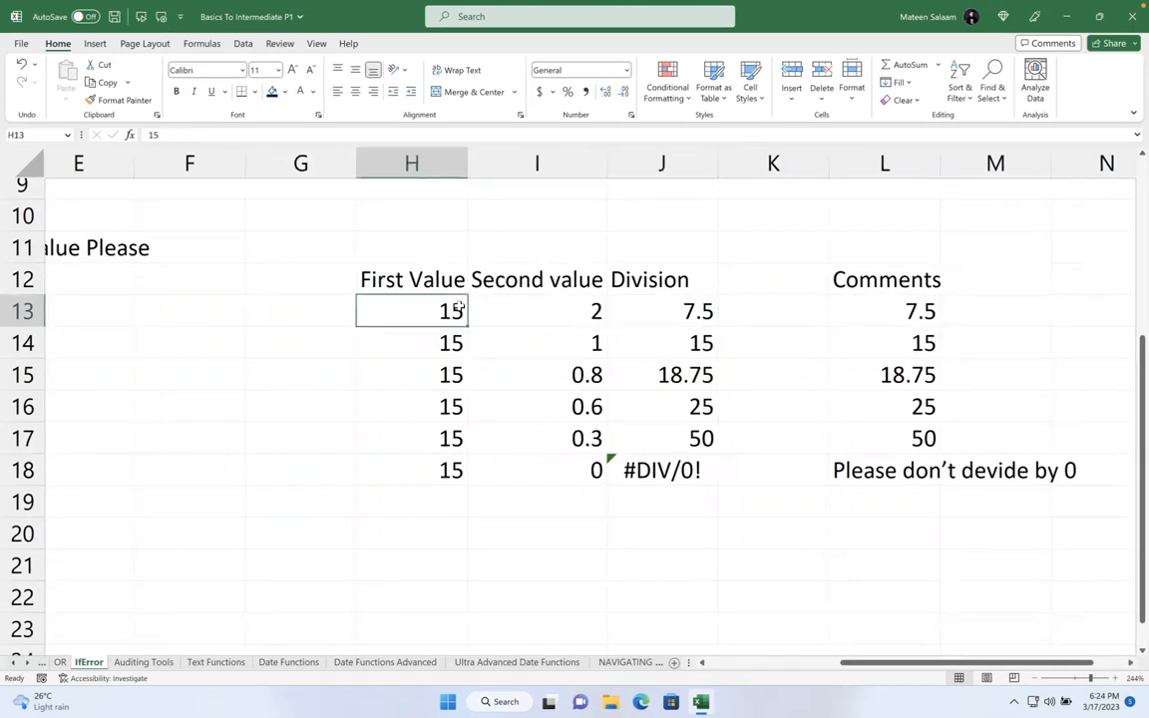
pyautogui.click(551, 312)
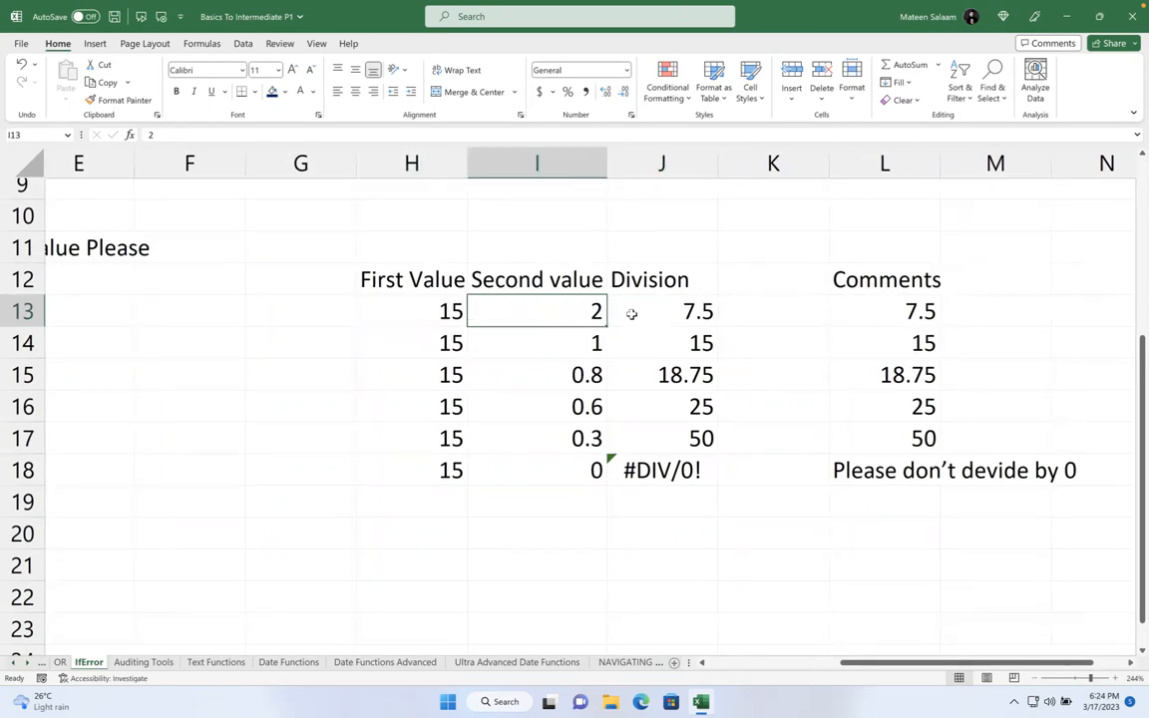
pyautogui.click(672, 302)
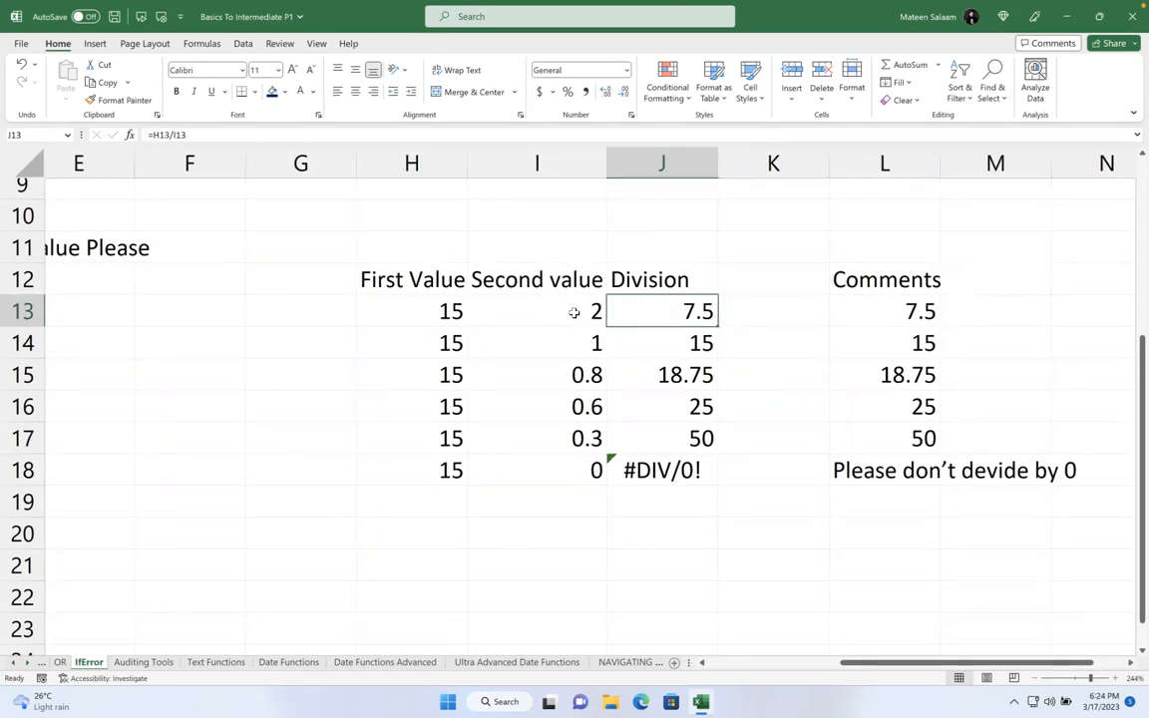
pyautogui.click(452, 311)
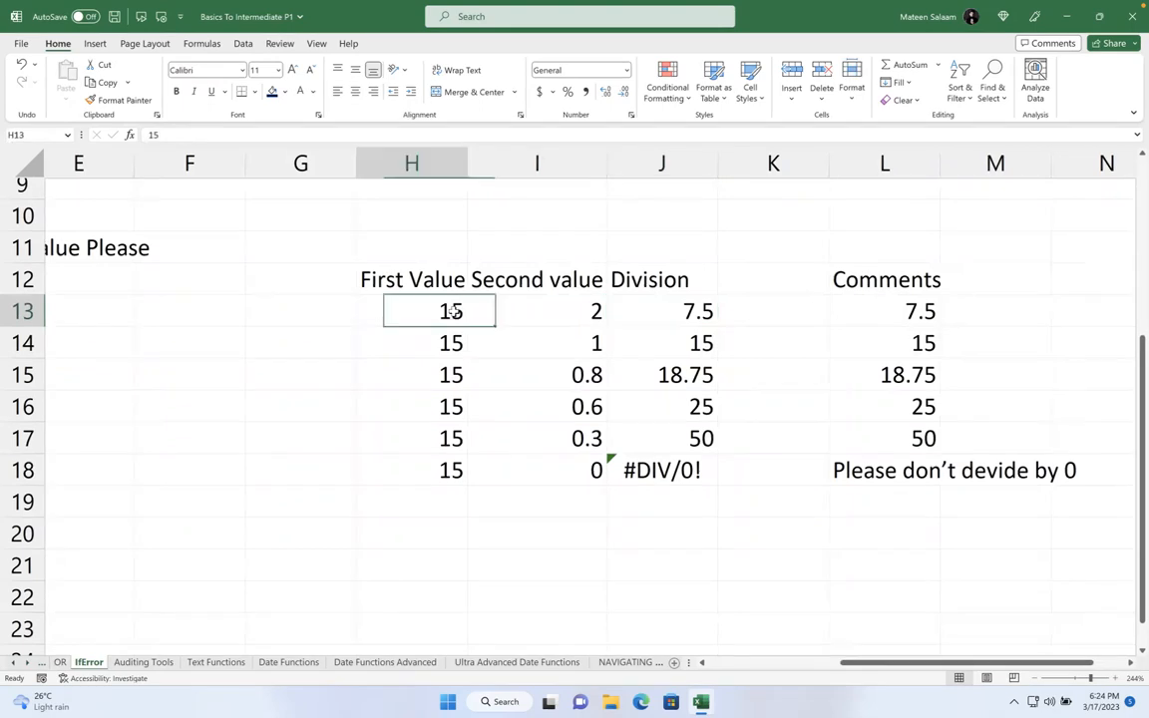
pyautogui.click(552, 311)
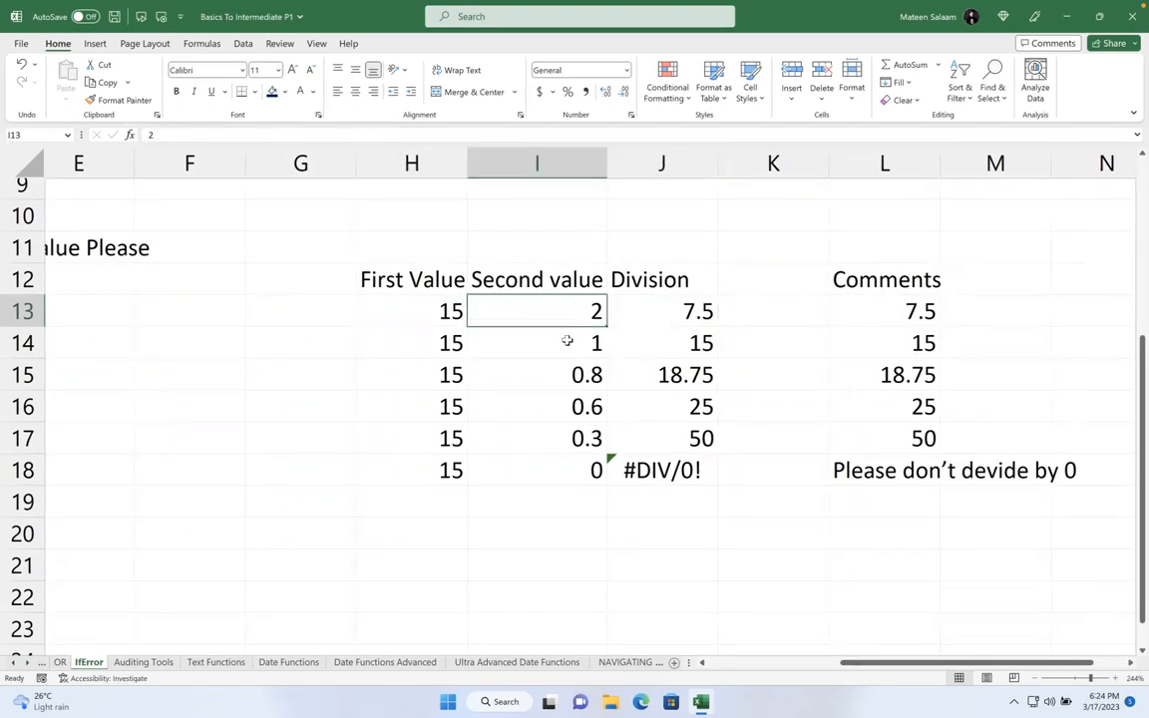
pyautogui.press('Right')
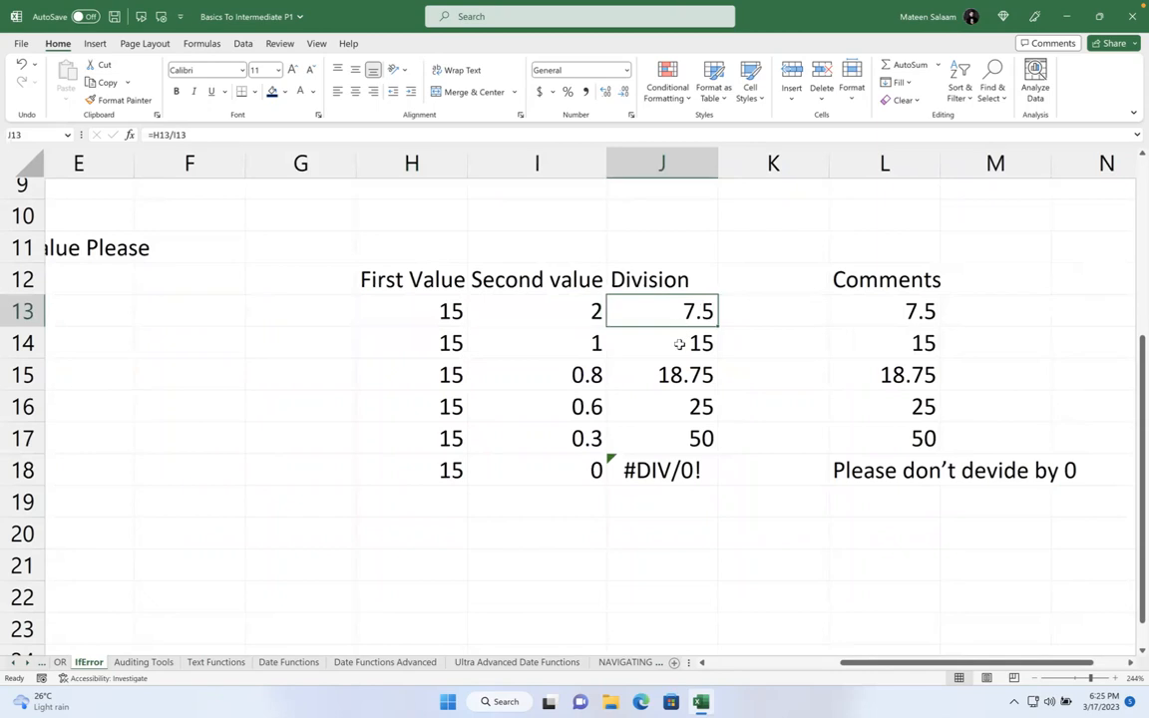
pyautogui.press('Down')
pyautogui.press('Down')
pyautogui.press('Down')
pyautogui.press('Down')
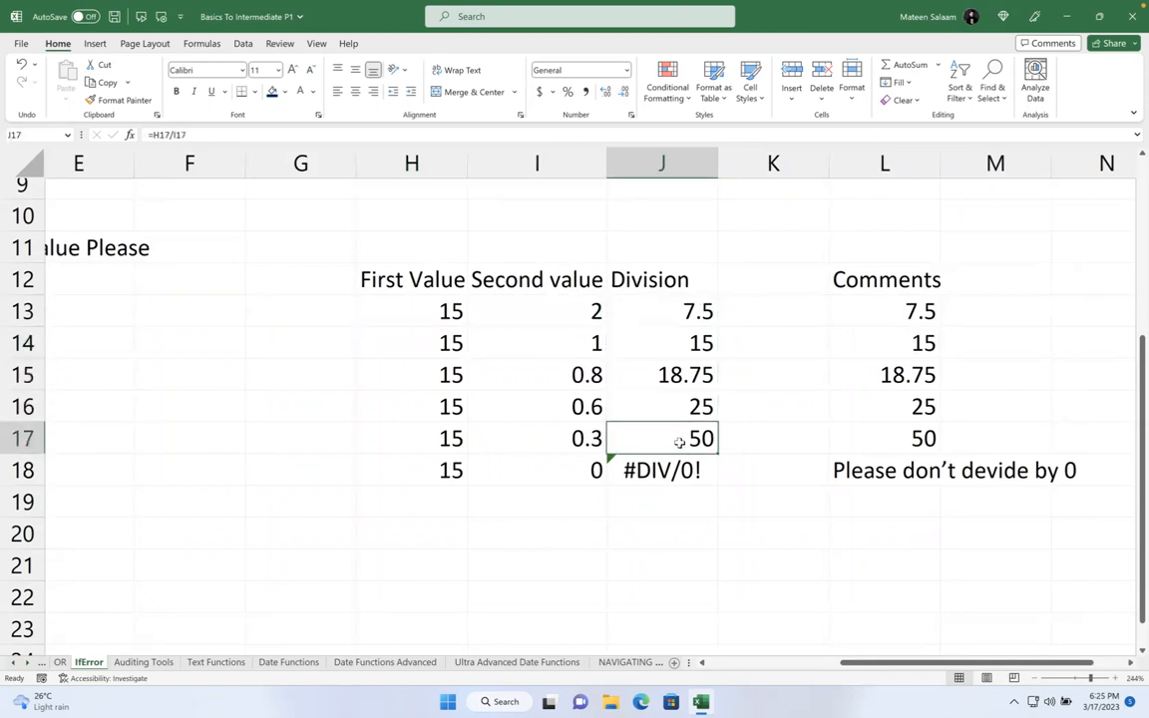
# - Review the values and Division results in rows 14–16, including 0.8, 0.6 and 25
pyautogui.click(446, 312)
pyautogui.press('Right')
pyautogui.press('Right')
pyautogui.click(580, 341)
pyautogui.click(667, 342)
pyautogui.click(449, 375)
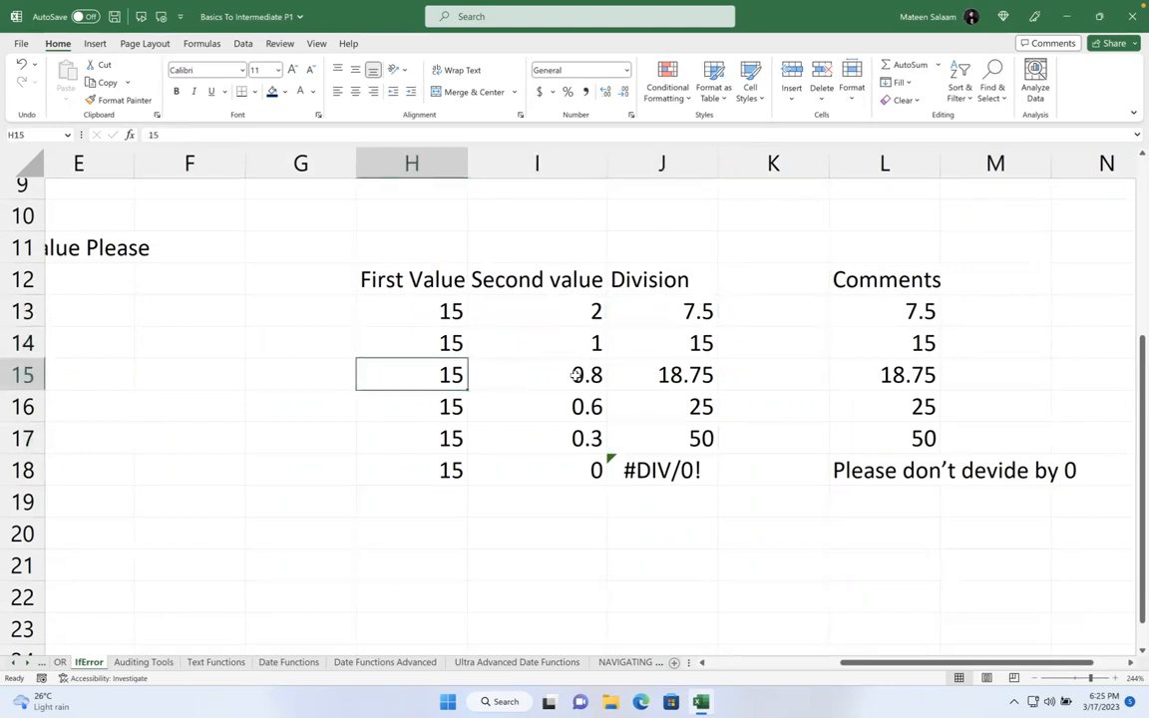
pyautogui.click(521, 371)
pyautogui.click(704, 375)
pyautogui.click(451, 406)
pyautogui.click(558, 406)
pyautogui.click(685, 406)
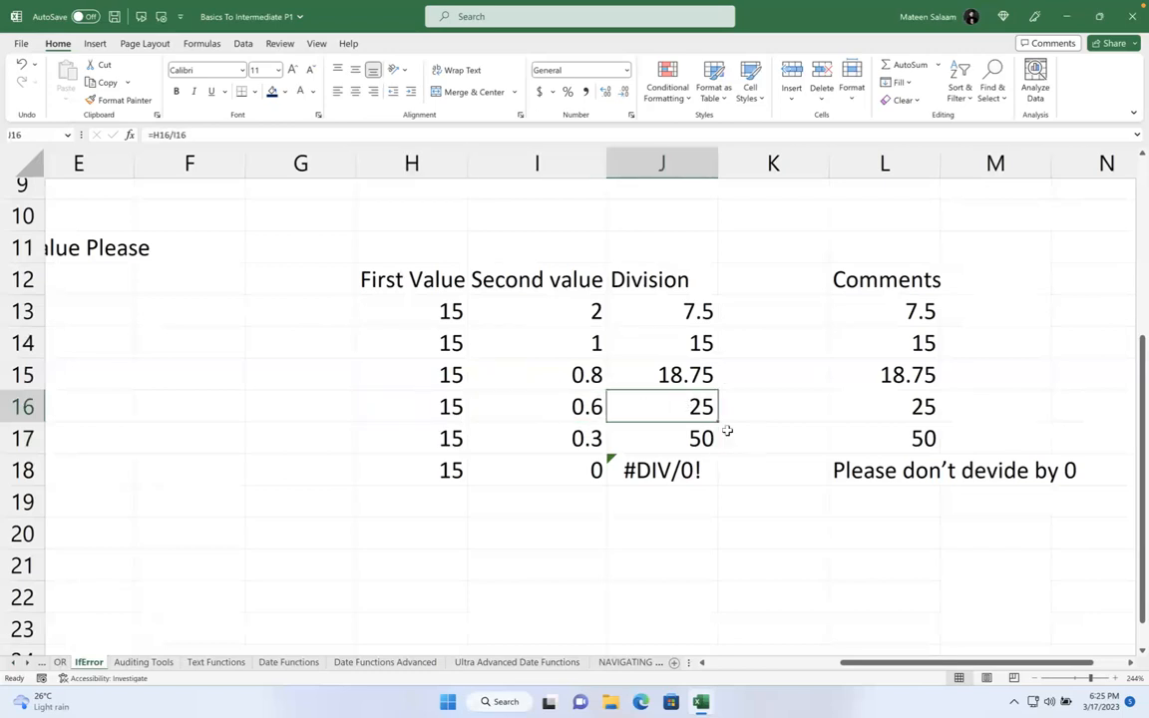
# - Replace the zero divisor in I18 with 0.004, then with 0.005
pyautogui.click(541, 471)
pyautogui.write('0.00')
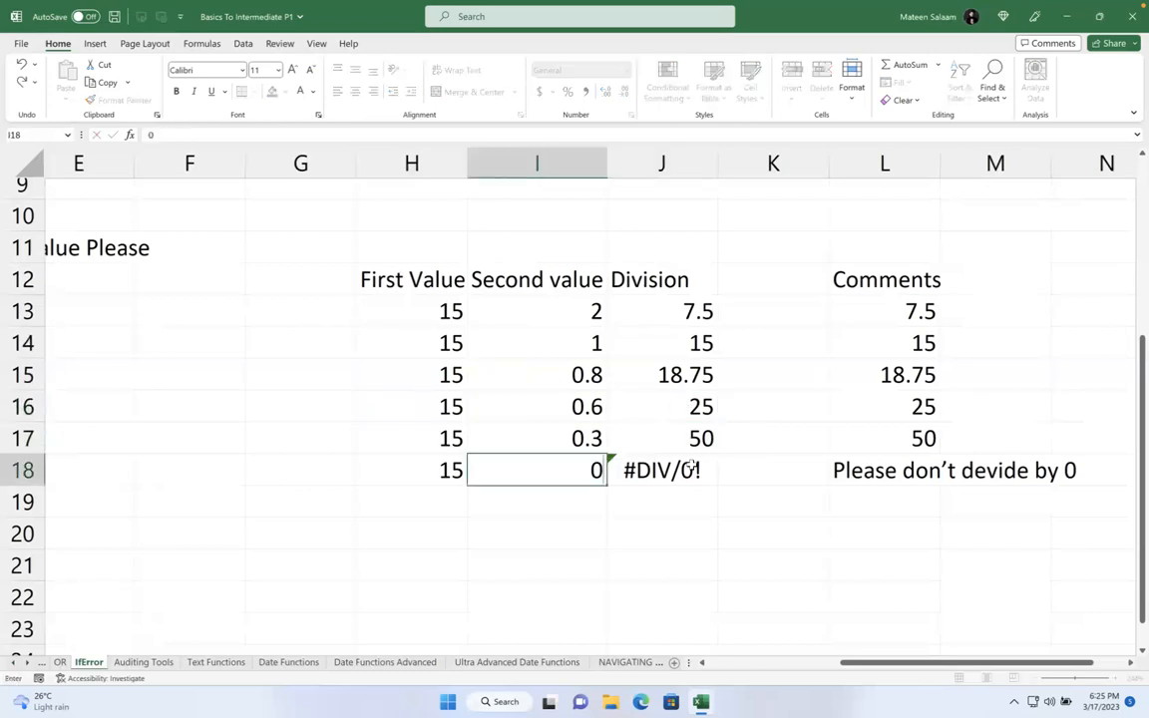
pyautogui.write('4')
pyautogui.press('Return')
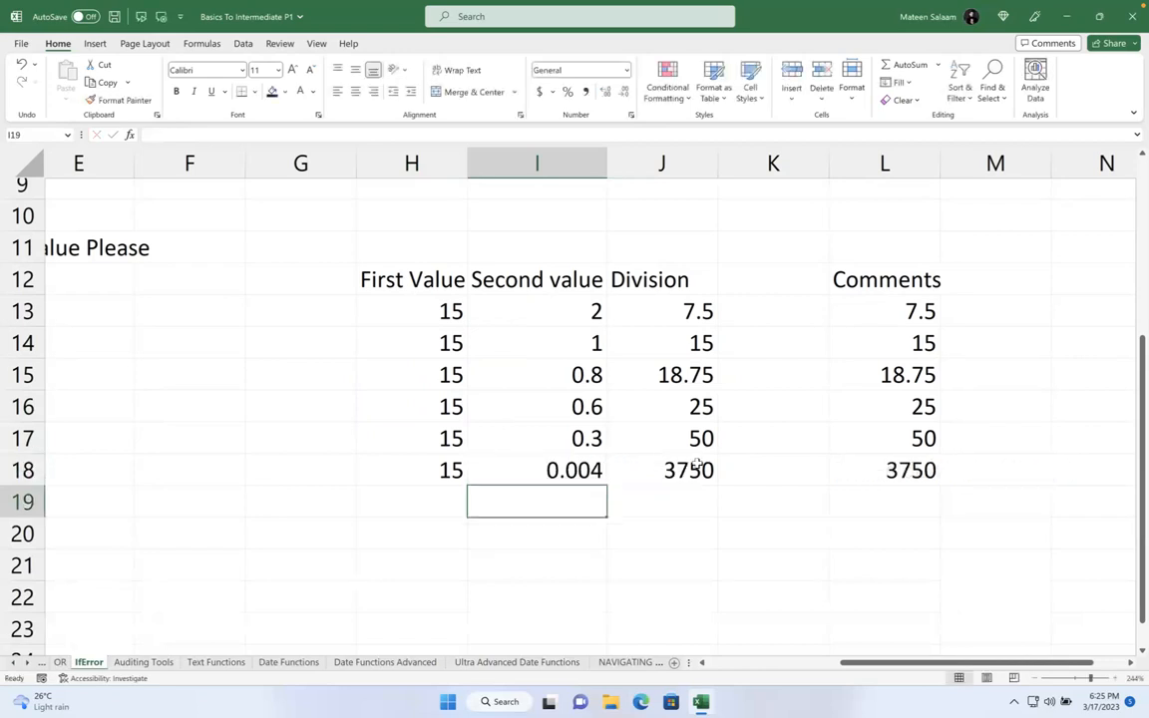
pyautogui.click(699, 475)
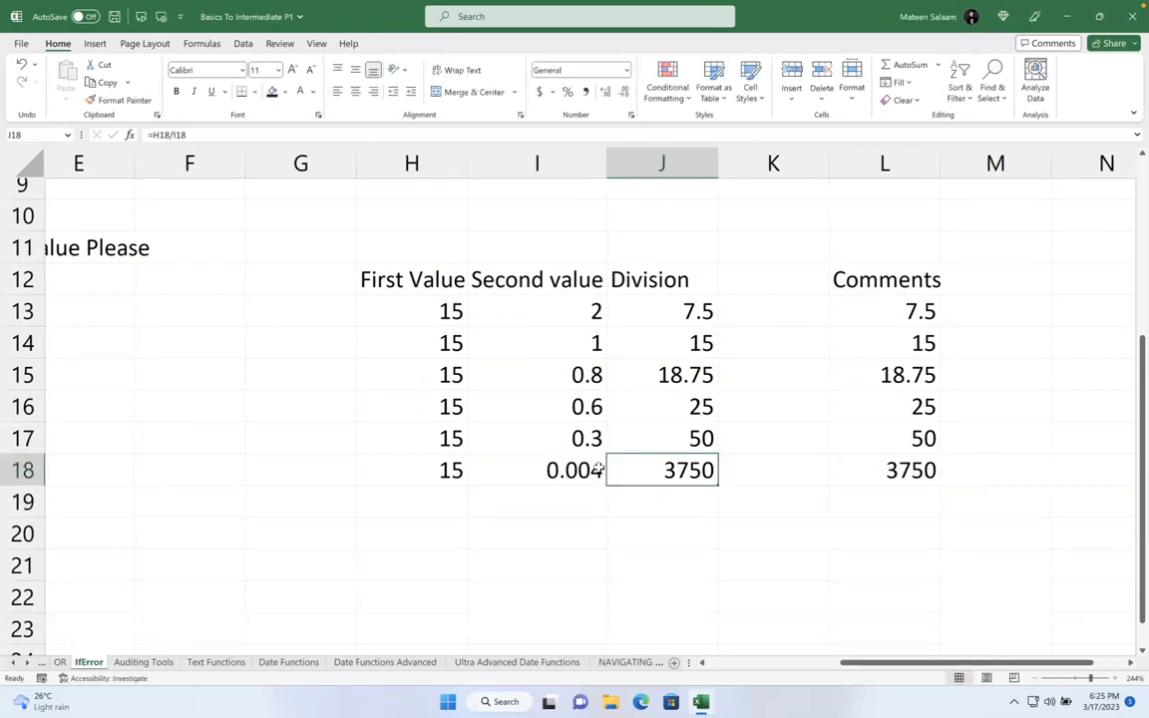
pyautogui.press('Left')
pyautogui.write('0')
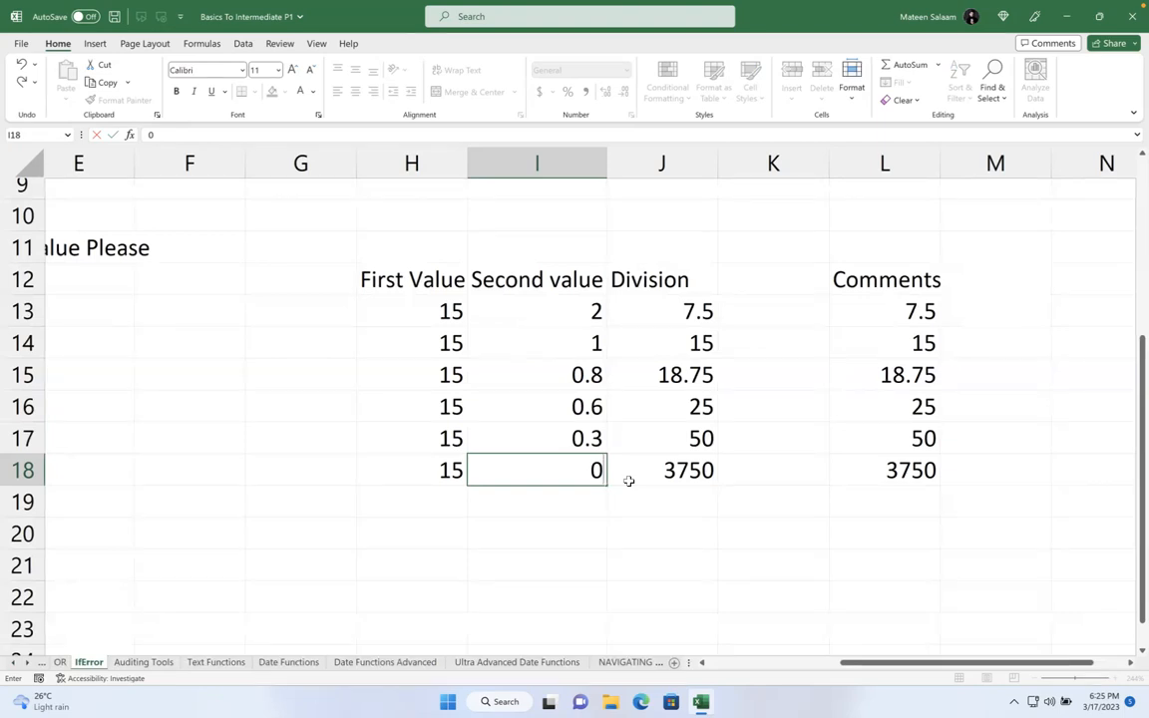
pyautogui.write('005')
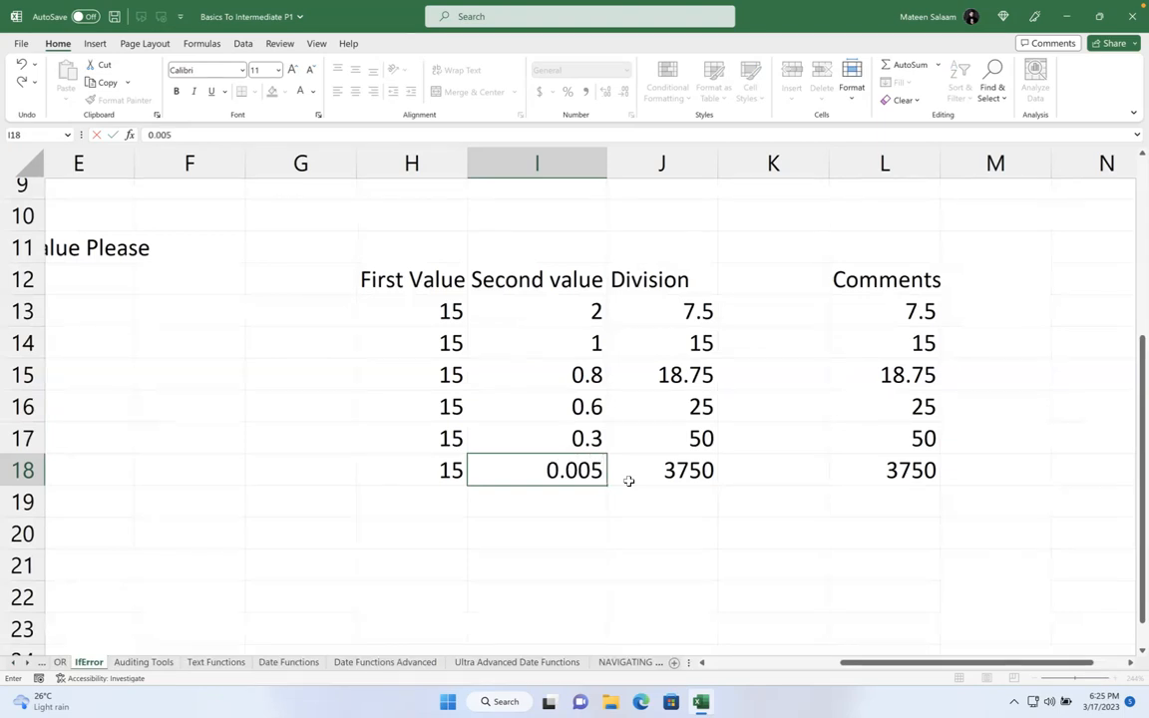
pyautogui.press('Return')
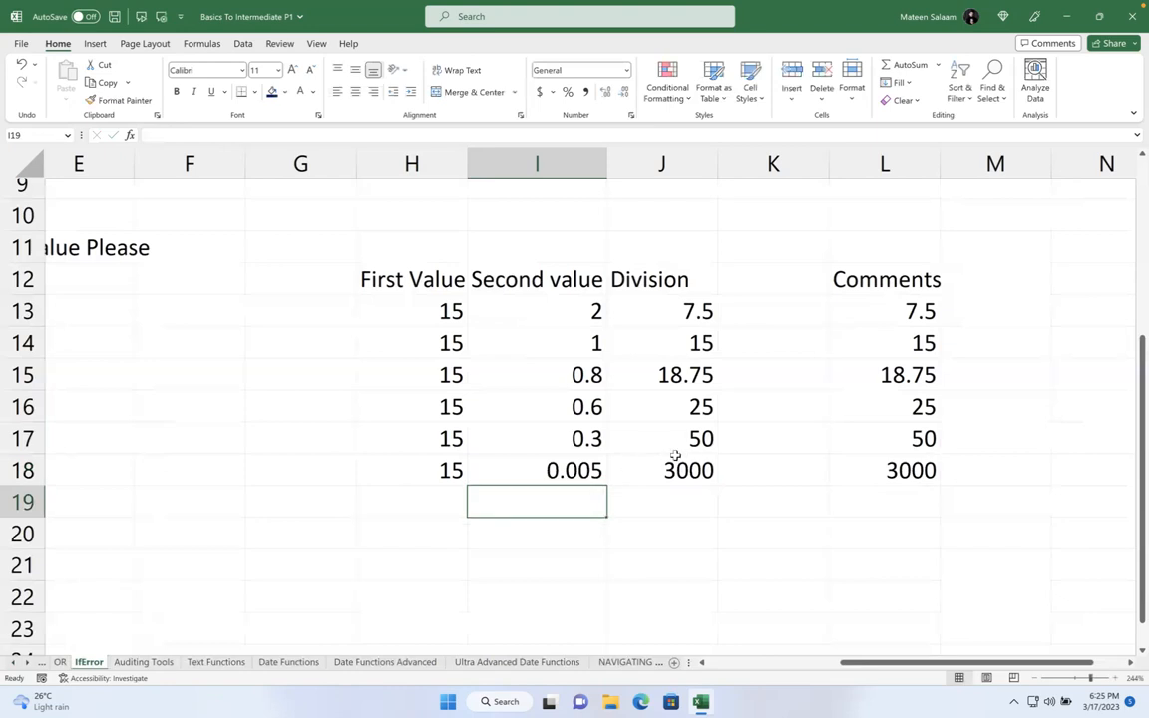
# - Change the row 18 second value in I18 back to 0
pyautogui.press('Up')
pyautogui.doubleClick(589, 472)
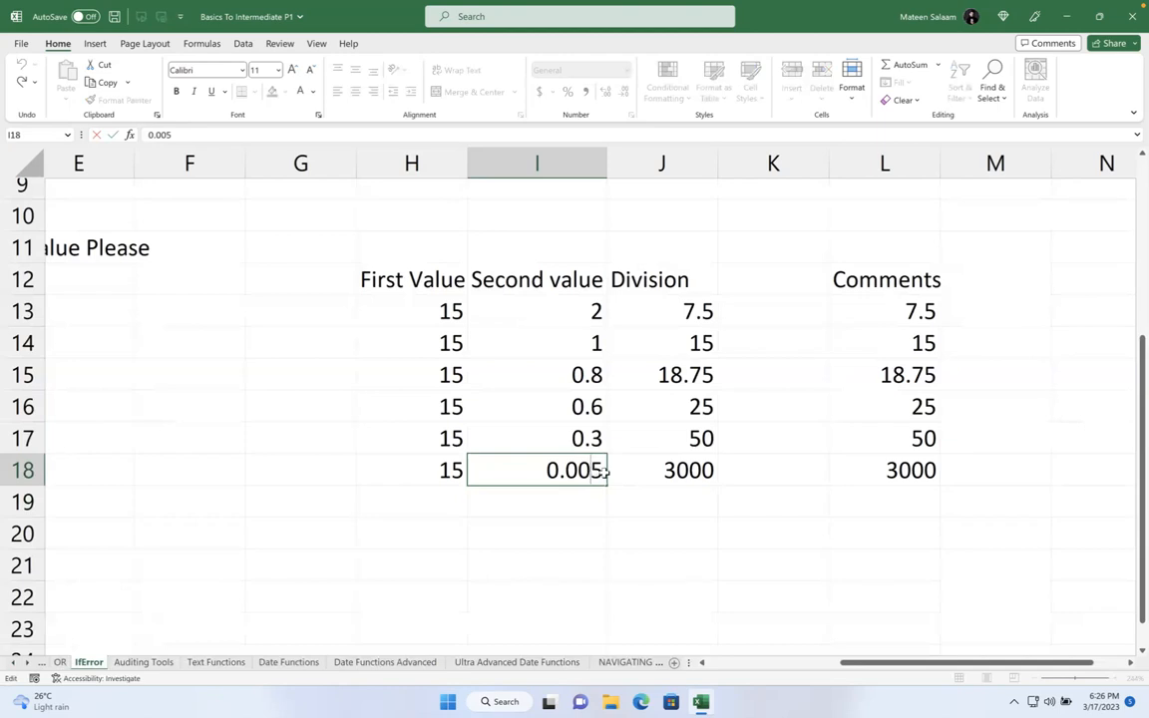
pyautogui.write('0000000000')
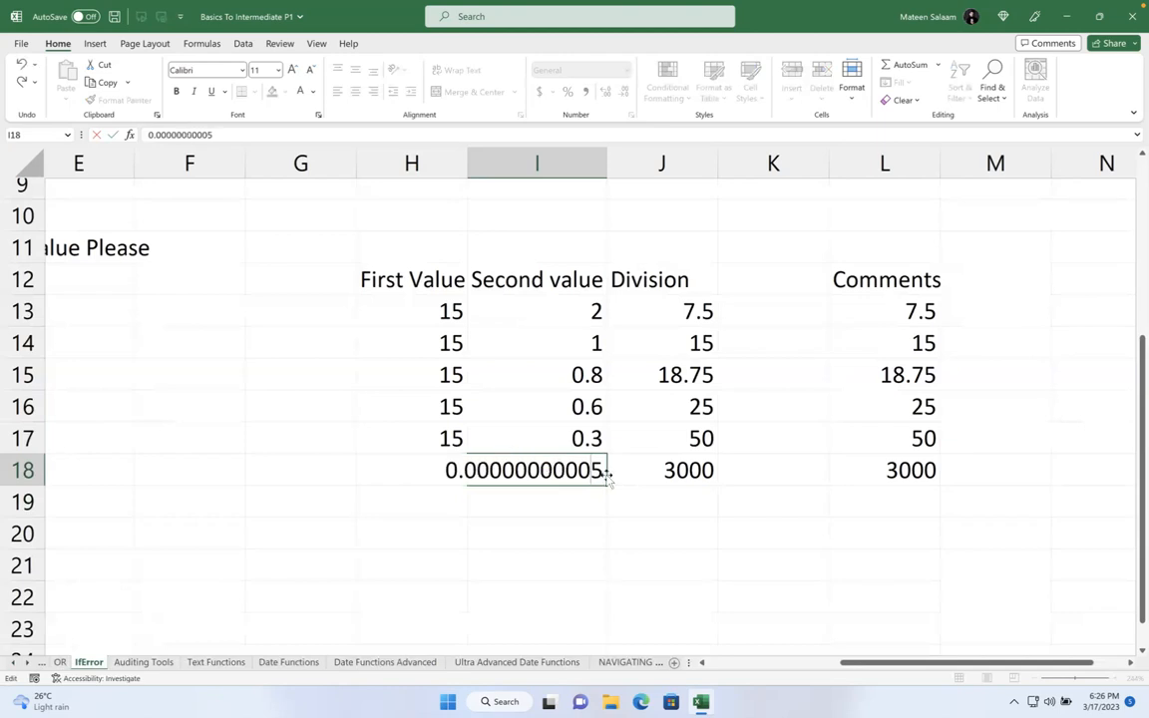
pyautogui.press('BackSpace')
pyautogui.press('BackSpace')
pyautogui.press('BackSpace')
pyautogui.press('BackSpace')
pyautogui.press('BackSpace')
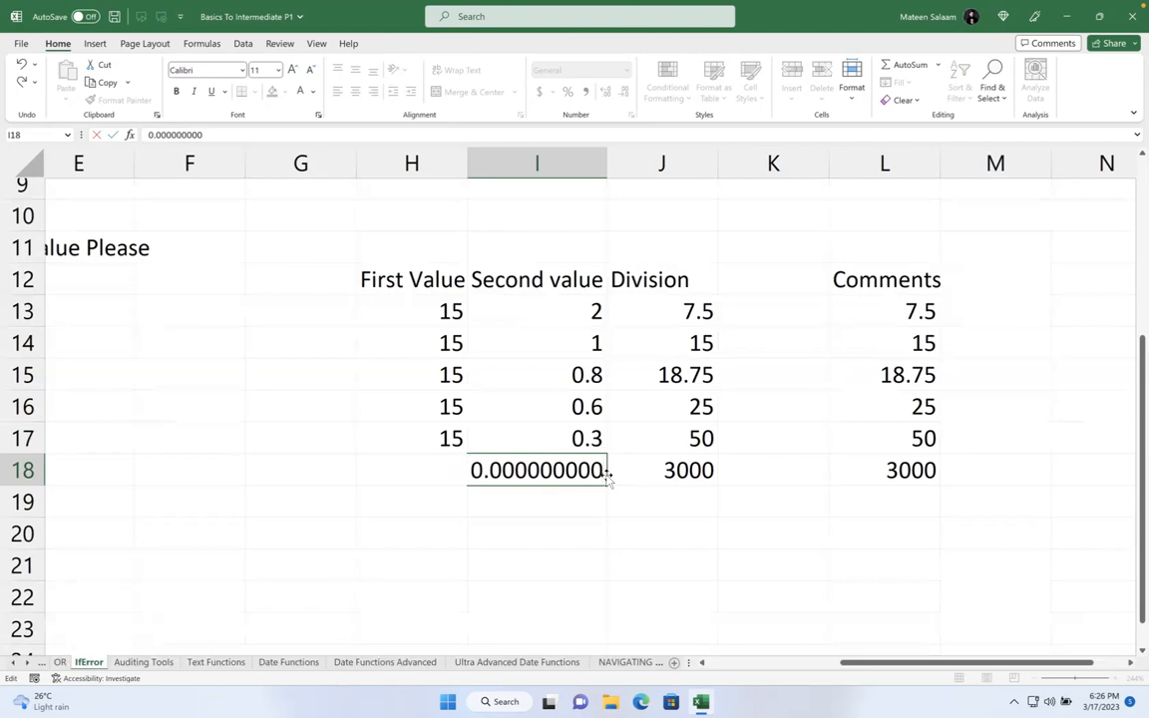
pyautogui.press('BackSpace')
pyautogui.press('BackSpace')
pyautogui.press('BackSpace')
pyautogui.press('BackSpace')
pyautogui.press('BackSpace')
pyautogui.press('BackSpace')
pyautogui.press('BackSpace')
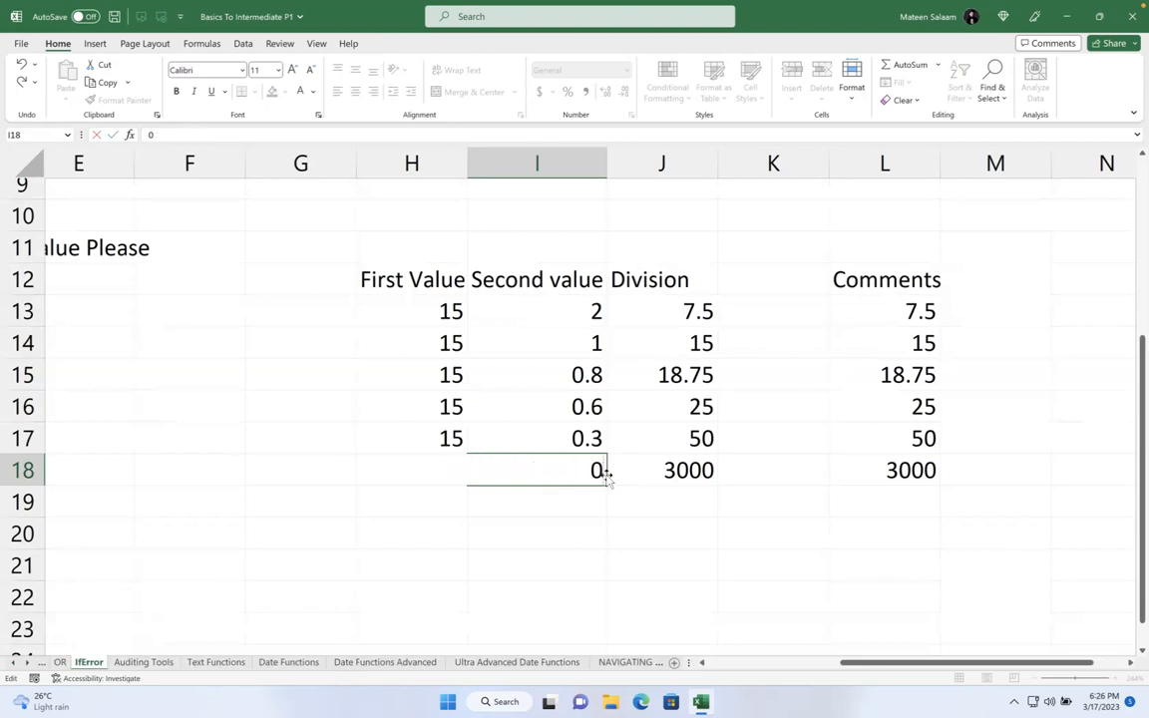
pyautogui.press('Return')
# - Inspect J18's #DIV/0! result against the zero in I18 and the other rows
pyautogui.click(613, 471)
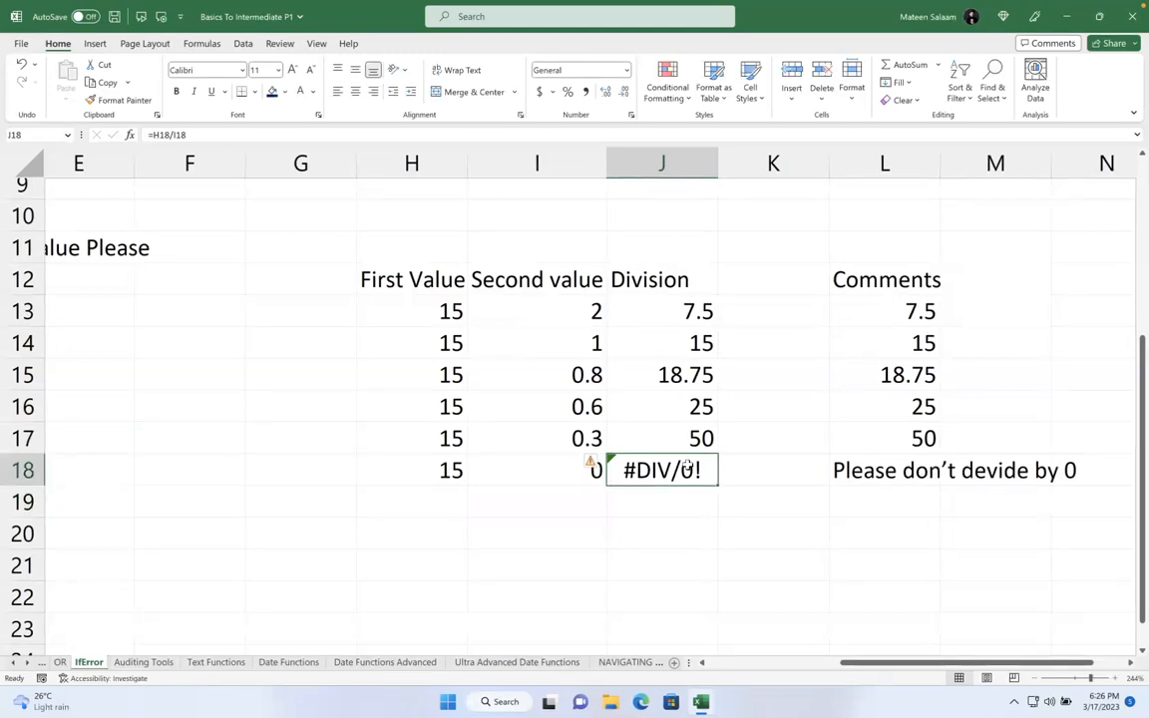
pyautogui.click(535, 462)
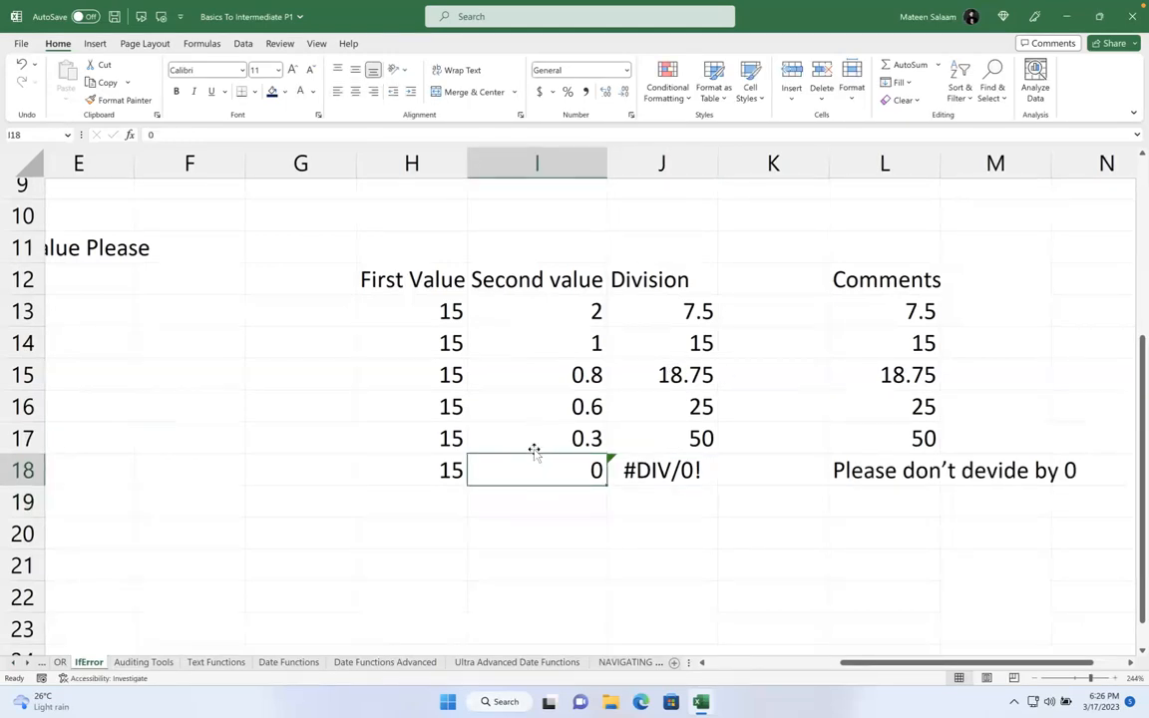
pyautogui.click(630, 467)
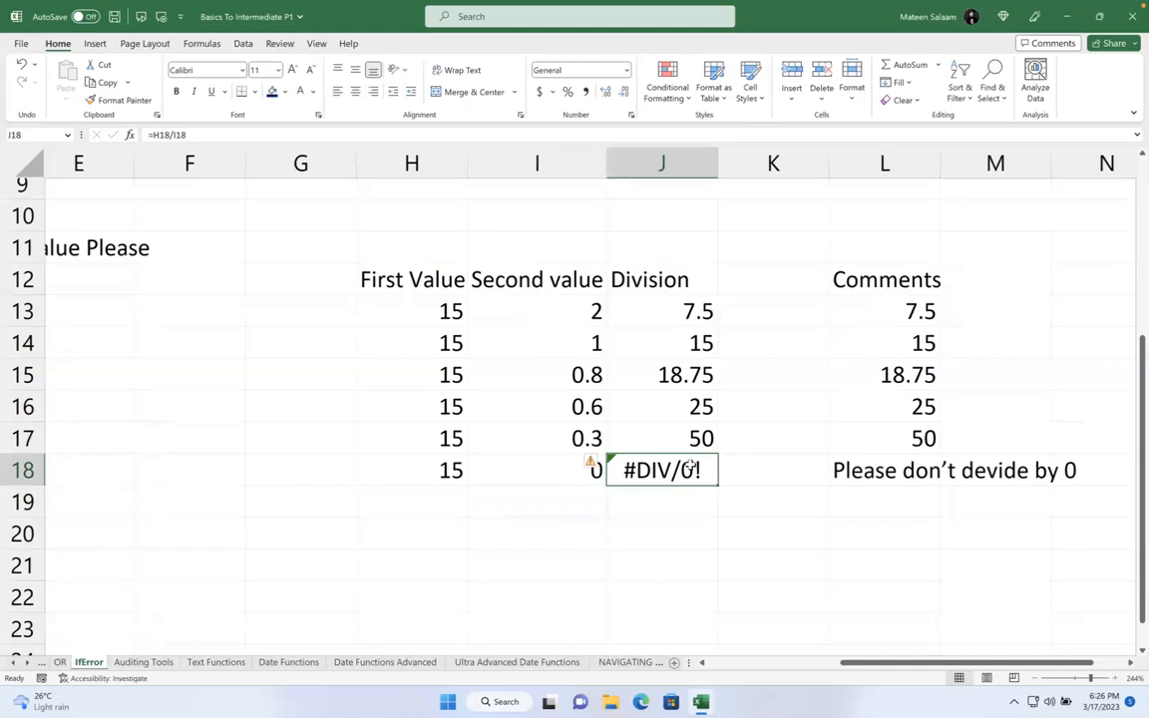
pyautogui.click(367, 470)
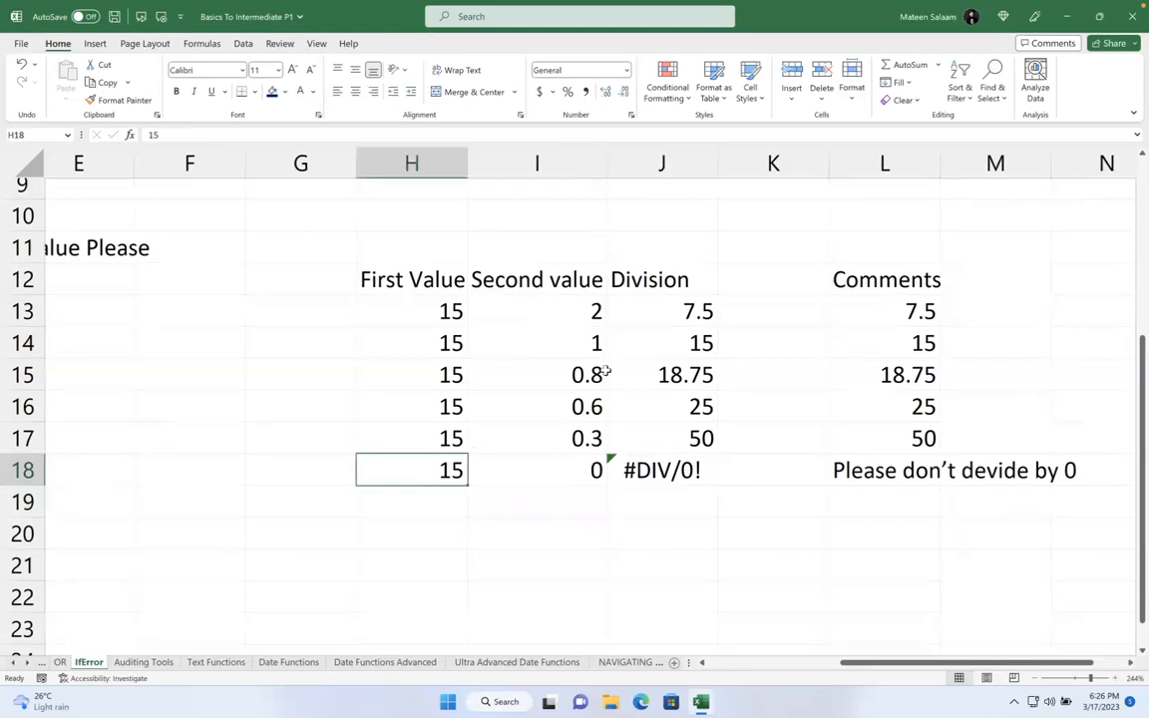
pyautogui.click(578, 350)
pyautogui.click(703, 345)
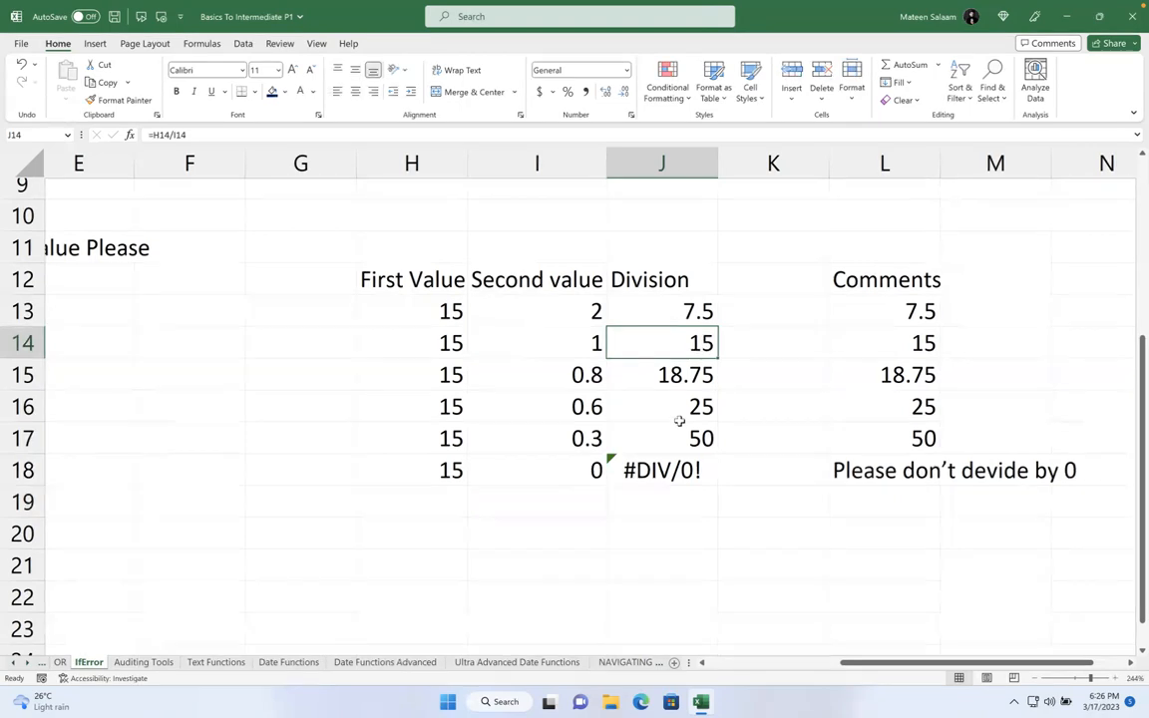
# - Clear L13:L18 and enter =IFERROR(J13,"Value has error") in L13
pyautogui.moveTo(879, 314); pyautogui.dragTo(887, 466)
pyautogui.press('Delete')
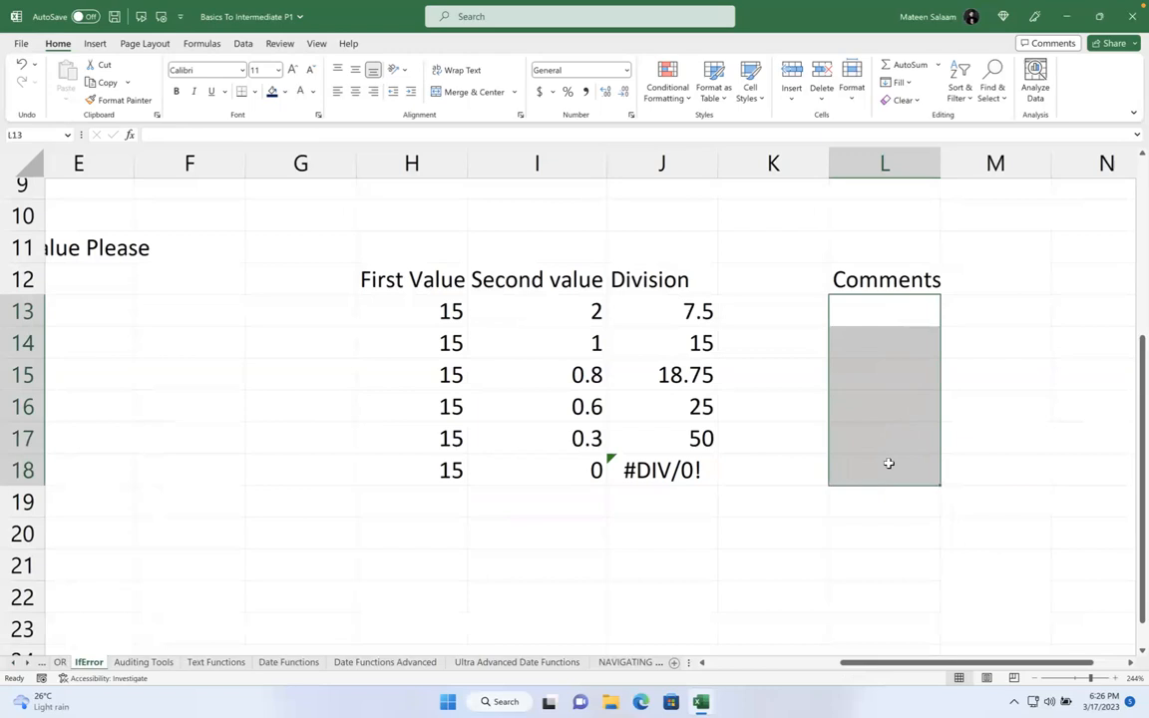
pyautogui.click(943, 300)
pyautogui.press('Left')
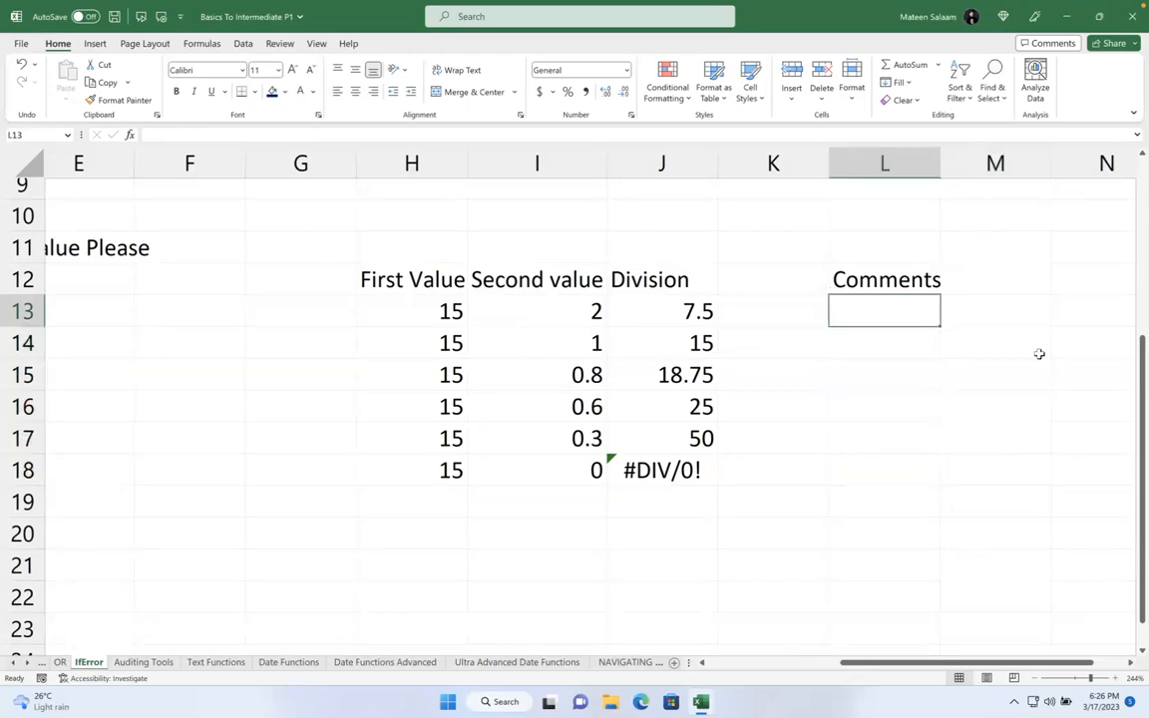
pyautogui.write('i')
pyautogui.write('=if')
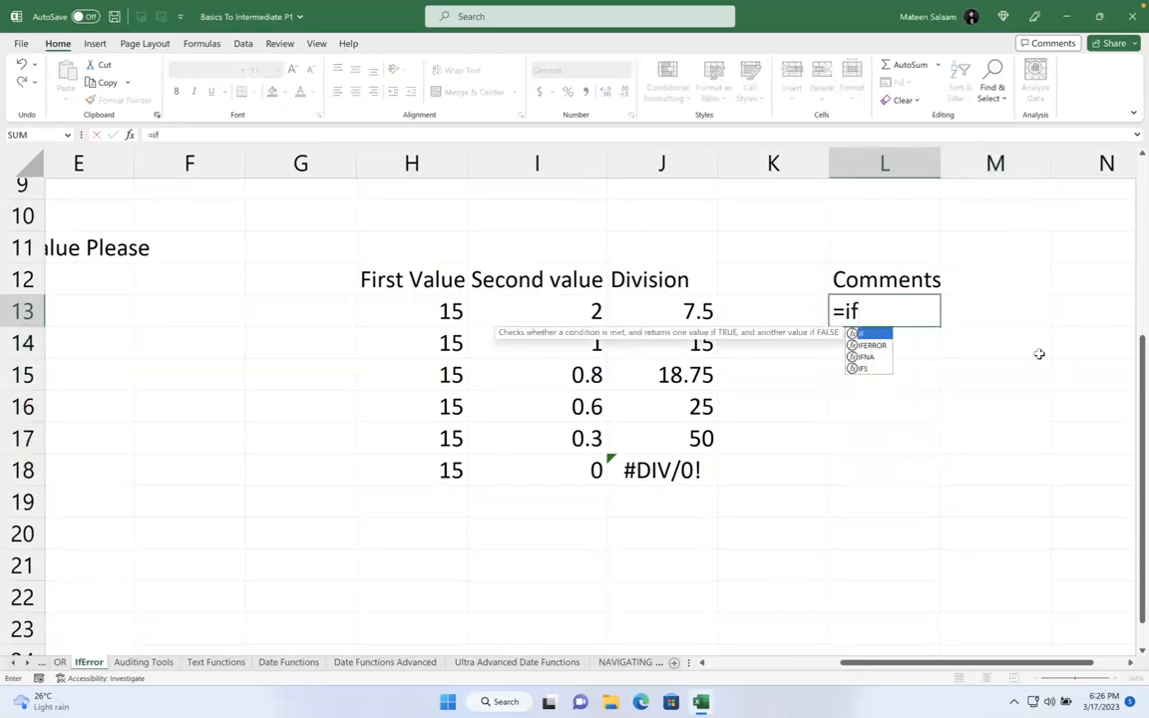
pyautogui.write('error')
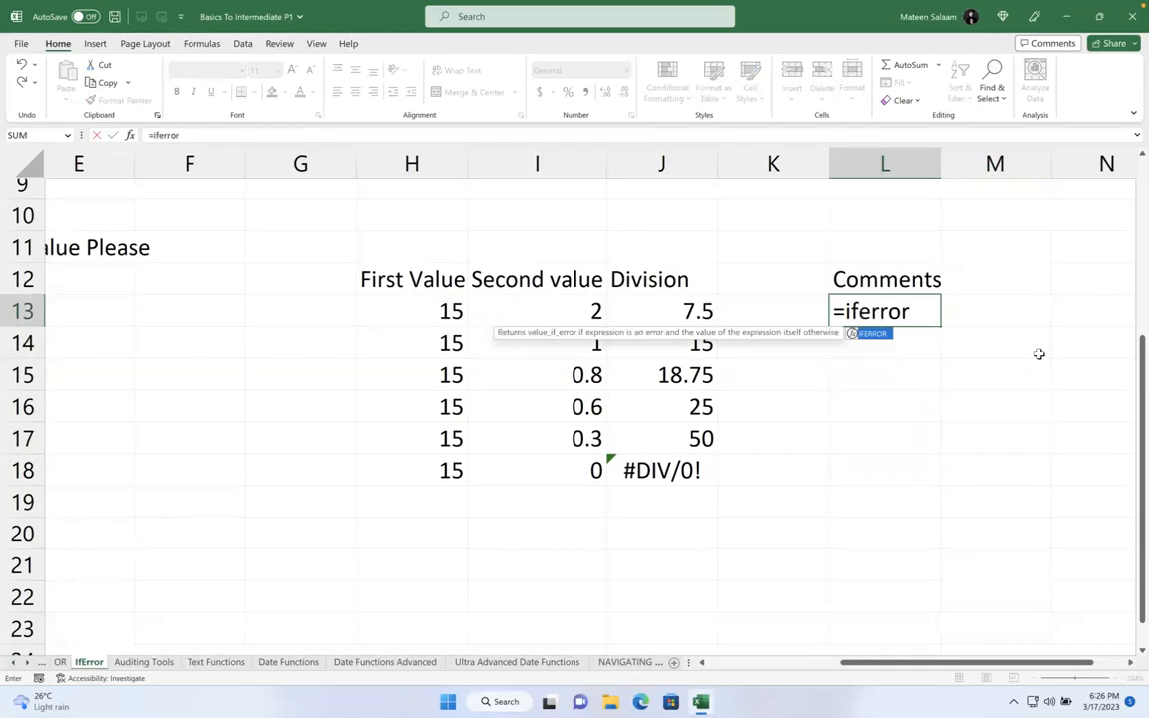
pyautogui.press('Tab')
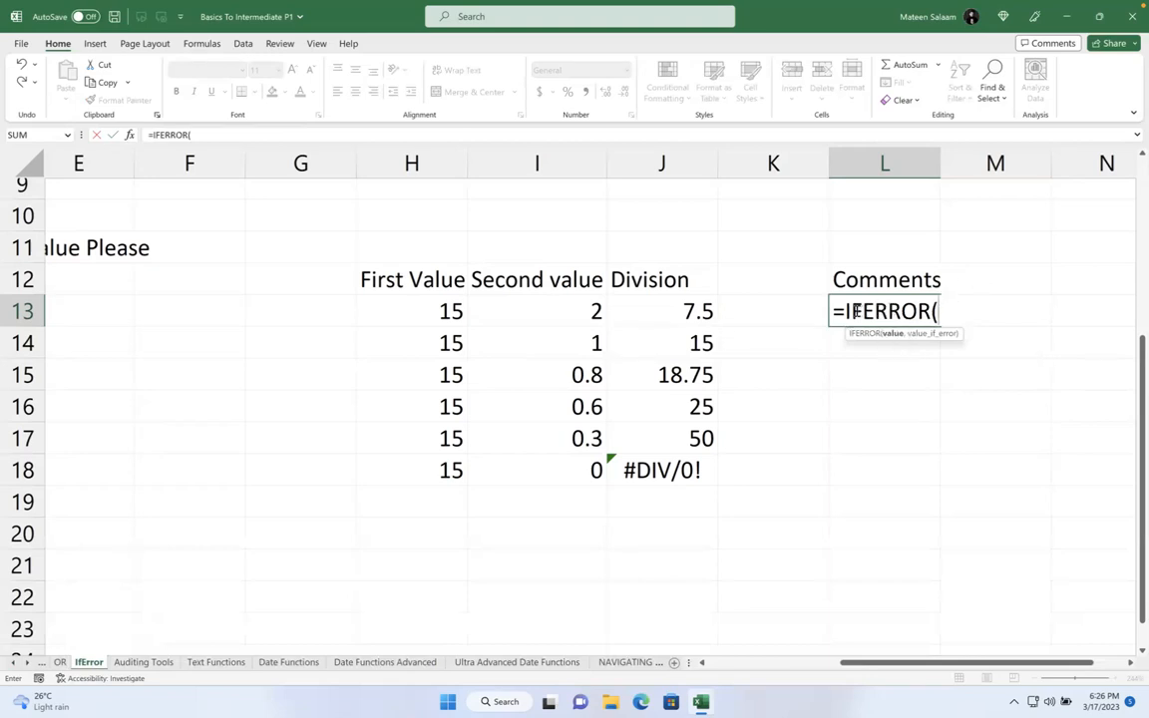
pyautogui.click(691, 309)
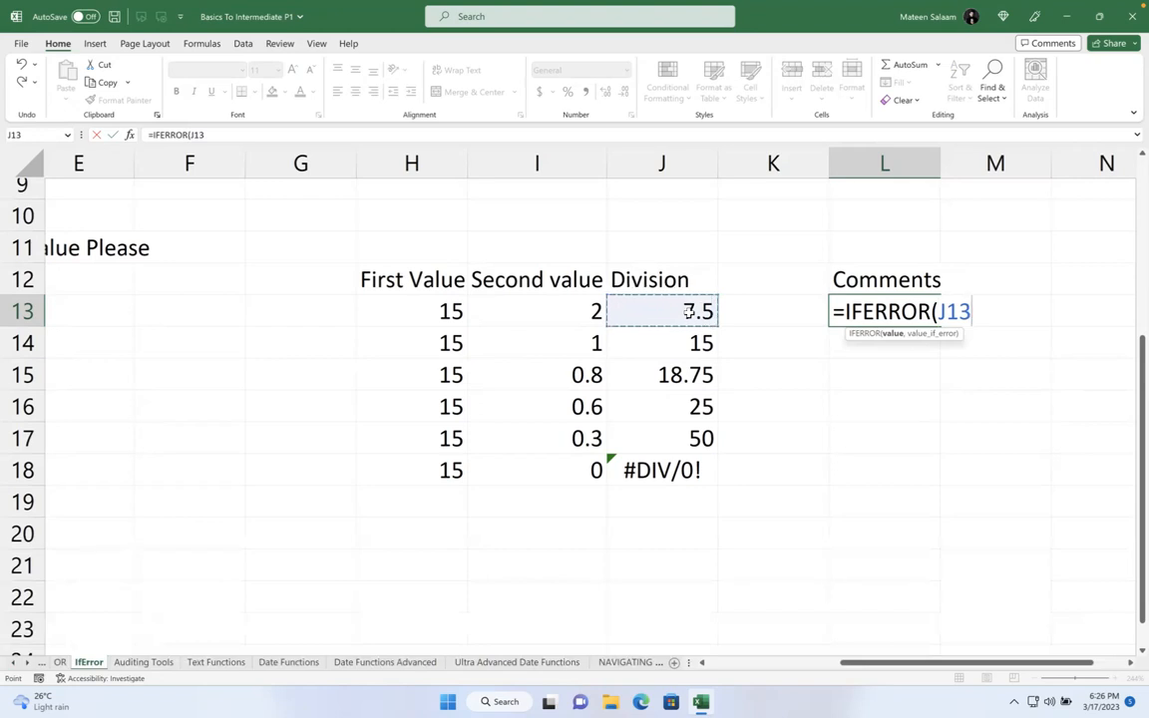
pyautogui.write(',')
pyautogui.write('"Value has')
pyautogui.press('BackSpace')
pyautogui.write('e')
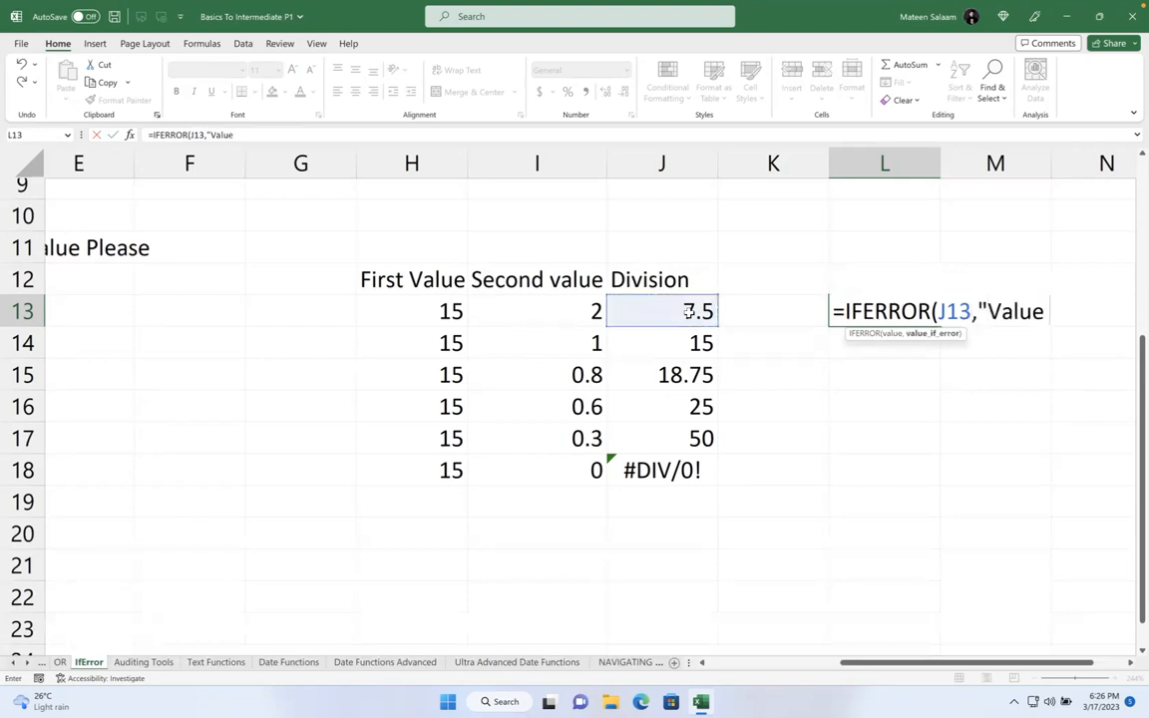
pyautogui.write(' has error"')
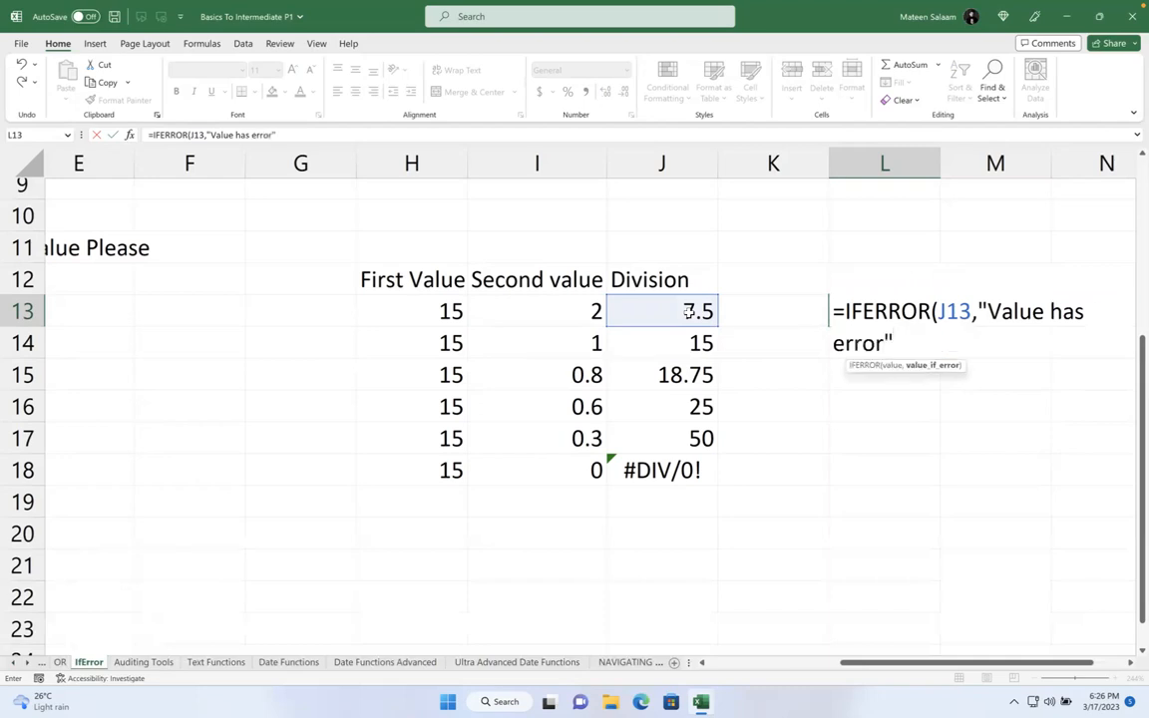
pyautogui.press('Return')
# - Fill the IFERROR formula down to L18 and check row 18's result
pyautogui.click(870, 320)
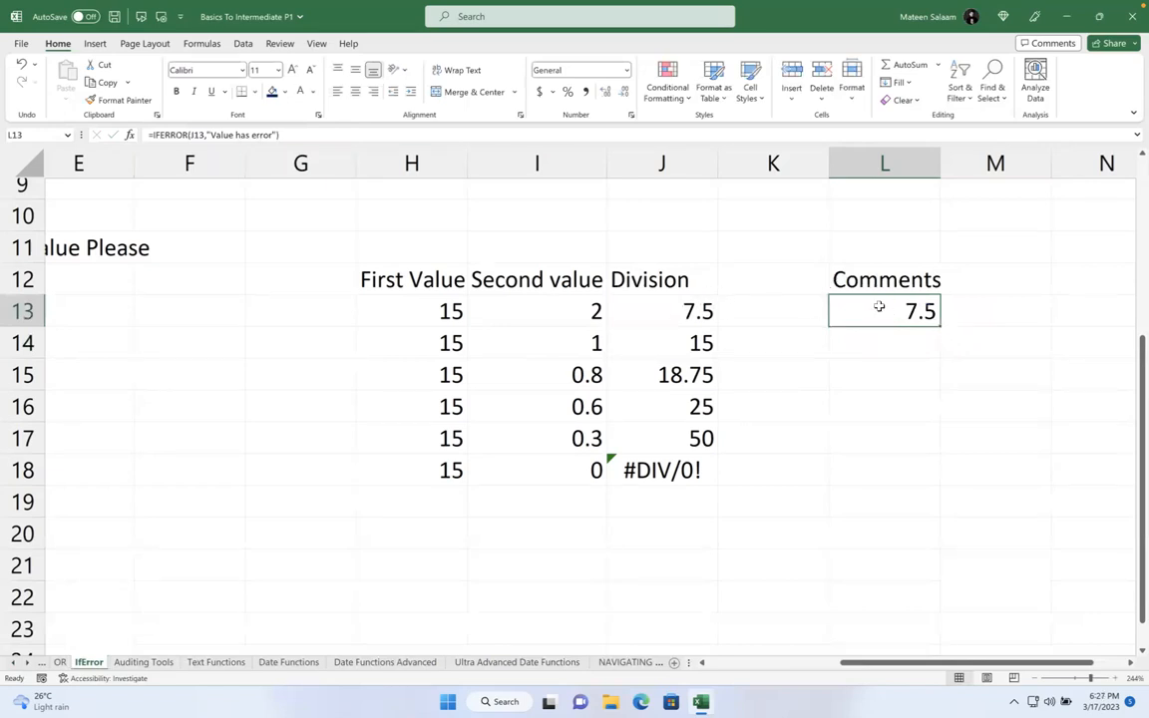
pyautogui.moveTo(942, 324); pyautogui.dragTo(942, 477)
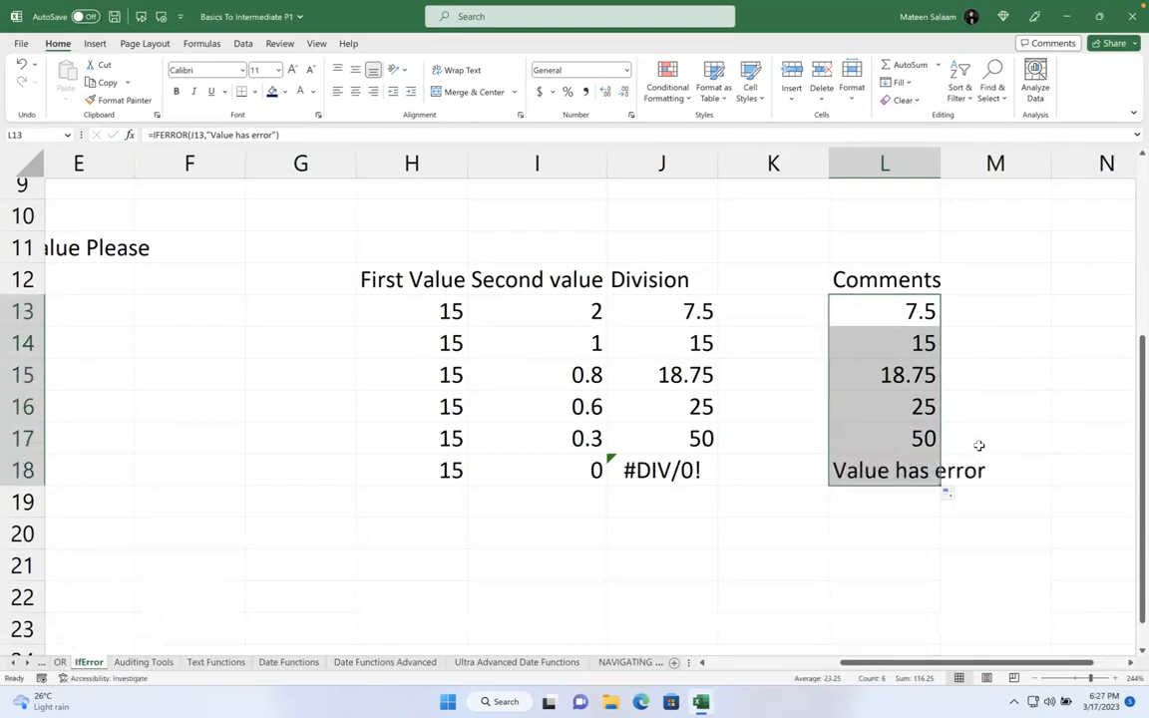
pyautogui.click(869, 468)
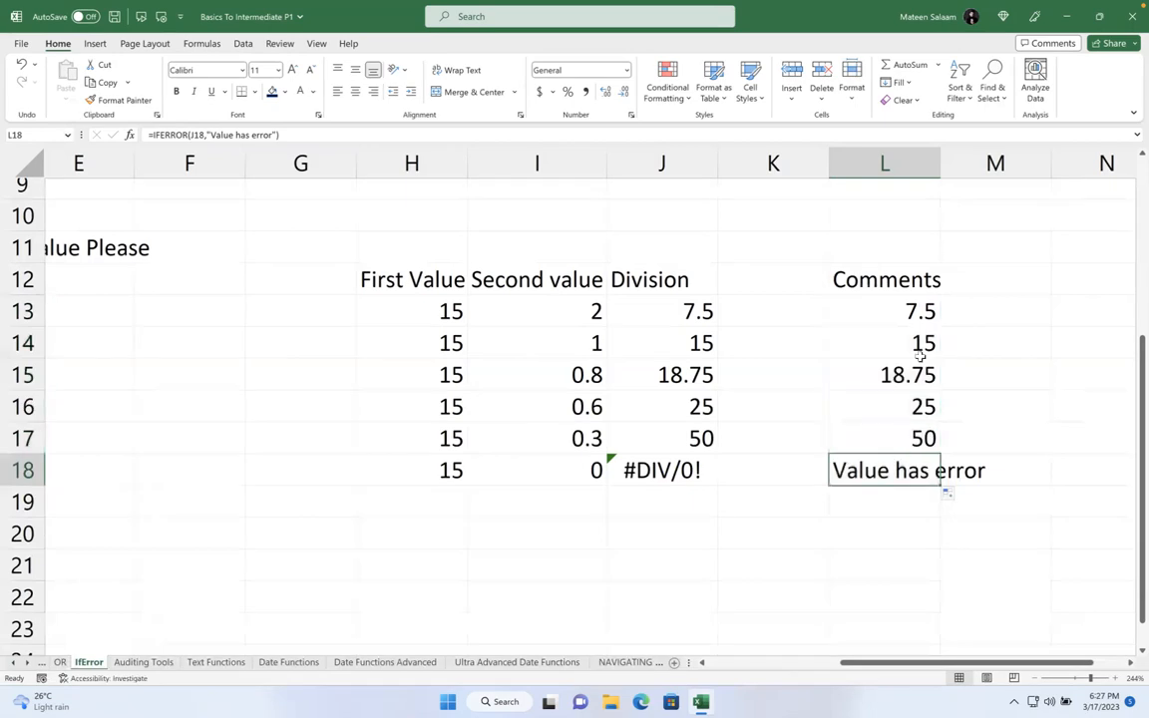
# - Change L13's fallback so the formula becomes =IFERROR(J13,H13*0.01)
pyautogui.doubleClick(927, 311)
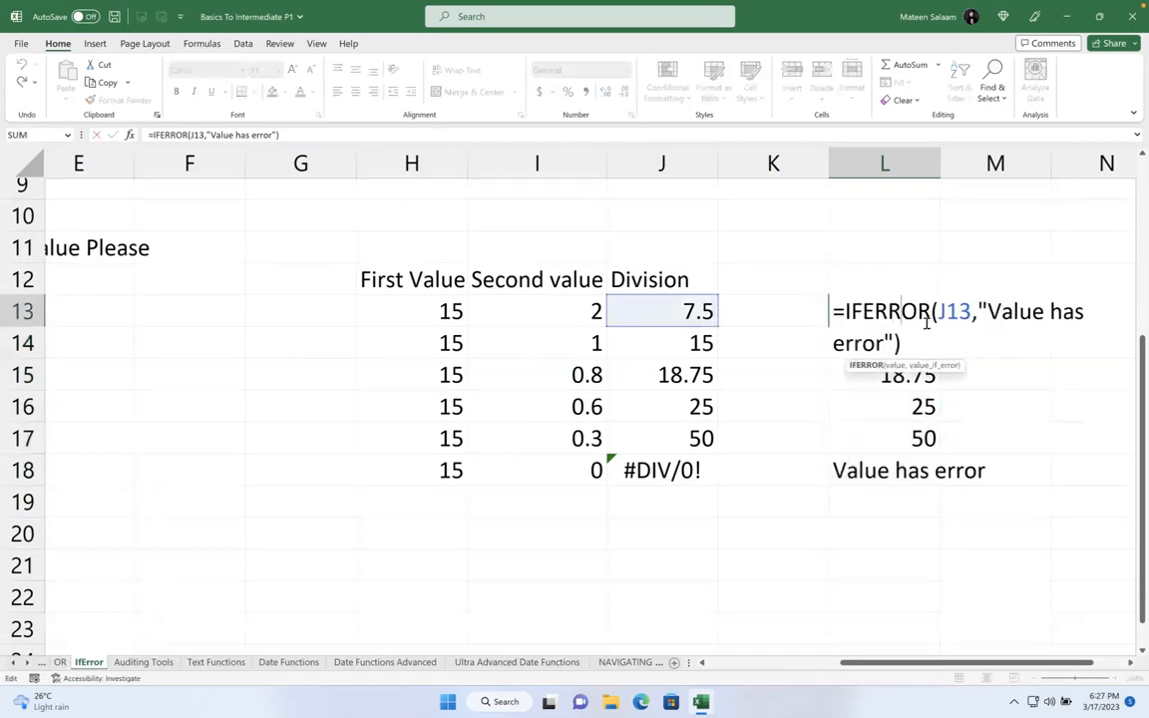
pyautogui.moveTo(987, 311); pyautogui.dragTo(902, 342)
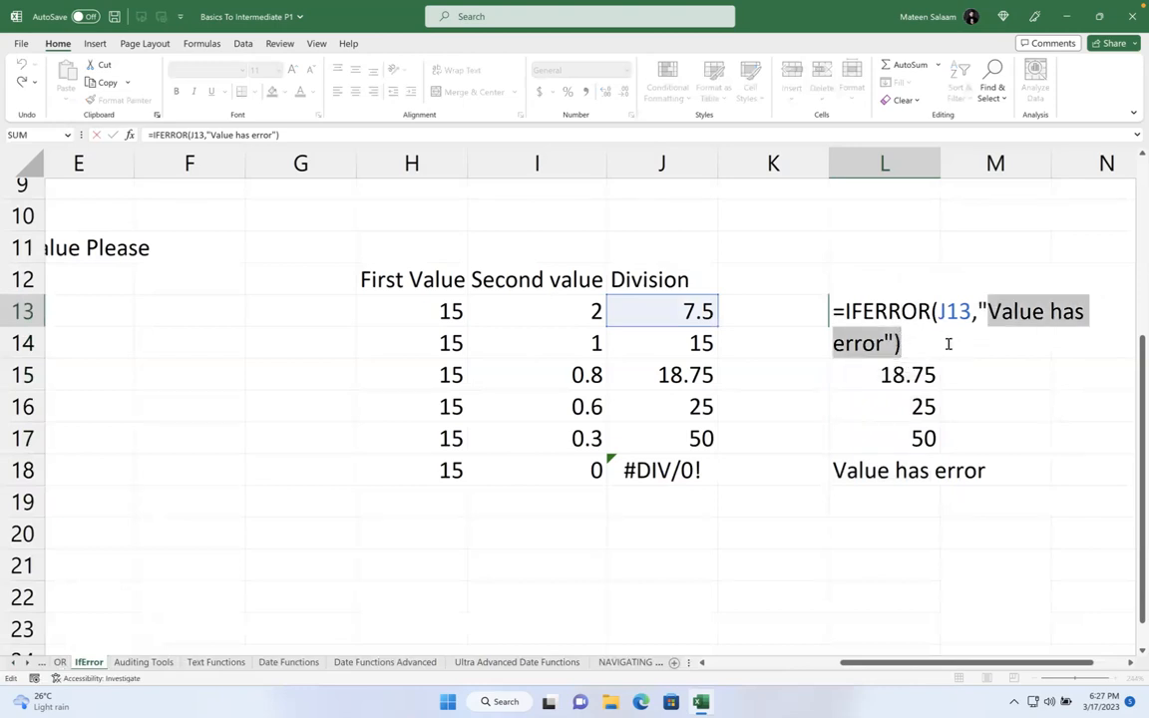
pyautogui.write('\\)\\')
pyautogui.press('BackSpace')
pyautogui.press('BackSpace')
pyautogui.press('BackSpace')
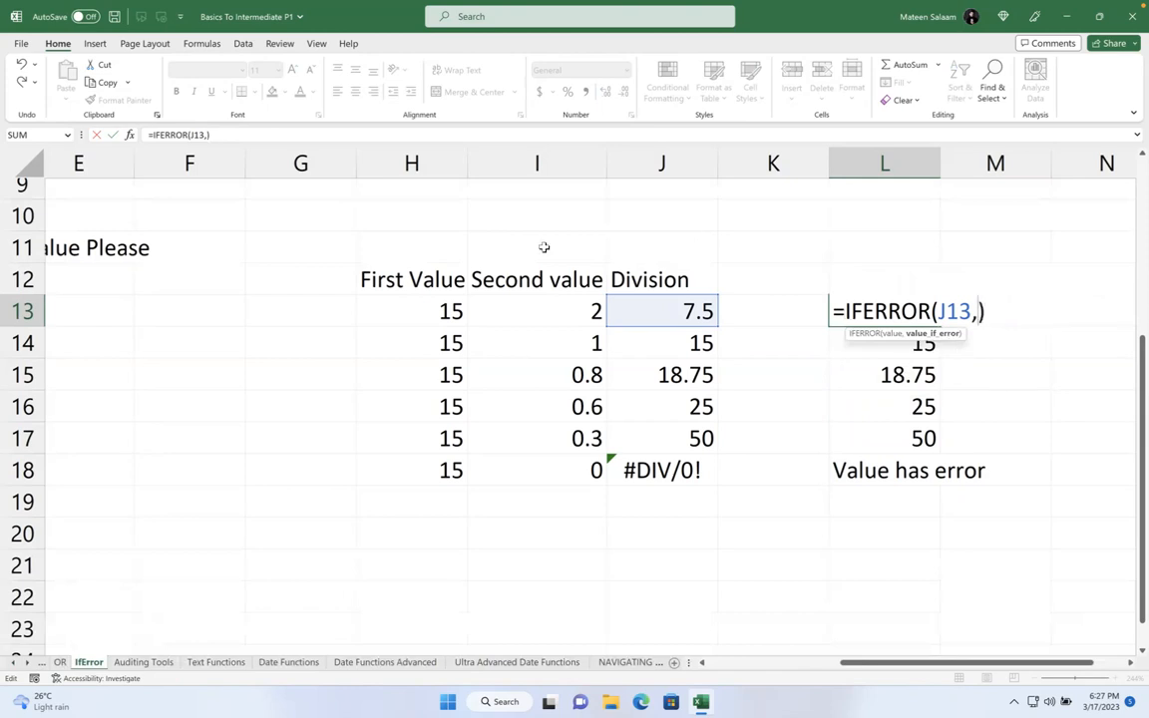
pyautogui.click(449, 310)
pyautogui.write('*')
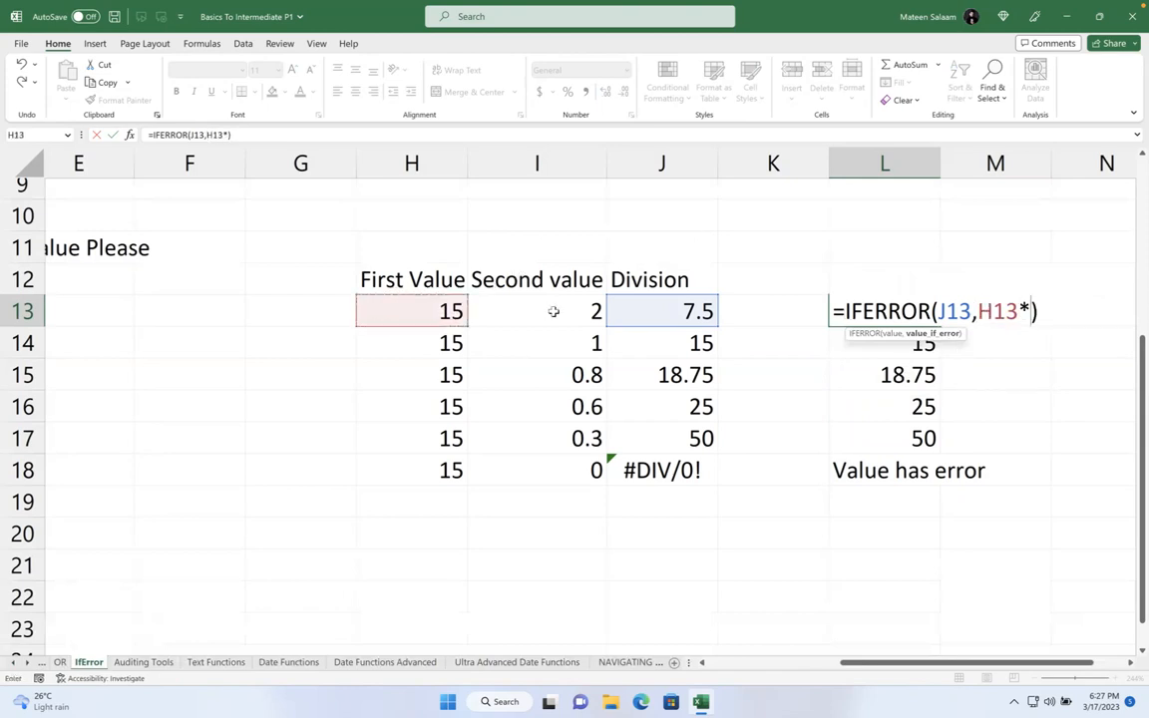
pyautogui.write('0.01')
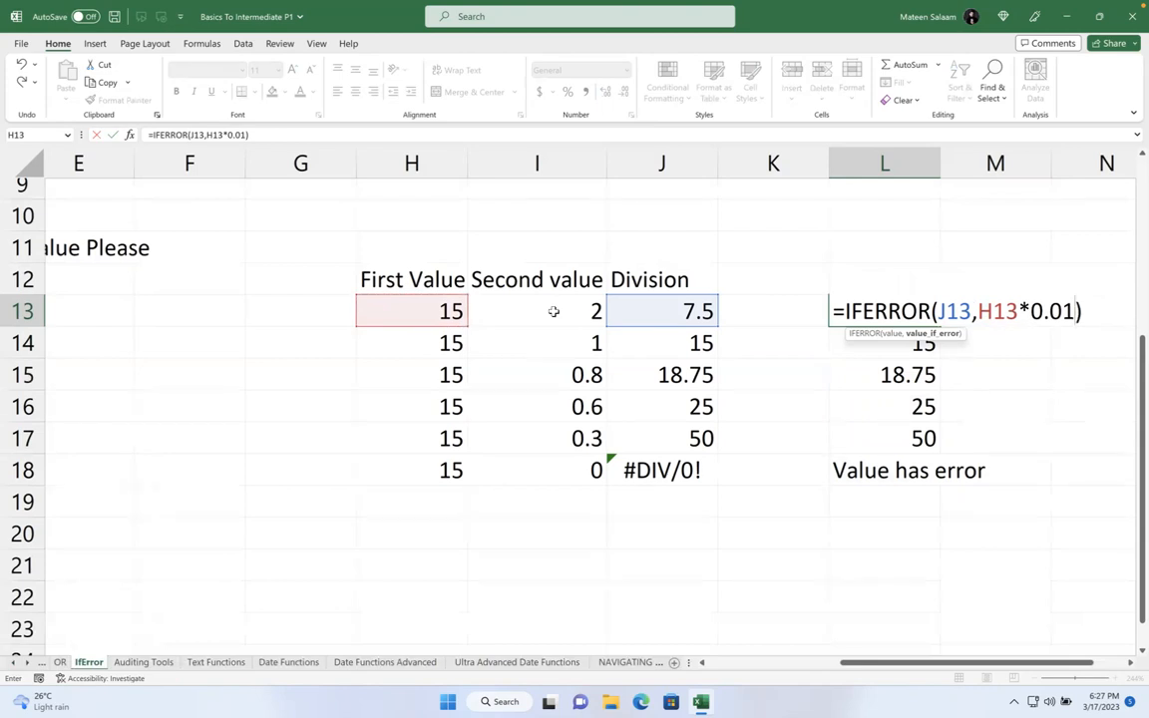
pyautogui.press('Return')
# - Fill the revised formula down to L18 and confirm L18 shows 0.15
pyautogui.click(888, 303)
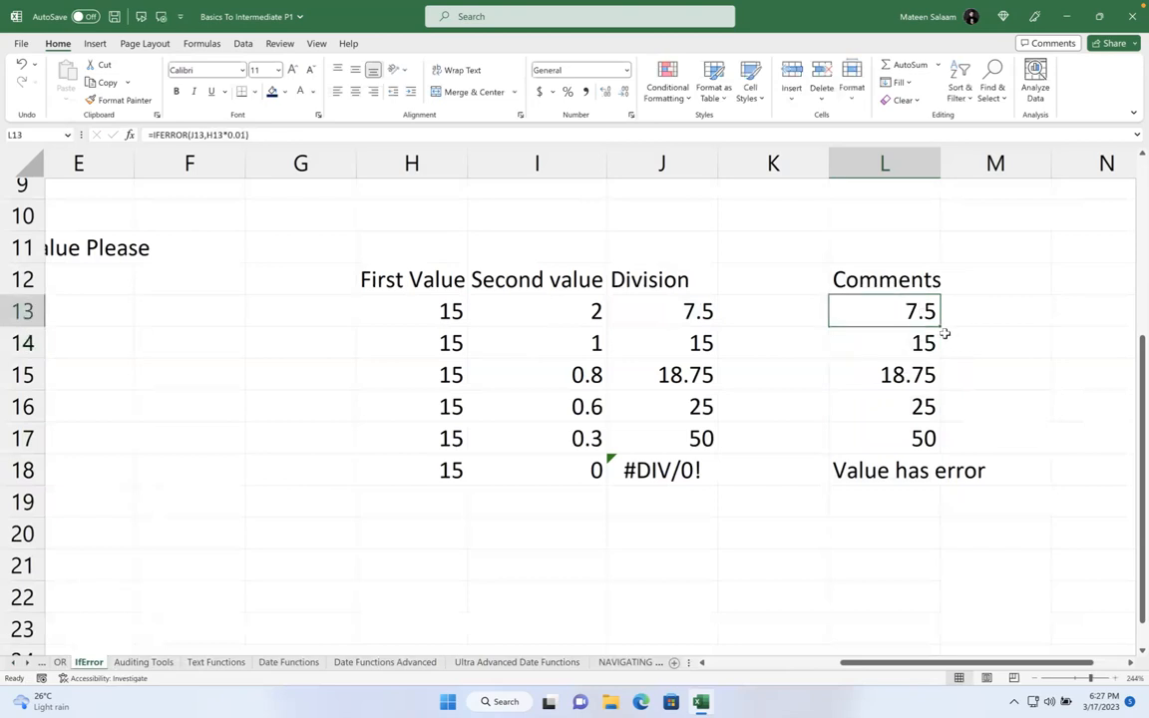
pyautogui.moveTo(941, 327); pyautogui.dragTo(944, 487)
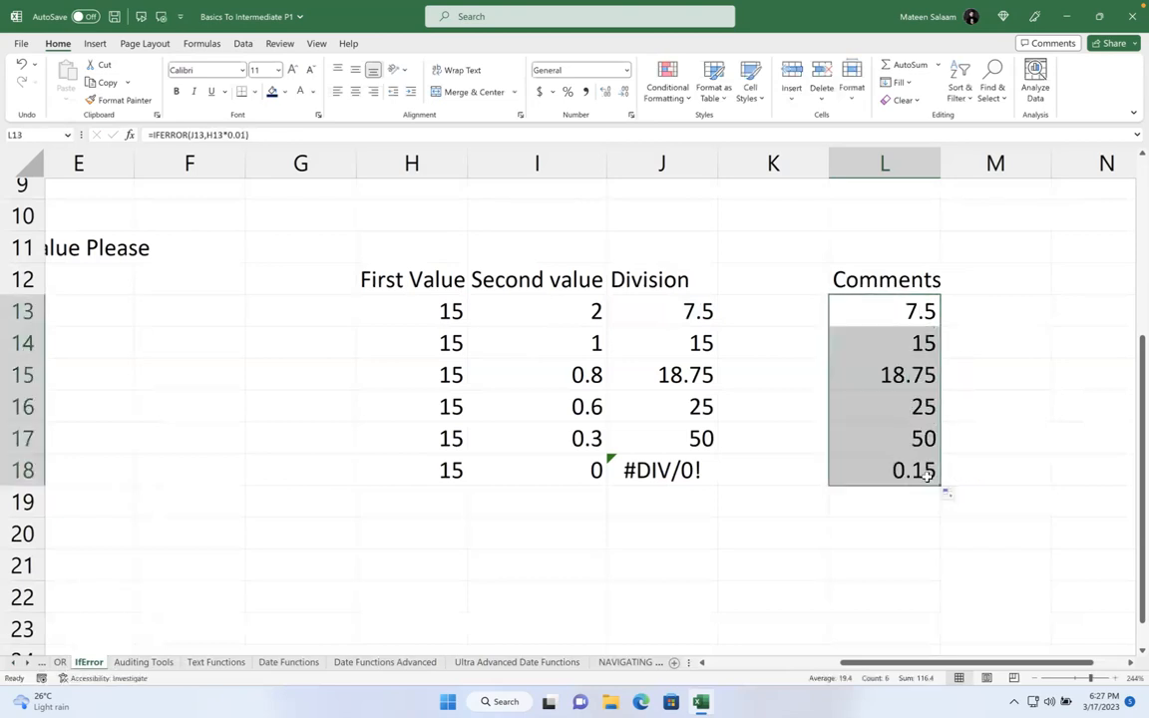
pyautogui.click(915, 475)
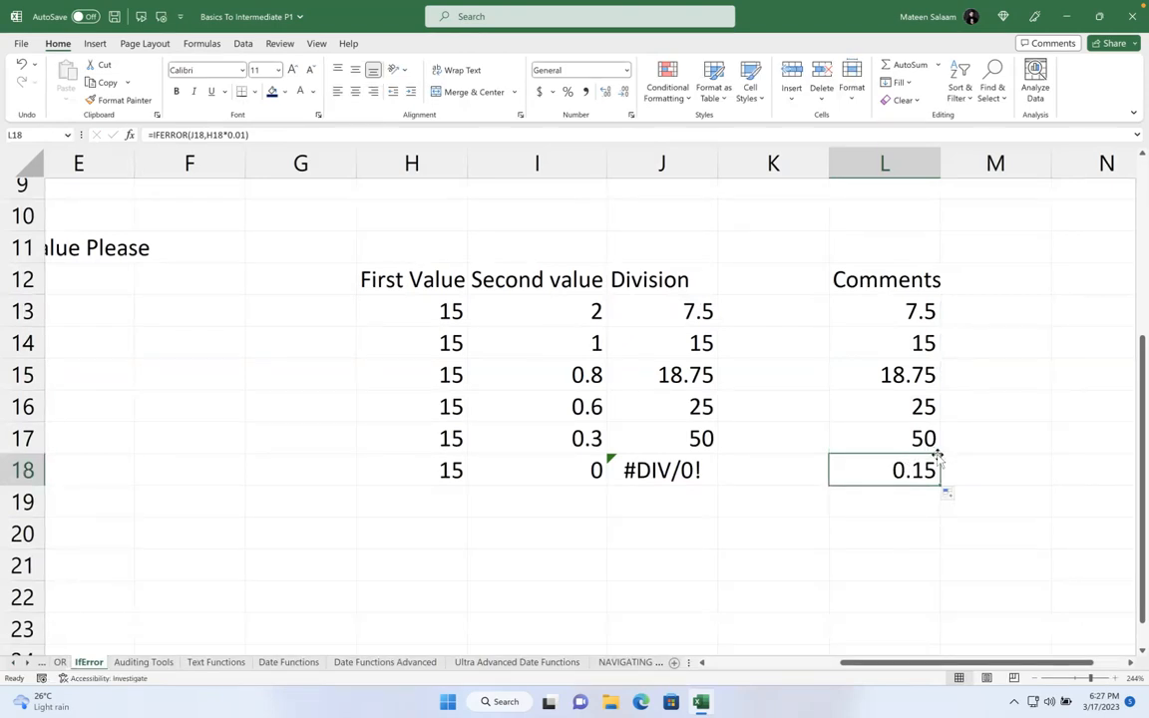
pyautogui.doubleClick(922, 471)
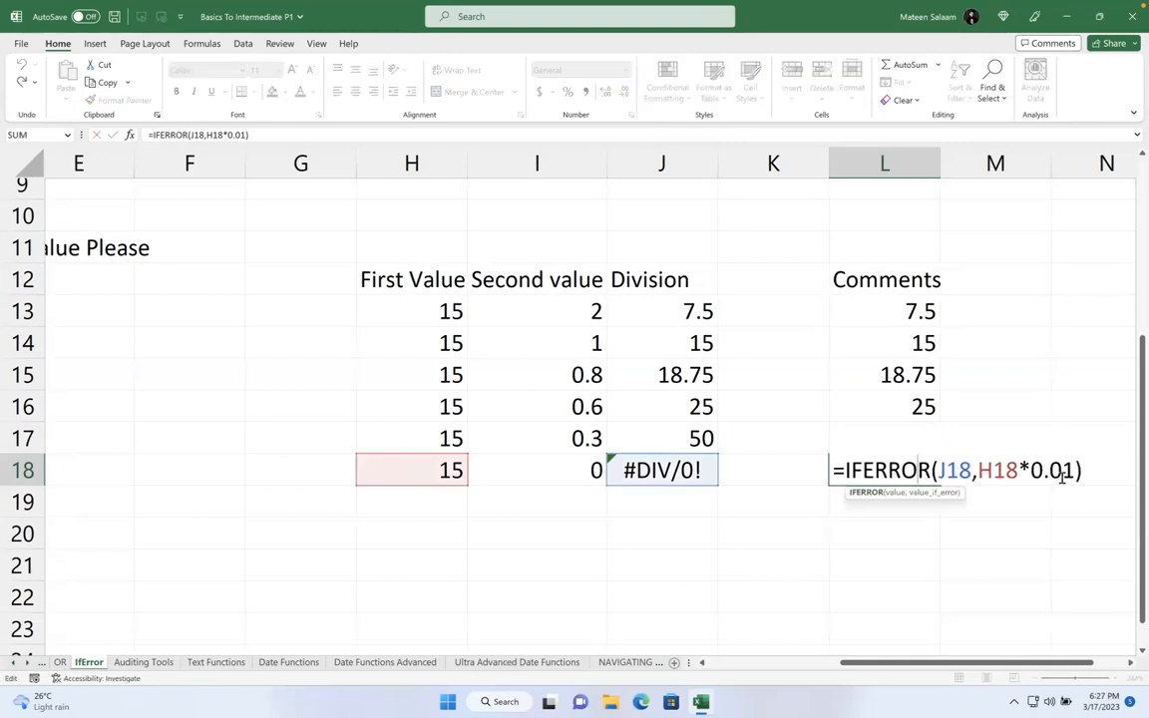
pyautogui.press('Escape')
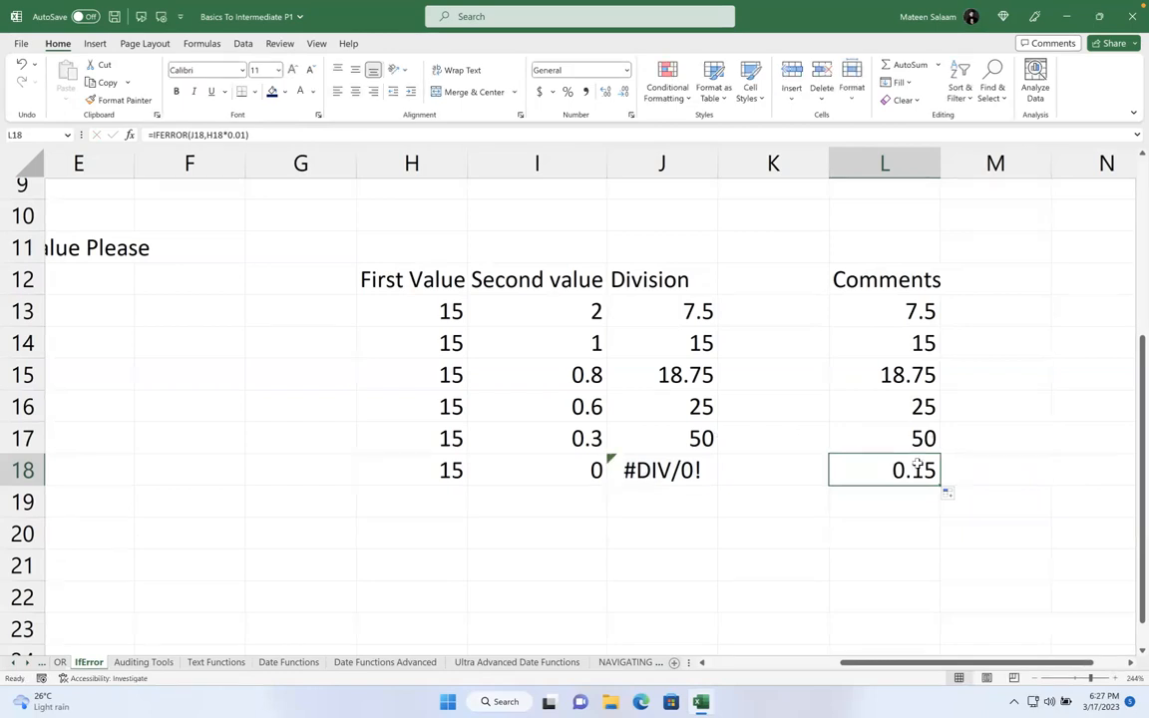
pyautogui.doubleClick(838, 470)
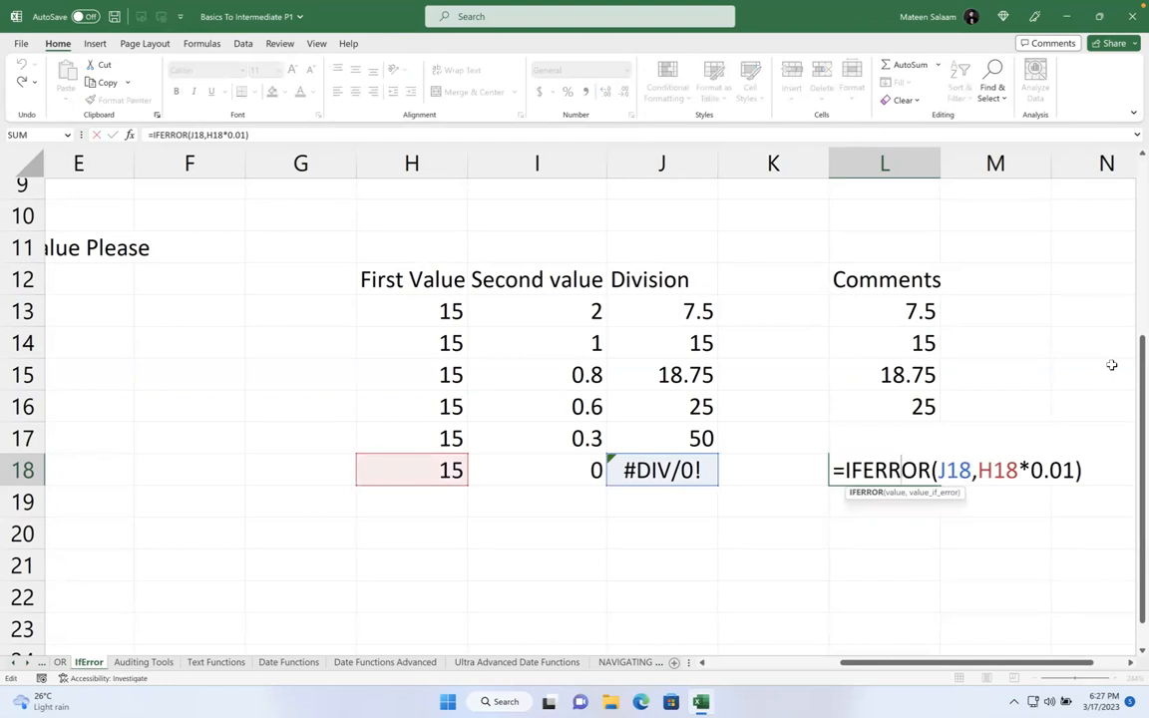
pyautogui.hotkey('ctrl', 'Return')
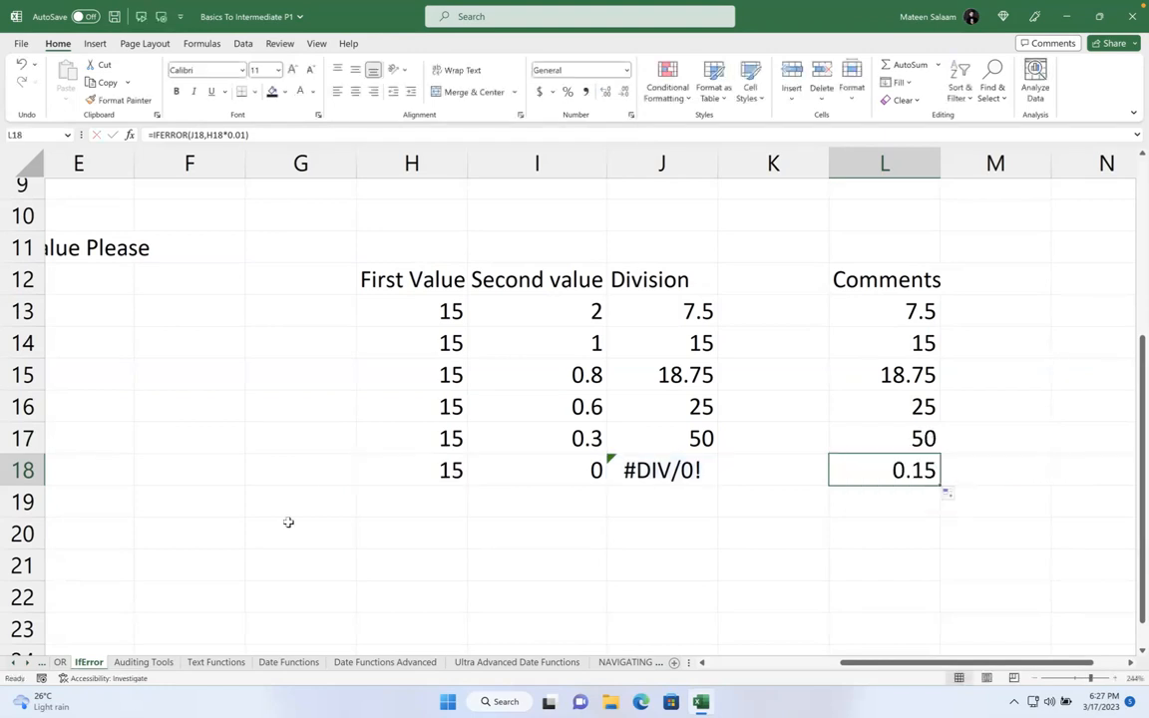
# - On the Auditing Tools sheet, enter 90 in C63 and 81 in G58
pyautogui.click(146, 665)
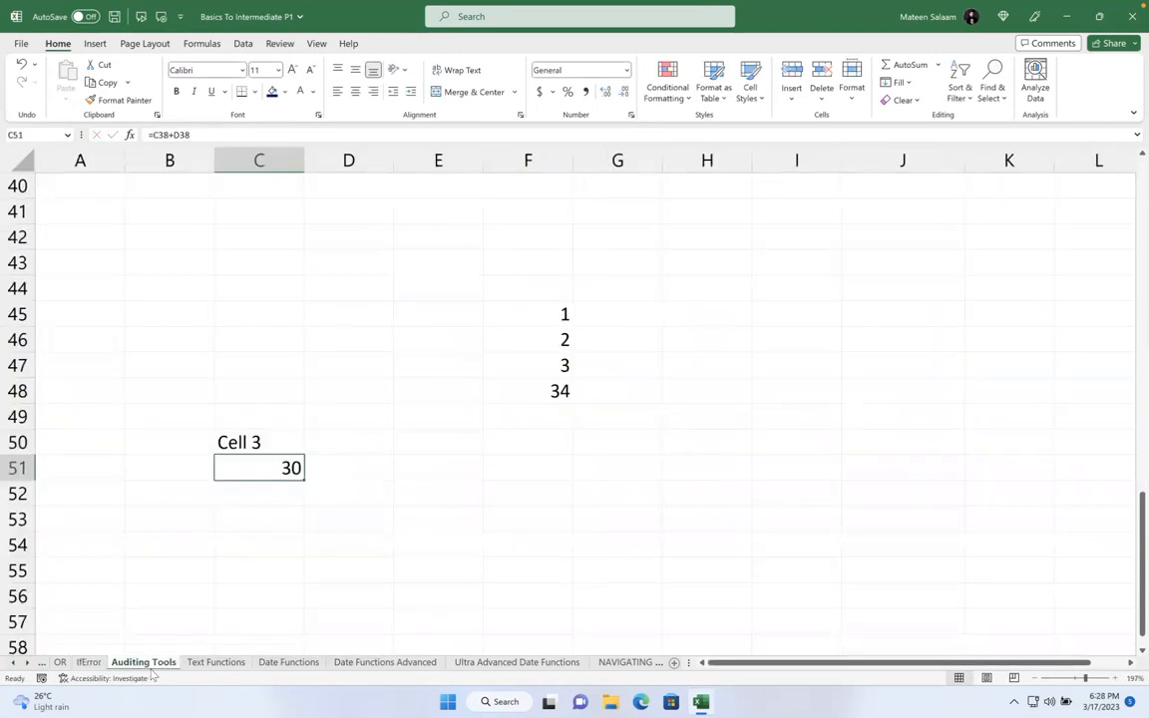
pyautogui.scroll(-2, 196, 579)
pyautogui.scroll(-3, 197, 578)
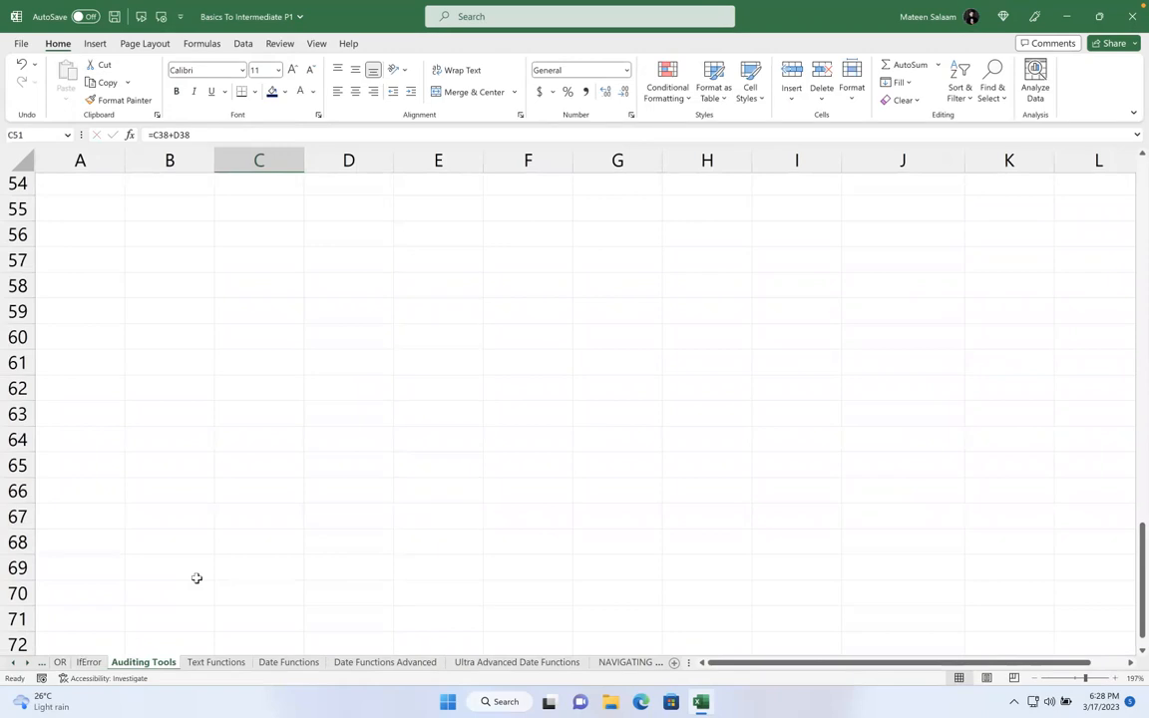
pyautogui.click(224, 403)
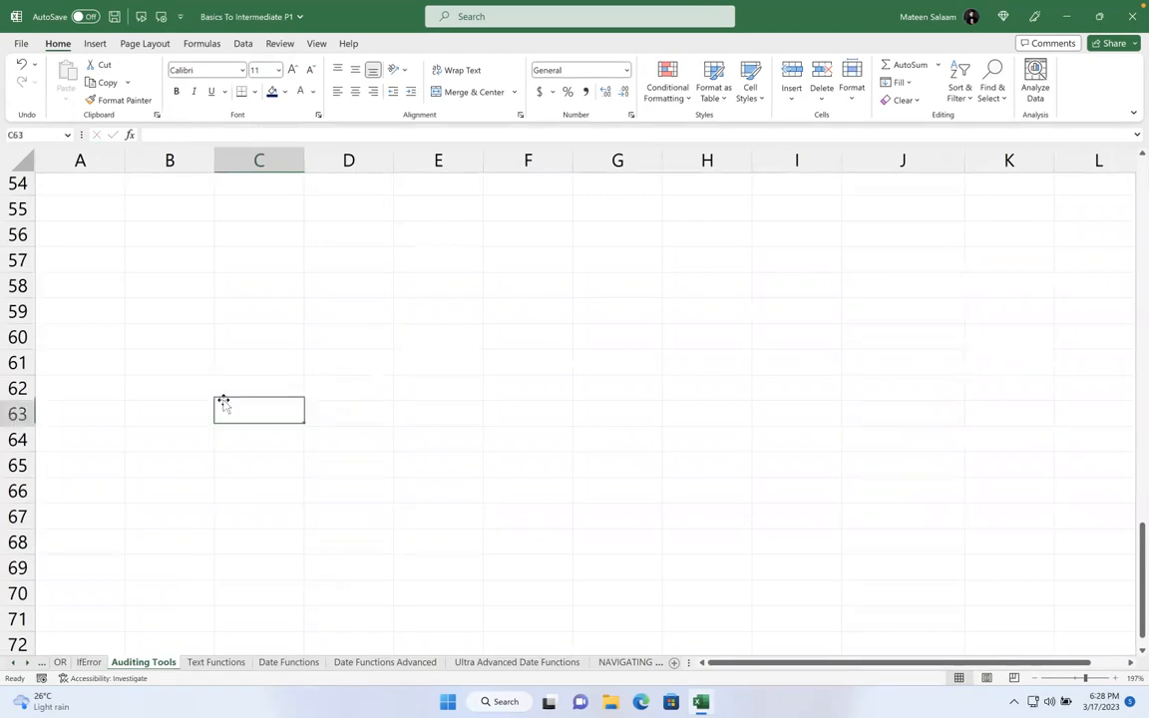
pyautogui.write('90')
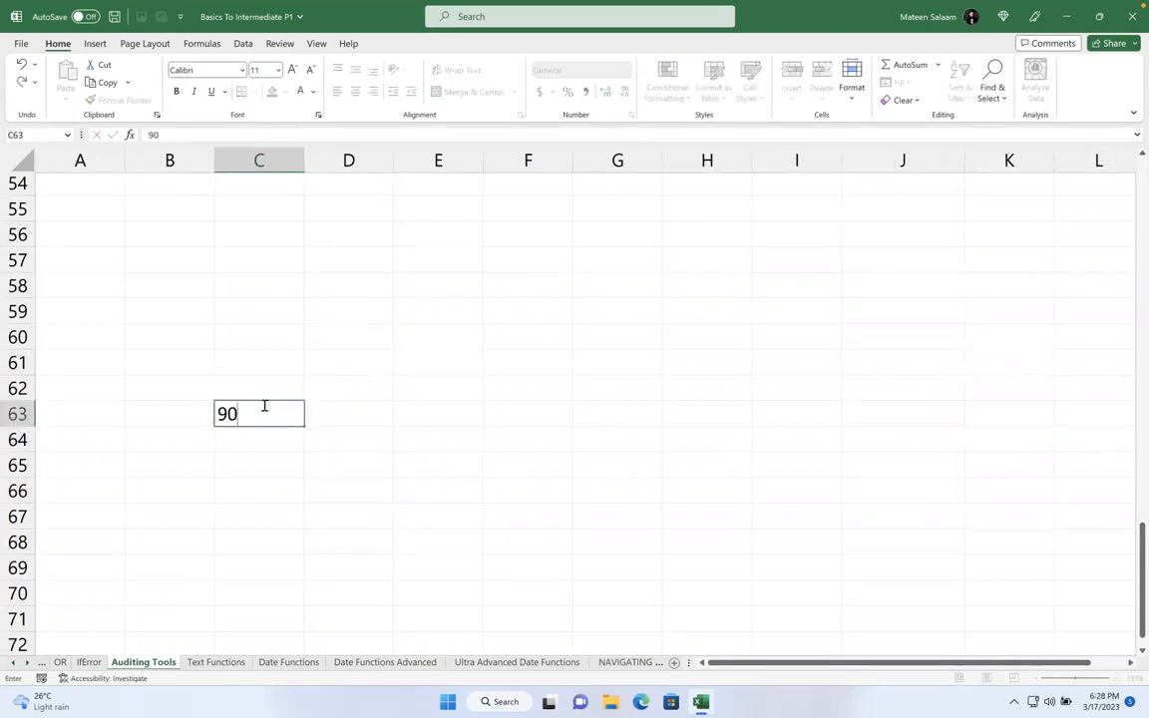
pyautogui.click(631, 292)
pyautogui.write('81')
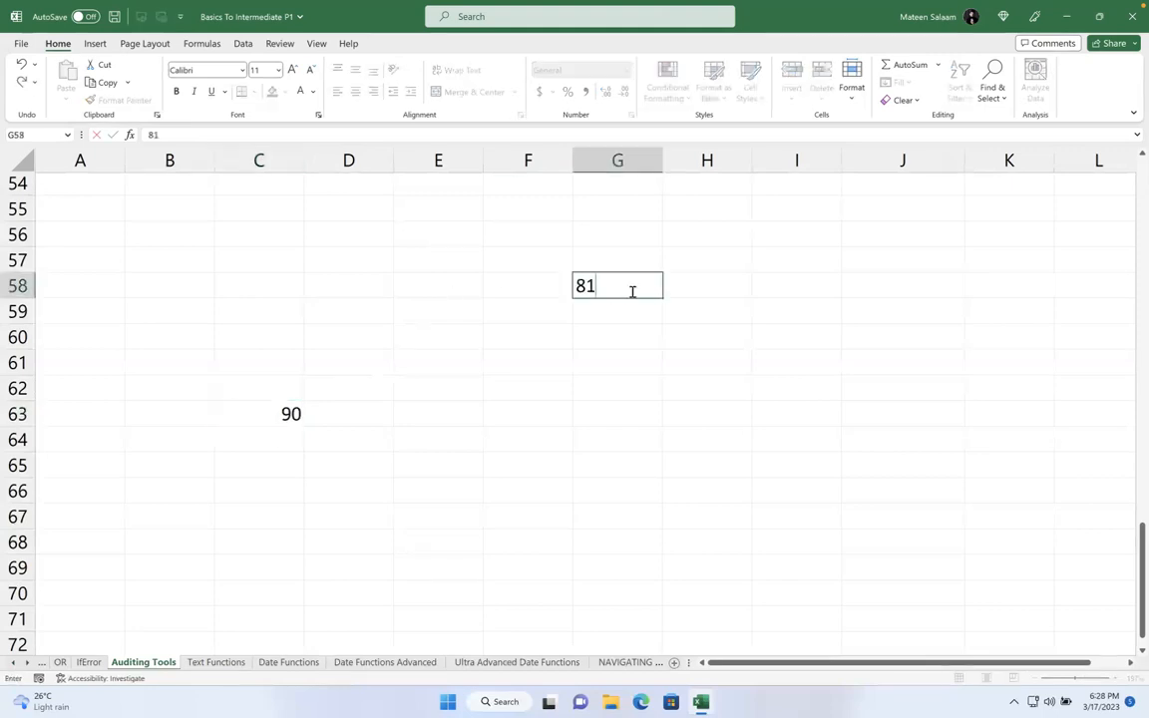
# - Enter =C63+G58 in G68 and =G58/G68 in J59
pyautogui.click(603, 546)
pyautogui.write('=')
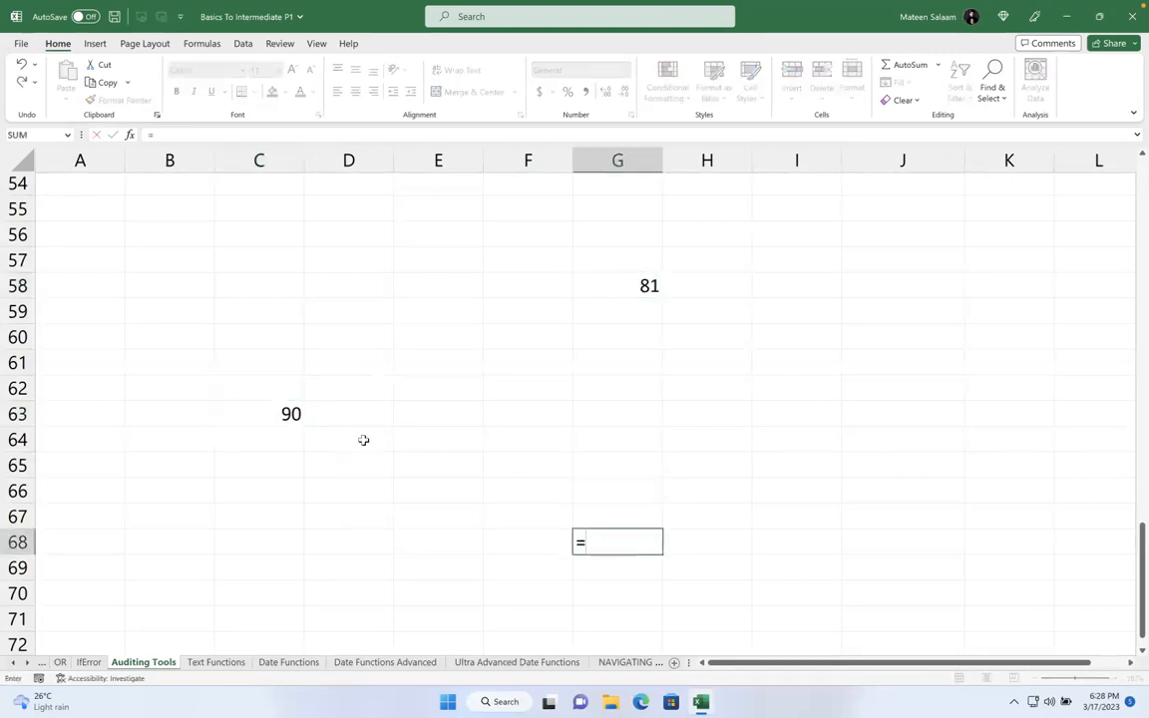
pyautogui.click(287, 419)
pyautogui.write('+')
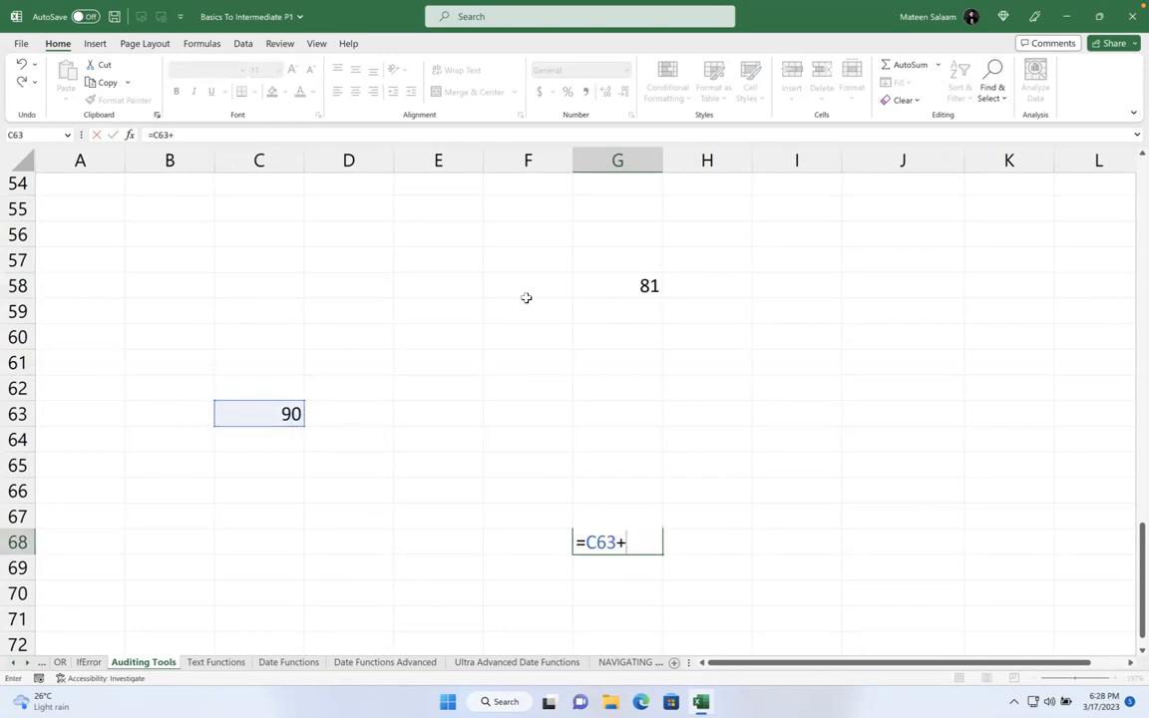
pyautogui.click(634, 282)
pyautogui.press('Return')
pyautogui.click(845, 301)
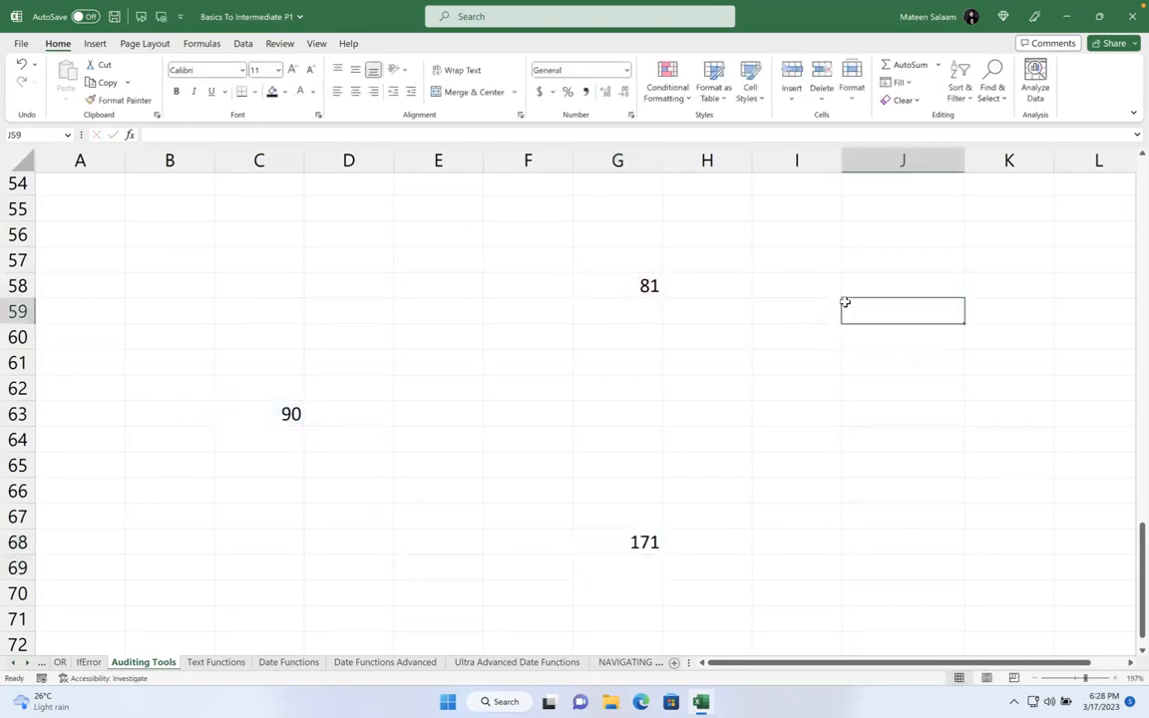
pyautogui.write('=')
pyautogui.click(654, 288)
pyautogui.write('/')
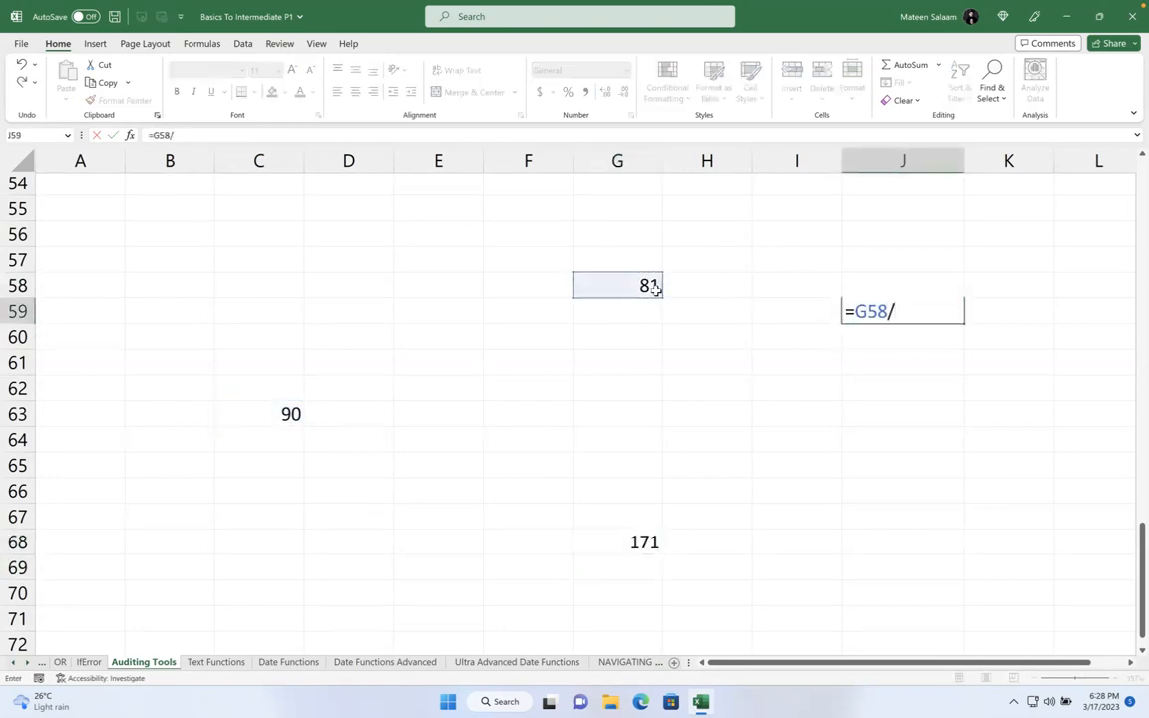
pyautogui.click(620, 529)
pyautogui.press('Return')
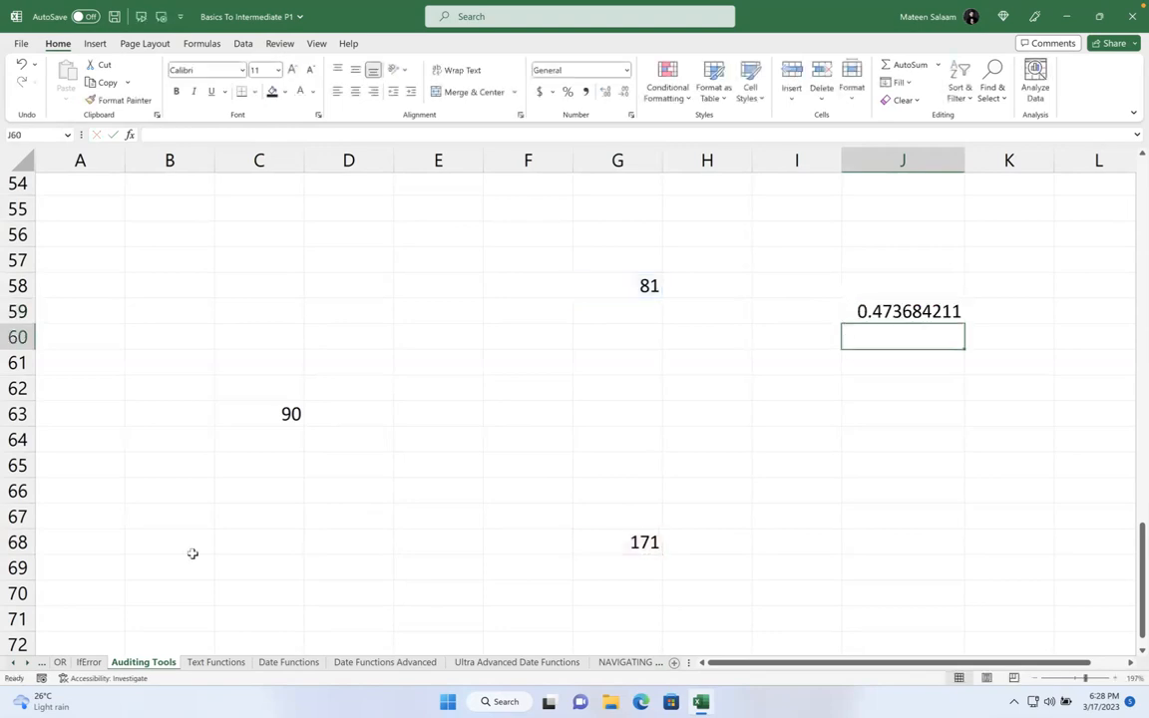
# - Enter =98/C63+G68*4/J59 in B69
pyautogui.click(172, 567)
pyautogui.write('=98')
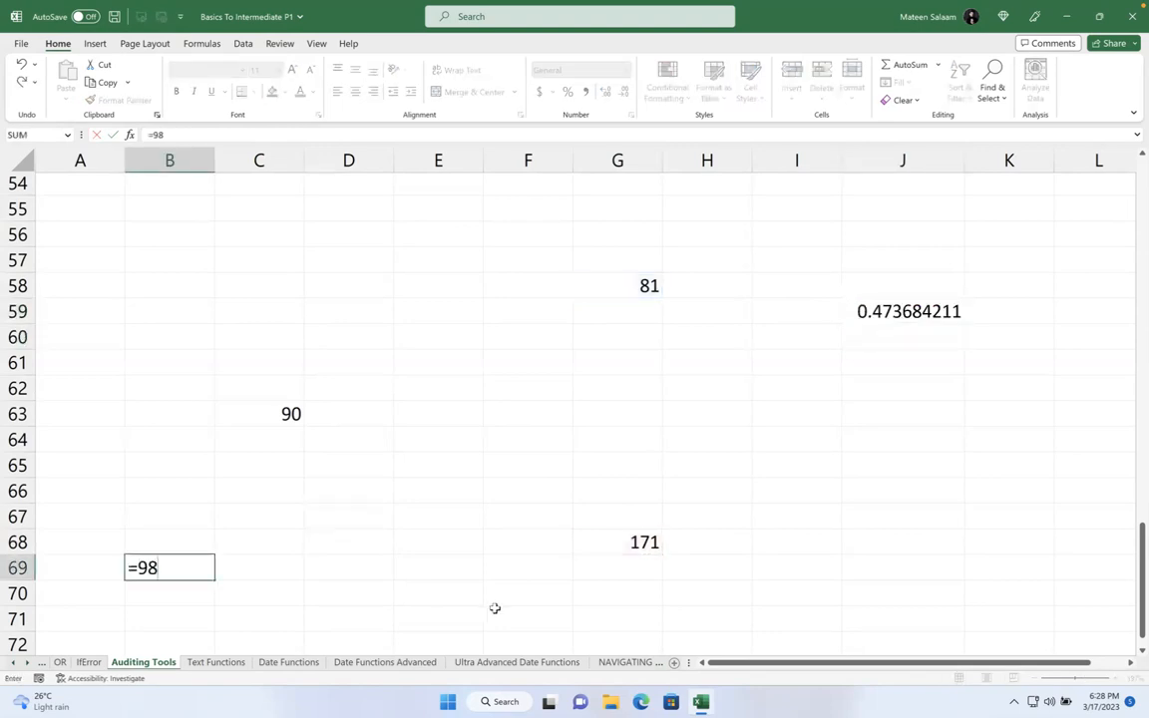
pyautogui.write('/')
pyautogui.click(269, 420)
pyautogui.write('+')
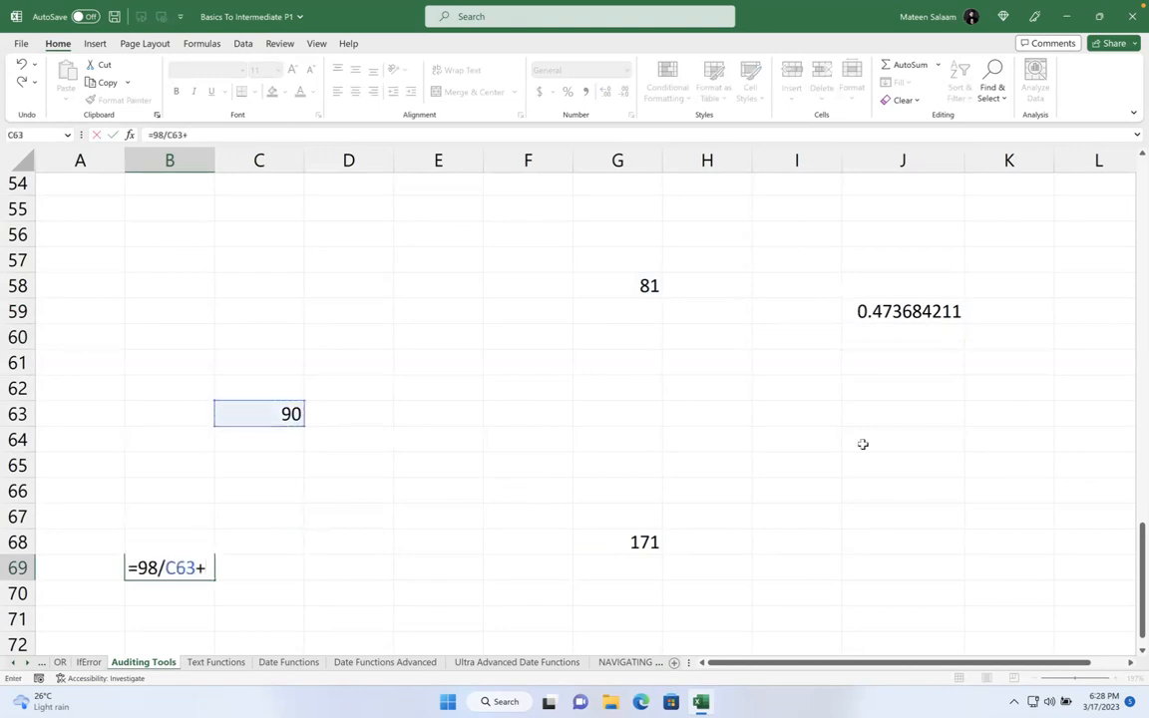
pyautogui.click(643, 542)
pyautogui.write('*4/')
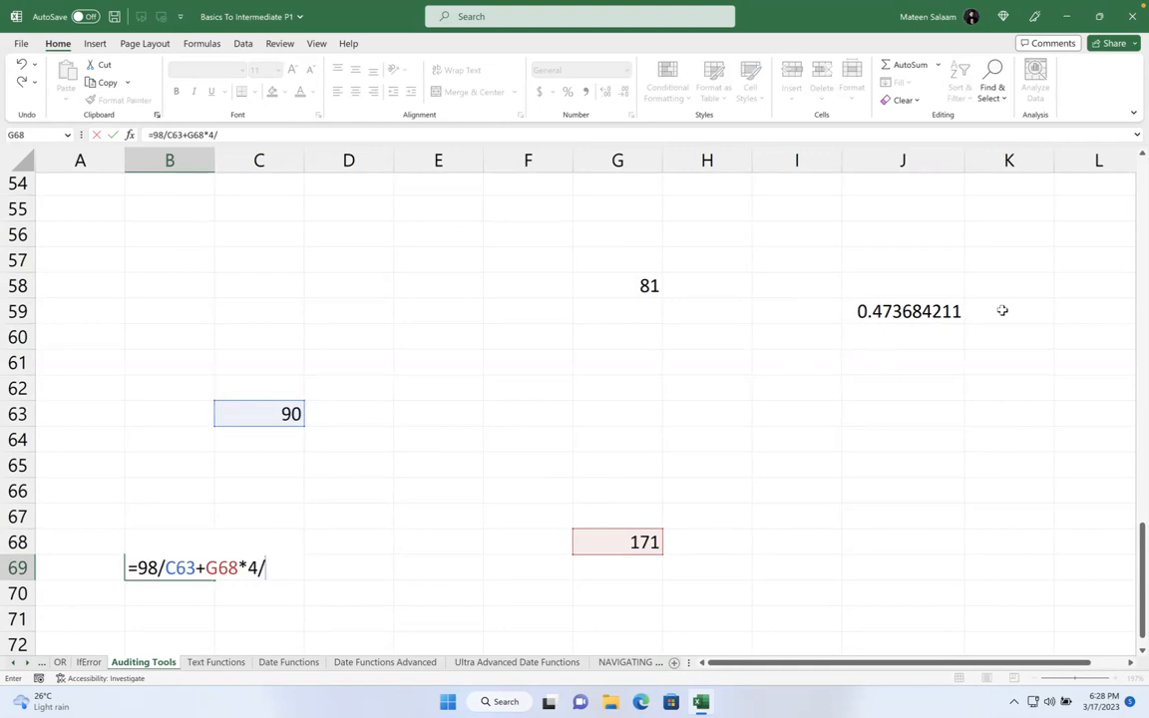
pyautogui.click(954, 312)
pyautogui.press('Return')
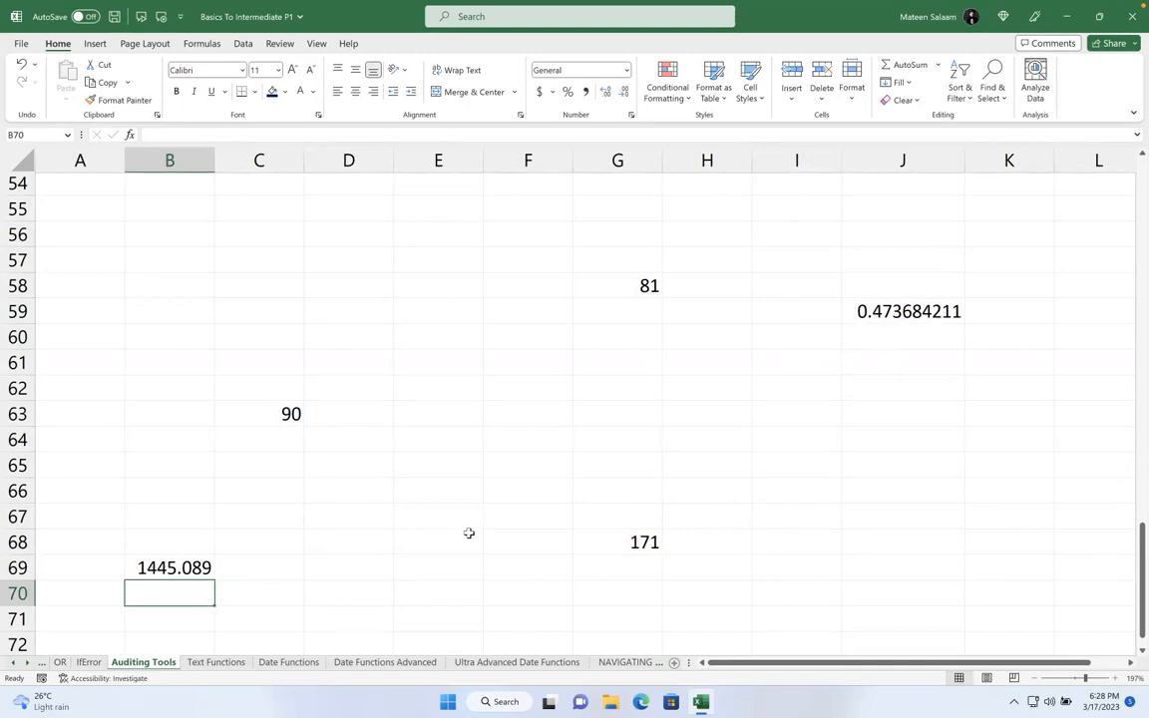
# - Change C63's value to 91
pyautogui.click(276, 415)
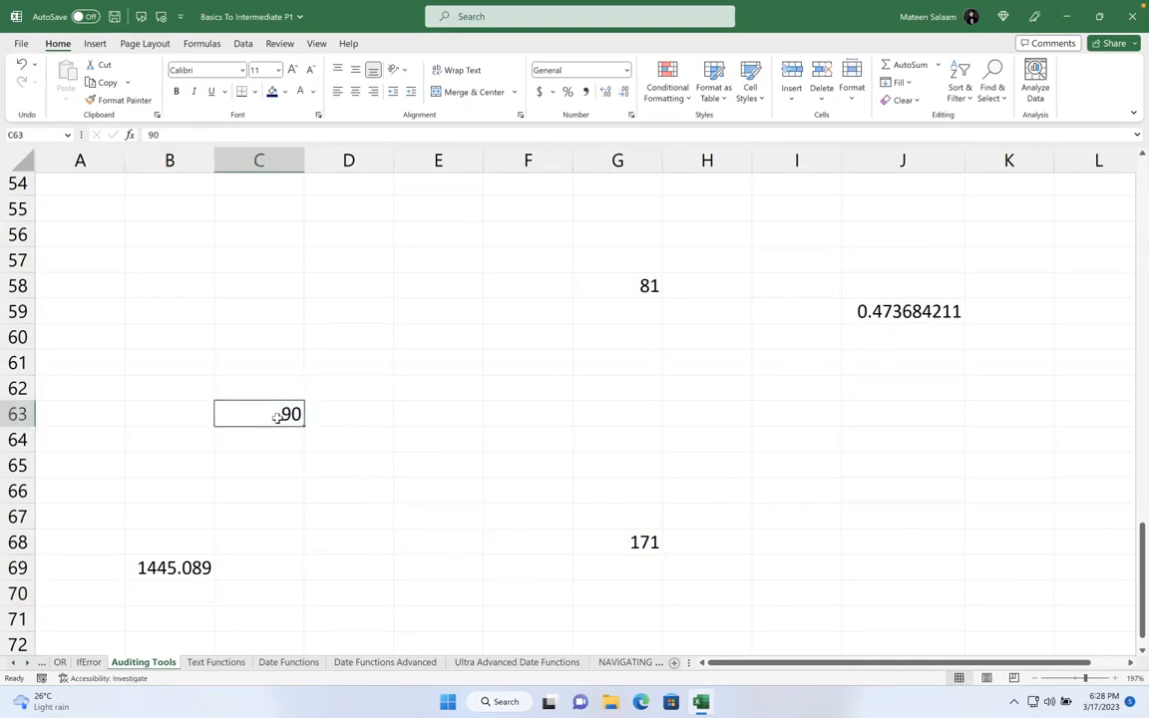
pyautogui.write('91')
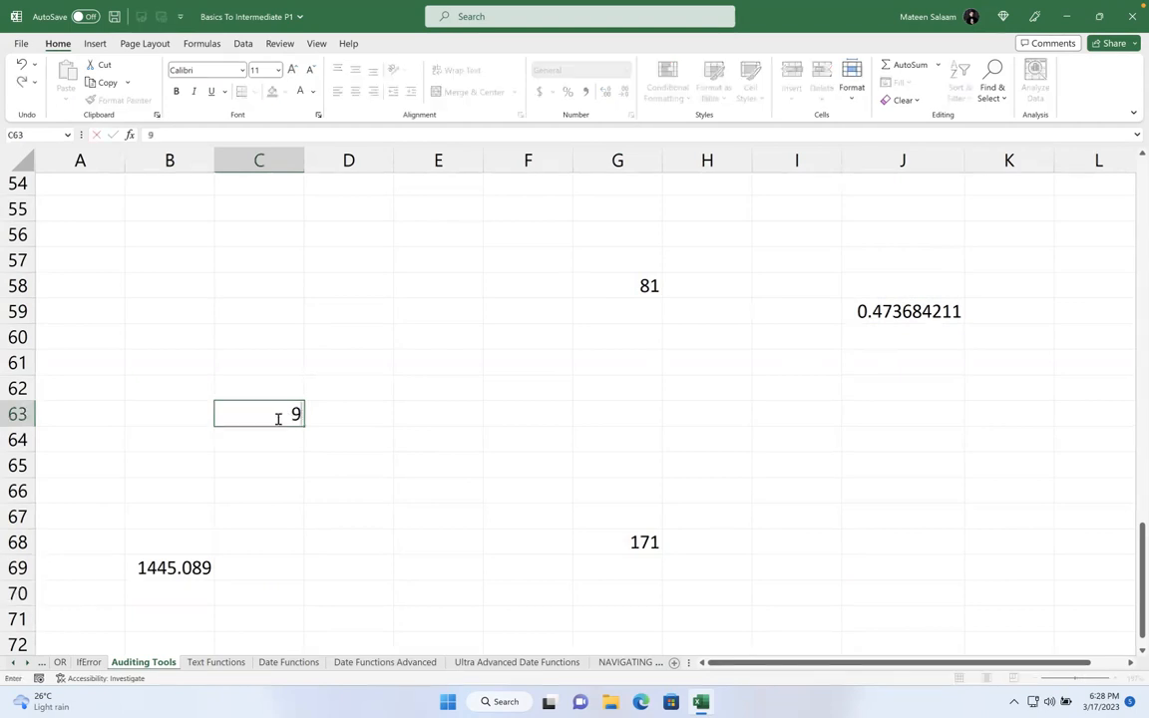
pyautogui.press('Return')
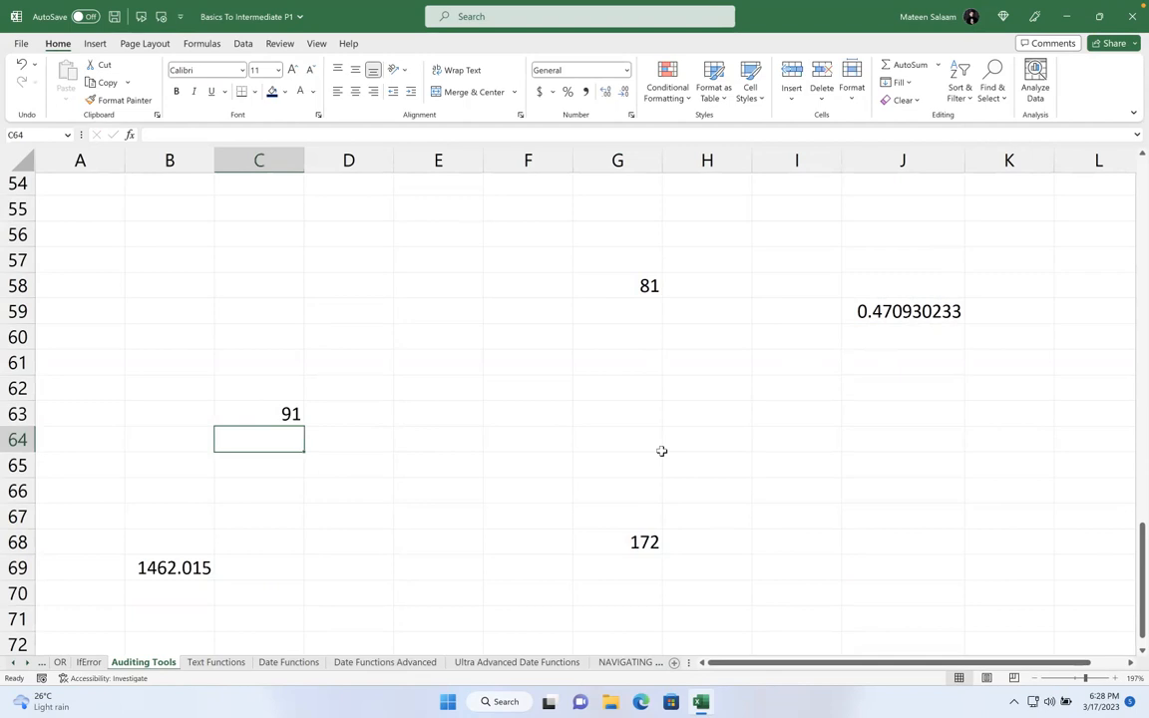
pyautogui.click(284, 419)
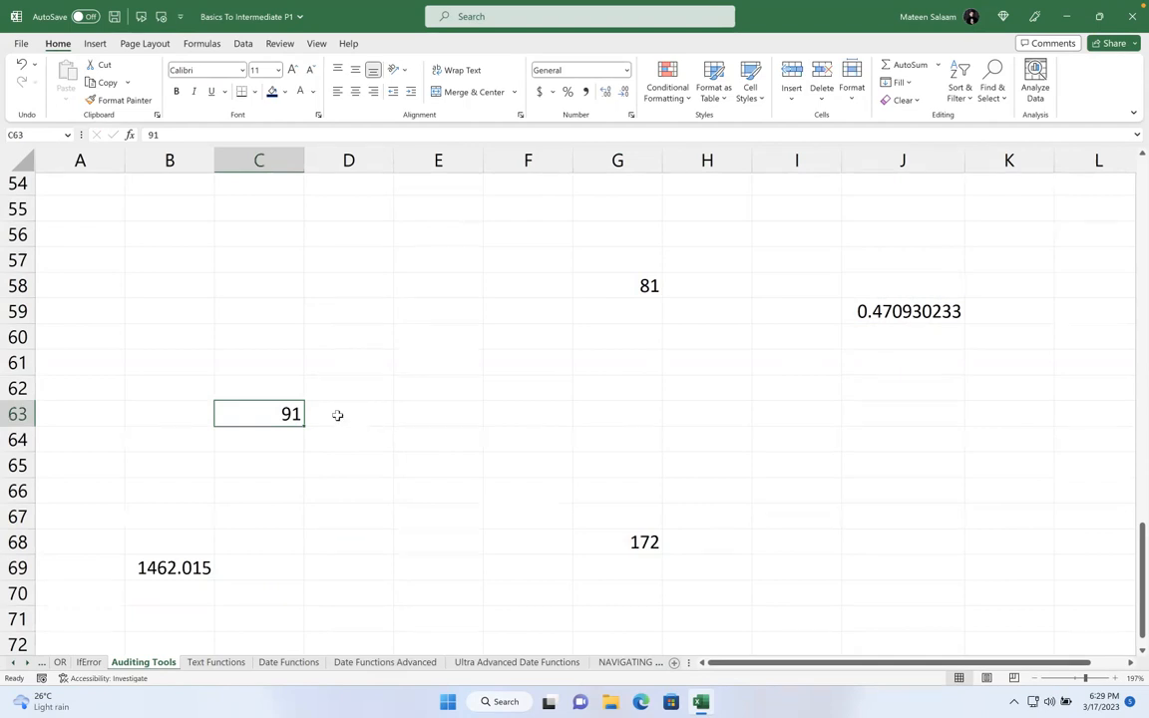
# - Try Trace Precedents on C63 and dismiss the warning that appears
pyautogui.click(243, 44)
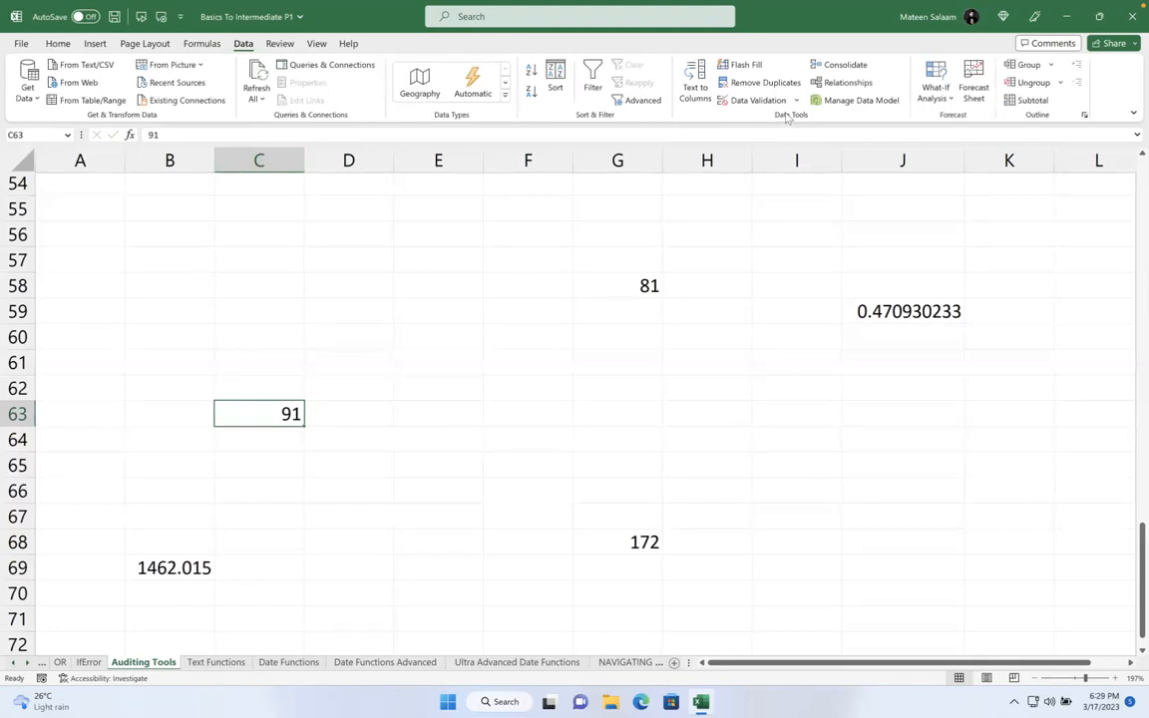
pyautogui.click(188, 46)
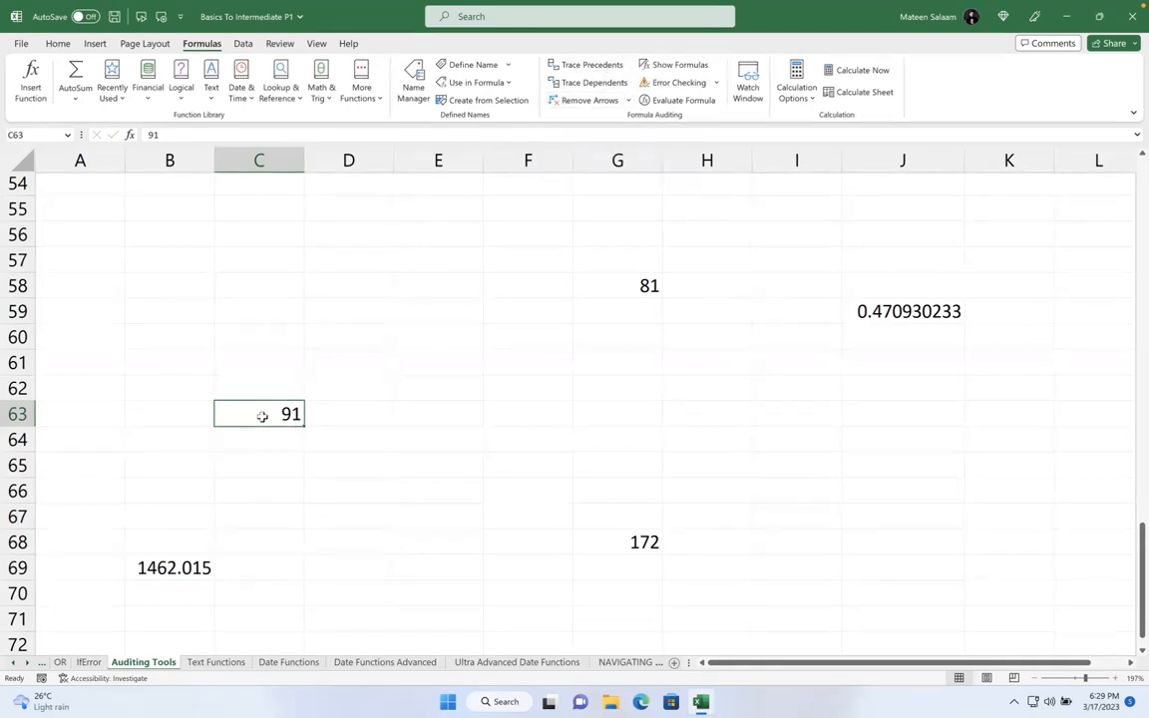
pyautogui.click(559, 65)
pyautogui.click(579, 387)
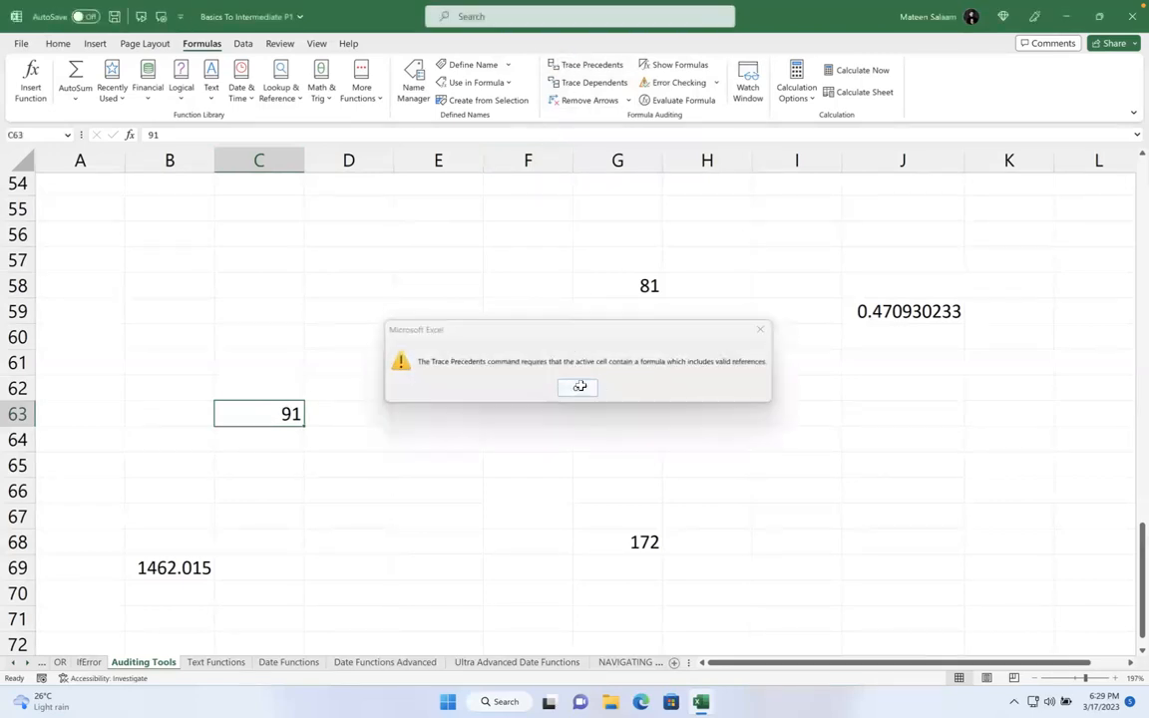
pyautogui.click(584, 67)
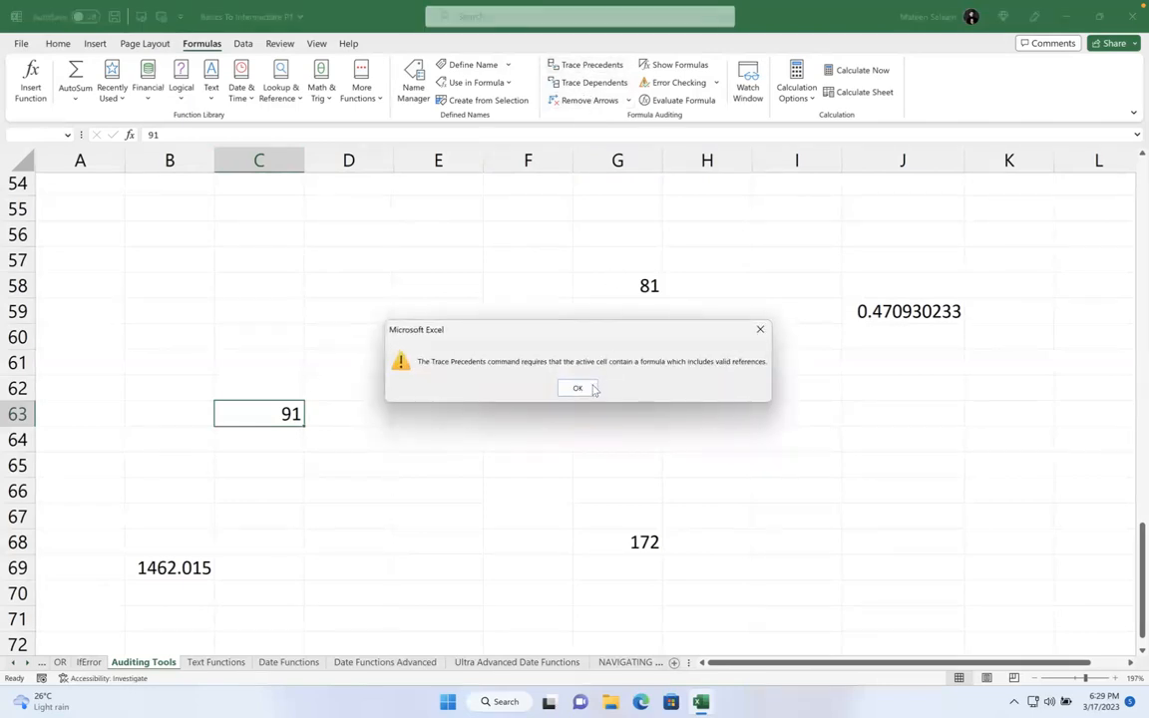
pyautogui.press('Return')
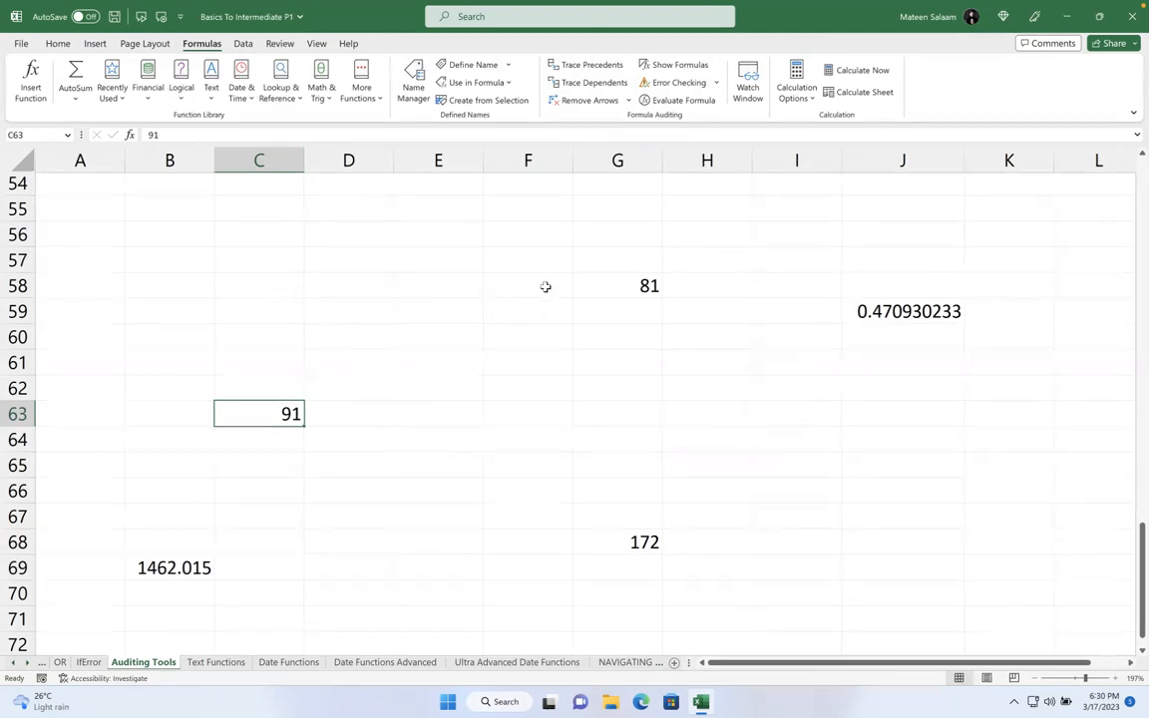
# - Try Trace Precedents on G58, dismiss the warning, then select G68
pyautogui.click(636, 288)
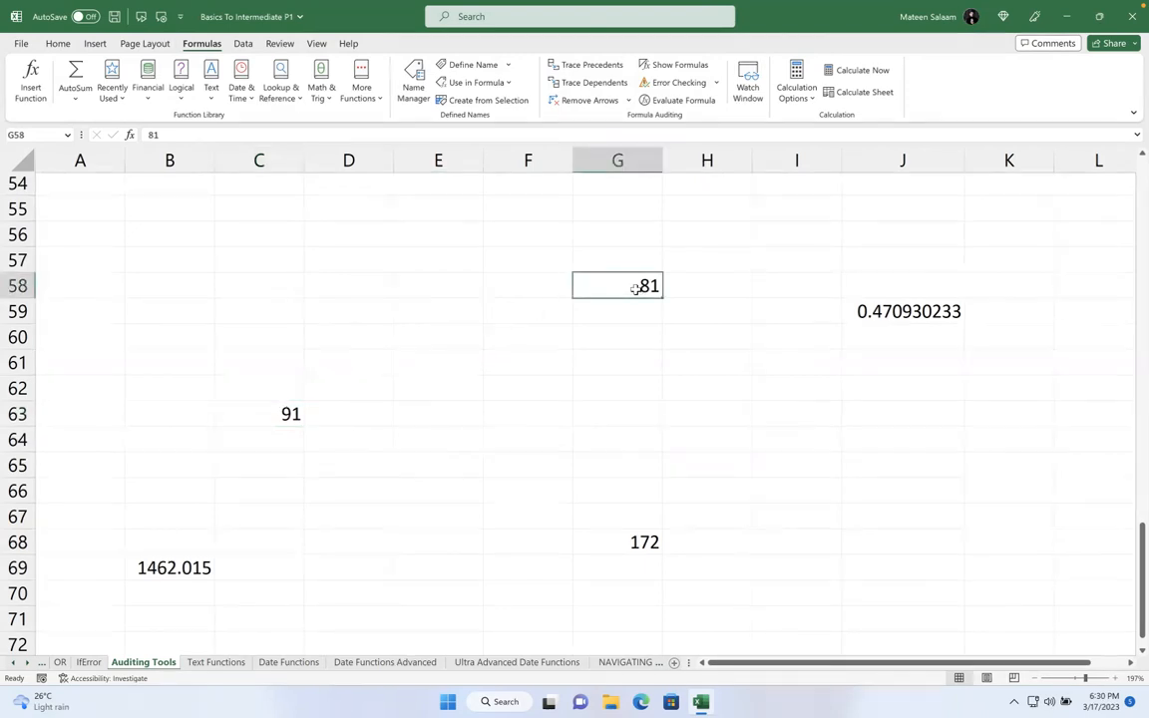
pyautogui.click(551, 65)
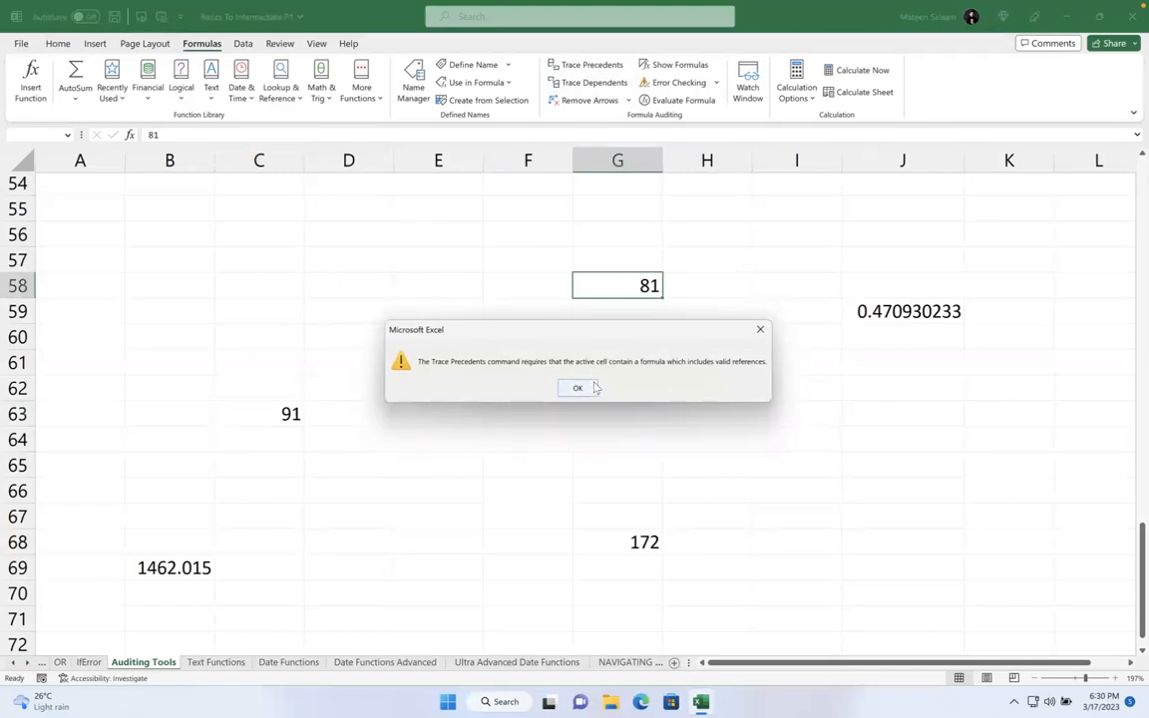
pyautogui.click(593, 387)
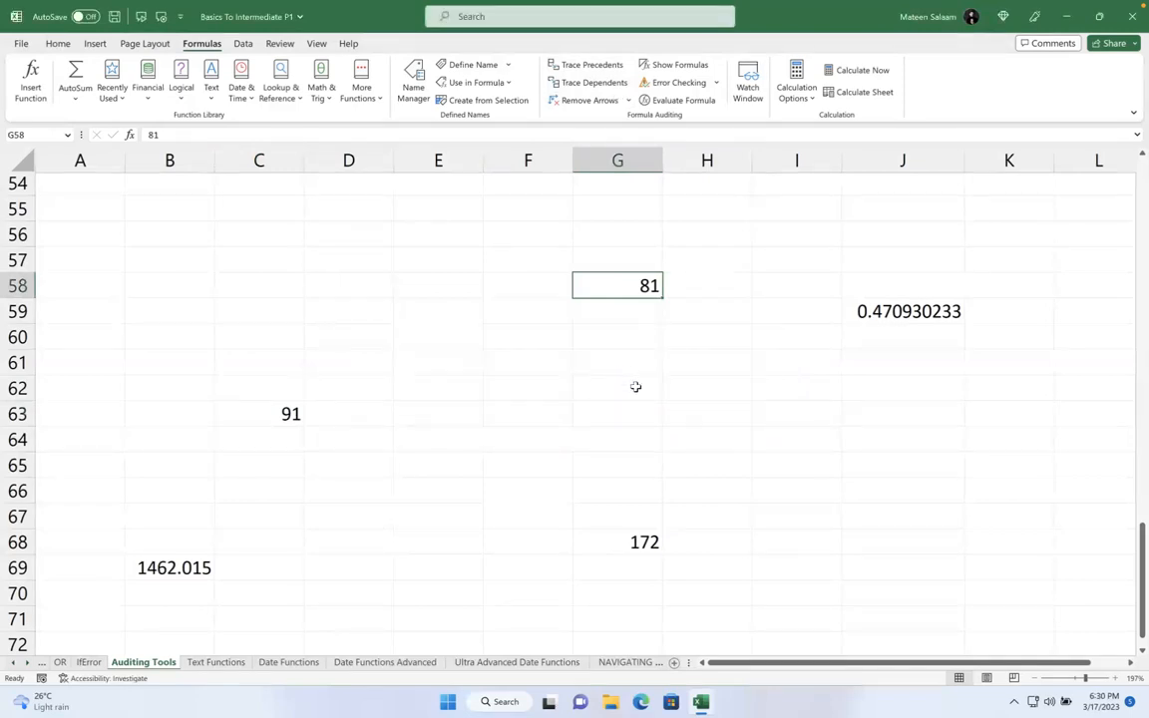
pyautogui.click(626, 540)
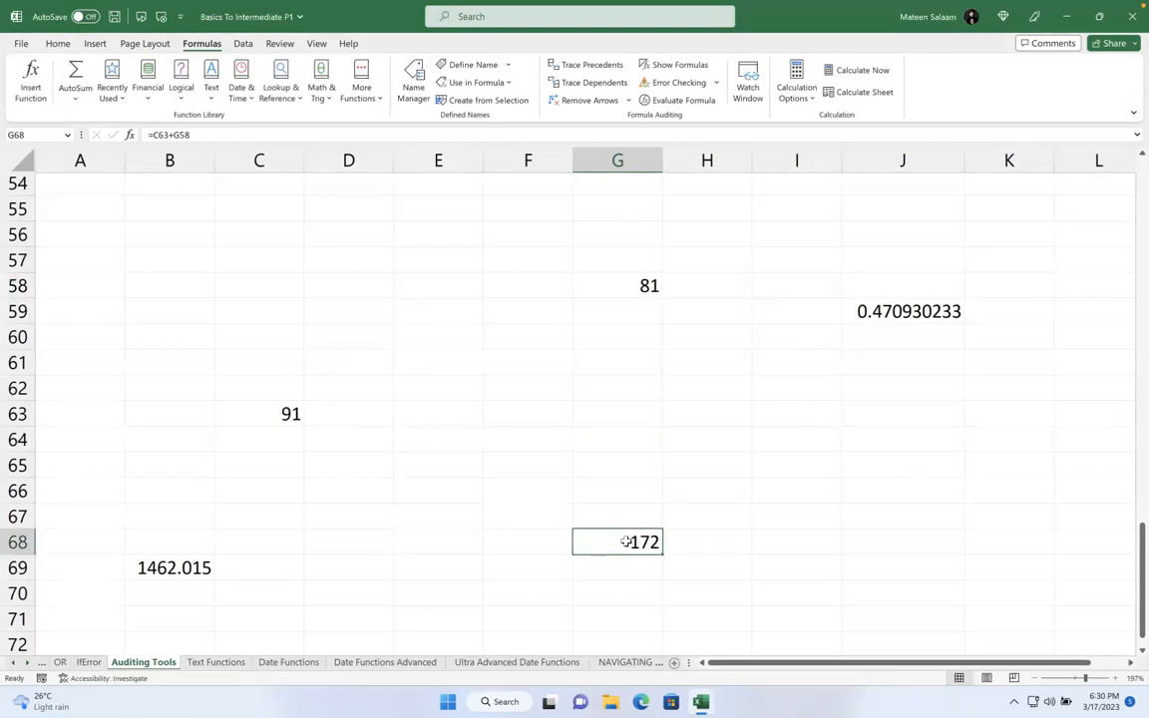
pyautogui.click(589, 65)
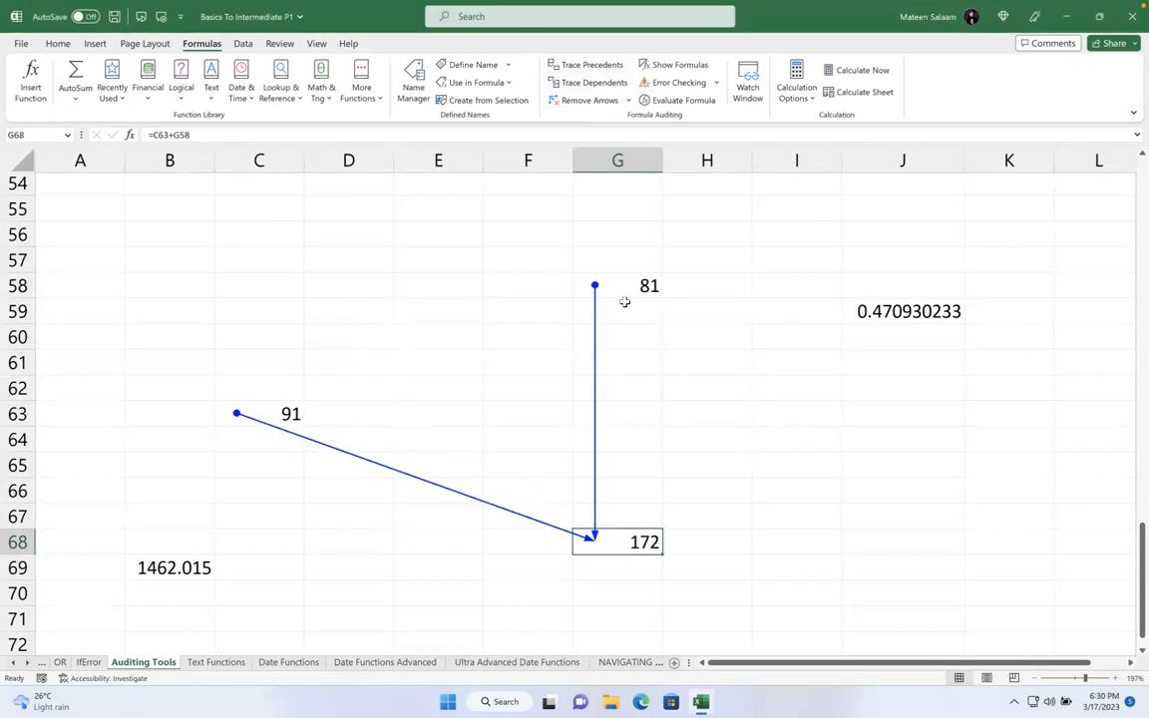
pyautogui.click(895, 314)
pyautogui.click(554, 64)
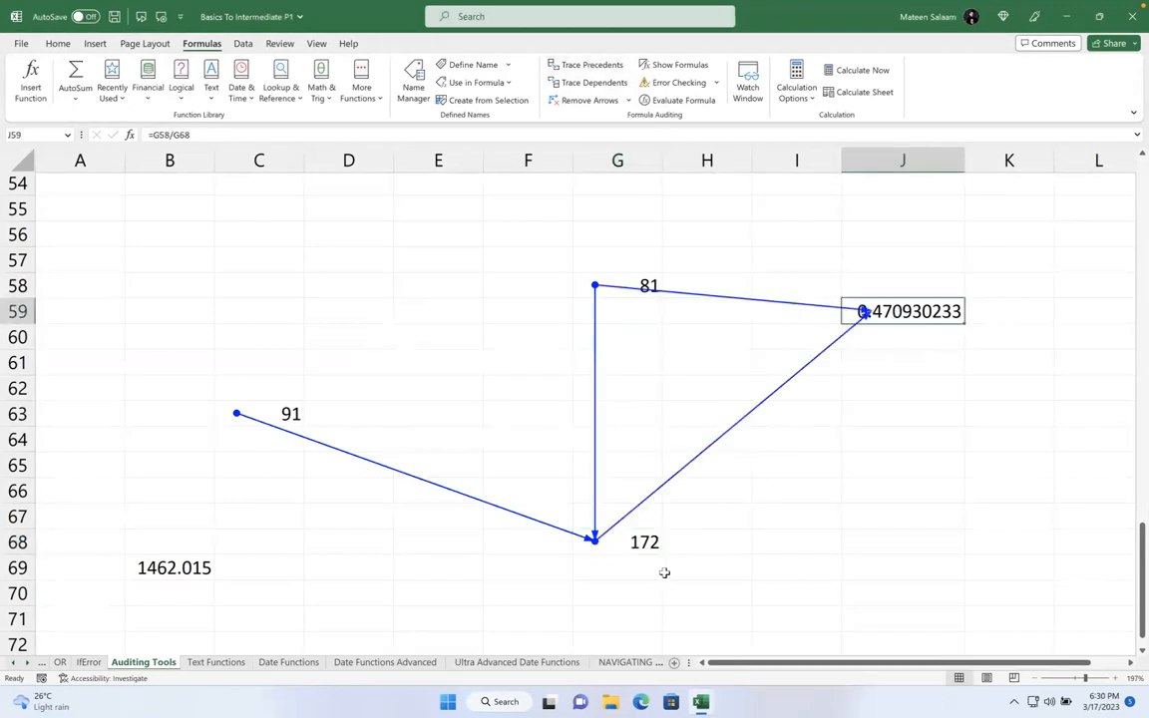
pyautogui.click(164, 567)
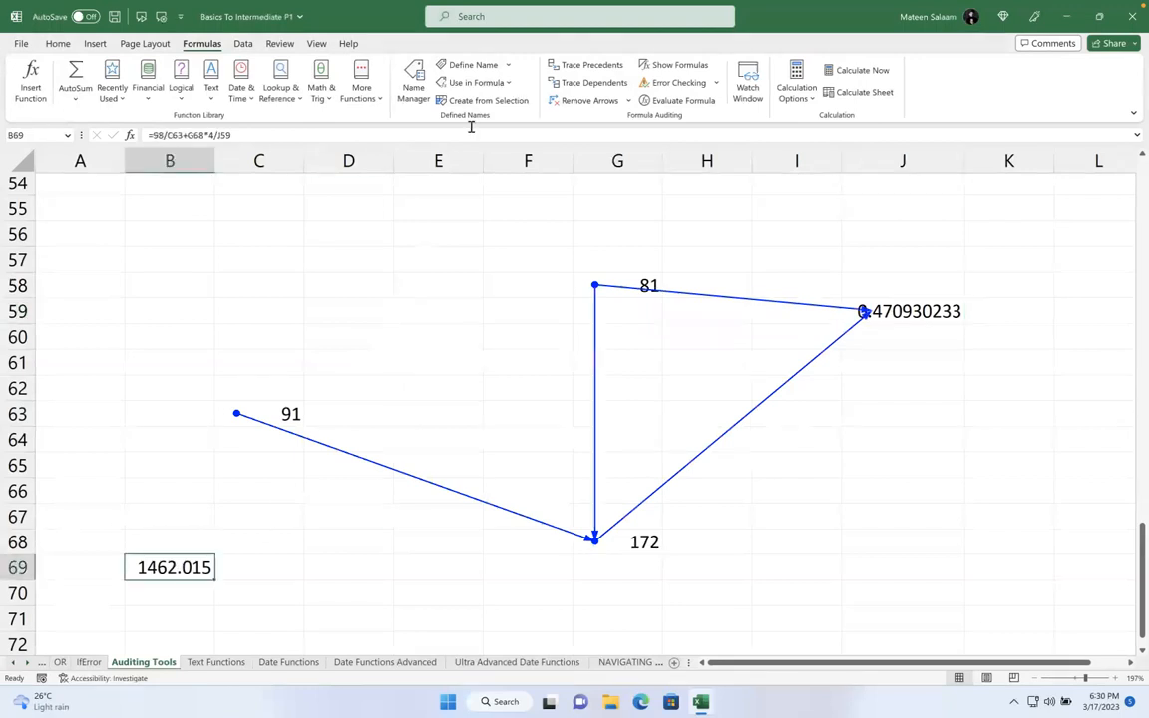
pyautogui.click(559, 65)
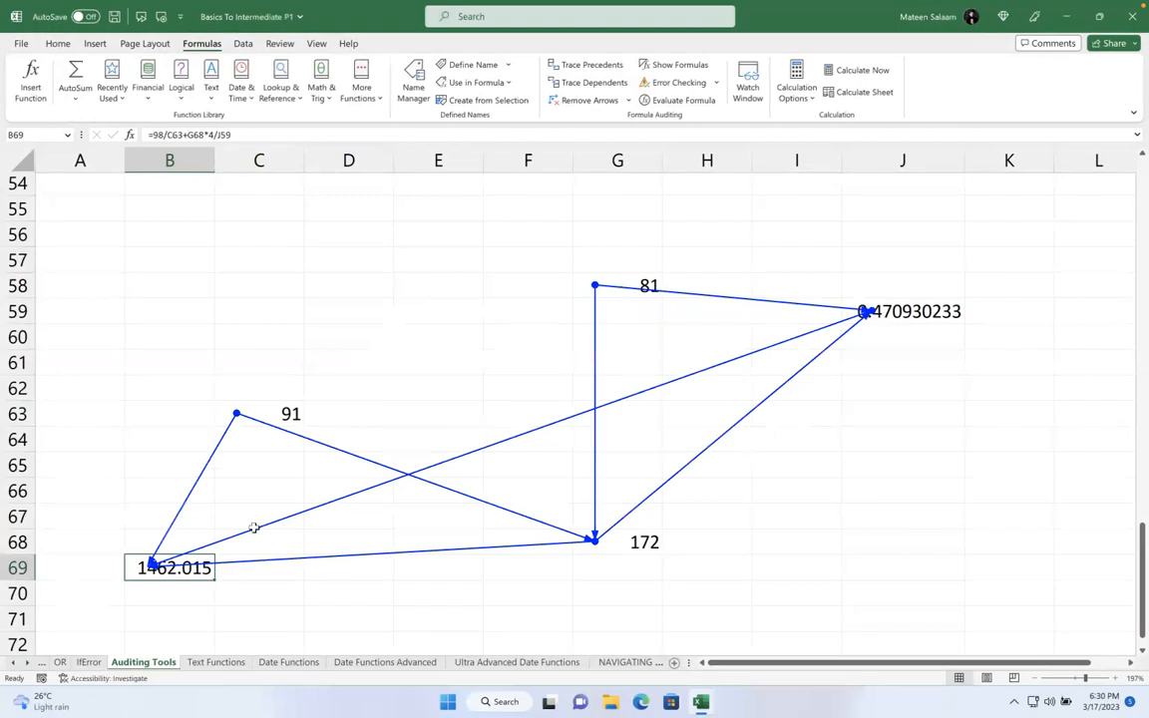
pyautogui.click(571, 99)
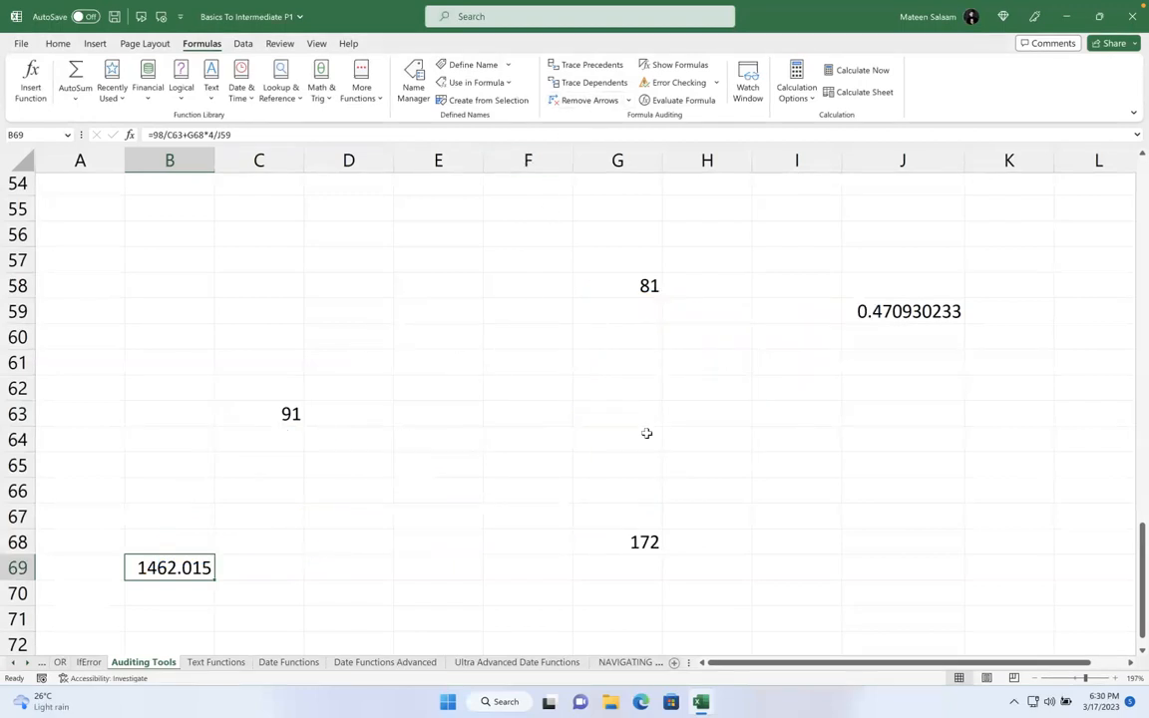
pyautogui.click(288, 422)
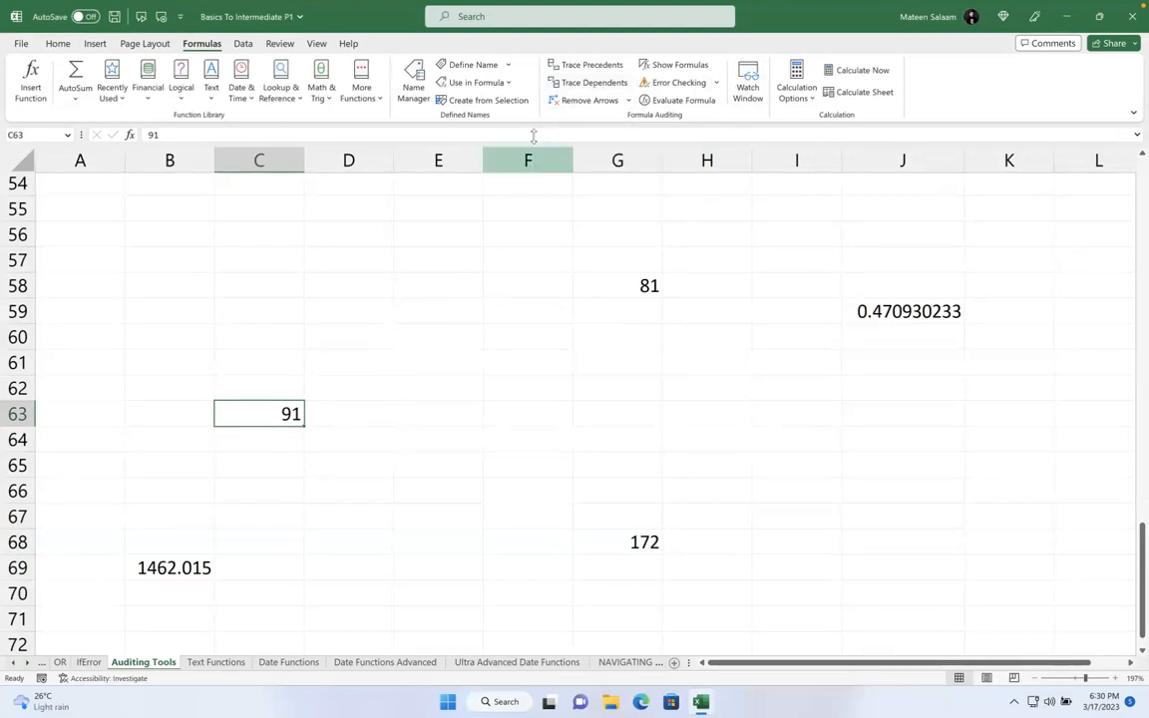
# - Trace dependents of C63, G58 and J59 in turn
pyautogui.click(588, 84)
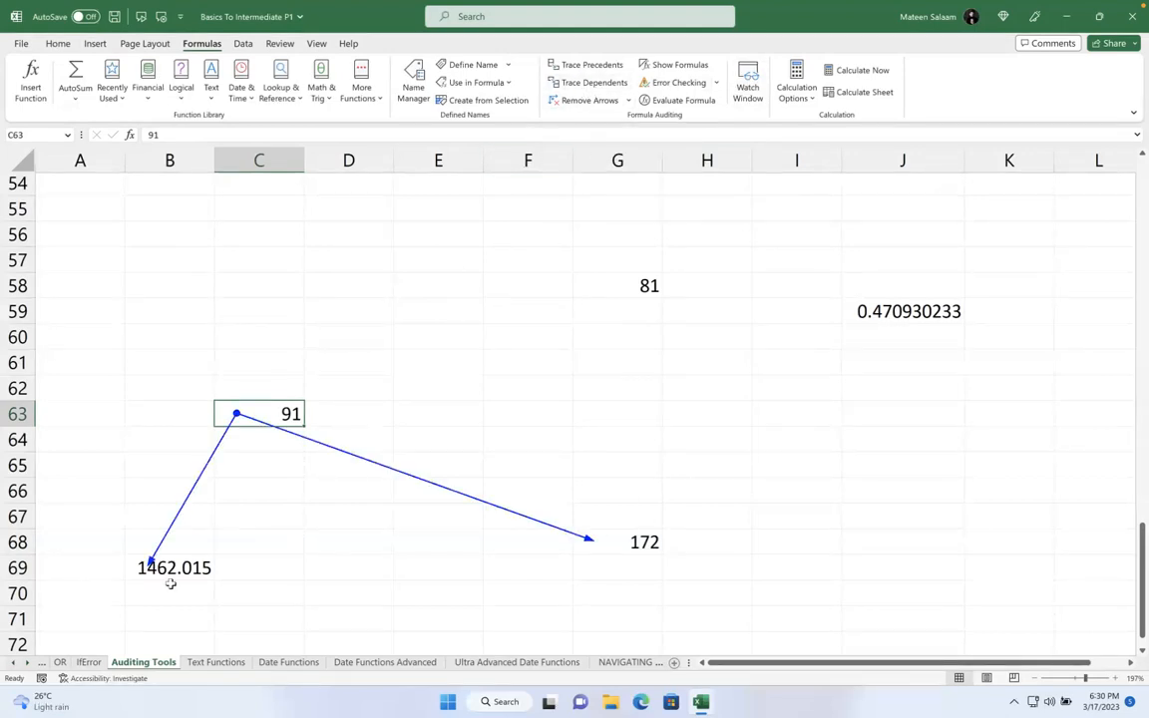
pyautogui.click(610, 285)
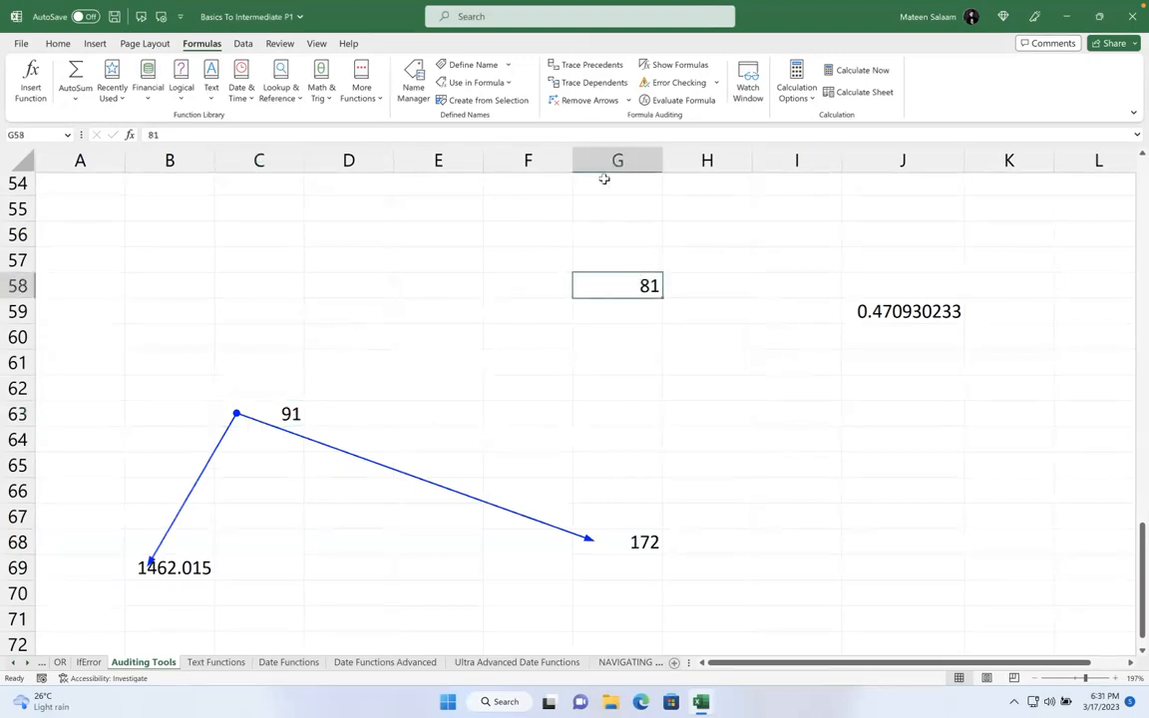
pyautogui.click(594, 84)
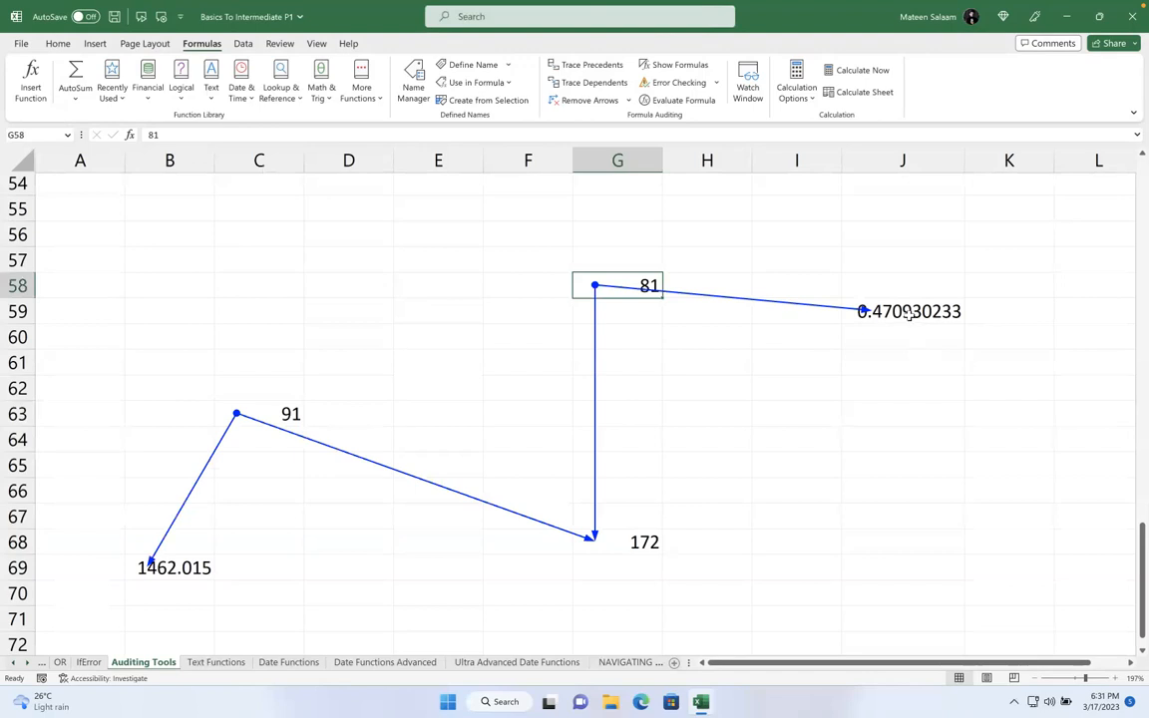
pyautogui.click(863, 310)
pyautogui.click(592, 83)
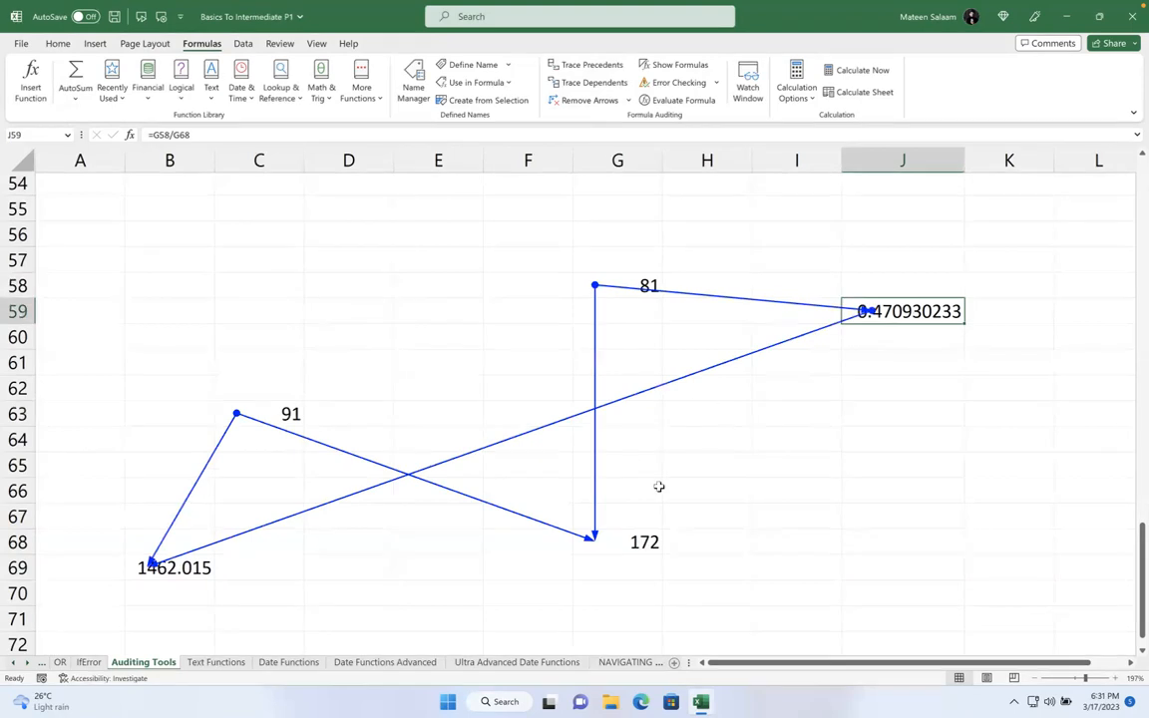
# - Review the arrows by selecting 91, 172, 0.470930233, 1462.015 and 81
pyautogui.click(246, 412)
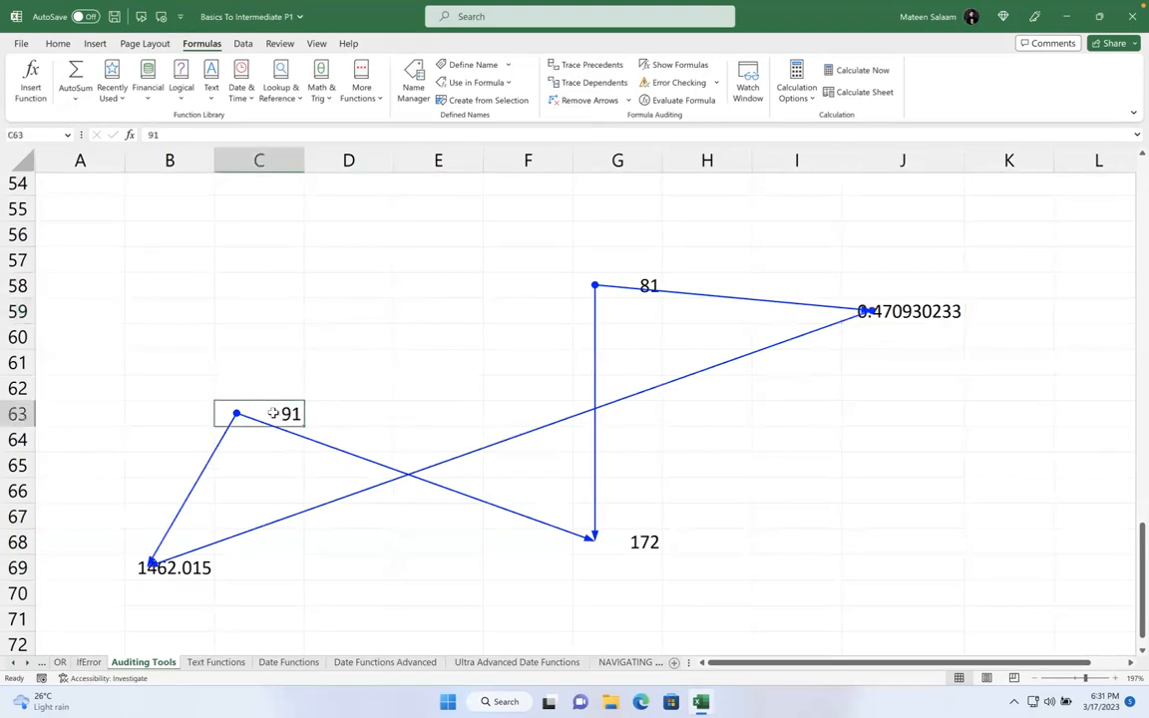
pyautogui.click(182, 540)
pyautogui.click(605, 522)
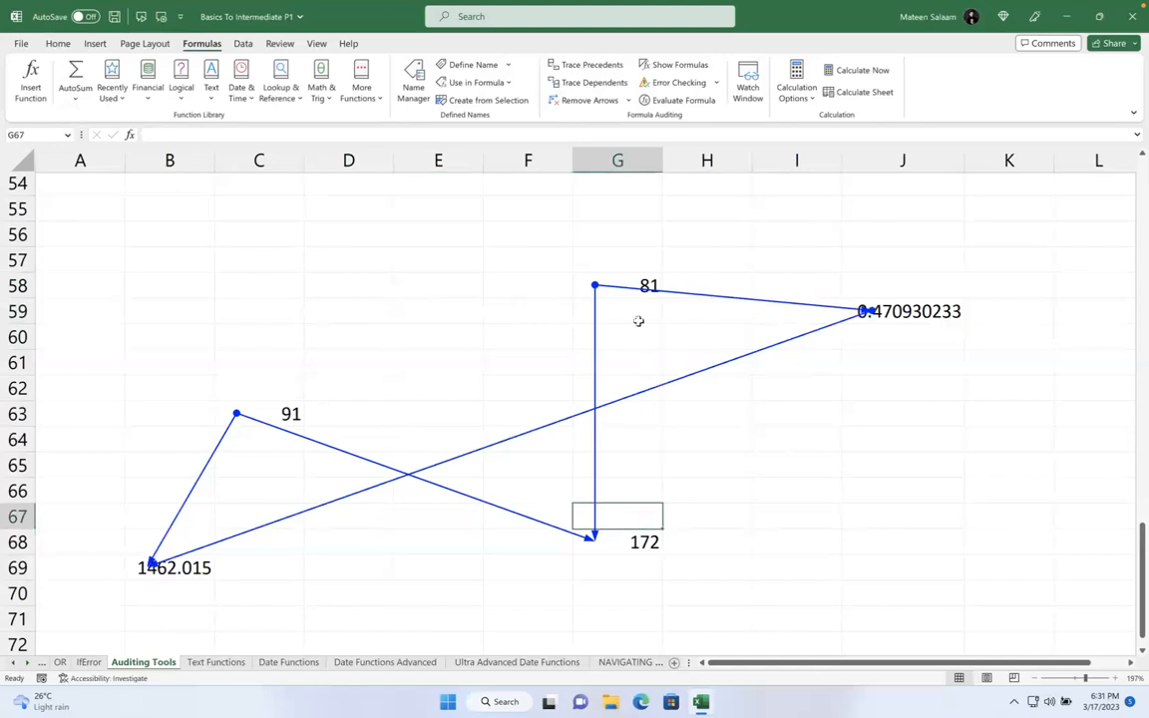
pyautogui.click(616, 542)
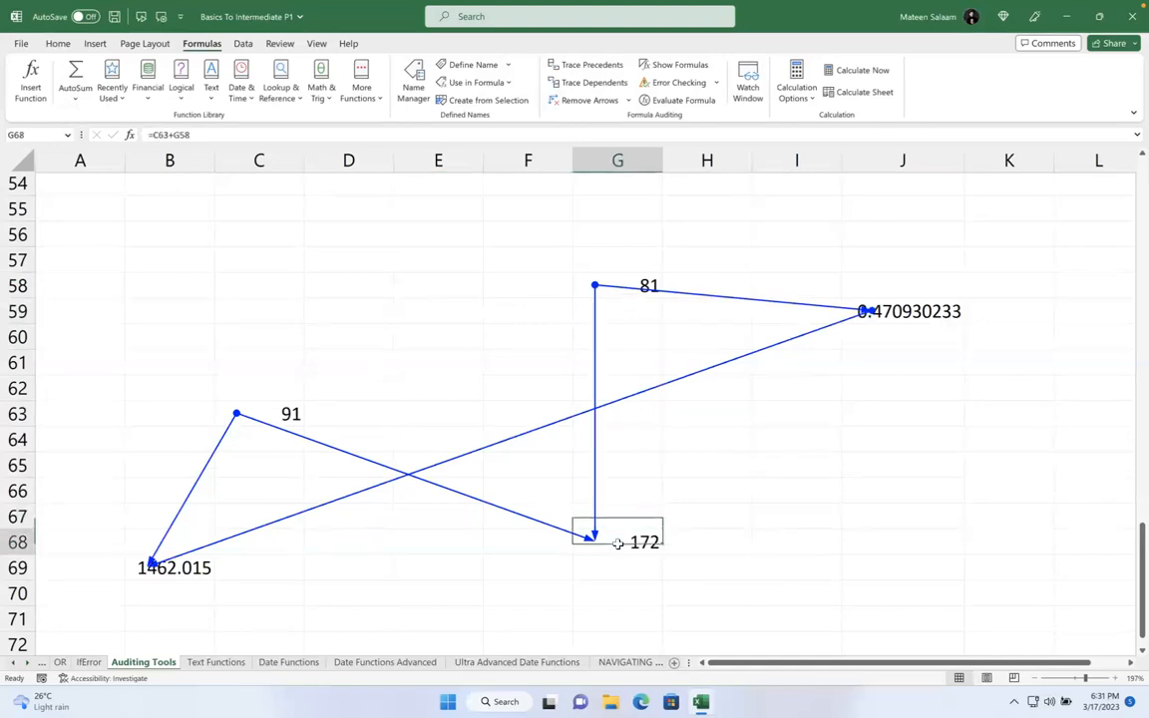
pyautogui.click(918, 300)
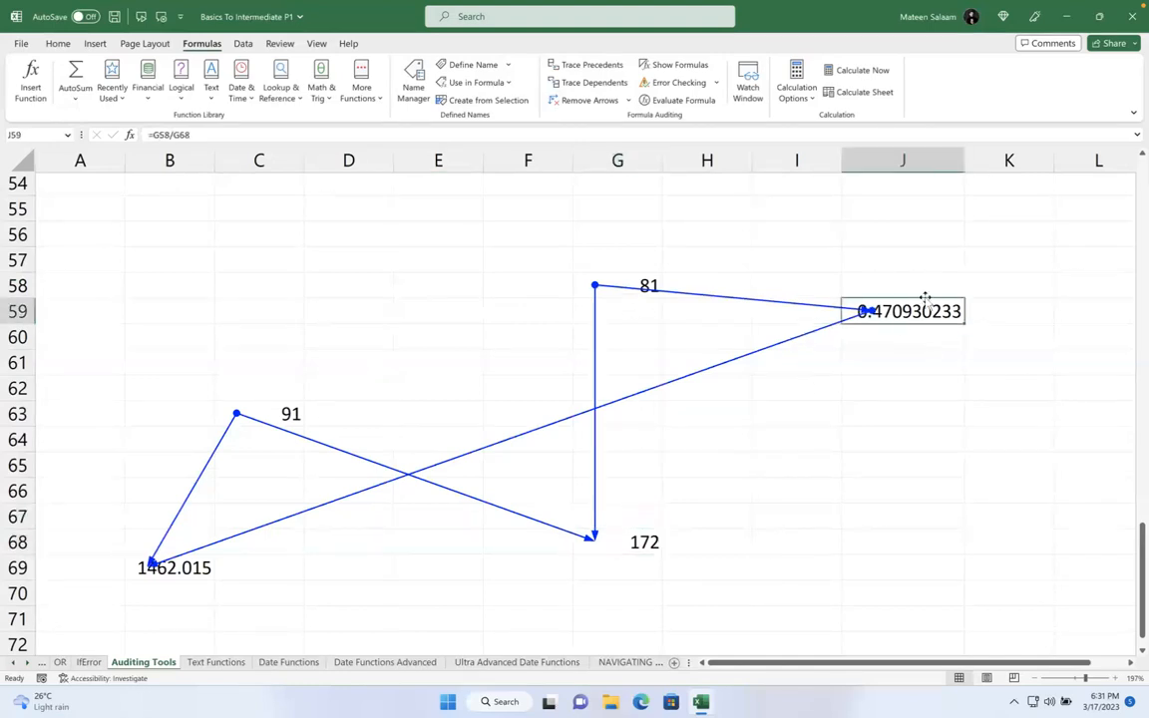
pyautogui.click(149, 567)
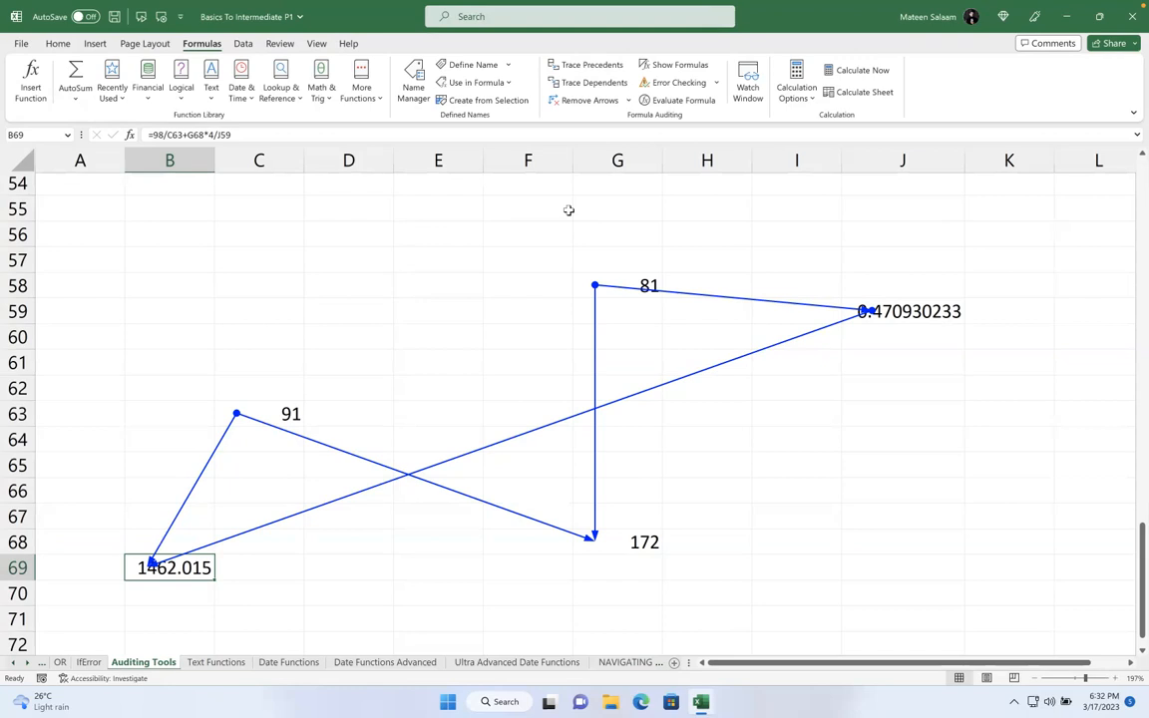
pyautogui.click(612, 283)
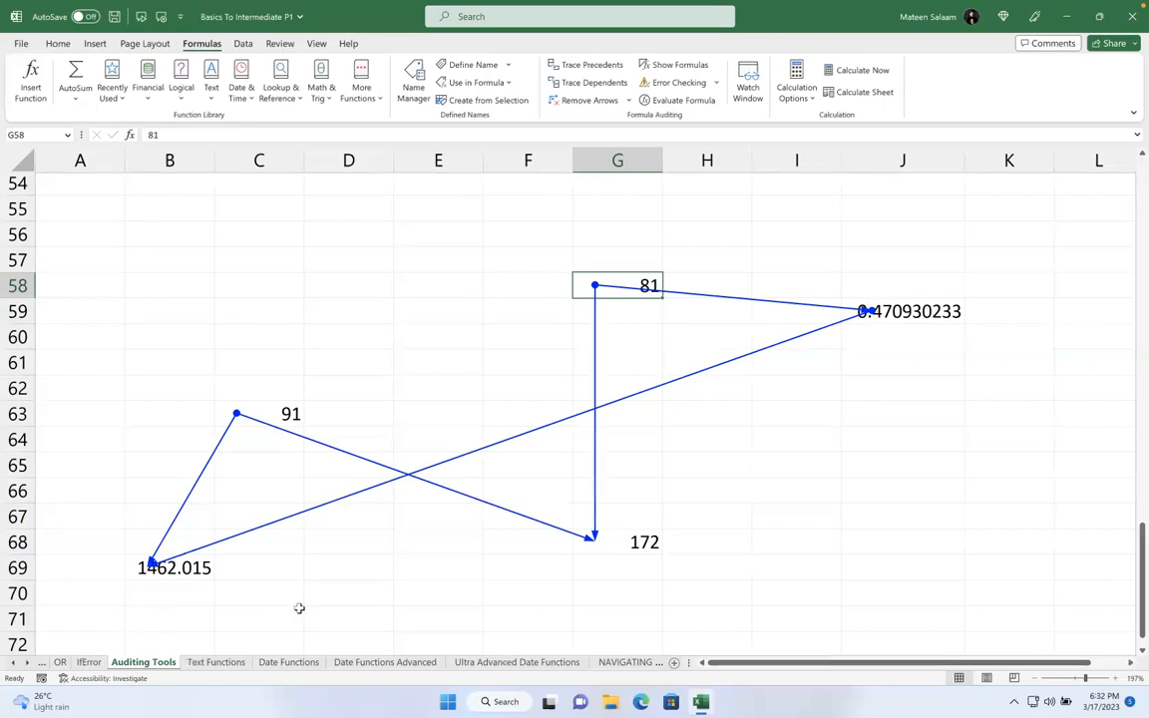
pyautogui.click(510, 413)
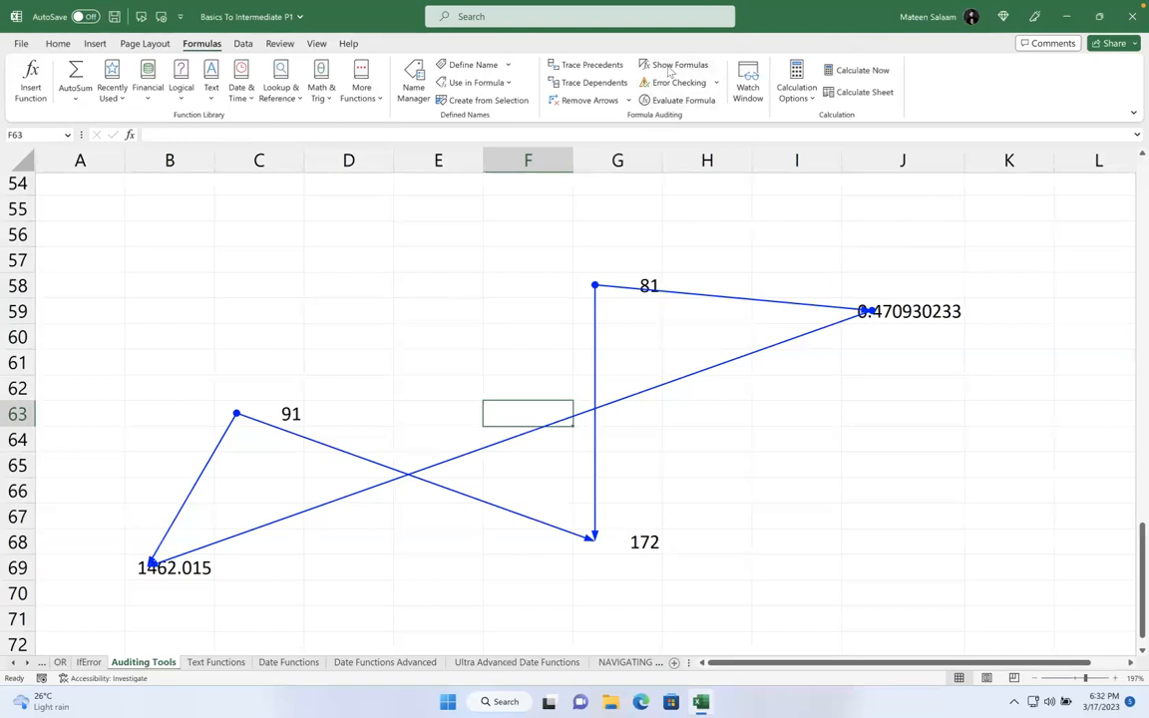
# - At the top of Auditing Tools, toggle Show Formulas to compare formulas with calculated results
pyautogui.scroll(15, 442, 305)
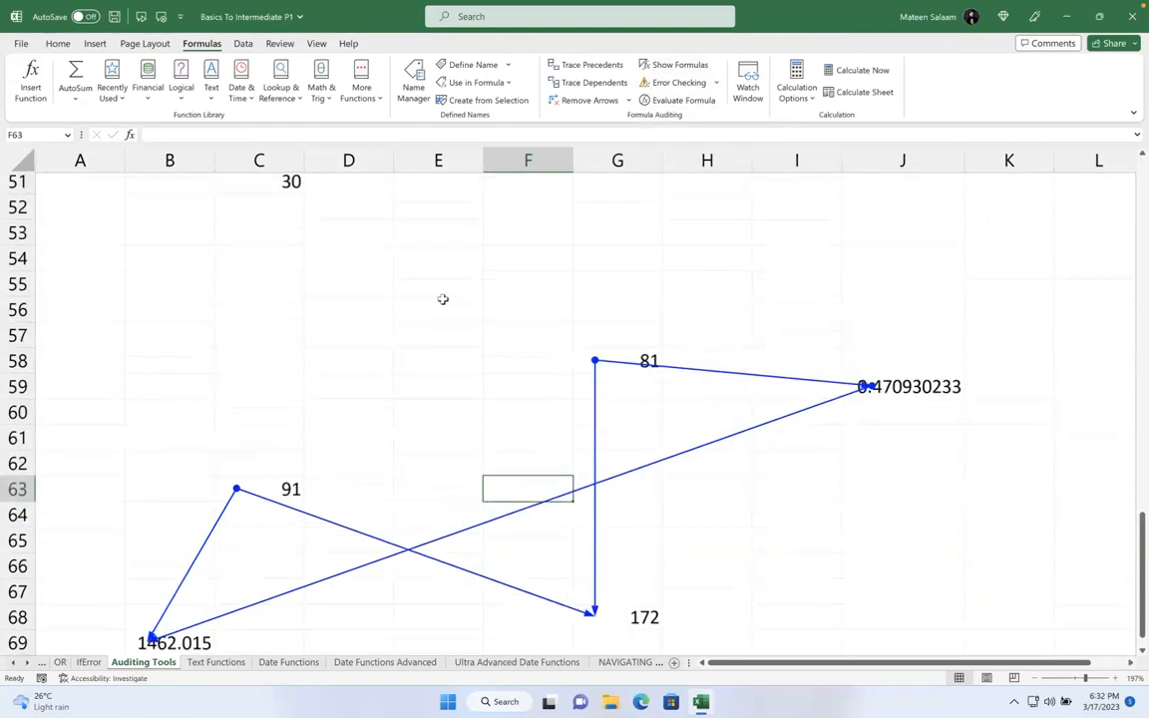
pyautogui.scroll(2, 443, 314)
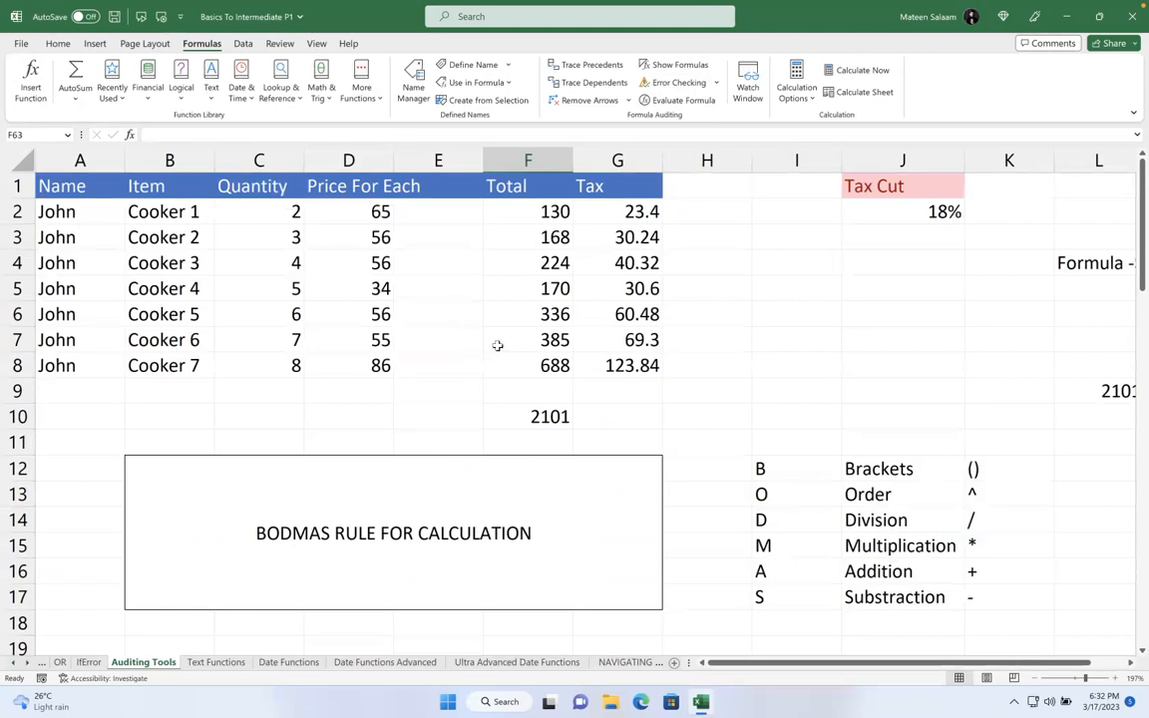
pyautogui.click(661, 67)
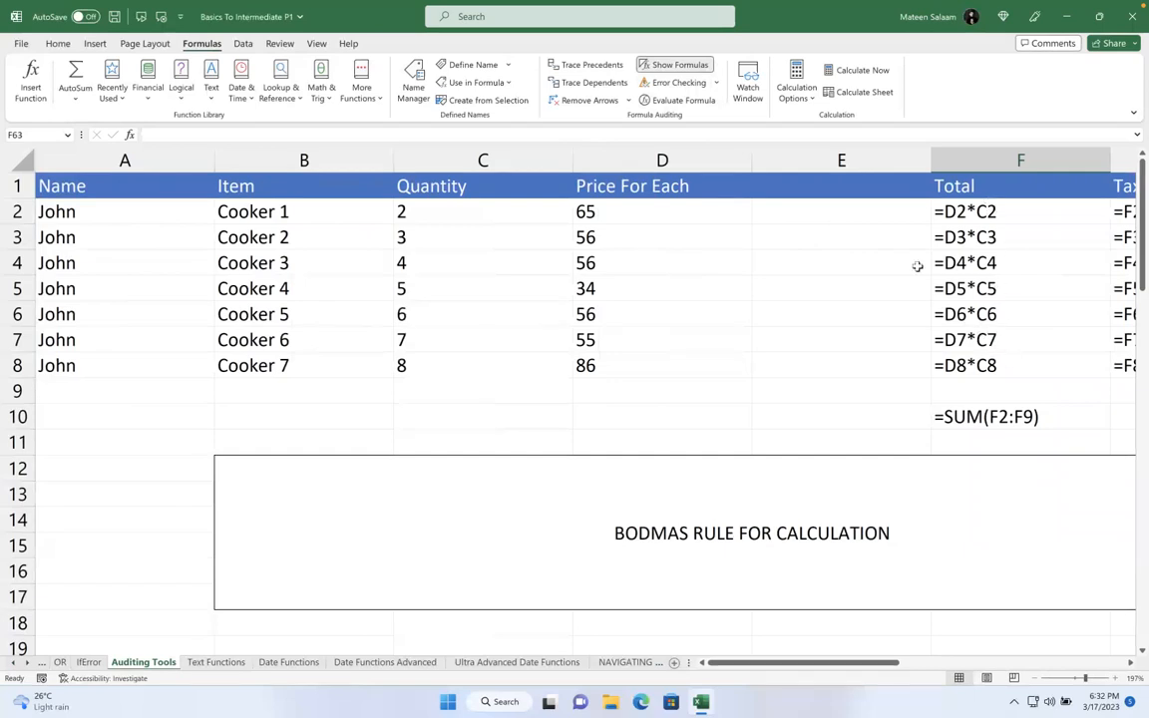
pyautogui.click(660, 67)
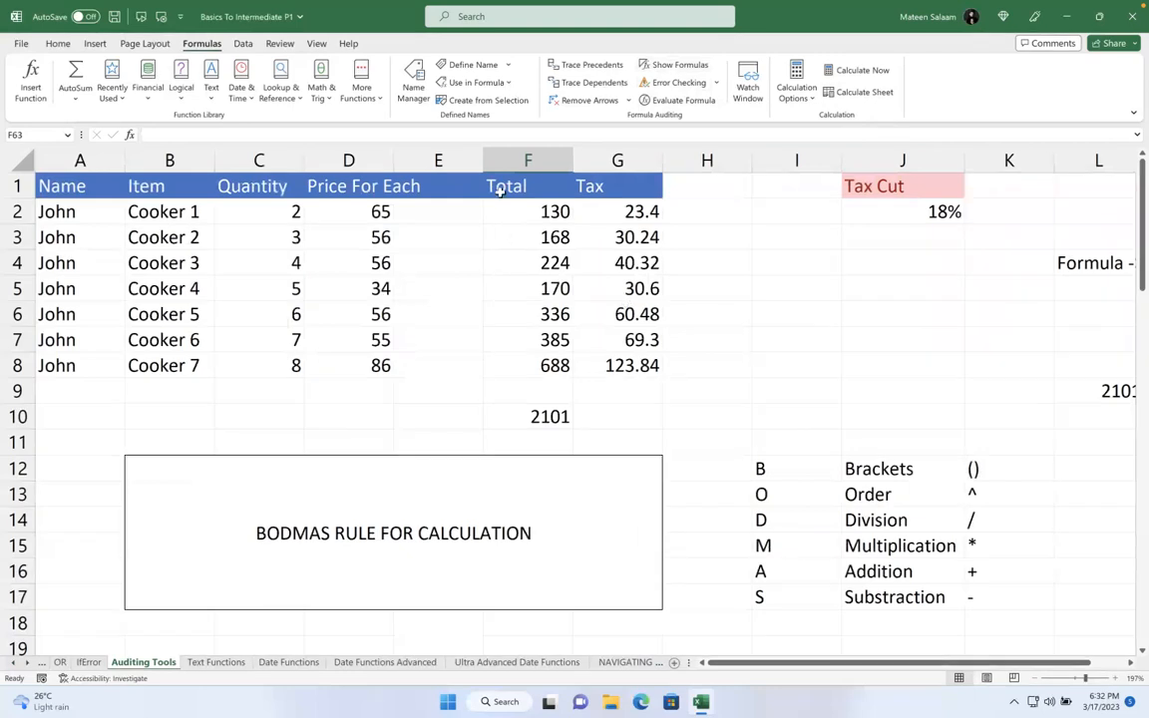
pyautogui.click(663, 65)
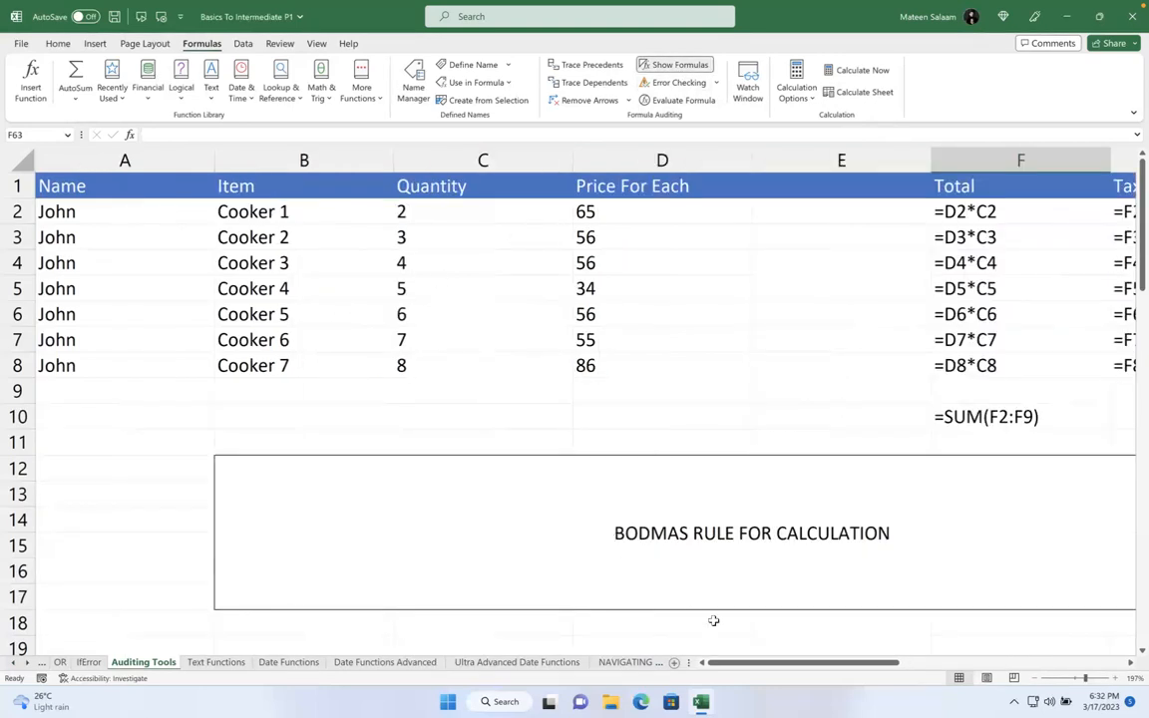
pyautogui.moveTo(770, 663); pyautogui.dragTo(481, 347)
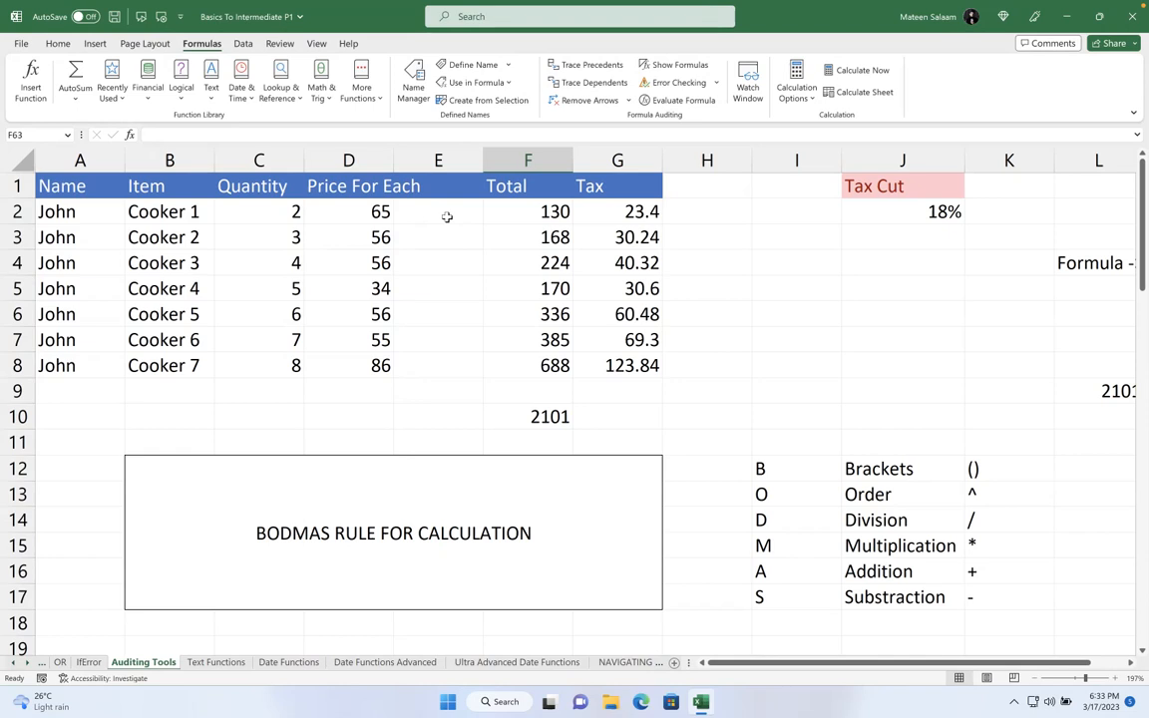
# - On the Text Functions sheet, clear the Trim–Len results and the row 16 formula texts
pyautogui.click(236, 666)
pyautogui.scroll(7, 439, 479)
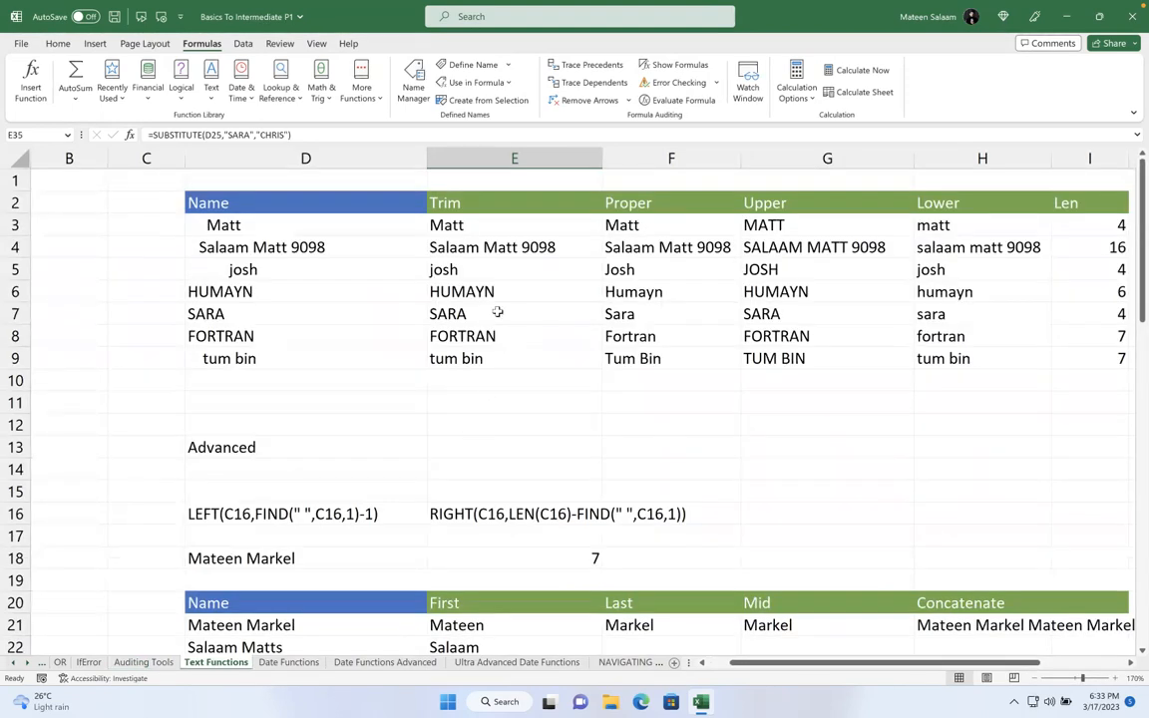
pyautogui.moveTo(454, 226); pyautogui.dragTo(1060, 357)
pyautogui.press('Delete')
pyautogui.moveTo(211, 515); pyautogui.dragTo(690, 491)
pyautogui.press('Delete')
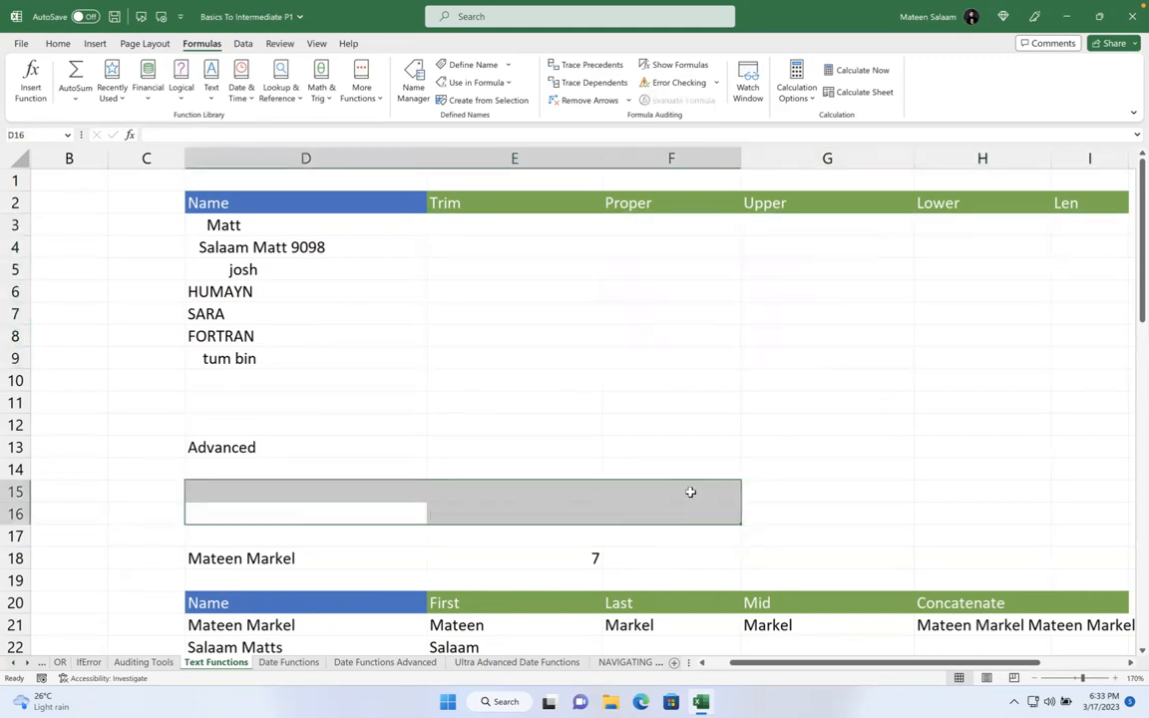
# - Clear the First, Last, Mid and Concatenate results and the leftover row 18 name and count
pyautogui.click(600, 428)
pyautogui.scroll(-5, 599, 429)
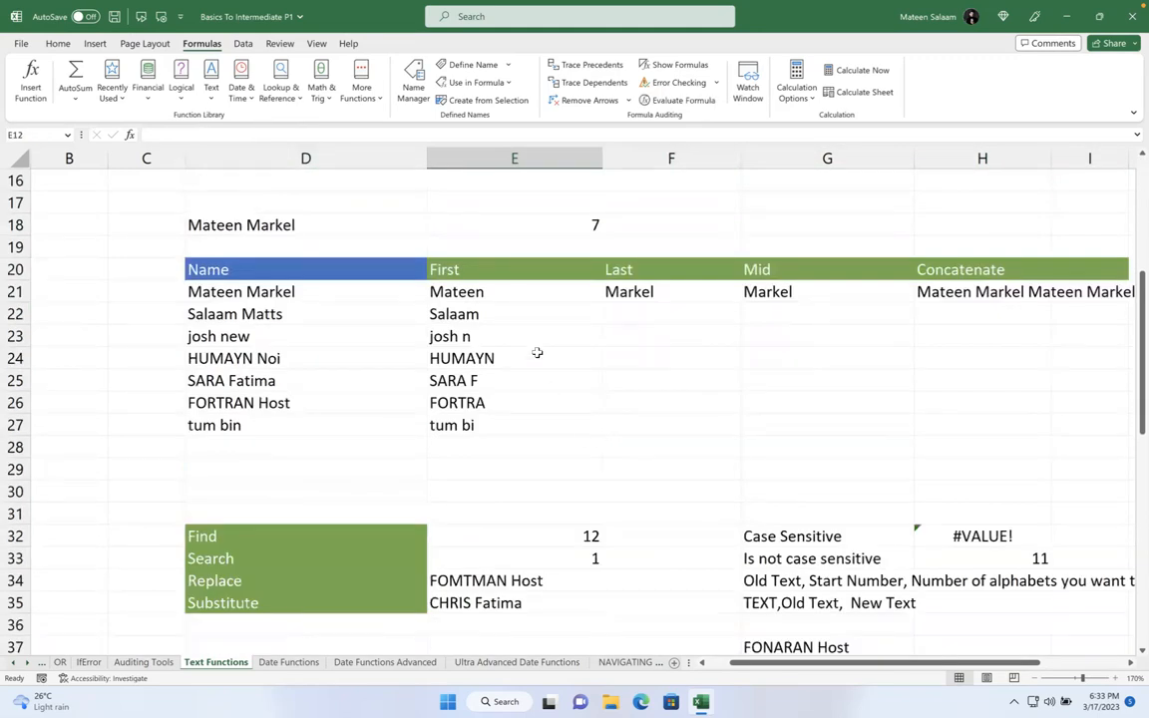
pyautogui.moveTo(511, 293); pyautogui.dragTo(1122, 431)
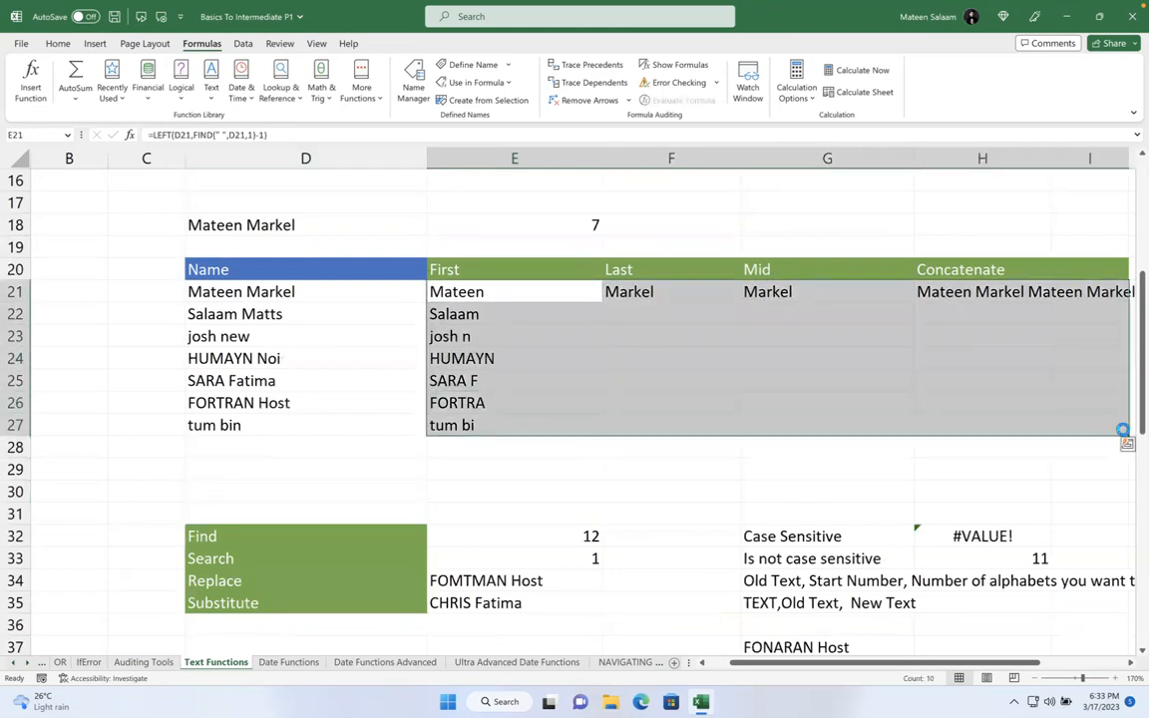
pyautogui.press('Delete')
pyautogui.click(1056, 351)
pyautogui.scroll(7, 683, 351)
pyautogui.hscroll(-1, 682, 351)
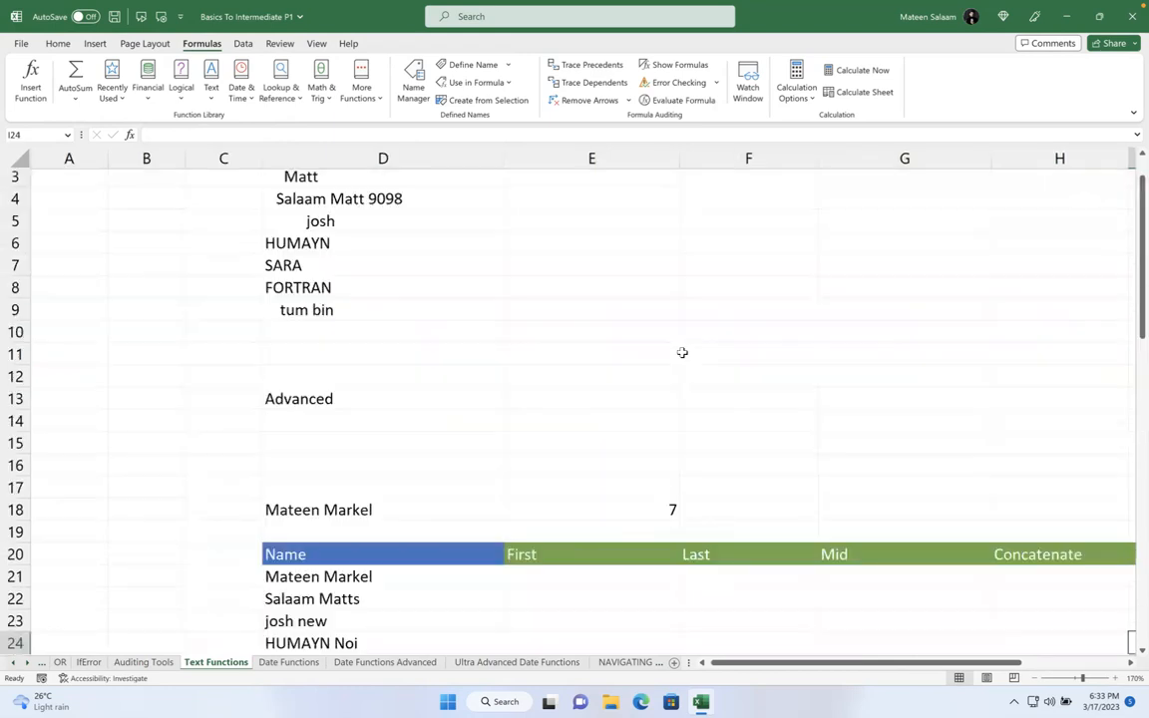
pyautogui.scroll(1, 683, 352)
pyautogui.hscroll(2, 682, 352)
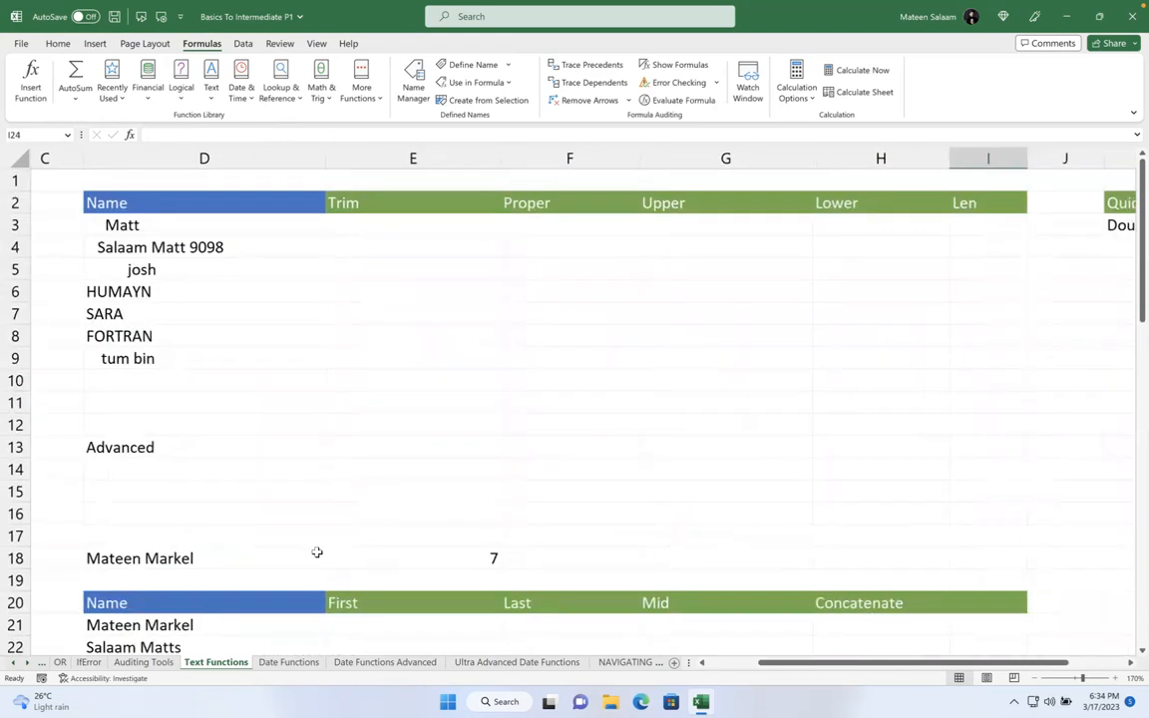
pyautogui.moveTo(316, 552); pyautogui.dragTo(436, 558)
pyautogui.press('Delete')
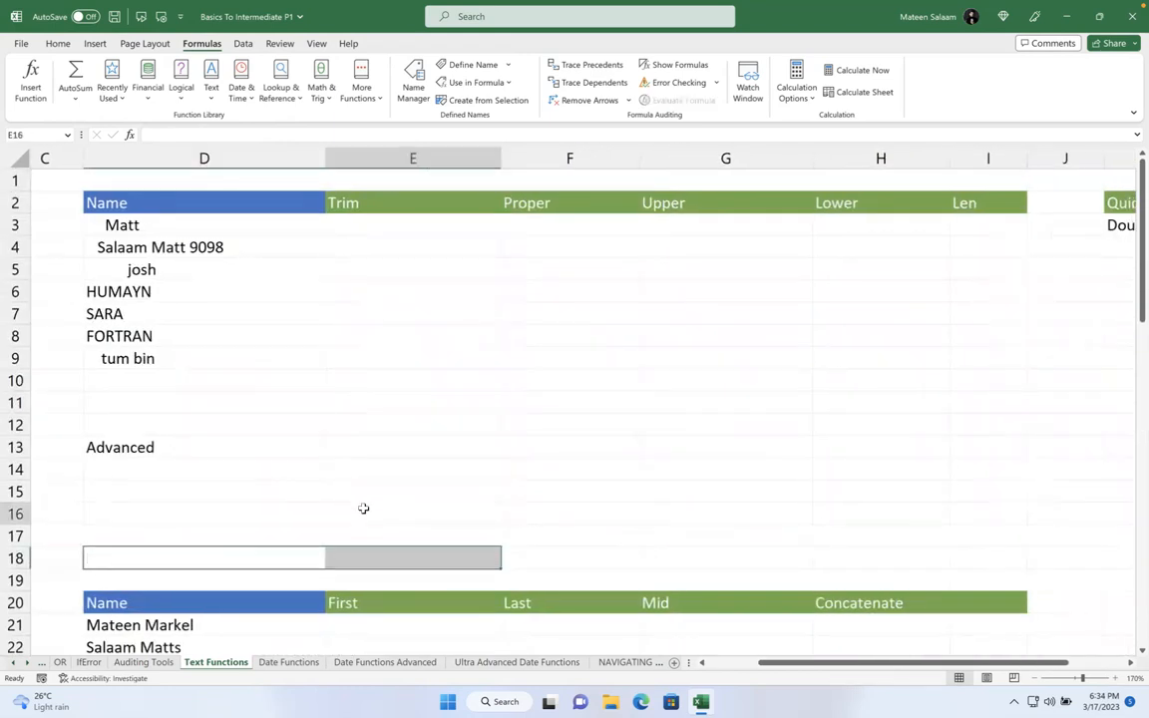
pyautogui.click(361, 509)
# - Point out the empty first cells of the Trim, Proper, Upper, Lower and Len columns
pyautogui.click(400, 221)
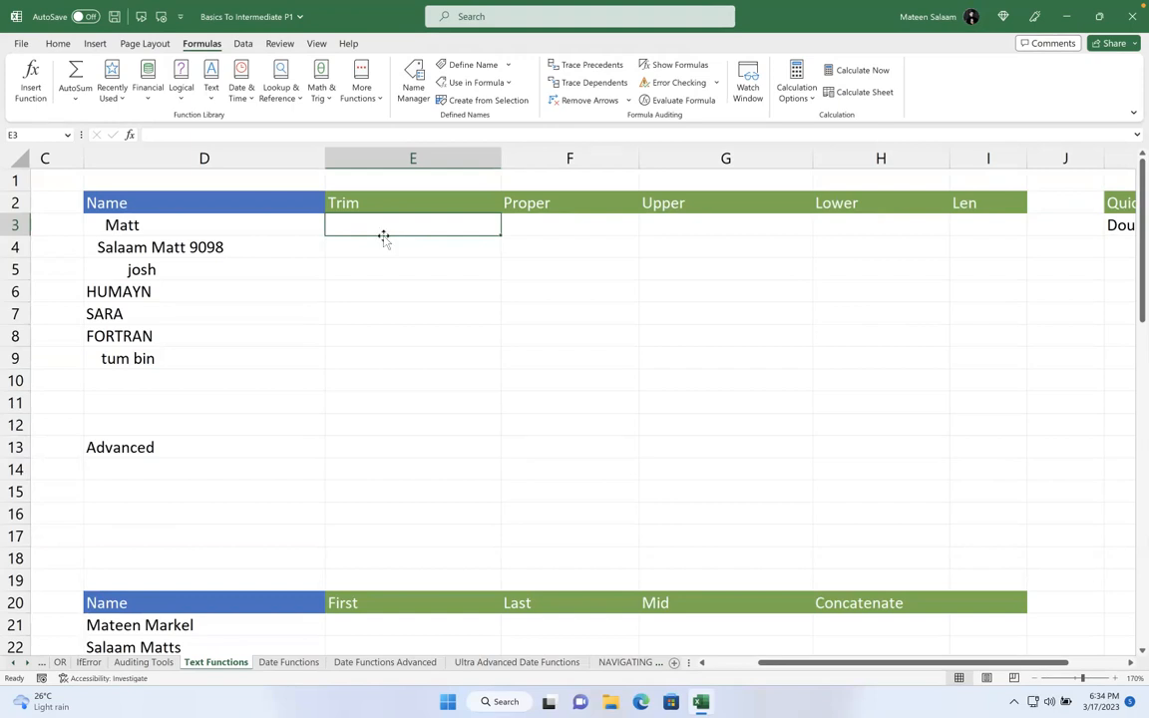
pyautogui.click(592, 223)
pyautogui.click(663, 223)
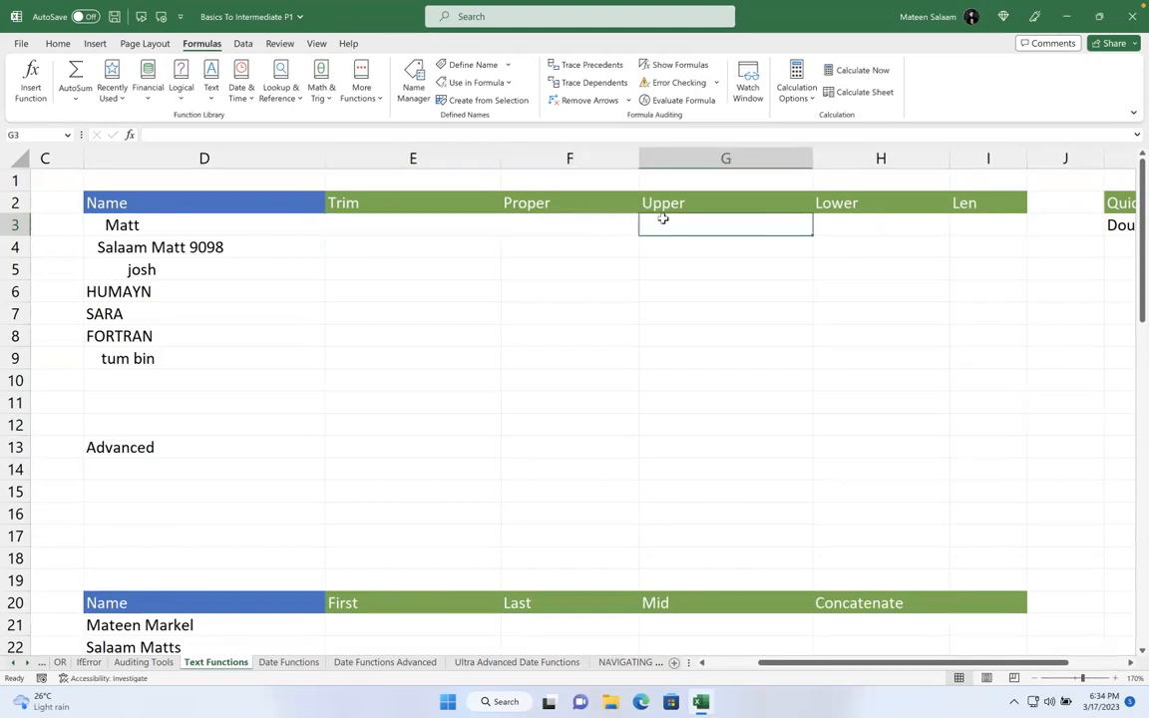
pyautogui.click(857, 224)
pyautogui.click(976, 221)
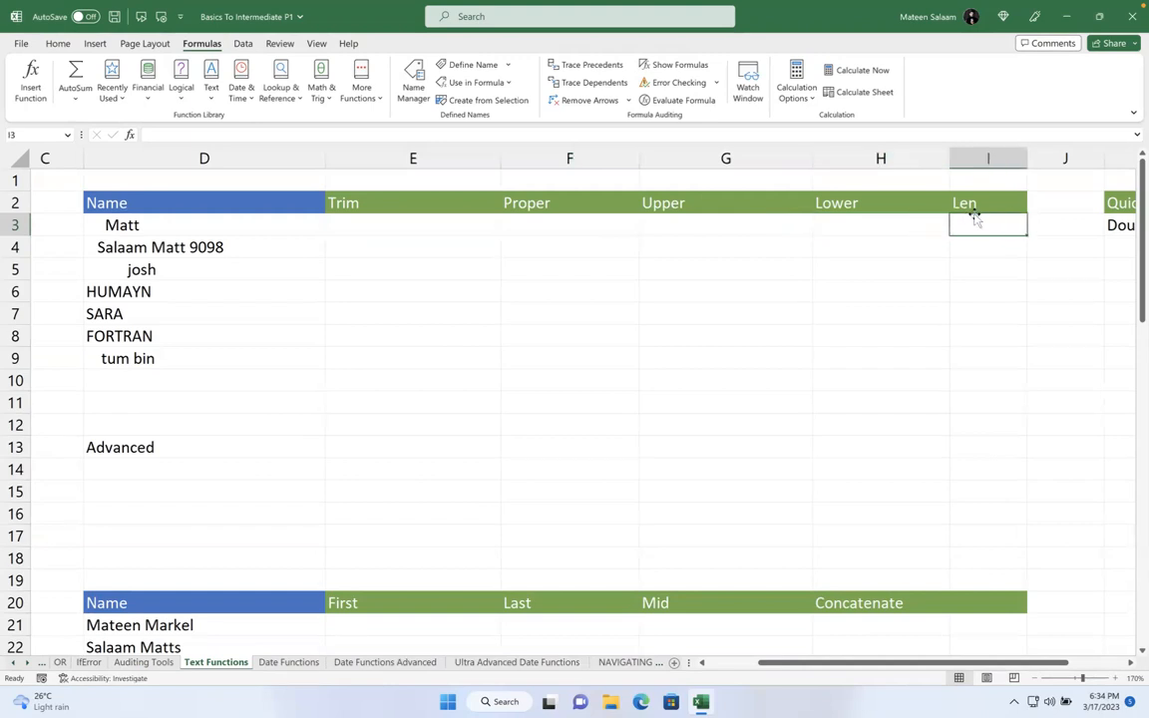
pyautogui.click(354, 225)
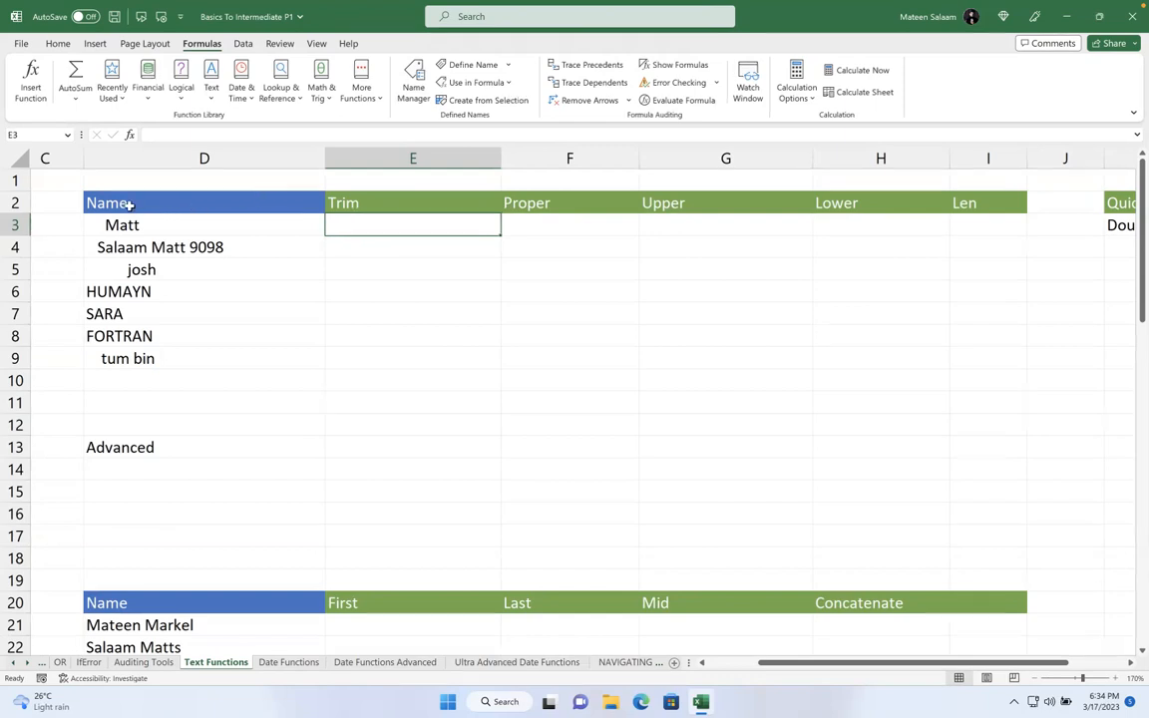
# - Open cell D3 in edit mode to show the leading spaces before the name
pyautogui.moveTo(147, 224); pyautogui.dragTo(176, 351)
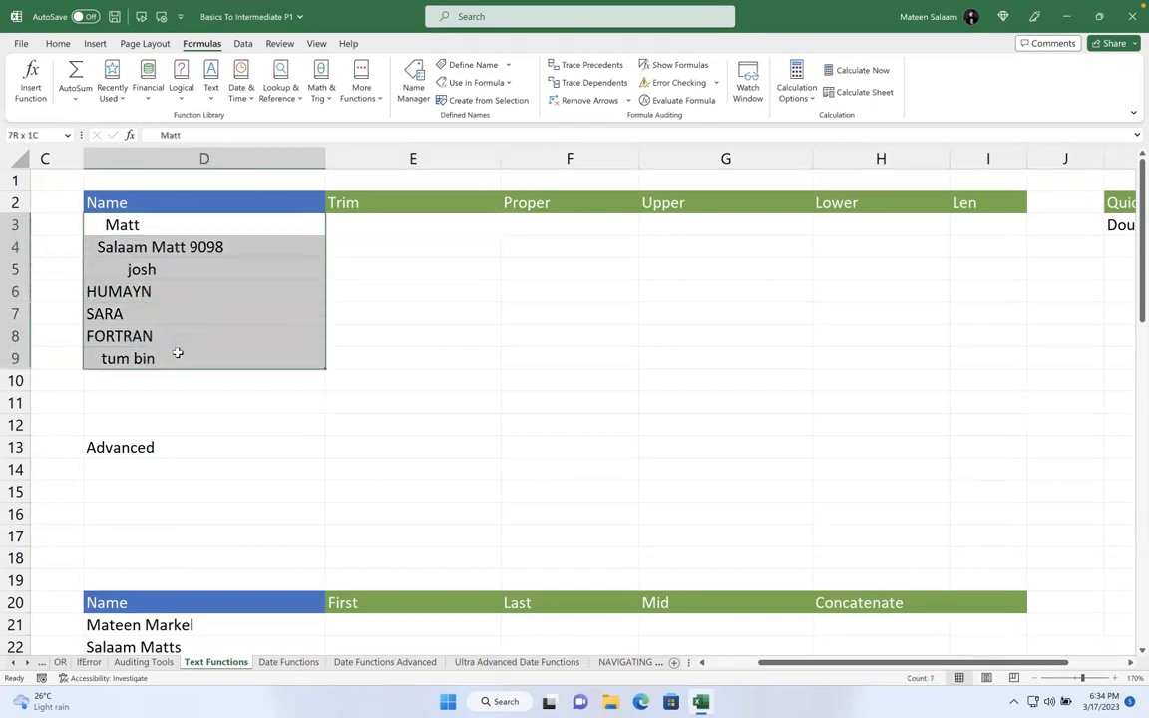
pyautogui.doubleClick(147, 224)
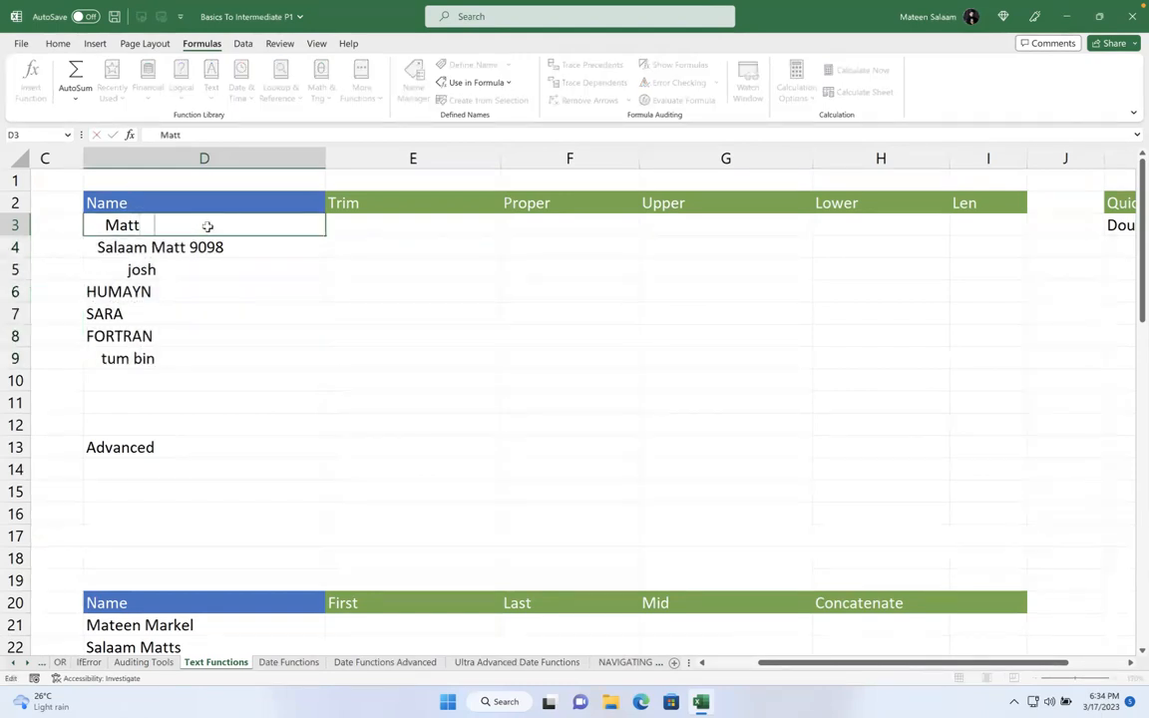
pyautogui.press('Left')
pyautogui.press('Left')
pyautogui.press('Left')
pyautogui.press('Left')
pyautogui.press('Left')
pyautogui.press('Right')
pyautogui.press('Right')
pyautogui.press('Right')
pyautogui.press('Right')
# - Enter =TRIM(D3) in cell E3
pyautogui.click(438, 227)
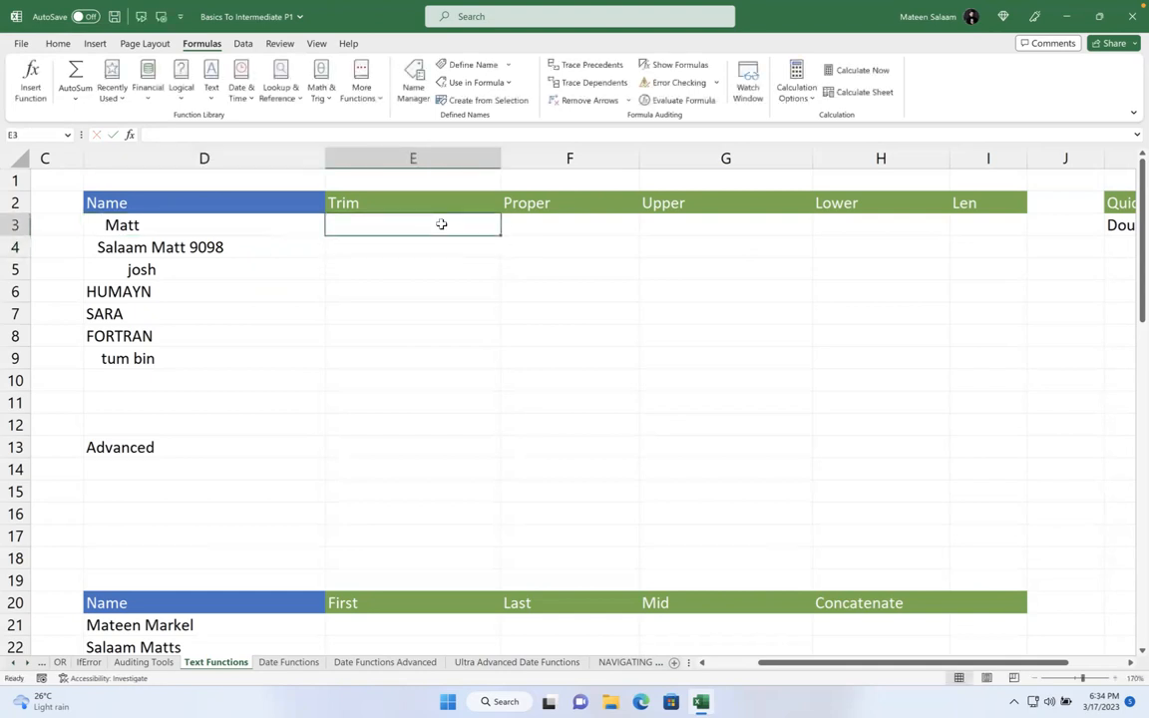
pyautogui.write('=')
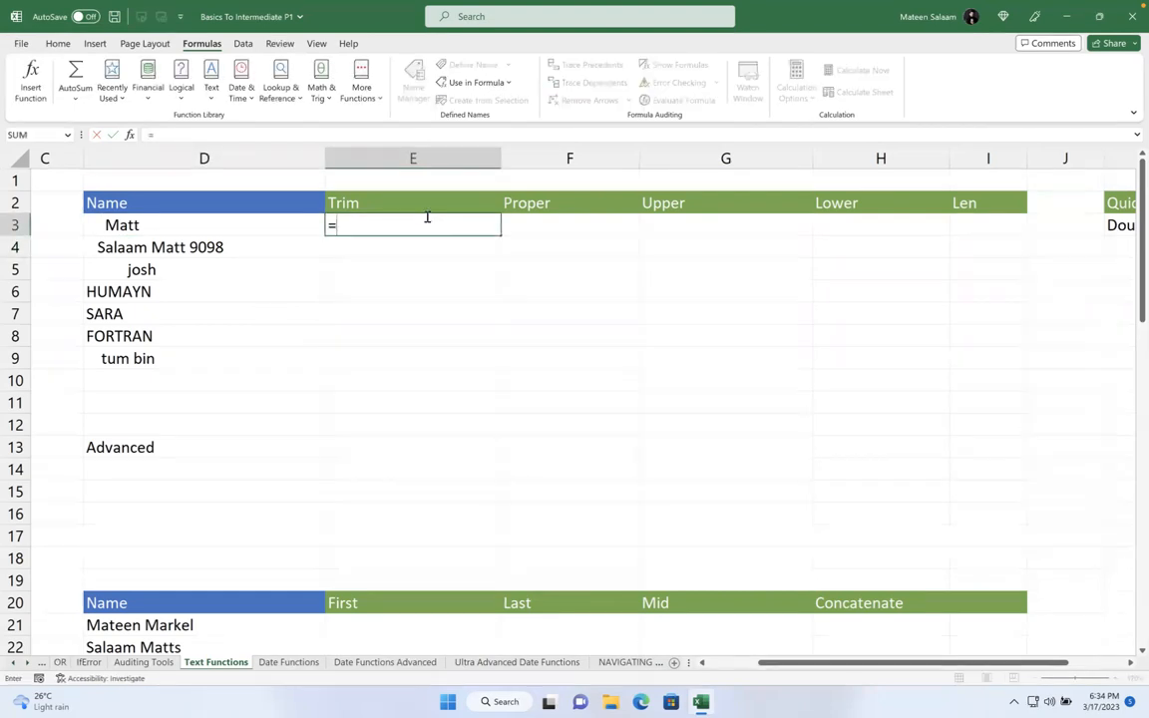
pyautogui.write('trim')
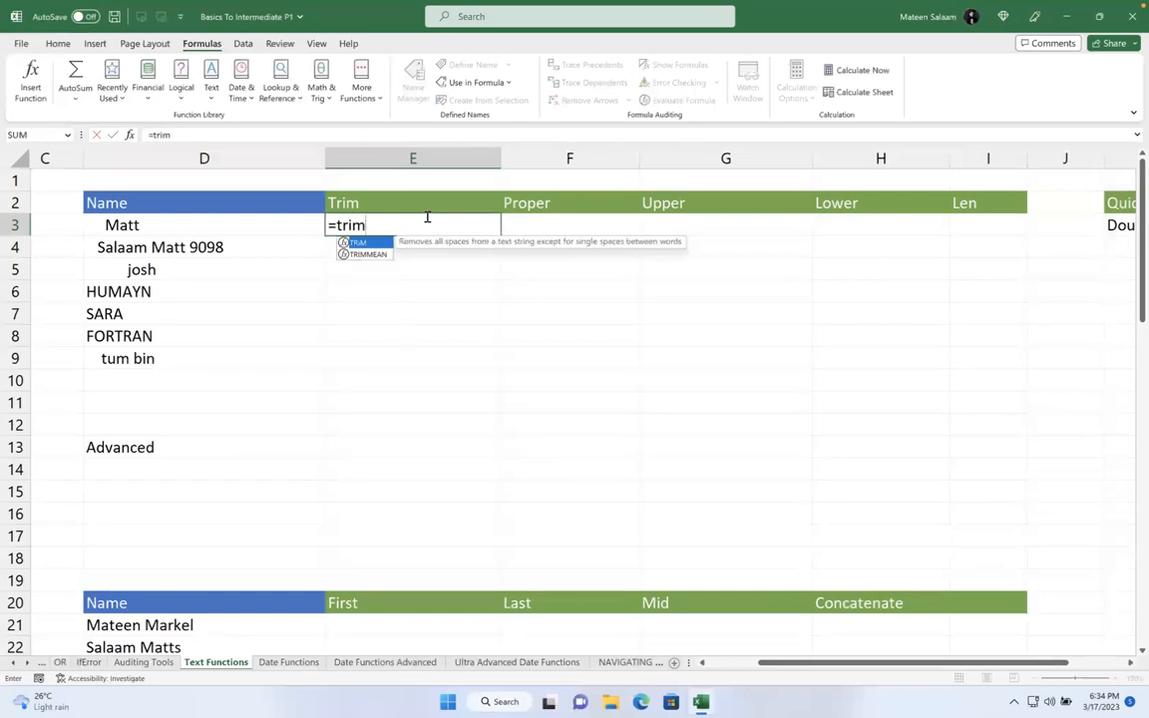
pyautogui.press('Tab')
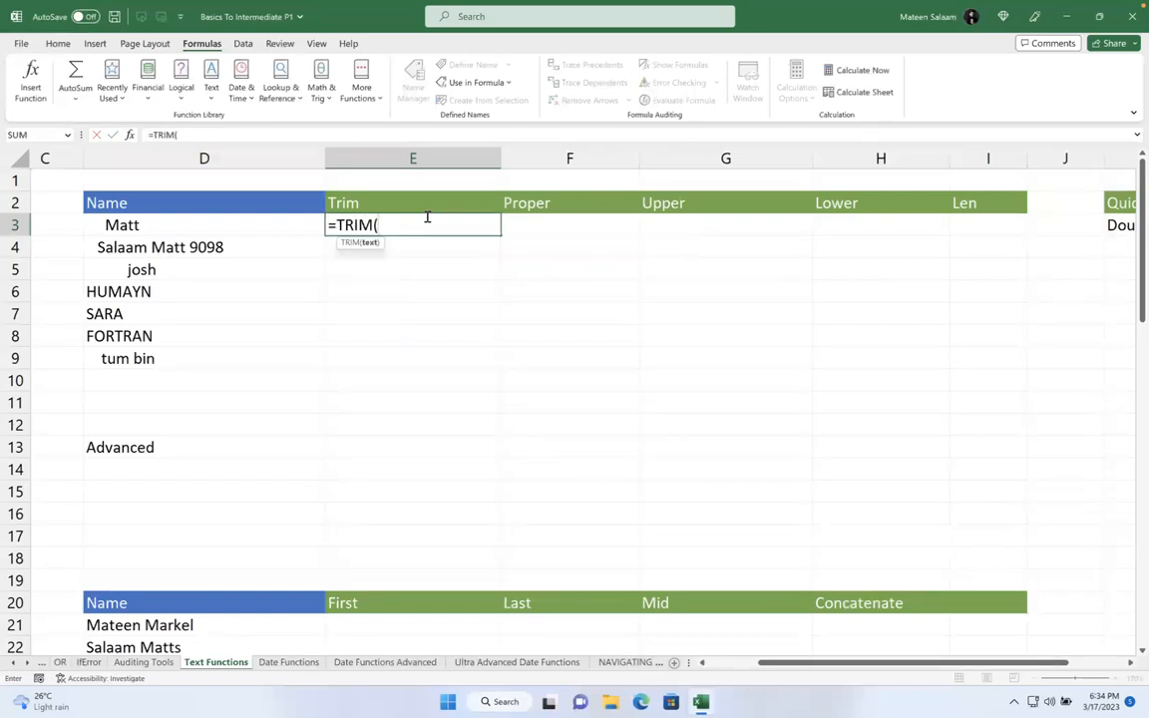
pyautogui.click(200, 221)
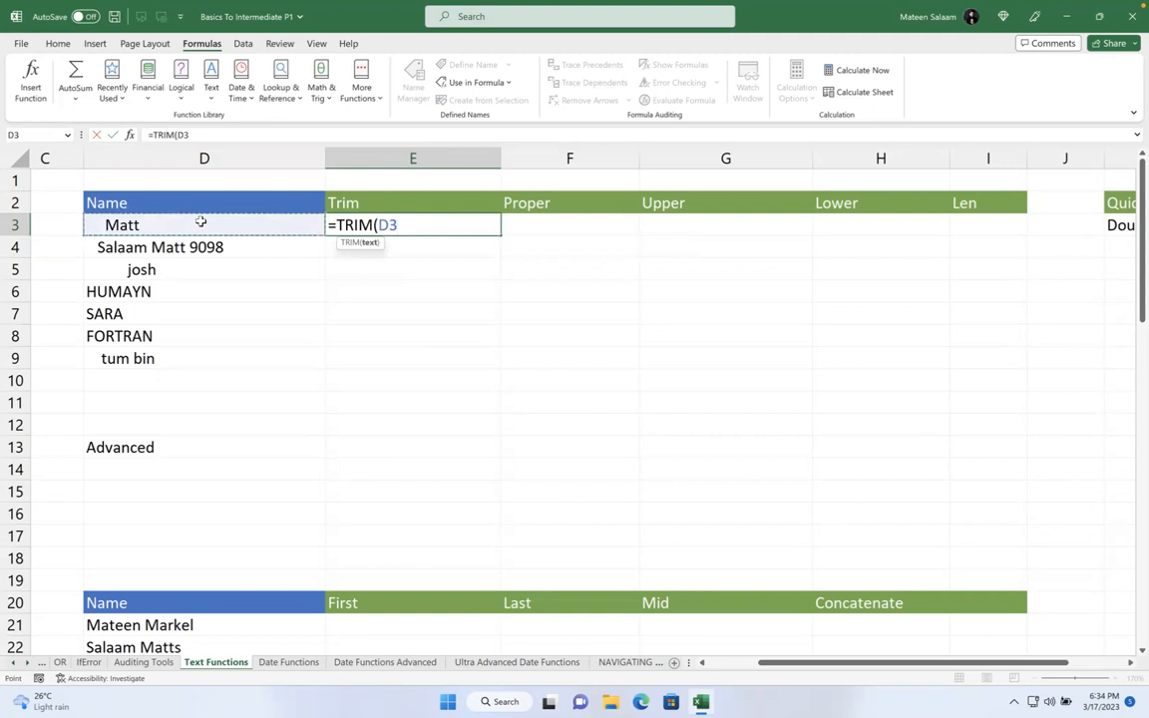
pyautogui.write(')')
pyautogui.press('Return')
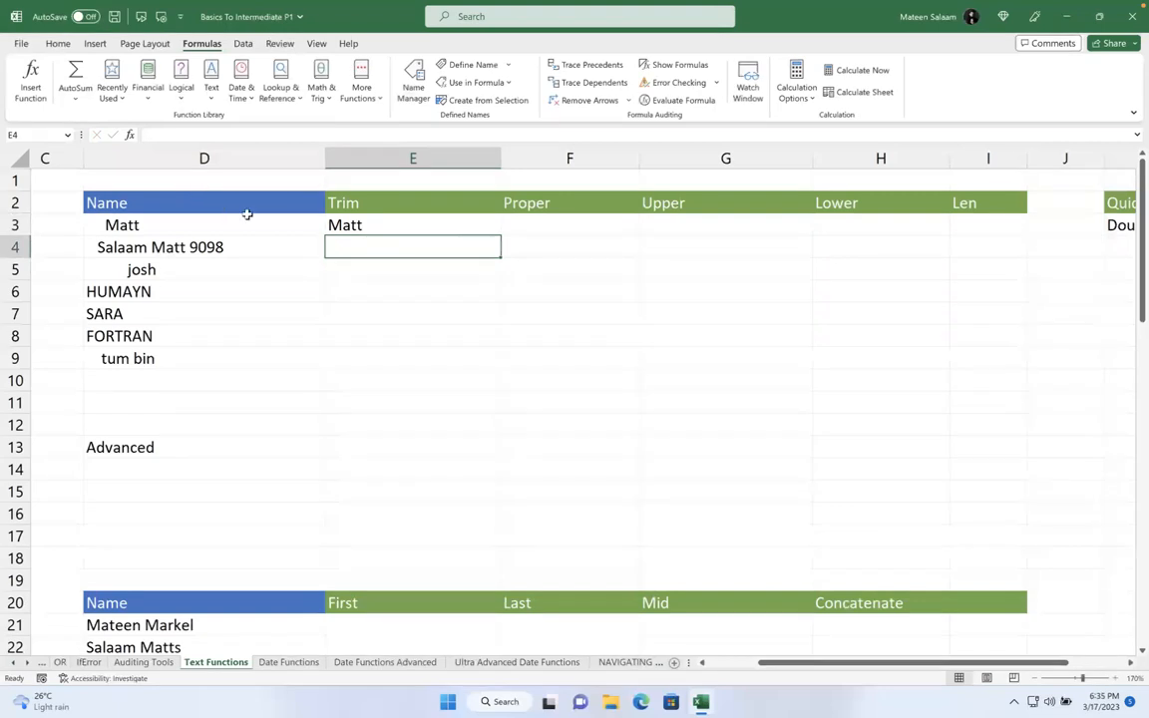
# - Re-enter =TRIM(D3) in E3, fixing the typo, and fill it down through E9
pyautogui.click(364, 229)
pyautogui.write('=')
pyautogui.write('trin')
pyautogui.press('BackSpace')
pyautogui.press('Tab')
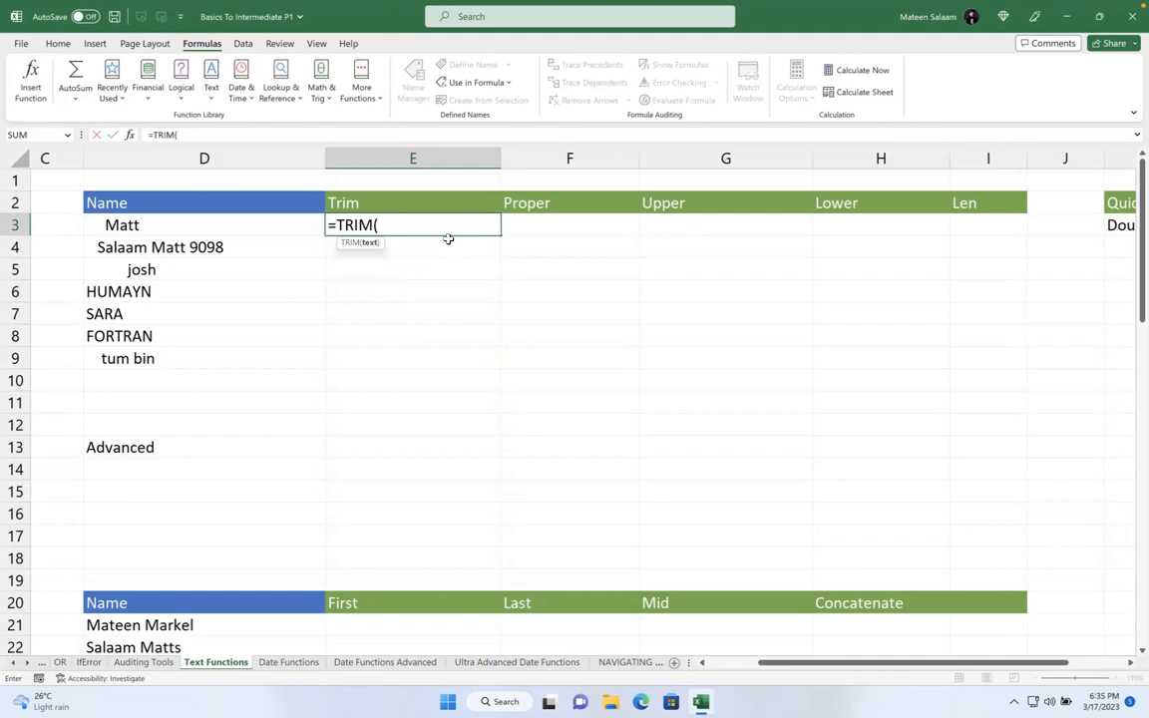
pyautogui.click(256, 224)
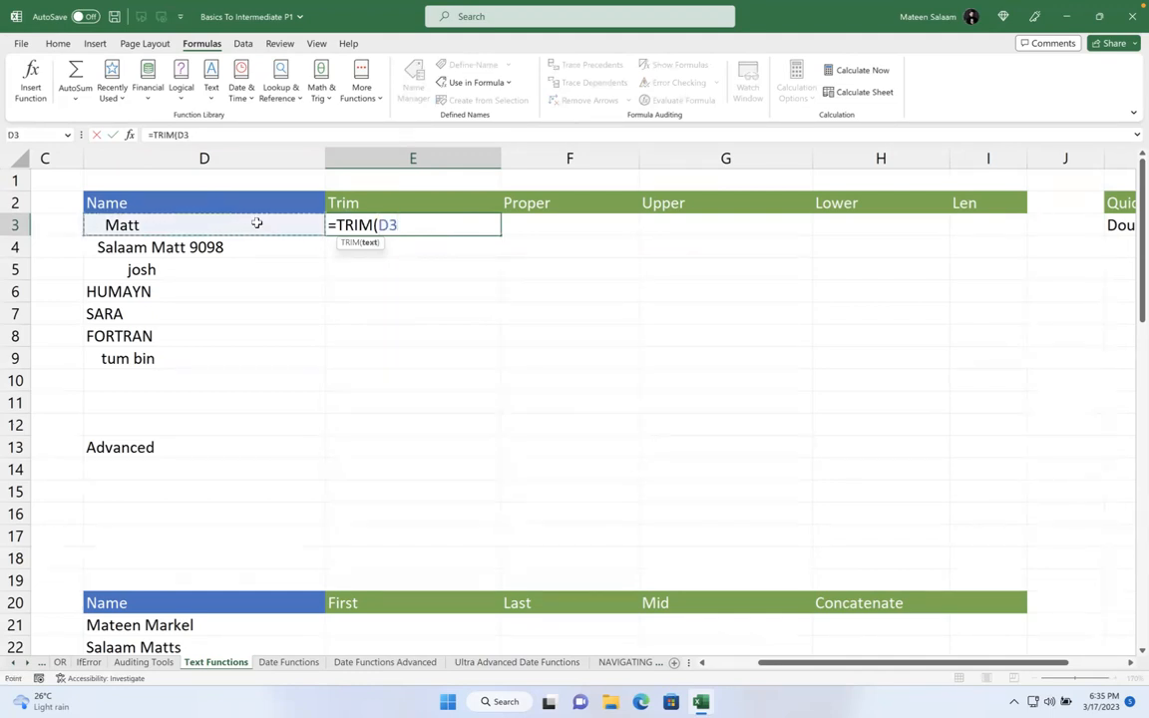
pyautogui.write(')')
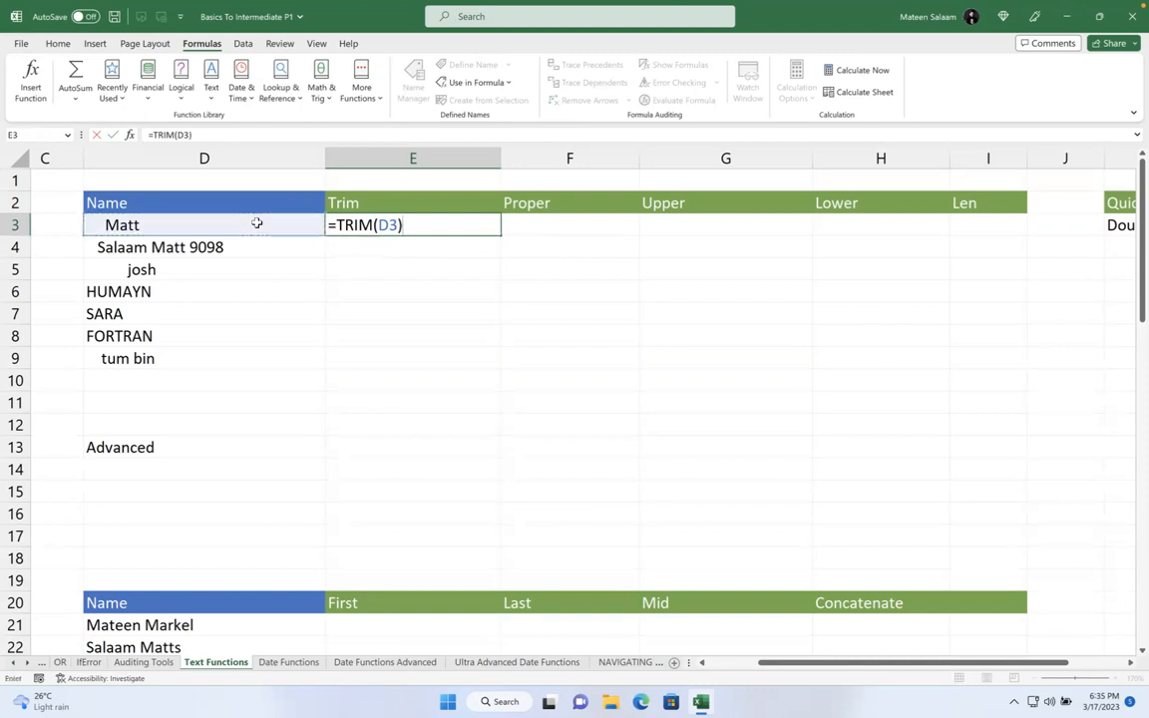
pyautogui.press('Return')
pyautogui.click(356, 225)
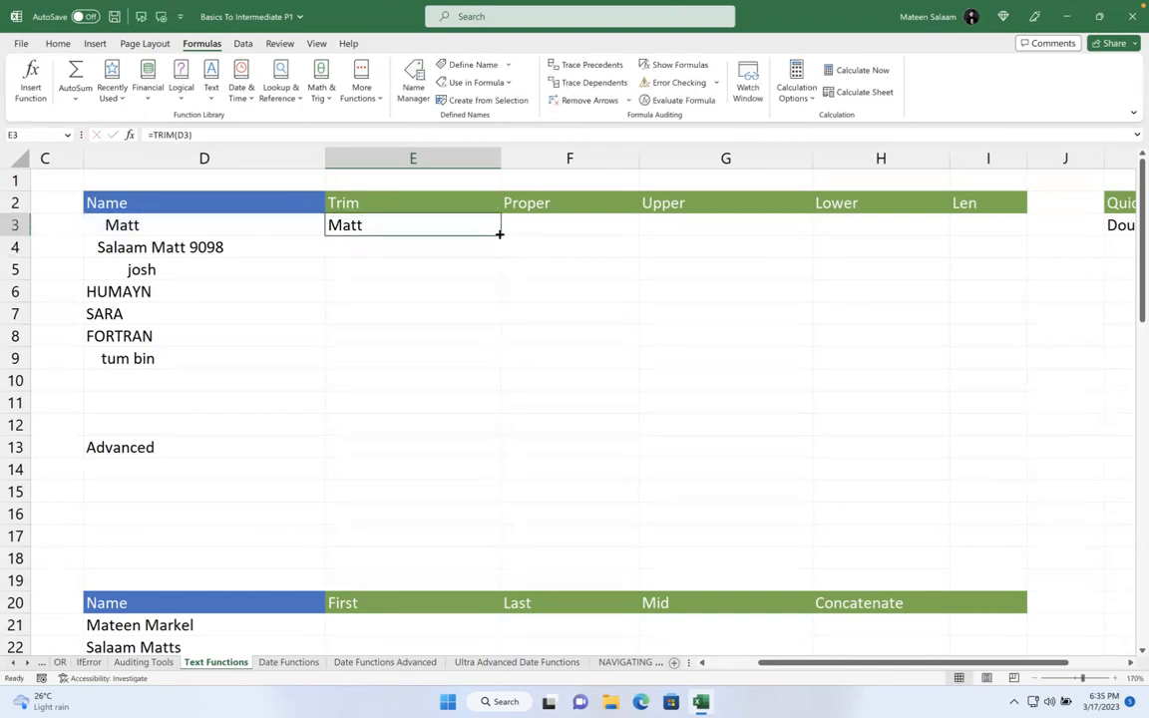
pyautogui.moveTo(498, 233); pyautogui.dragTo(488, 367)
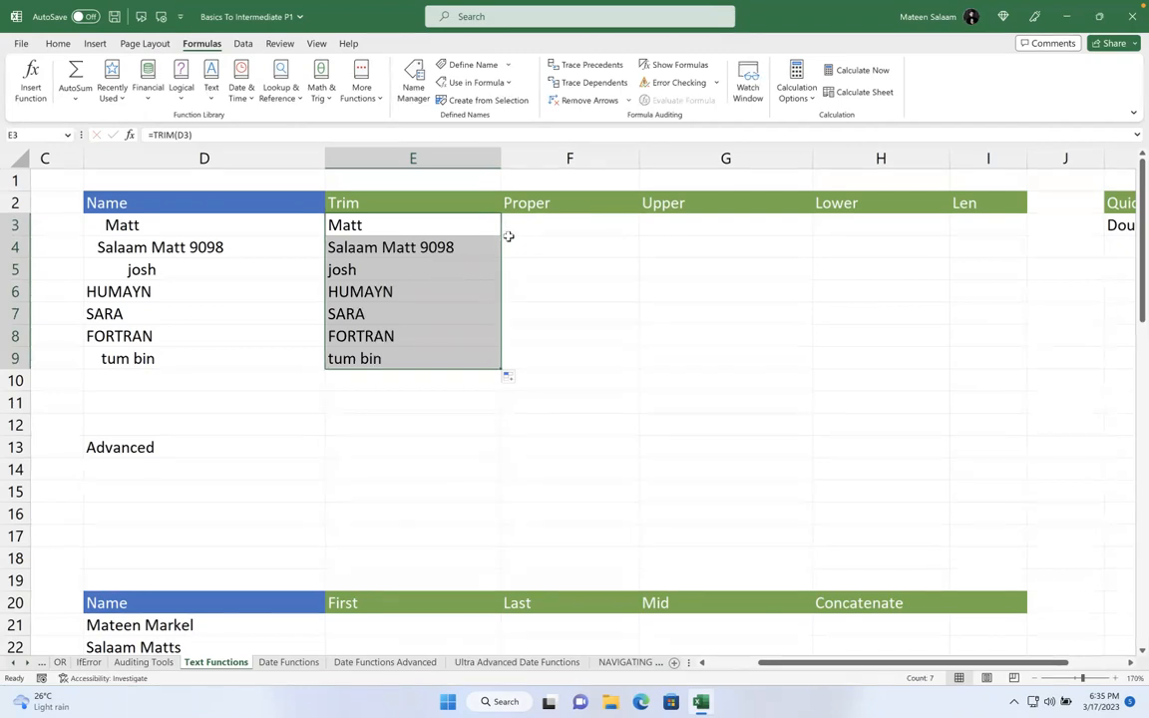
pyautogui.click(551, 229)
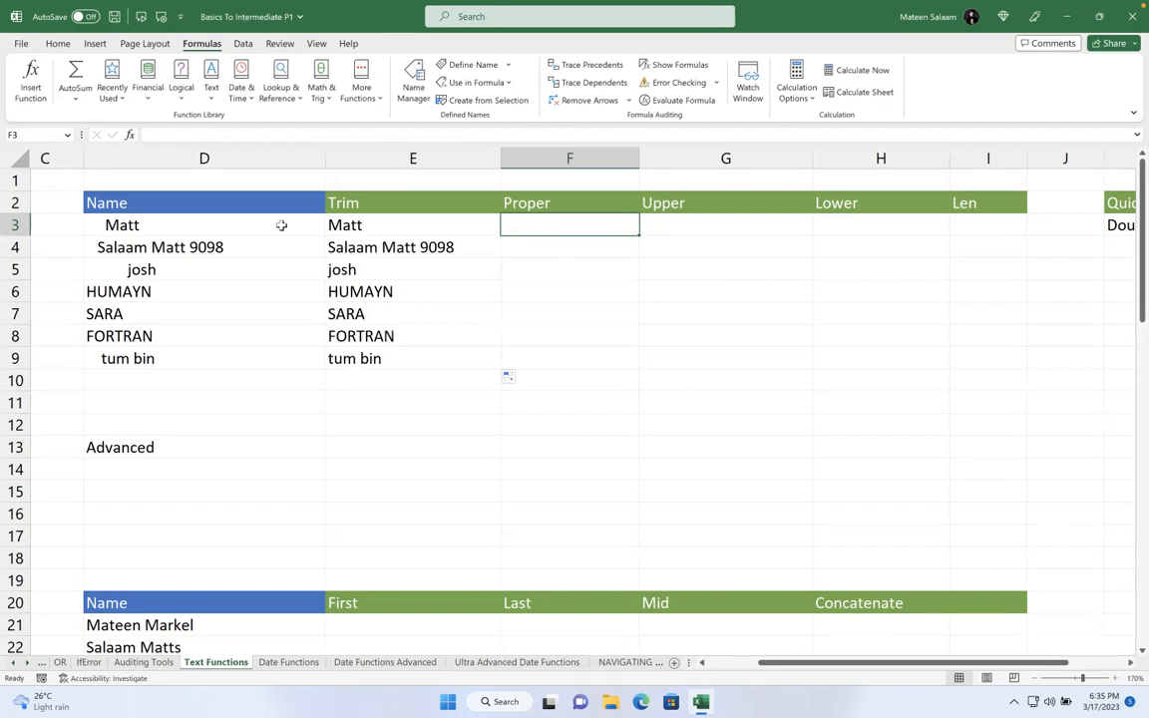
pyautogui.click(378, 420)
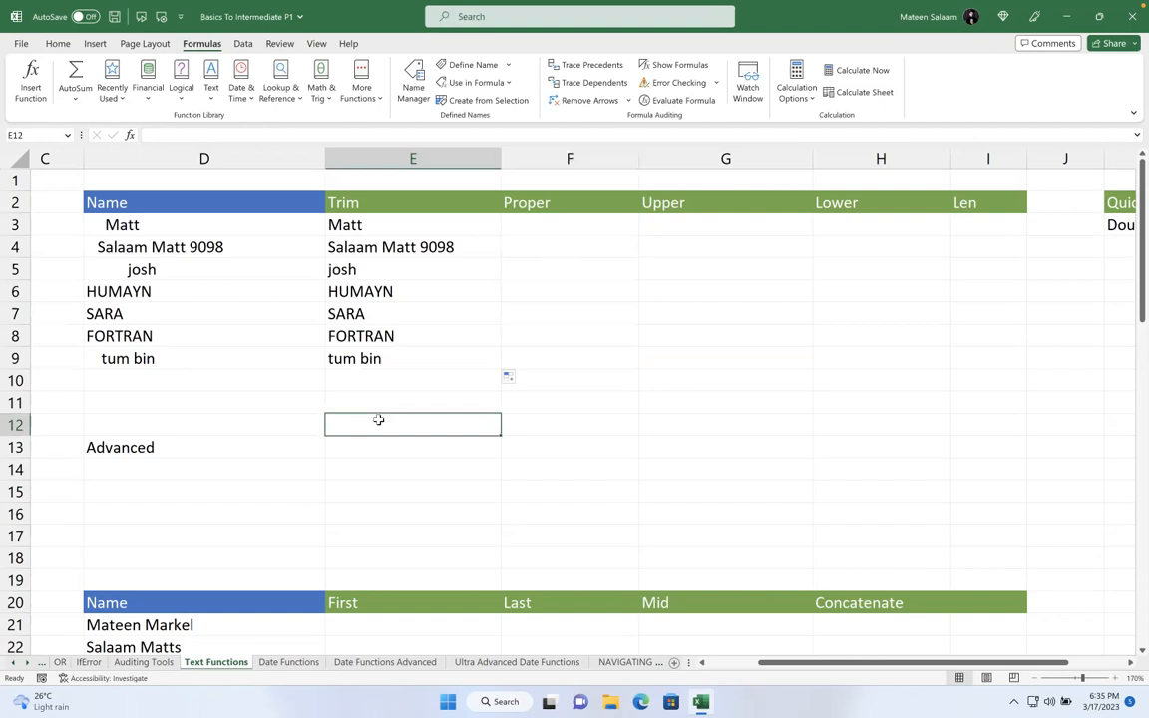
pyautogui.write('89898123')
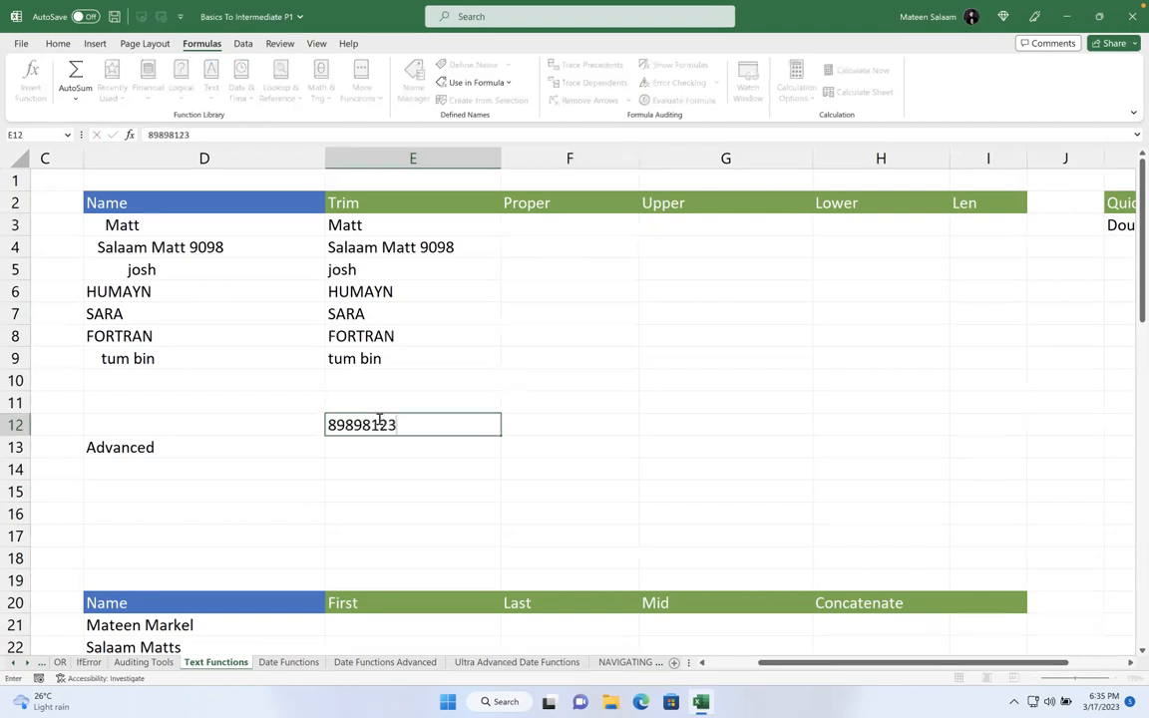
pyautogui.press('BackSpace')
pyautogui.press('BackSpace')
pyautogui.press('BackSpace')
pyautogui.press('BackSpace')
pyautogui.press('BackSpace')
pyautogui.press('BackSpace')
pyautogui.press('BackSpace')
pyautogui.press('BackSpace')
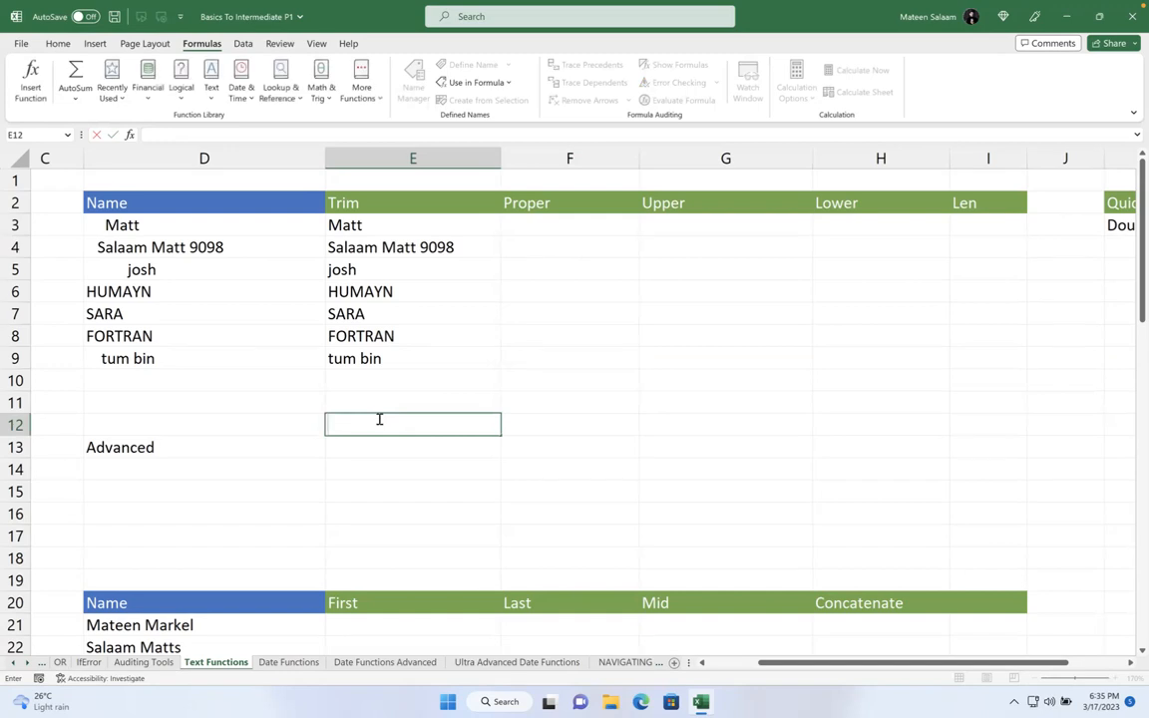
pyautogui.write('Ma')
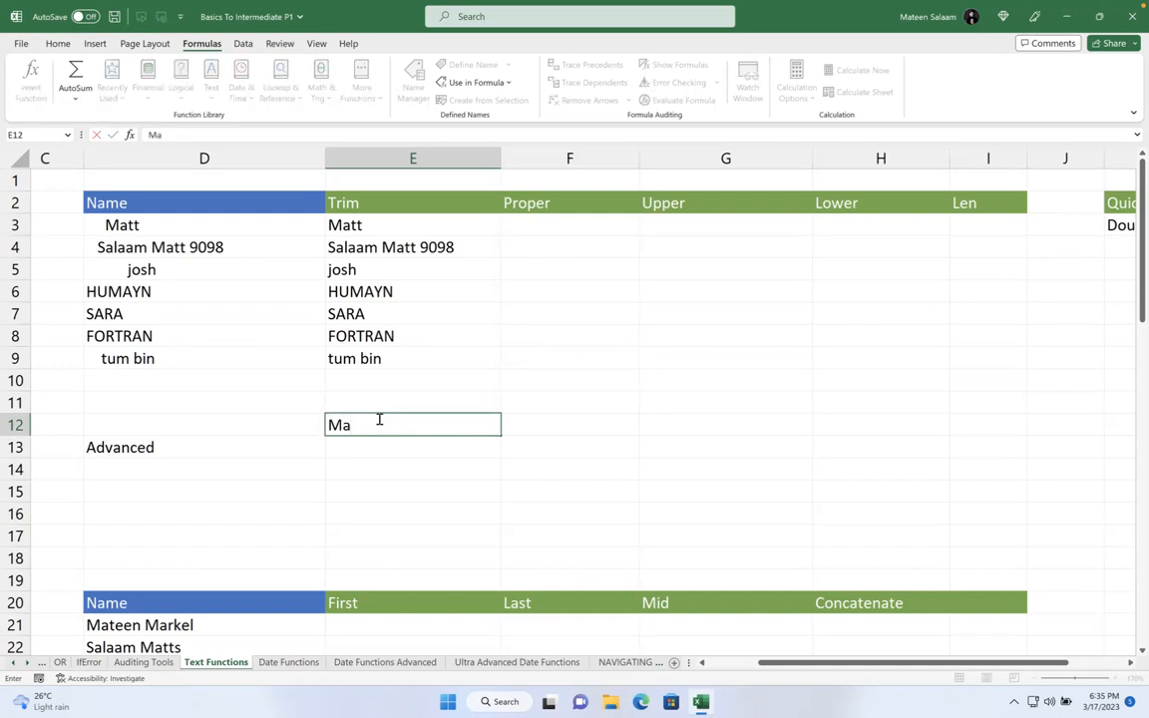
pyautogui.write('TeEn')
pyautogui.press('BackSpace')
pyautogui.press('BackSpace')
pyautogui.press('BackSpace')
pyautogui.press('BackSpace')
pyautogui.press('BackSpace')
pyautogui.press('BackSpace')
pyautogui.press('Escape')
pyautogui.write('Mateen')
pyautogui.hotkey('shift', 'Home')
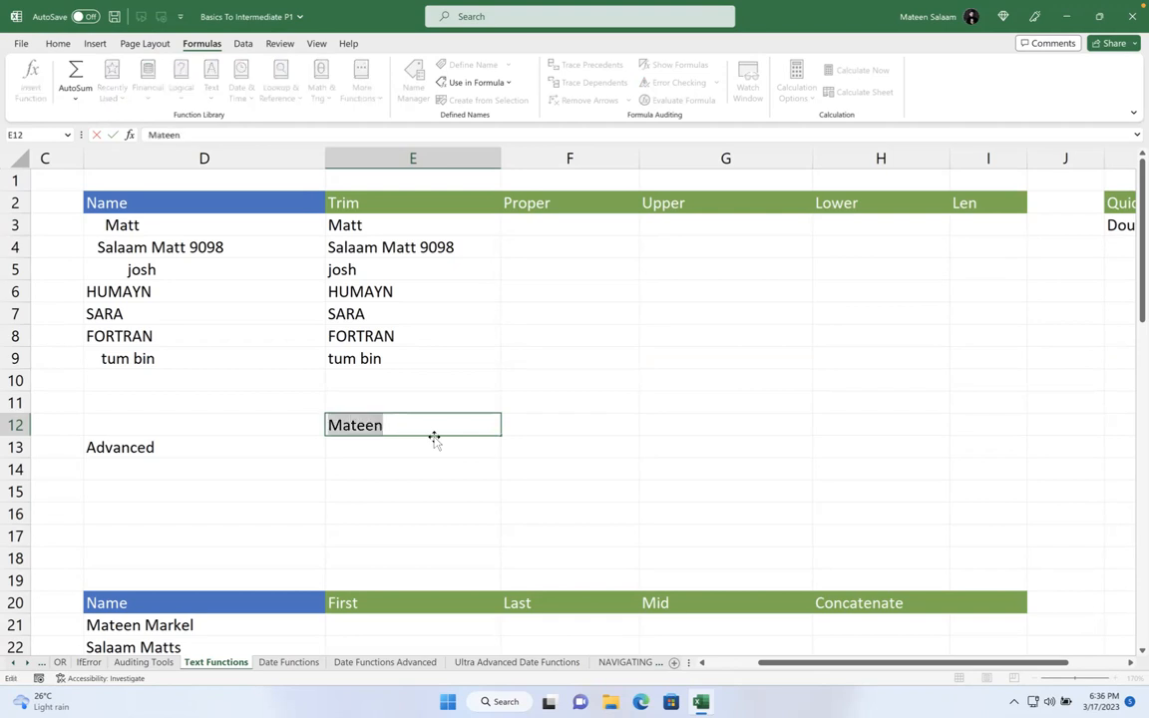
pyautogui.press('Escape')
pyautogui.click(540, 224)
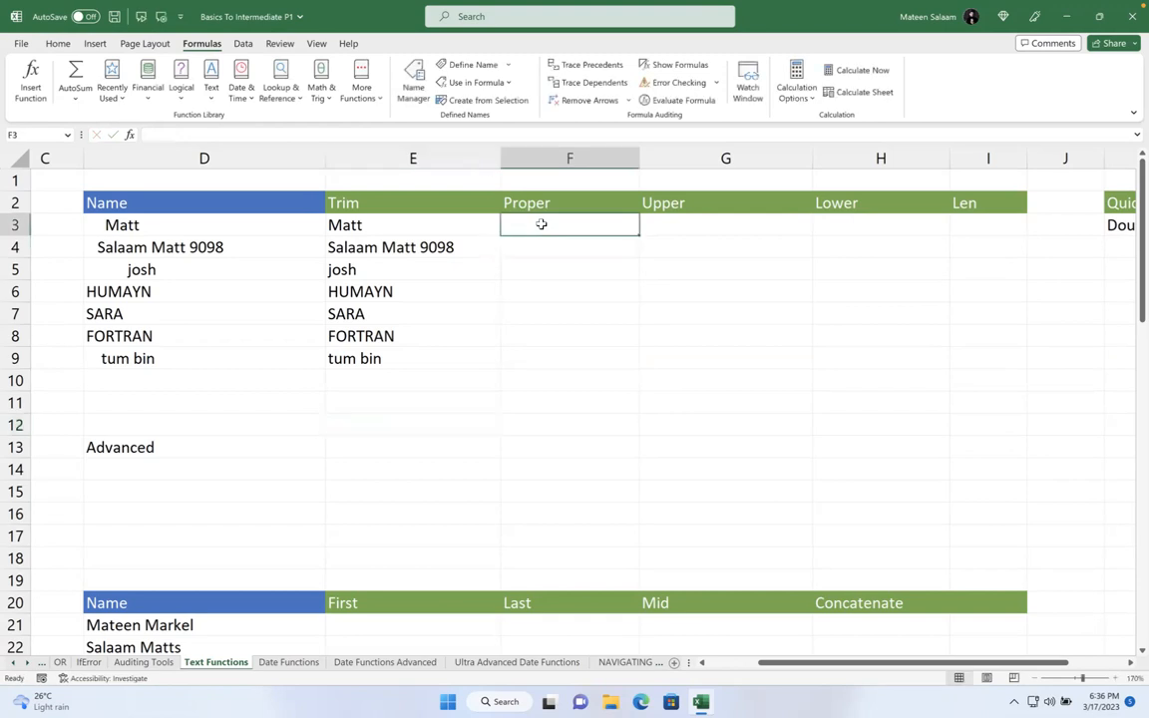
# - Enter =PROPER(D3) in F3 and fill it down through F9
pyautogui.write('=')
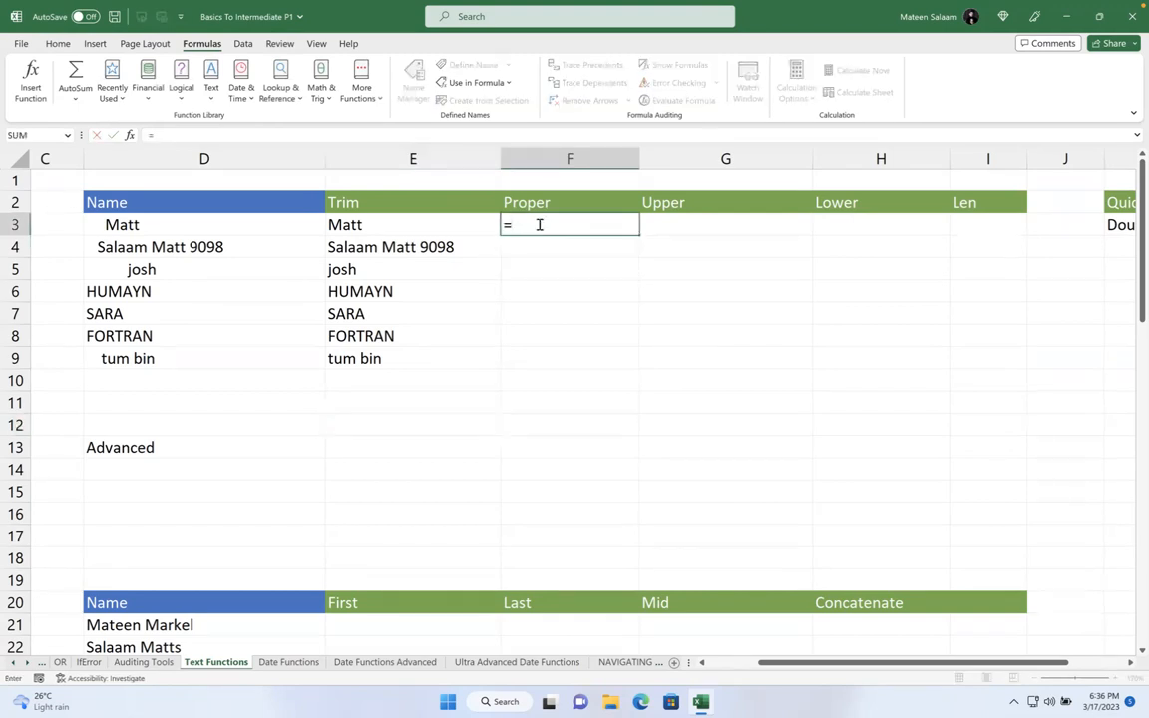
pyautogui.write('proper')
pyautogui.press('Tab')
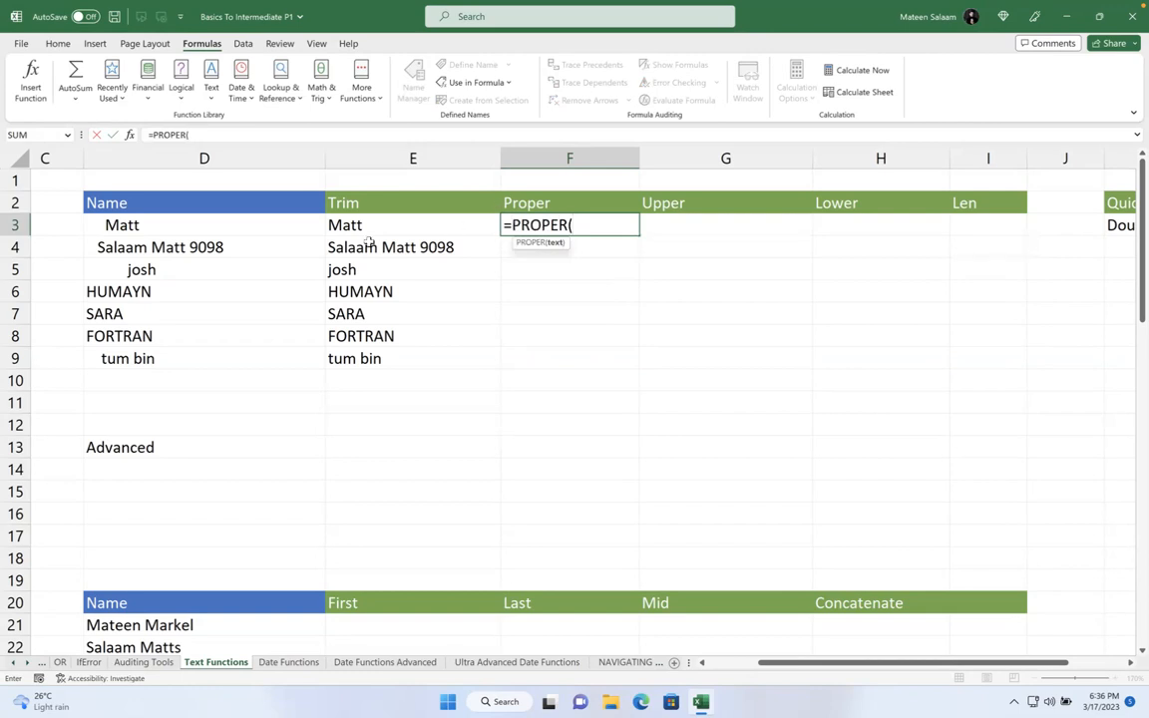
pyautogui.click(252, 226)
pyautogui.press('Return')
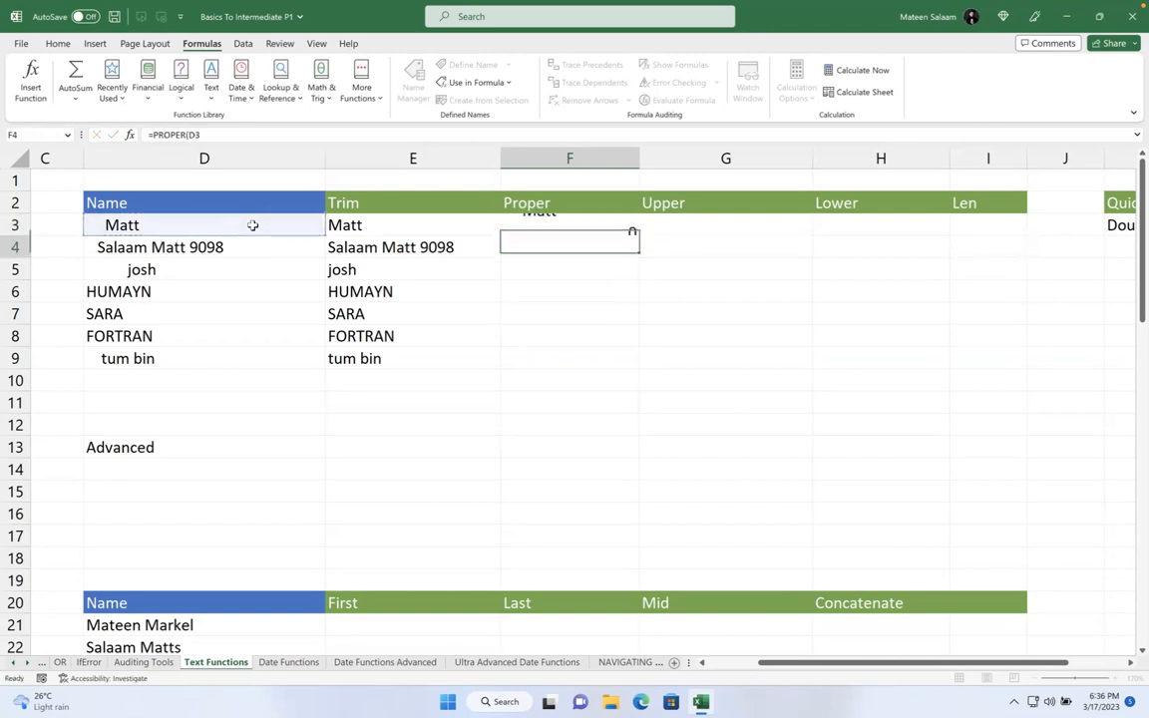
pyautogui.click(222, 226)
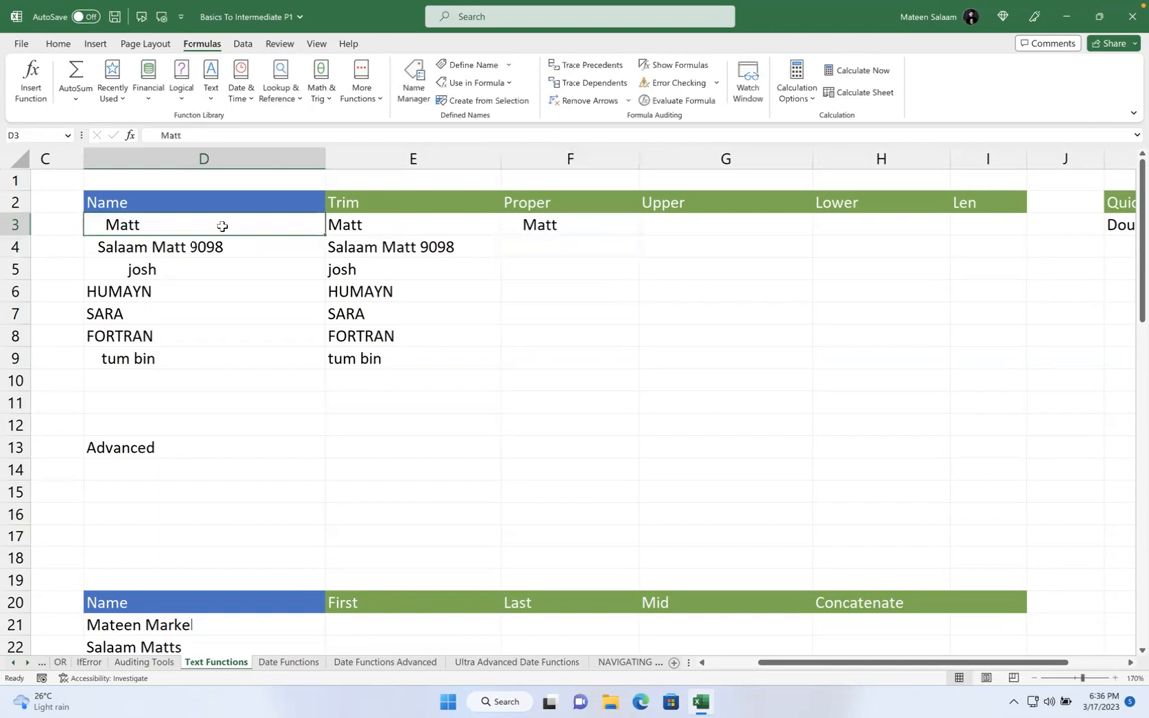
pyautogui.click(597, 229)
pyautogui.moveTo(638, 235); pyautogui.dragTo(544, 273)
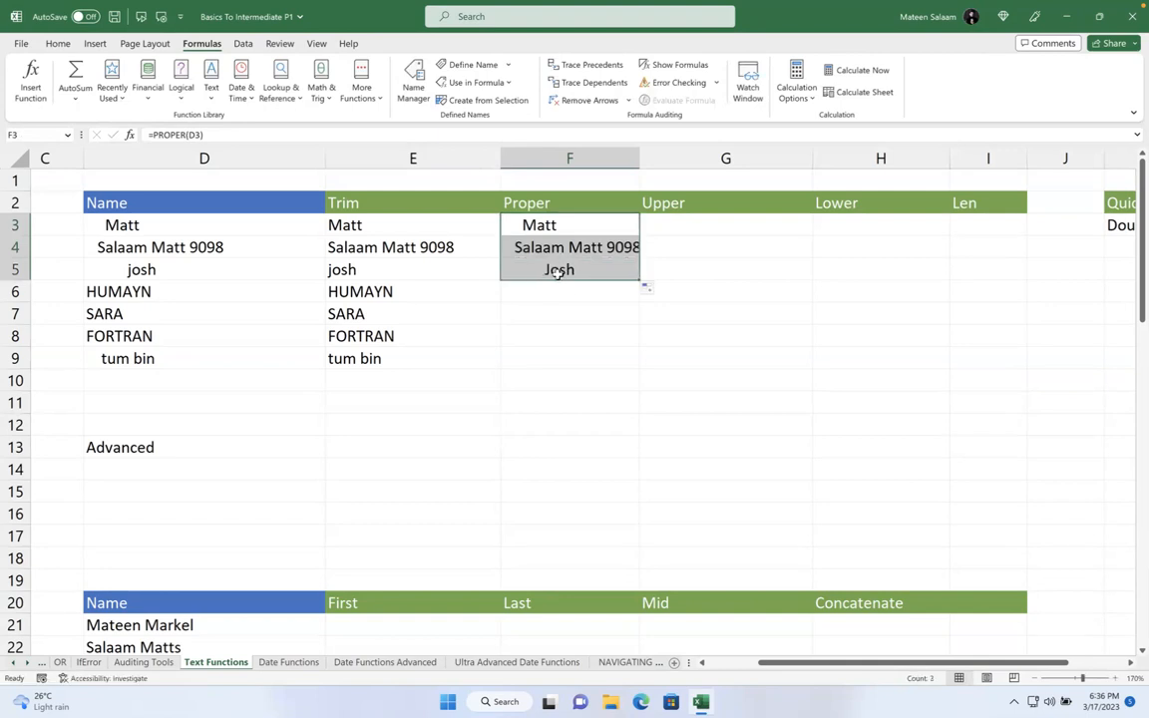
pyautogui.moveTo(639, 279); pyautogui.dragTo(649, 365)
pyautogui.click(569, 289)
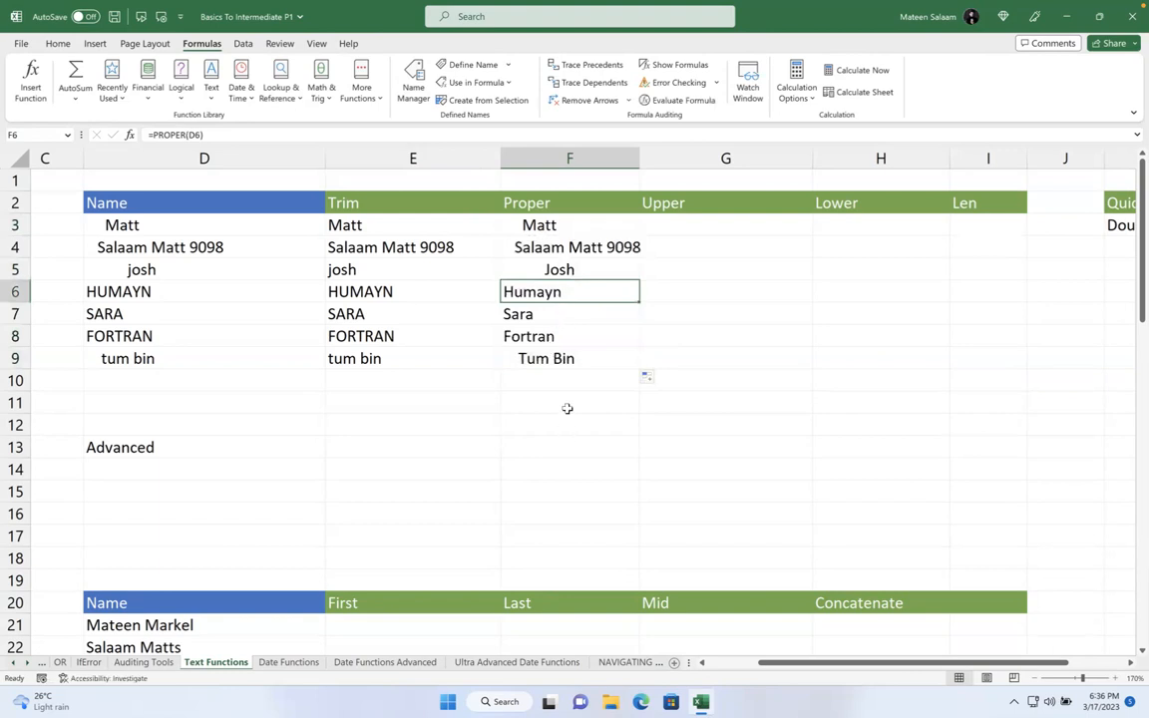
# - Change F3's formula to =PROPER(TRIM(D3)), cancelling the replace-data warning
pyautogui.doubleClick(539, 226)
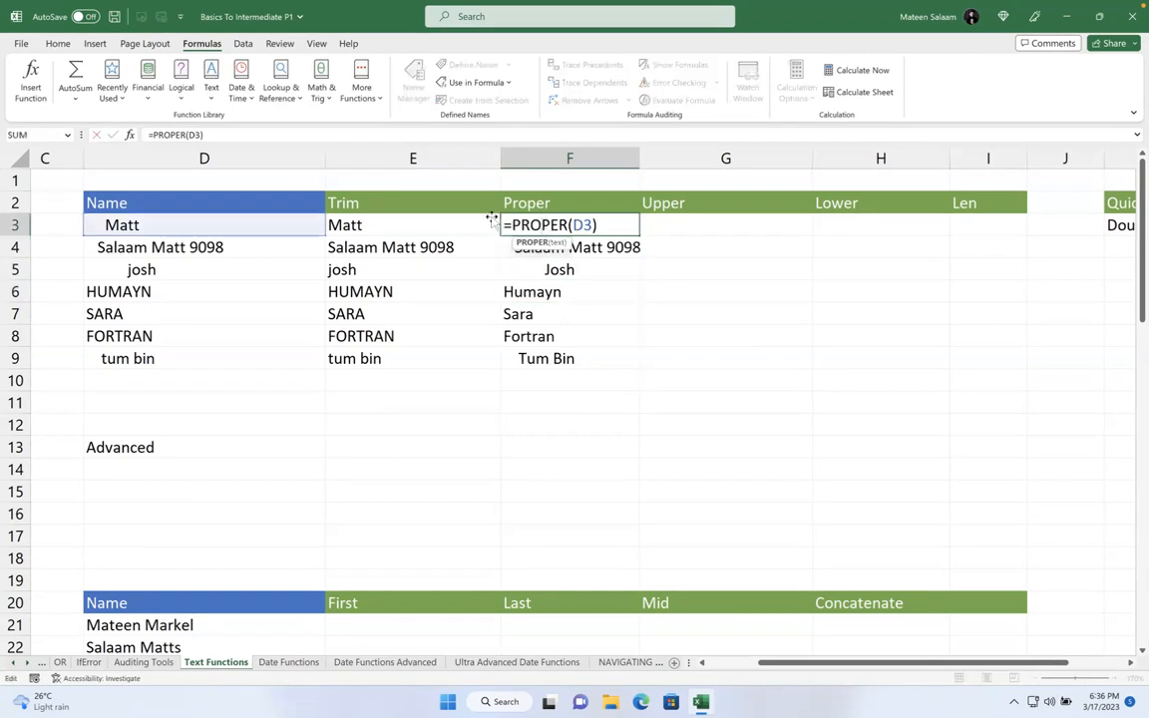
pyautogui.write('TRIM(D3')
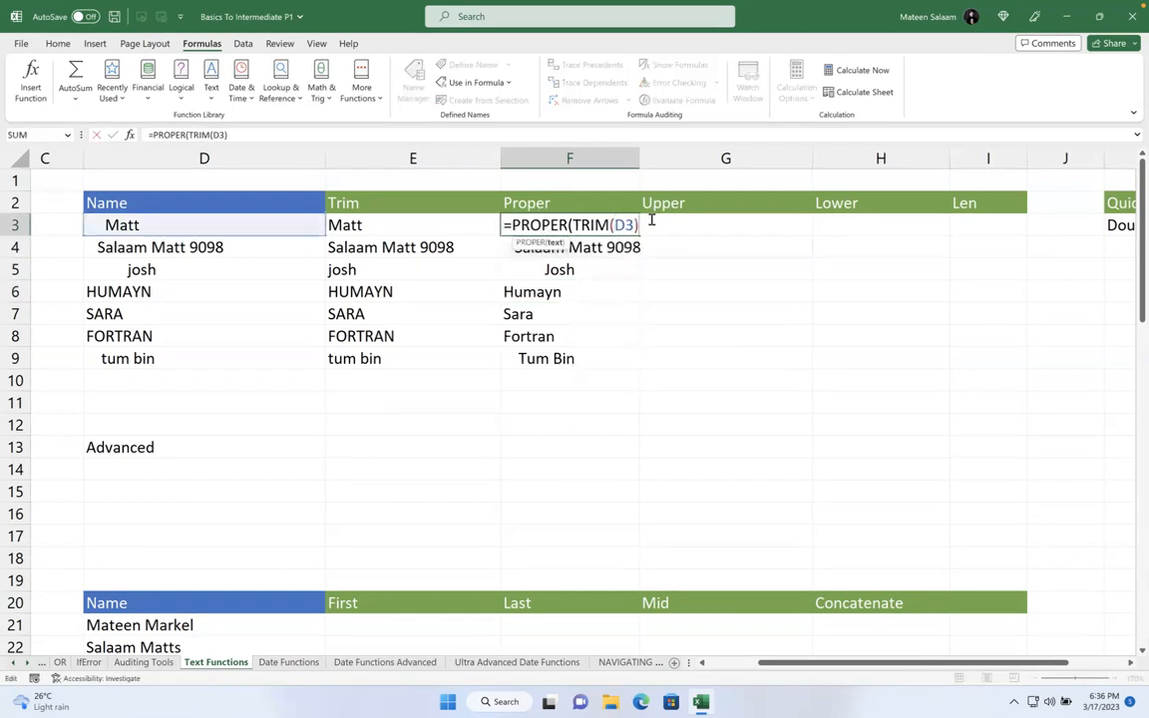
pyautogui.write(')')
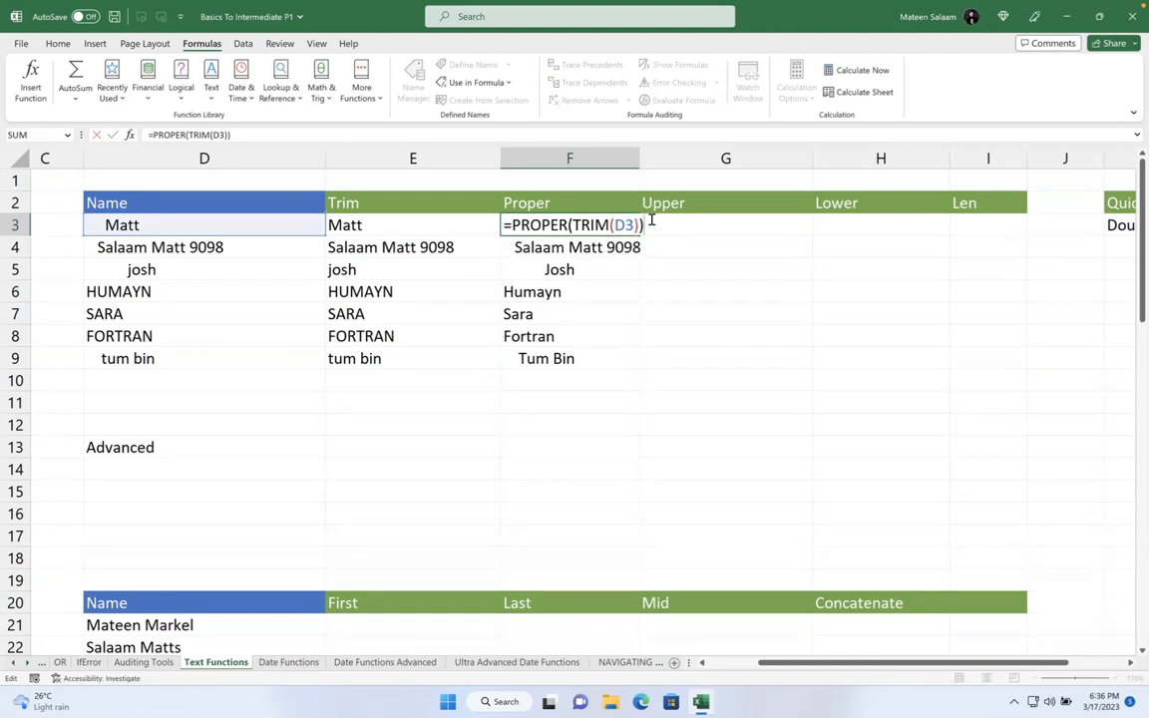
pyautogui.press('Return')
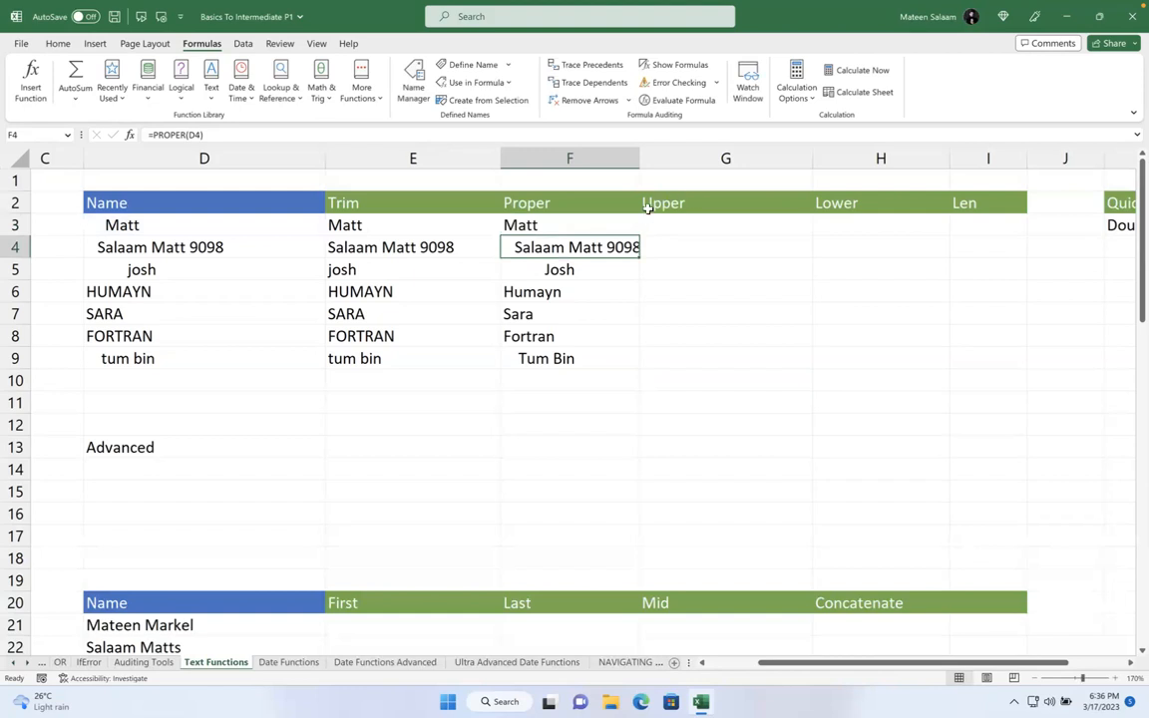
pyautogui.click(641, 227)
pyautogui.moveTo(641, 229); pyautogui.dragTo(638, 234)
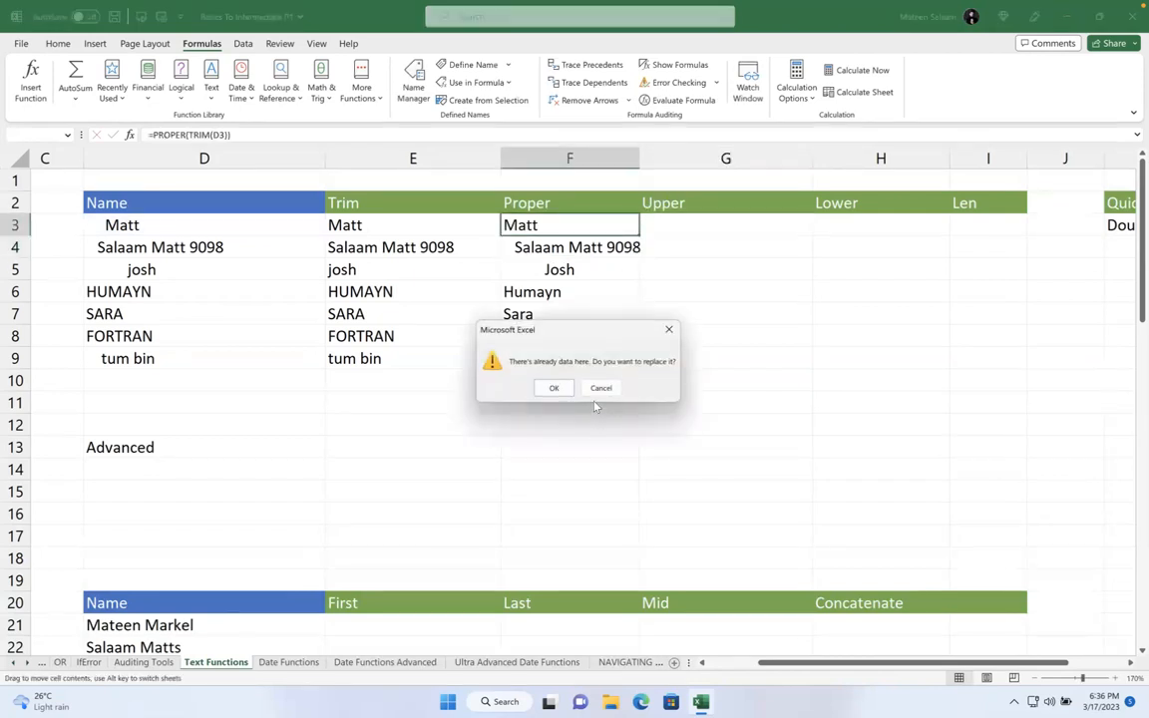
pyautogui.click(600, 388)
# - Fill =PROPER(TRIM(D3)) down the Proper column through row 9
pyautogui.click(624, 230)
pyautogui.moveTo(638, 237); pyautogui.dragTo(640, 413)
pyautogui.click(760, 385)
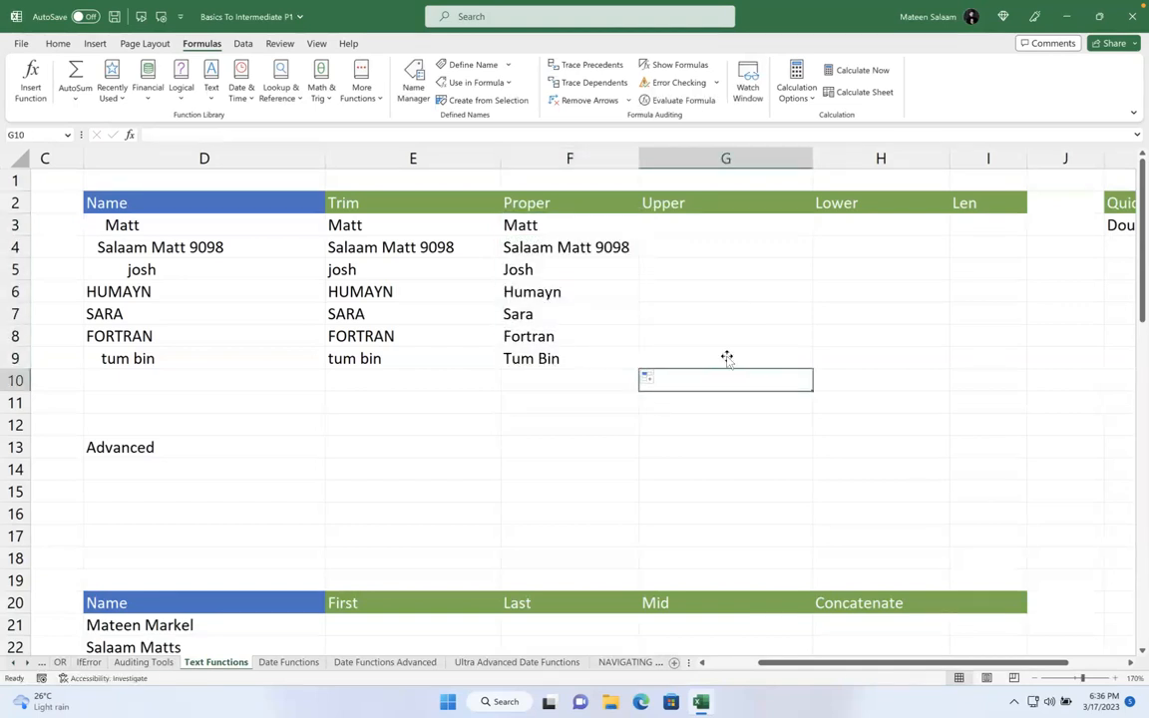
pyautogui.click(533, 222)
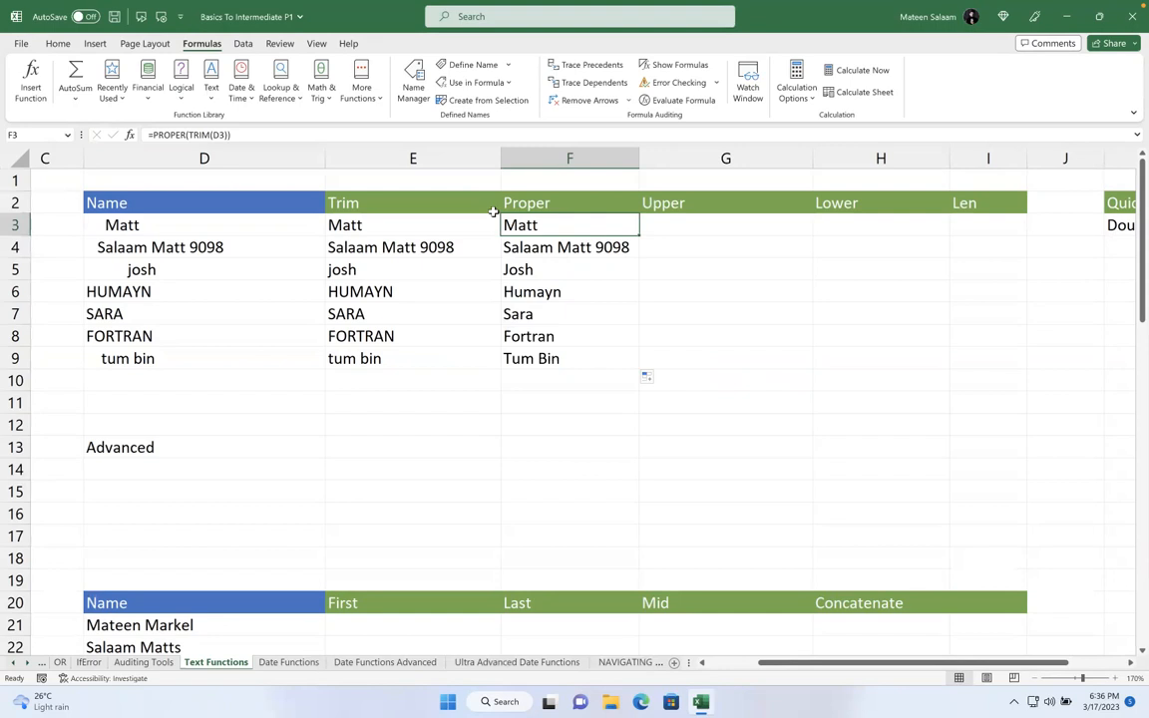
pyautogui.click(668, 224)
pyautogui.click(567, 226)
pyautogui.click(668, 229)
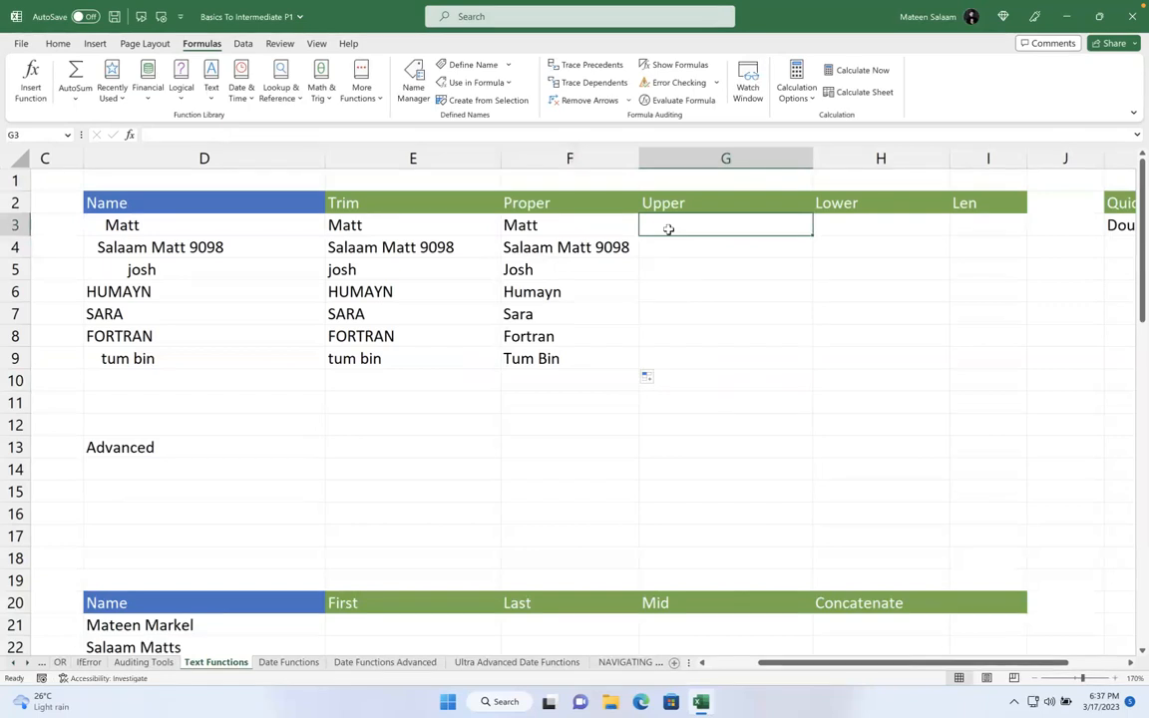
# - Enter =UPPER(F3) in G3 and fill it down to G9
pyautogui.write('=upper')
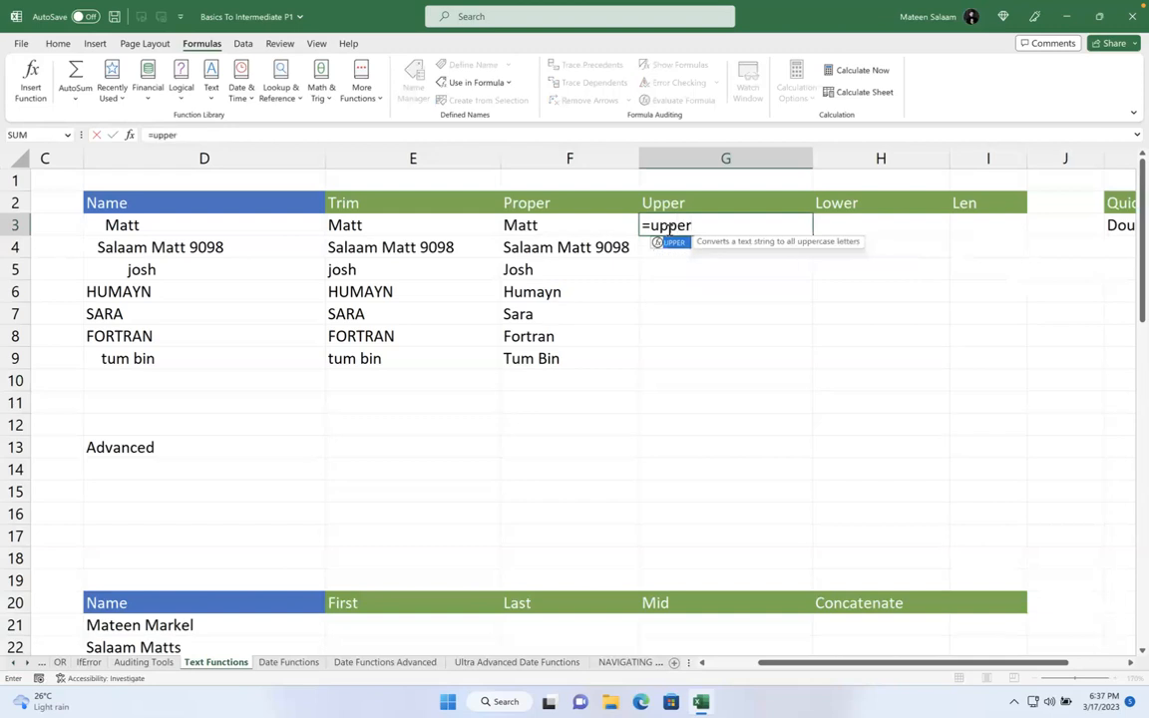
pyautogui.press('Tab')
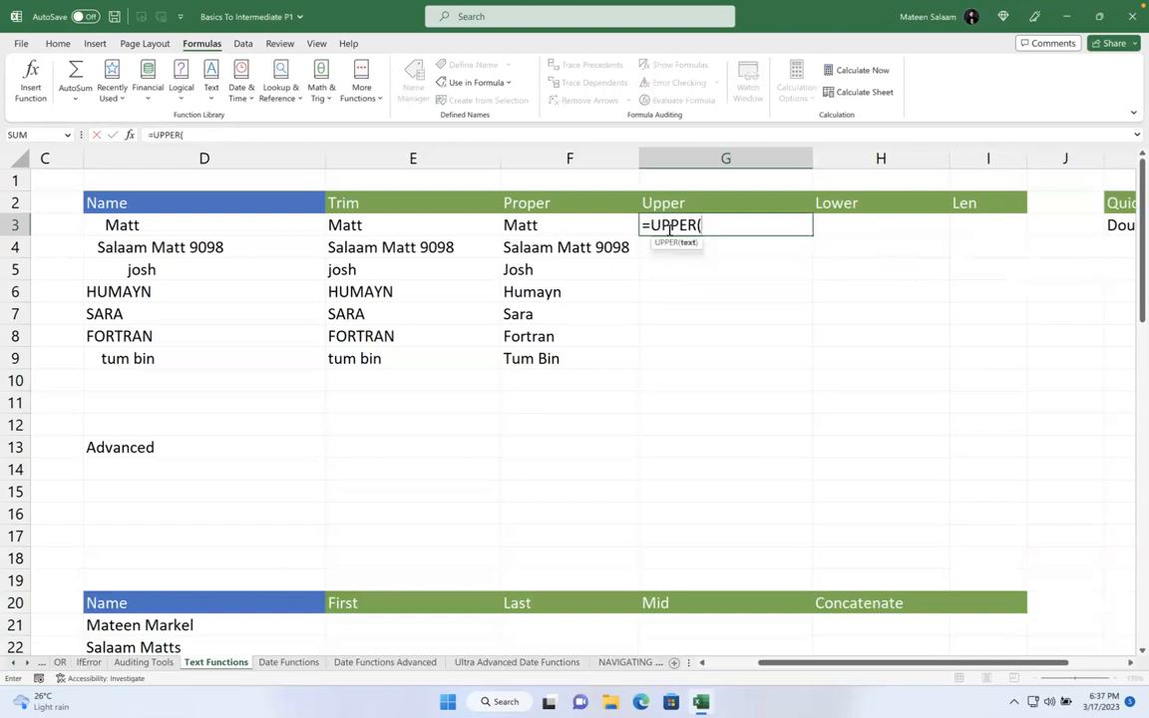
pyautogui.click(601, 218)
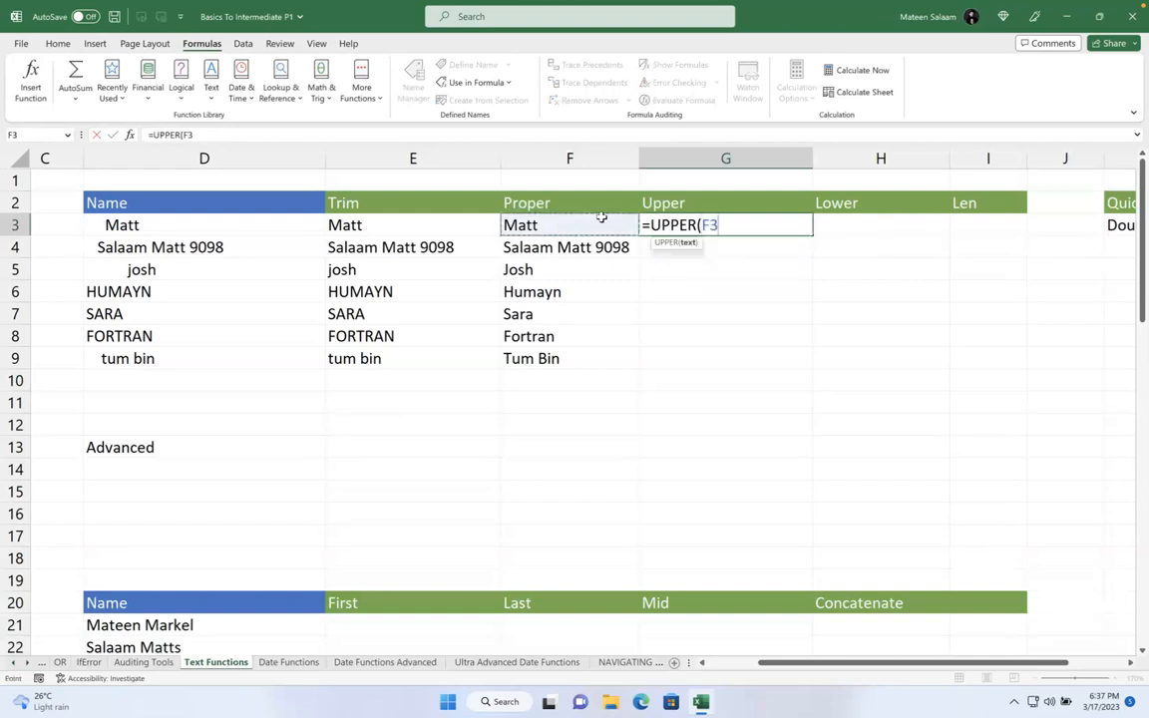
pyautogui.press('Return')
pyautogui.press('Up')
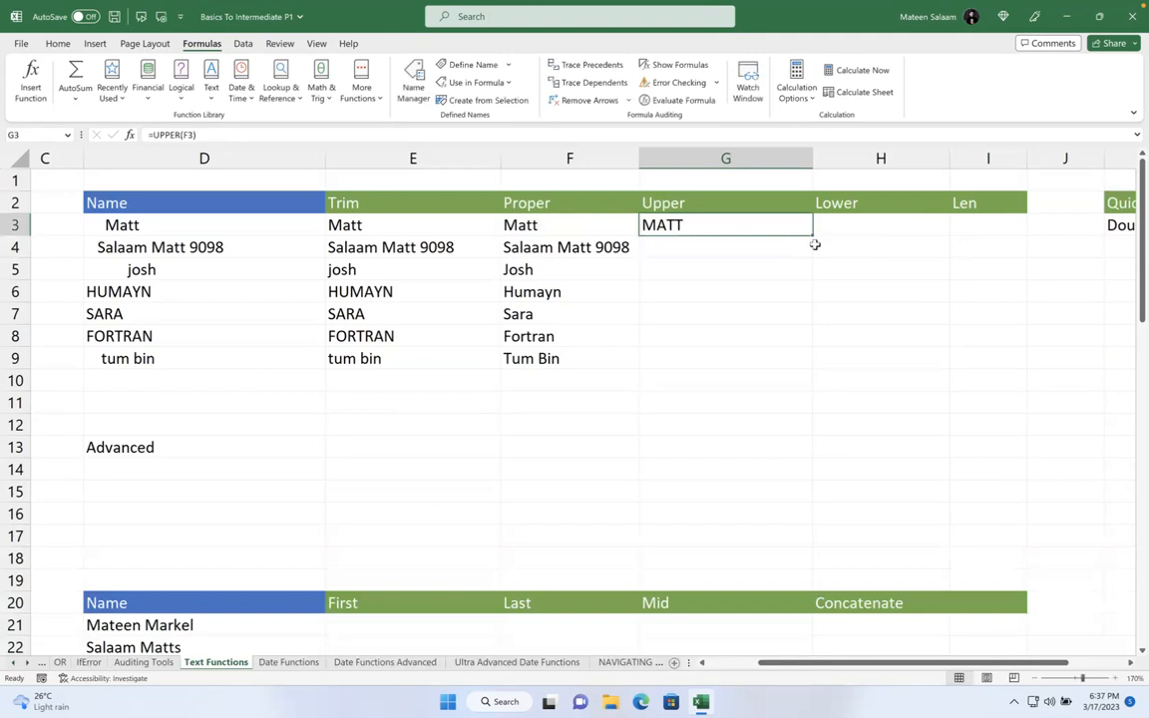
pyautogui.moveTo(808, 241); pyautogui.dragTo(813, 355)
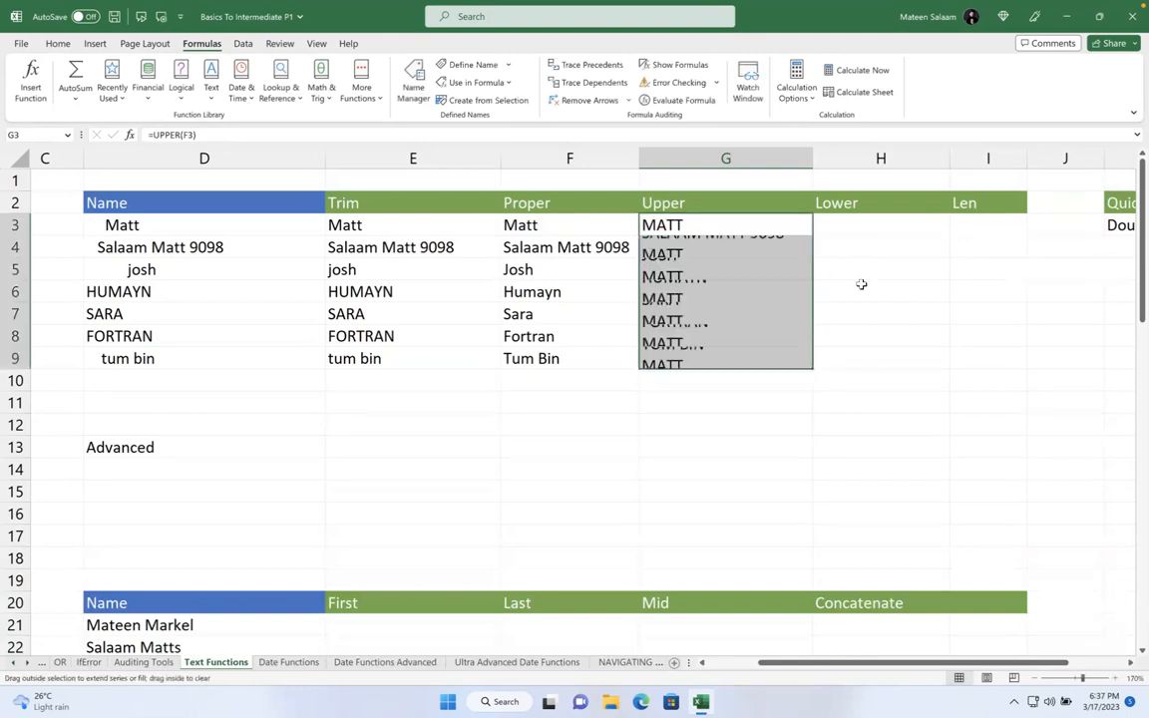
pyautogui.click(846, 227)
# - Enter =LOWER(G3) in H3 and fill it down to H9
pyautogui.write('=low')
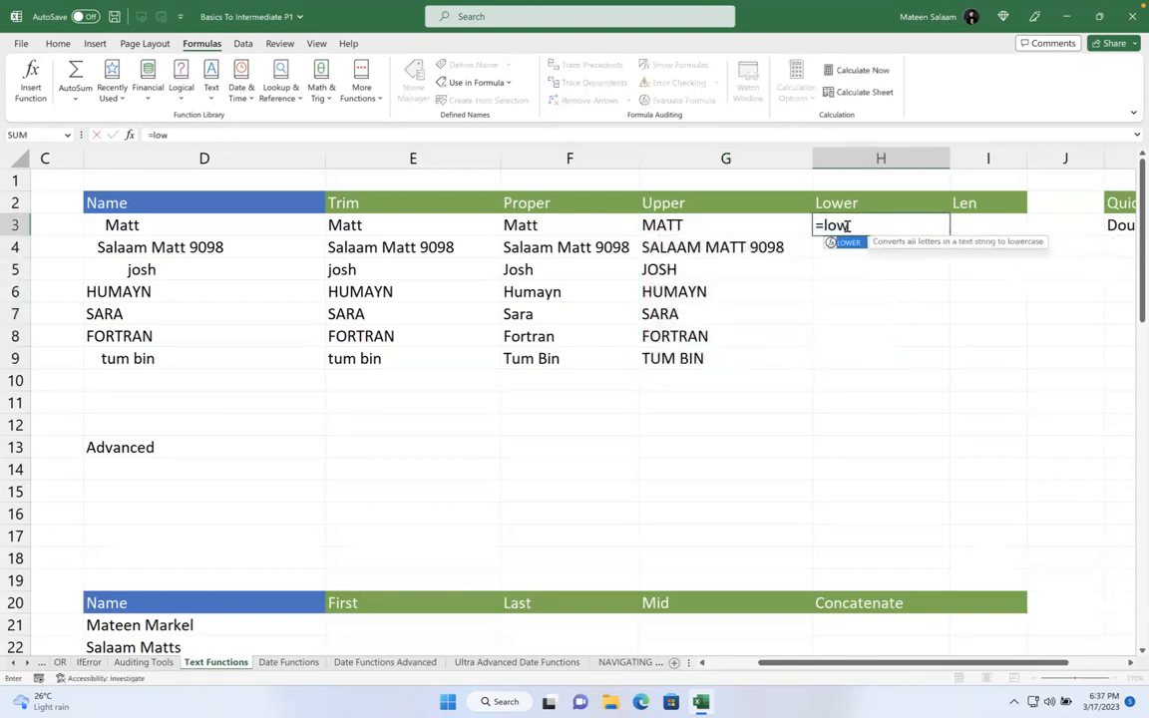
pyautogui.press('Tab')
pyautogui.click(731, 227)
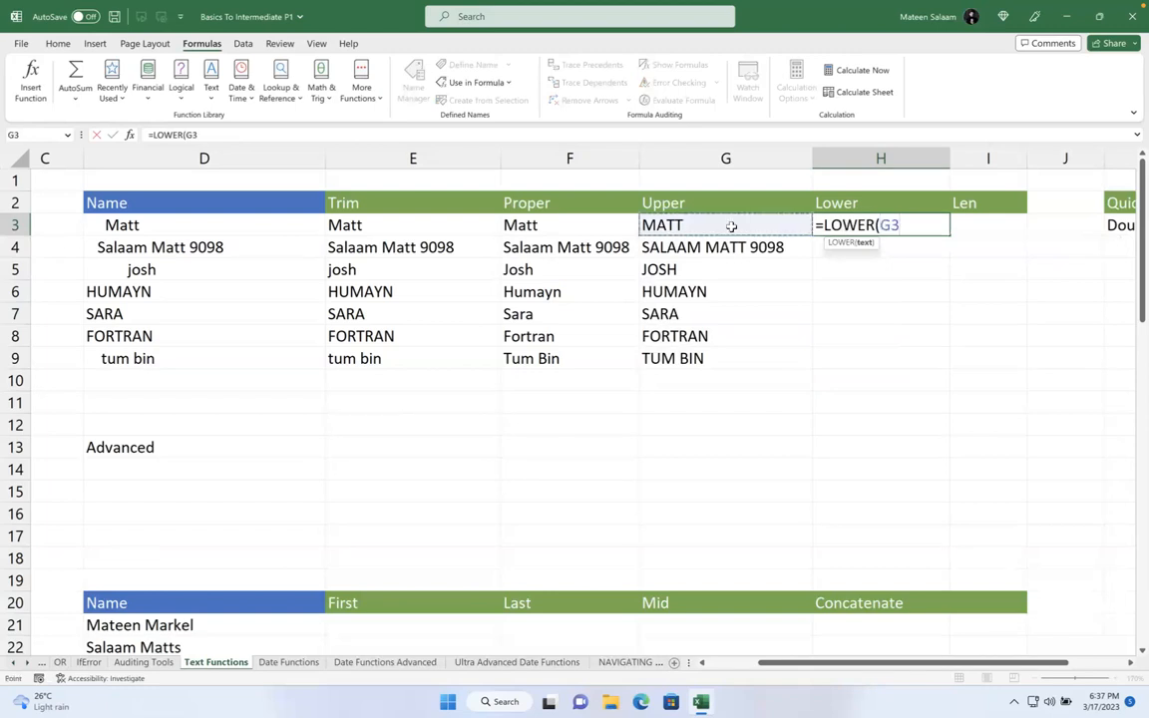
pyautogui.press('Return')
pyautogui.click(885, 225)
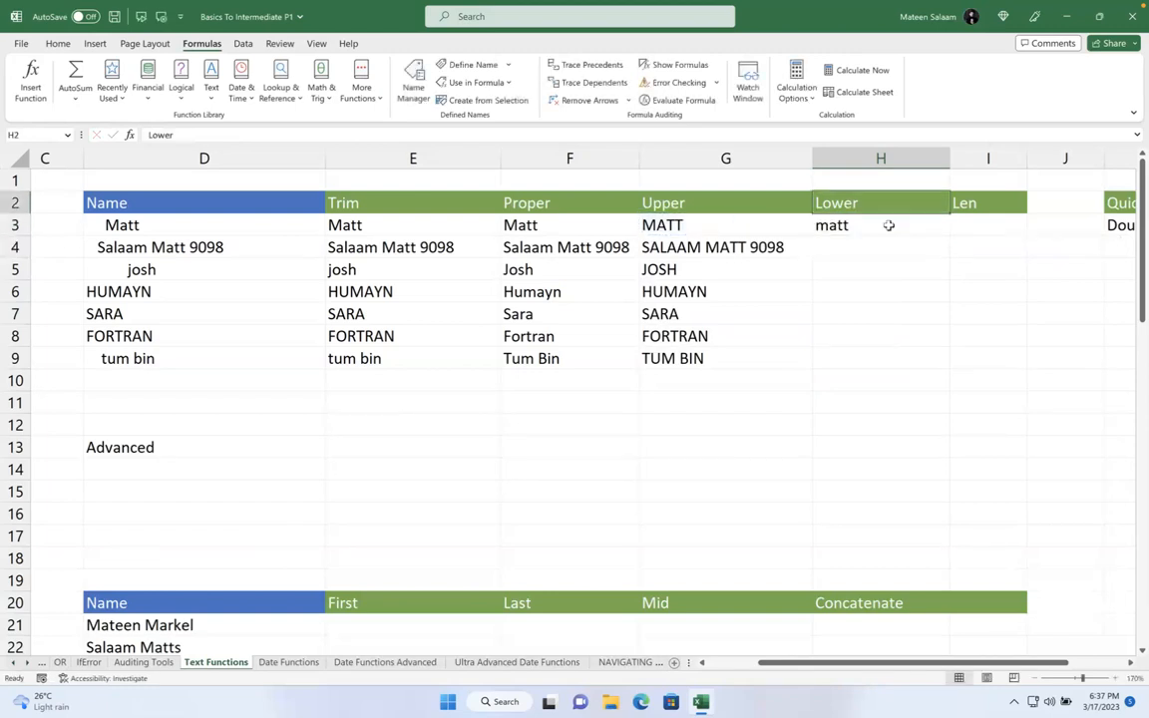
pyautogui.moveTo(942, 234); pyautogui.dragTo(944, 374)
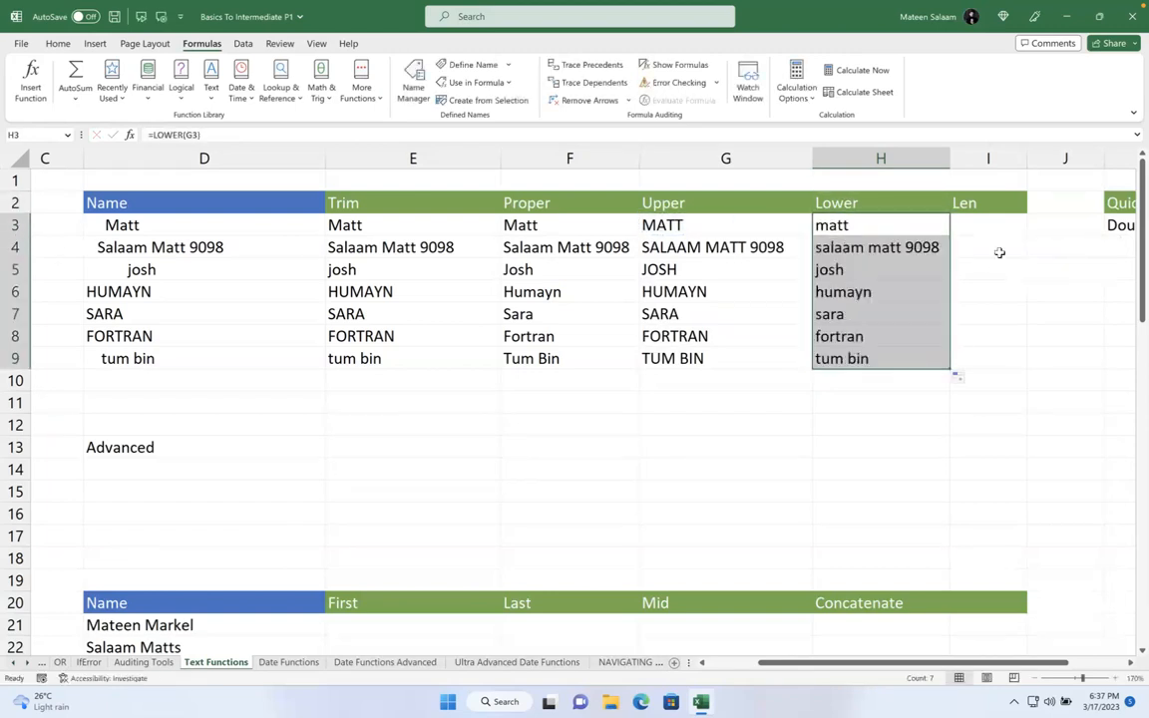
pyautogui.click(987, 231)
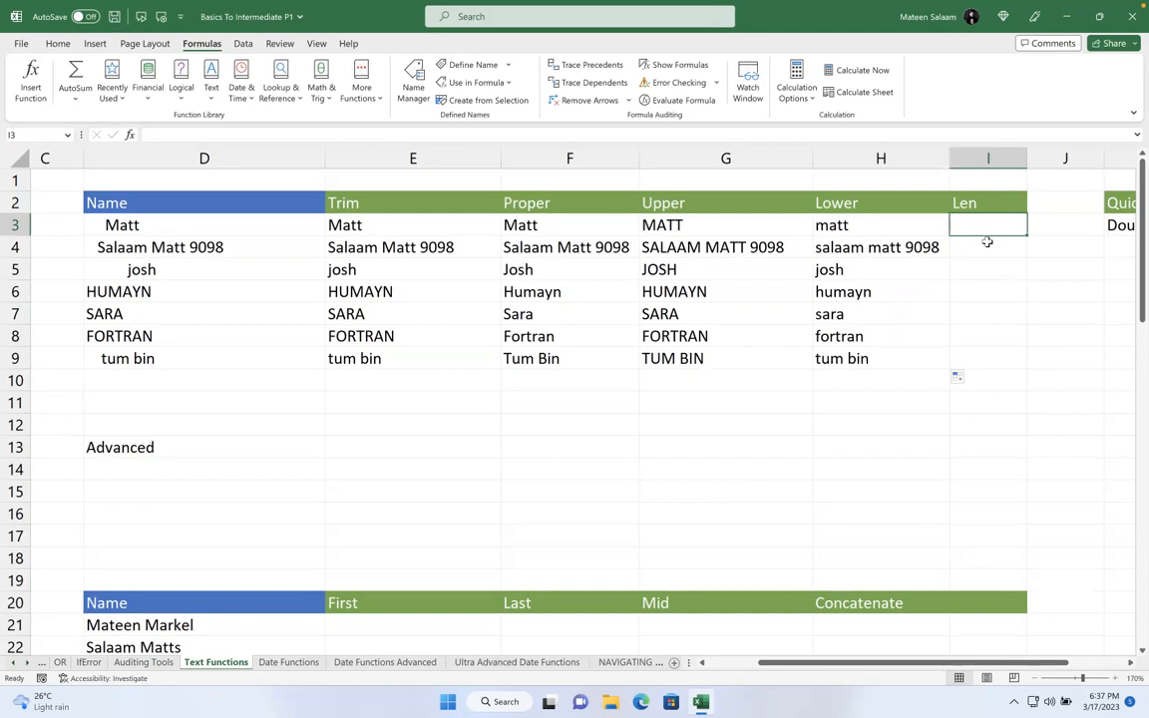
# - Enter =LEN(H3) in I3 and fill it down to I9
pyautogui.write('=')
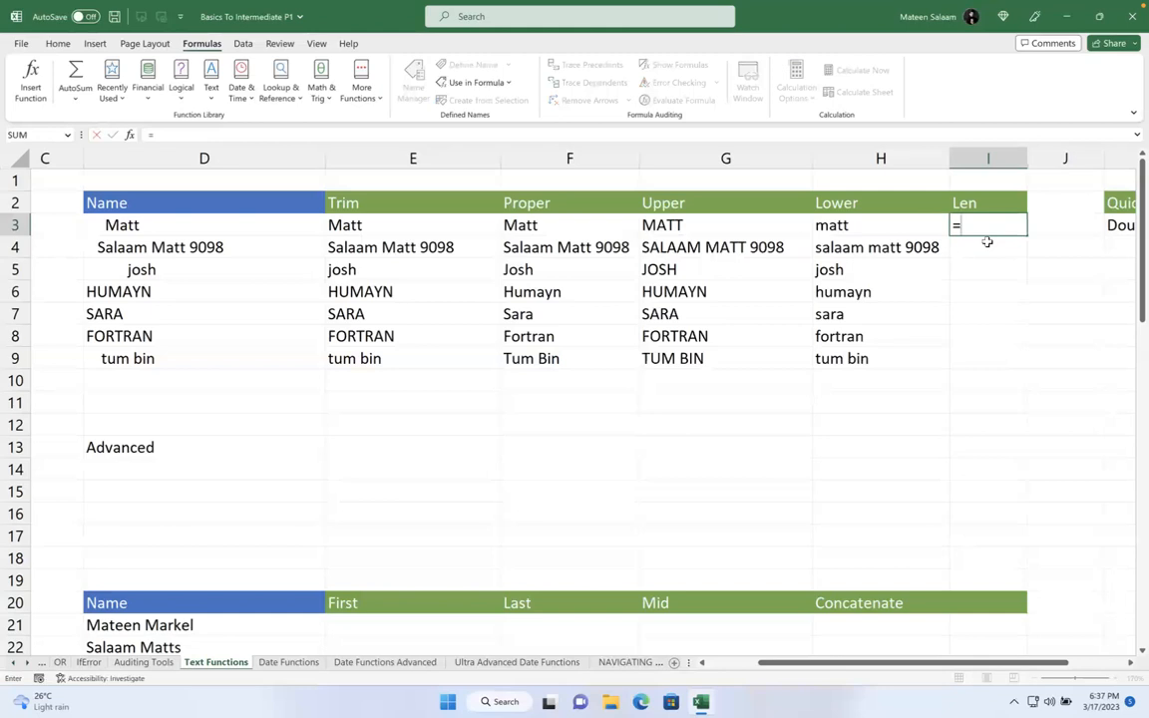
pyautogui.write('LEN(')
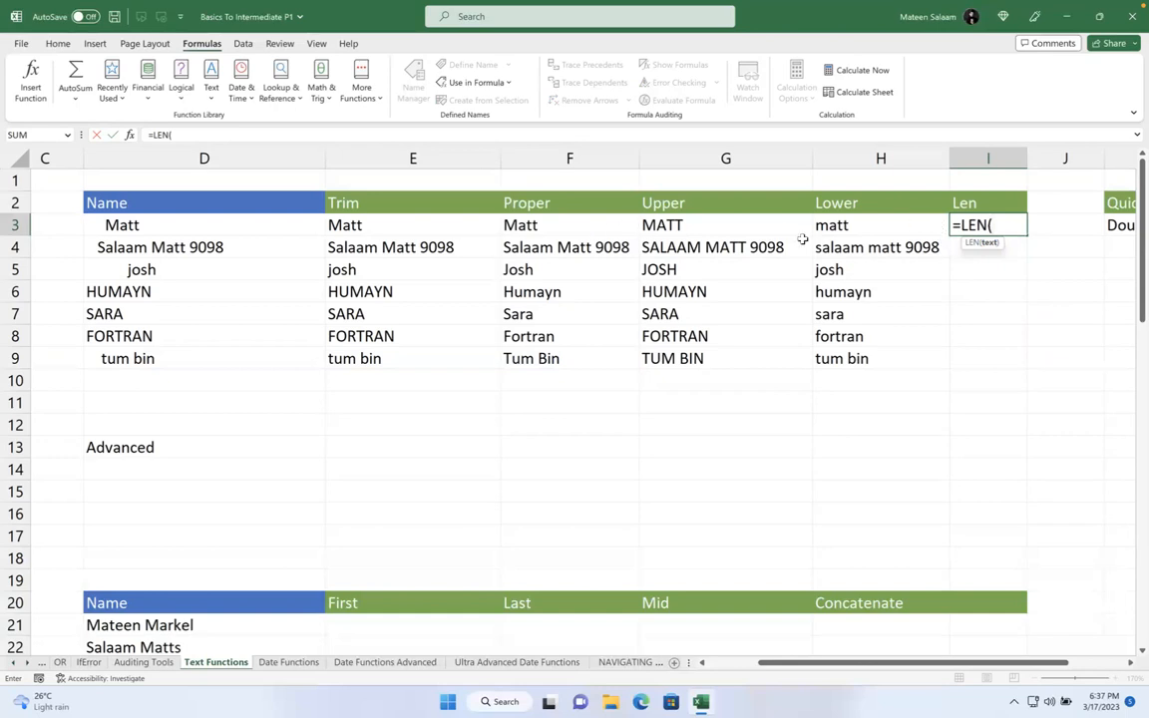
pyautogui.click(882, 219)
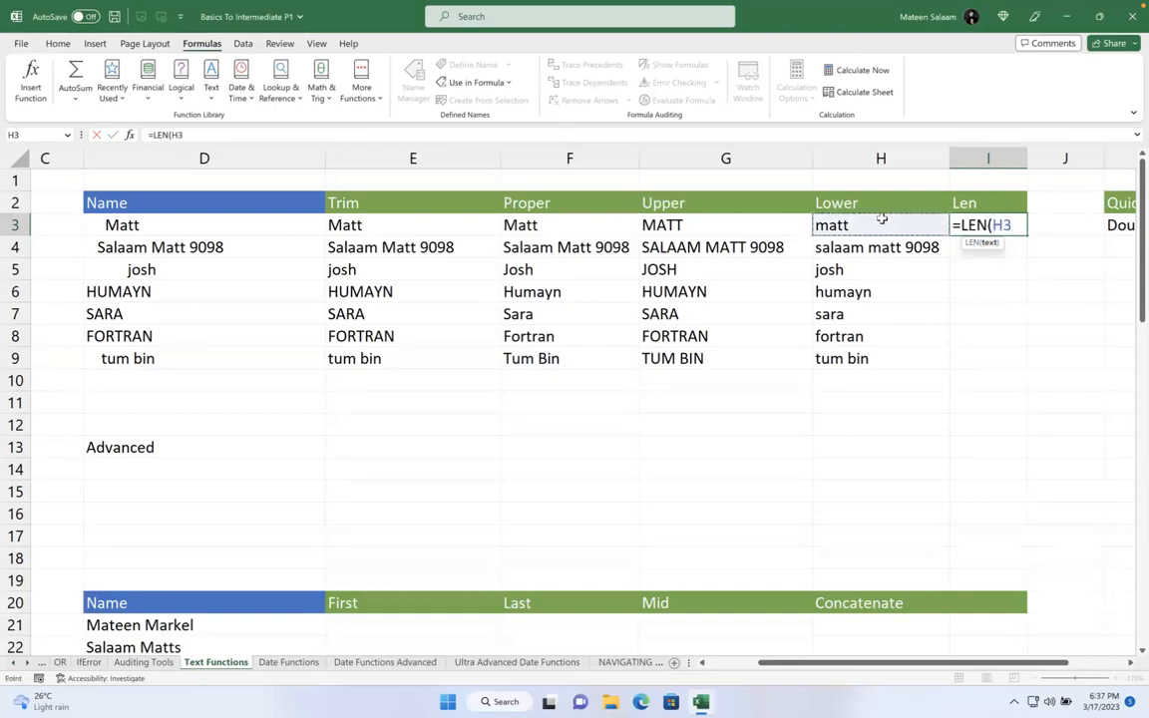
pyautogui.write(')')
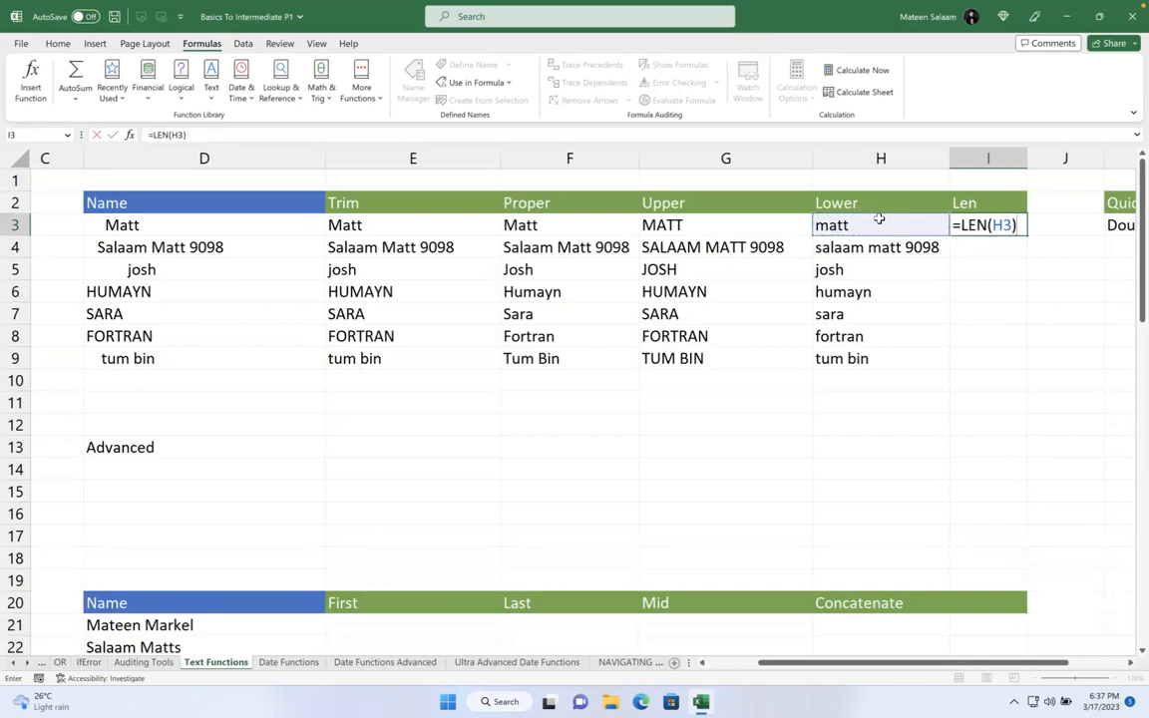
pyautogui.press('Return')
pyautogui.click(882, 222)
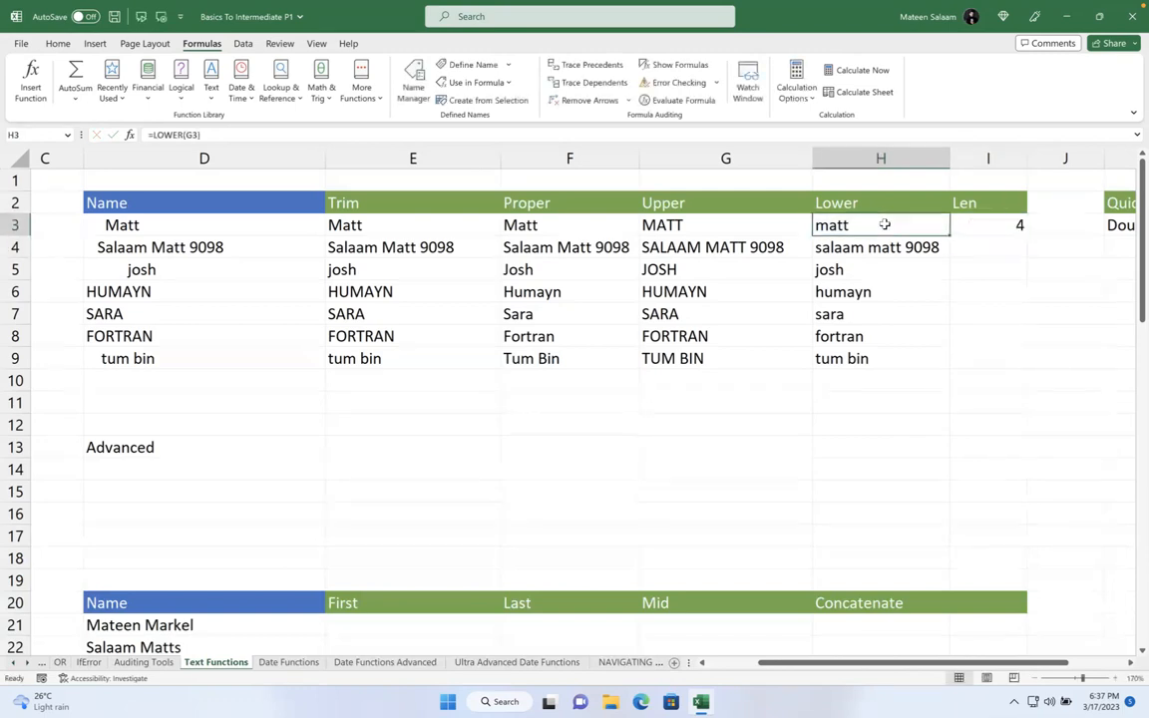
pyautogui.click(1006, 226)
pyautogui.moveTo(1025, 231); pyautogui.dragTo(1026, 372)
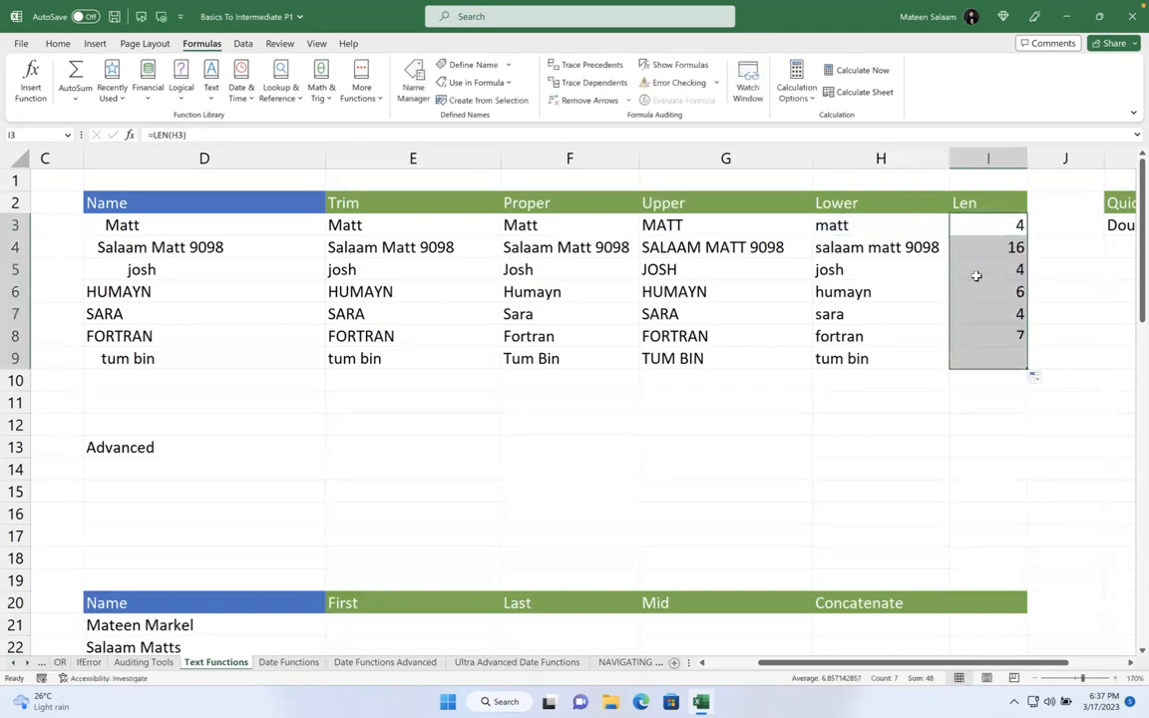
# - Check the lowercase names in H4 through H9 against their character counts
pyautogui.click(880, 249)
pyautogui.click(866, 270)
pyautogui.click(867, 292)
pyautogui.click(866, 314)
pyautogui.click(867, 337)
pyautogui.click(866, 358)
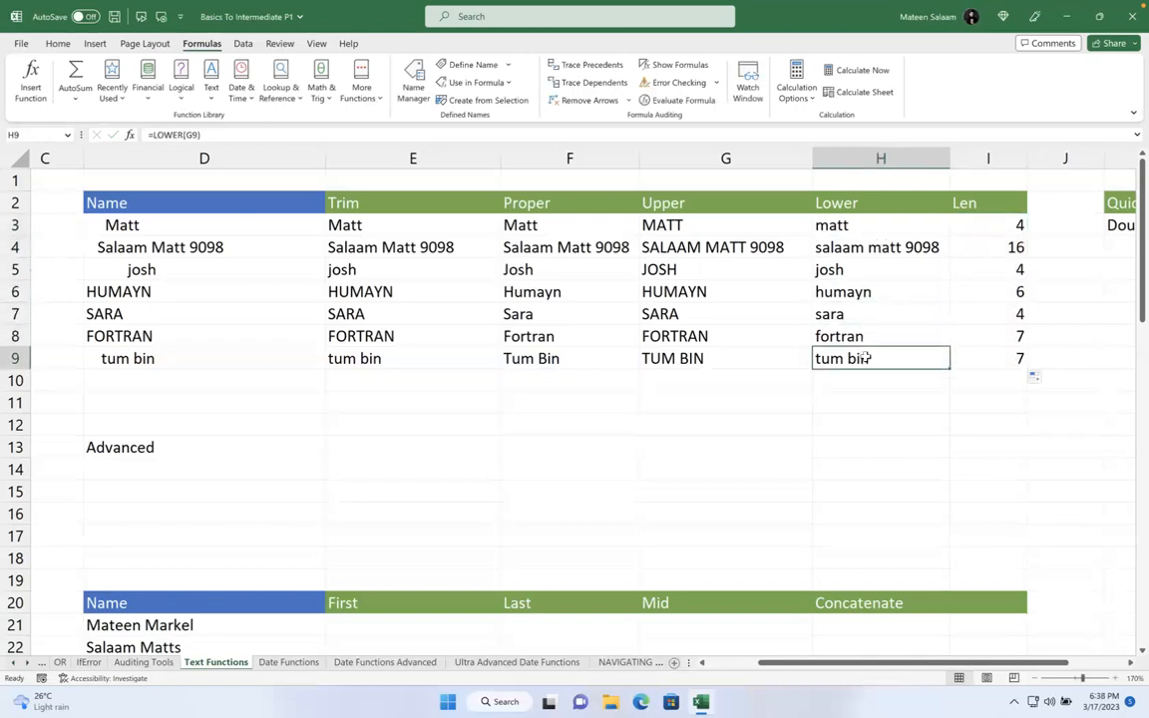
pyautogui.doubleClick(918, 248)
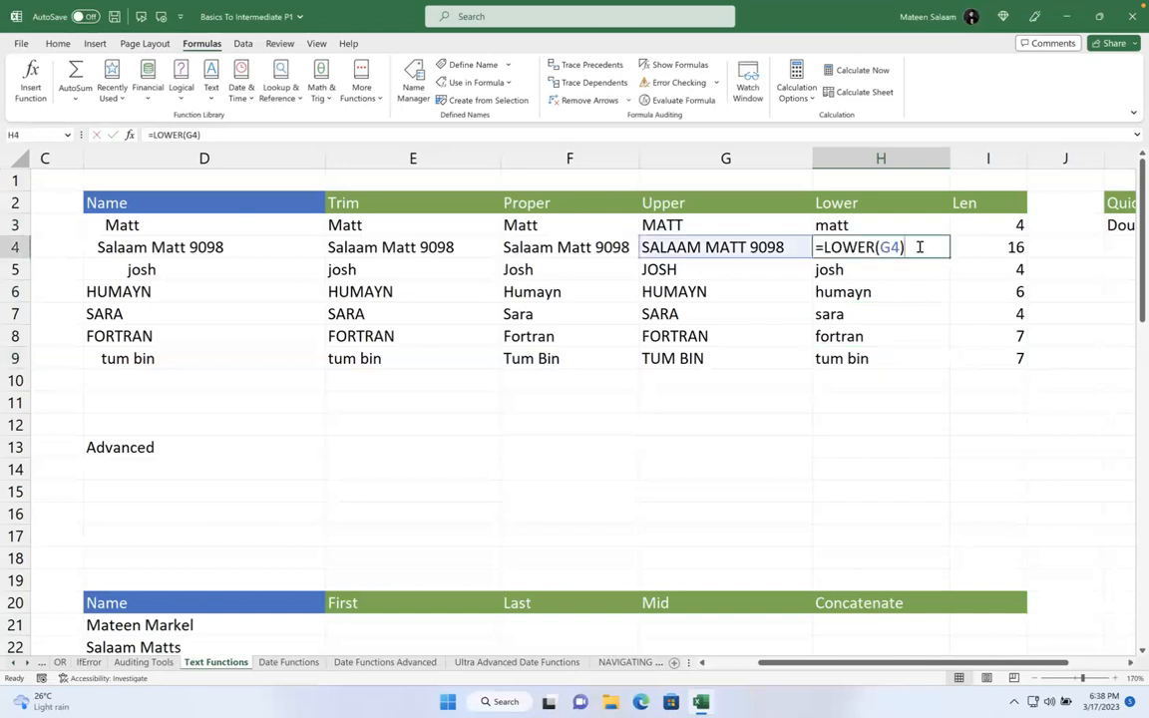
pyautogui.click(788, 249)
pyautogui.doubleClick(788, 248)
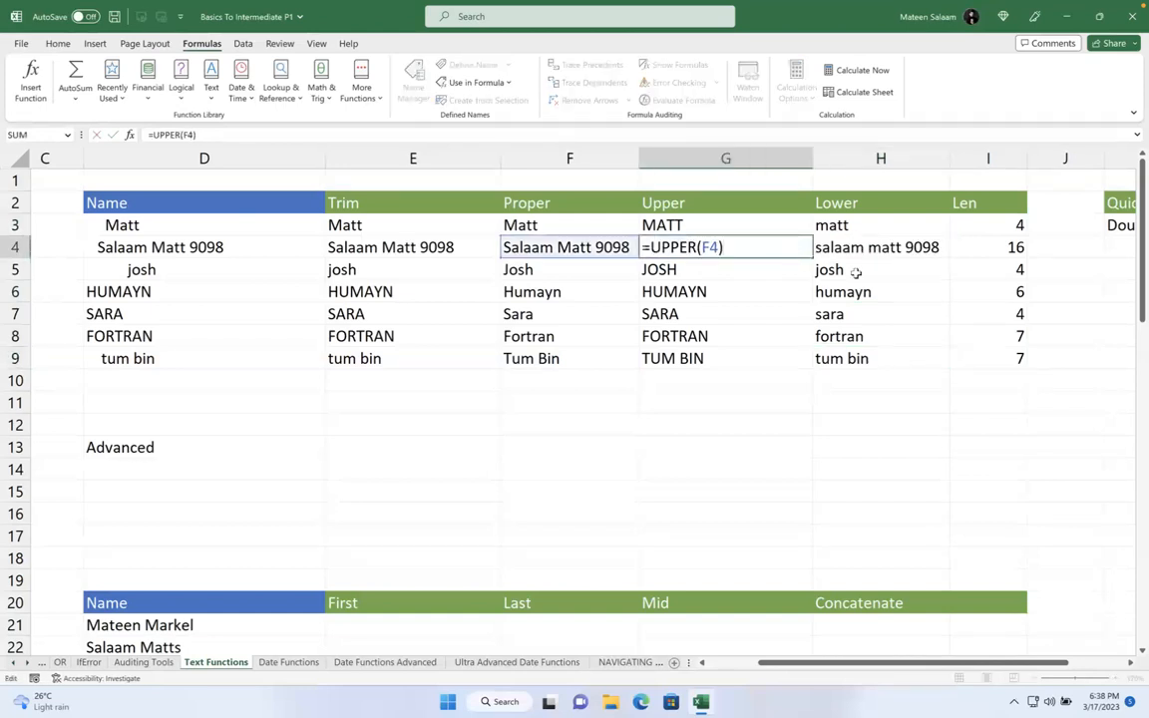
pyautogui.click(568, 247)
pyautogui.doubleClick(568, 248)
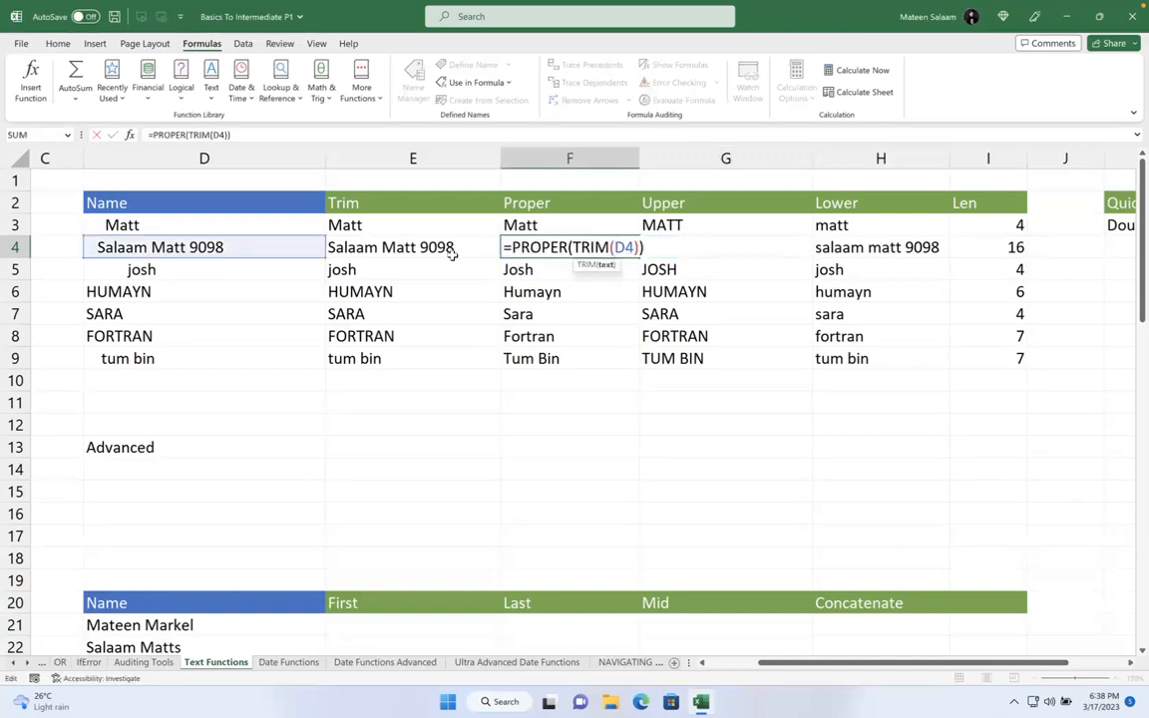
pyautogui.click(254, 247)
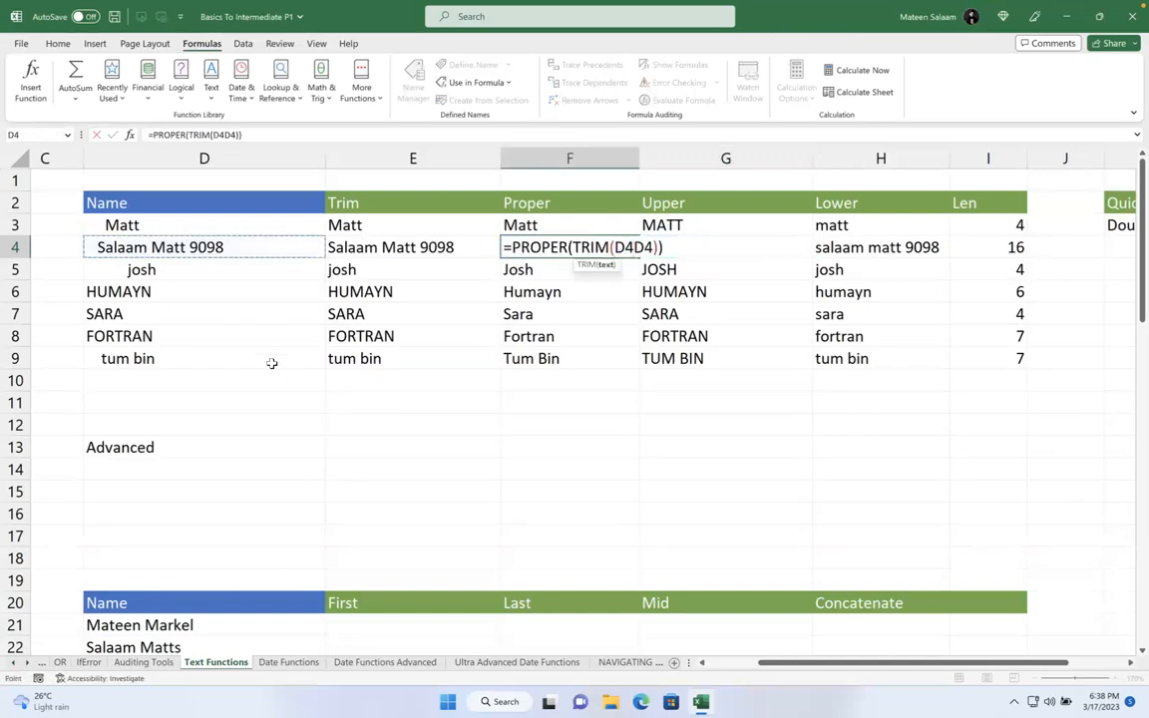
pyautogui.press('Escape')
pyautogui.doubleClick(236, 247)
pyautogui.press('BackSpace')
pyautogui.press('BackSpace')
pyautogui.press('BackSpace')
pyautogui.press('BackSpace')
pyautogui.press('BackSpace')
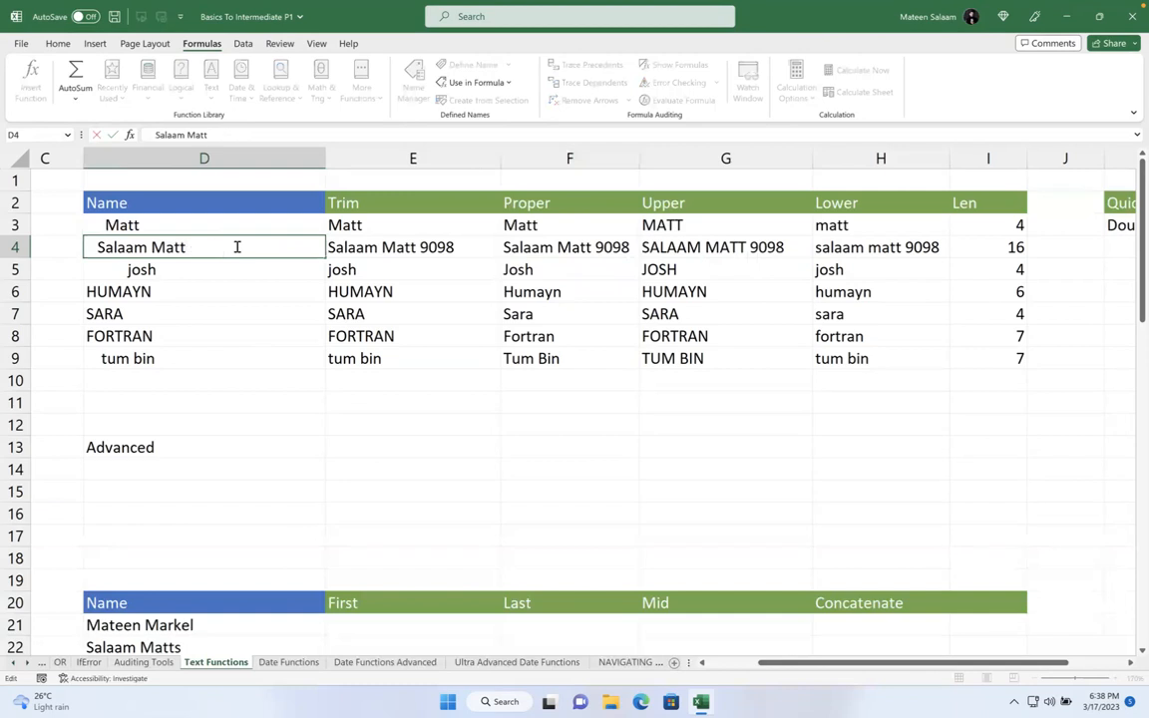
pyautogui.press('Return')
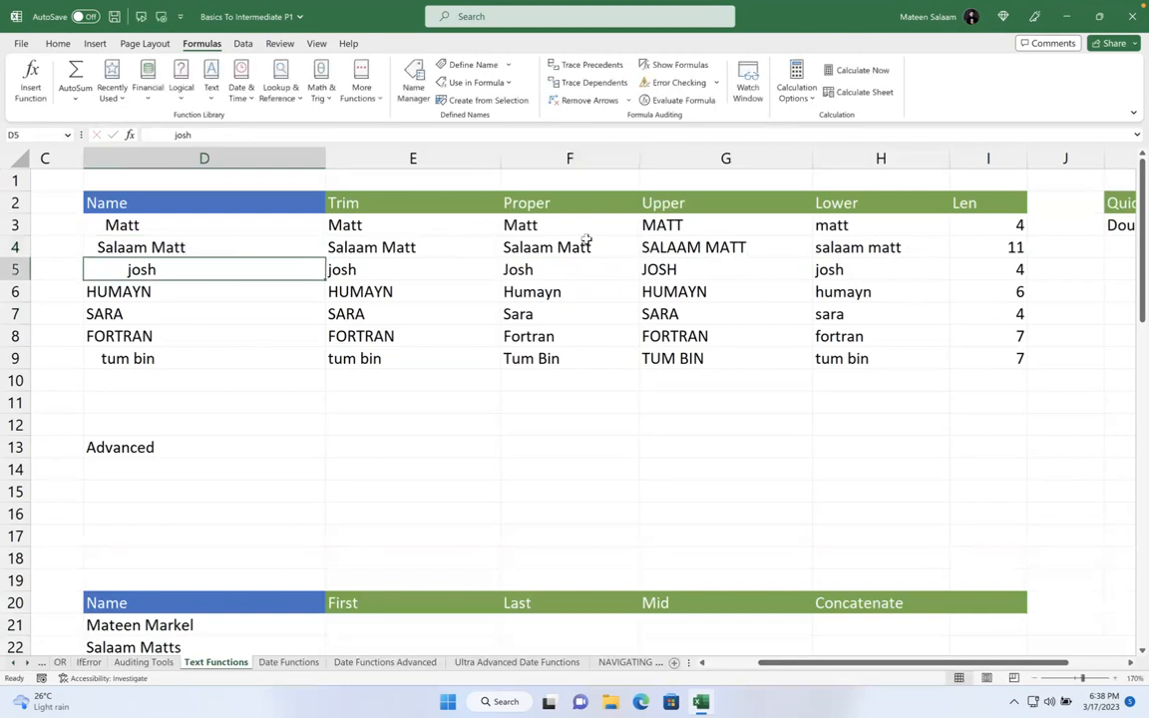
pyautogui.click(230, 239)
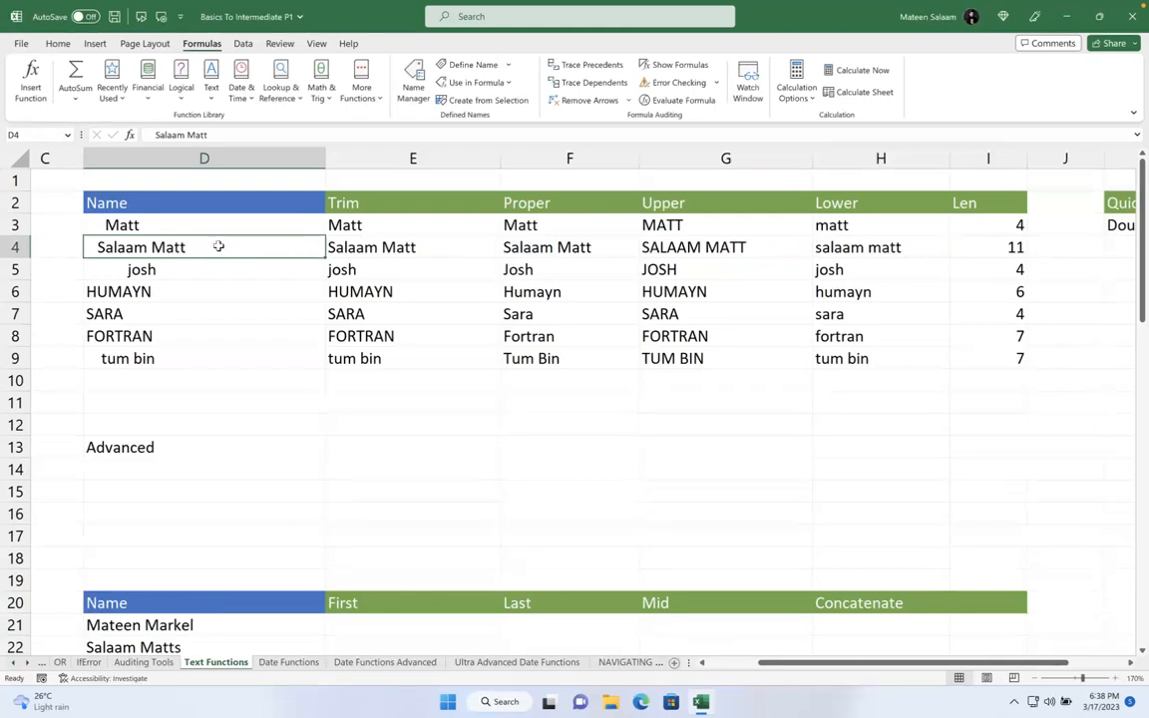
pyautogui.click(379, 248)
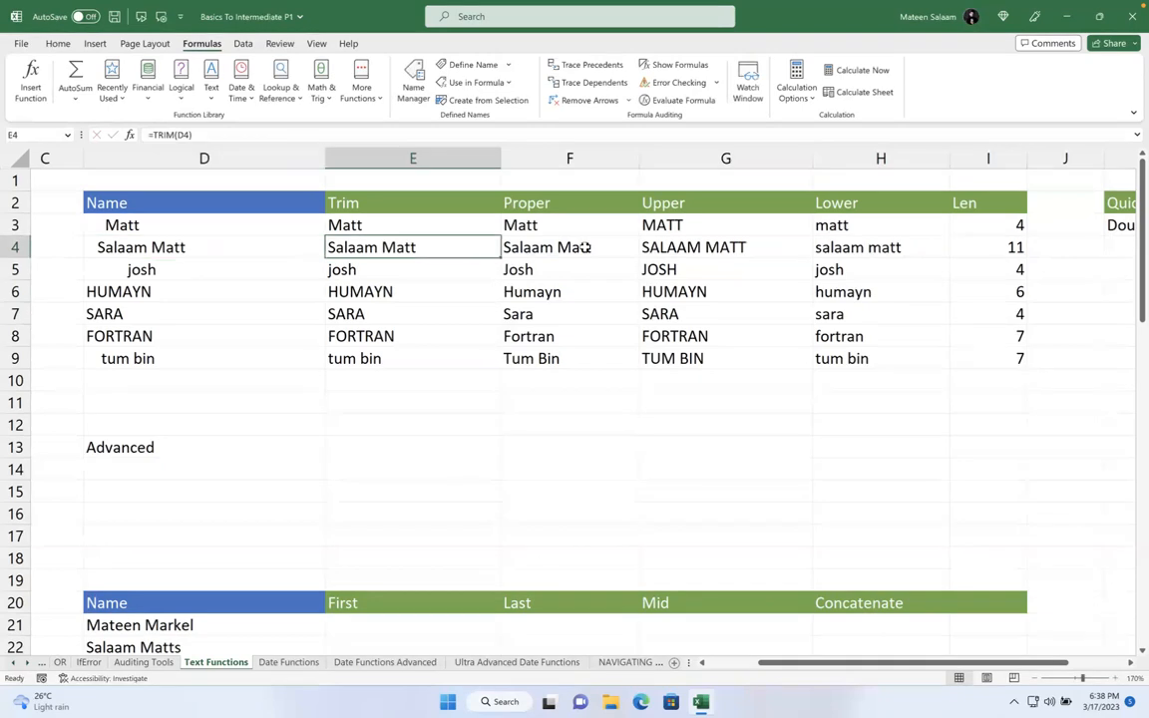
pyautogui.click(993, 249)
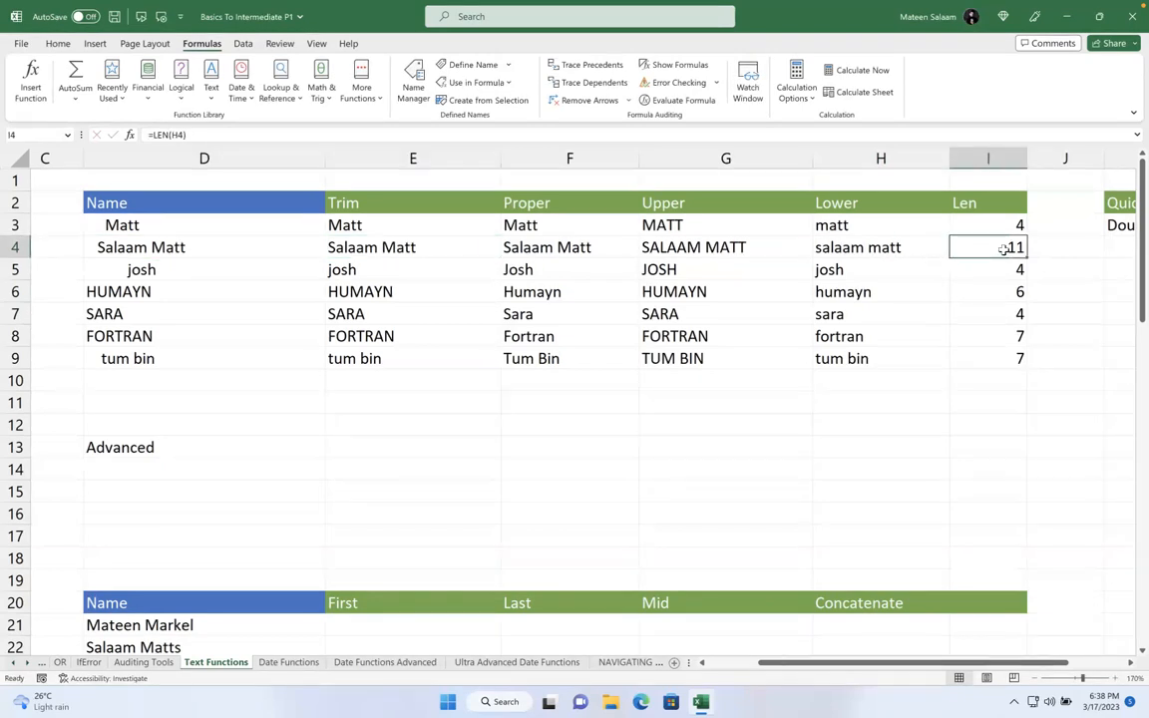
pyautogui.click(956, 313)
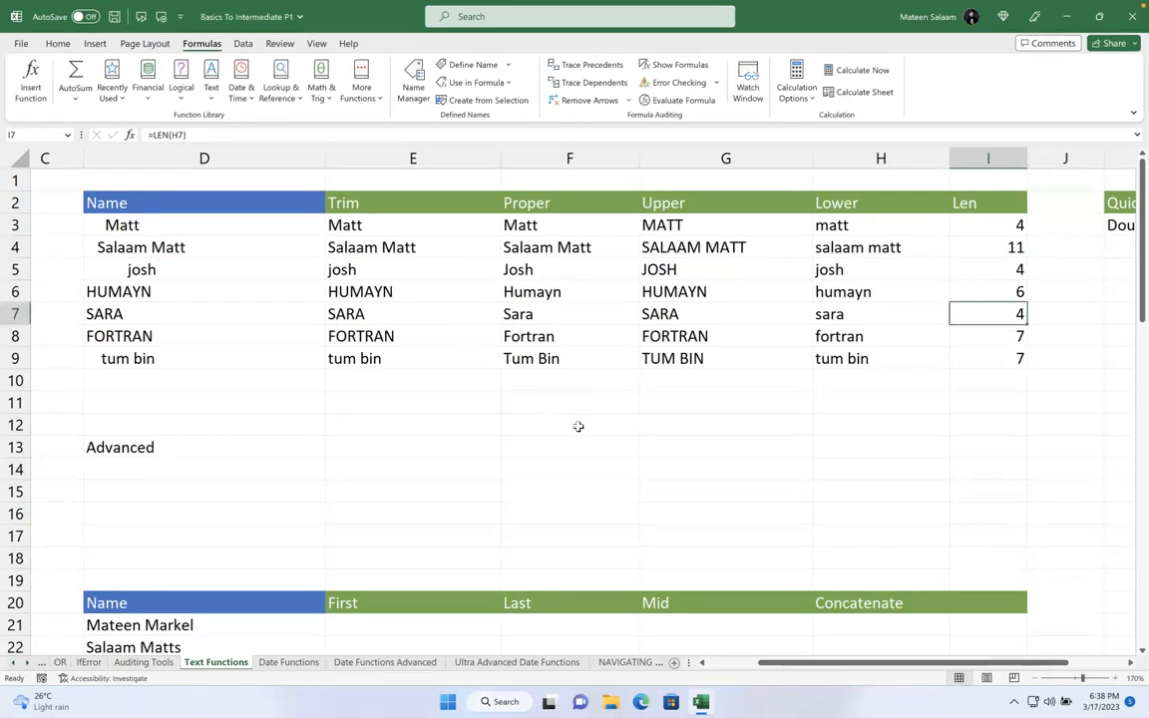
pyautogui.moveTo(983, 222); pyautogui.dragTo(983, 359)
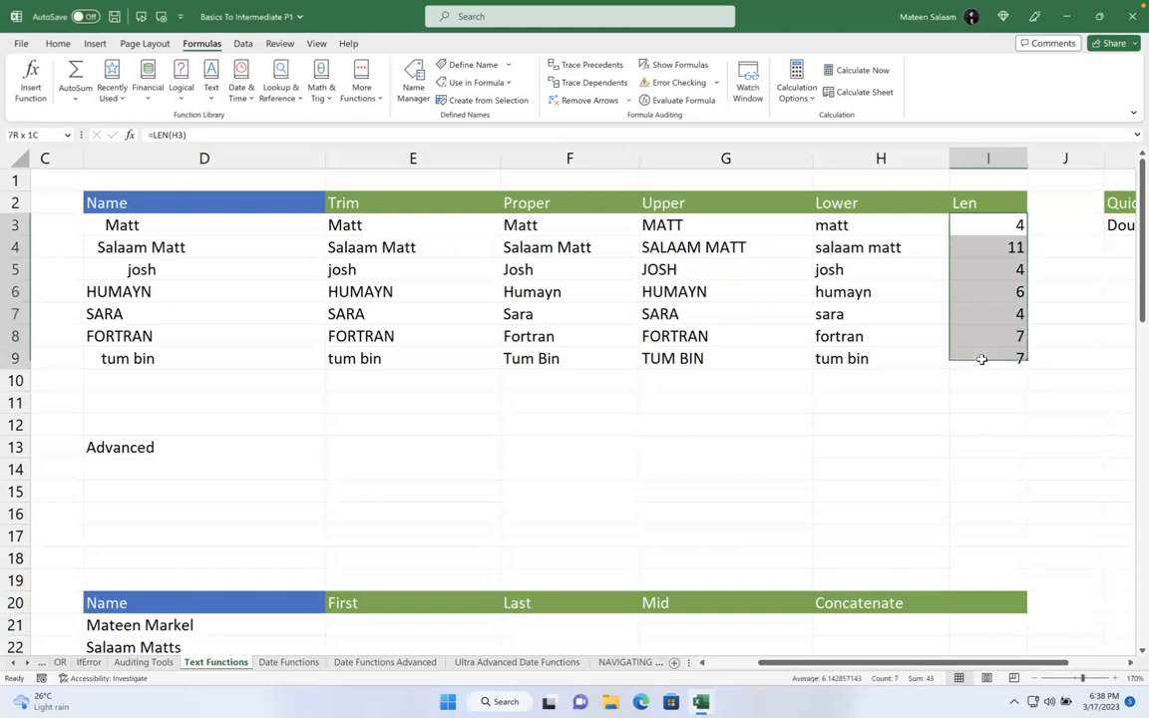
# - Select the seven full names in D21:D27
pyautogui.click(413, 493)
pyautogui.scroll(-2, 414, 493)
pyautogui.scroll(-2, 414, 493)
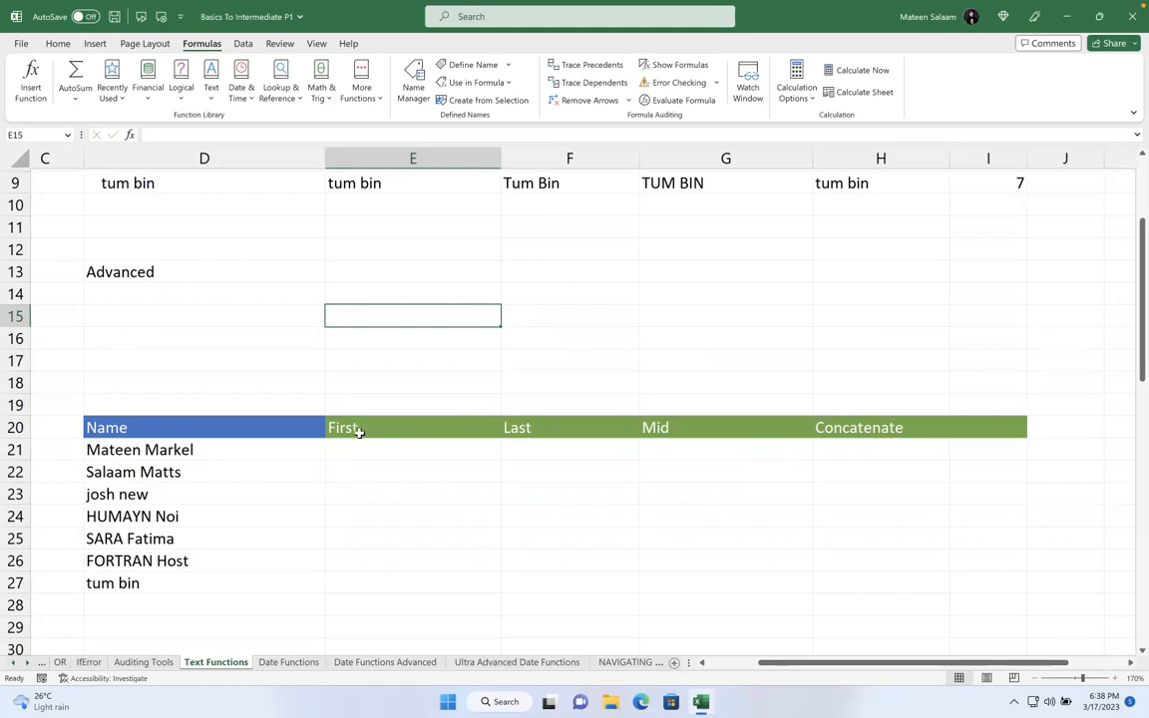
pyautogui.moveTo(302, 446); pyautogui.dragTo(273, 584)
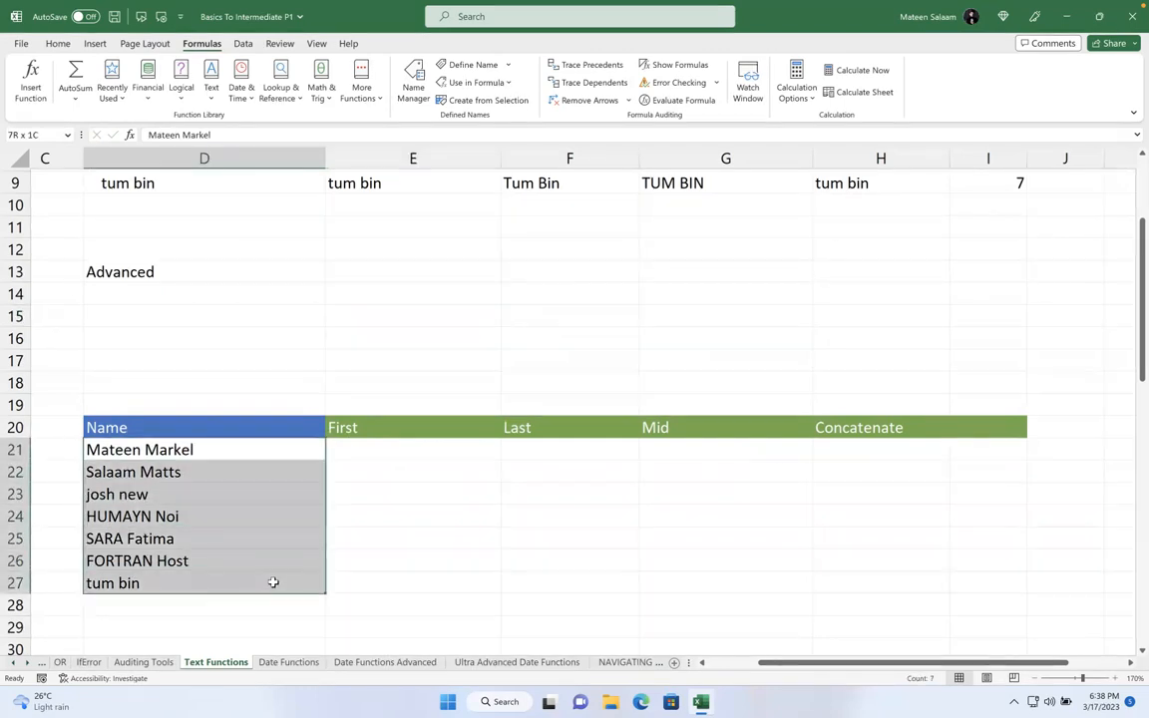
pyautogui.click(393, 455)
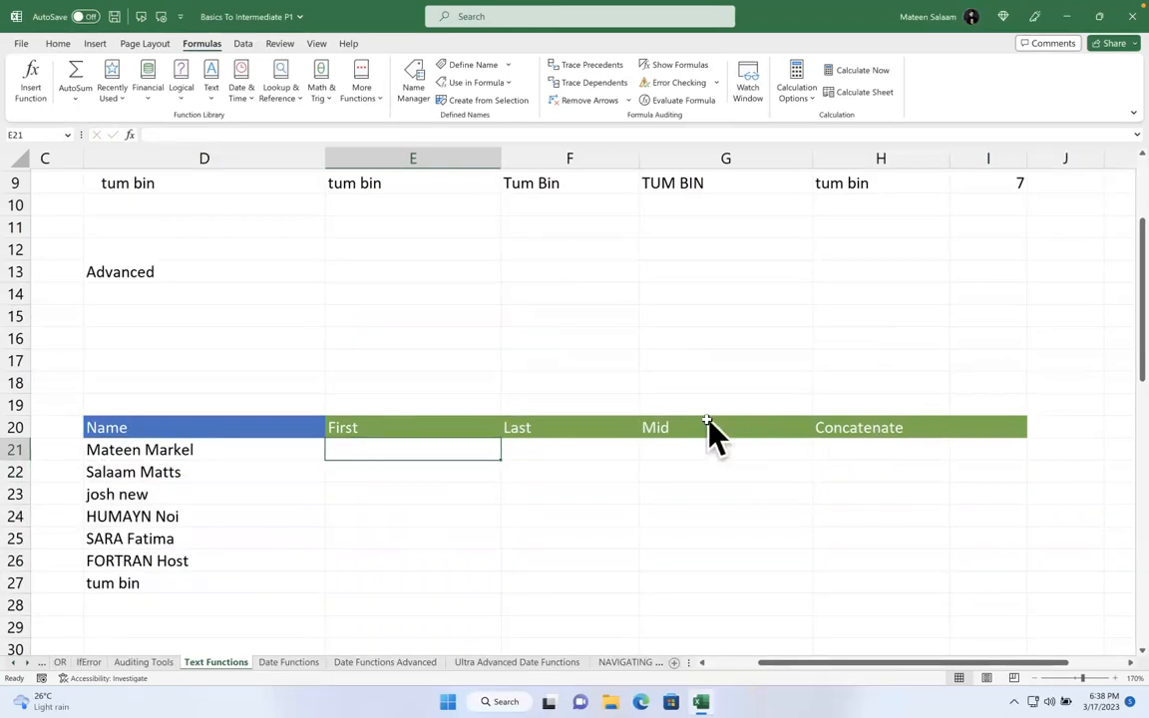
pyautogui.moveTo(218, 450); pyautogui.dragTo(239, 584)
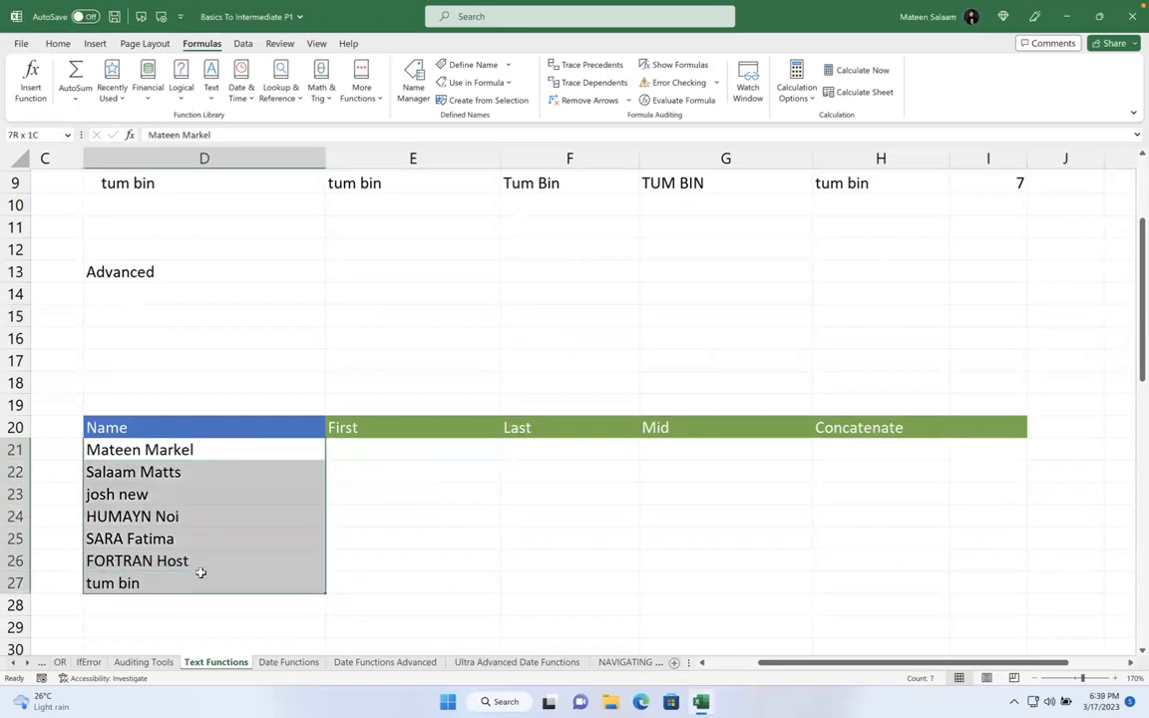
# - Run Text to Columns, delimited by space only, with destination E21
pyautogui.click(242, 43)
pyautogui.click(695, 88)
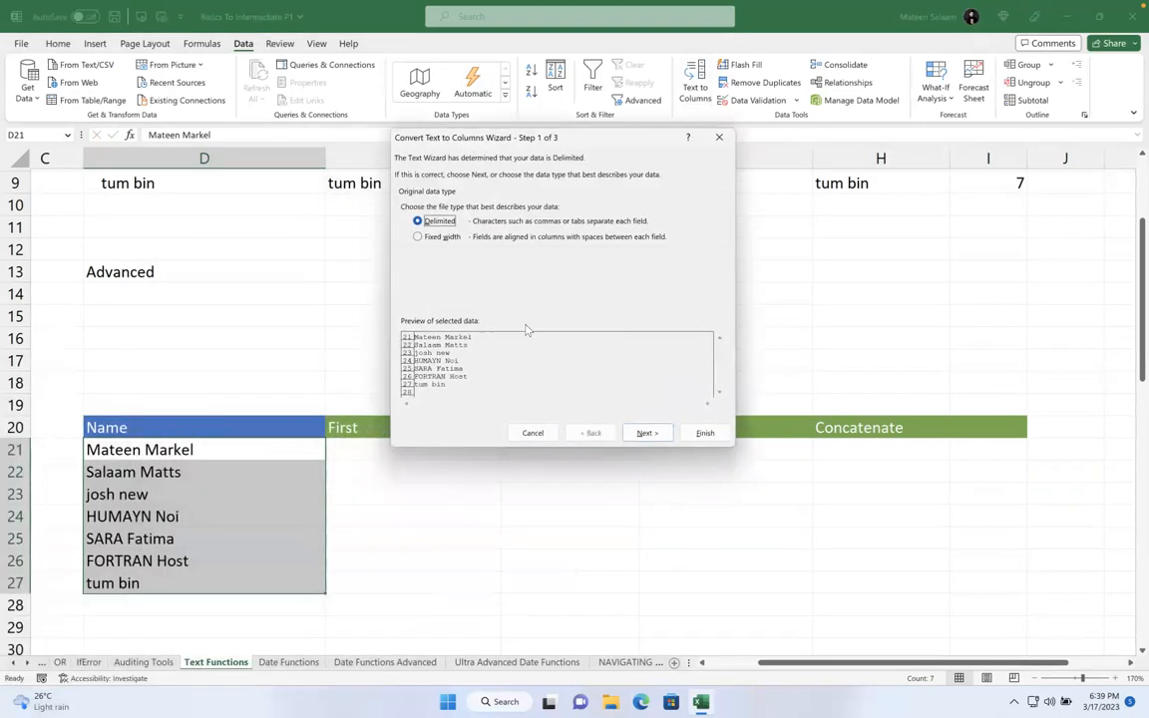
pyautogui.click(645, 432)
pyautogui.click(421, 252)
pyautogui.click(406, 203)
pyautogui.click(647, 432)
pyautogui.click(464, 267)
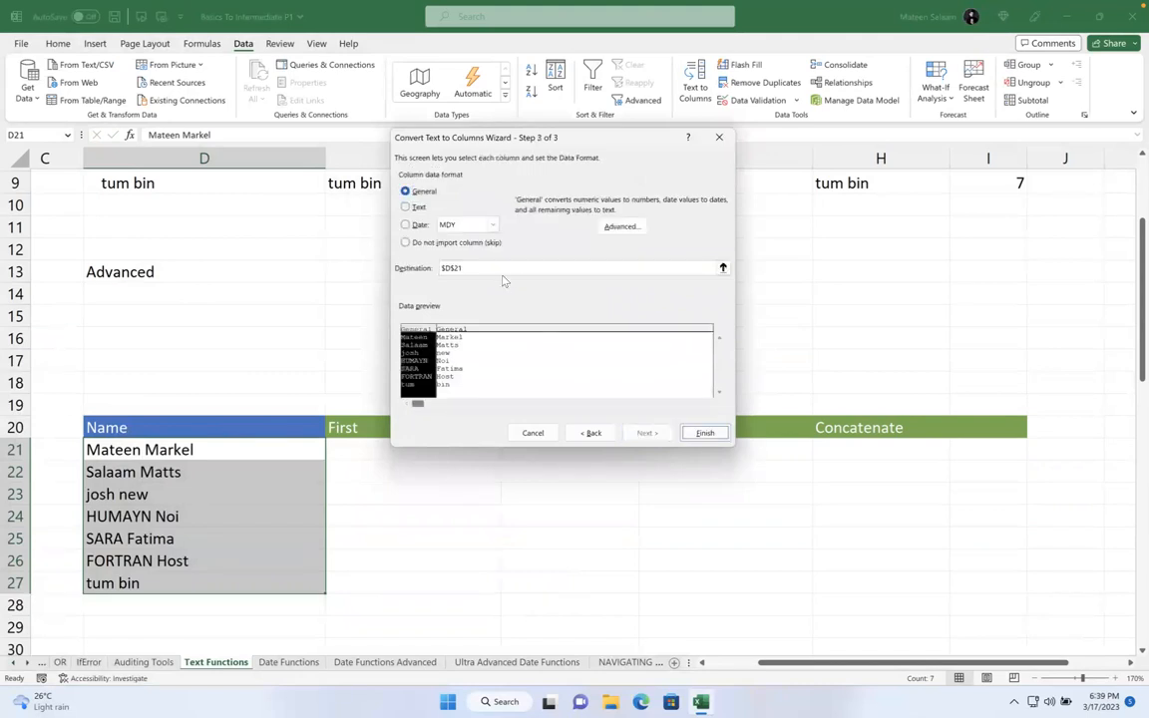
pyautogui.press('BackSpace')
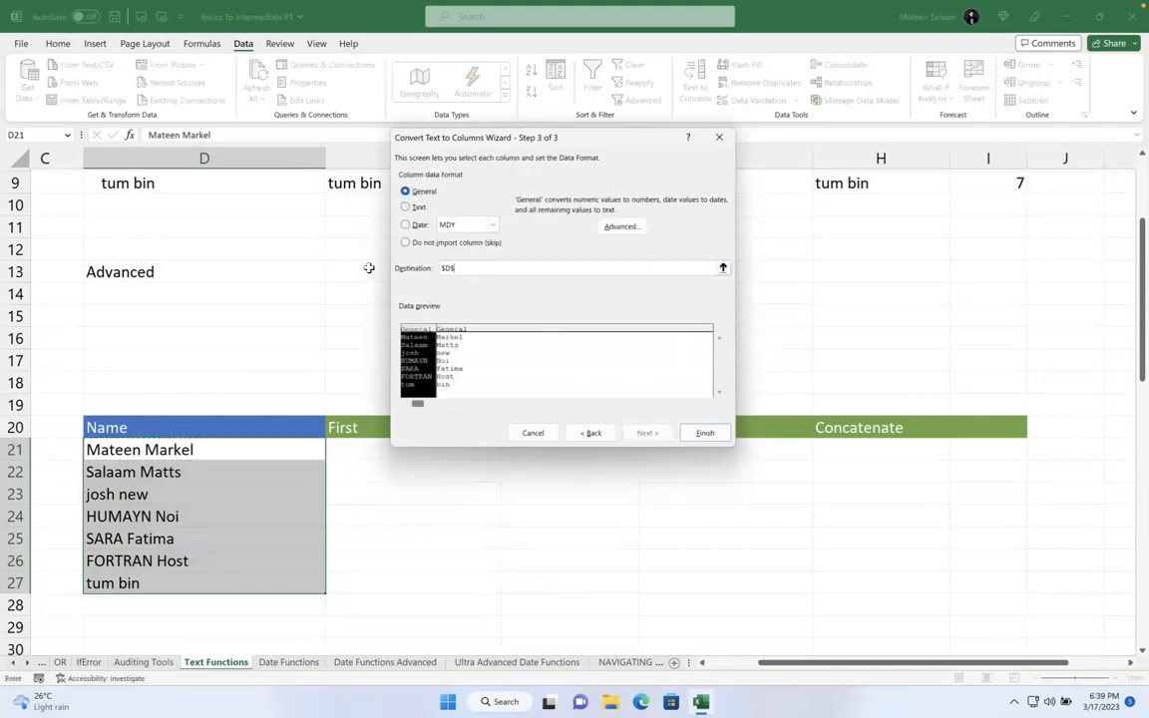
pyautogui.click(357, 448)
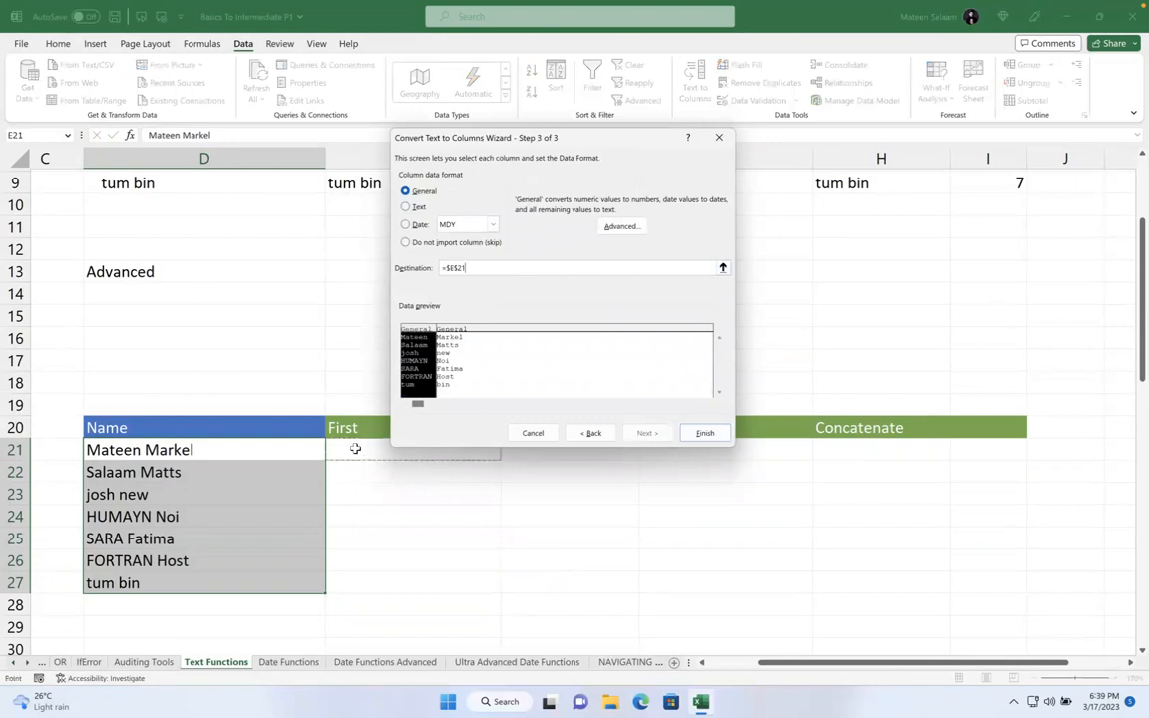
pyautogui.click(702, 432)
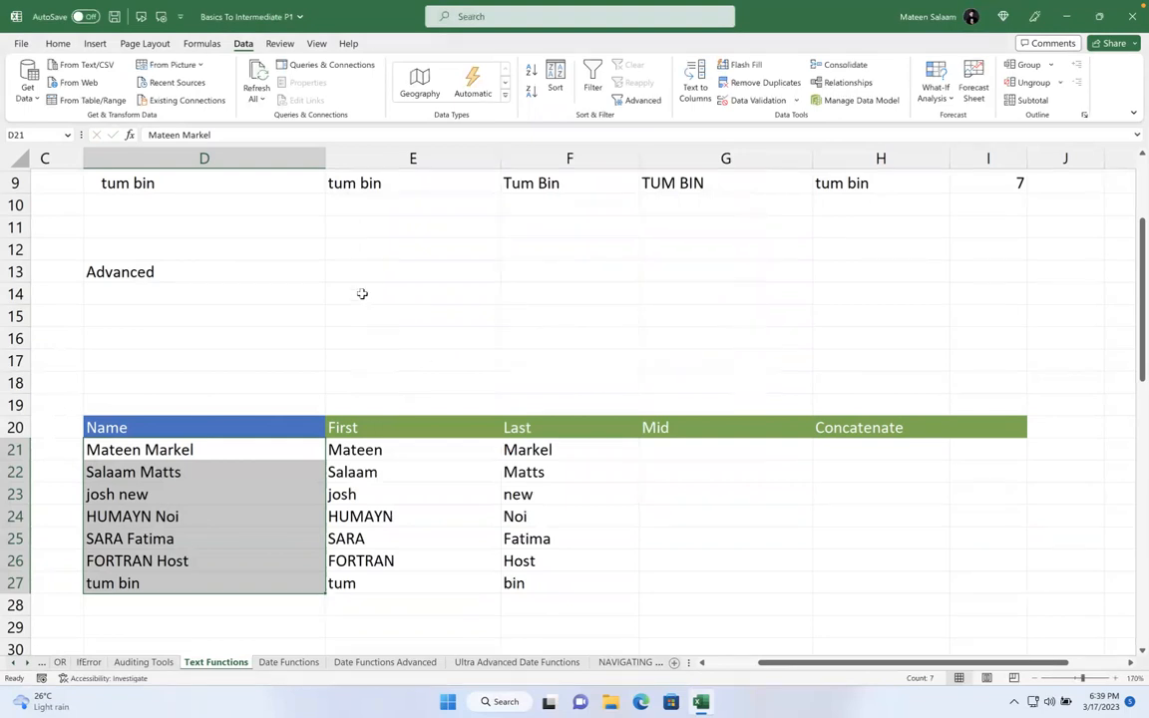
# - Replace the first name in D21 with the first name used in D22
pyautogui.click(141, 450)
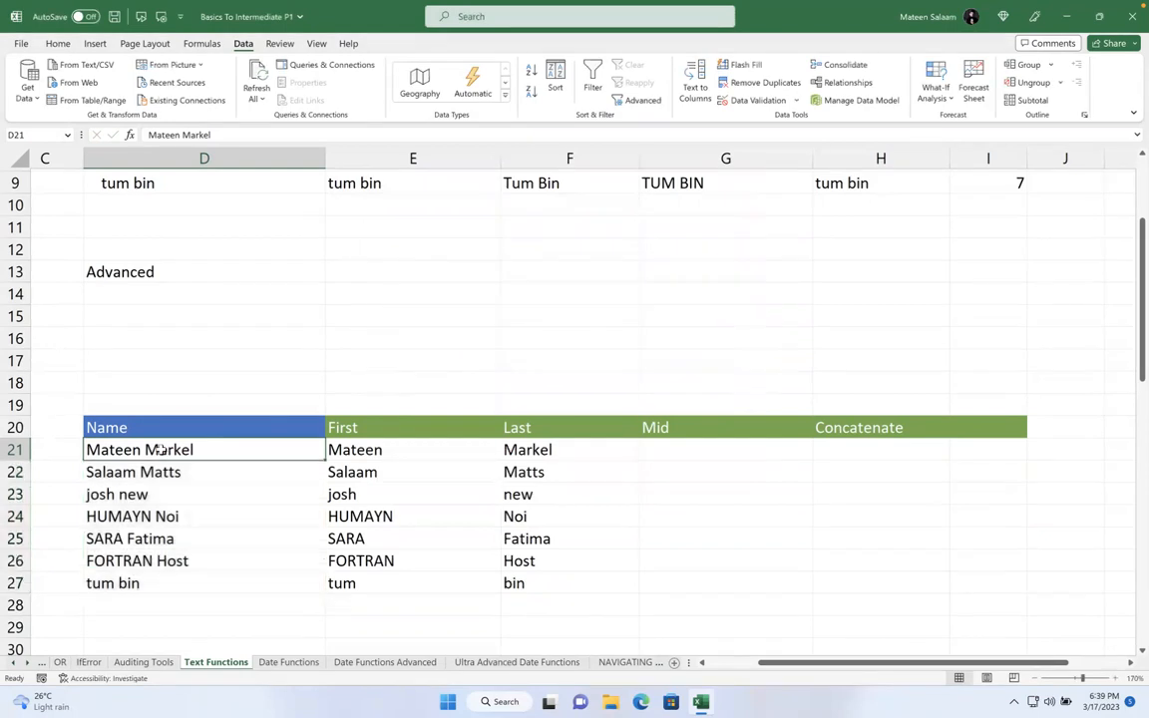
pyautogui.doubleClick(141, 450)
pyautogui.moveTo(141, 450); pyautogui.dragTo(13, 444)
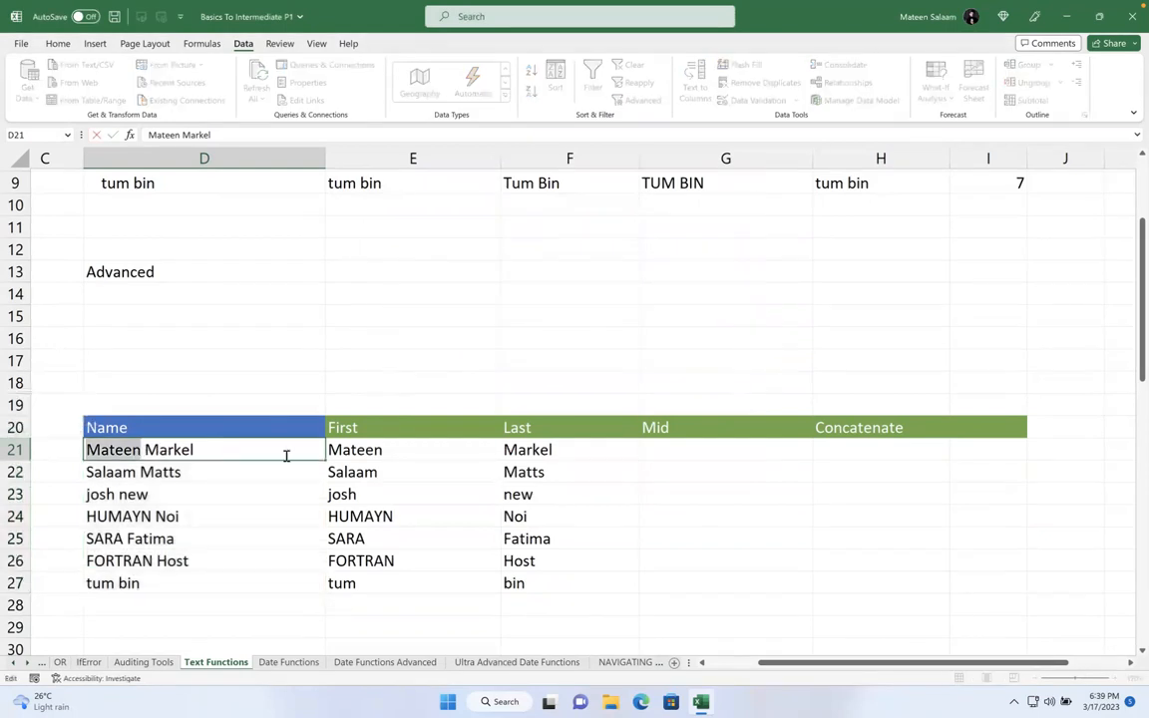
pyautogui.write('Salaam')
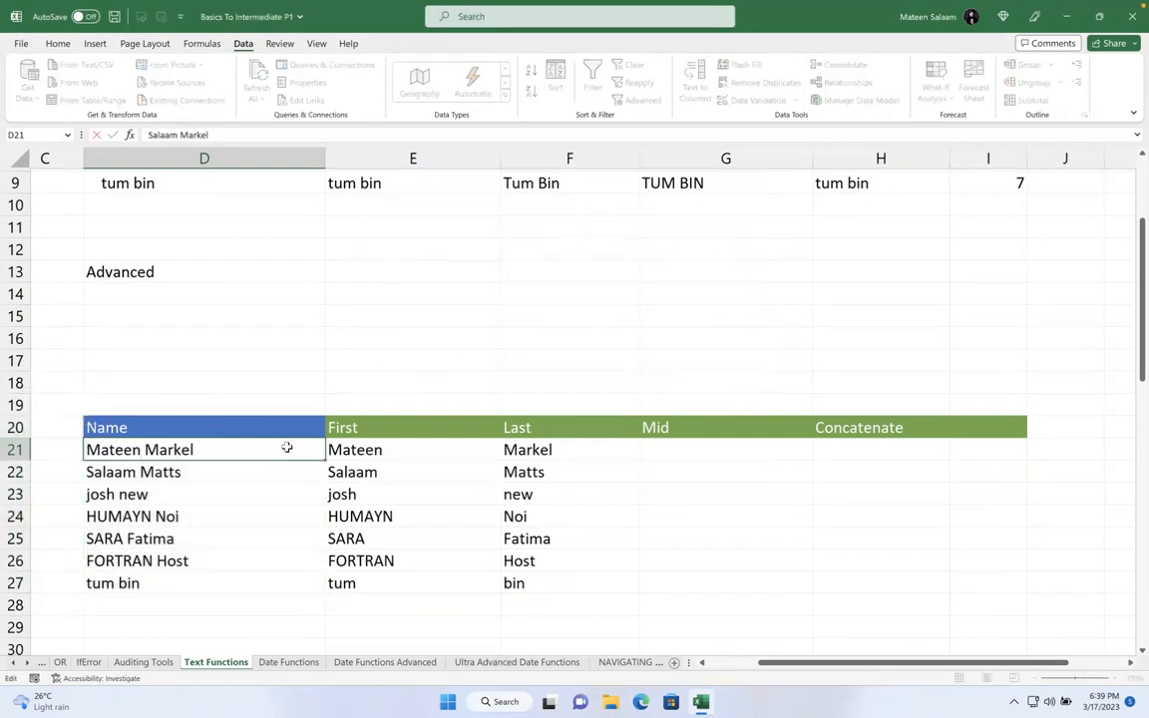
pyautogui.press('Return')
# - Review the split First and Last names for rows 21–27
pyautogui.scroll(-1, 406, 418)
pyautogui.moveTo(360, 384); pyautogui.dragTo(606, 426)
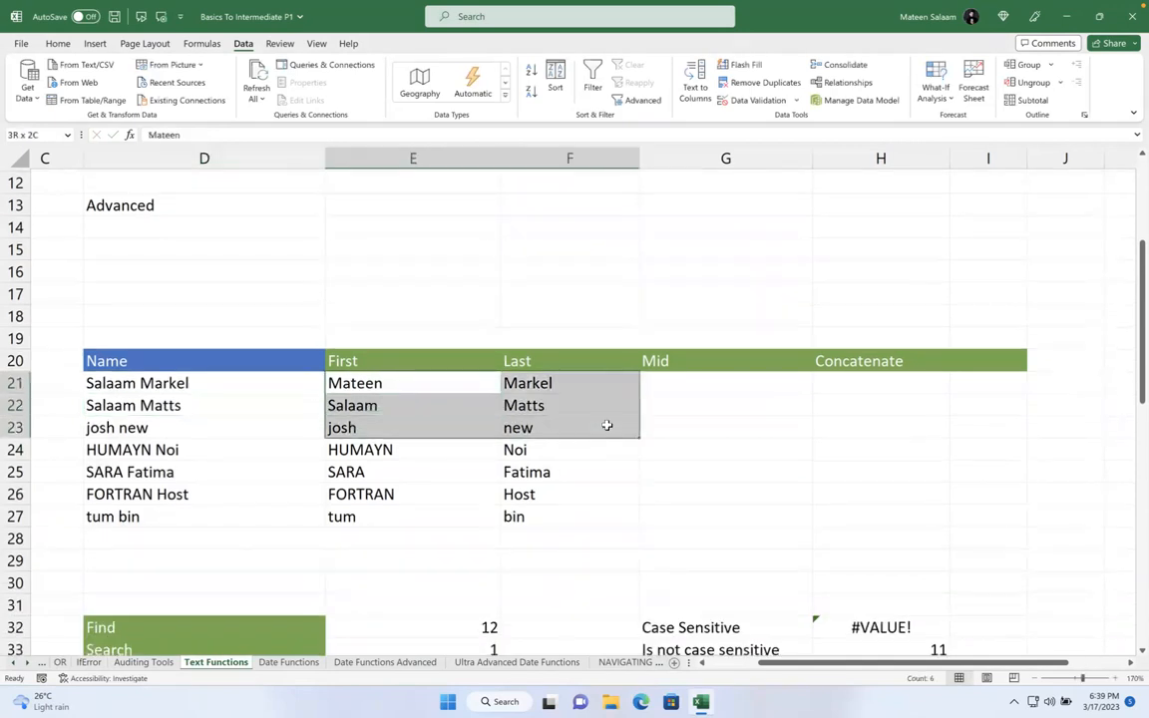
pyautogui.click(134, 387)
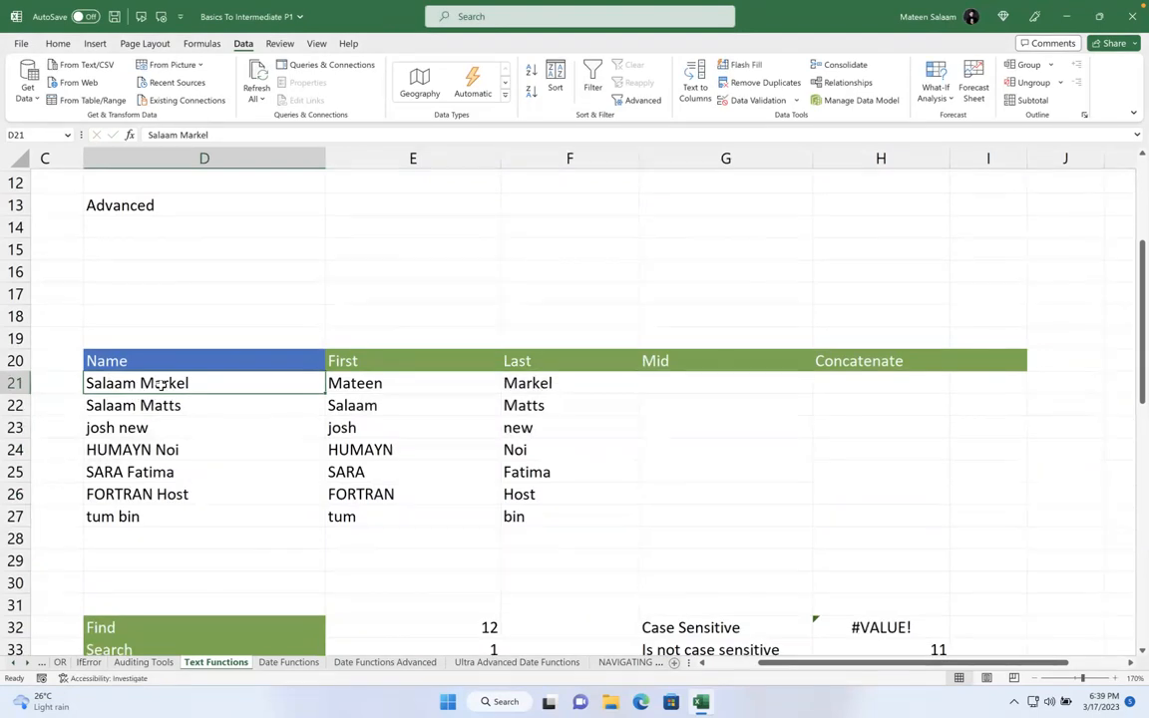
pyautogui.moveTo(441, 379); pyautogui.dragTo(632, 525)
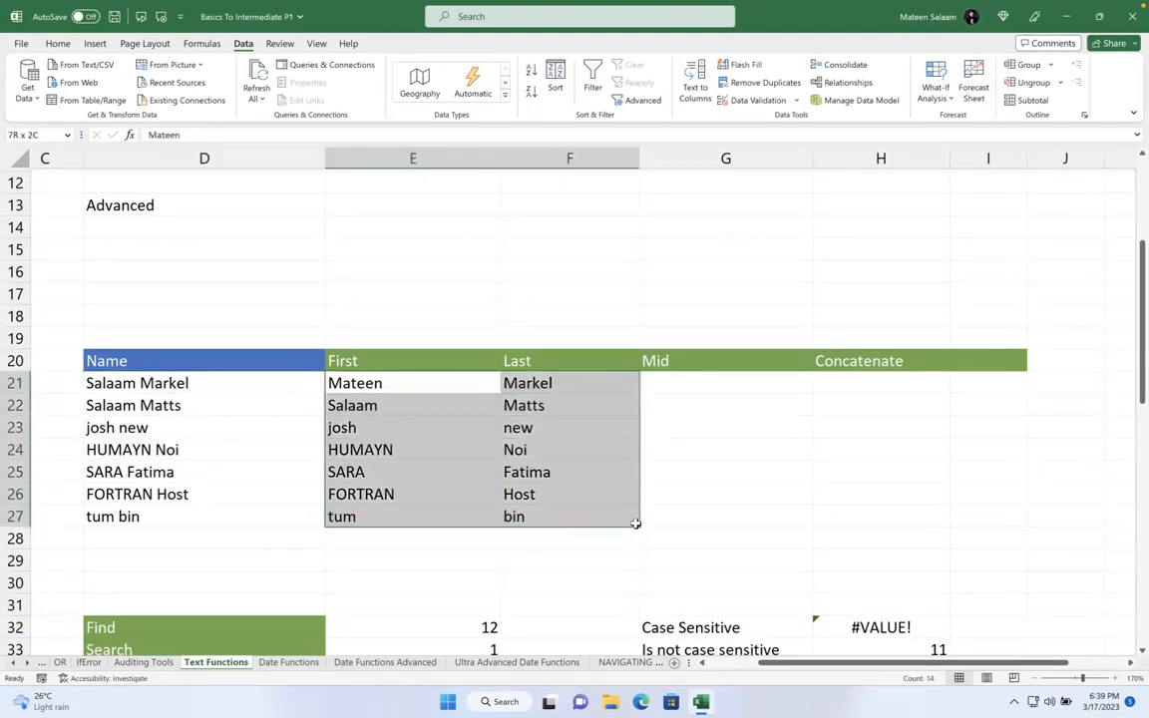
pyautogui.click(724, 443)
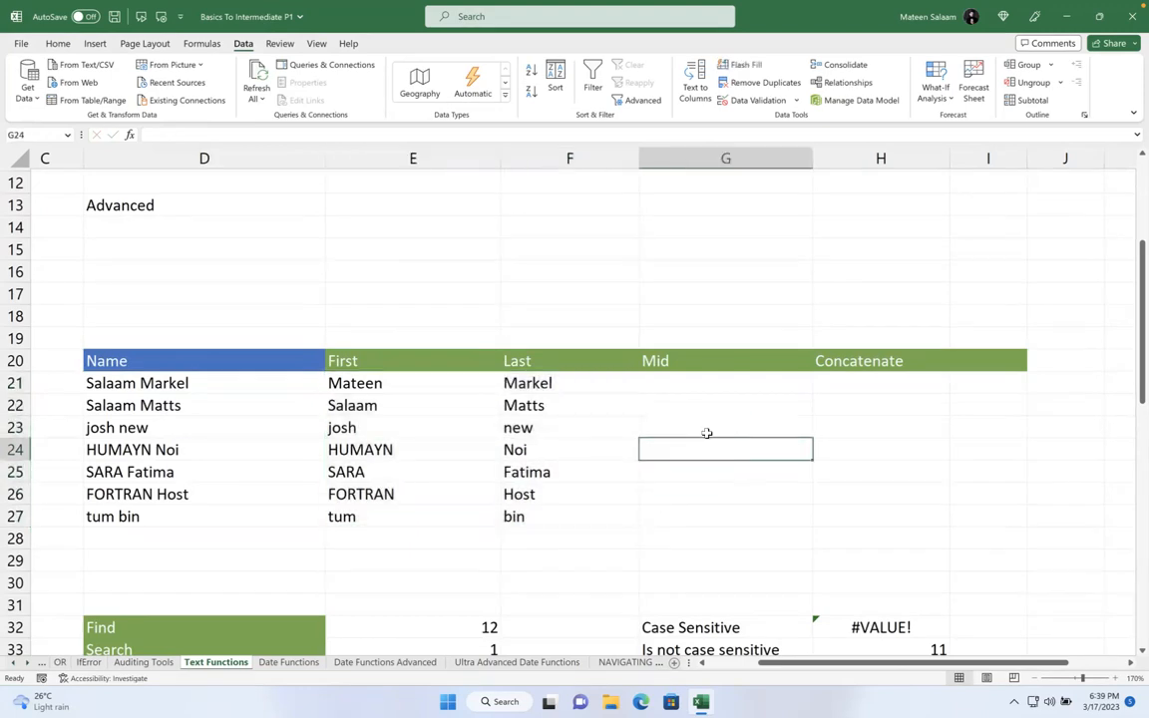
pyautogui.scroll(-2, 707, 433)
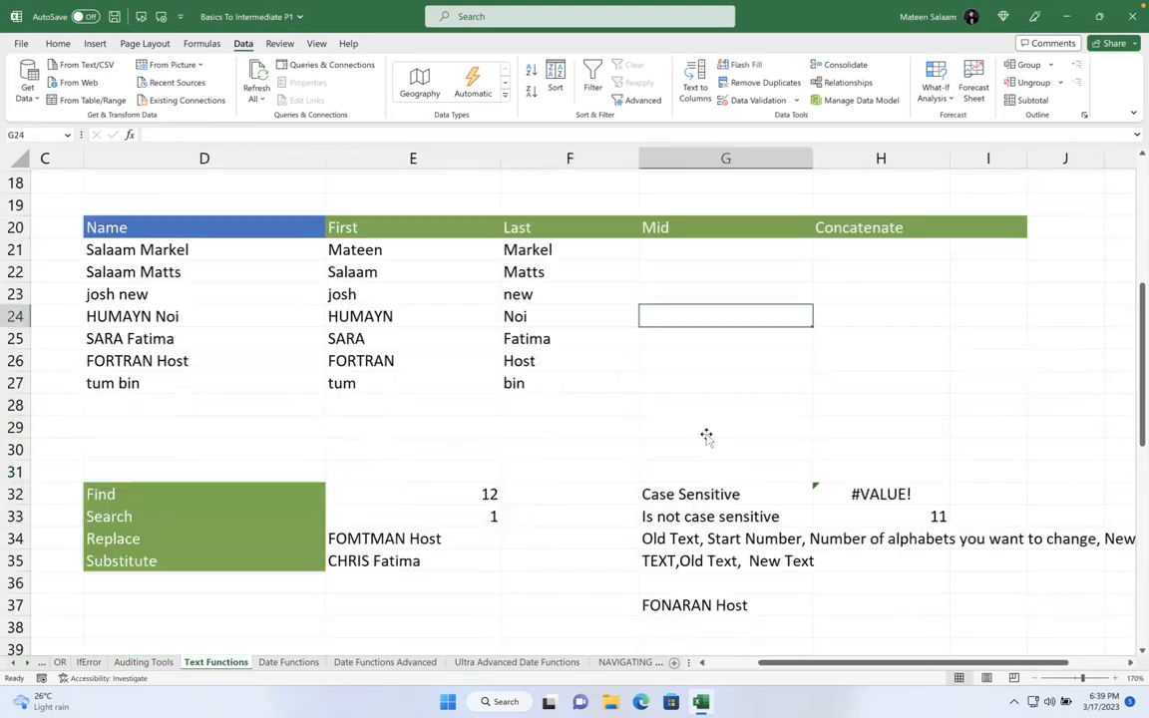
# - Delete the Find, Search, Replace and Substitute results in E32:E35, then recheck D22 and D21
pyautogui.click(444, 497)
pyautogui.moveTo(431, 567); pyautogui.dragTo(438, 563)
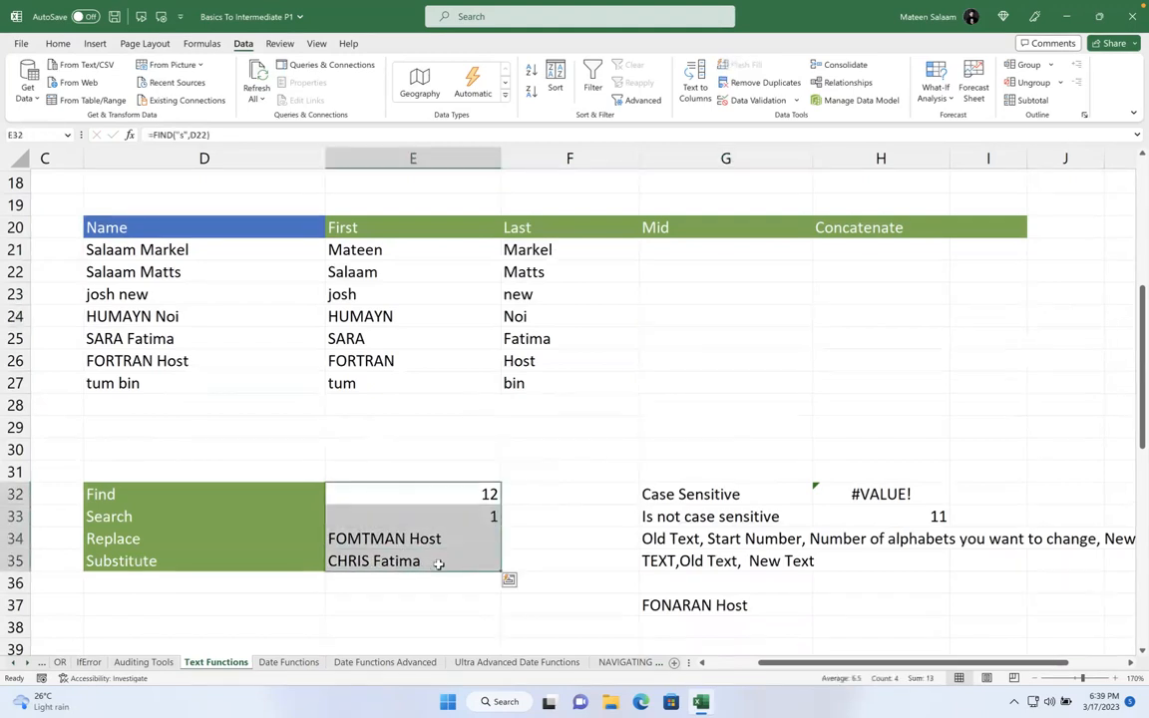
pyautogui.press('Delete')
pyautogui.click(513, 511)
pyautogui.click(444, 499)
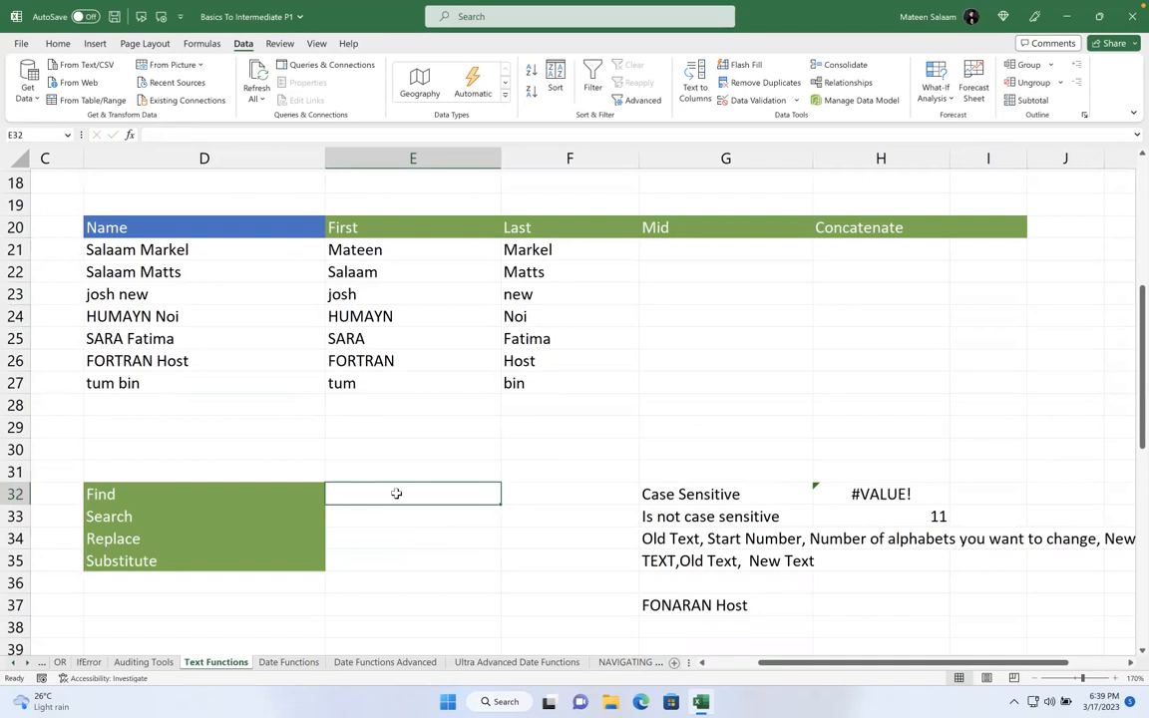
pyautogui.click(181, 269)
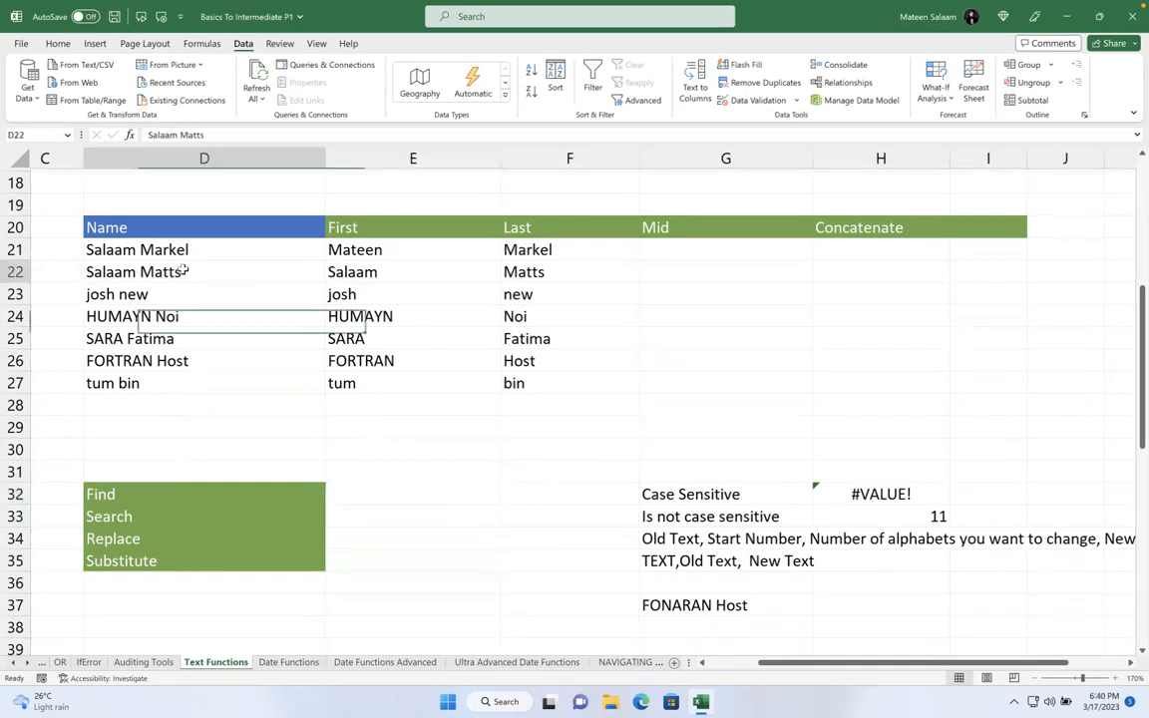
pyautogui.click(154, 249)
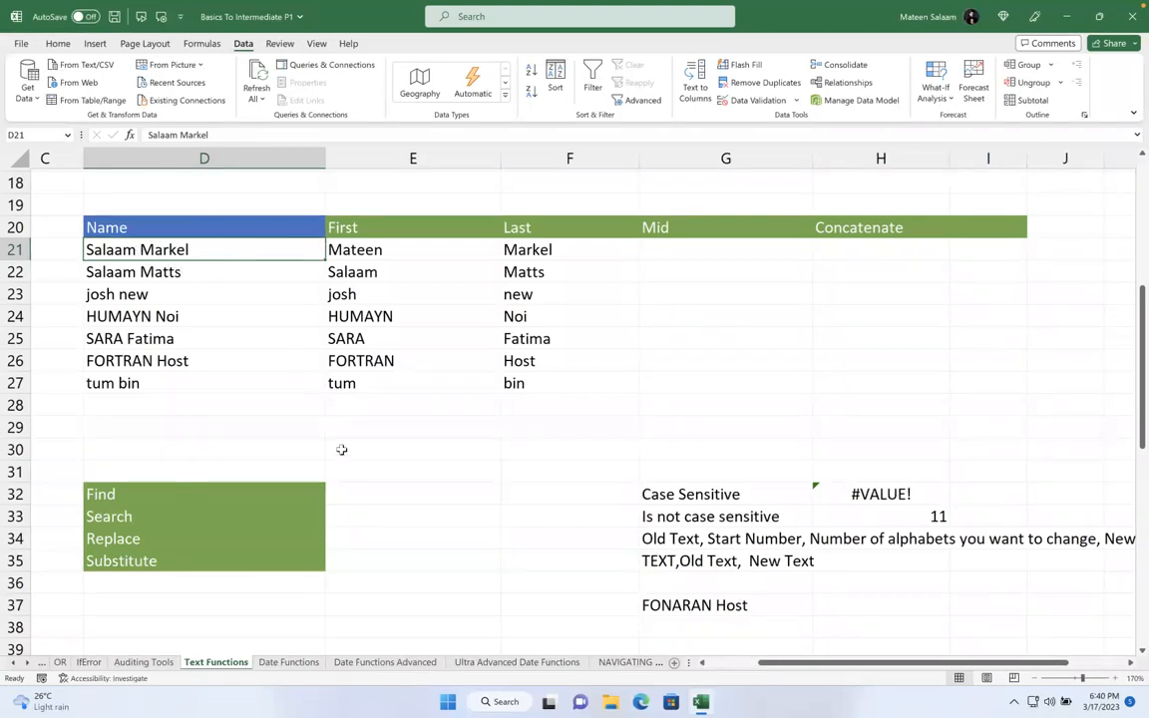
# - Enter =FIND("M",D21) in E32 to locate the letter M in D21's name
pyautogui.click(444, 492)
pyautogui.write('=fin')
pyautogui.press('Tab')
pyautogui.write('"M",')
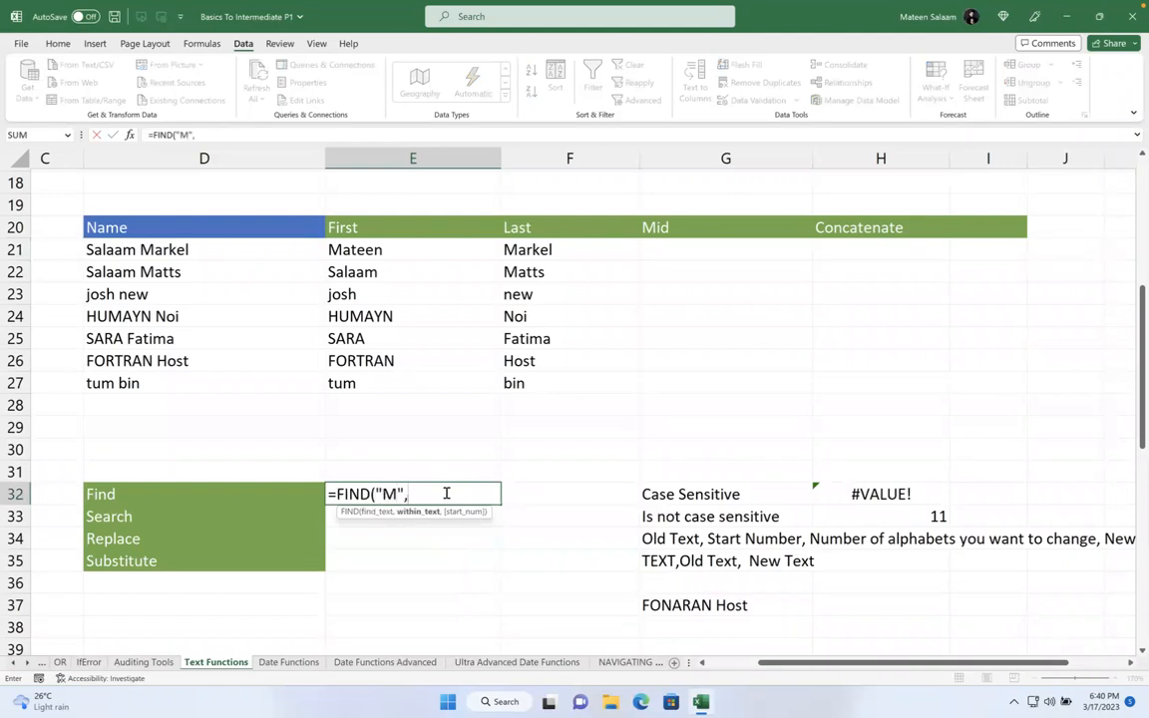
pyautogui.click(164, 251)
pyautogui.write(')')
pyautogui.press('Return')
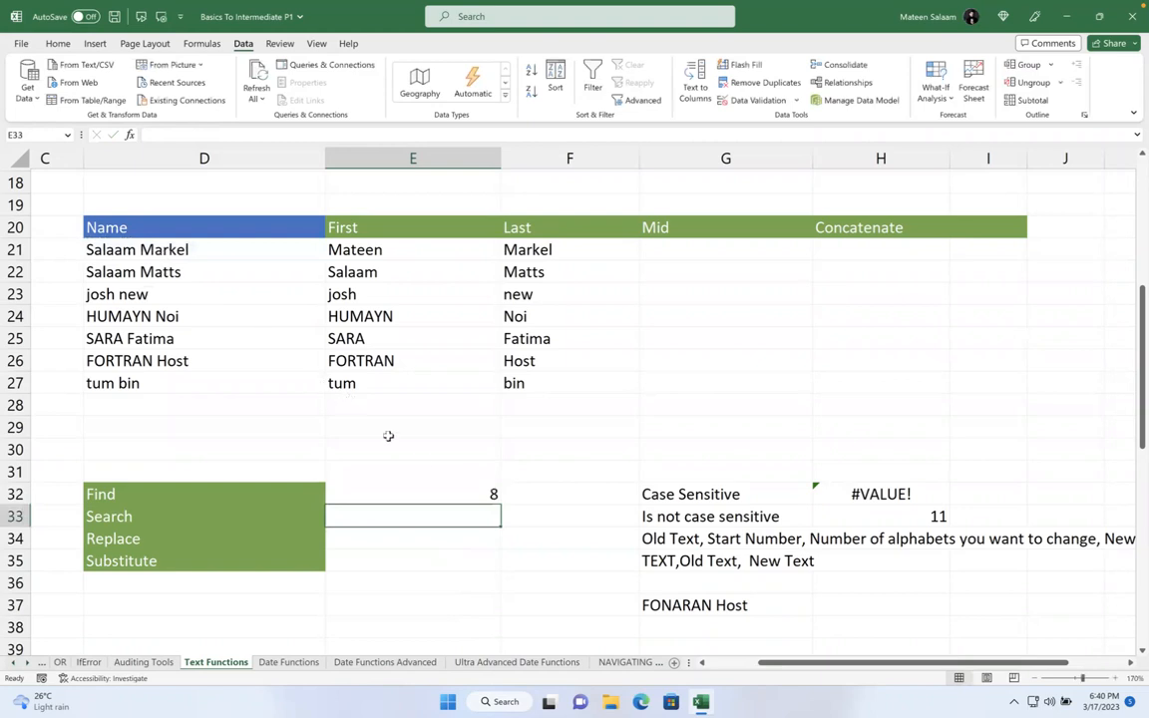
# - Change E32's FIND search letter to lowercase m, then to a
pyautogui.click(437, 486)
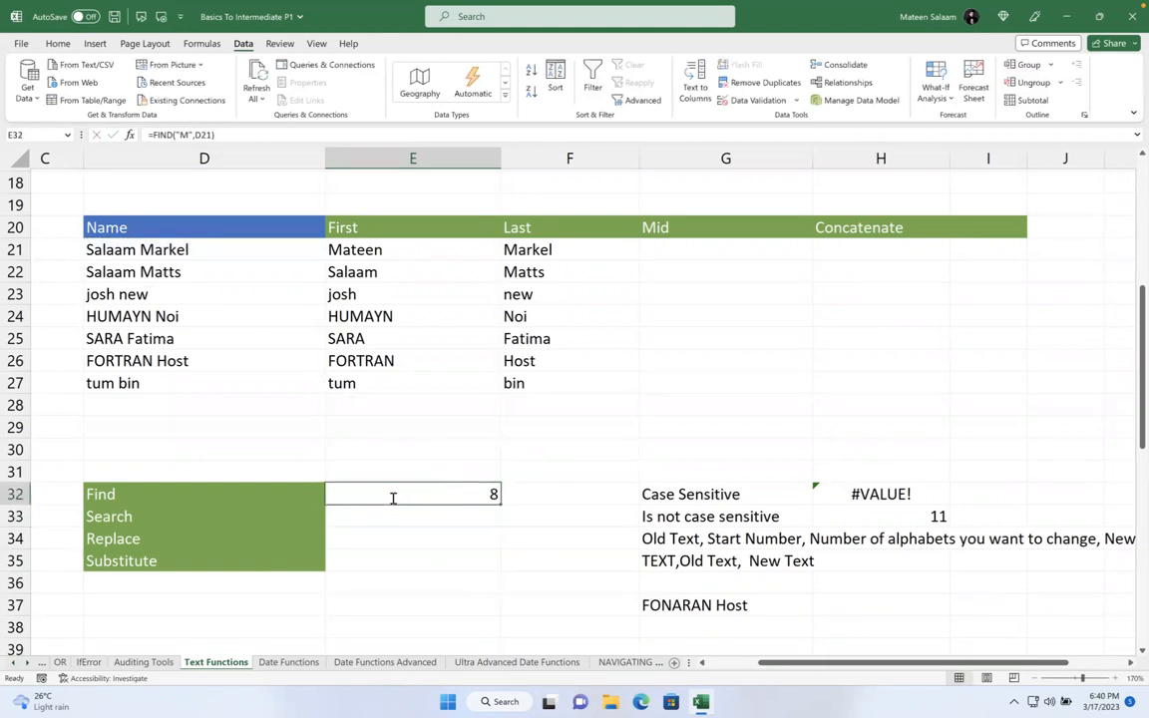
pyautogui.doubleClick(393, 492)
pyautogui.press('BackSpace')
pyautogui.write('m')
pyautogui.press('Return')
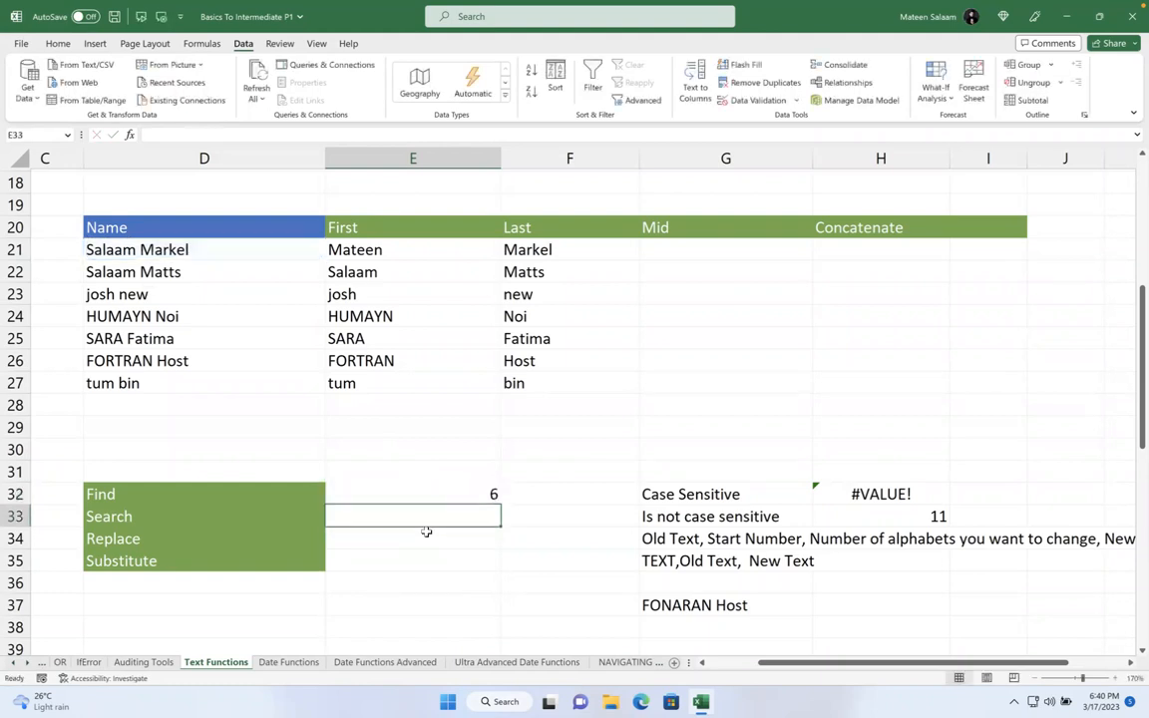
pyautogui.click(487, 489)
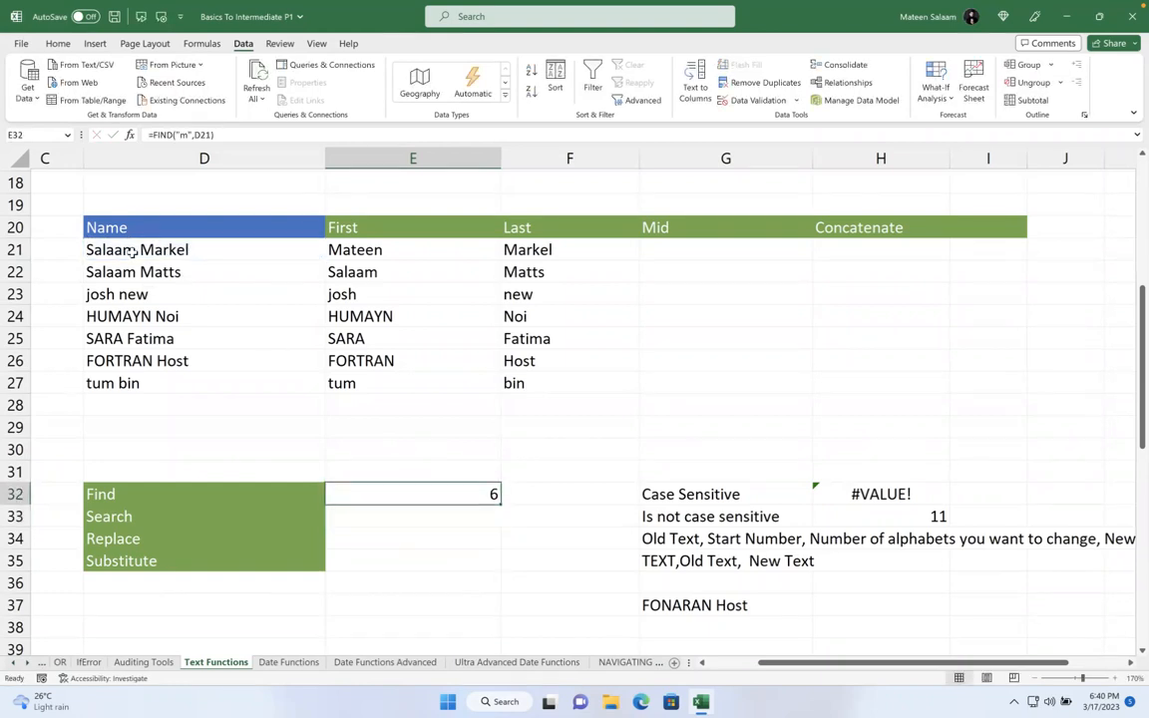
pyautogui.doubleClick(436, 496)
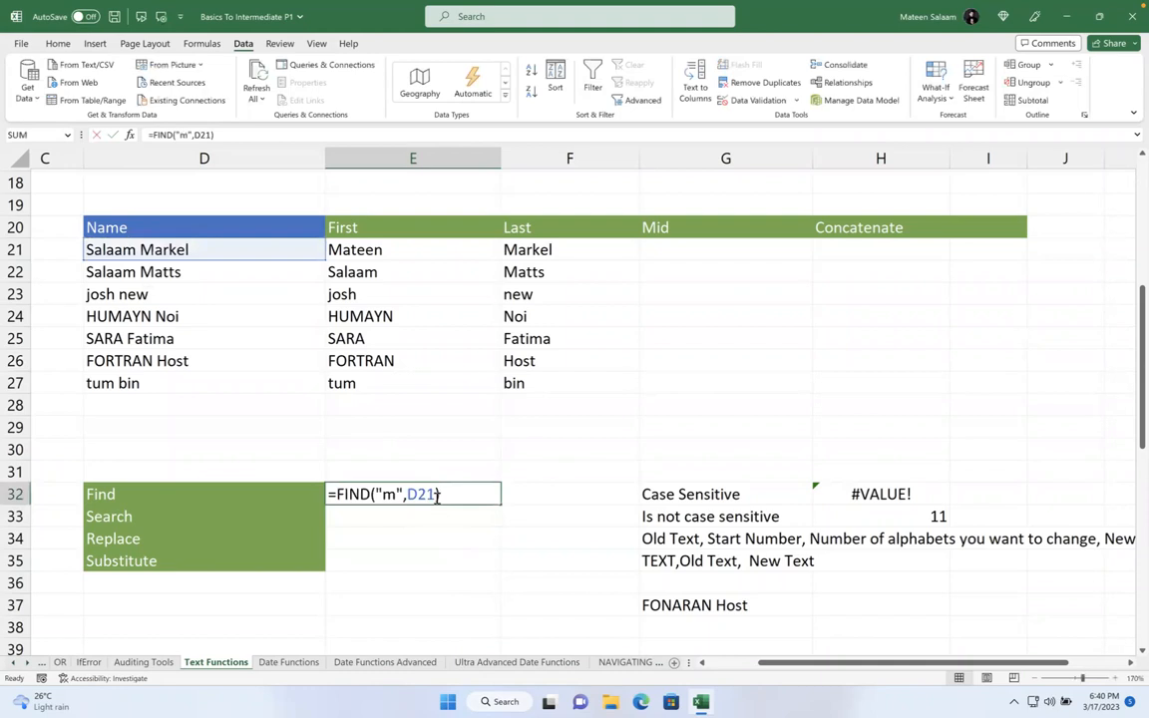
pyautogui.click(400, 495)
pyautogui.press('BackSpace')
pyautogui.write('a')
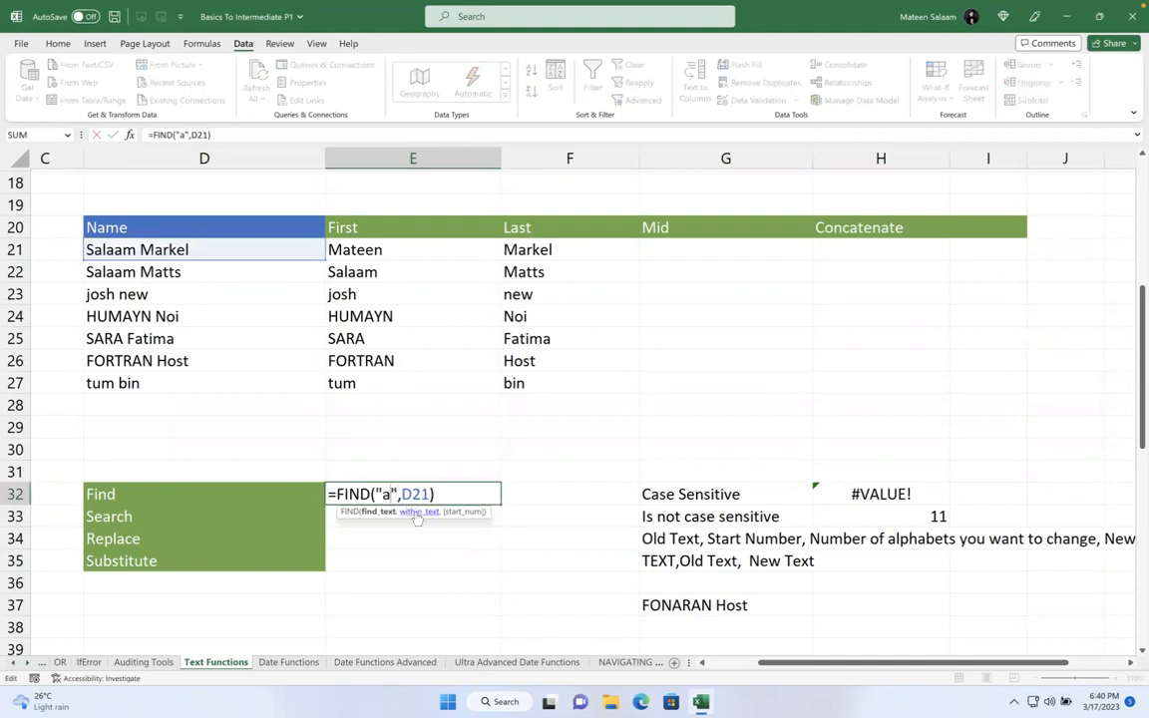
pyautogui.press('Return')
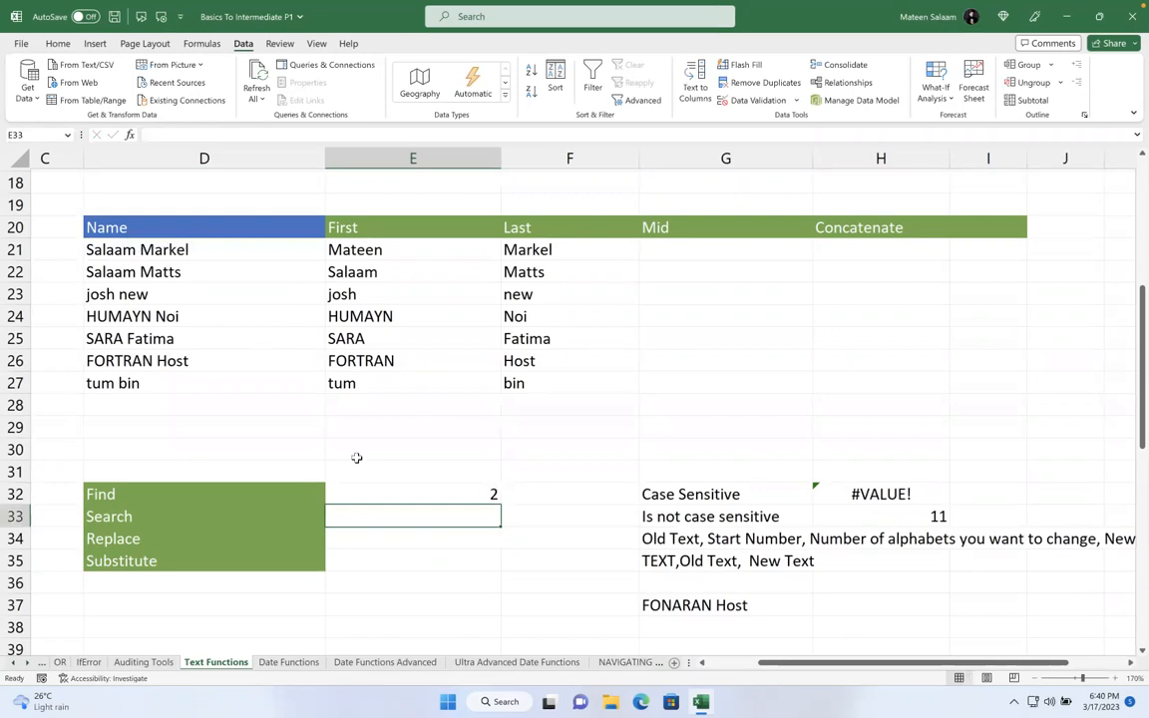
# - Delete the FIND formula from E32
pyautogui.click(443, 493)
pyautogui.doubleClick(443, 494)
pyautogui.moveTo(450, 495); pyautogui.dragTo(308, 495)
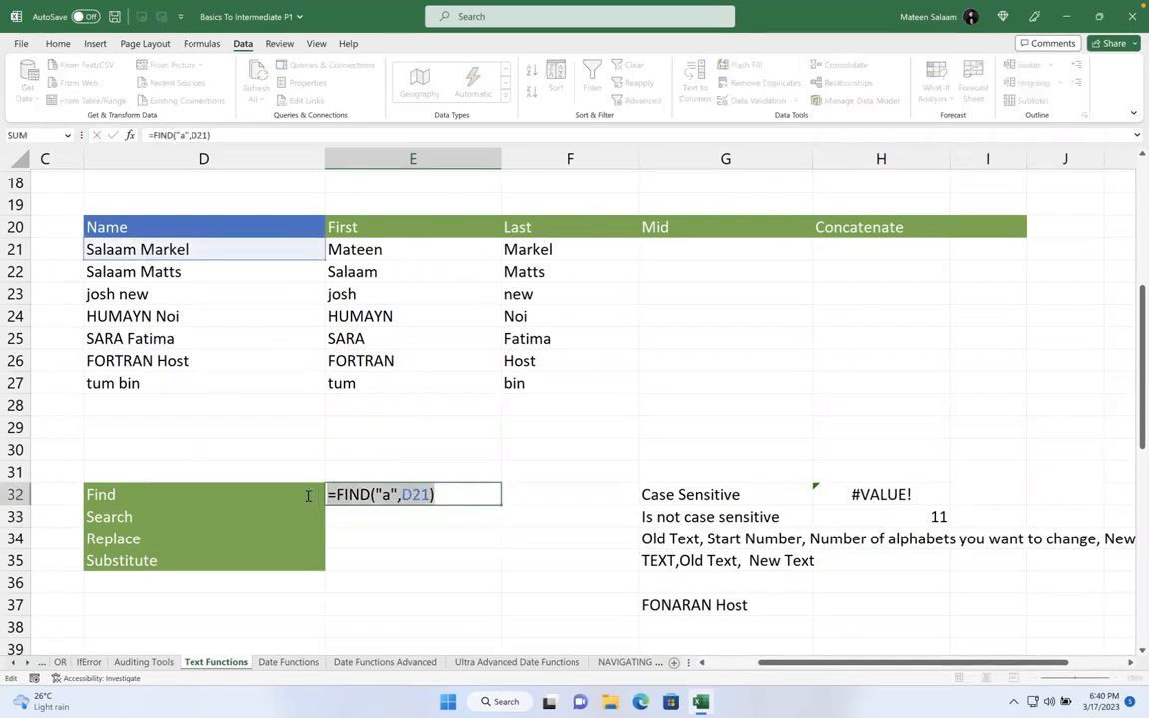
pyautogui.press('BackSpace')
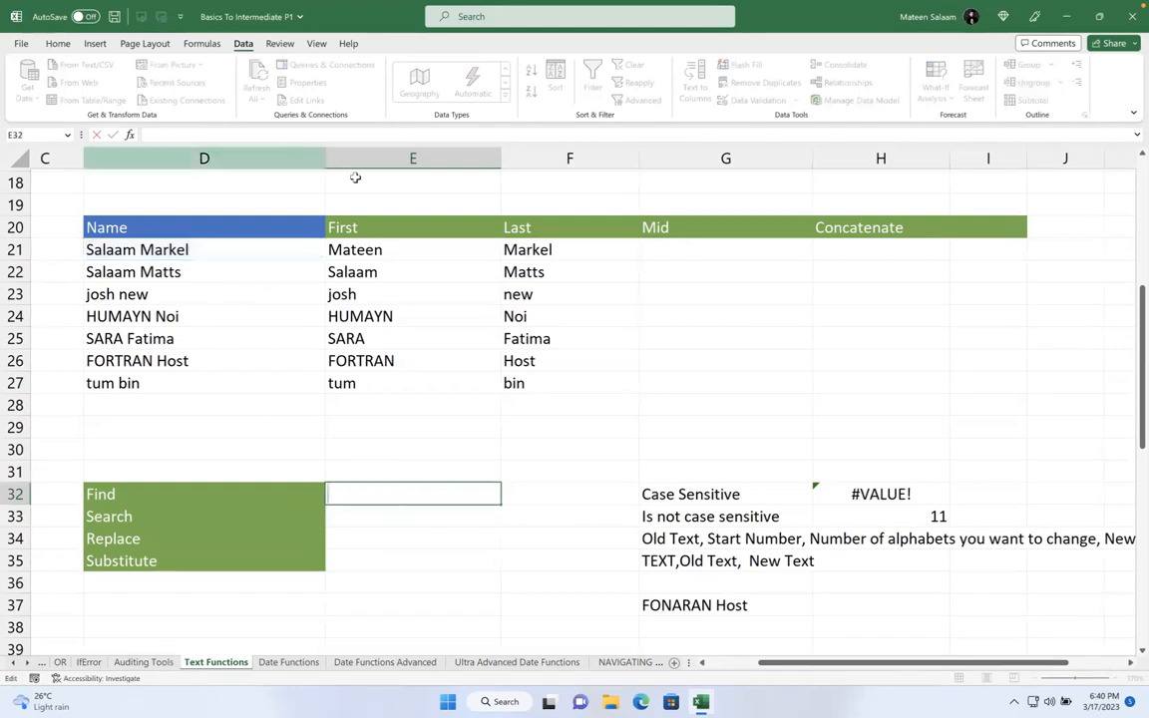
# - Clear the First and Last results in E21:F27
pyautogui.moveTo(384, 240); pyautogui.dragTo(621, 379)
pyautogui.press('Delete')
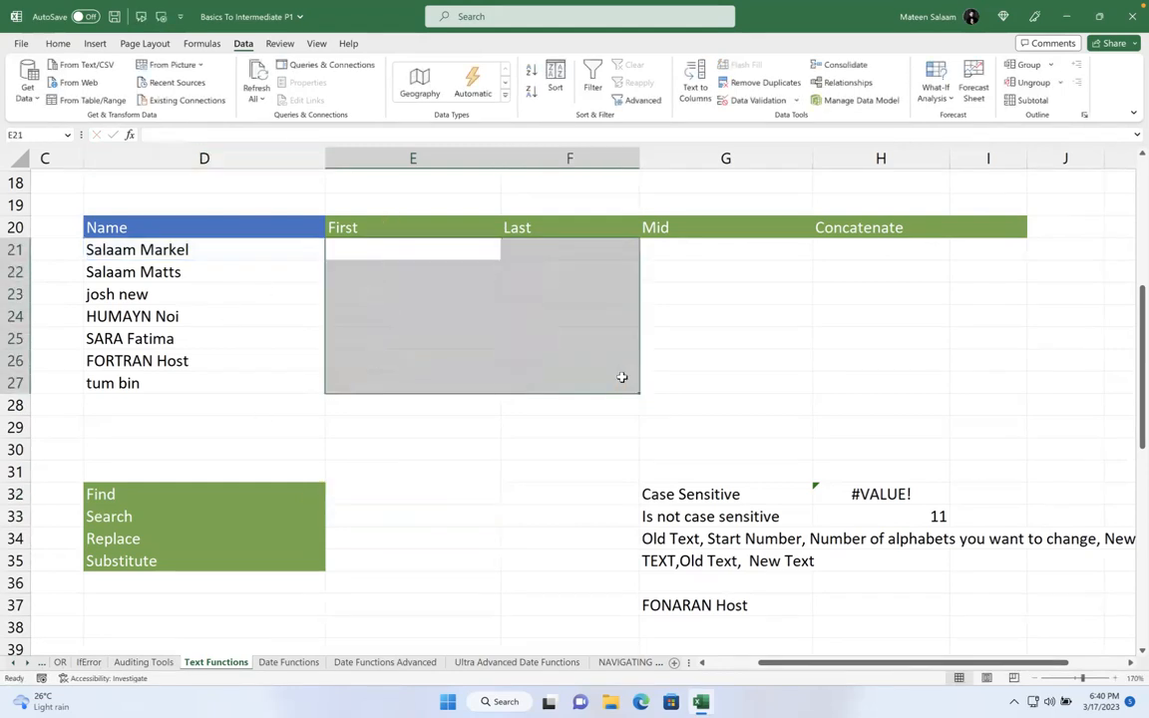
pyautogui.click(441, 247)
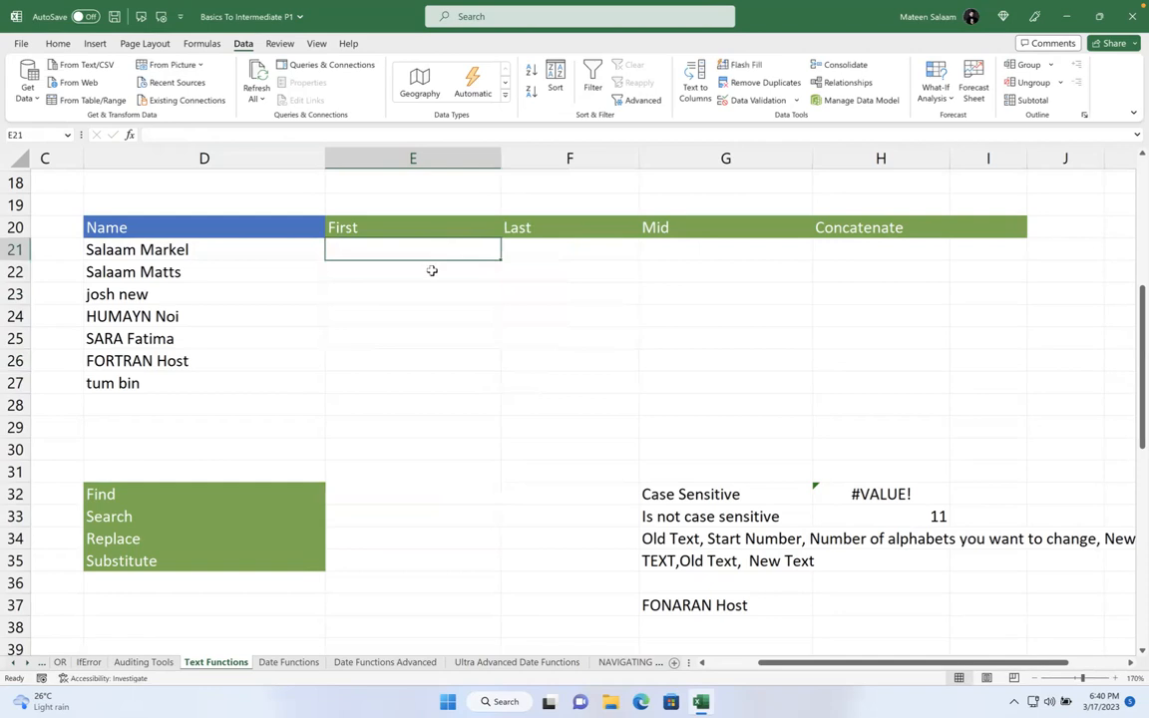
pyautogui.click(410, 491)
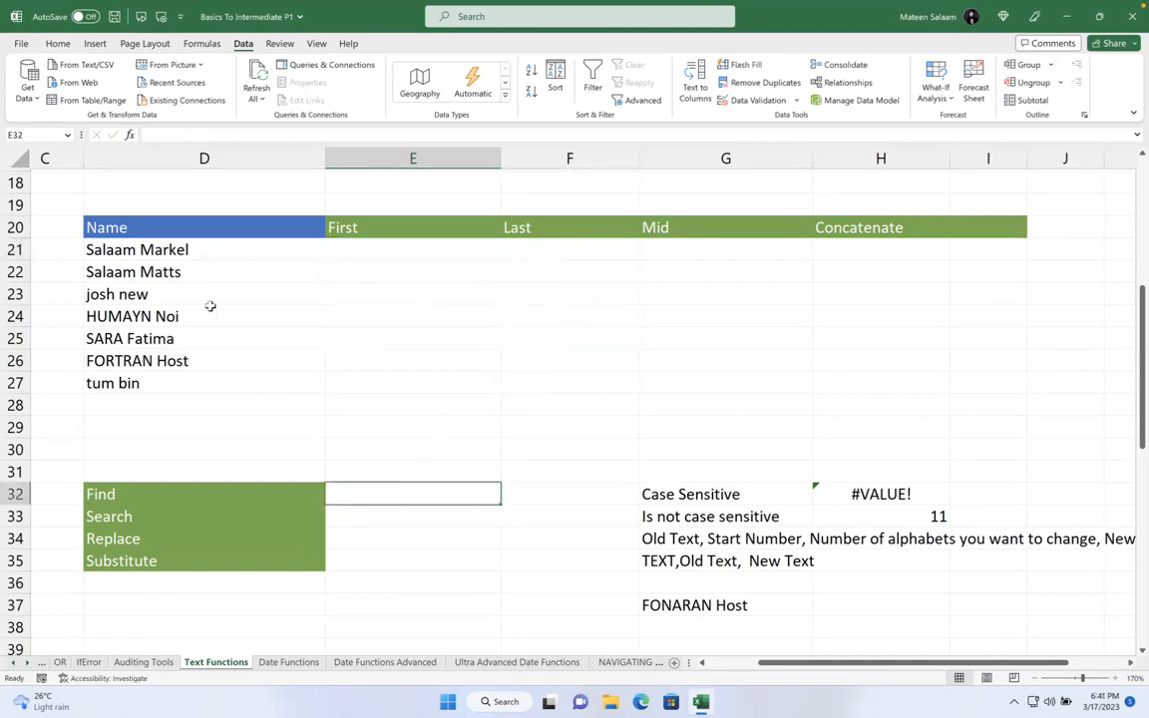
# - Enter =LEFT(D21,4) in E21
pyautogui.click(371, 250)
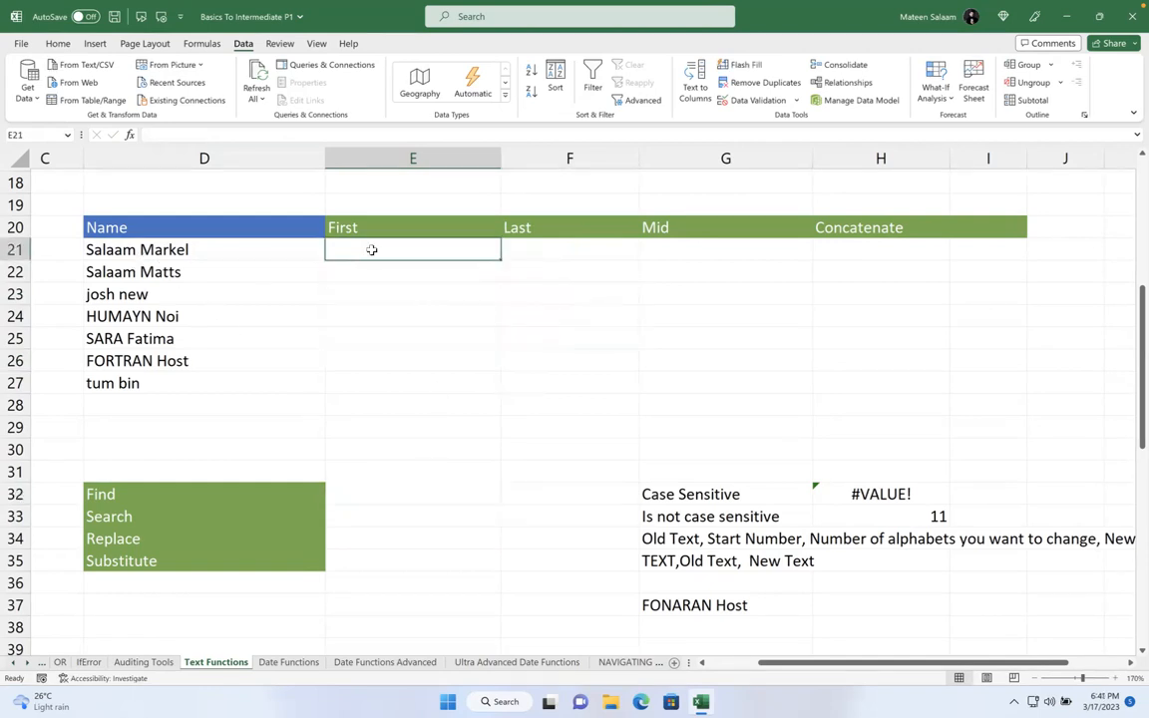
pyautogui.write('=led')
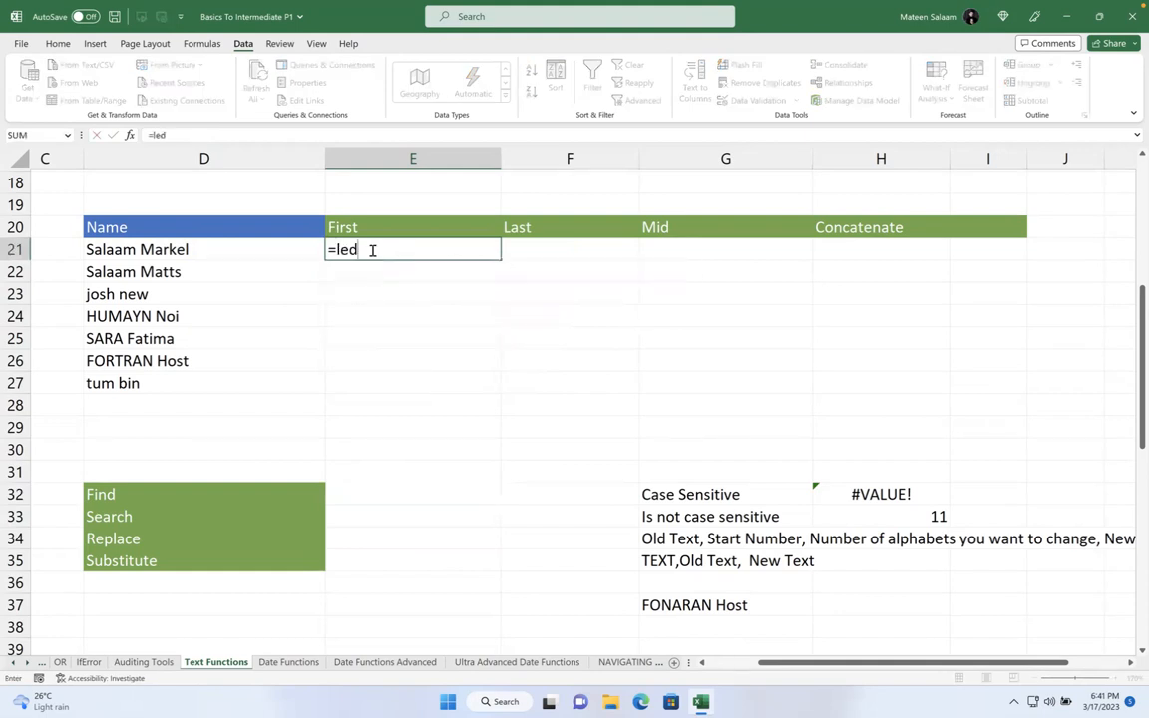
pyautogui.press('BackSpace')
pyautogui.press('BackSpace')
pyautogui.write('eft')
pyautogui.press('Tab')
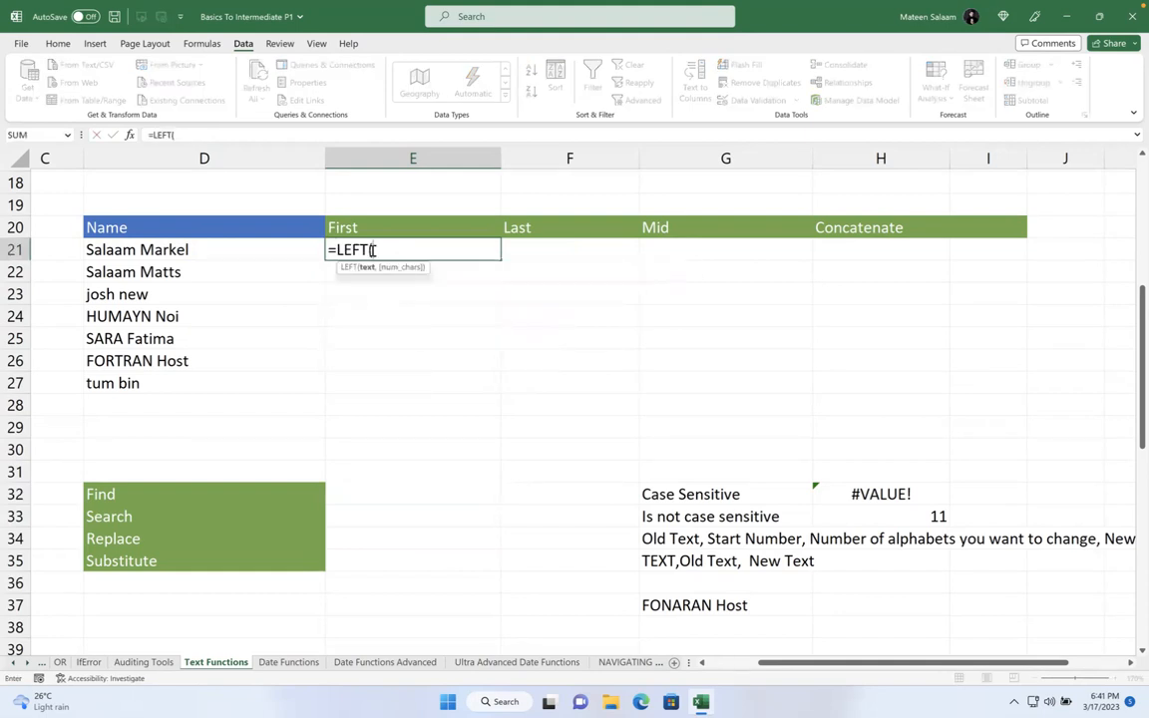
pyautogui.click(157, 248)
pyautogui.write(',4)')
pyautogui.press('Return')
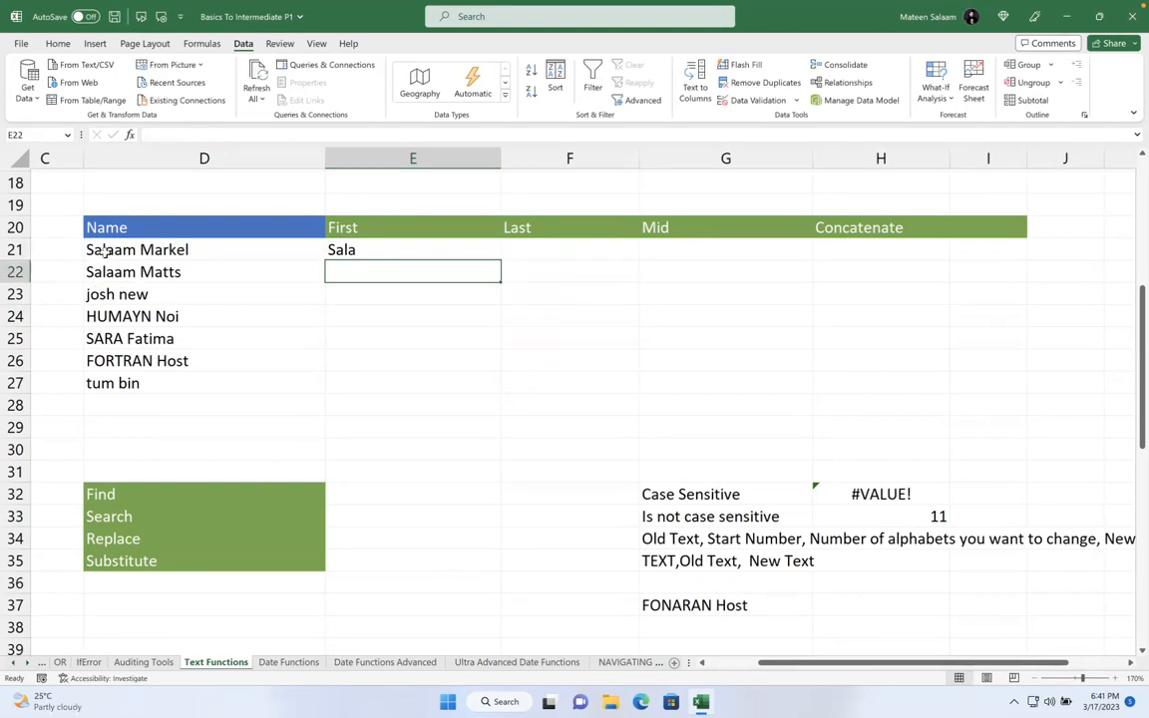
# - Change E21's character count from 4 to 6, returning Salaam
pyautogui.doubleClick(385, 248)
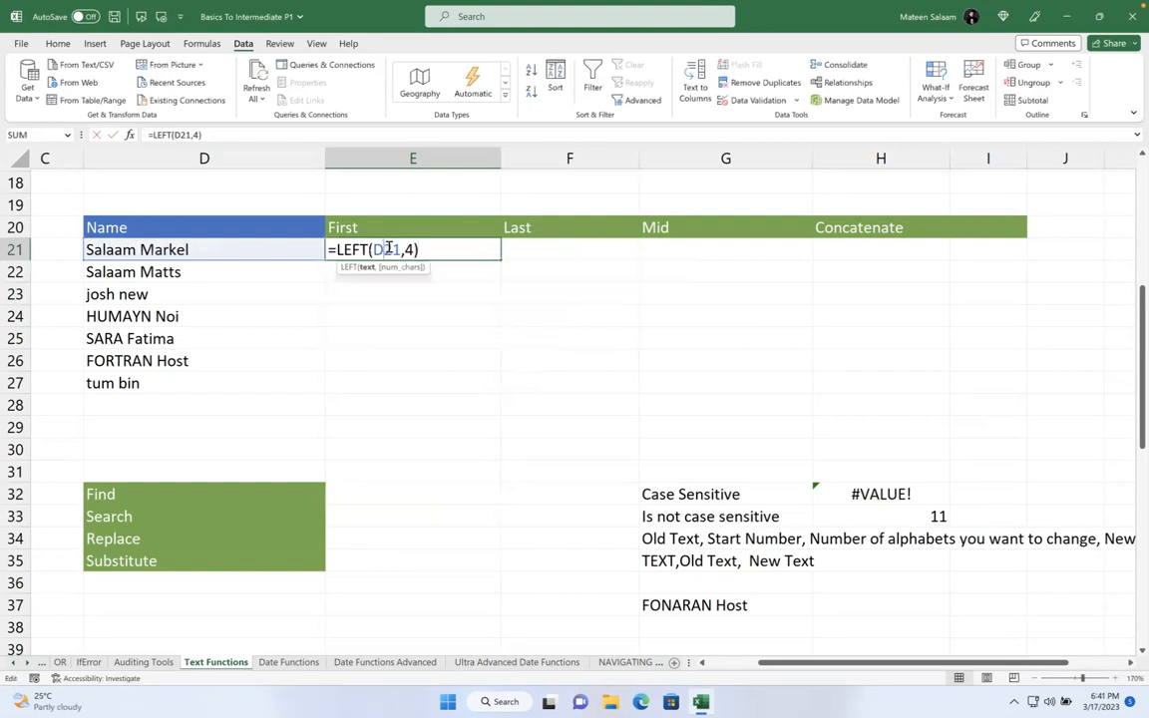
pyautogui.click(410, 250)
pyautogui.press('BackSpace')
pyautogui.write('6')
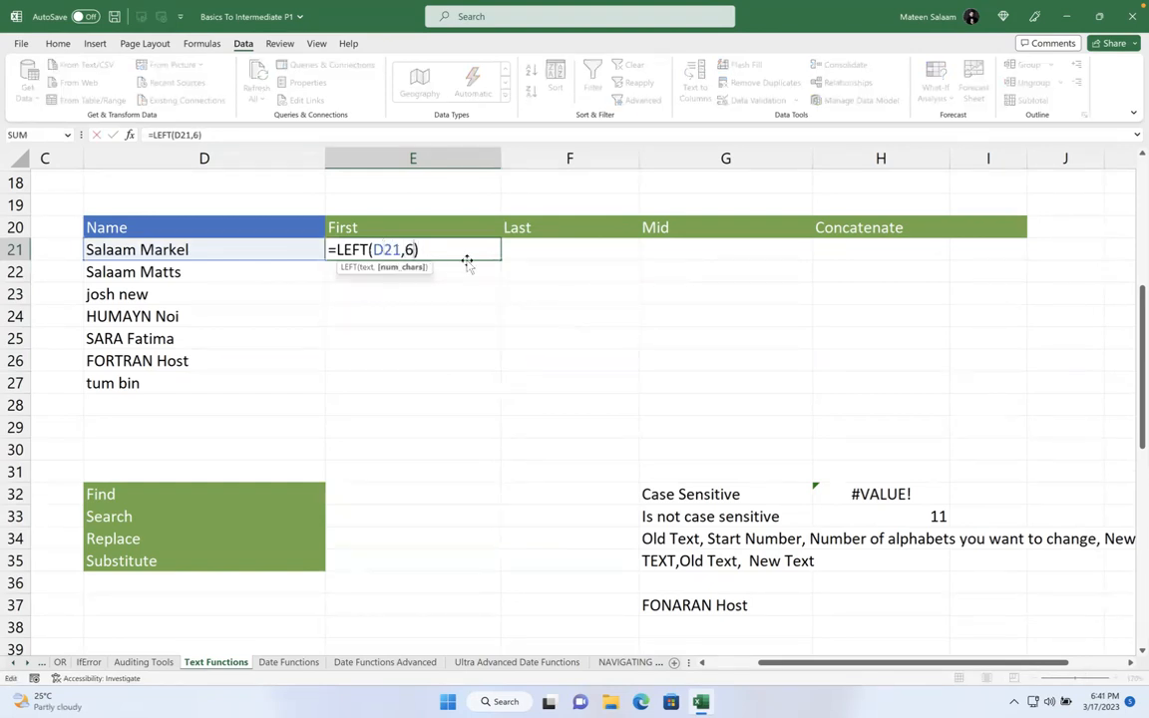
pyautogui.press('Return')
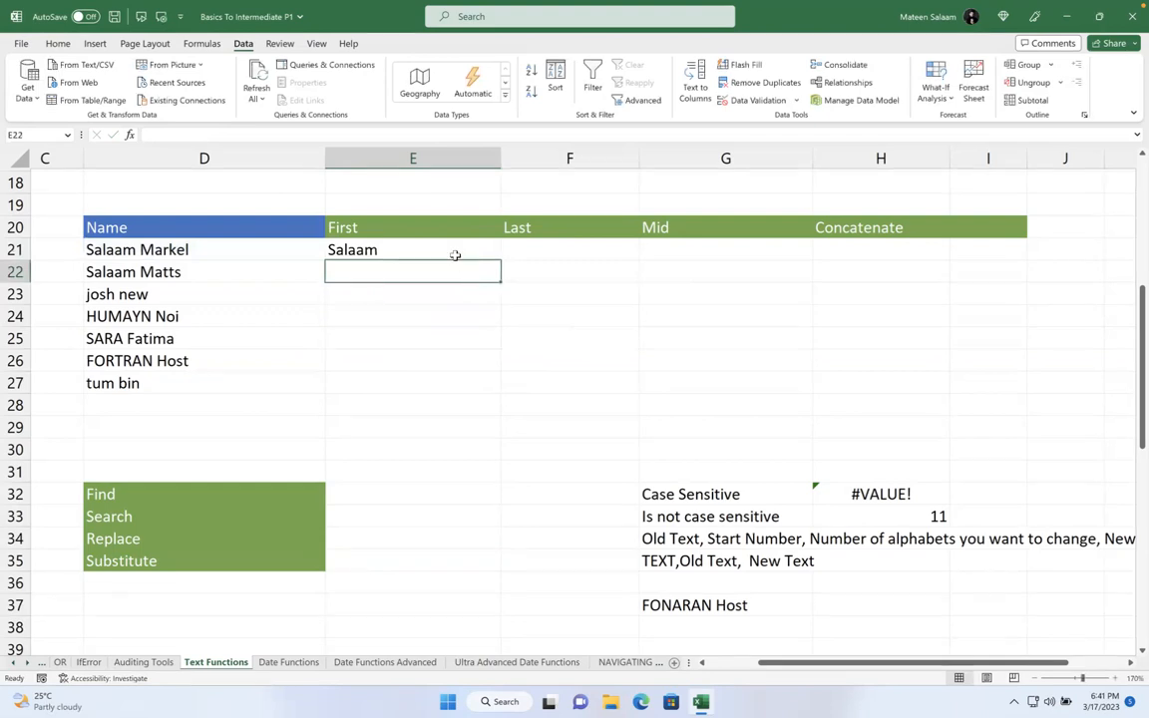
pyautogui.click(453, 252)
pyautogui.rightClick(27, 661)
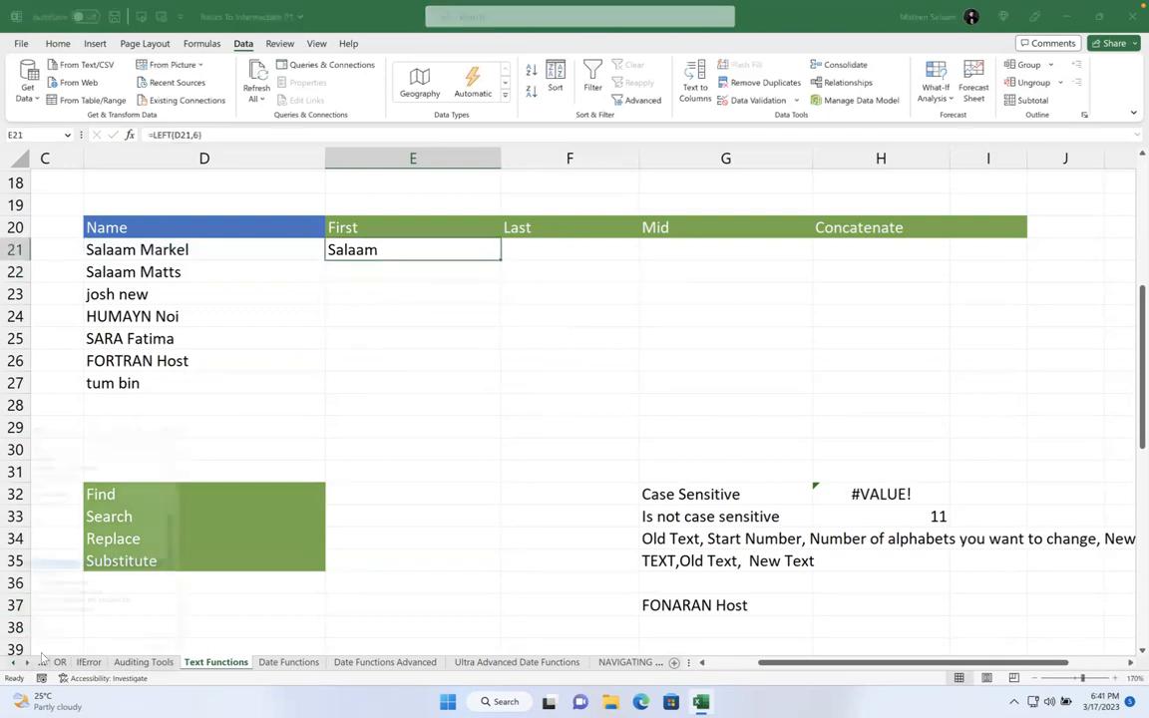
pyautogui.scroll(7, 85, 534)
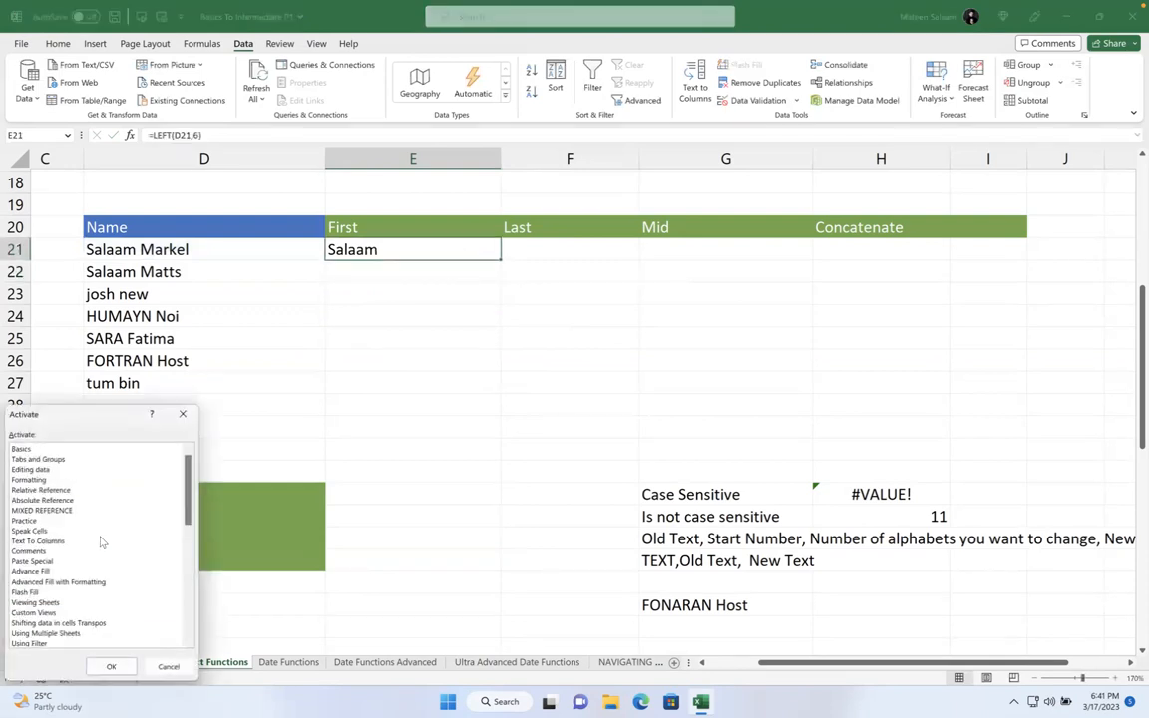
pyautogui.click(64, 501)
pyautogui.click(65, 491)
pyautogui.click(68, 572)
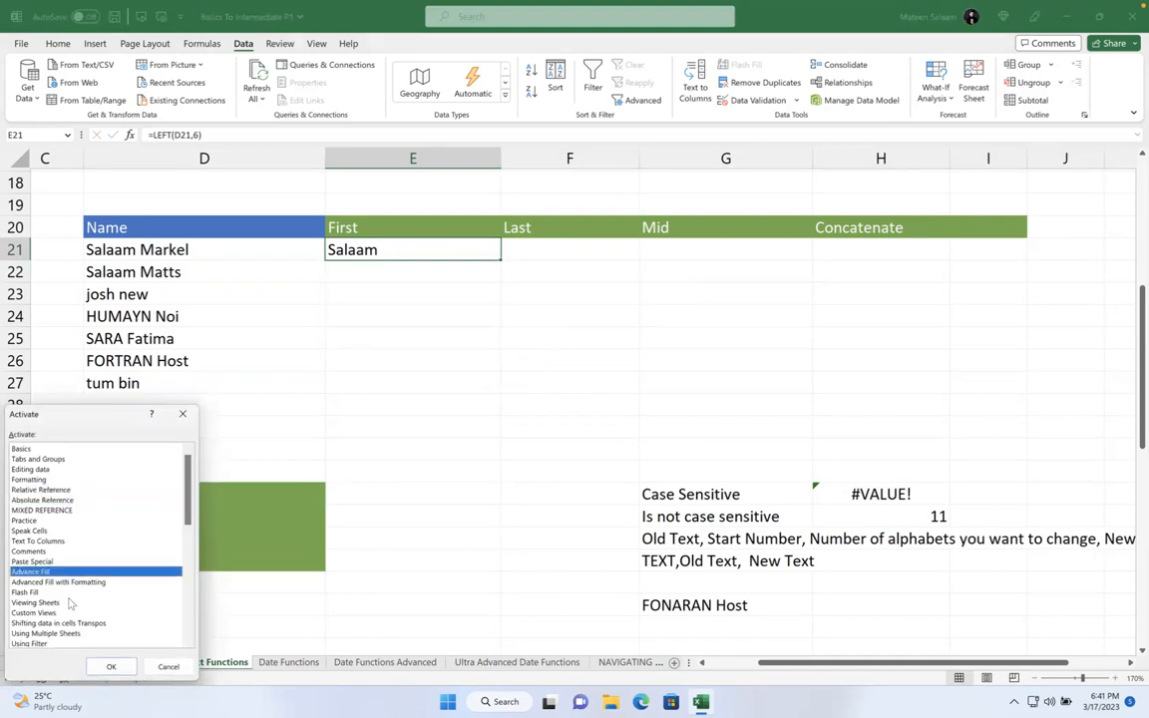
pyautogui.click(69, 583)
pyautogui.doubleClick(72, 582)
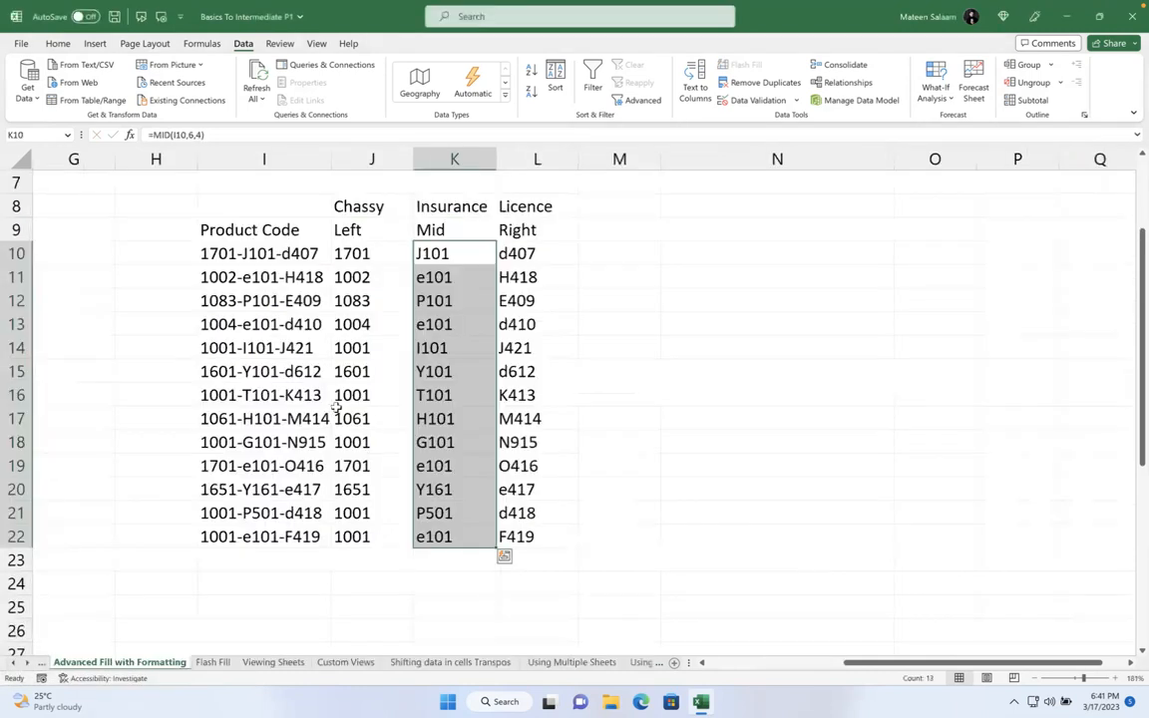
pyautogui.moveTo(381, 261); pyautogui.dragTo(403, 534)
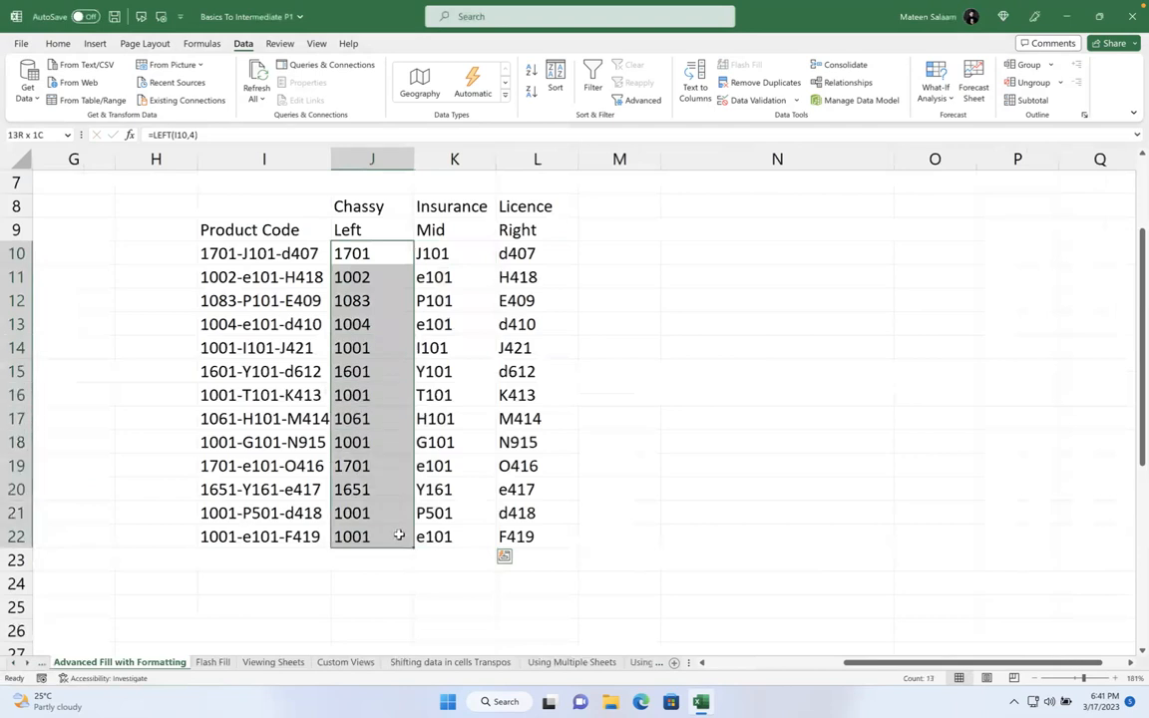
pyautogui.click(382, 254)
pyautogui.click(478, 253)
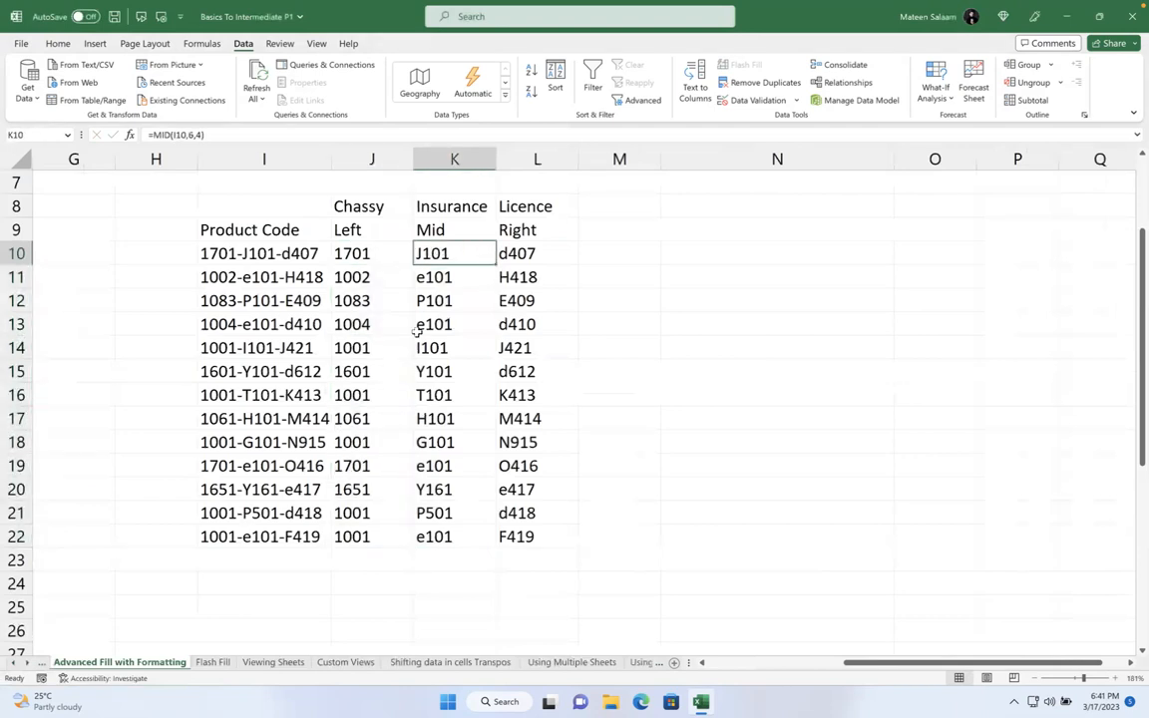
pyautogui.rightClick(35, 653)
pyautogui.scroll(-3, 117, 576)
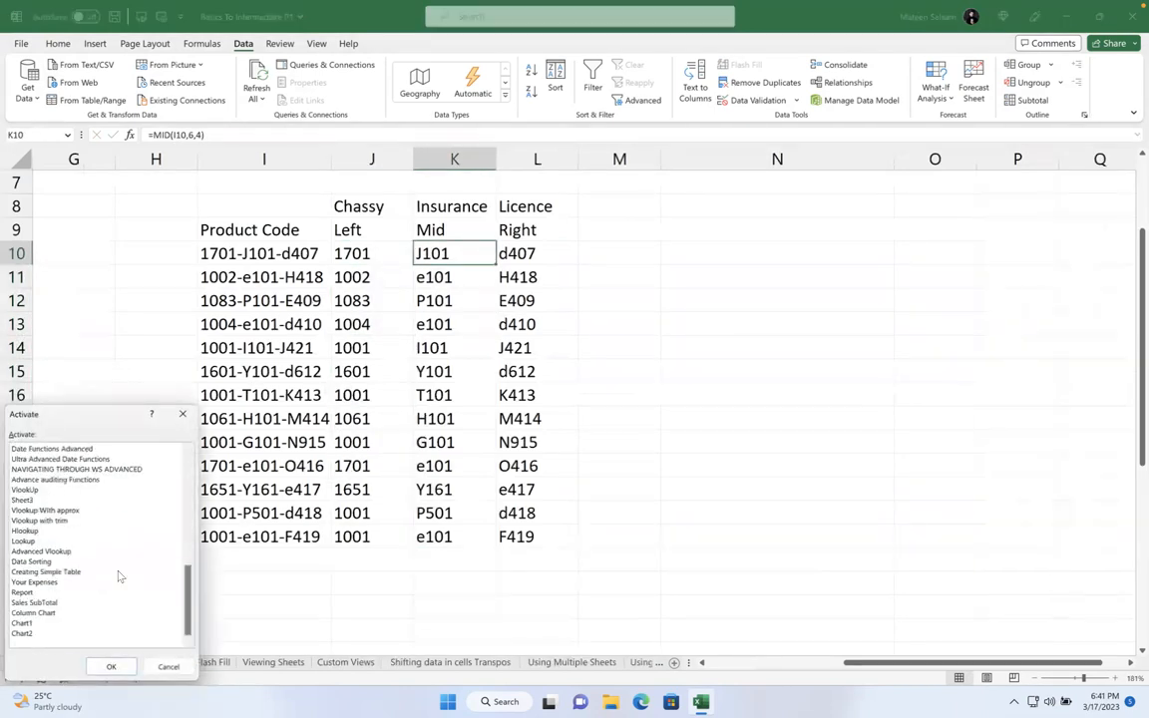
pyautogui.scroll(5, 92, 532)
pyautogui.click(60, 583)
pyautogui.doubleClick(60, 583)
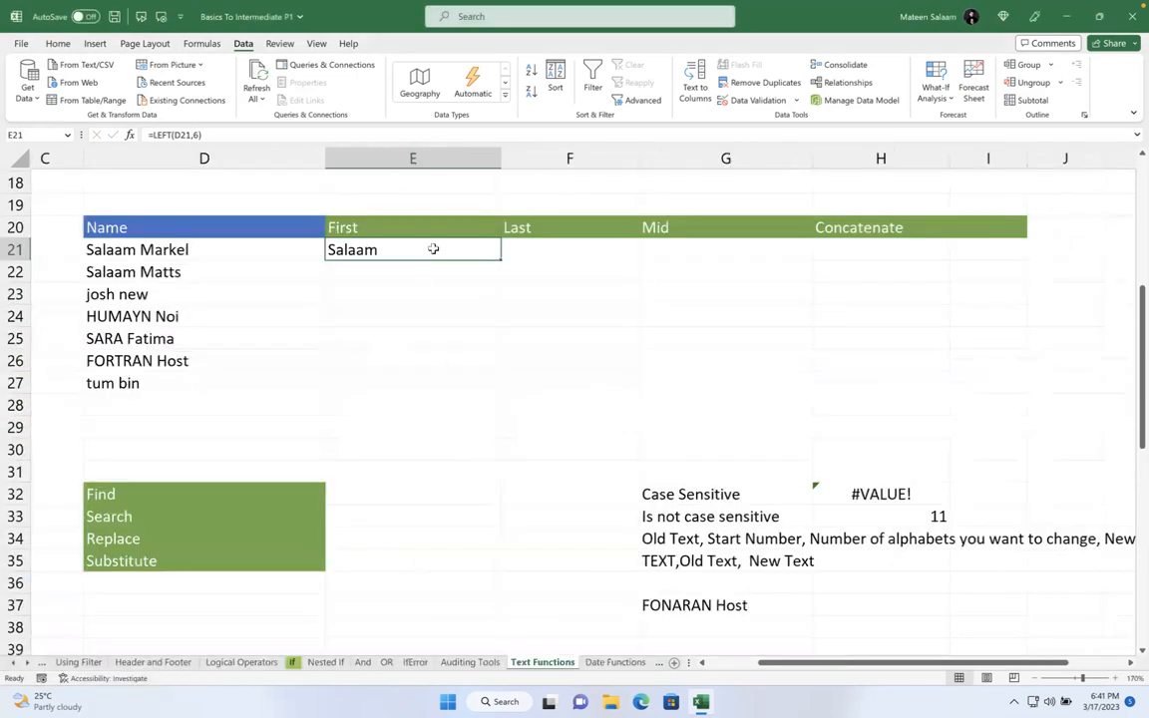
# - Re-enter =LEFT(D21,6) in E21 and fill it to E25: Salaam, Salaam, josh n, HUMAYN, SARA F
pyautogui.press('Delete')
pyautogui.write('=le')
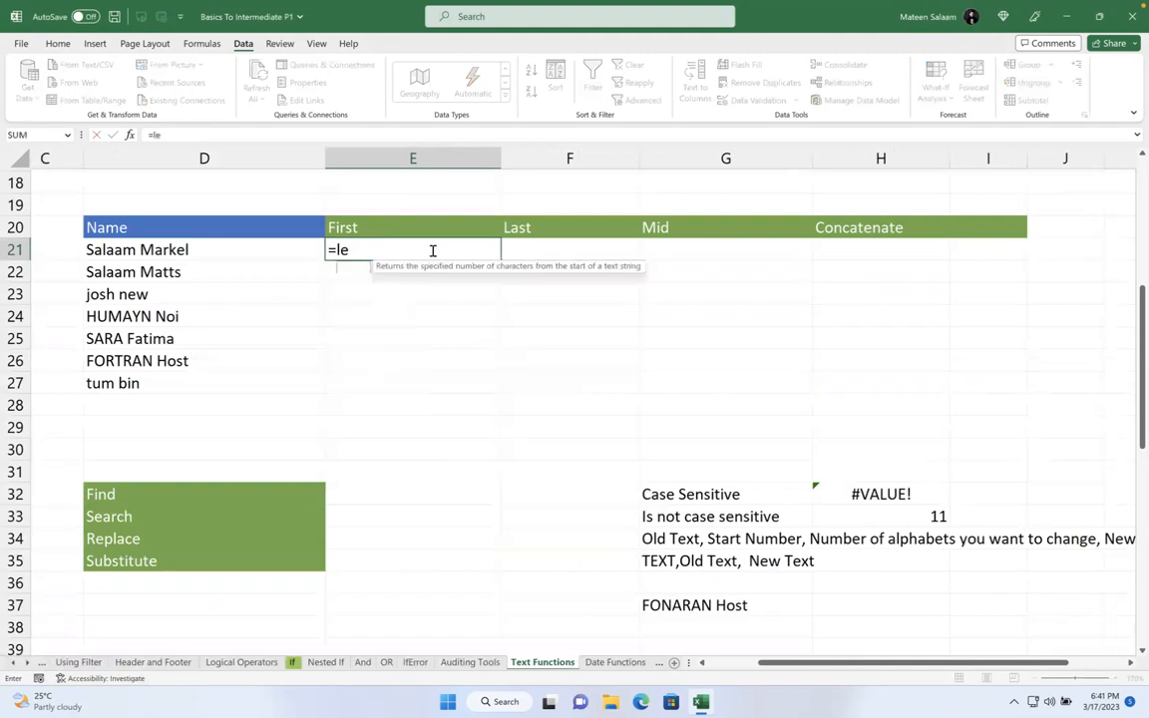
pyautogui.press('Tab')
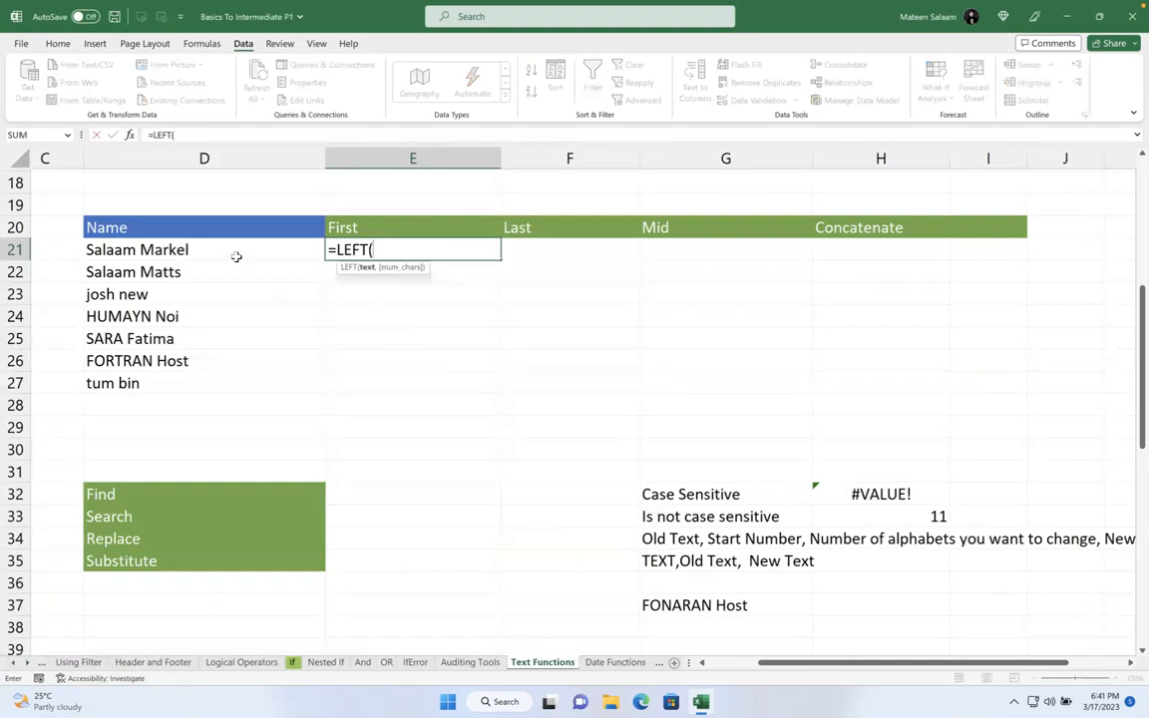
pyautogui.click(237, 256)
pyautogui.write(',6')
pyautogui.press('Return')
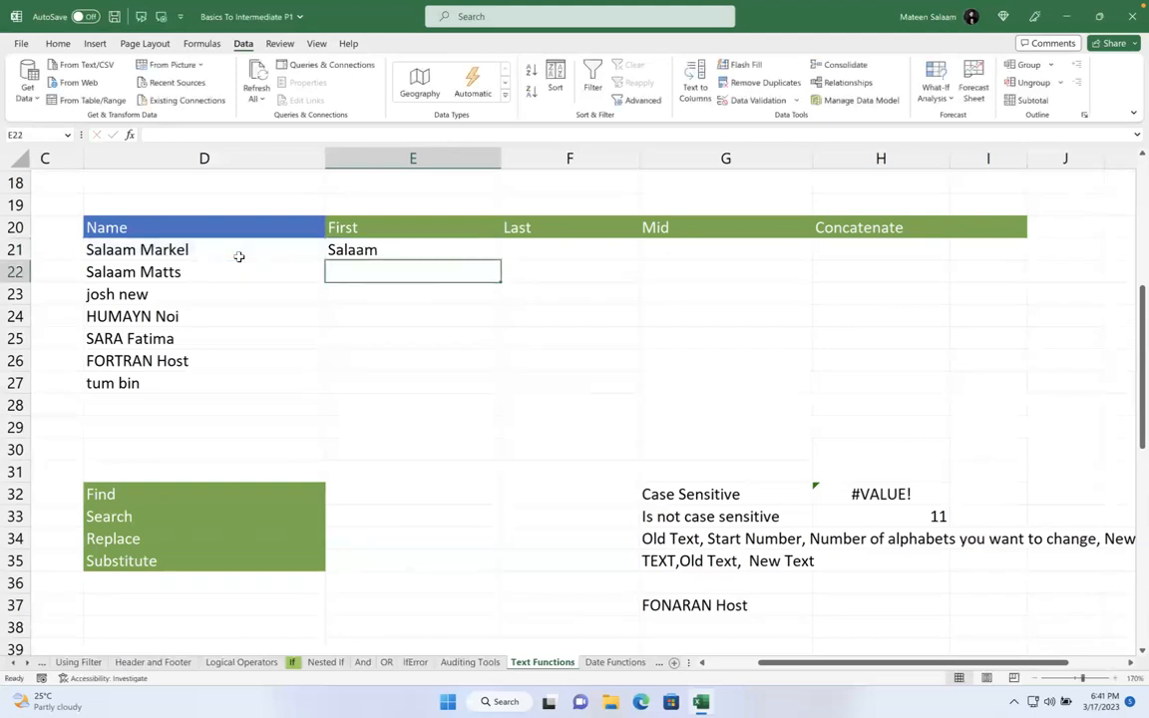
pyautogui.click(371, 248)
pyautogui.moveTo(499, 260); pyautogui.dragTo(500, 299)
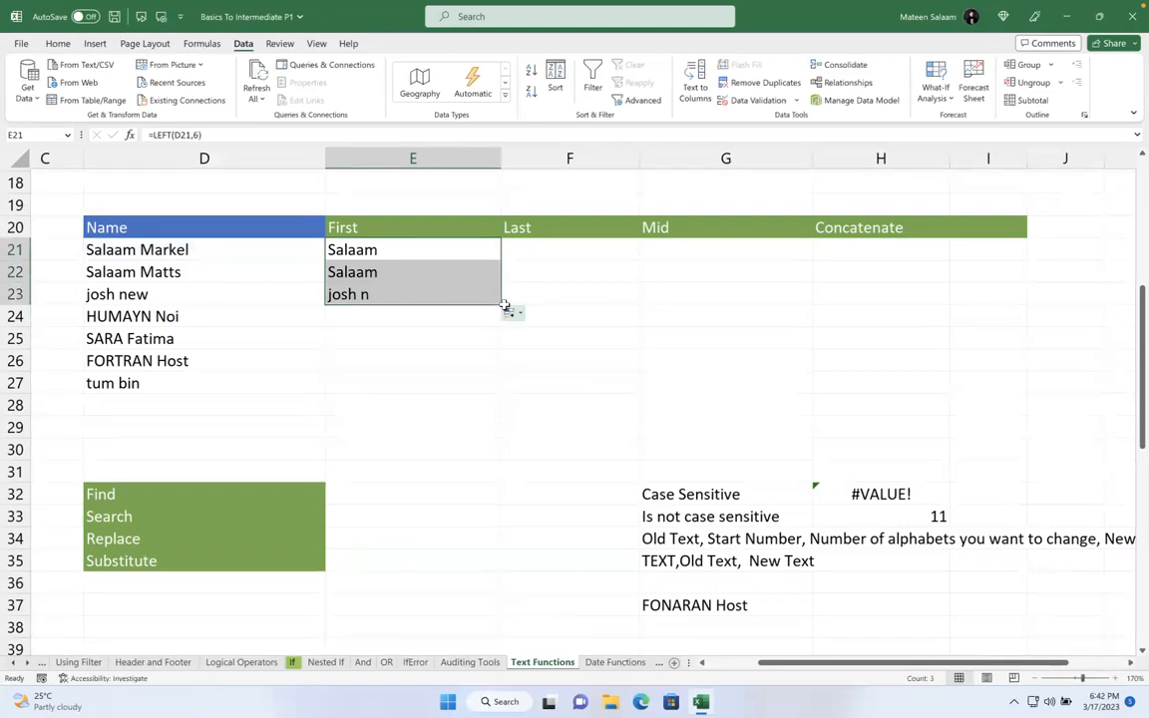
pyautogui.moveTo(502, 304); pyautogui.dragTo(501, 346)
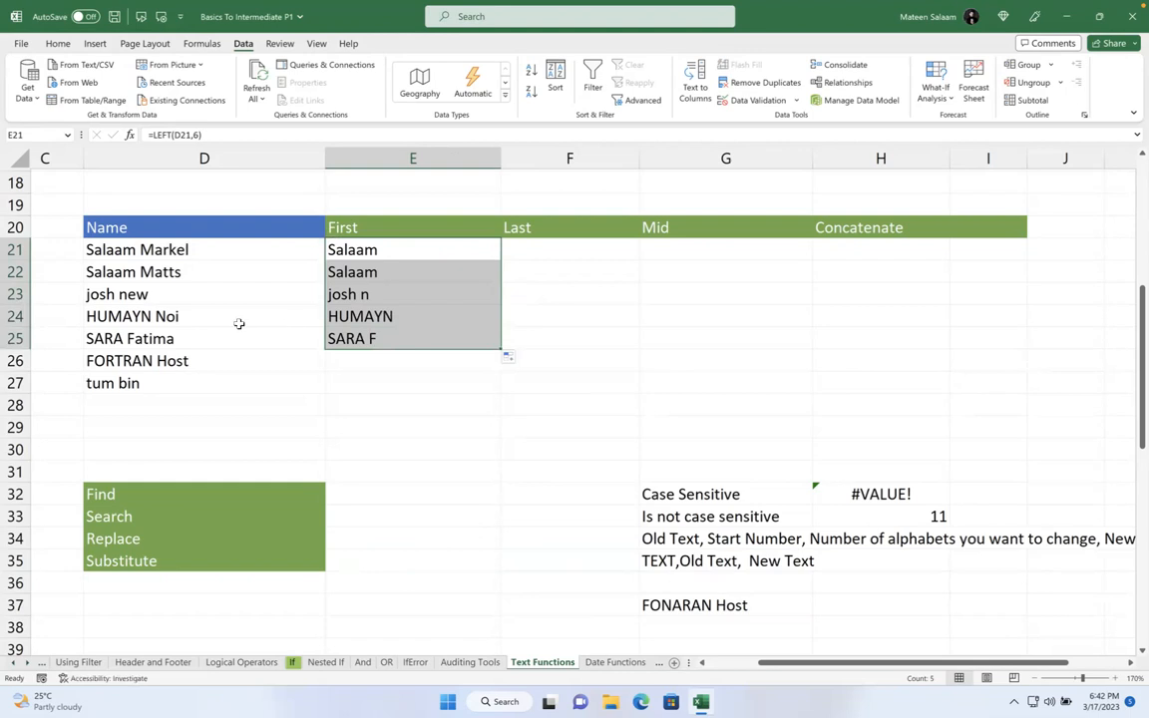
pyautogui.doubleClick(138, 318)
pyautogui.press('BackSpace')
pyautogui.press('BackSpace')
pyautogui.press('BackSpace')
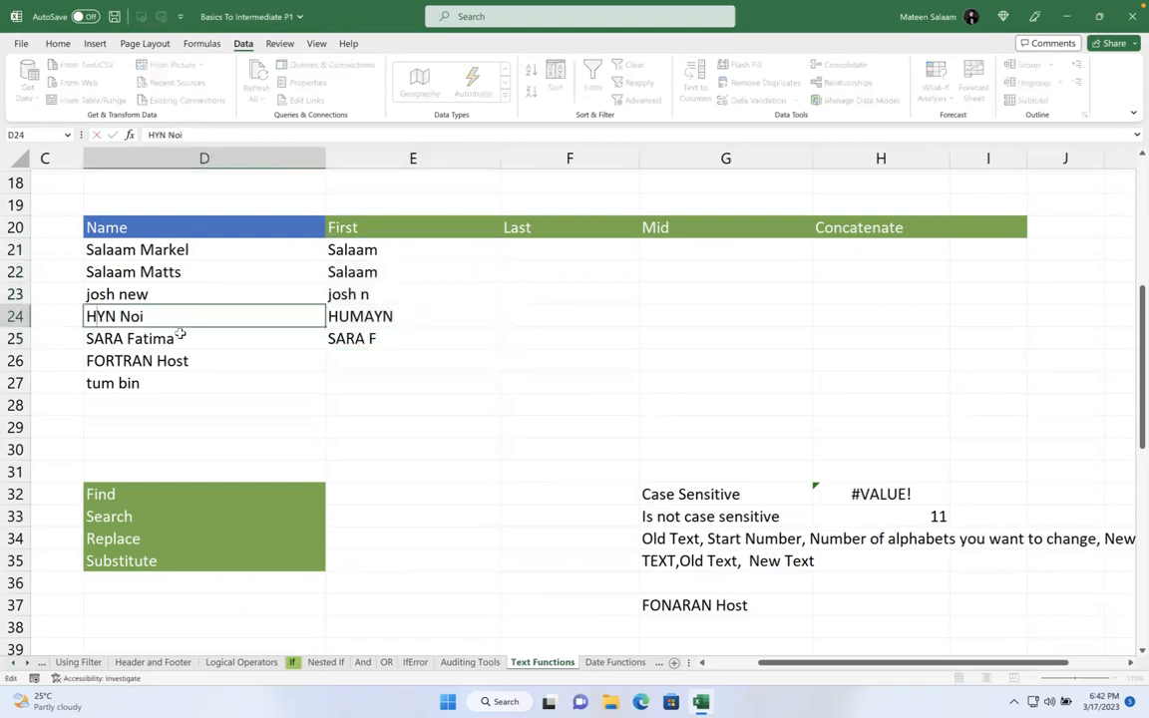
pyautogui.press('Delete')
pyautogui.write('ussam')
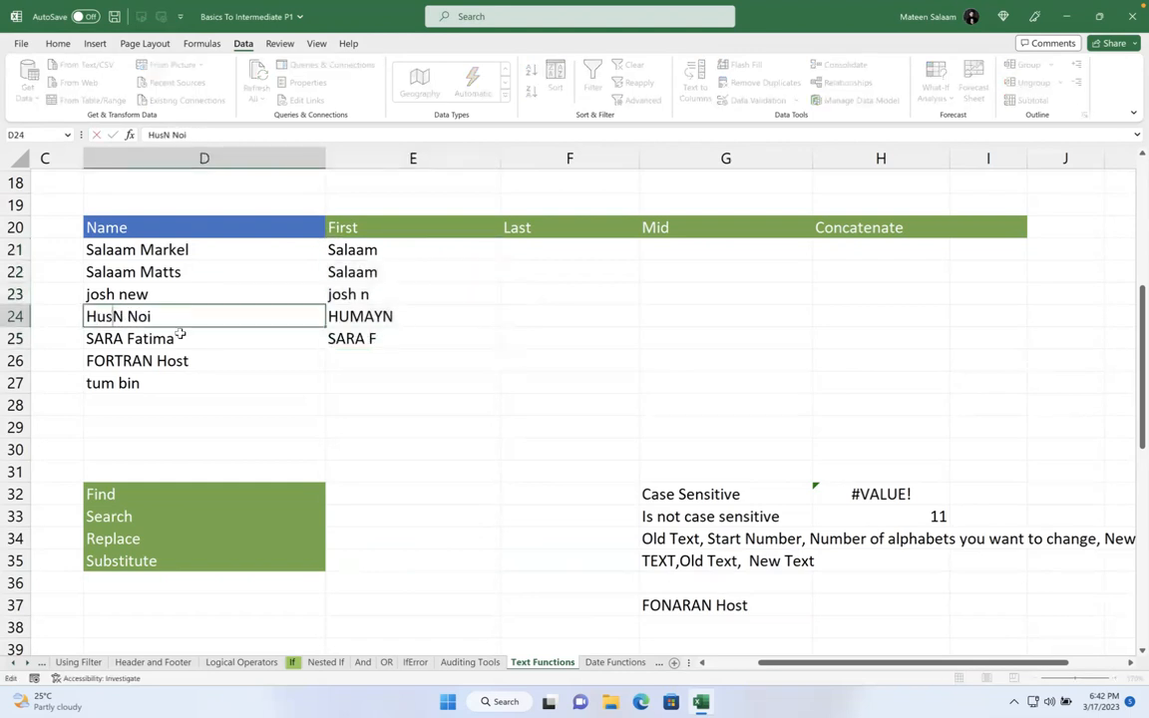
pyautogui.press('Delete')
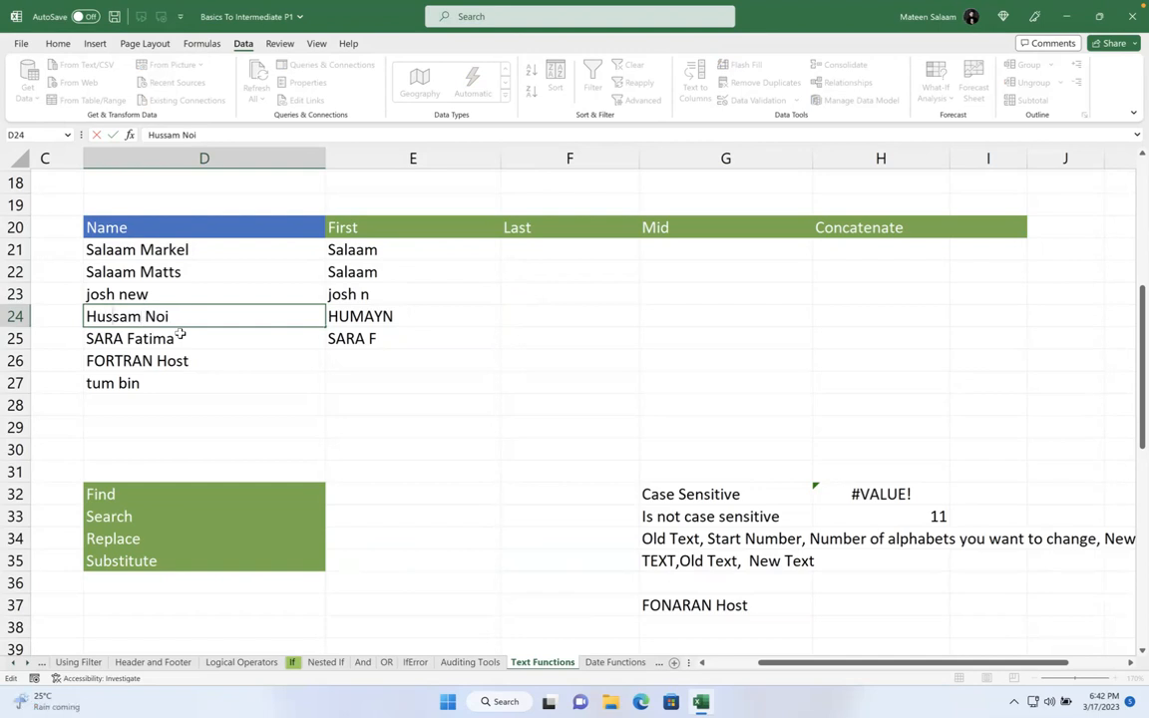
pyautogui.write('o')
pyautogui.press('BackSpace')
pyautogui.press('BackSpace')
pyautogui.write('p')
pyautogui.press('BackSpace')
pyautogui.write('ou')
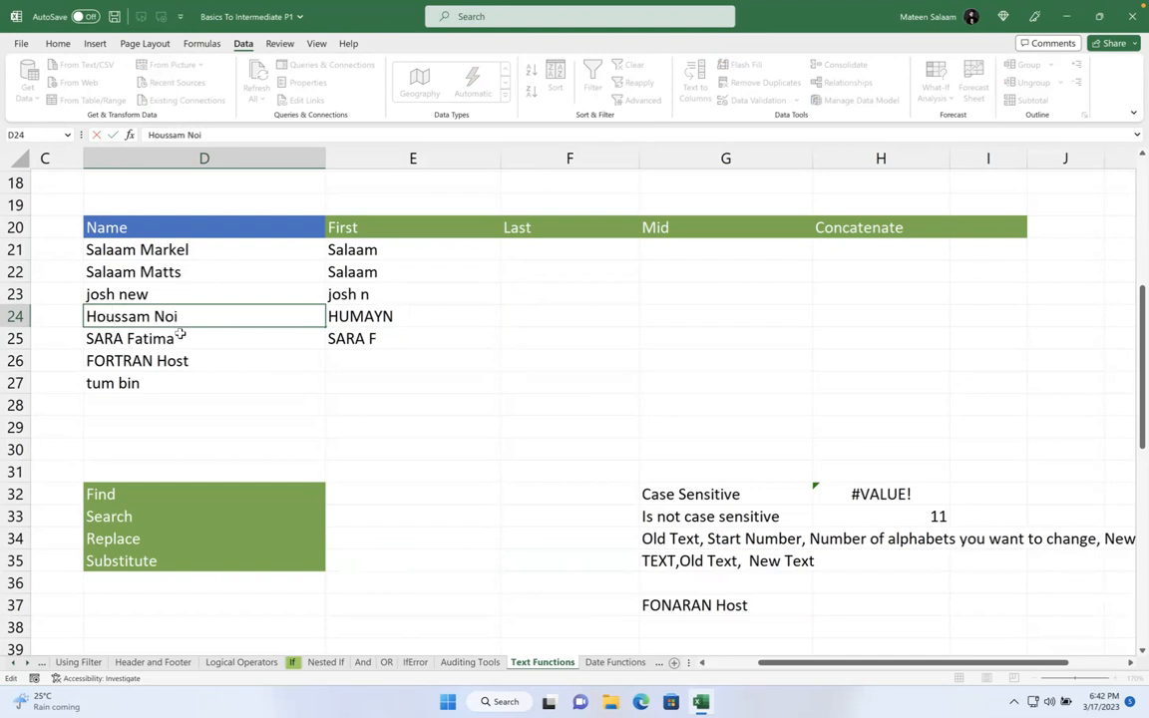
pyautogui.press('Return')
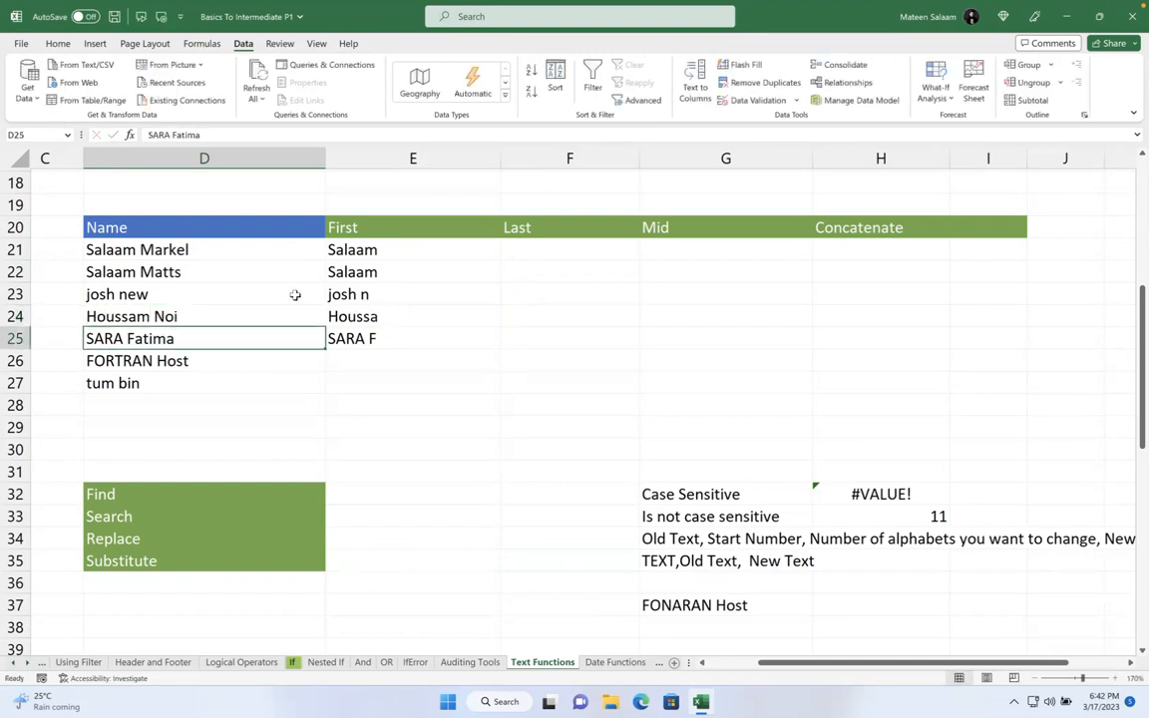
pyautogui.click(430, 318)
pyautogui.click(413, 256)
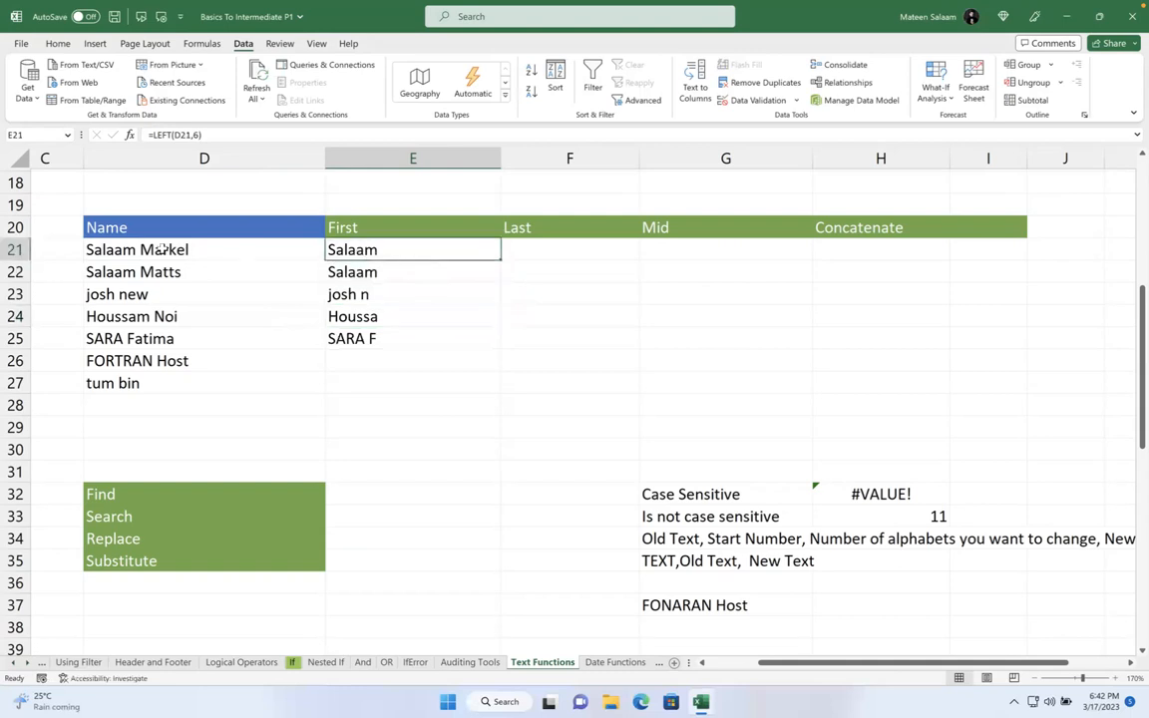
pyautogui.doubleClick(117, 249)
pyautogui.doubleClick(120, 249)
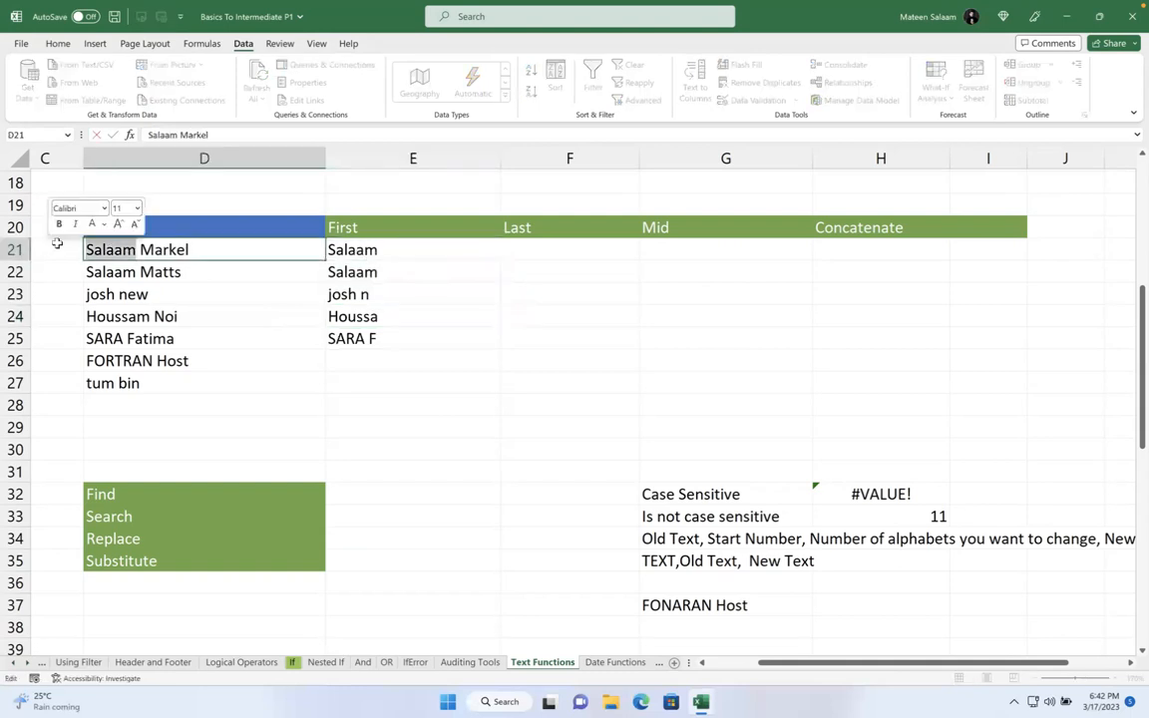
pyautogui.write('MTT')
pyautogui.press('BackSpace')
pyautogui.press('BackSpace')
pyautogui.write('att')
pyautogui.press('Return')
pyautogui.click(451, 249)
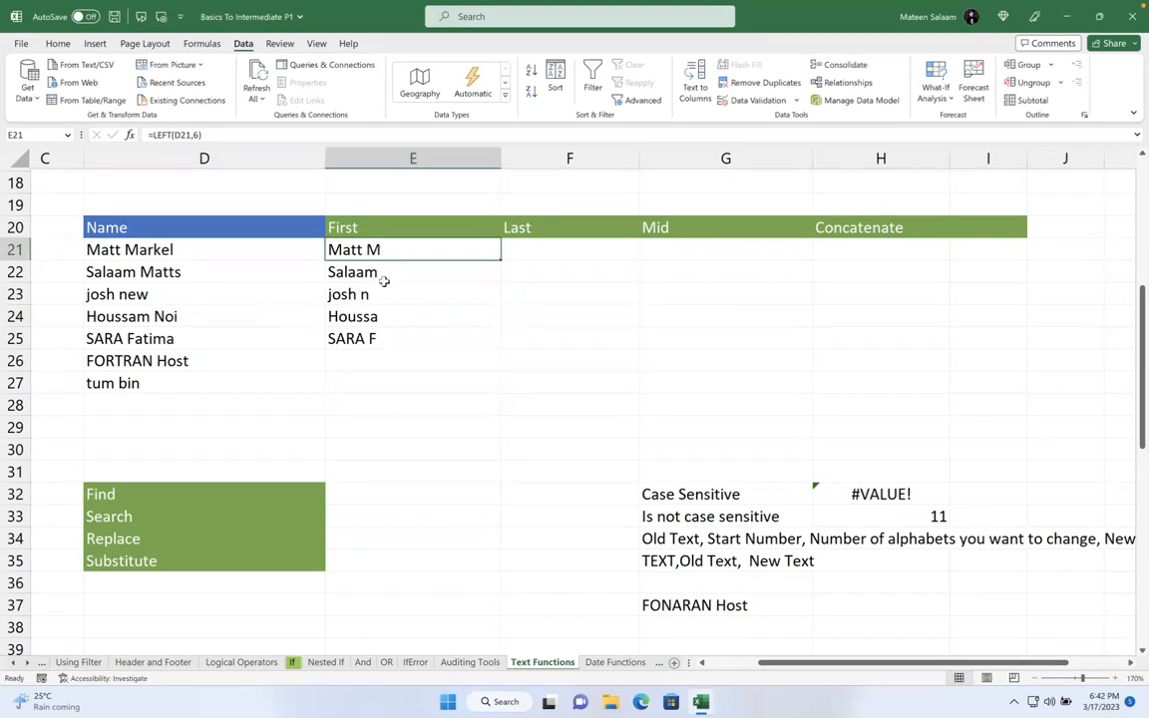
# - Clear the LEFT results from E21:E25
pyautogui.keyDown('shift'); pyautogui.click(397, 344); pyautogui.keyUp('shift')
pyautogui.press('Delete')
pyautogui.click(423, 251)
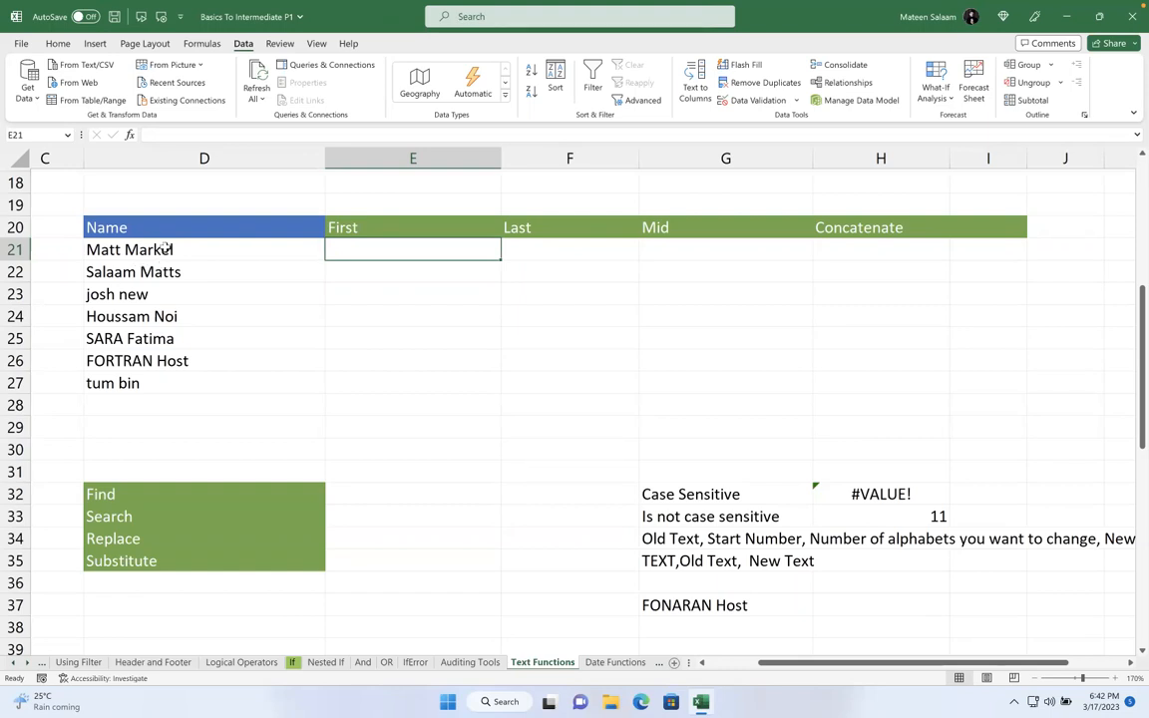
pyautogui.write('=find')
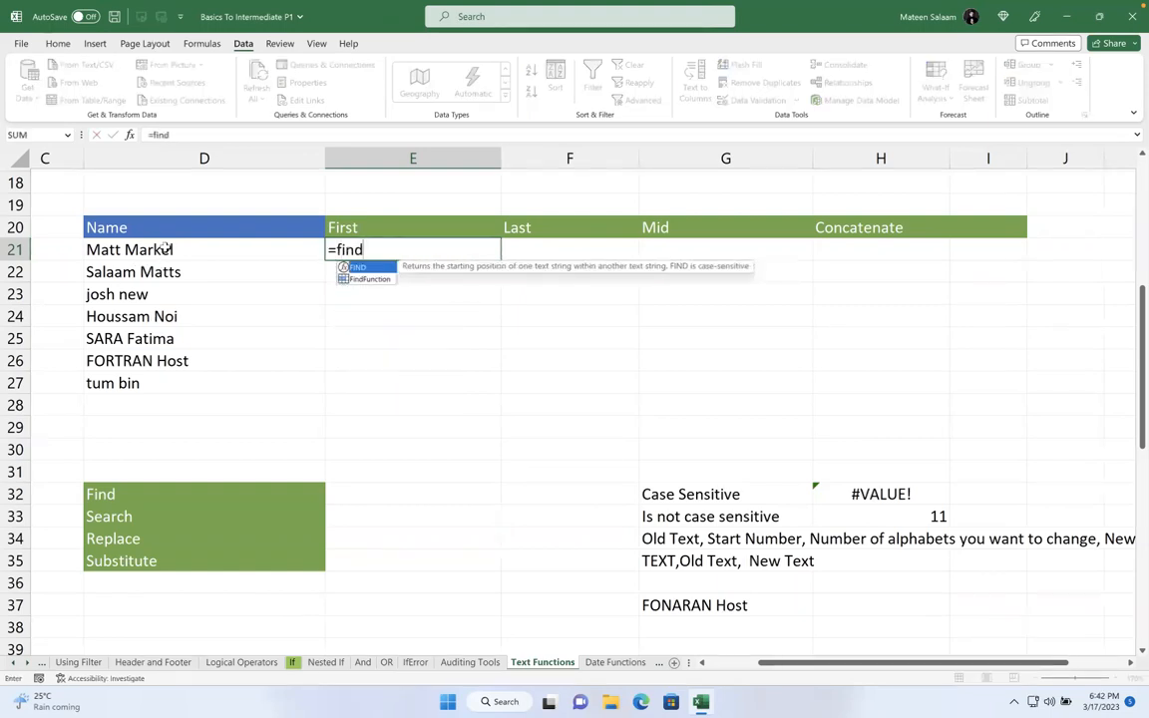
pyautogui.press('Tab')
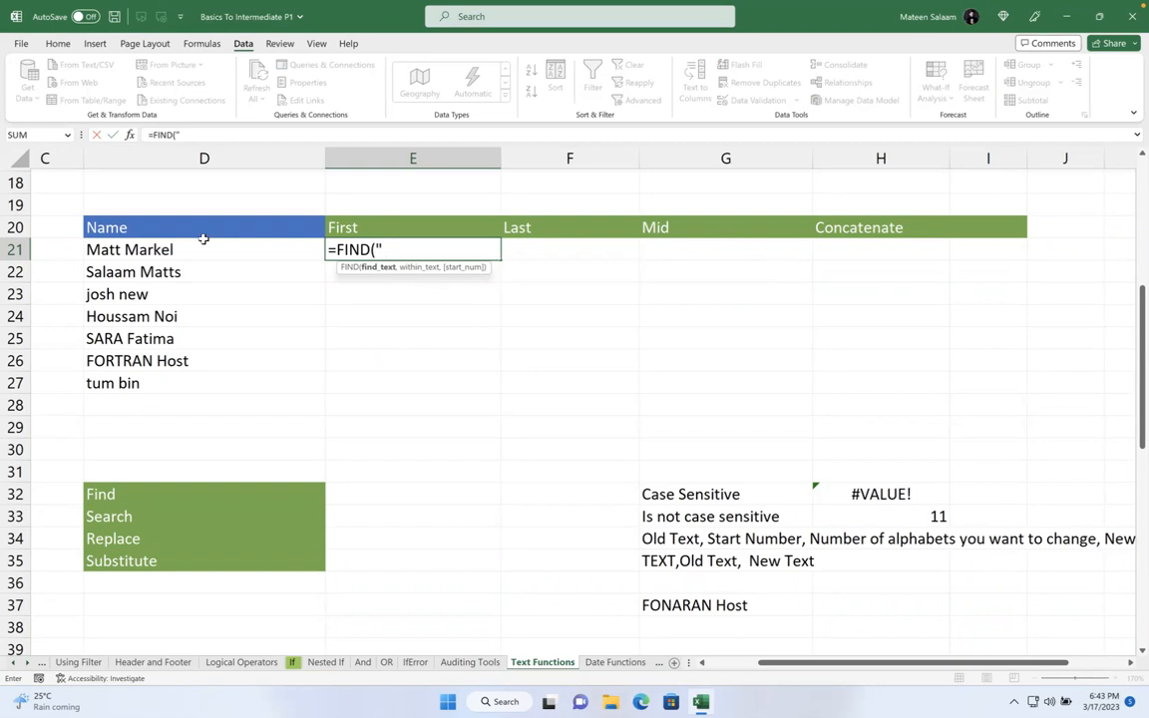
pyautogui.write('"')
pyautogui.write('",')
pyautogui.click(186, 253)
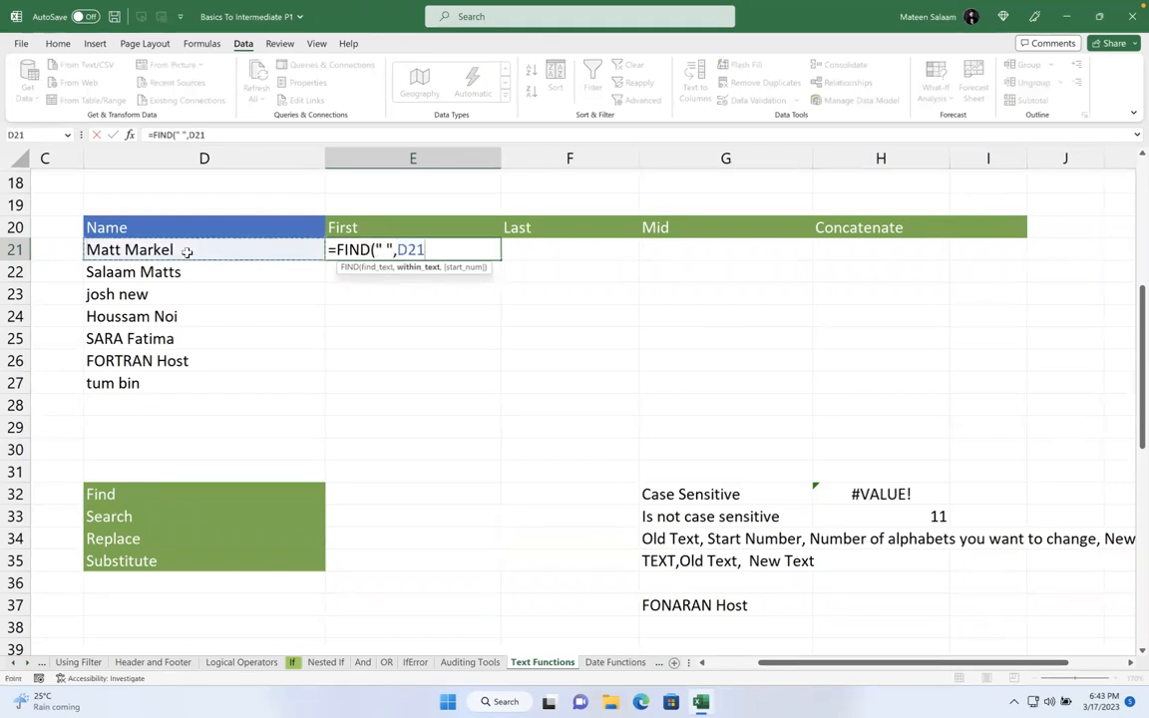
pyautogui.press('Return')
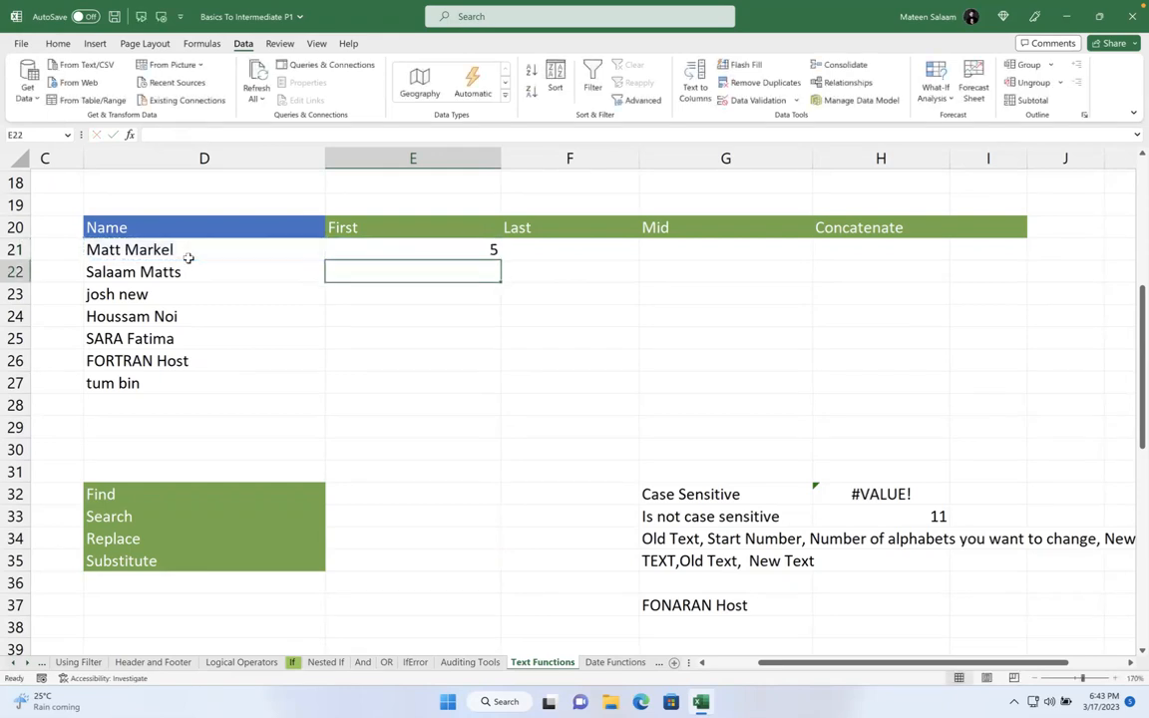
pyautogui.doubleClick(377, 251)
pyautogui.click(339, 250)
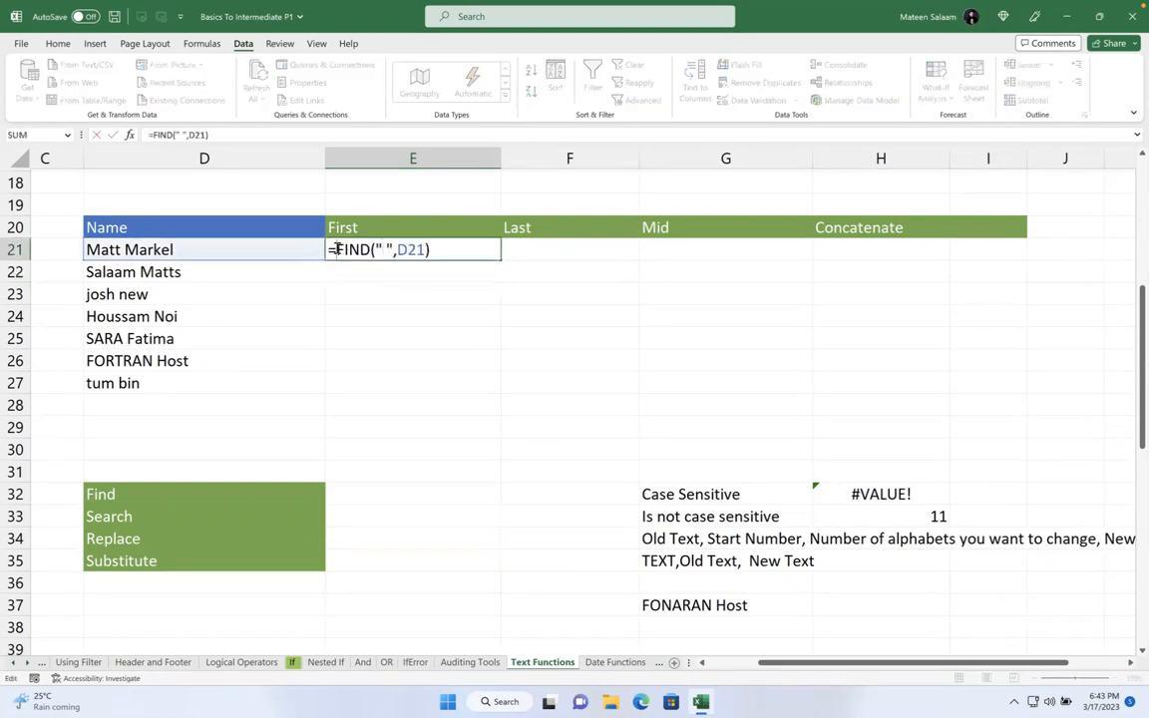
# - Wrap E21's formula into =LEFT(D21,FIND(" ",D21)), showing Matt
pyautogui.write('left')
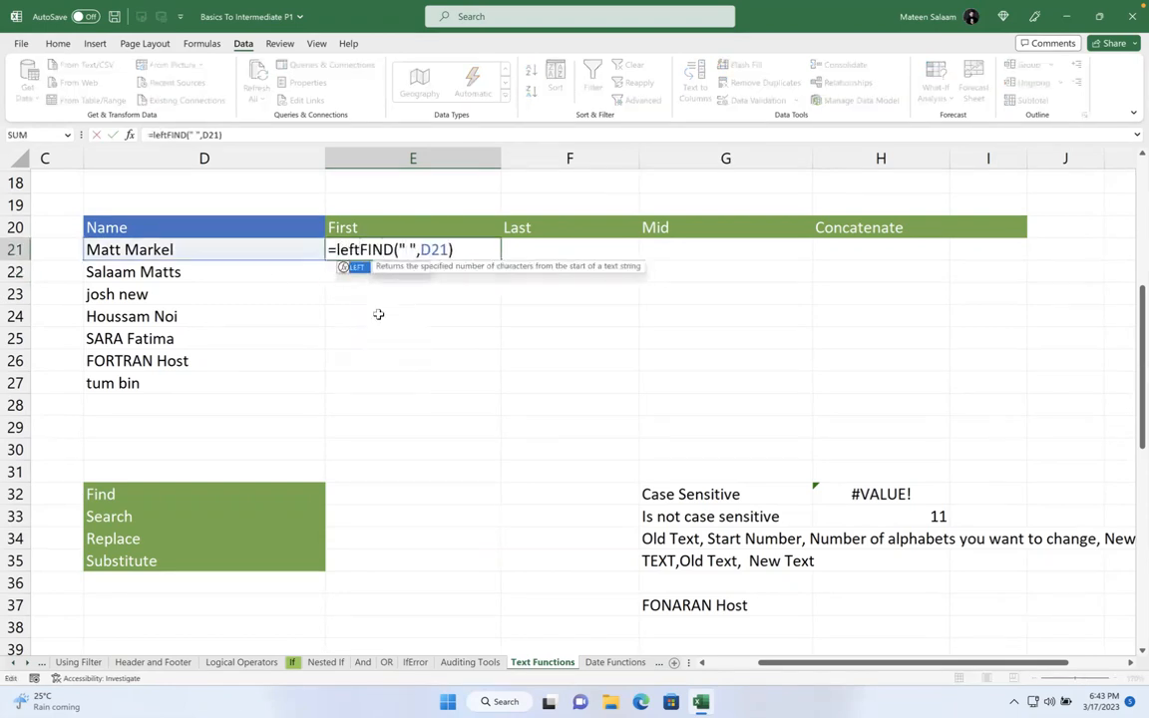
pyautogui.press('Tab')
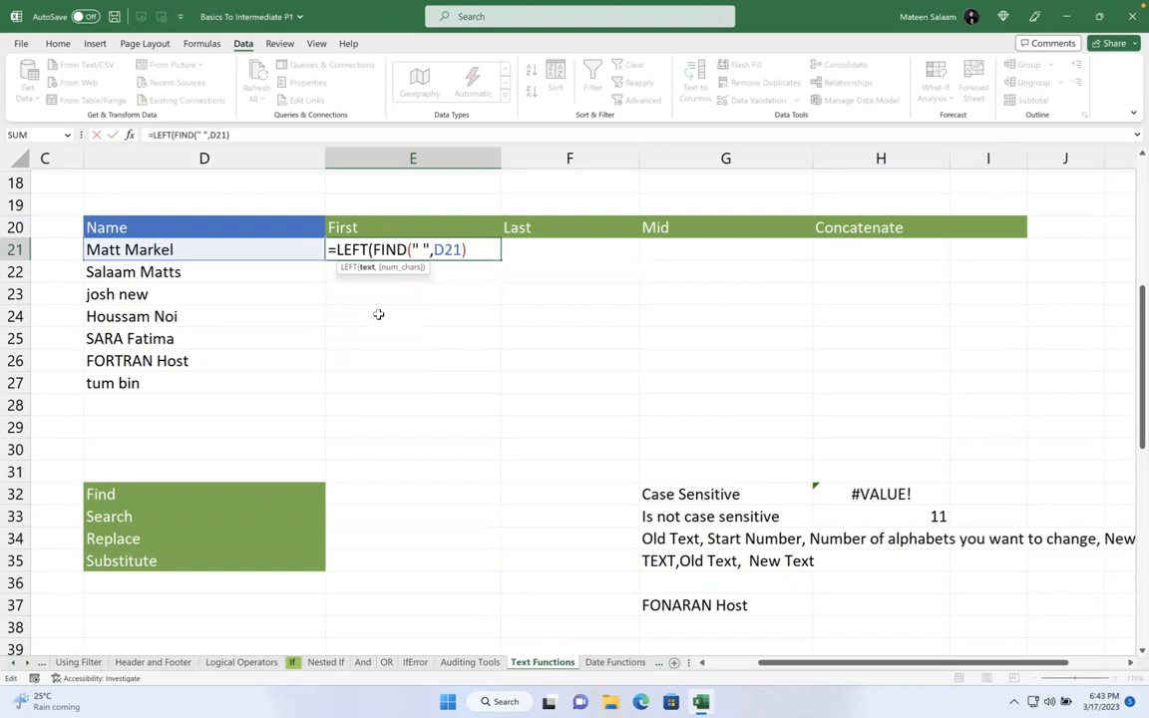
pyautogui.click(204, 249)
pyautogui.write(',')
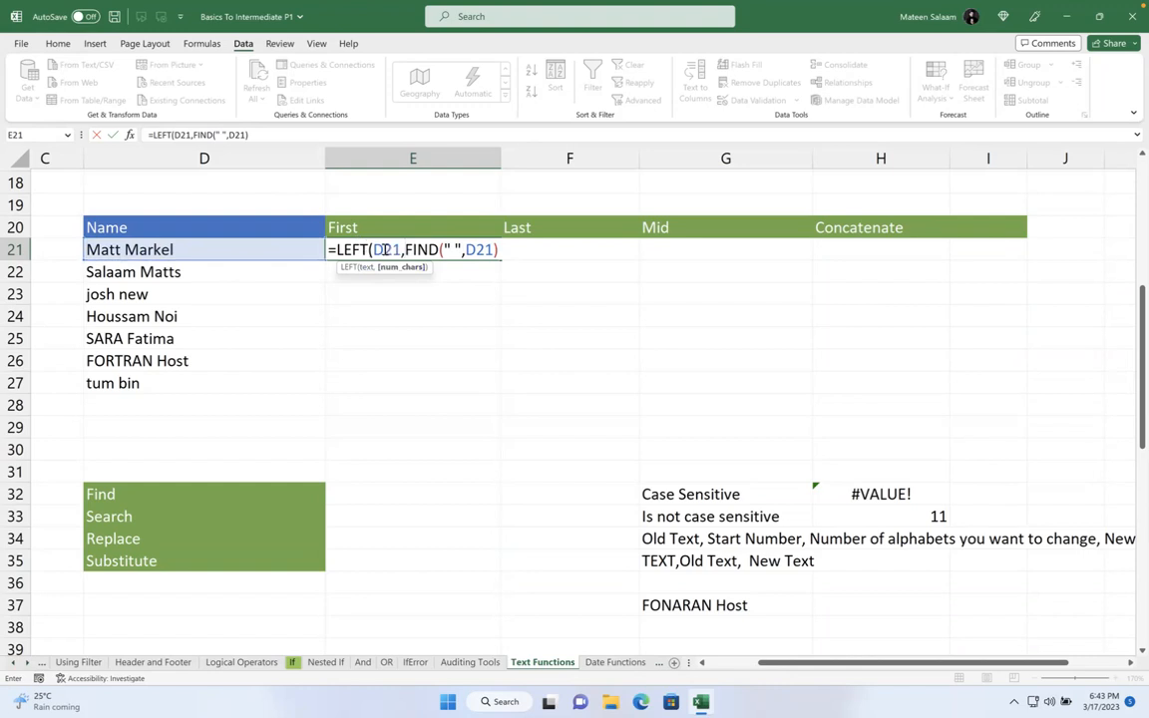
pyautogui.moveTo(406, 249); pyautogui.dragTo(541, 249)
pyautogui.click(516, 247)
pyautogui.press('Return')
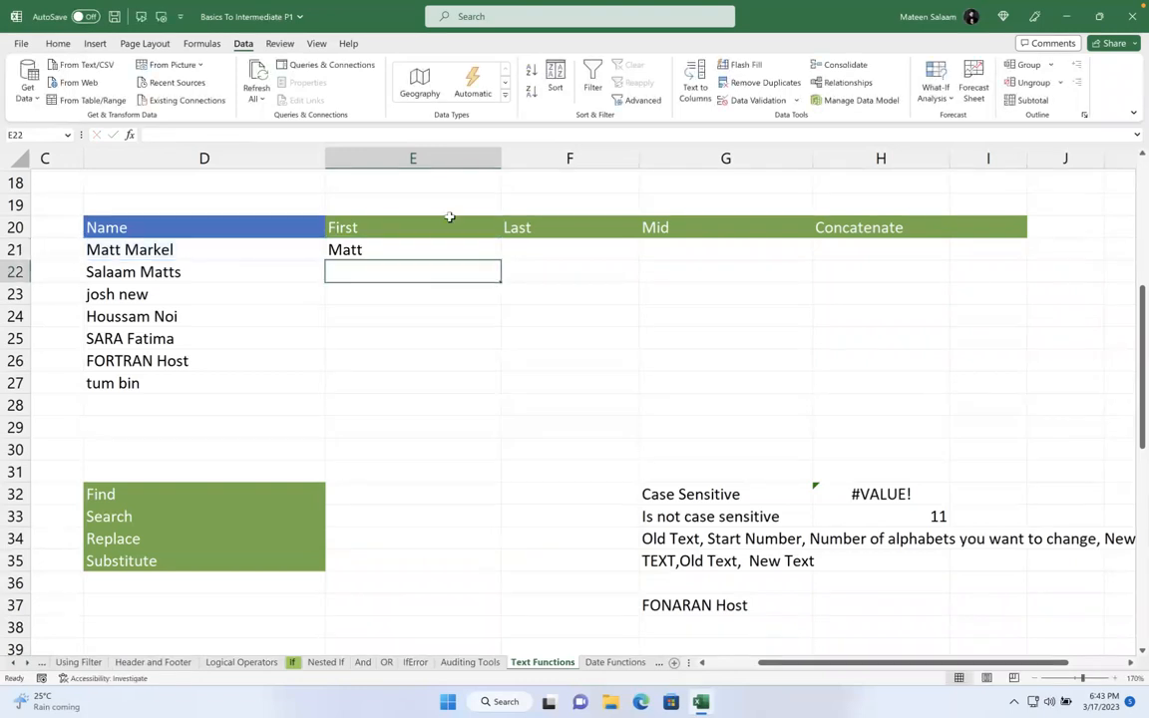
# - Fill the first-name formula down to E27, then delete the results
pyautogui.click(433, 248)
pyautogui.moveTo(497, 291); pyautogui.dragTo(503, 392)
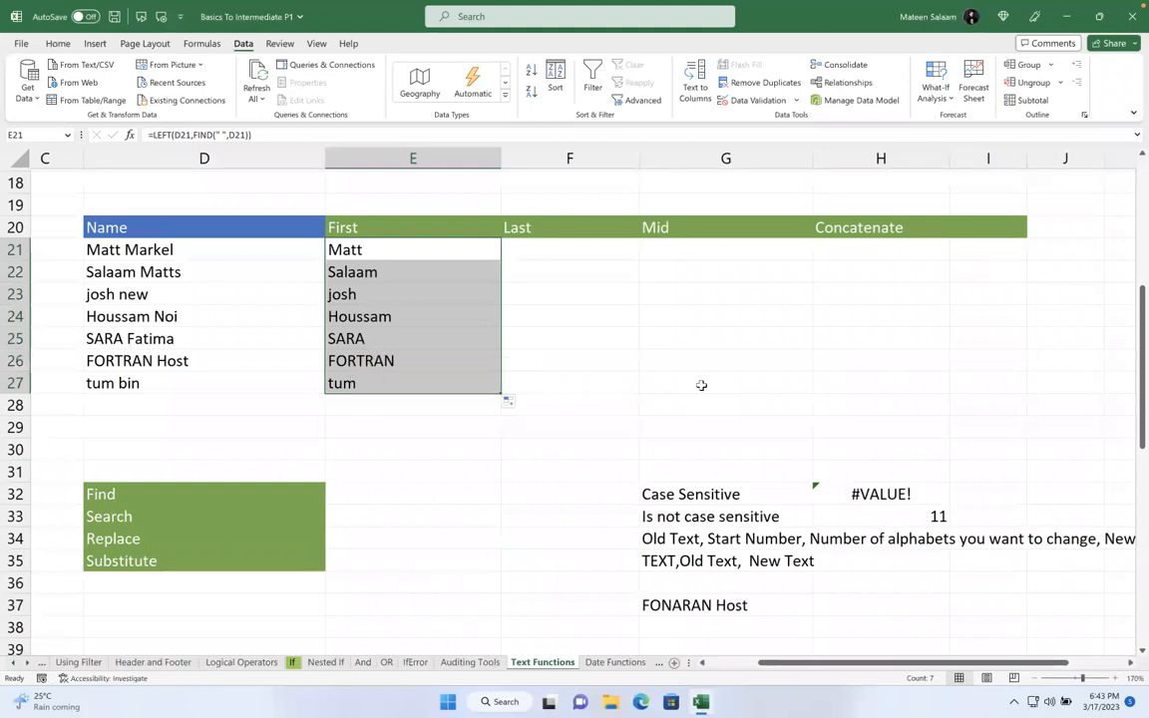
pyautogui.press('Delete')
pyautogui.click(675, 390)
# - Enter =FIND(" ",D21) in E21, returning 5
pyautogui.moveTo(369, 241); pyautogui.dragTo(409, 260)
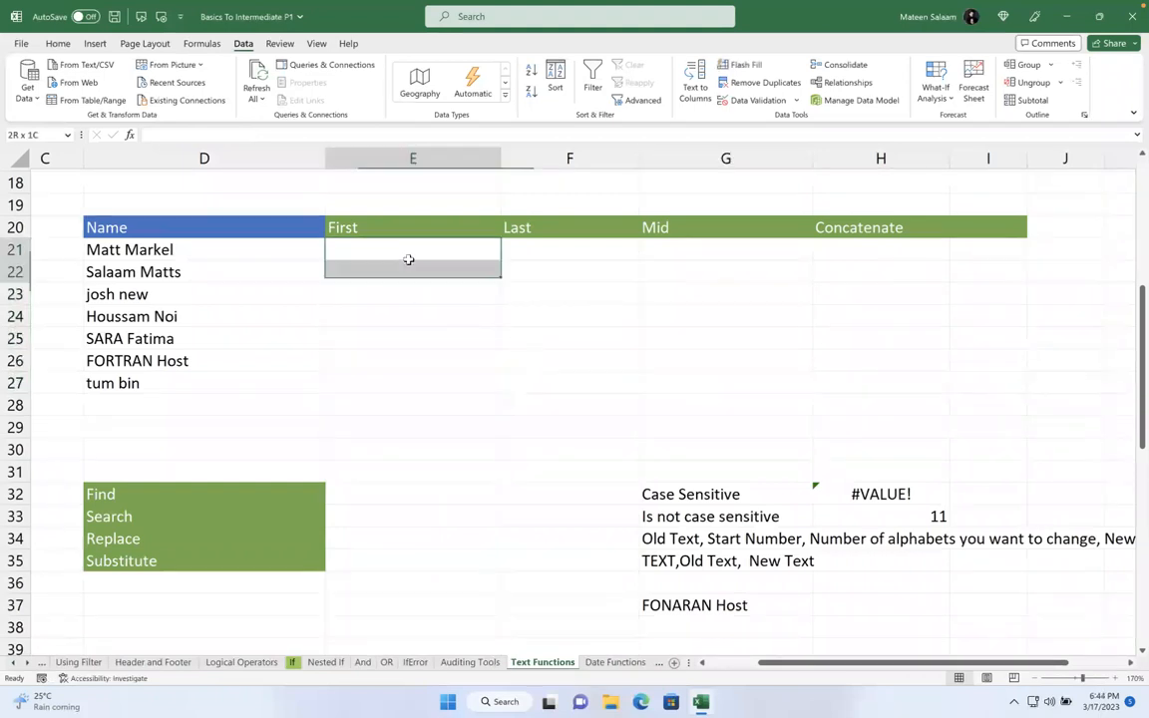
pyautogui.click(364, 253)
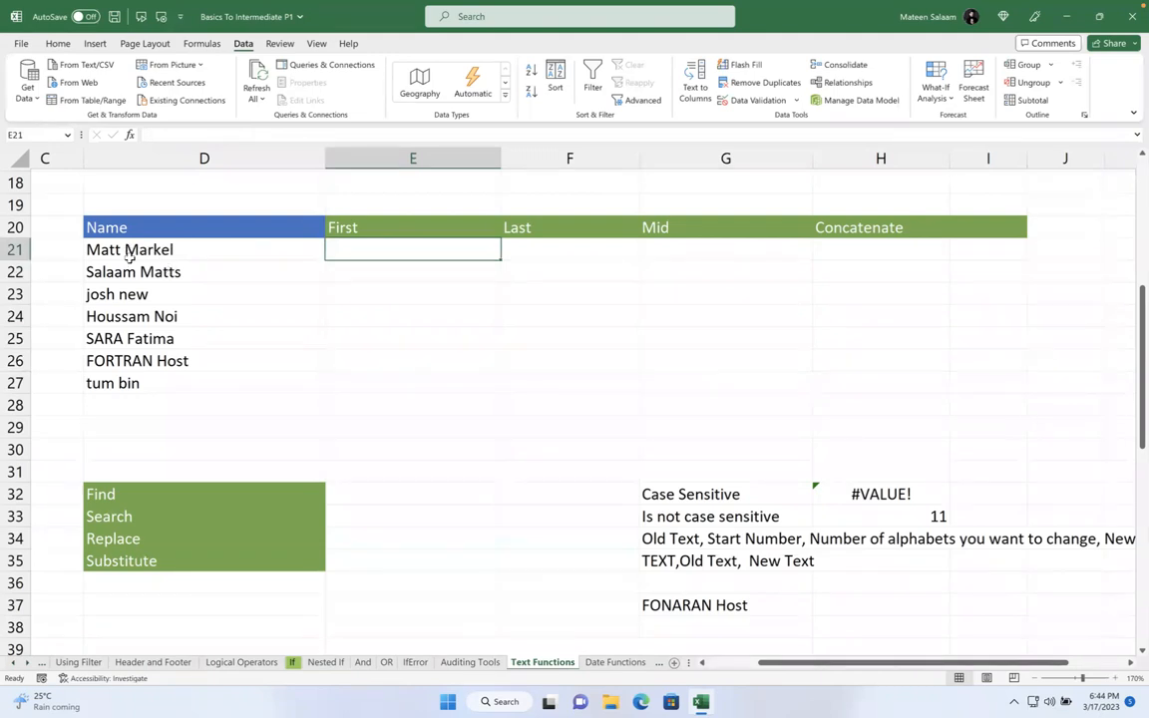
pyautogui.write('=')
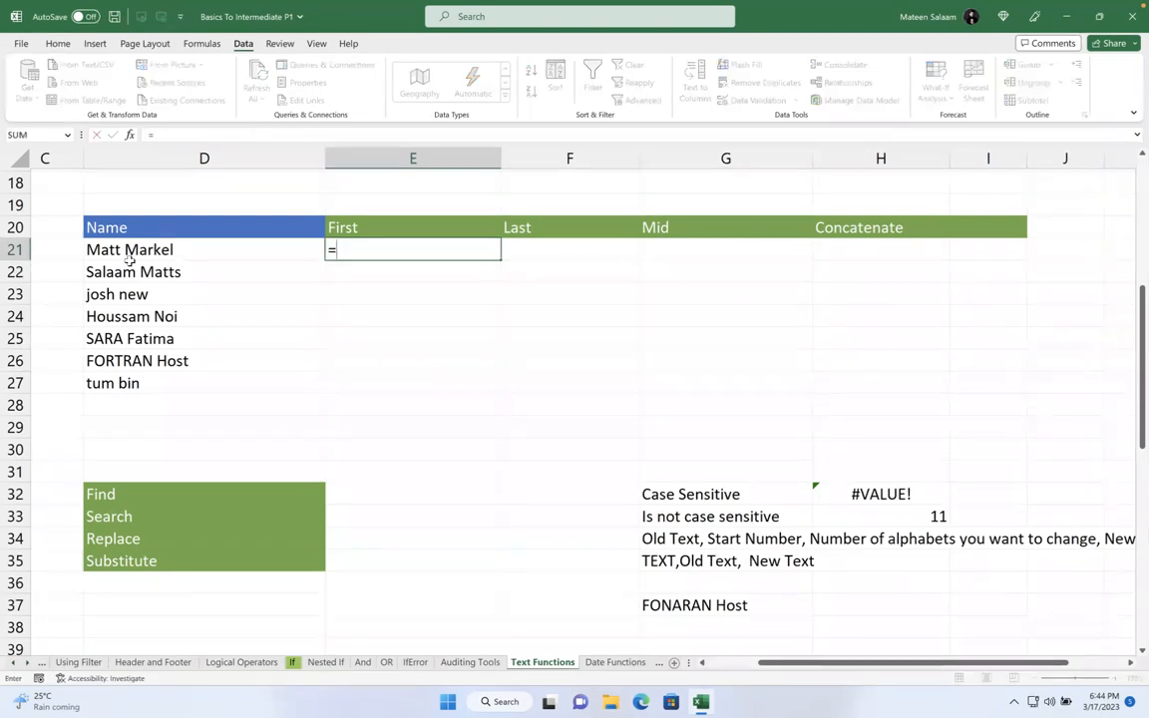
pyautogui.write('fin')
pyautogui.press('Tab')
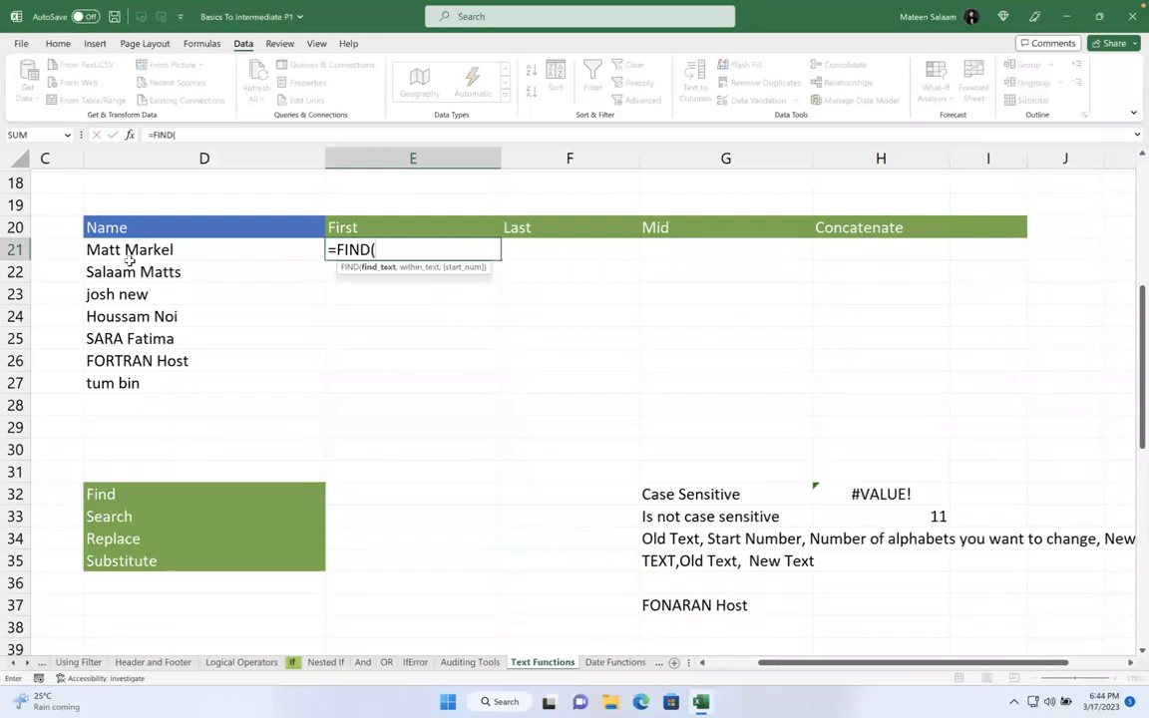
pyautogui.write('" ",')
pyautogui.click(121, 252)
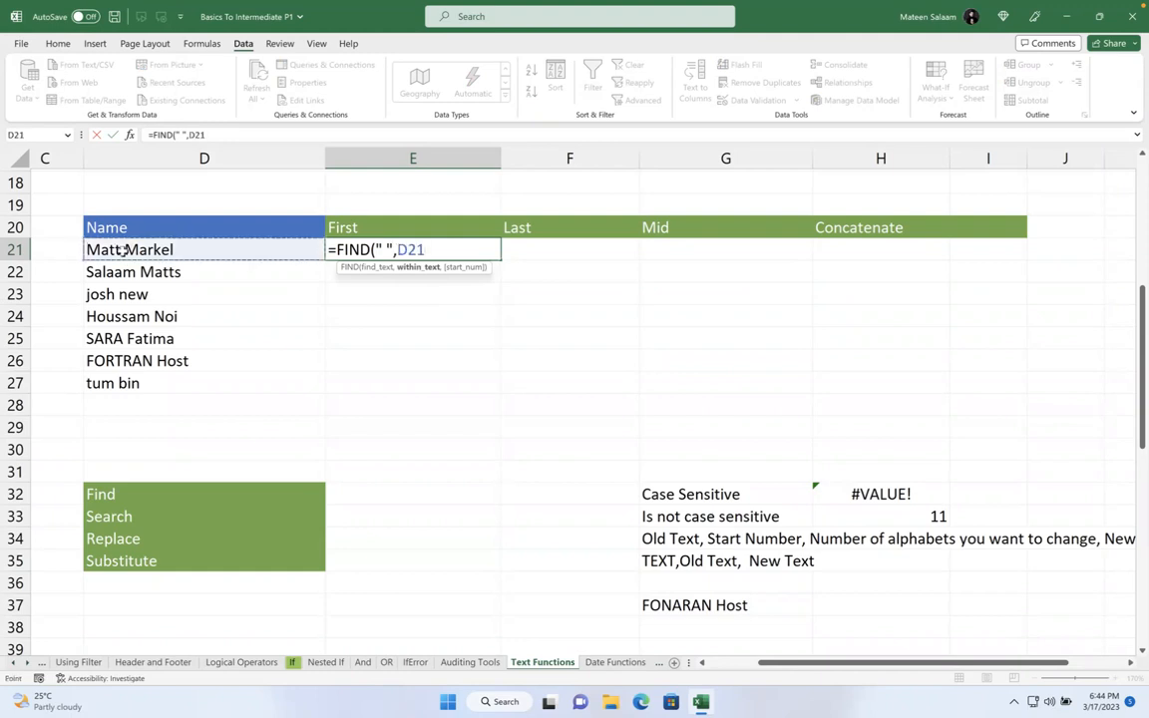
pyautogui.press('Return')
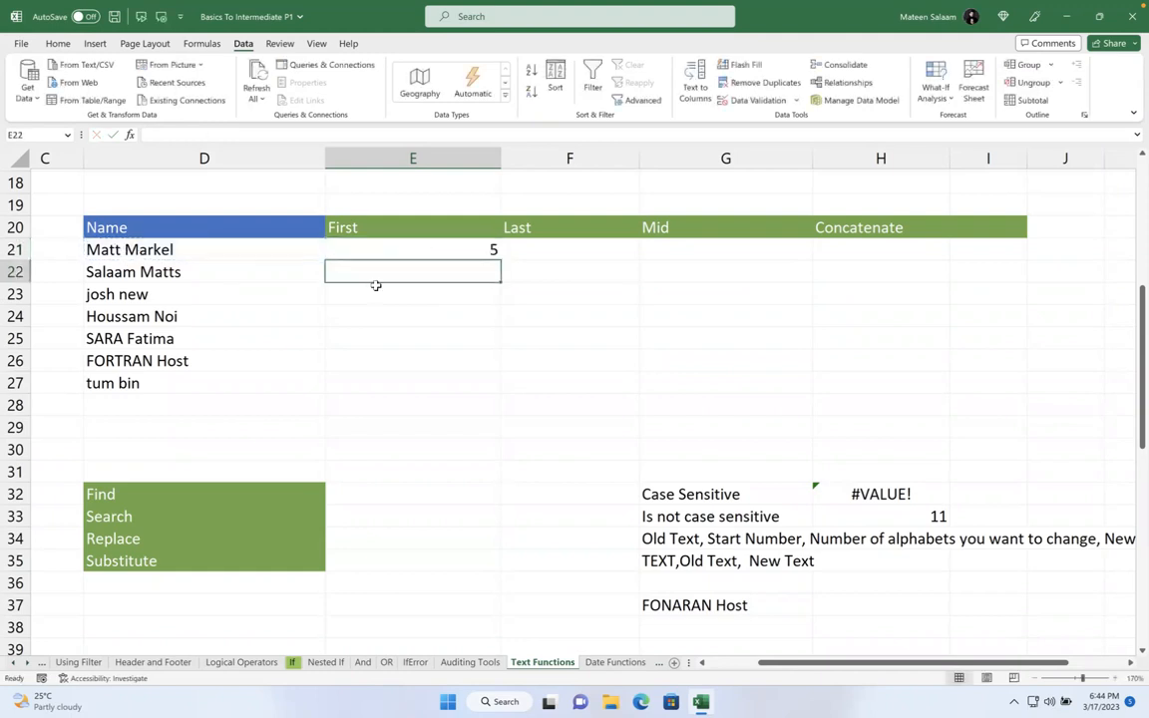
# - Fill the FIND formula down to E27, giving 5, 7, 5, 8, 5, 8, 4
pyautogui.click(389, 244)
pyautogui.moveTo(501, 261); pyautogui.dragTo(500, 393)
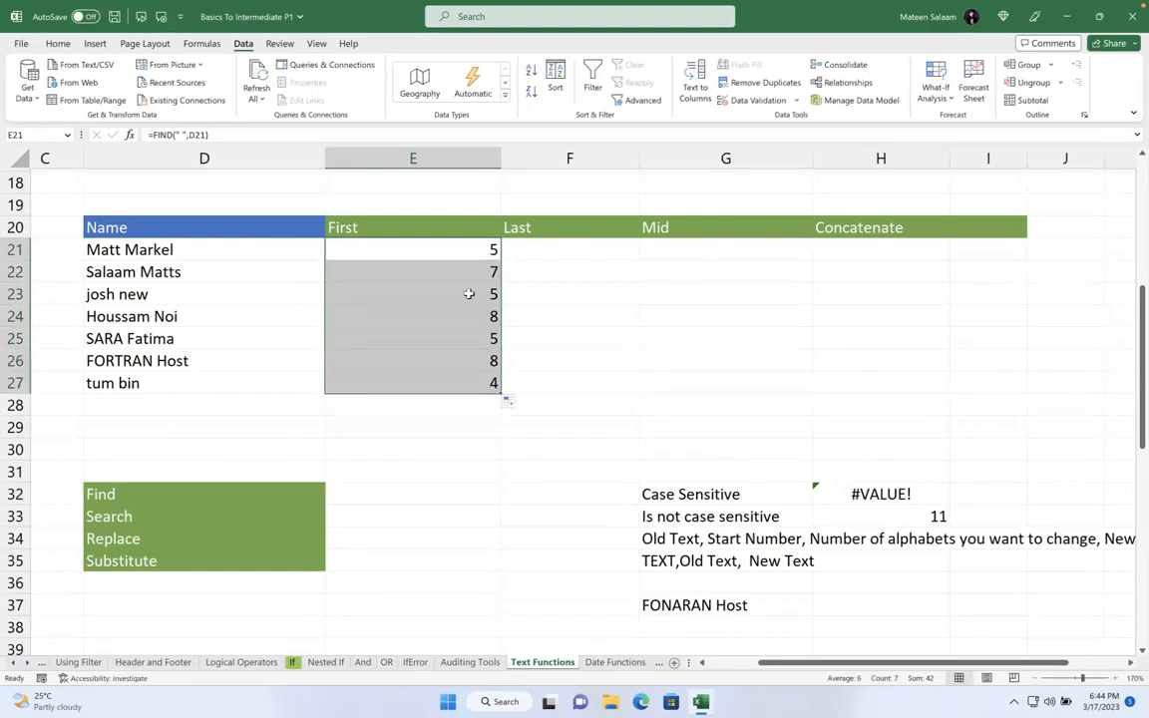
pyautogui.doubleClick(462, 248)
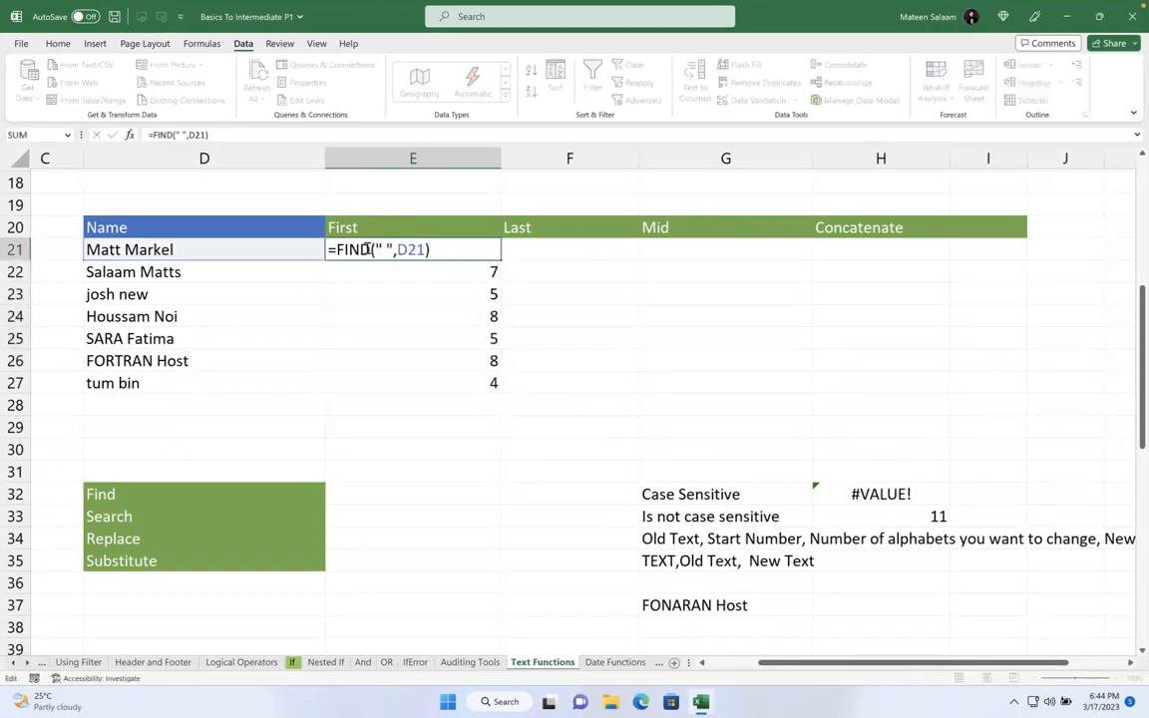
# - Evaluate E21's FIND part to a fixed number and wrap it in LEFT(D21, …)
pyautogui.click(441, 252)
pyautogui.moveTo(341, 252); pyautogui.dragTo(439, 249)
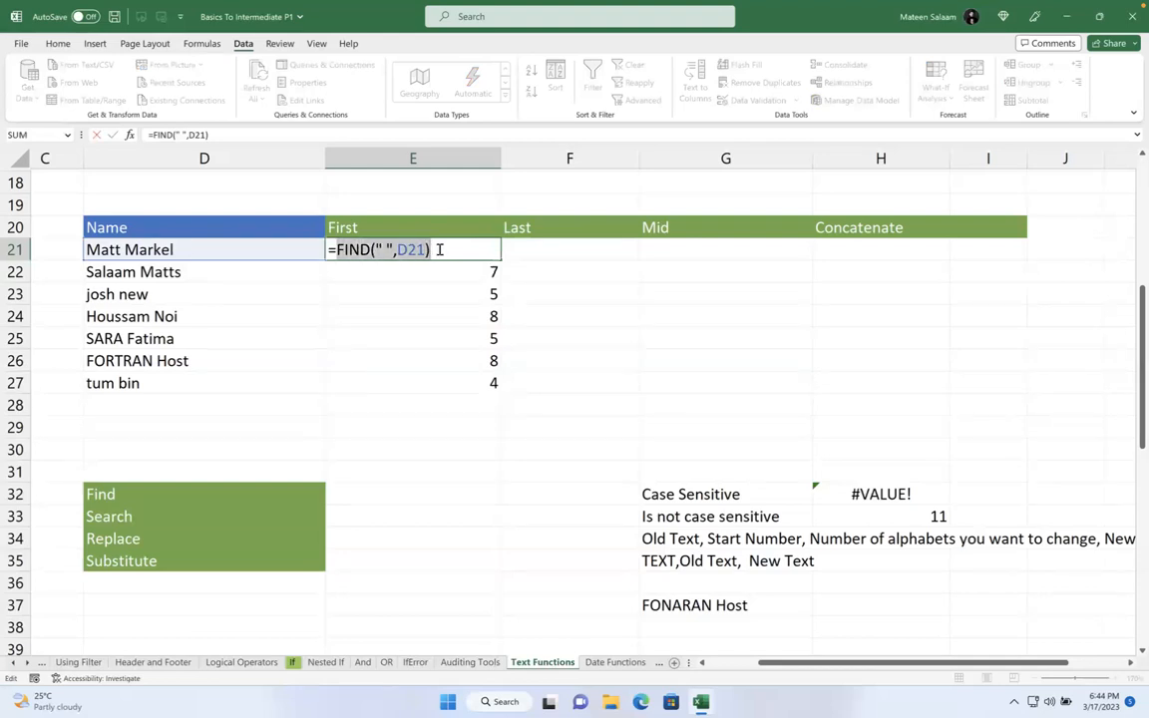
pyautogui.press('F9')
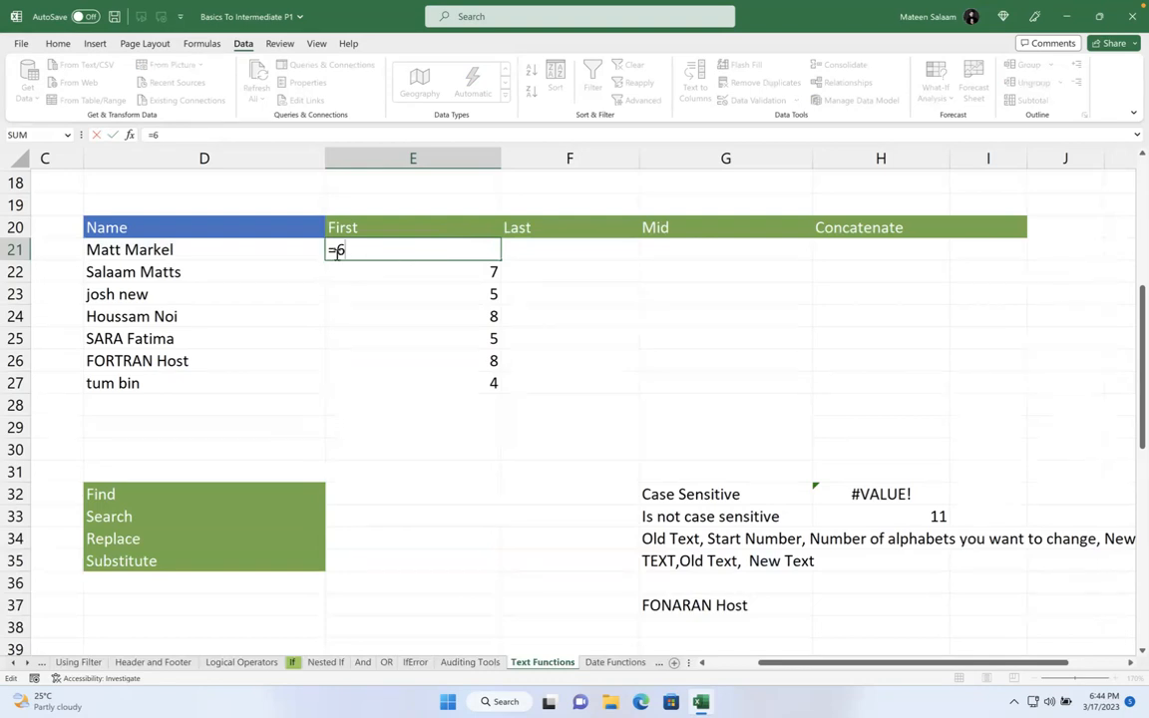
pyautogui.write('left')
pyautogui.press('Tab')
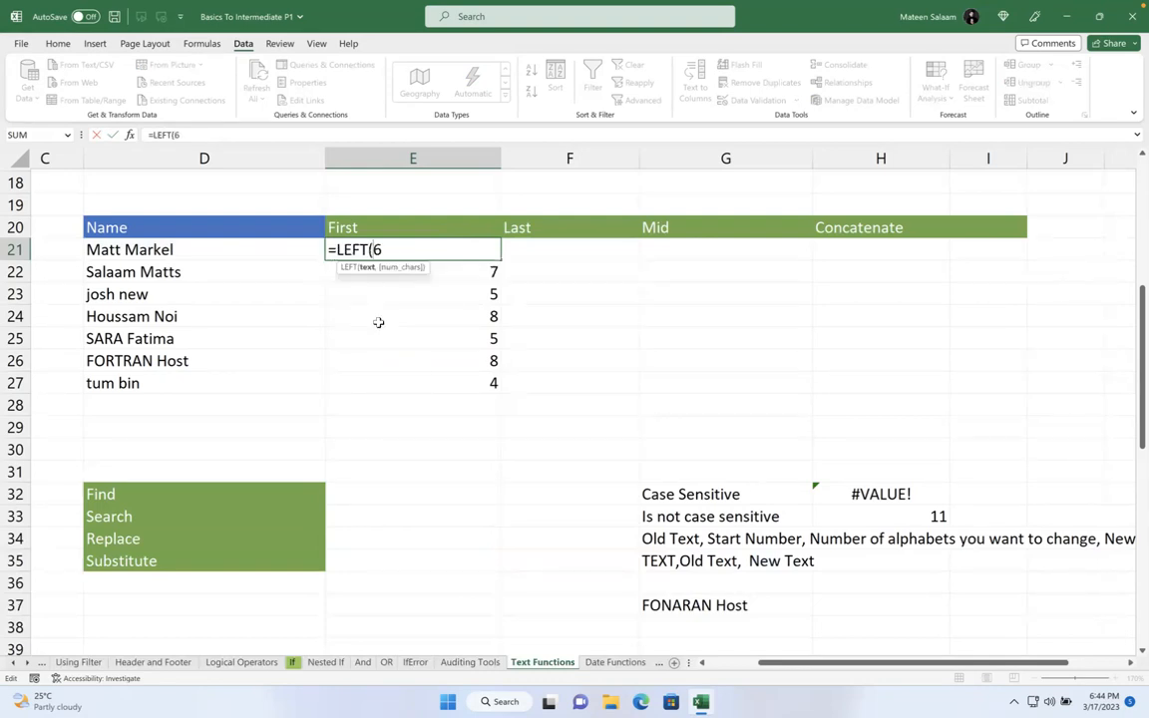
pyautogui.click(155, 248)
pyautogui.write(',')
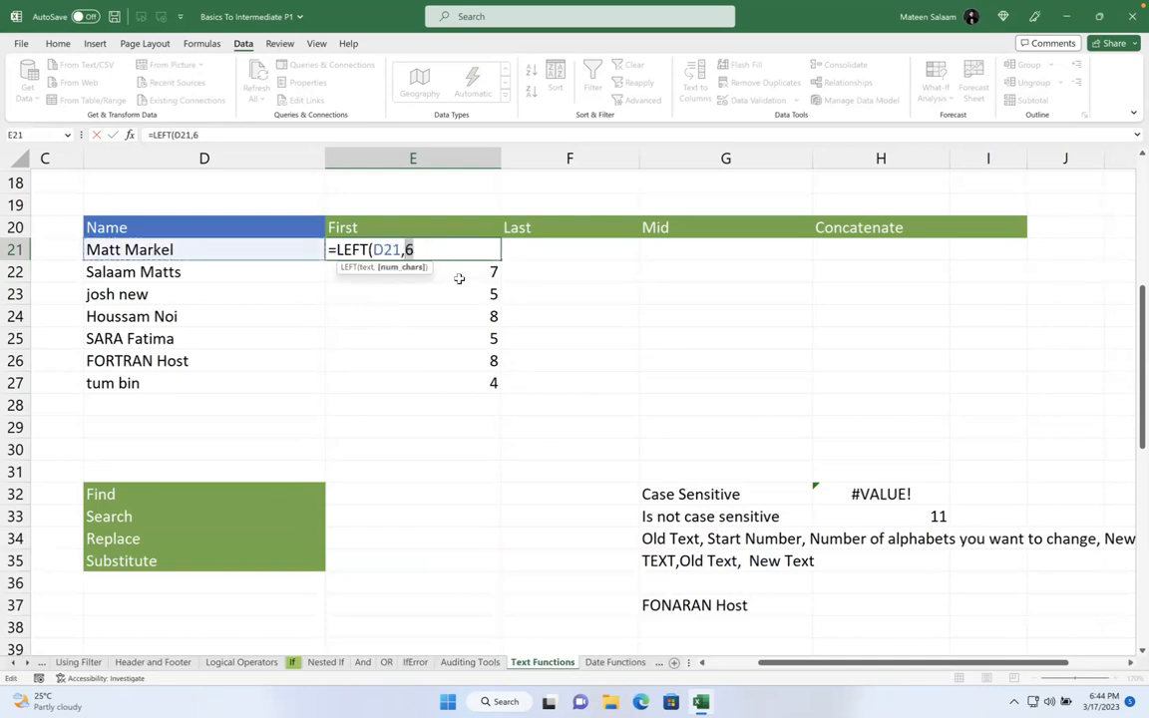
pyautogui.click(437, 247)
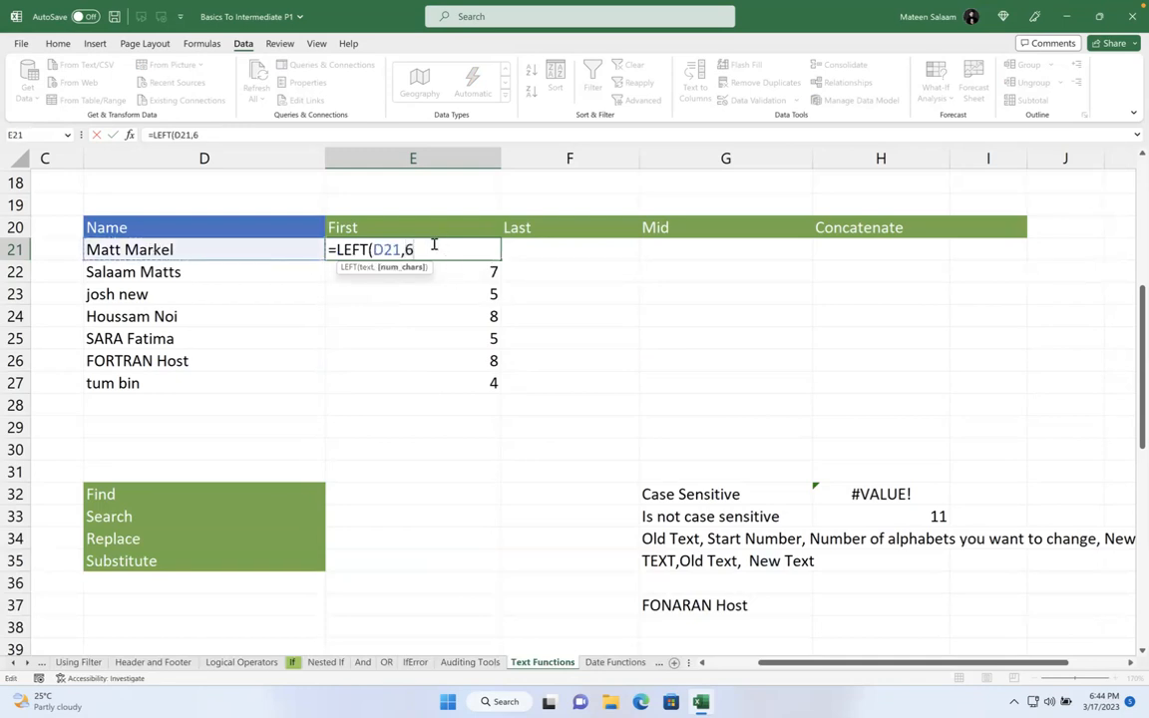
pyautogui.press('Return')
# - Replace the fixed count 5 with FIND(" ",D21), making =LEFT(D21,FIND(" ",D21))
pyautogui.click(432, 249)
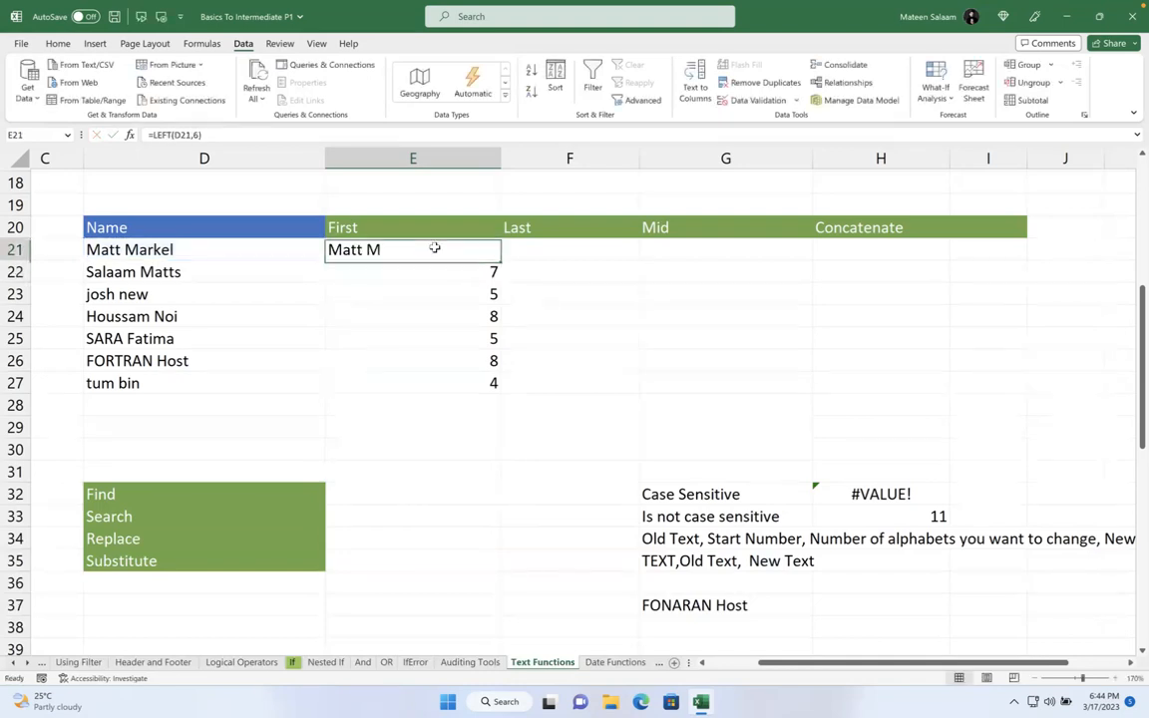
pyautogui.doubleClick(390, 250)
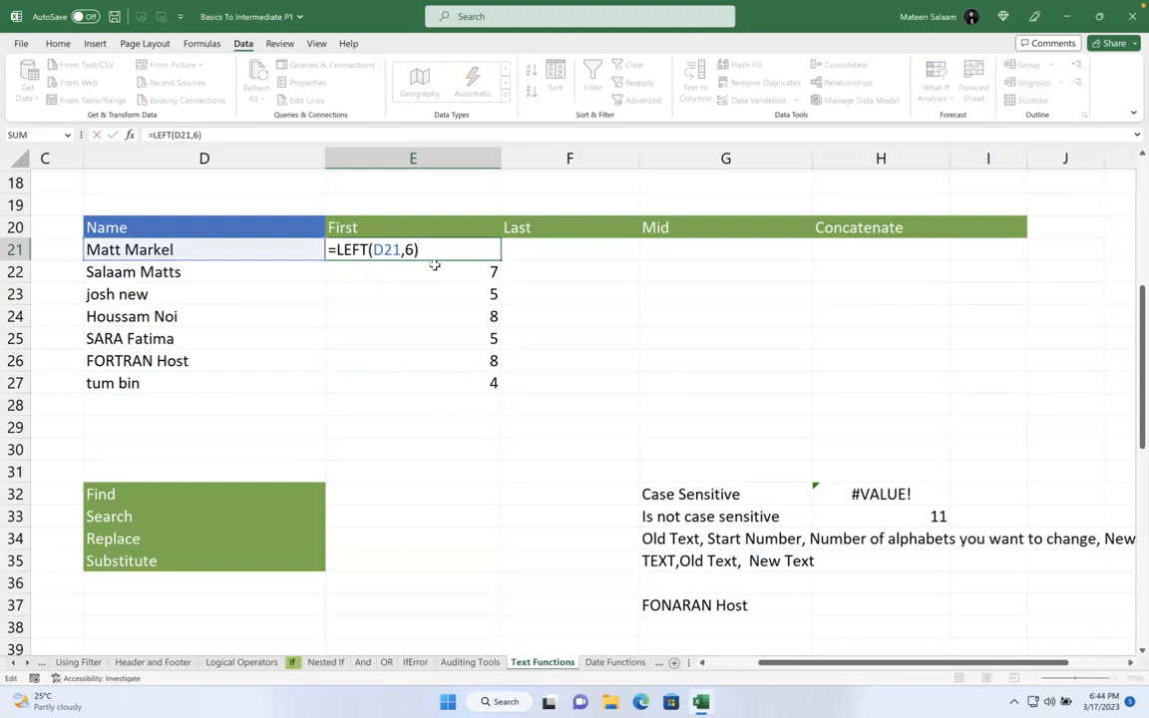
pyautogui.press('Return')
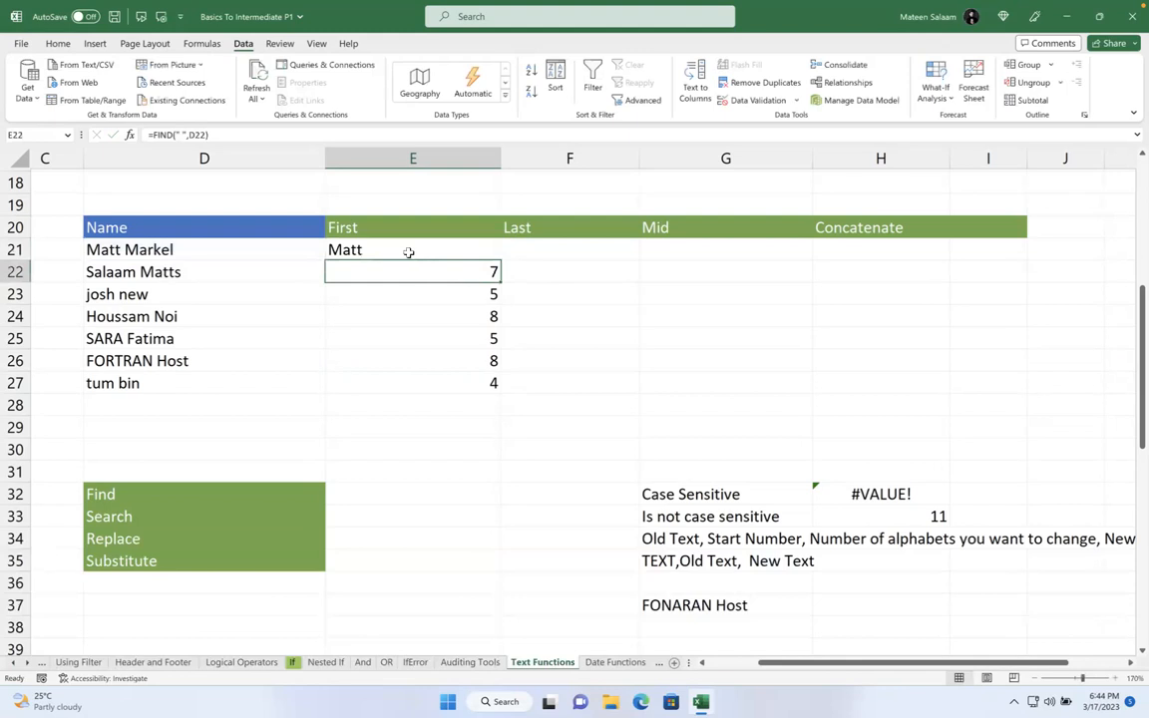
pyautogui.click(409, 256)
pyautogui.doubleClick(409, 256)
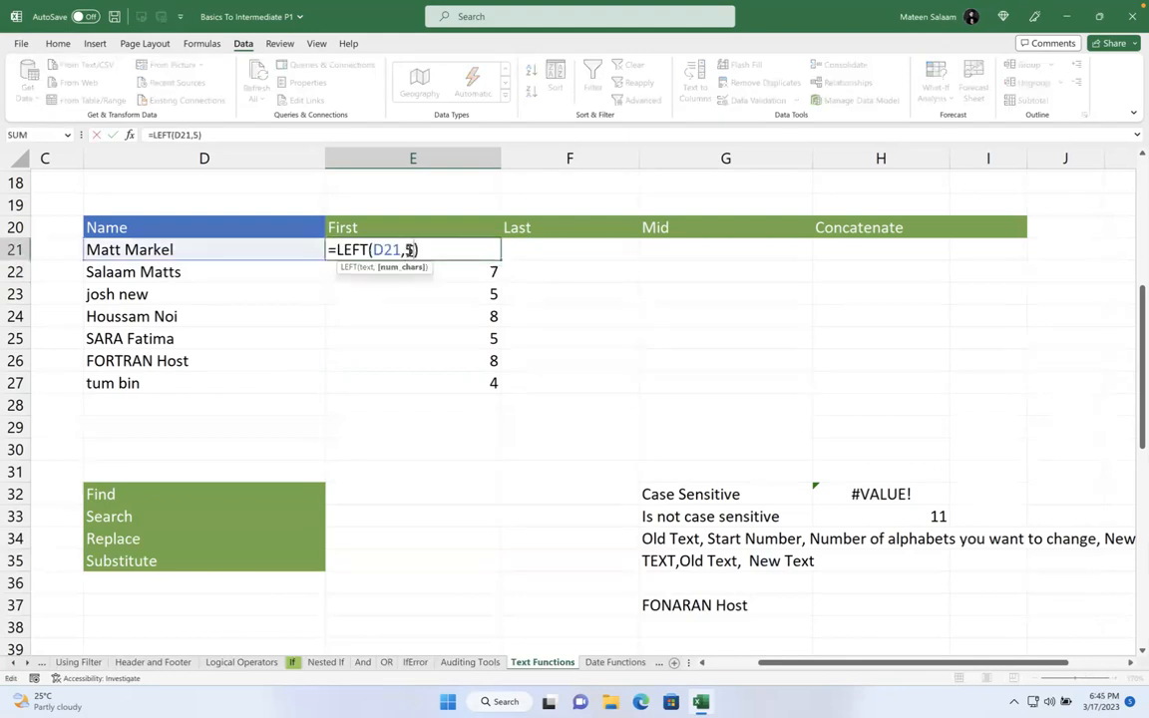
pyautogui.press('BackSpace')
pyautogui.write('find')
pyautogui.press('Tab')
pyautogui.write('" ",')
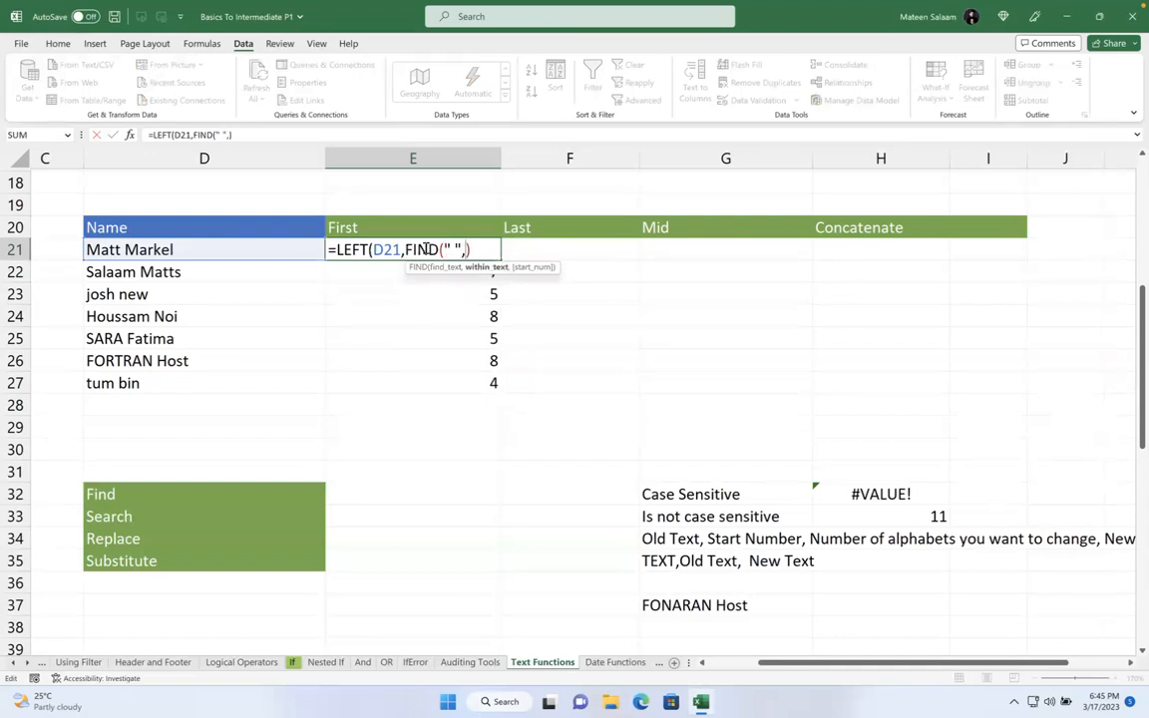
pyautogui.click(239, 251)
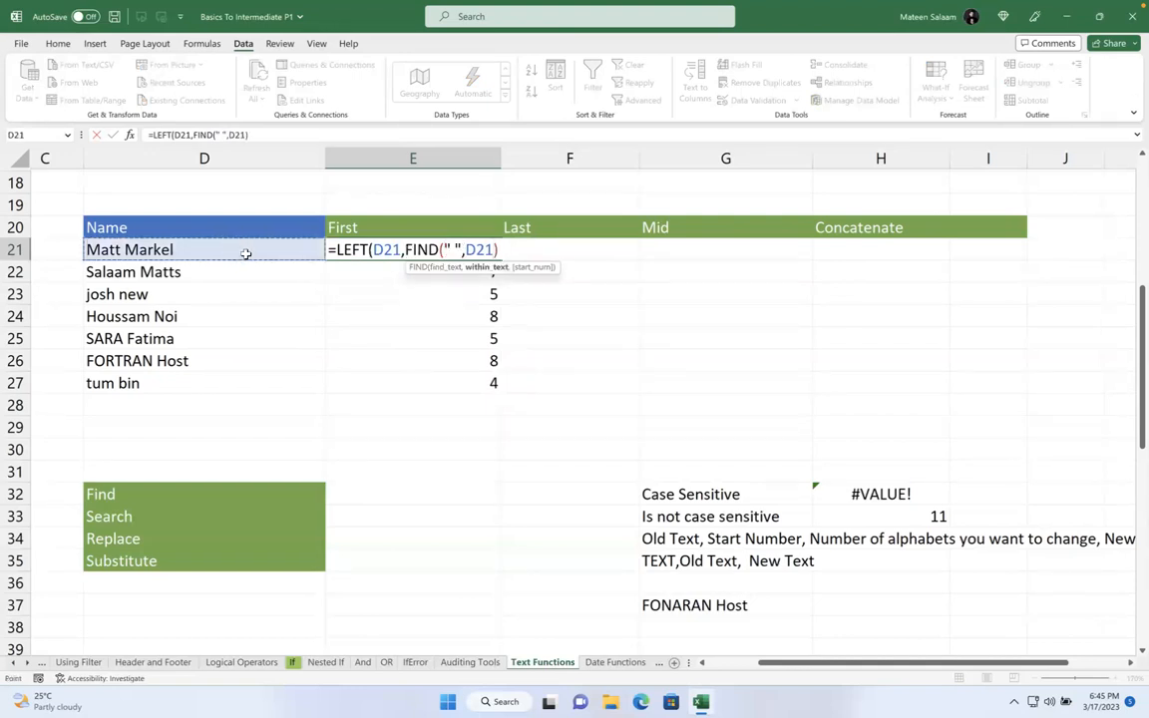
pyautogui.click(508, 246)
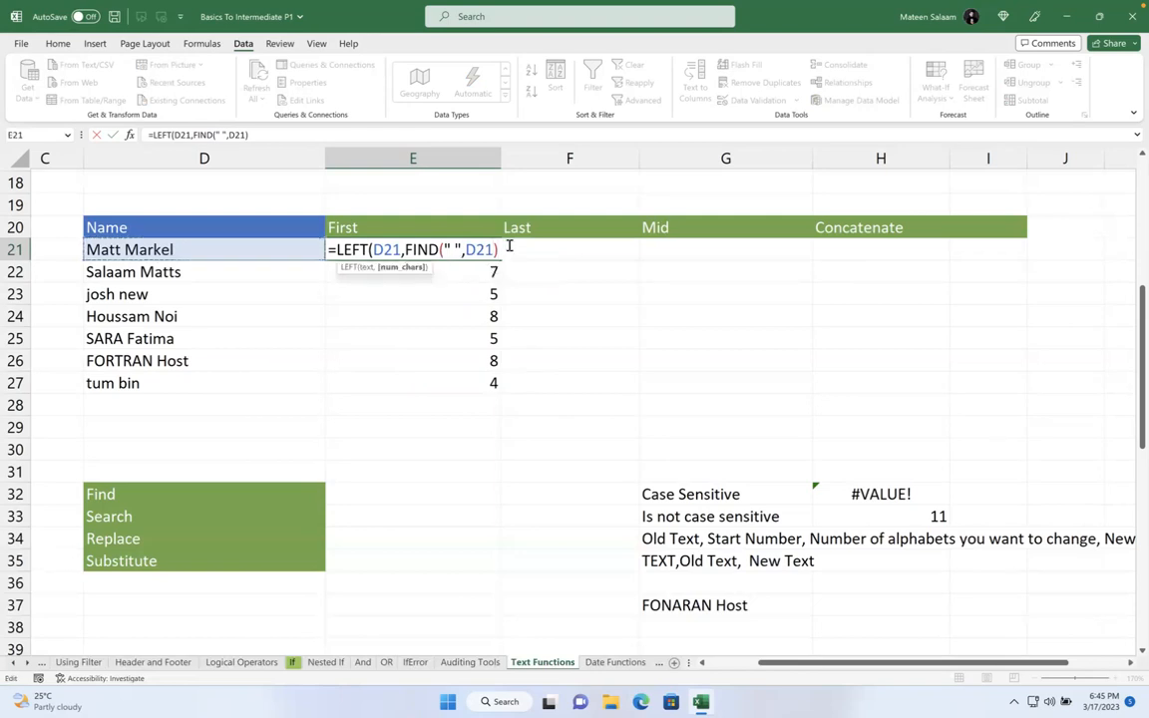
pyautogui.press('Return')
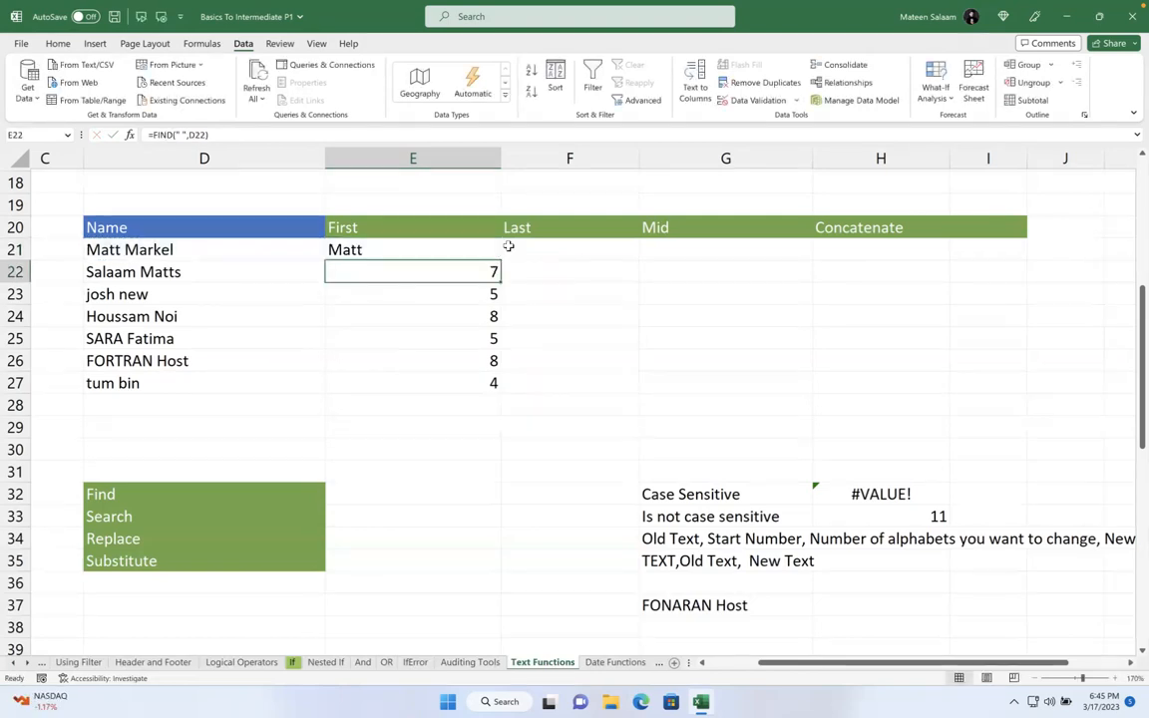
# - Fill the first-name formula down to E27: Matt, Salaam, josh, Houssam, SARA, FORTRAN, tum
pyautogui.click(488, 251)
pyautogui.moveTo(500, 260); pyautogui.dragTo(481, 387)
pyautogui.click(710, 339)
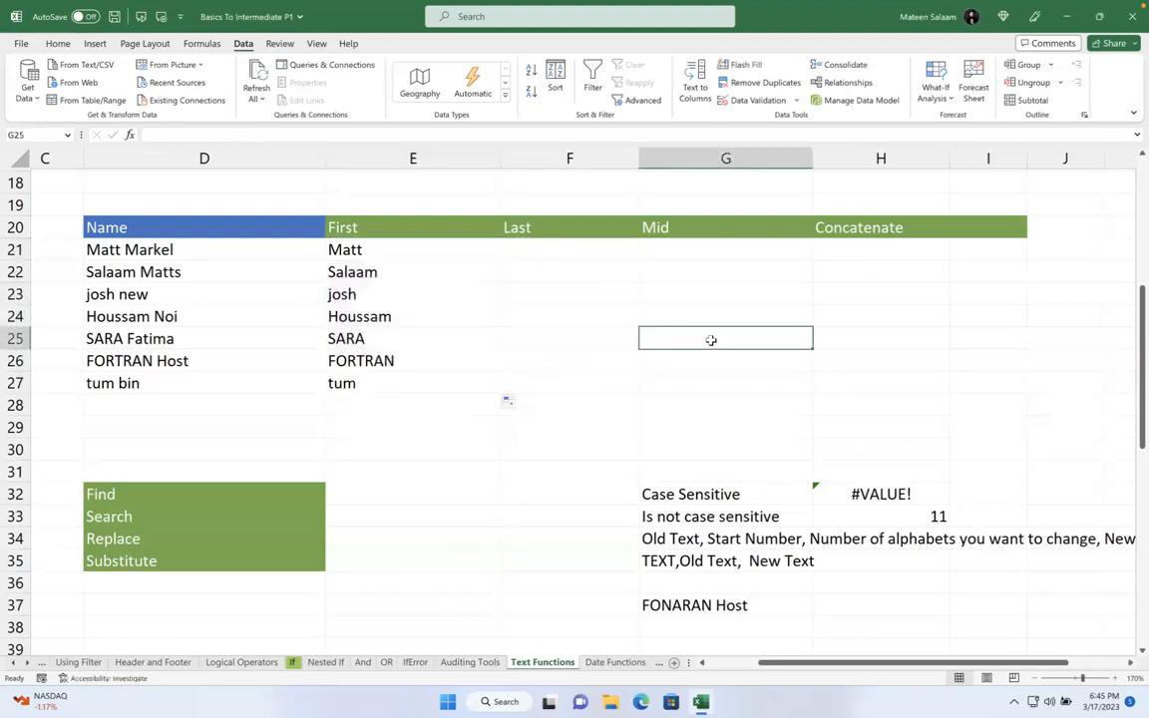
pyautogui.click(523, 246)
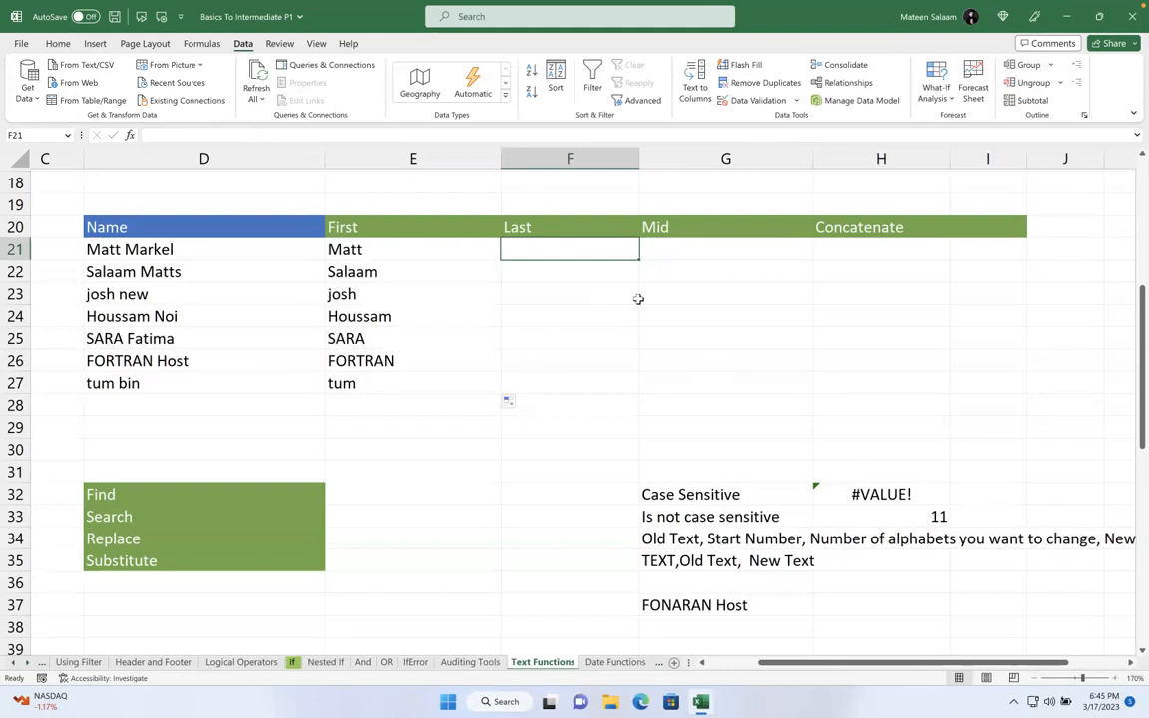
pyautogui.click(233, 197)
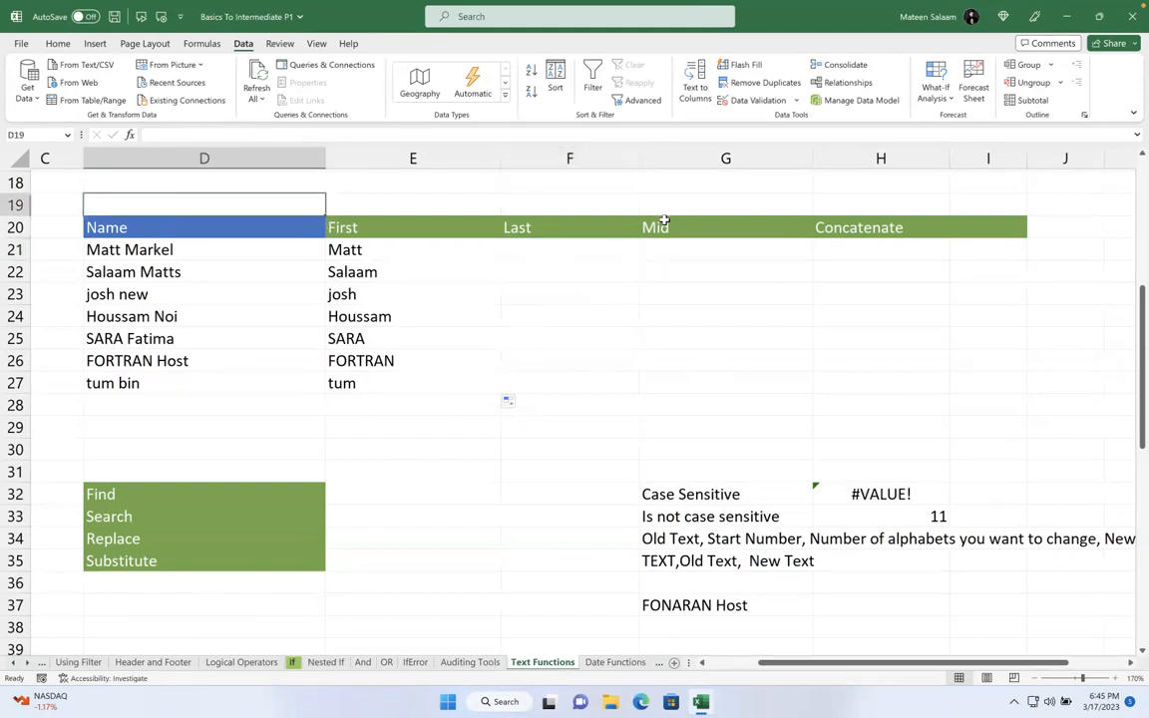
pyautogui.click(395, 451)
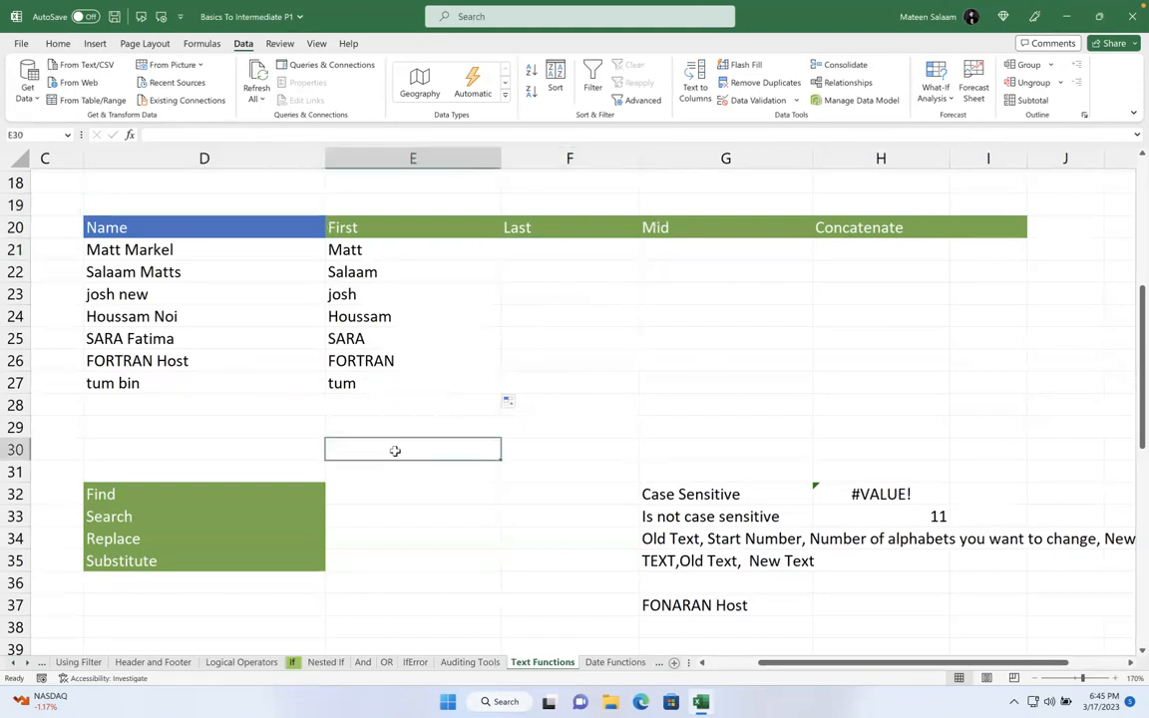
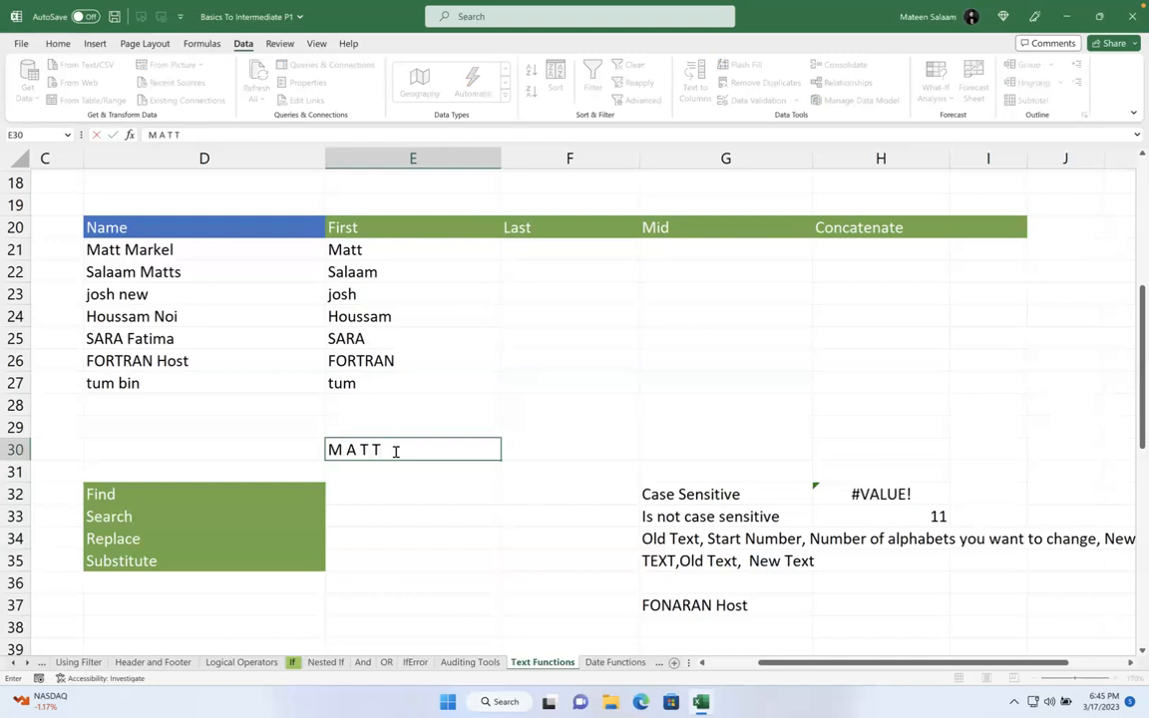
pyautogui.write(' <SPACE>')
pyautogui.press('Return')
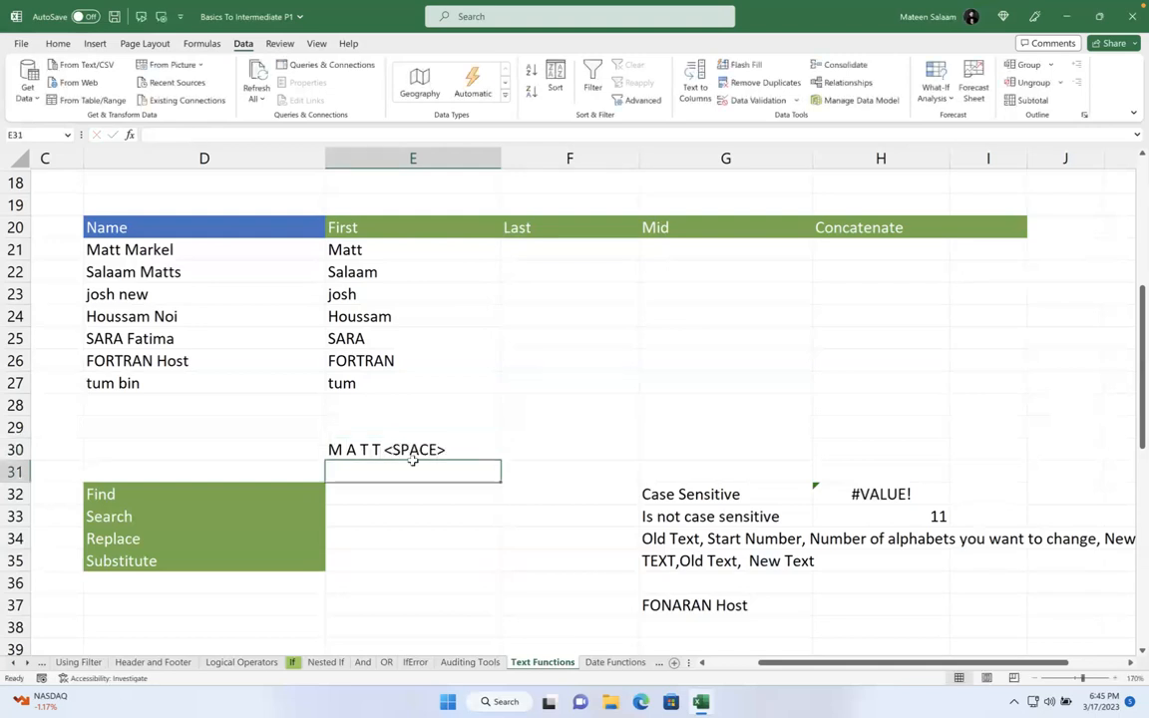
pyautogui.write('1')
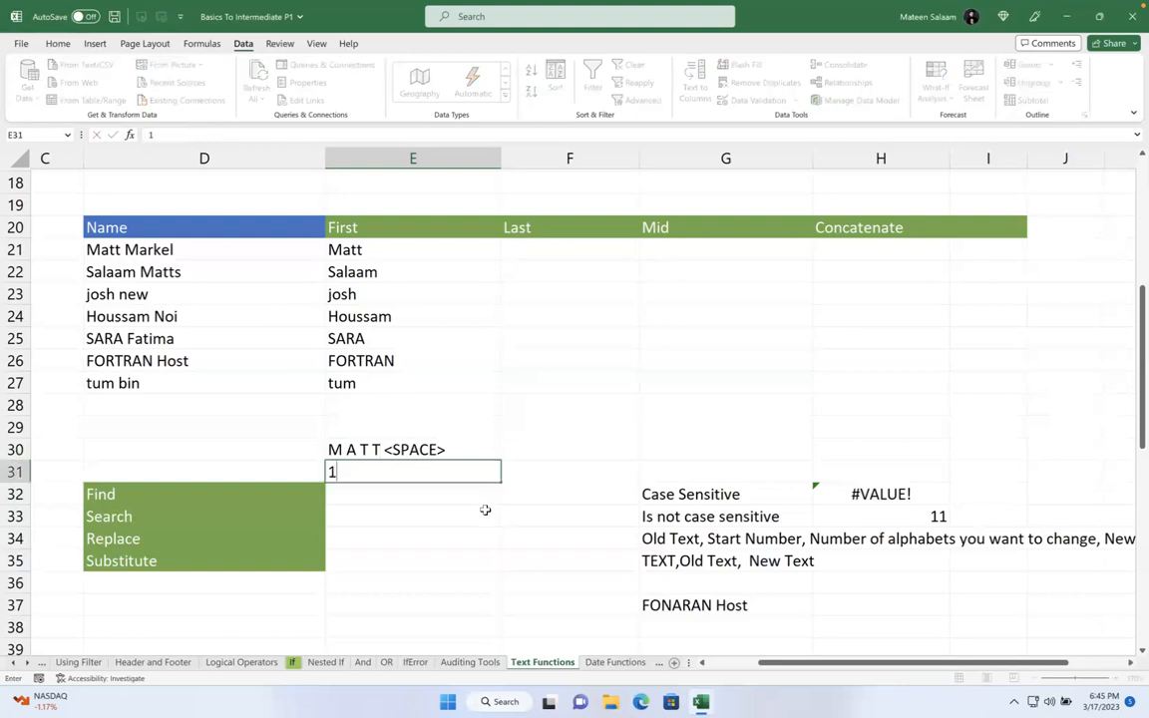
pyautogui.write(' 2')
pyautogui.press('BackSpace')
pyautogui.write('2 4')
pyautogui.press('BackSpace')
pyautogui.write('3 3 4')
pyautogui.press('Return')
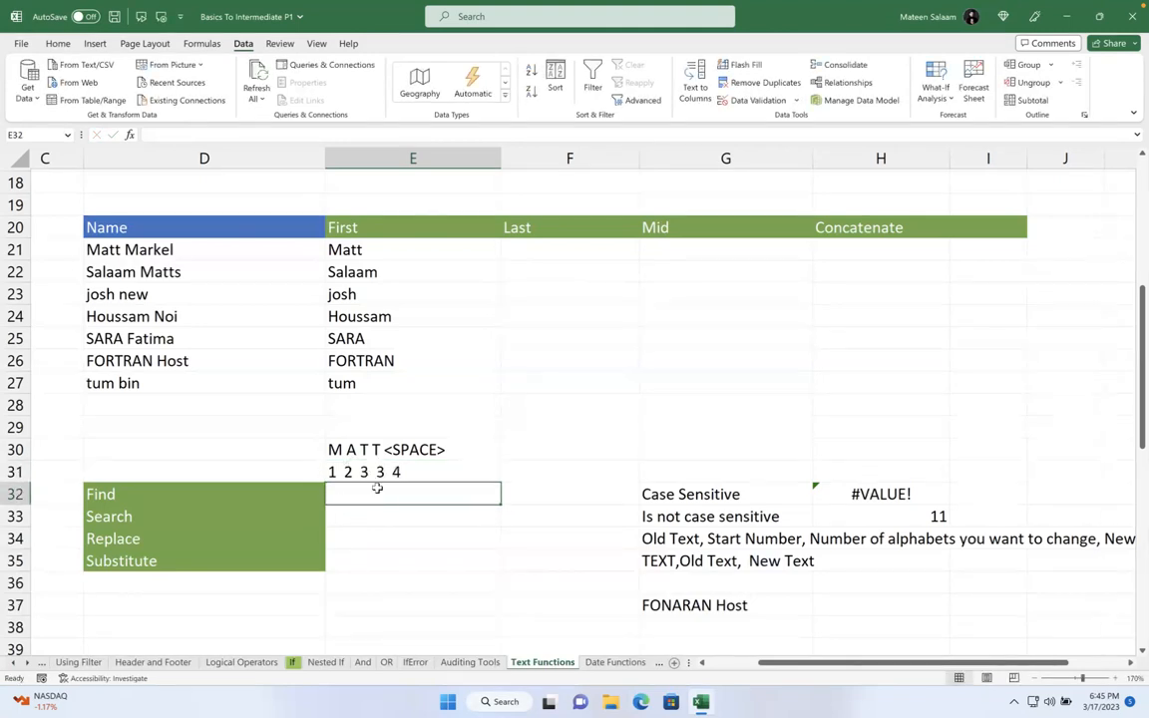
pyautogui.click(334, 424)
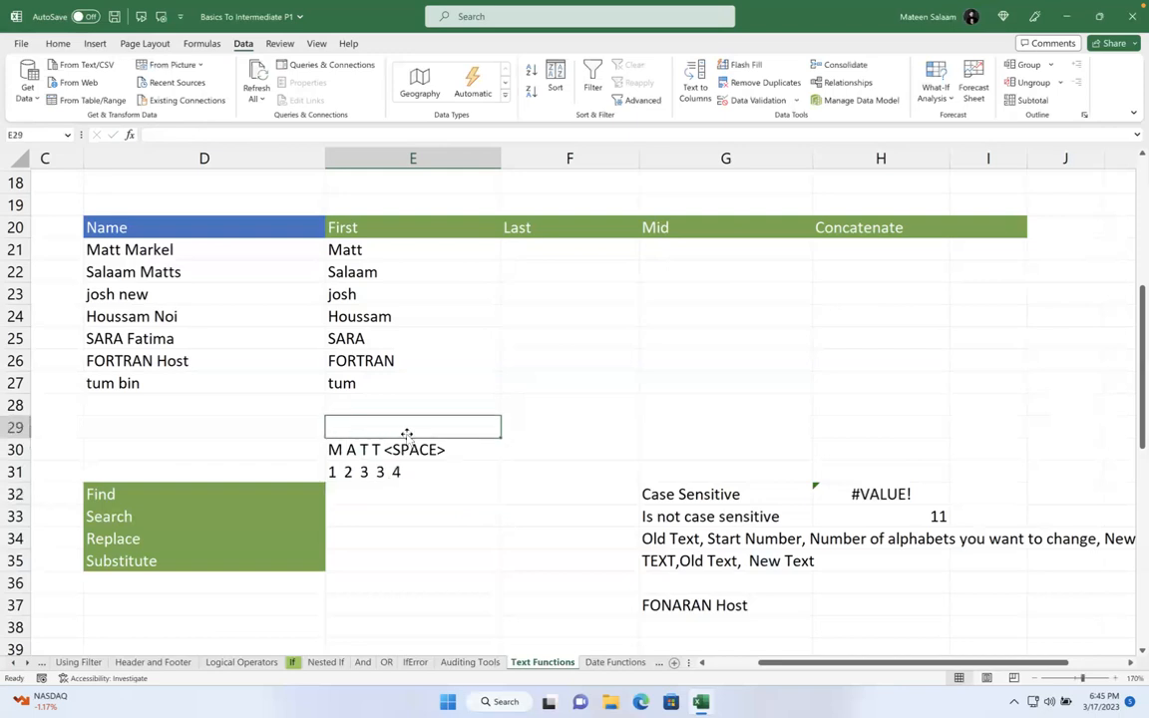
pyautogui.doubleClick(466, 451)
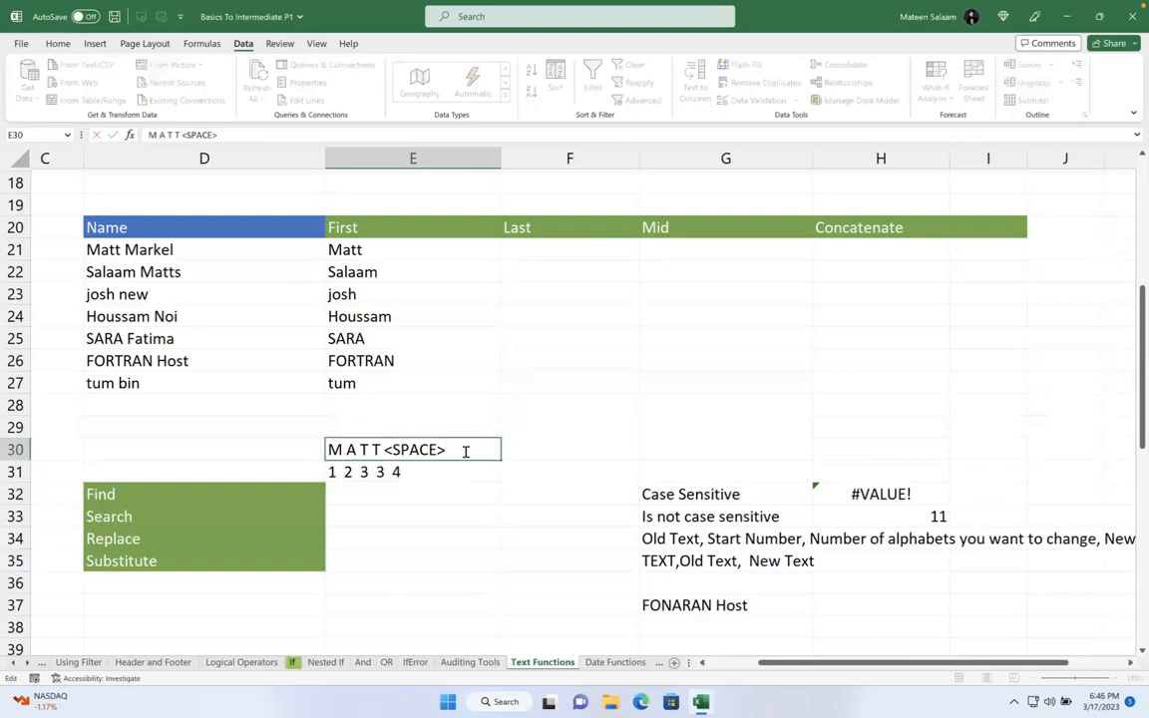
pyautogui.press('Return')
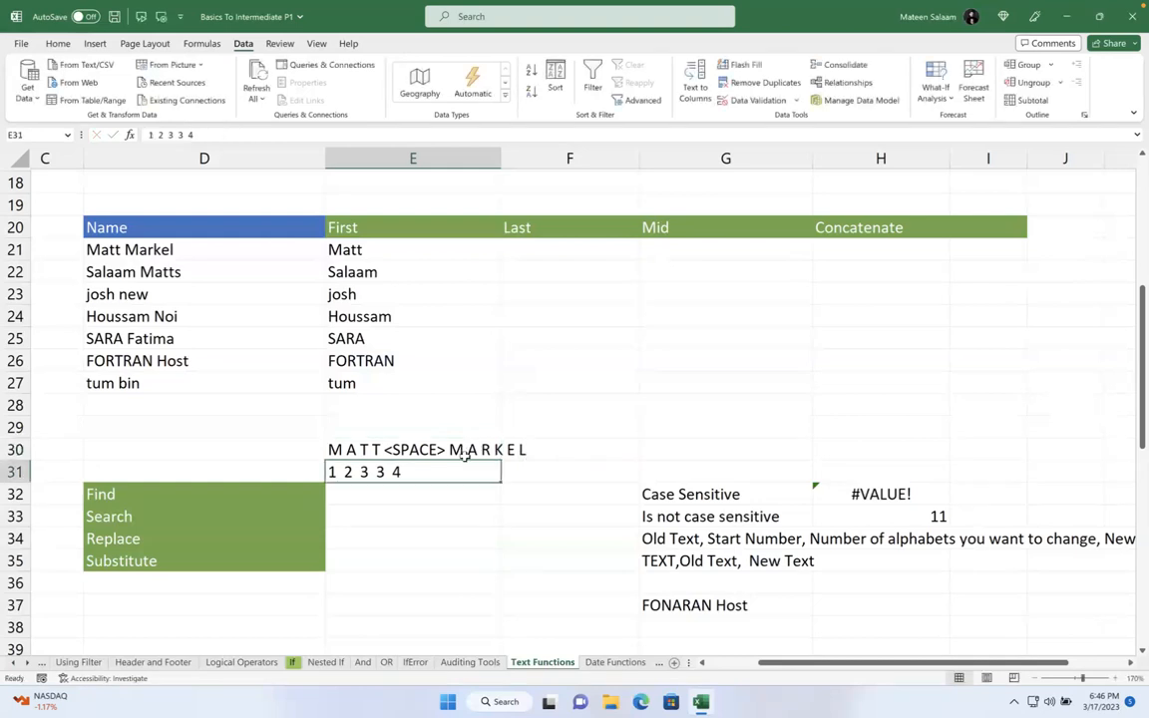
pyautogui.doubleClick(456, 469)
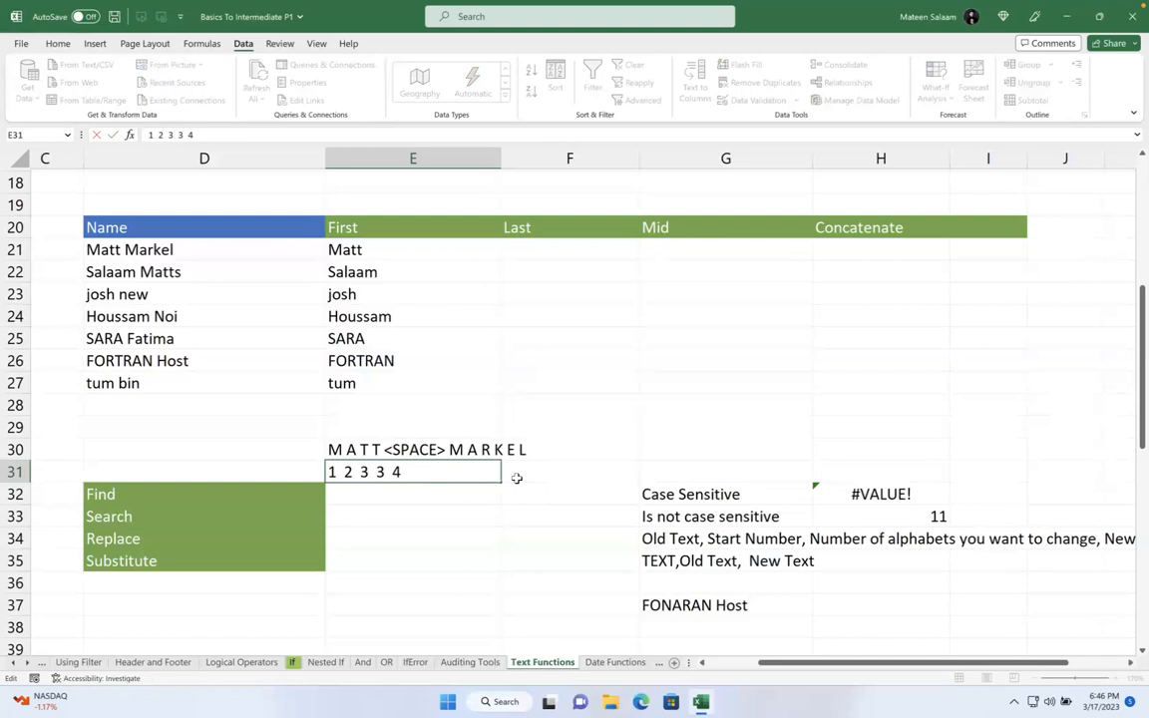
pyautogui.write('5 6 7 8 9 10')
pyautogui.press('Return')
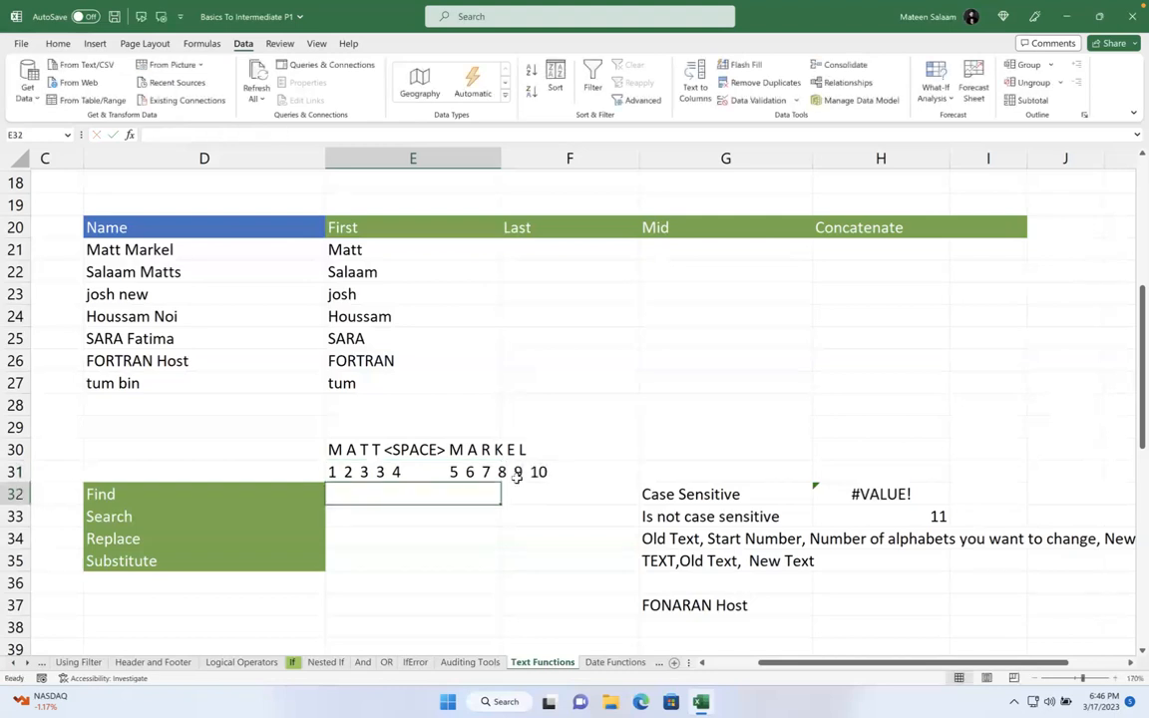
pyautogui.click(495, 449)
pyautogui.doubleClick(495, 449)
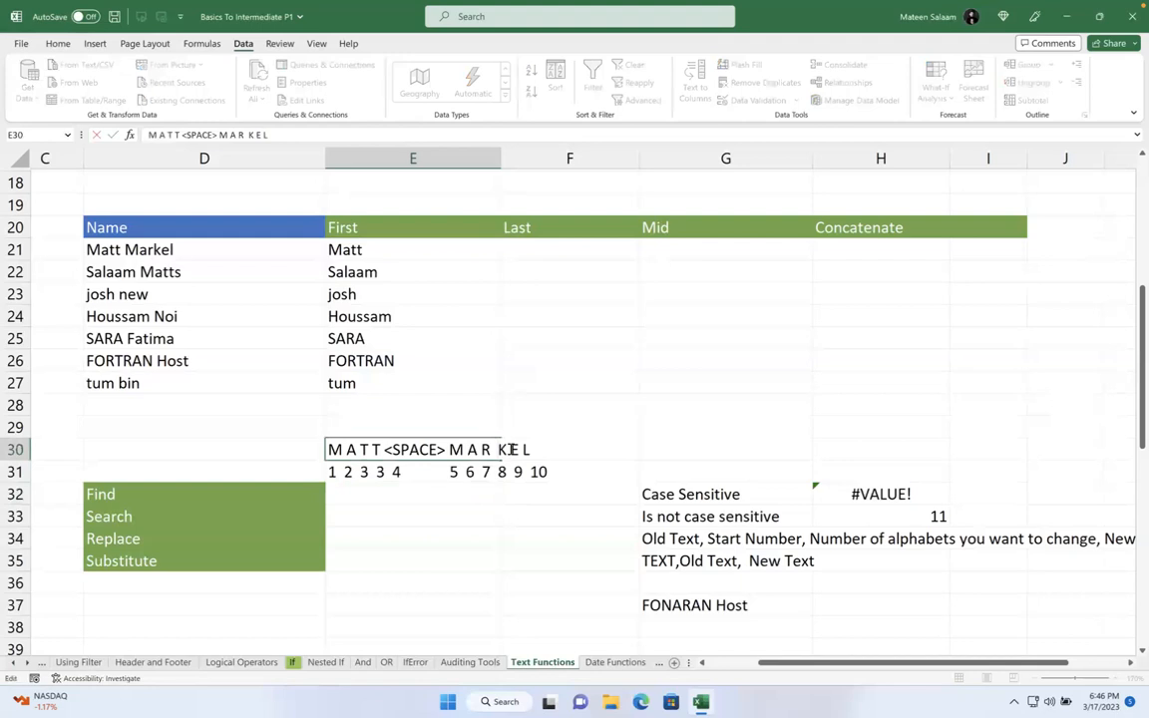
pyautogui.click(523, 449)
pyautogui.click(580, 470)
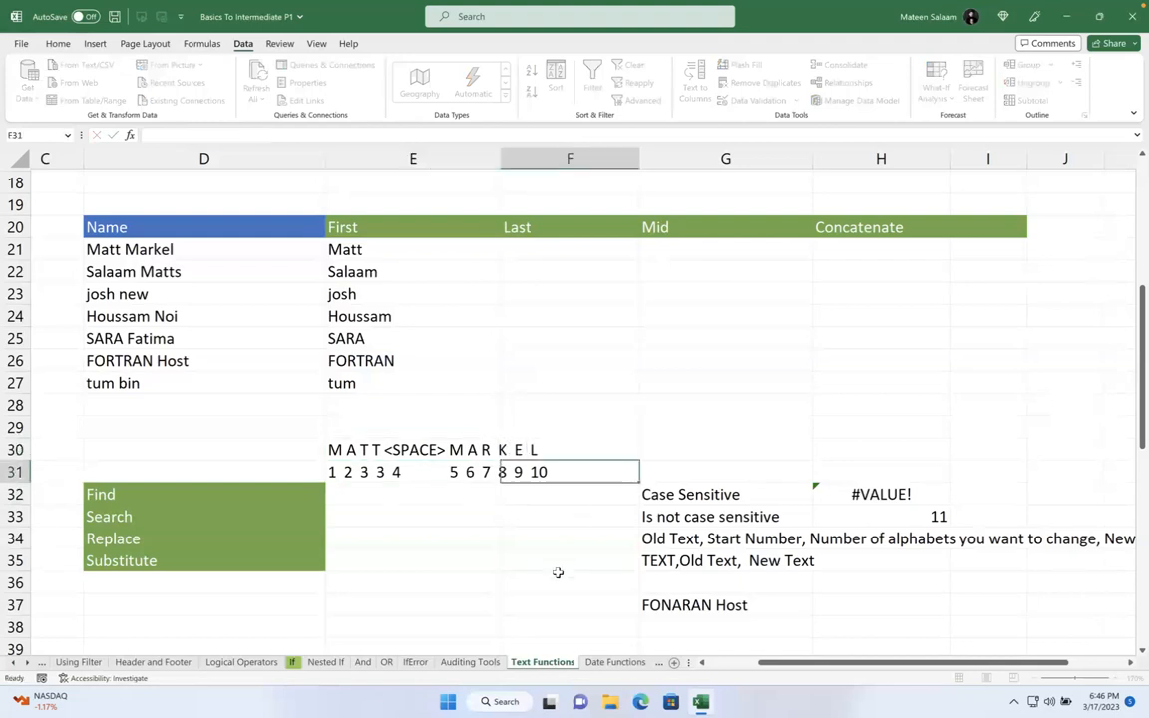
pyautogui.click(399, 539)
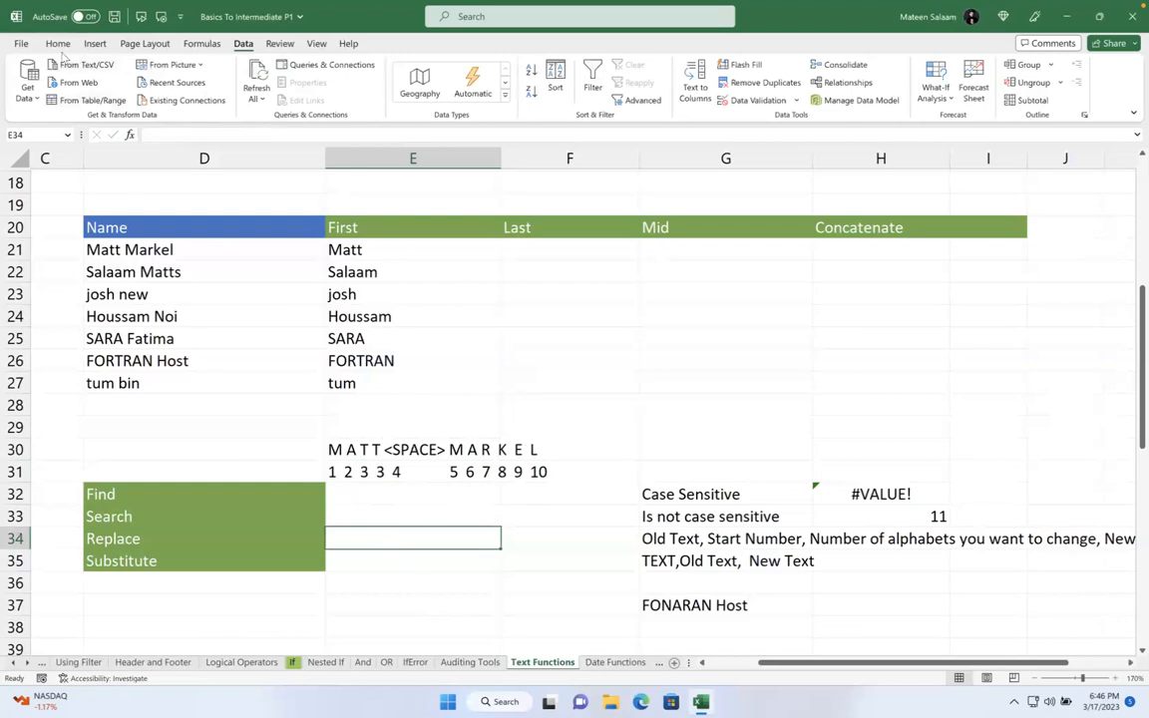
# - Draw a no-fill transparent oval around the M and its position 5 in rows 30–31
pyautogui.click(95, 44)
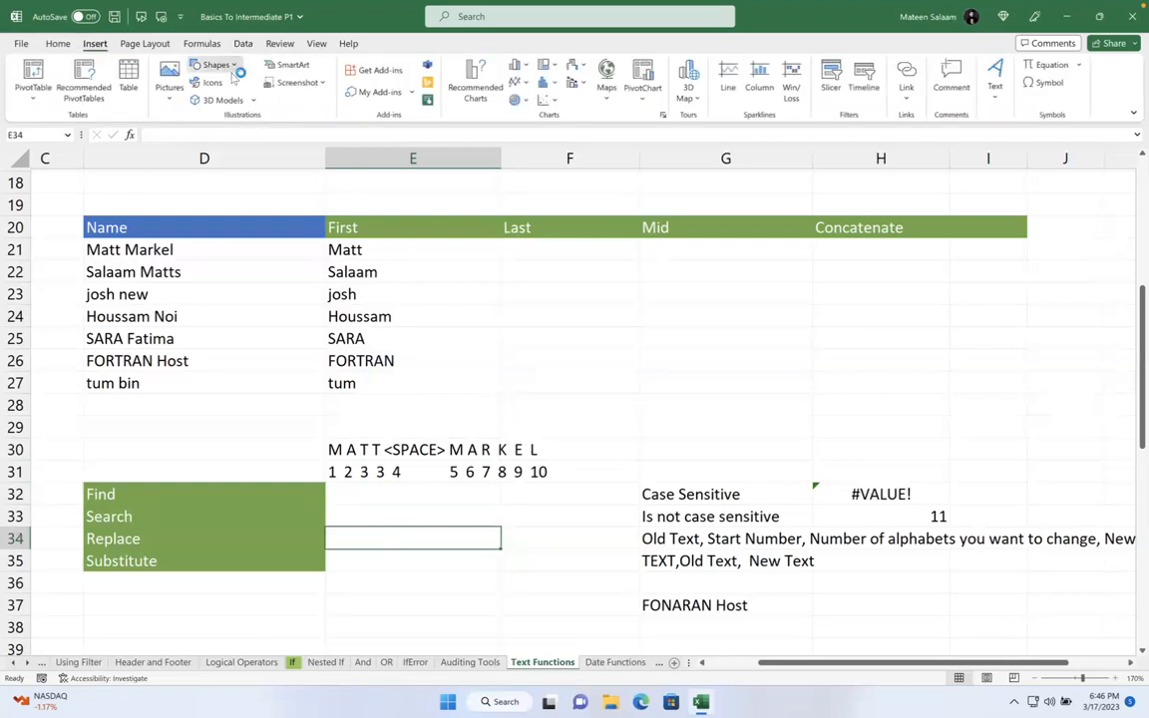
pyautogui.click(215, 65)
pyautogui.click(276, 101)
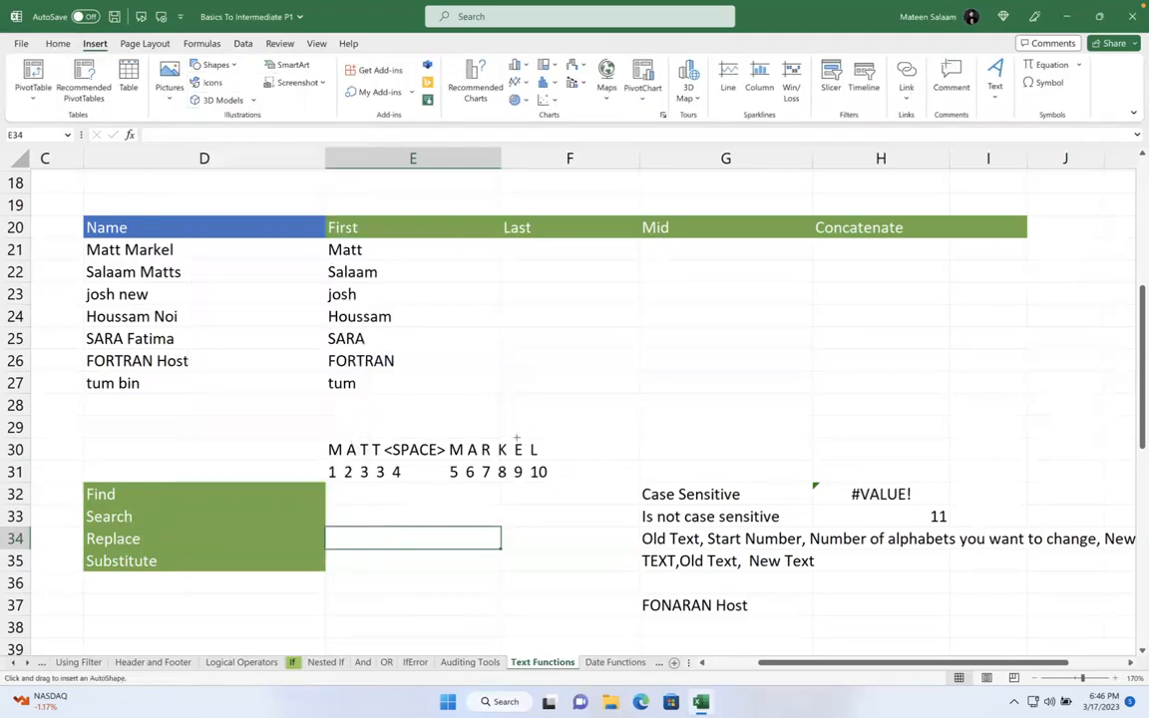
pyautogui.moveTo(454, 439); pyautogui.dragTo(465, 486)
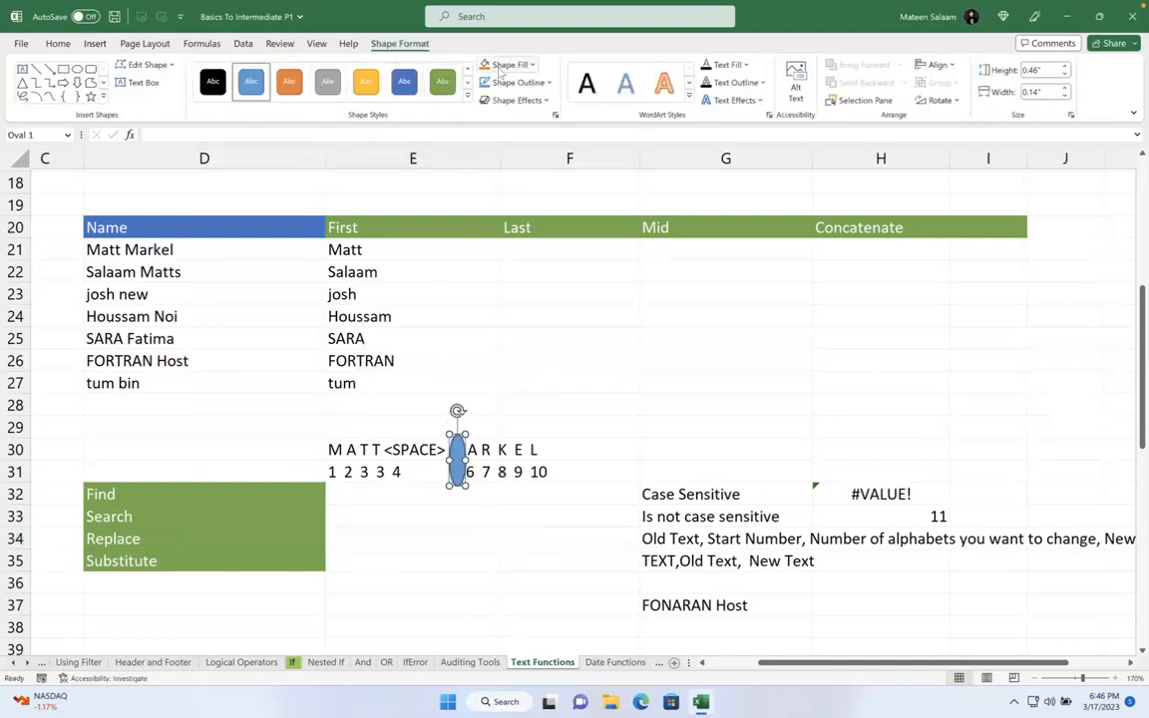
pyautogui.click(510, 63)
pyautogui.click(514, 277)
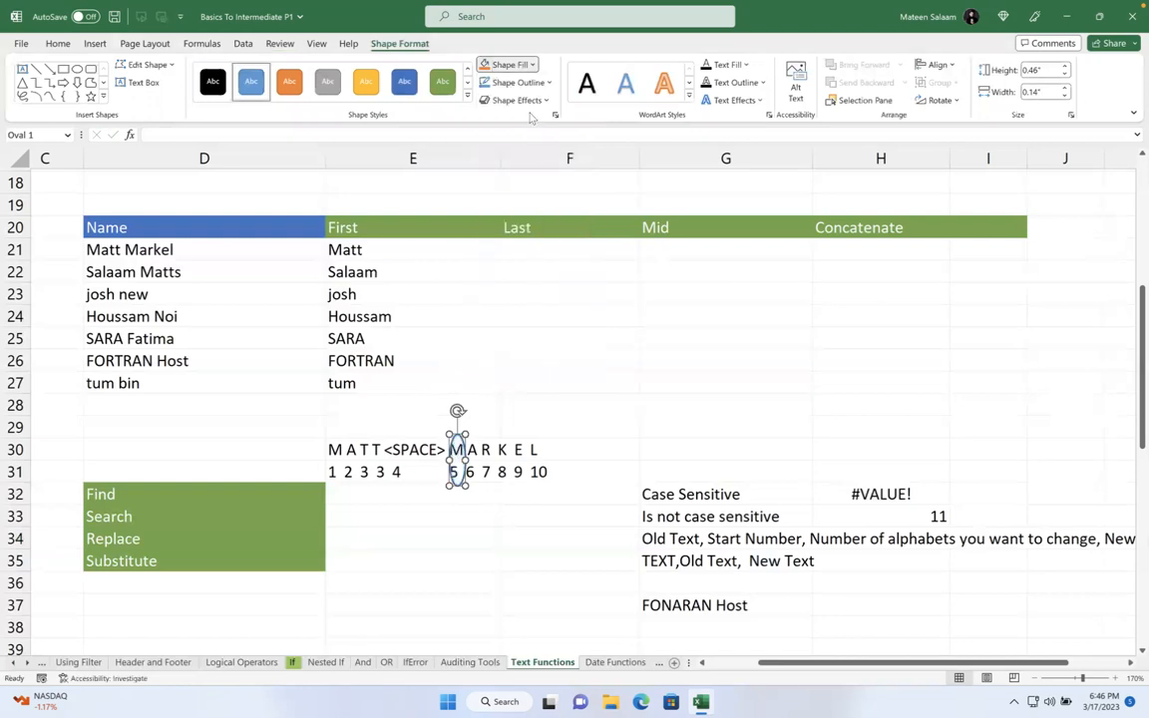
pyautogui.click(503, 432)
pyautogui.click(464, 449)
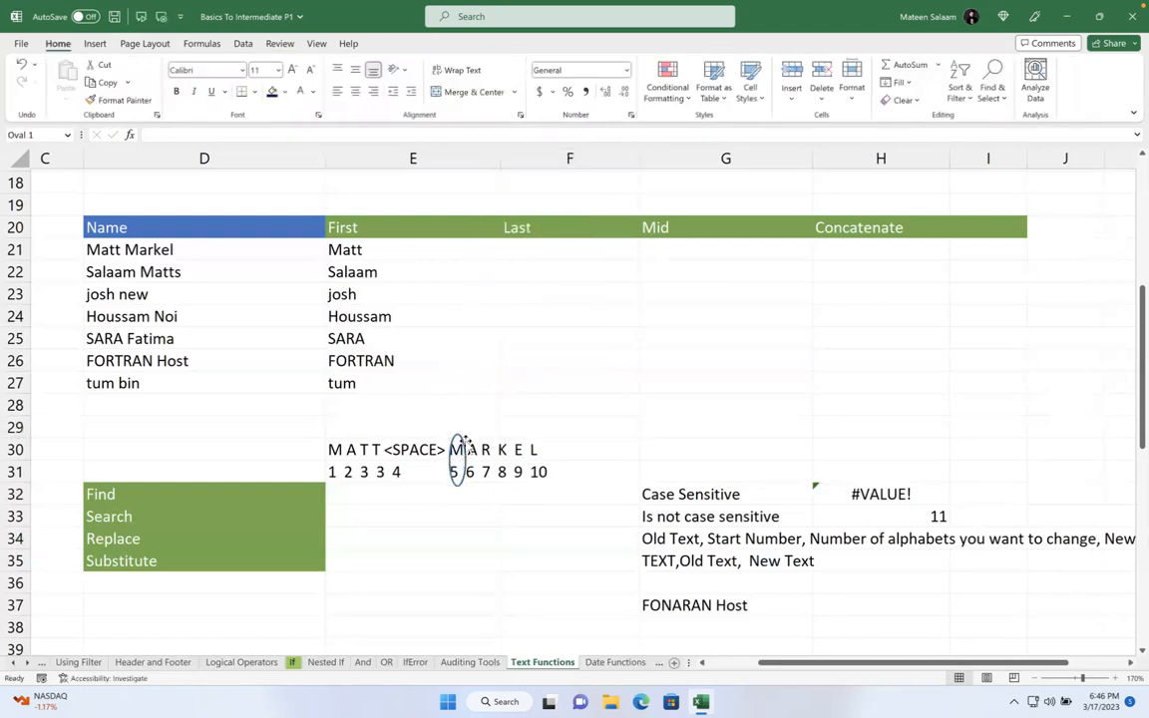
pyautogui.press('Left')
pyautogui.press('Left')
pyautogui.press('Left')
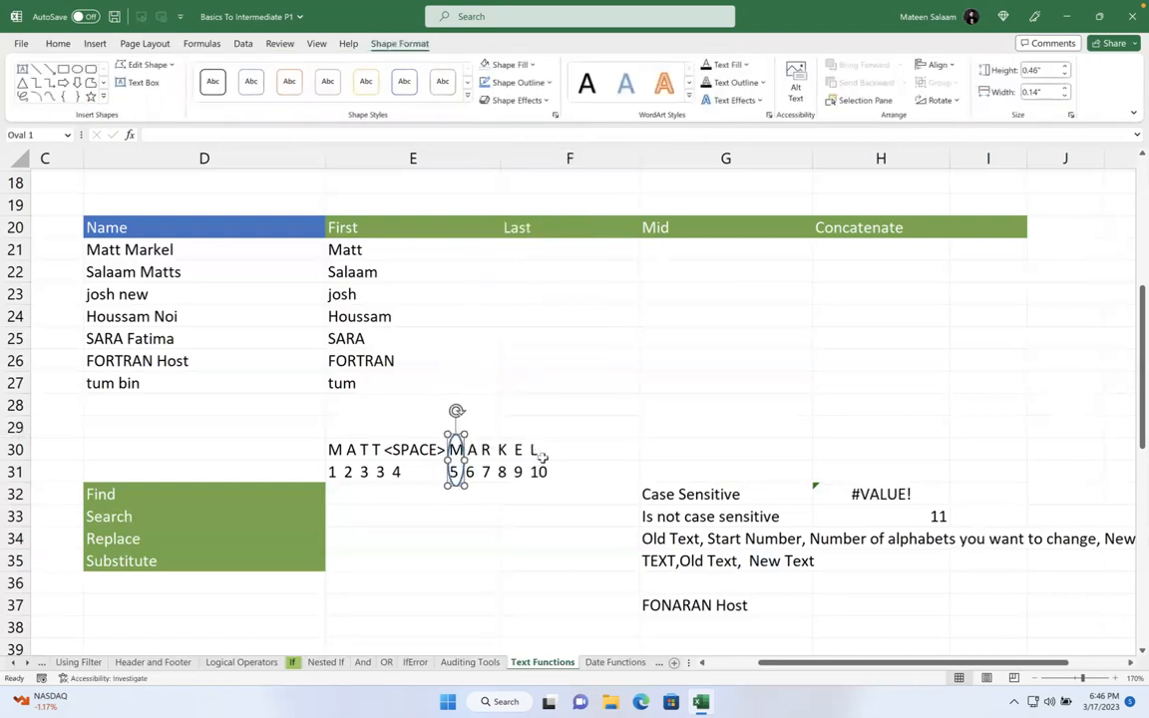
# - Copy the oval over the remaining letters and their position numbers
pyautogui.moveTo(465, 444); pyautogui.dragTo(342, 445)
pyautogui.moveTo(342, 445); pyautogui.dragTo(358, 446)
pyautogui.moveTo(358, 446); pyautogui.dragTo(385, 446)
pyautogui.moveTo(385, 446); pyautogui.dragTo(405, 445)
pyautogui.click(687, 511)
pyautogui.click(569, 434)
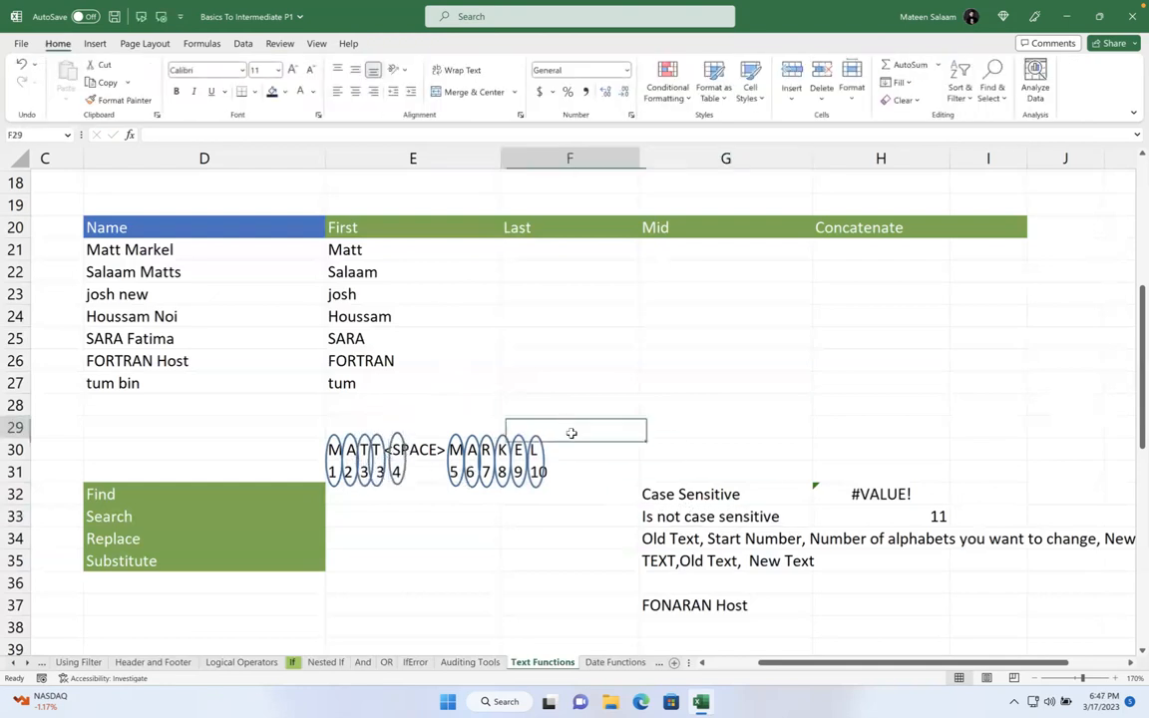
pyautogui.click(409, 539)
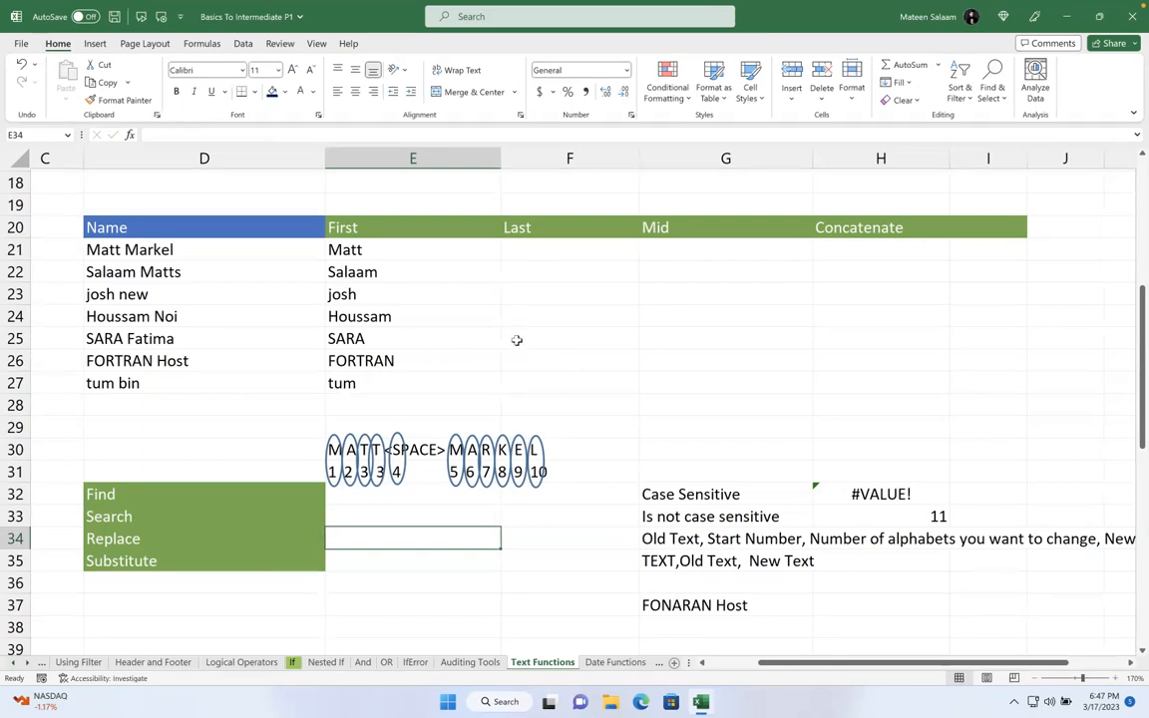
pyautogui.click(565, 258)
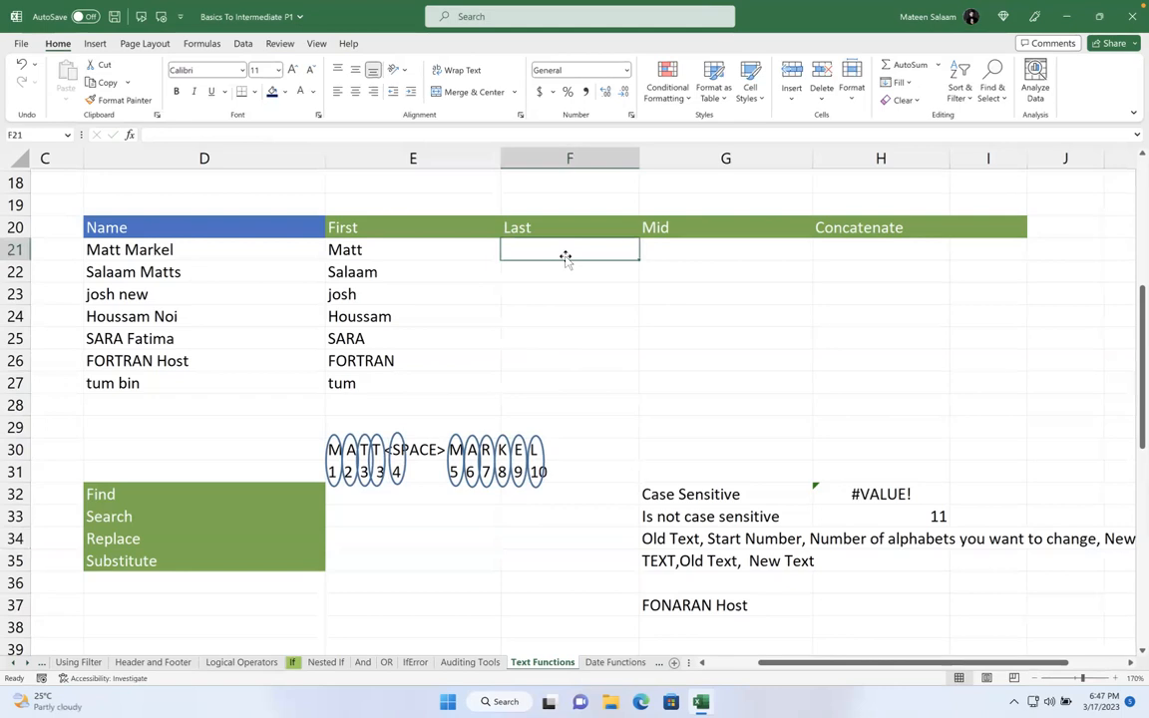
pyautogui.write('=')
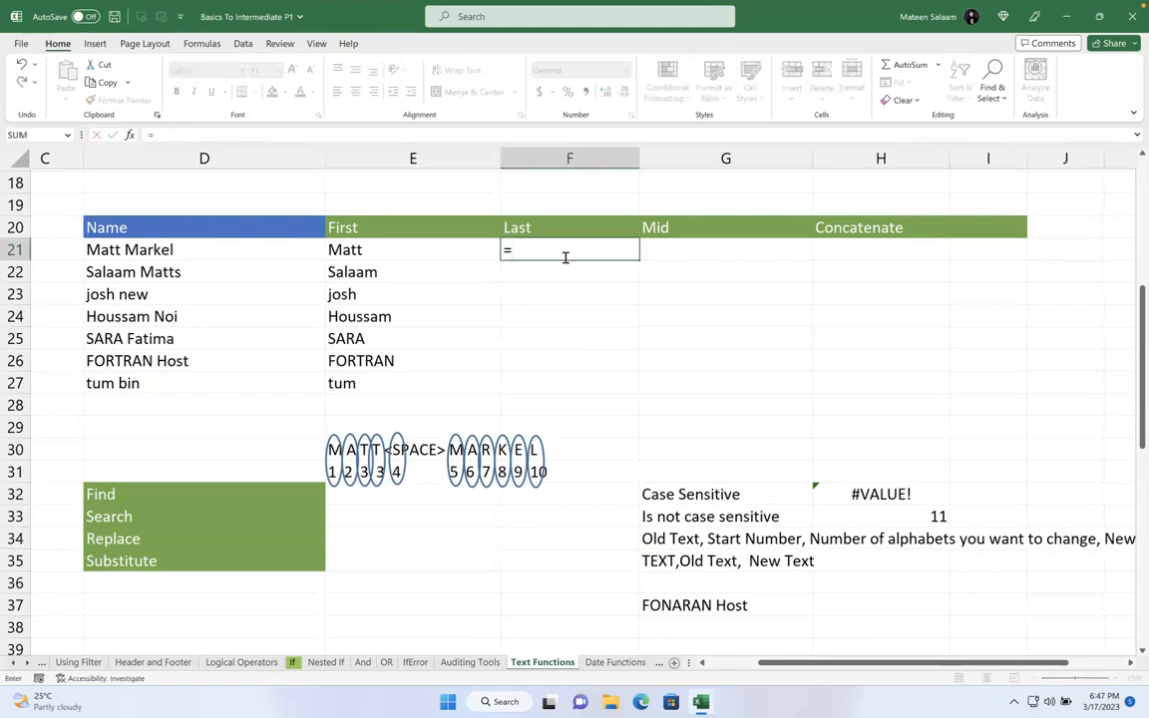
pyautogui.press('BackSpace')
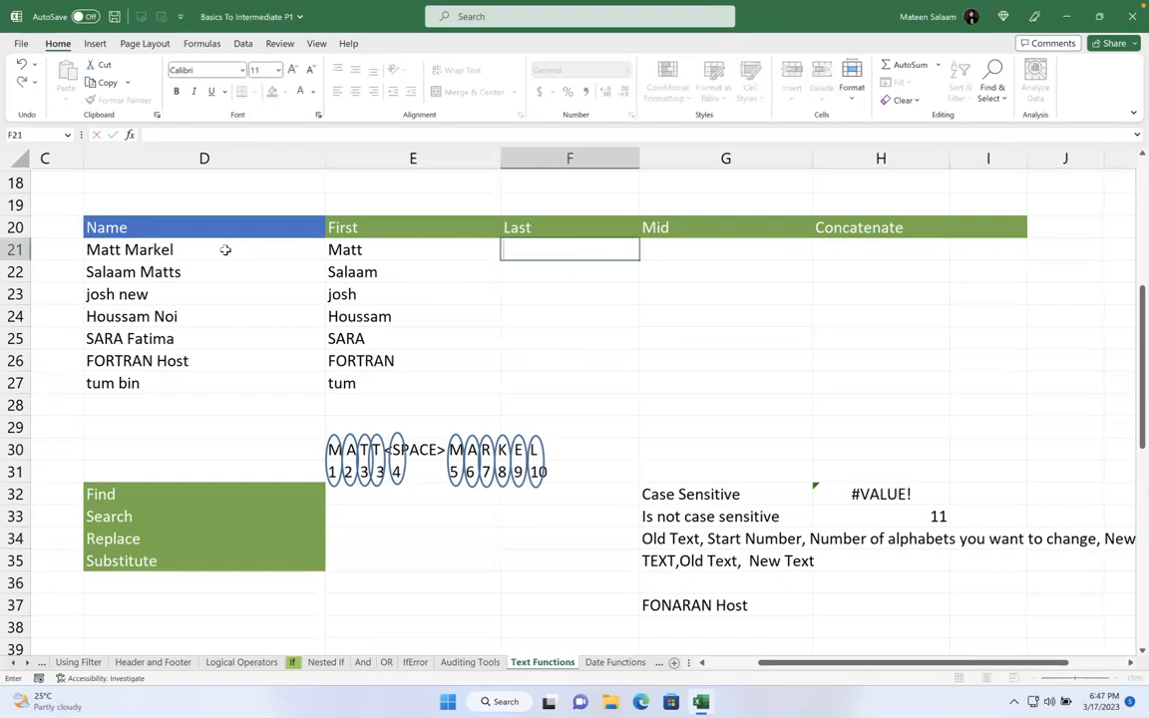
pyautogui.click(166, 250)
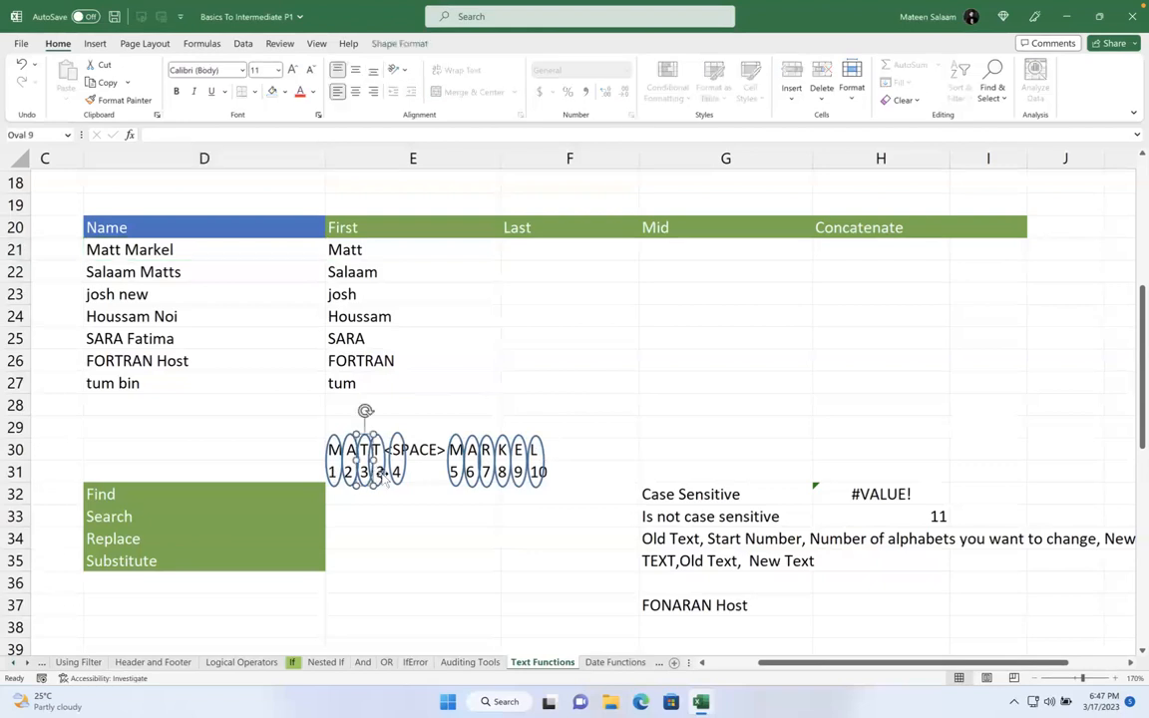
# - In E31, renumber the repeated position digits to 4, 5, 6, 7 and 8
pyautogui.click(418, 477)
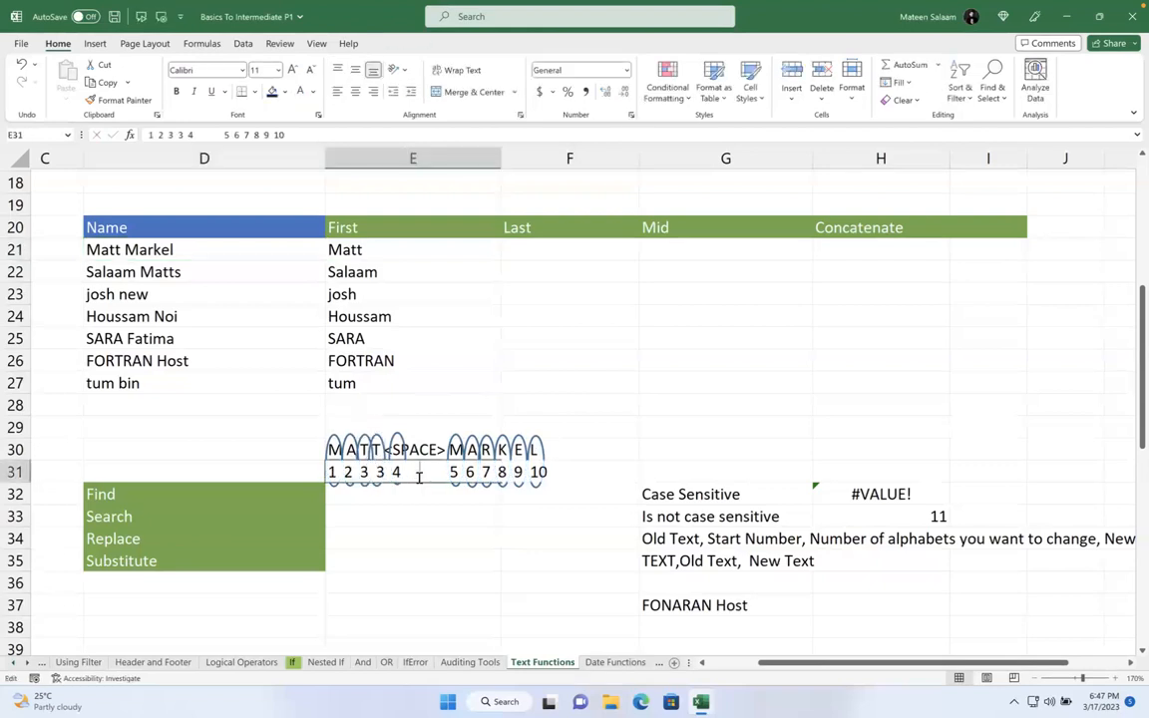
pyautogui.doubleClick(418, 477)
pyautogui.press('BackSpace')
pyautogui.write('4')
pyautogui.press('BackSpace')
pyautogui.write('5')
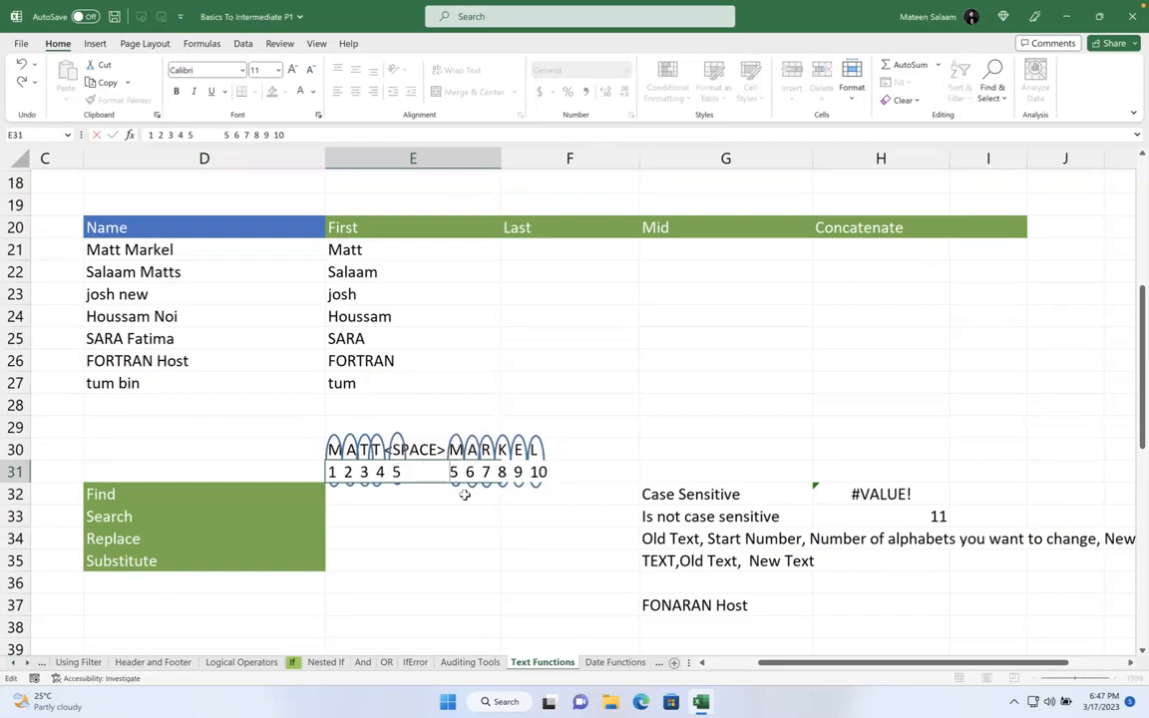
pyautogui.press('BackSpace')
pyautogui.write('6')
pyautogui.press('Right')
pyautogui.press('Right')
pyautogui.hotkey('shift', 'Right')
pyautogui.write('7')
pyautogui.press('Right')
pyautogui.press('Right')
pyautogui.hotkey('shift', 'Right')
pyautogui.write('8')
# - Change the last duplicates to 9 and 10, remove the extra 10, and confirm the numbers
pyautogui.press('Right')
pyautogui.hotkey('shift', 'Right')
pyautogui.write('9')
pyautogui.press('Right')
pyautogui.hotkey('shift', 'Right')
pyautogui.write('10')
pyautogui.press('Delete')
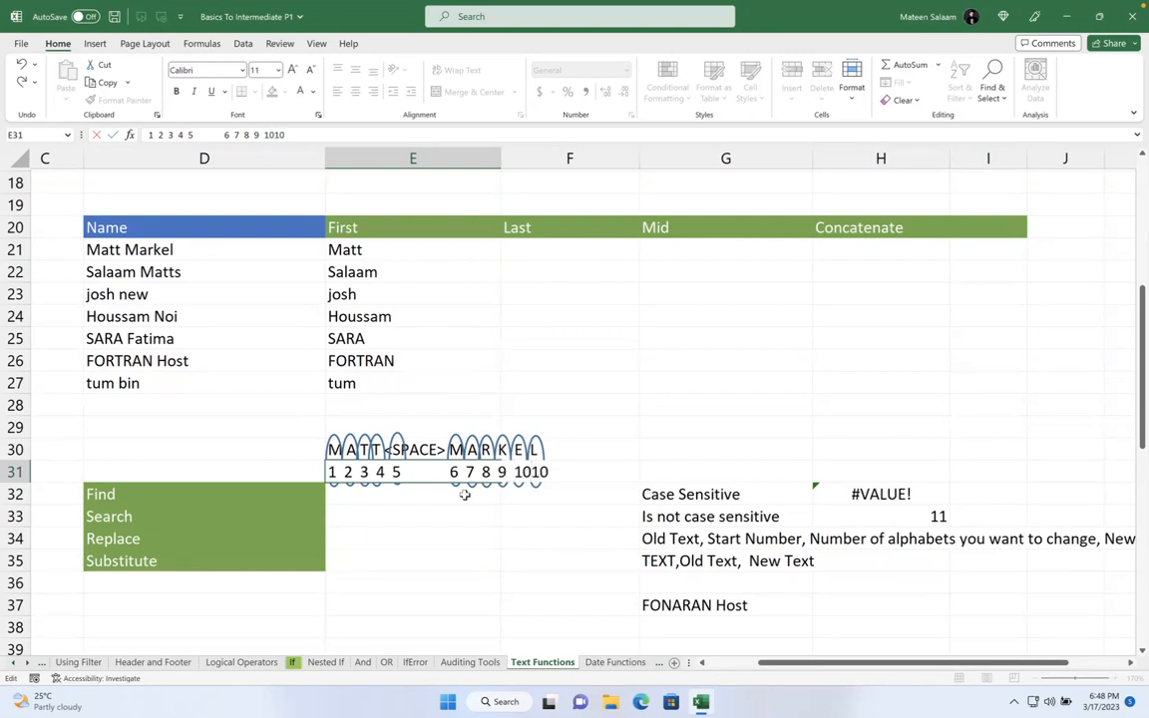
pyautogui.press('Delete')
pyautogui.press('Delete')
pyautogui.press('BackSpace')
pyautogui.write('c')
pyautogui.press('BackSpace')
pyautogui.click(602, 451)
pyautogui.click(682, 385)
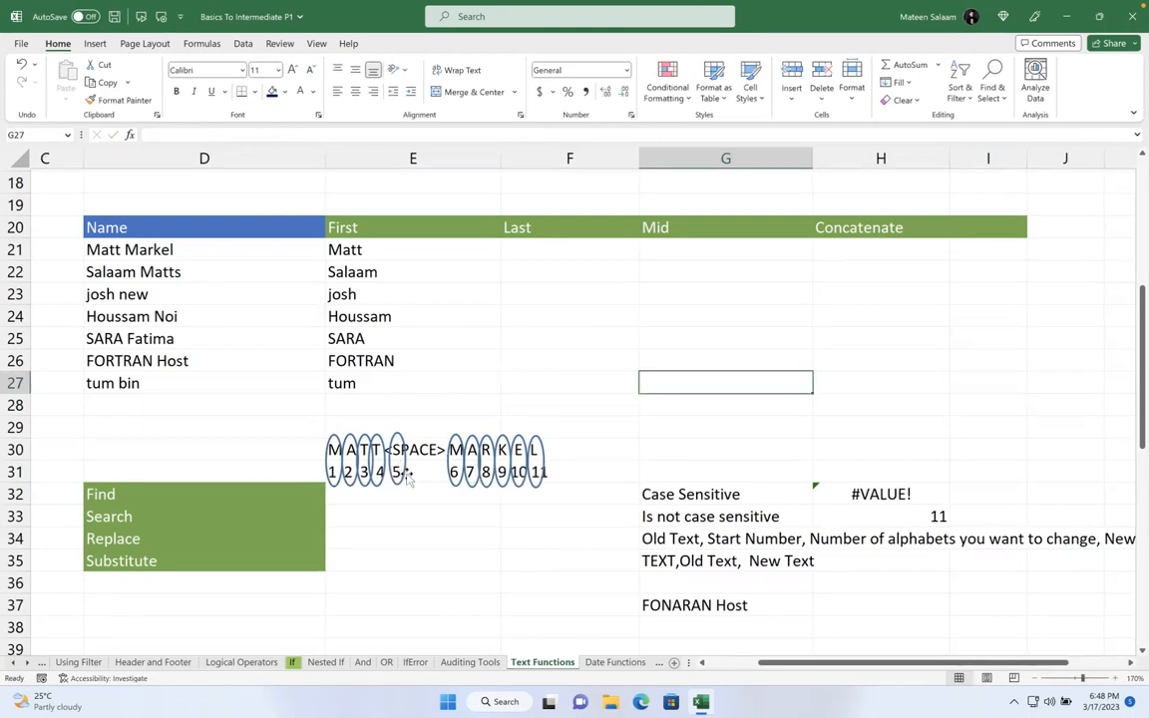
pyautogui.click(153, 262)
pyautogui.click(112, 252)
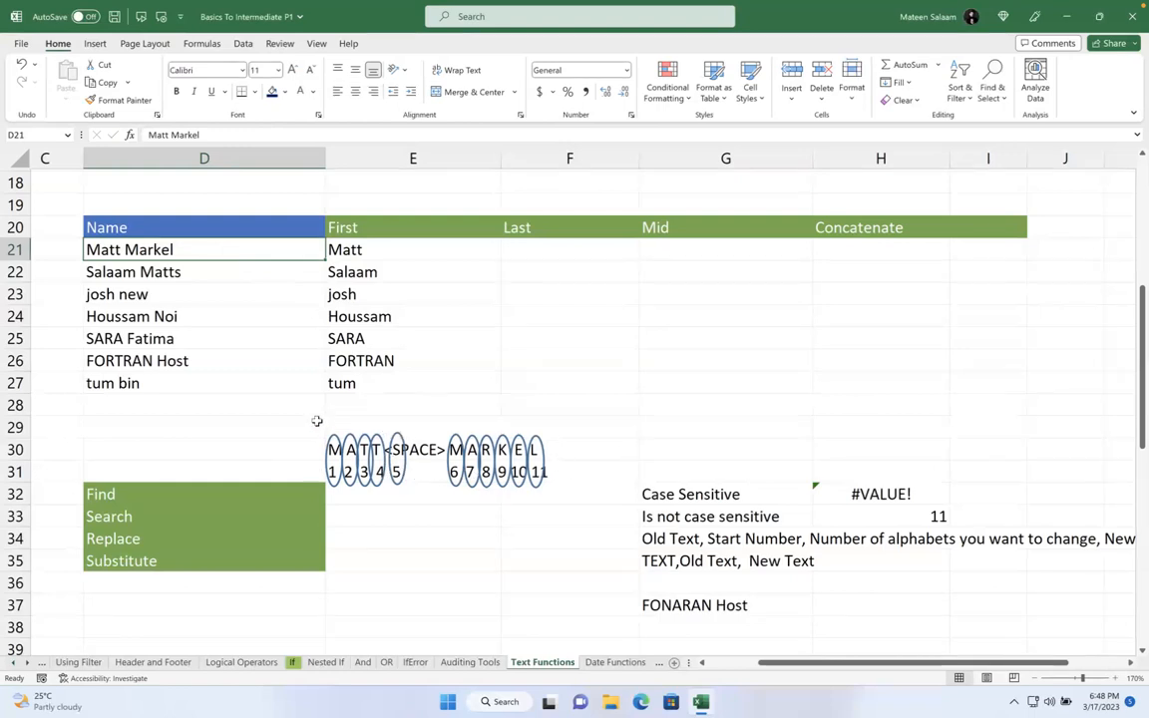
pyautogui.moveTo(317, 423); pyautogui.dragTo(431, 501)
pyautogui.click(383, 497)
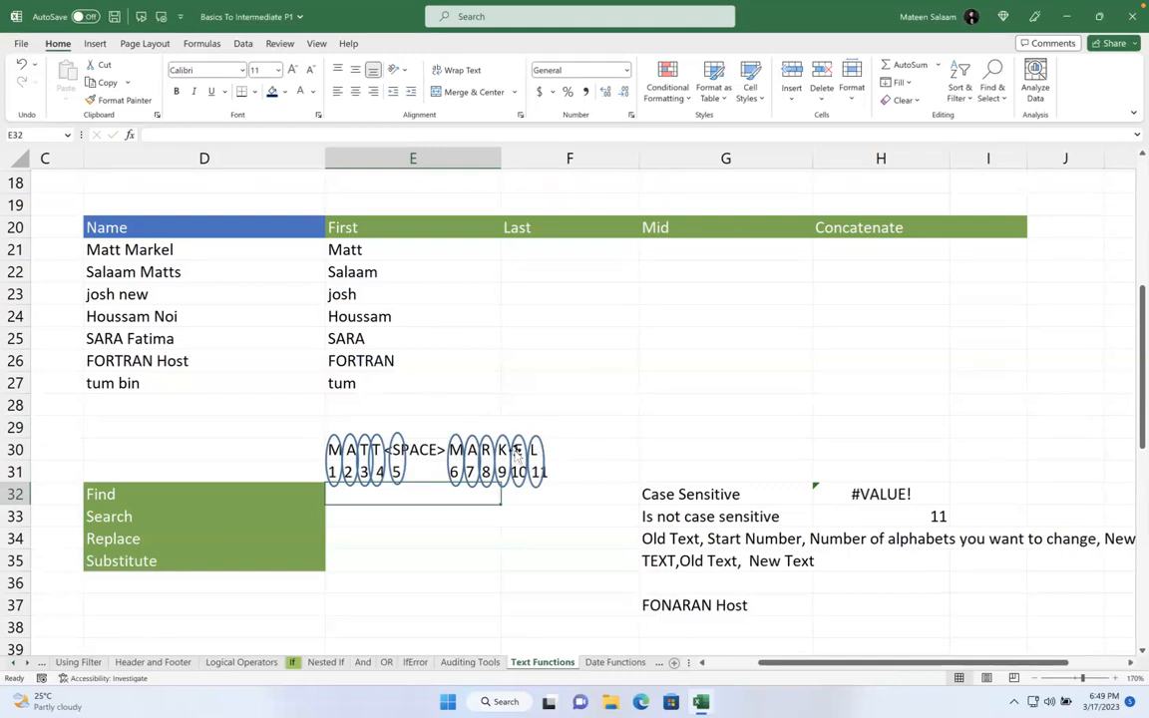
pyautogui.click(199, 272)
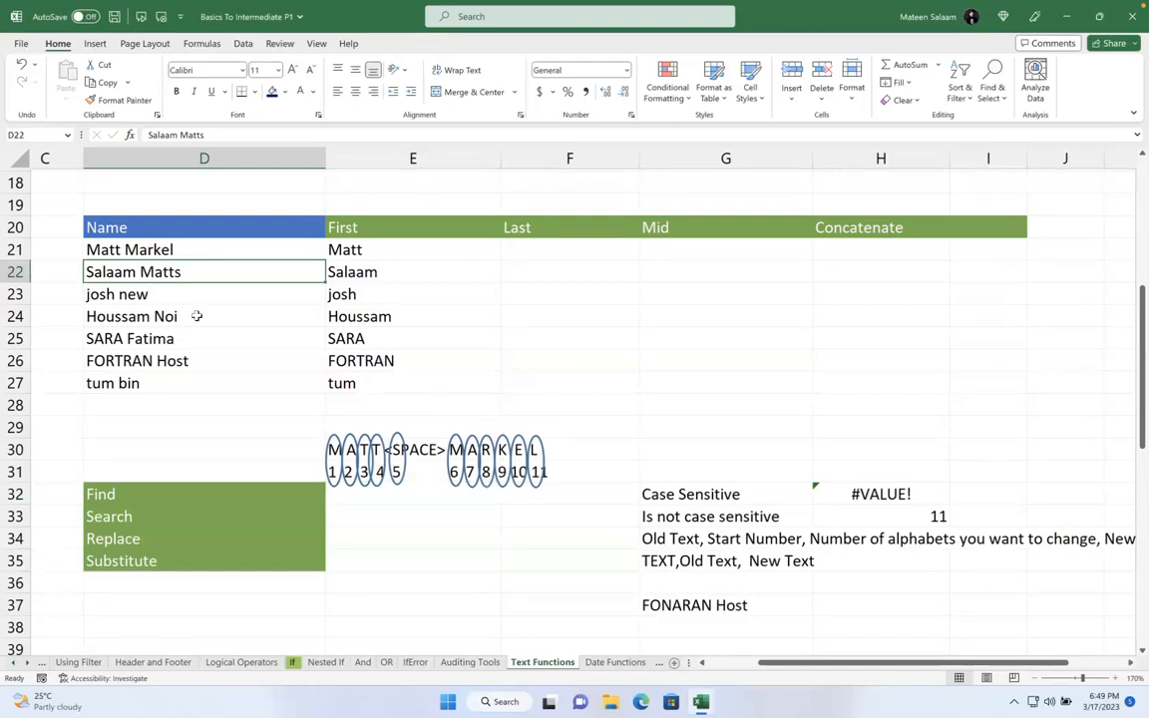
pyautogui.click(563, 251)
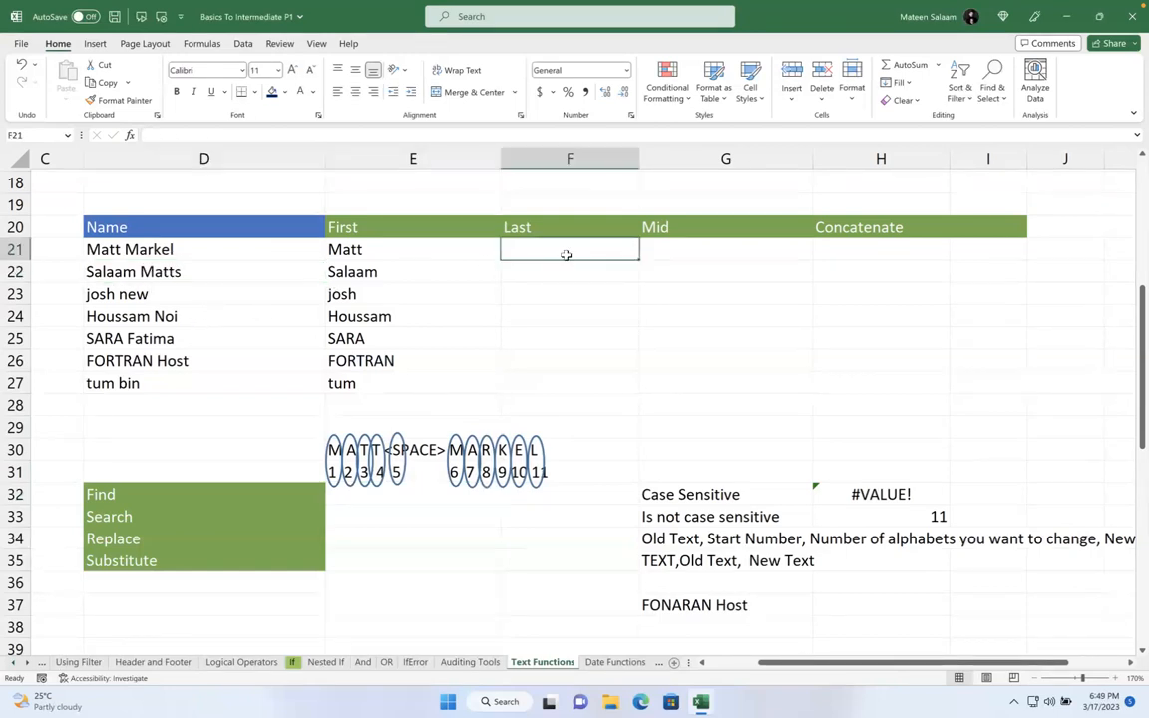
pyautogui.write('=righ')
pyautogui.press('Tab')
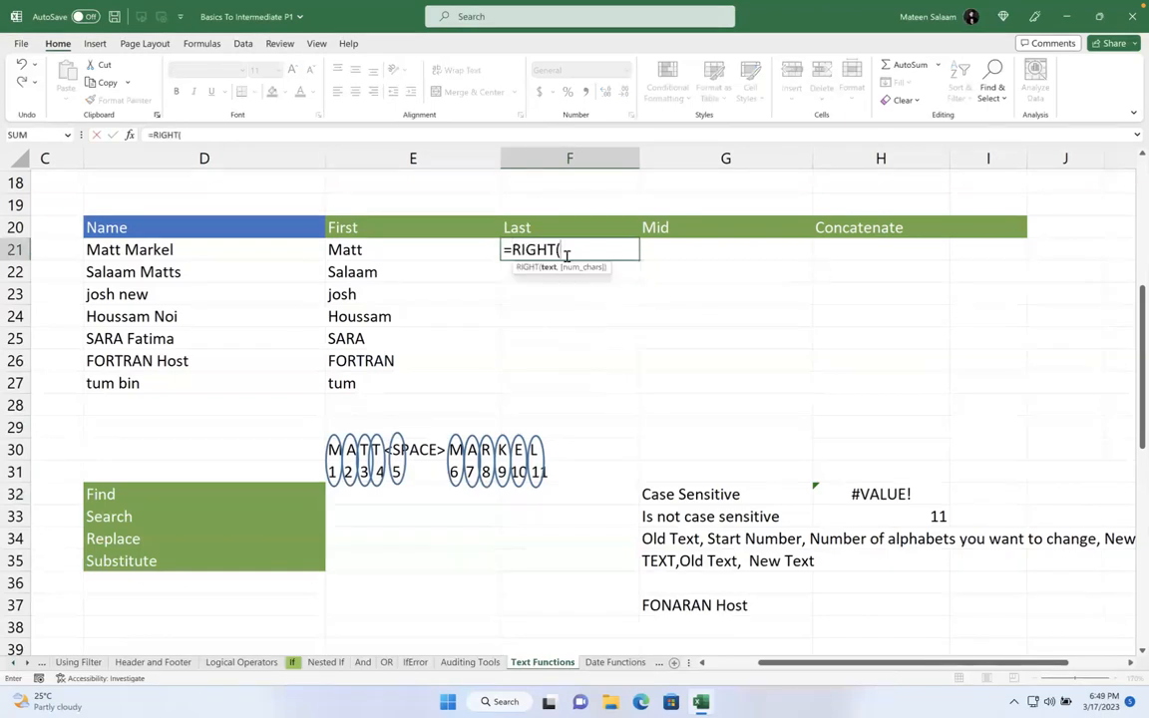
pyautogui.click(240, 255)
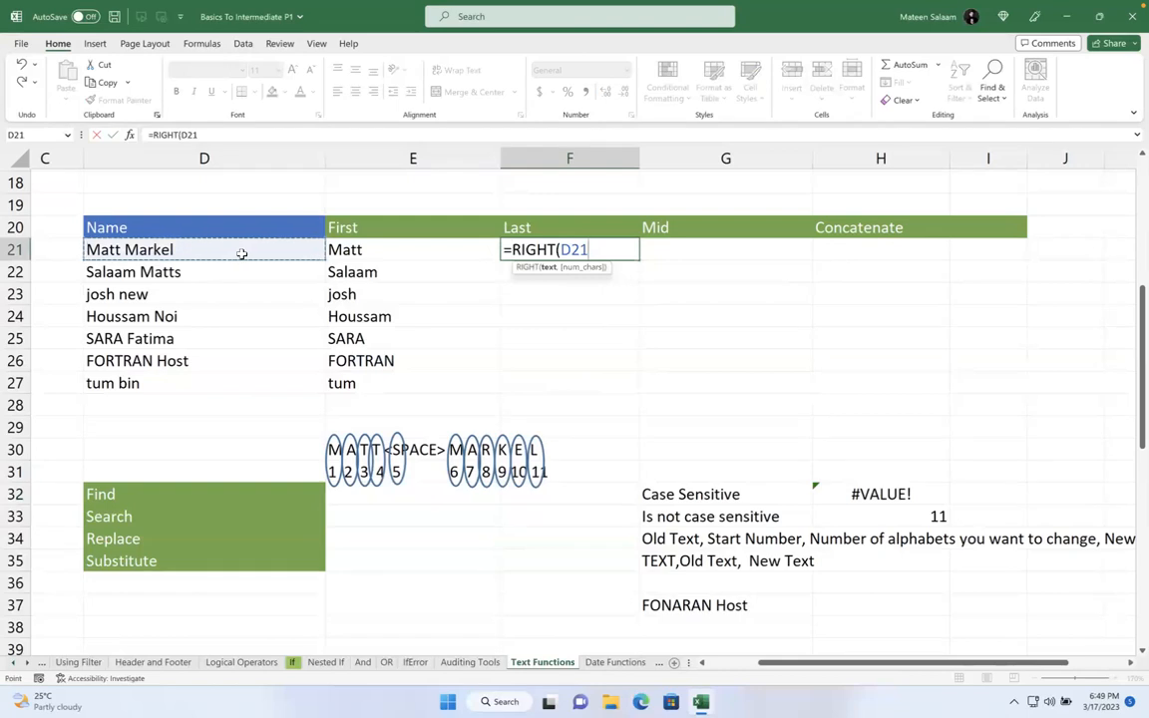
pyautogui.write(',len(')
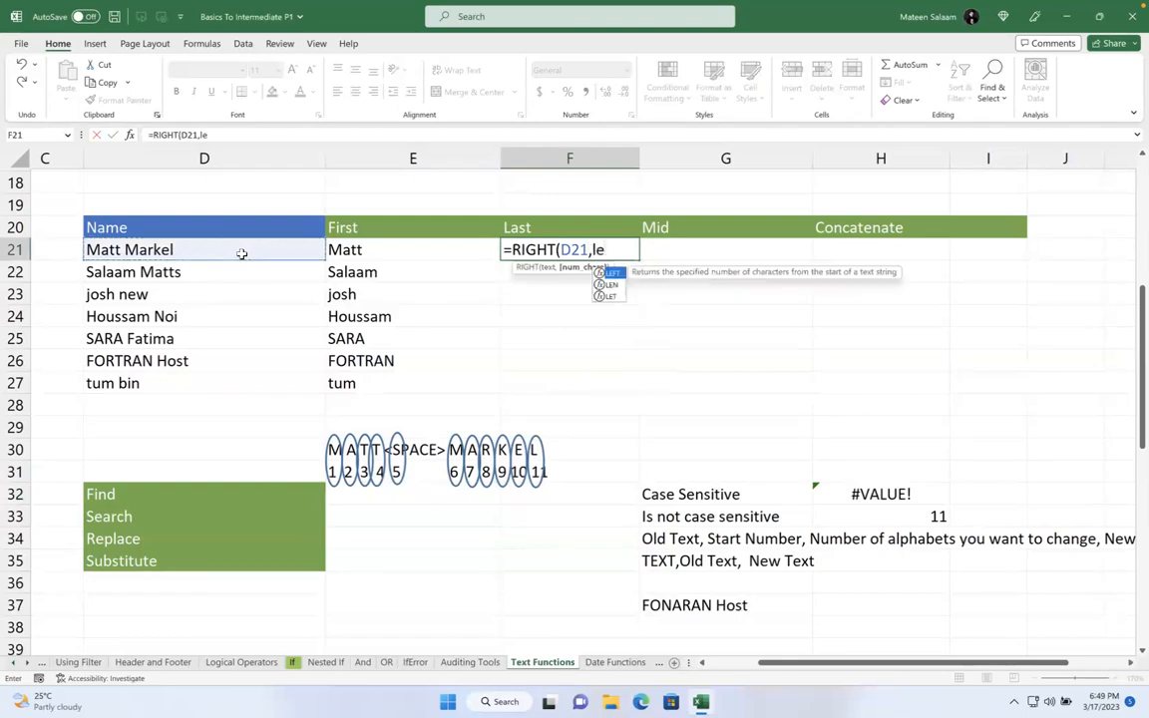
pyautogui.click(242, 254)
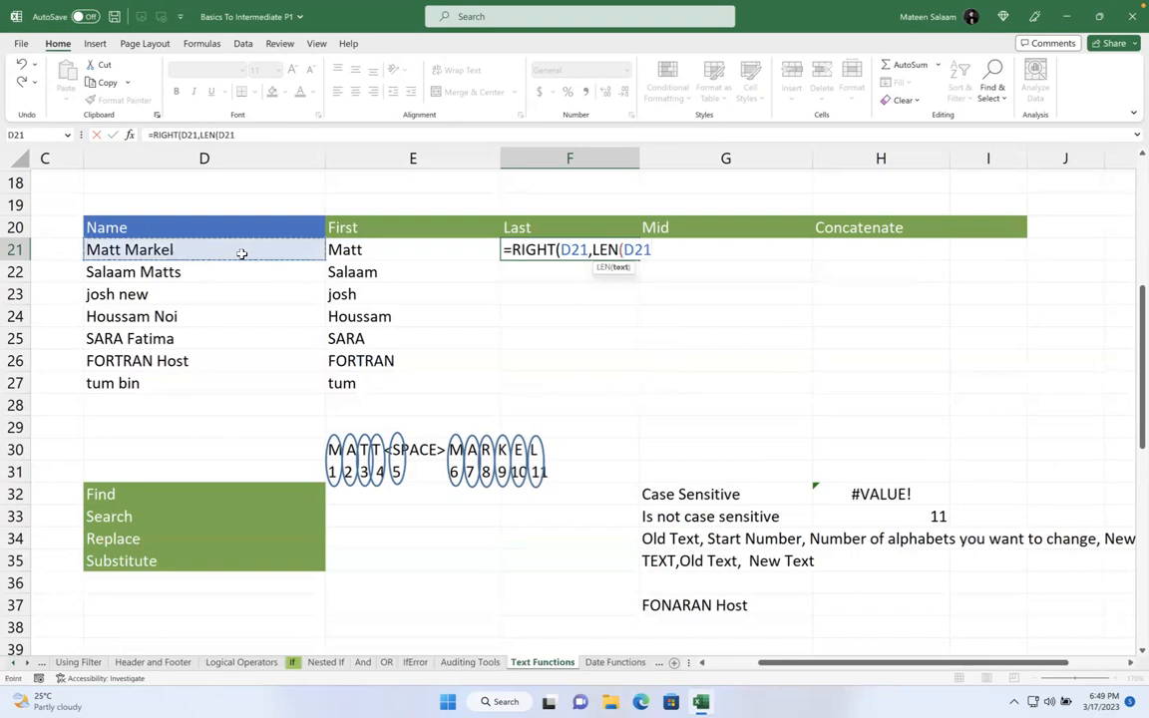
pyautogui.write(')-')
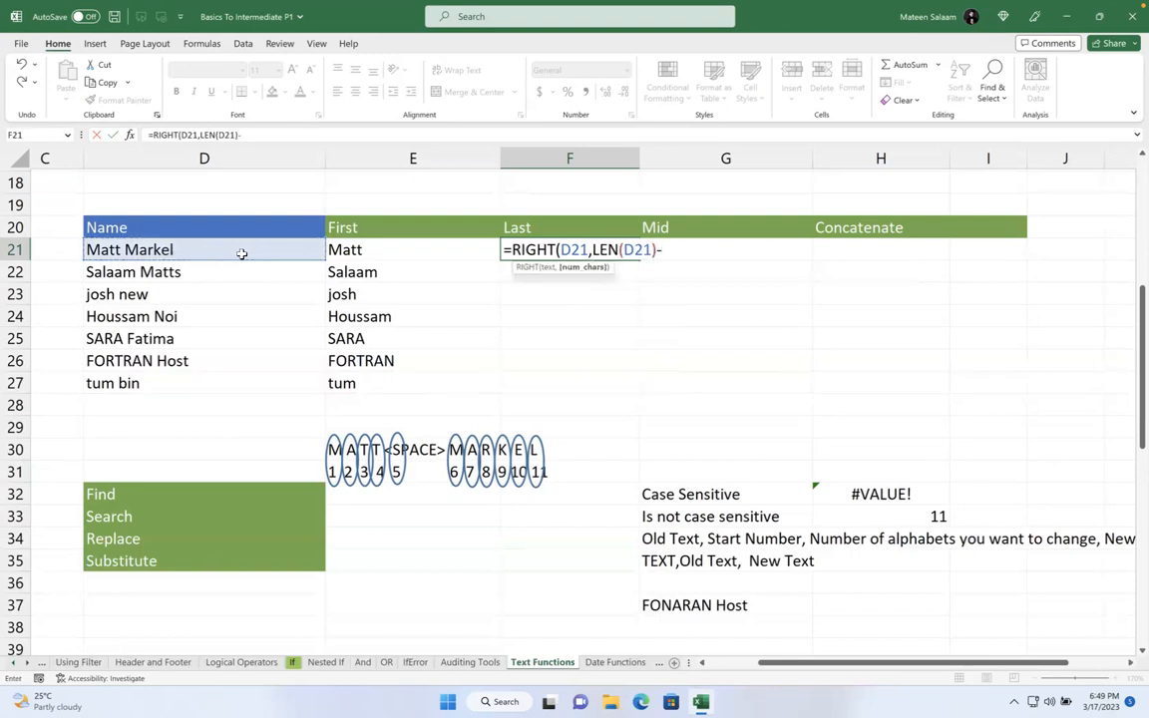
pyautogui.write('find')
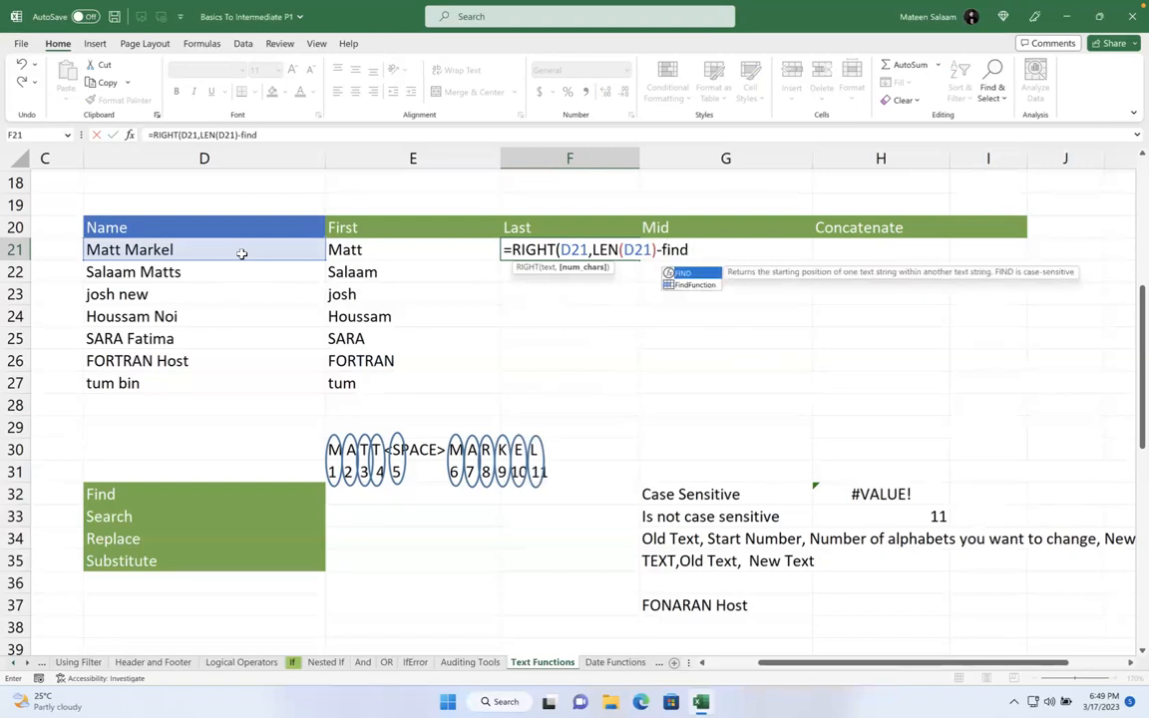
pyautogui.press('Tab')
pyautogui.write('" ",')
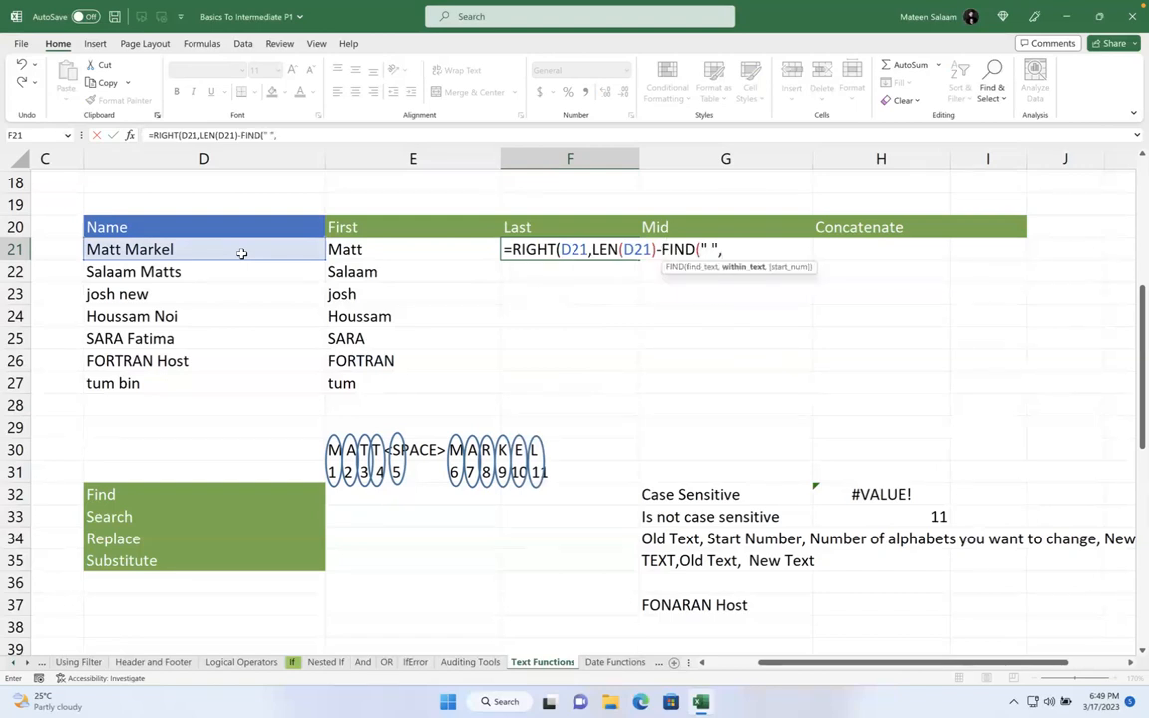
pyautogui.click(233, 250)
pyautogui.write(',')
pyautogui.press('BackSpace')
pyautogui.write(')')
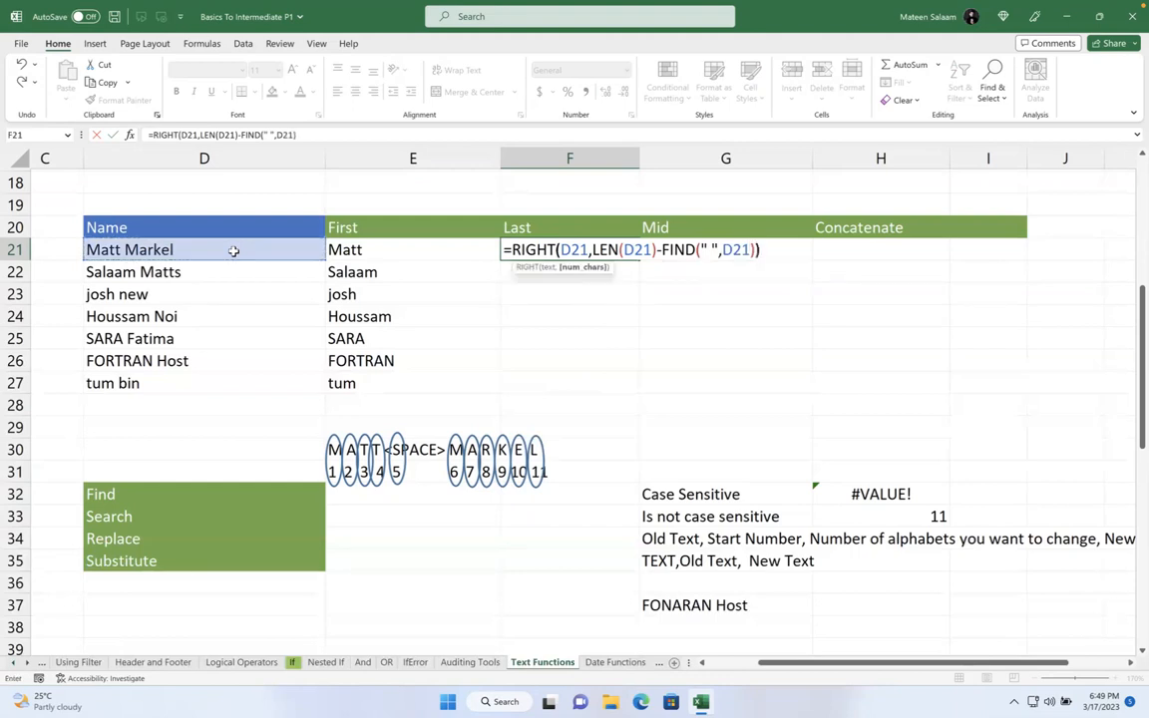
pyautogui.press('Return')
pyautogui.click(562, 250)
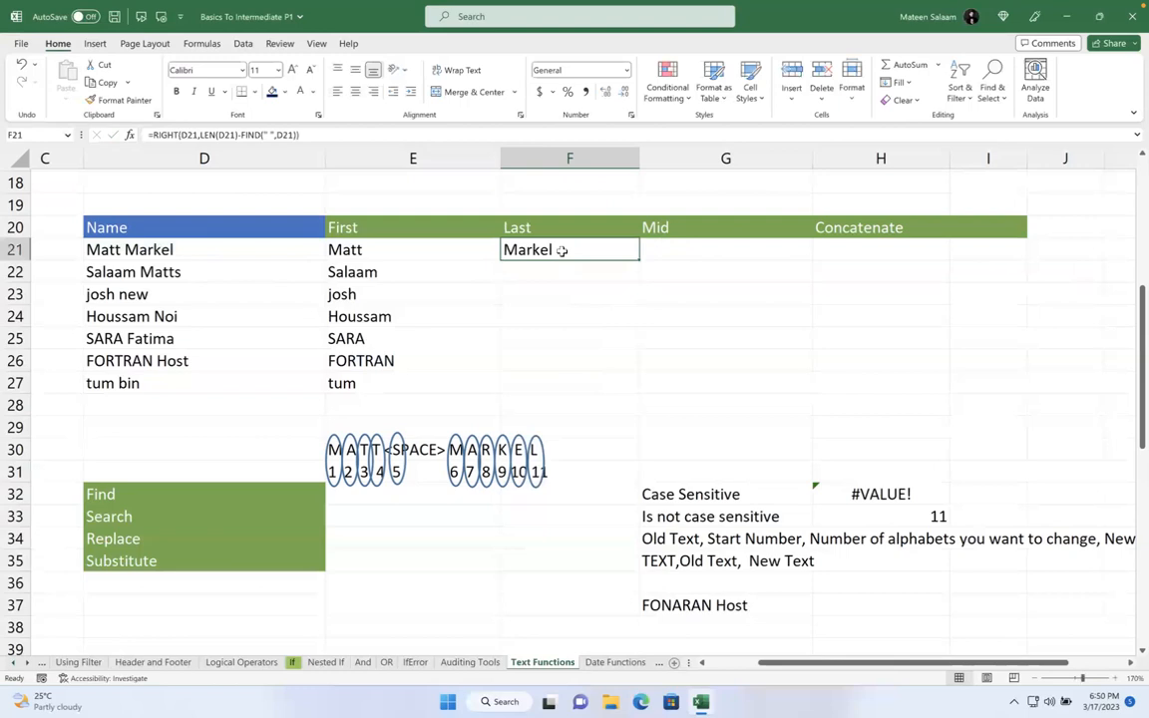
pyautogui.moveTo(639, 259); pyautogui.dragTo(648, 390)
pyautogui.click(750, 310)
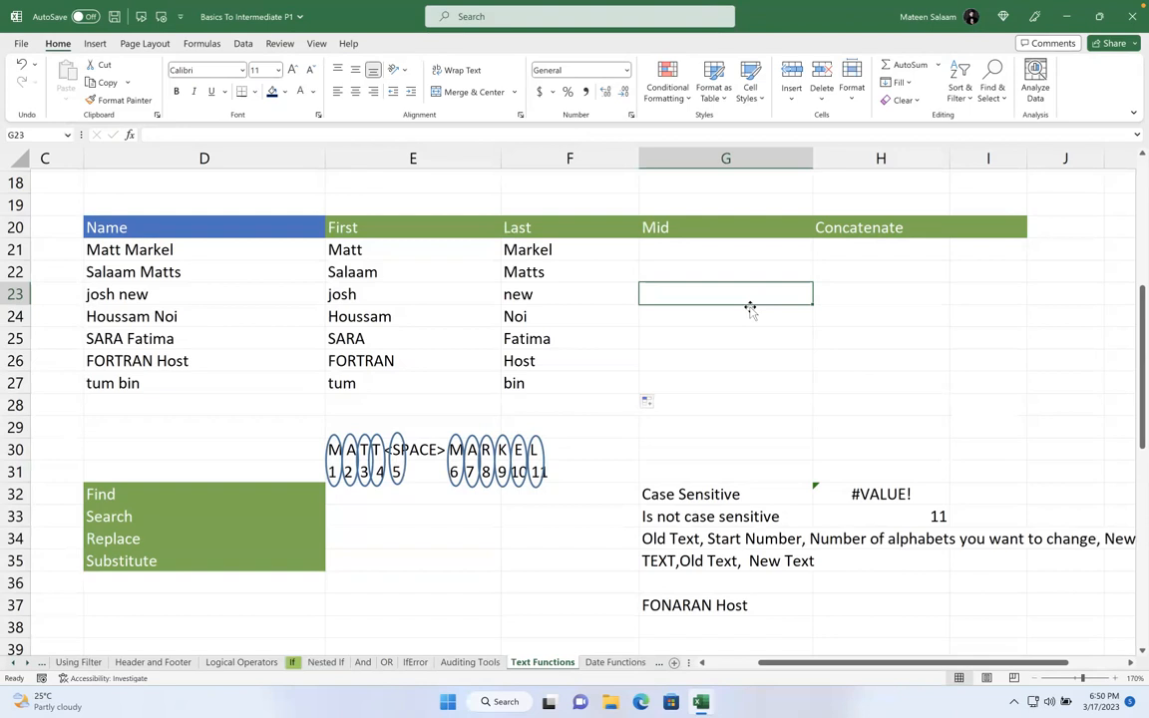
# - Clear the extracted surnames from F21:F27
pyautogui.moveTo(554, 250); pyautogui.dragTo(571, 377)
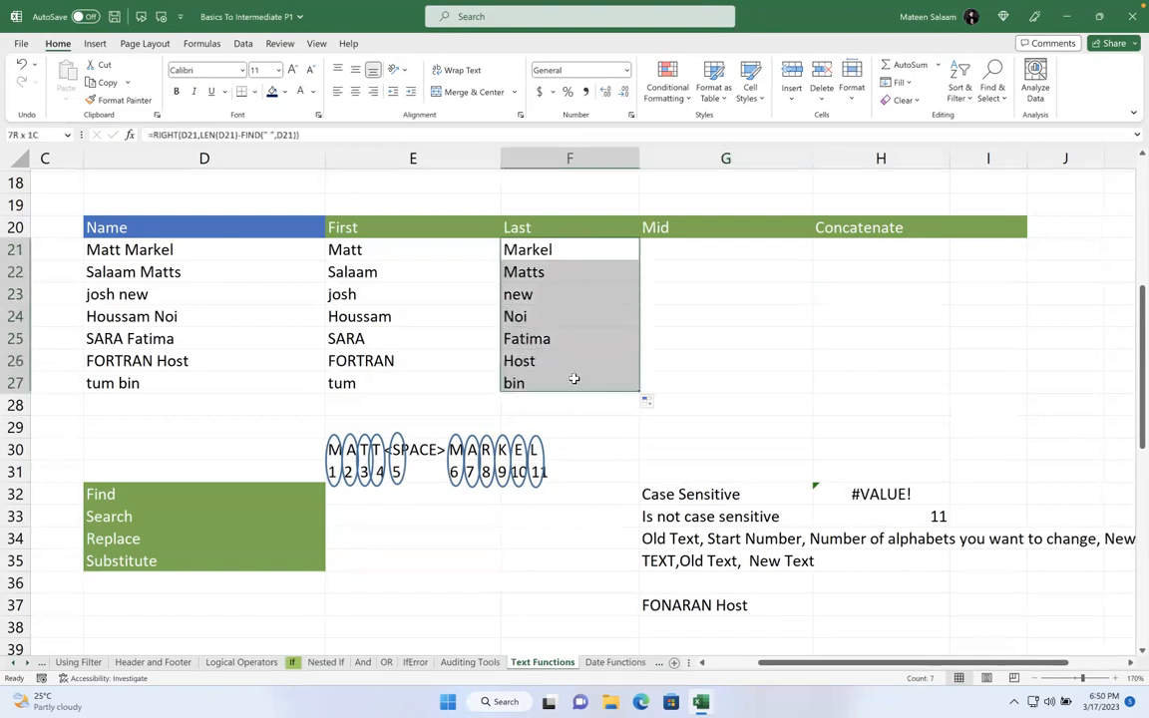
pyautogui.press('Delete')
pyautogui.click(733, 339)
pyautogui.click(557, 254)
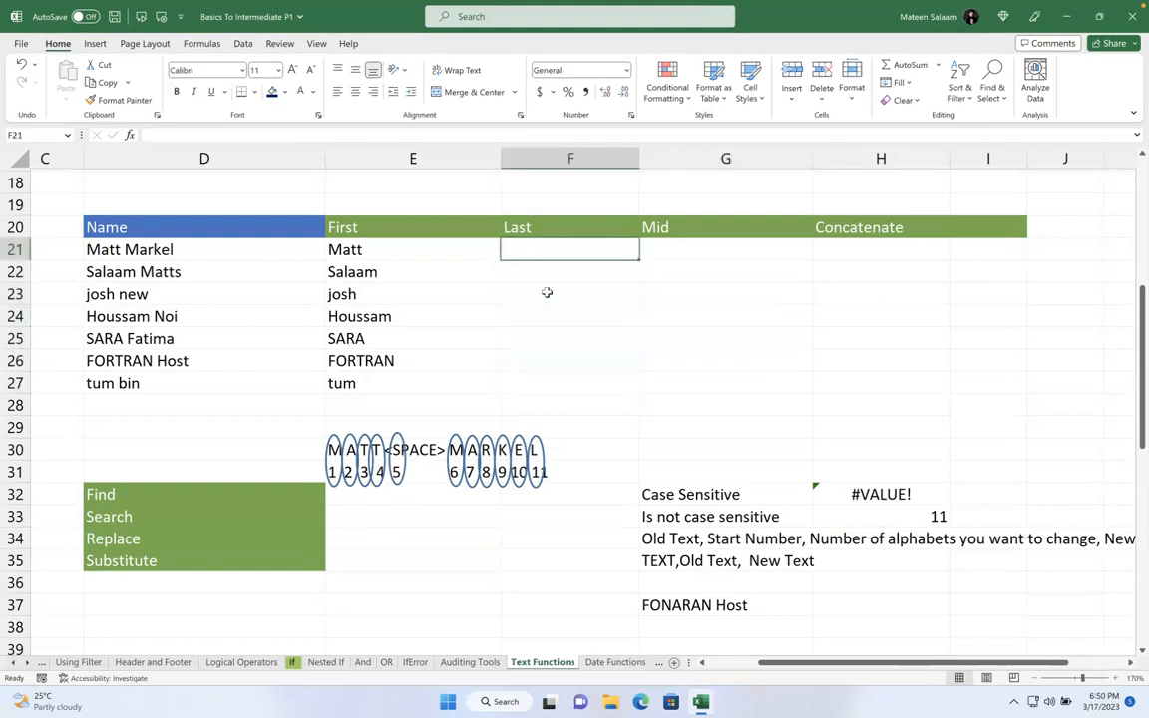
pyautogui.click(194, 245)
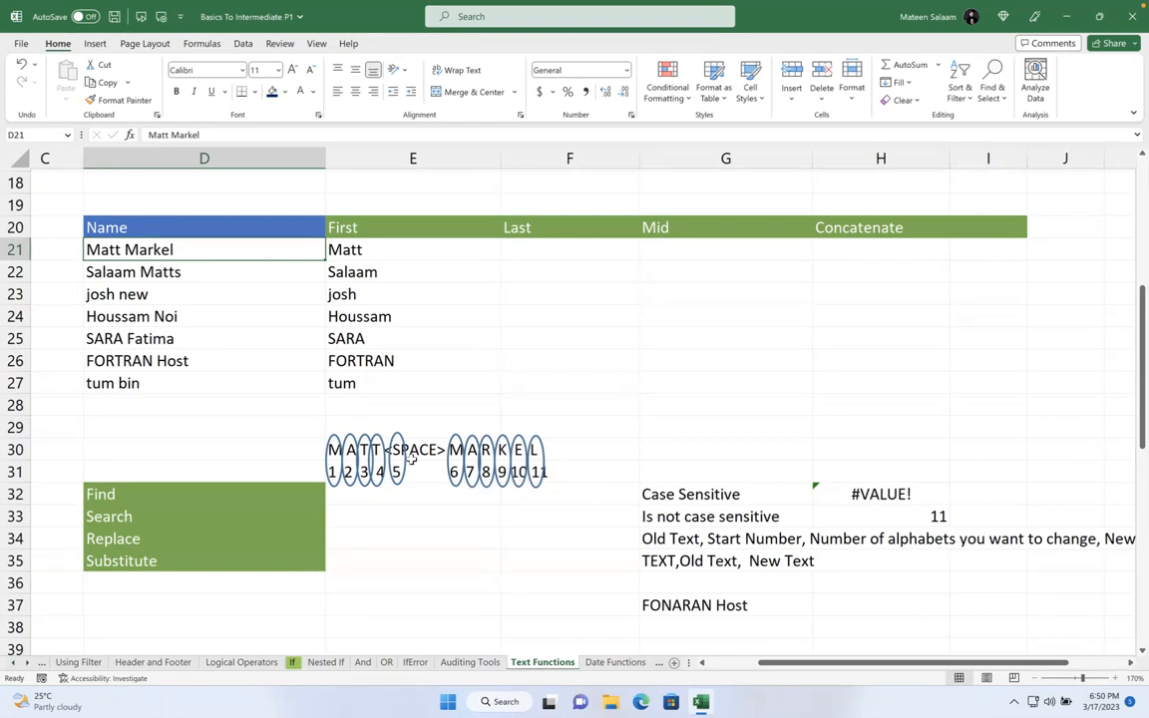
pyautogui.click(564, 258)
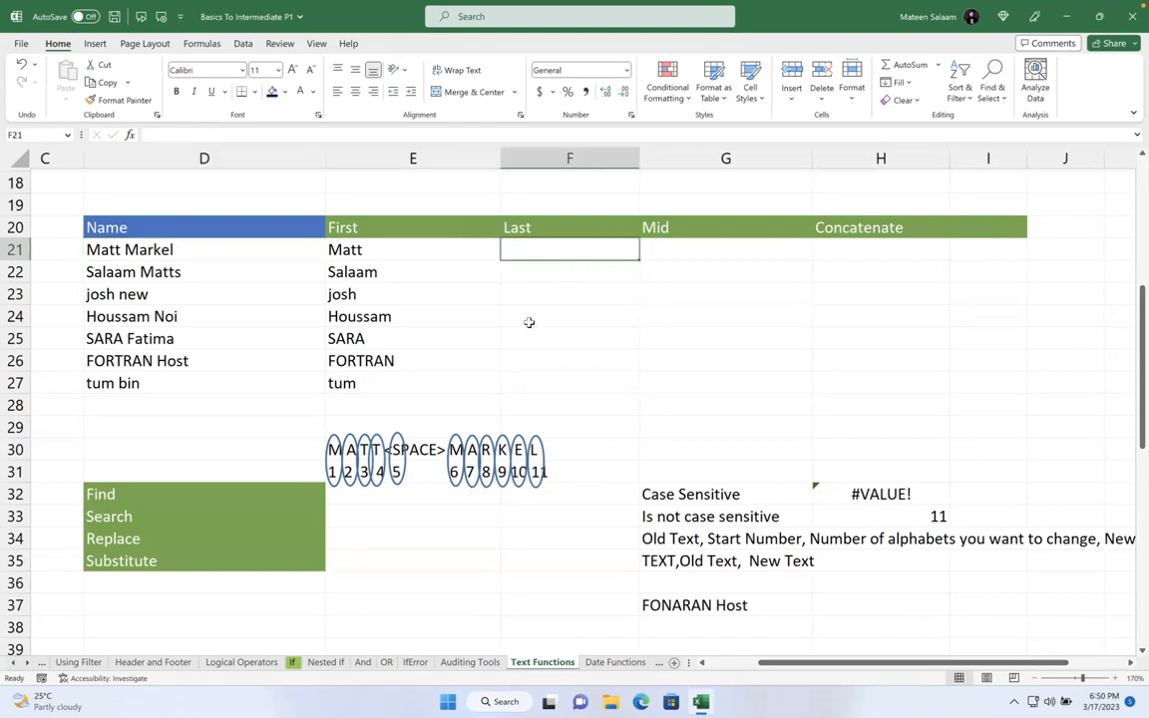
# - Move the letter-position diagram up one row, then undo the move
pyautogui.moveTo(466, 431); pyautogui.dragTo(545, 476)
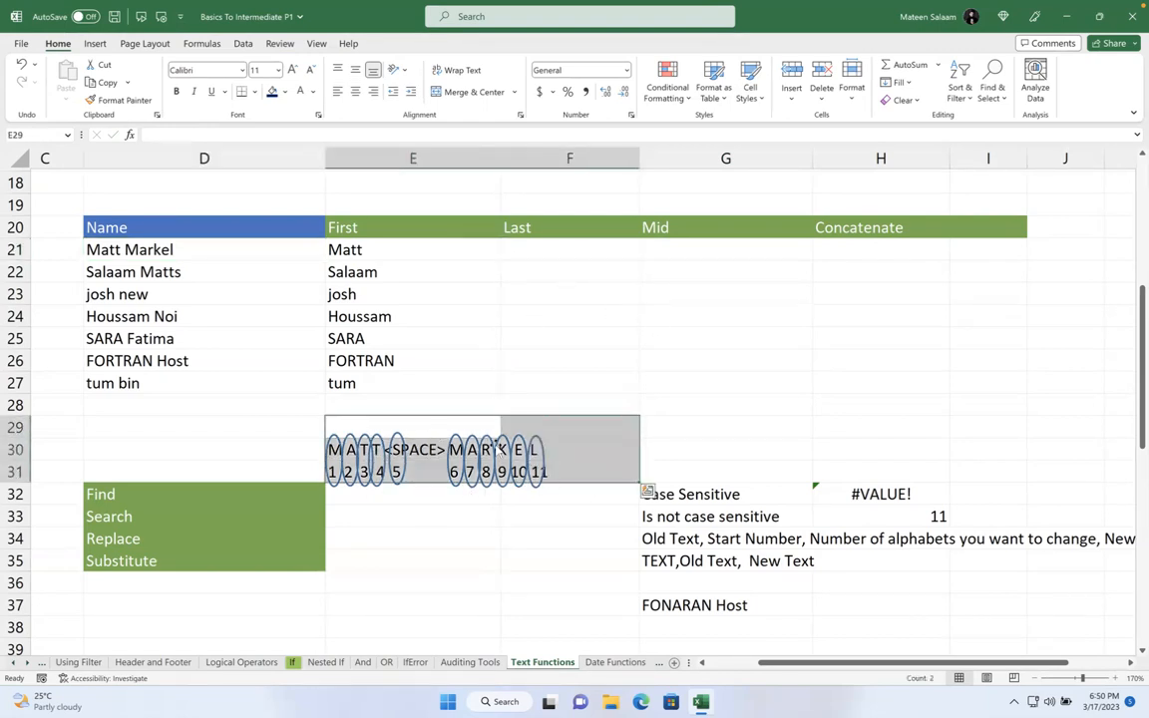
pyautogui.moveTo(579, 415); pyautogui.dragTo(580, 393)
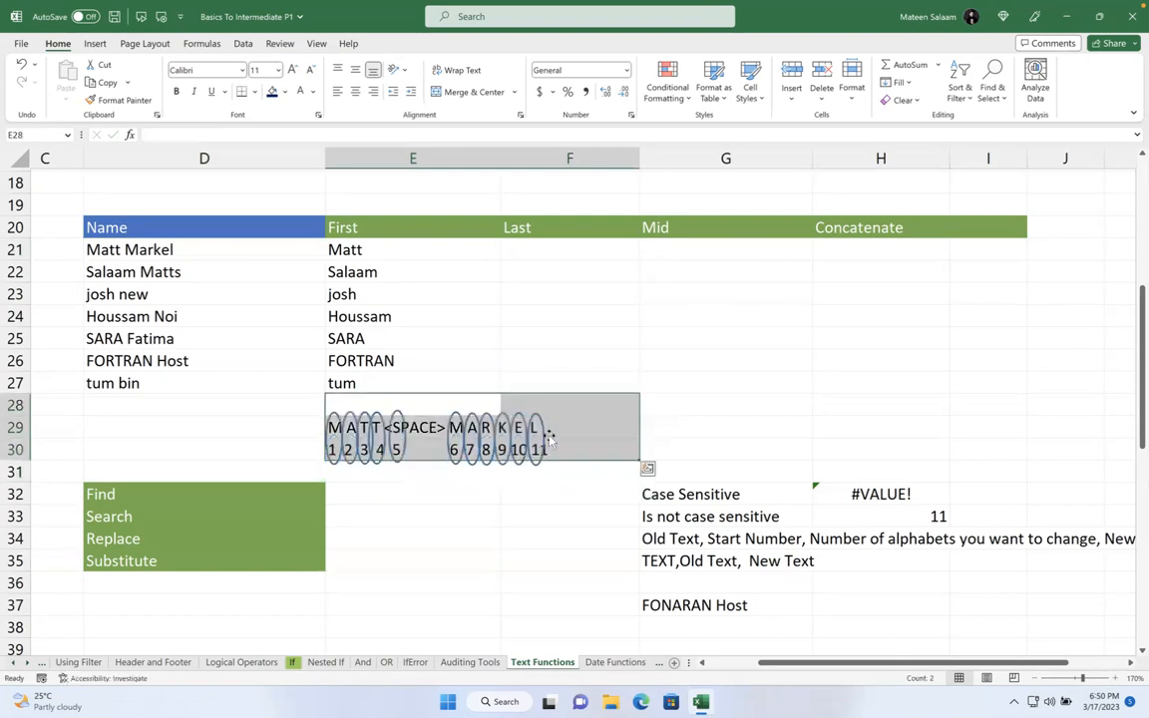
pyautogui.click(598, 379)
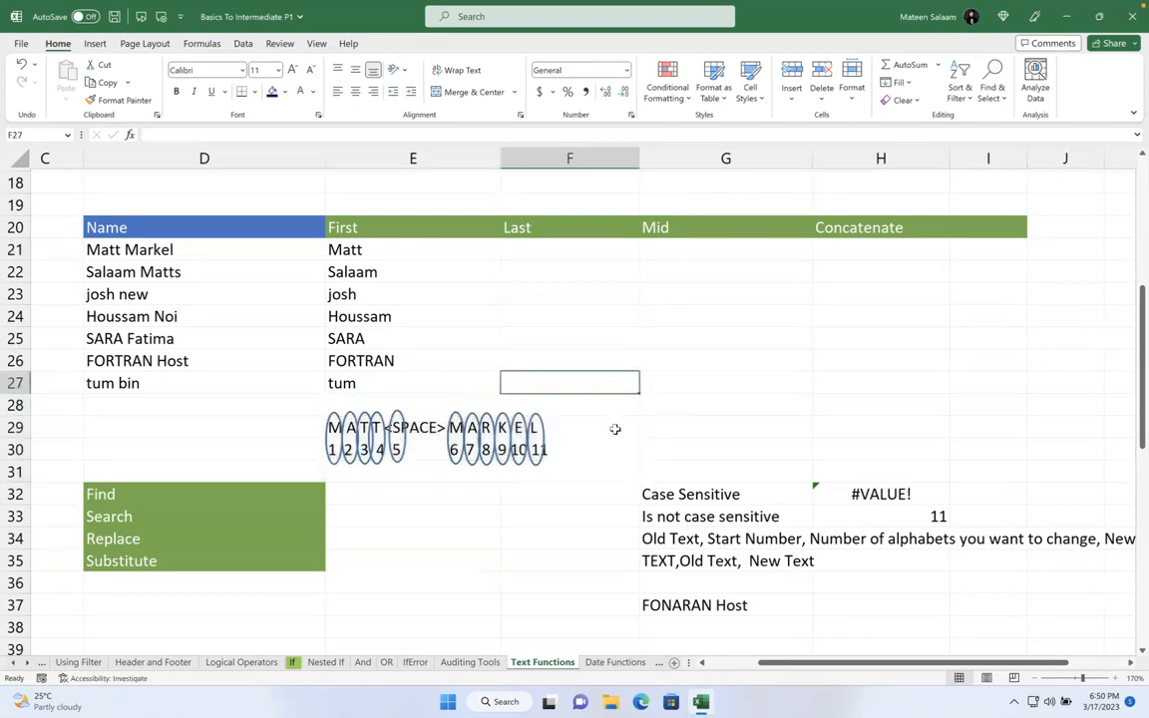
pyautogui.hotkey('ctrl', 'z')
pyautogui.click(565, 363)
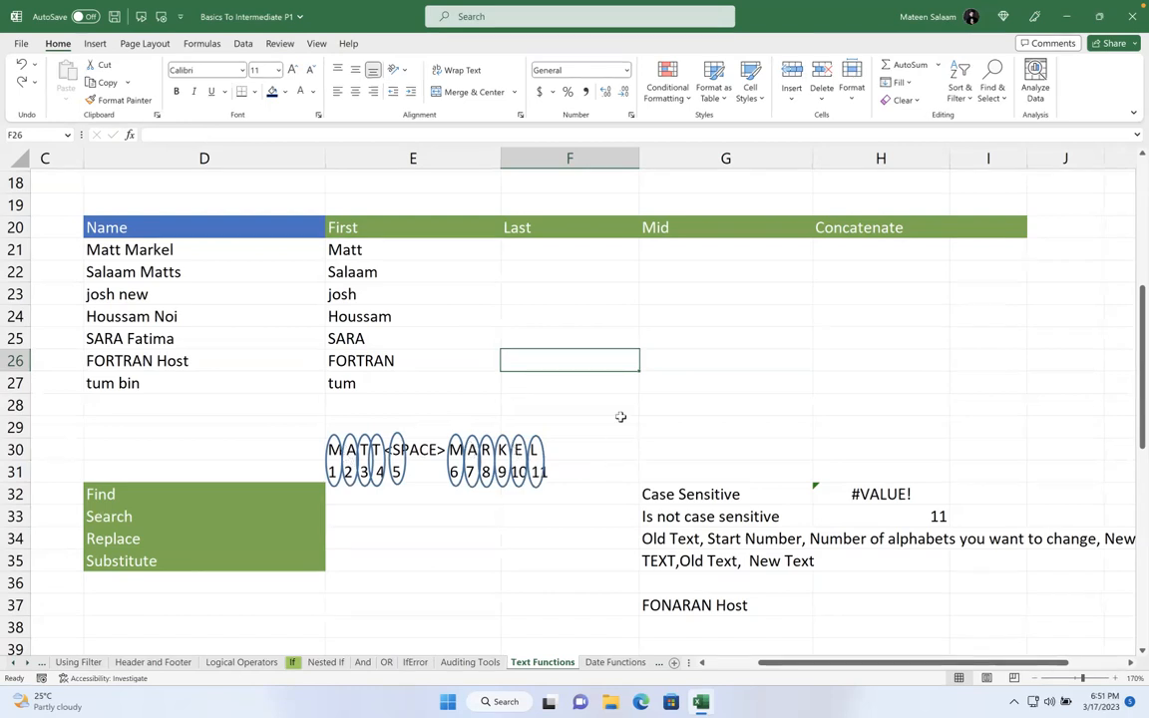
pyautogui.click(628, 385)
# - Enter =LEN(D21) in F27, giving 11
pyautogui.write('=len')
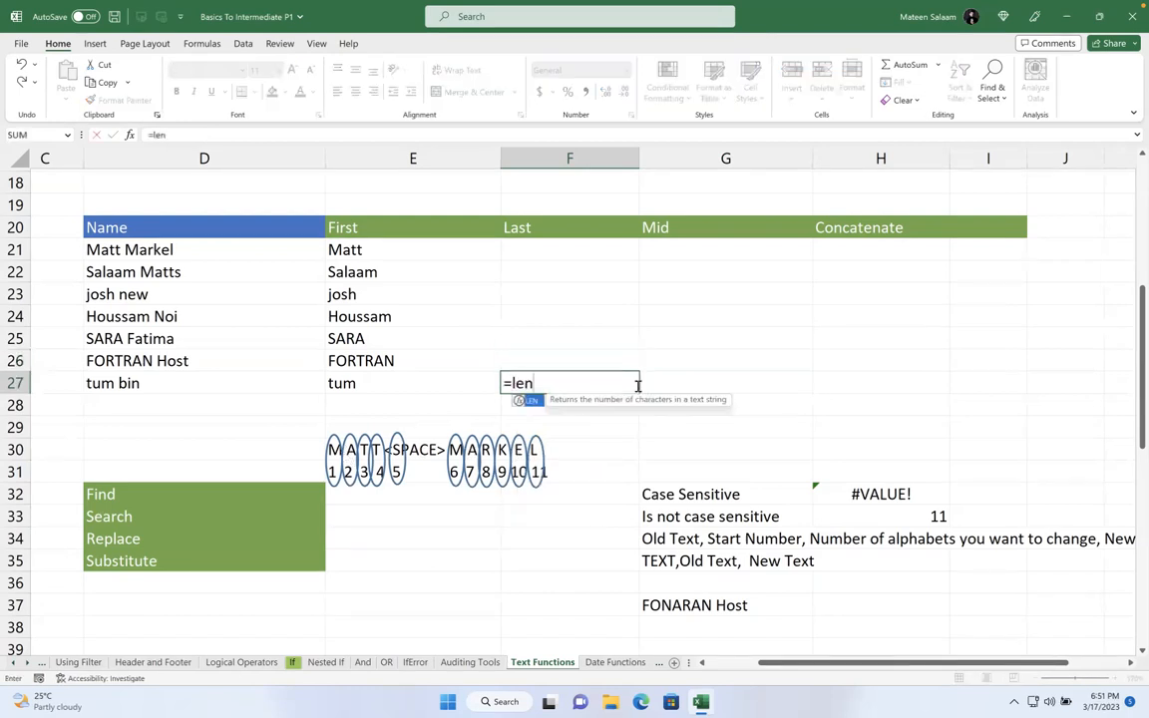
pyautogui.click(204, 255)
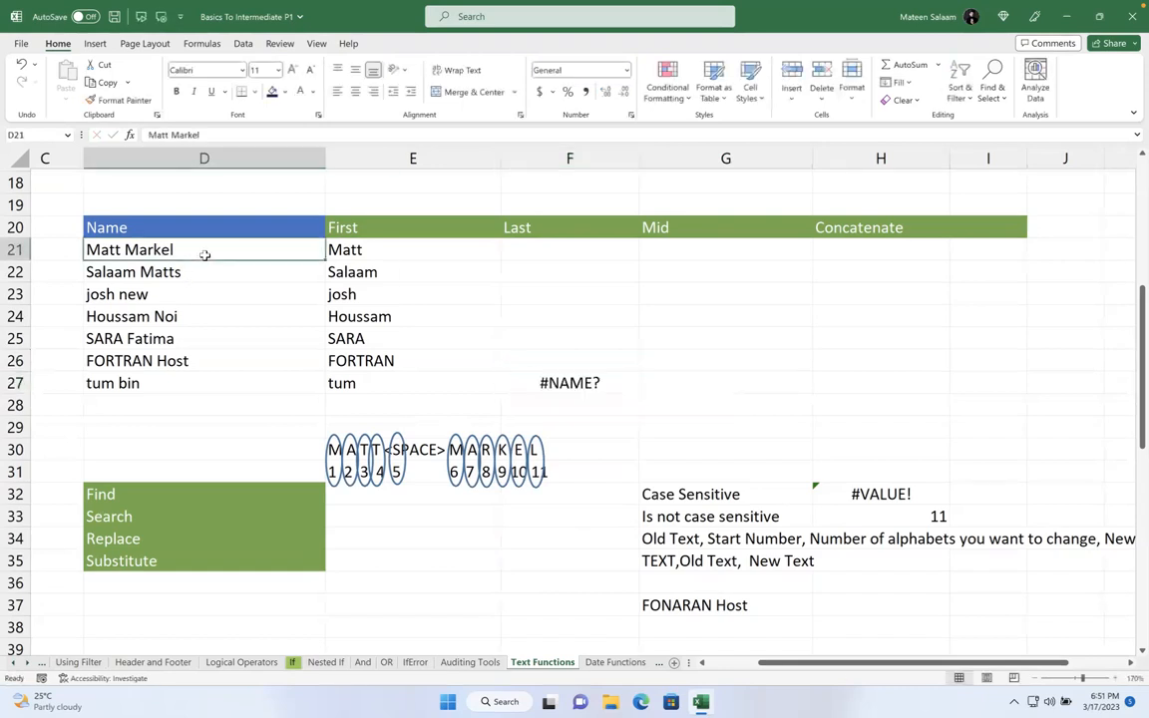
pyautogui.click(519, 381)
pyautogui.doubleClick(578, 386)
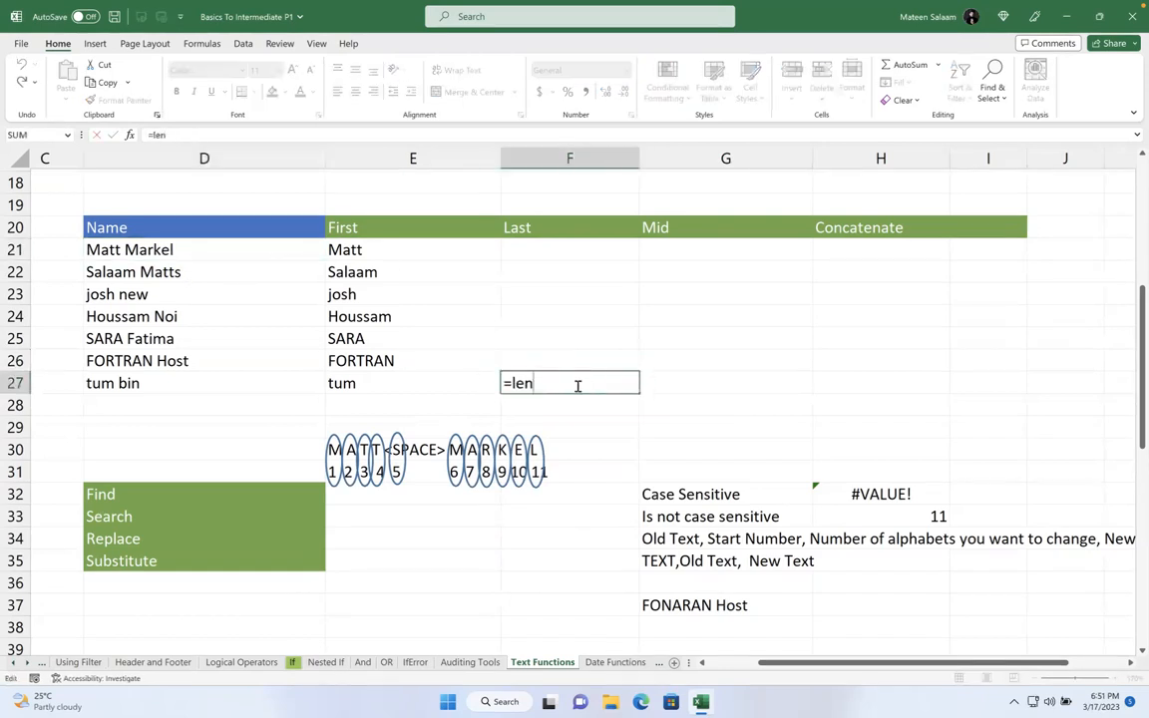
pyautogui.write('(')
pyautogui.click(176, 250)
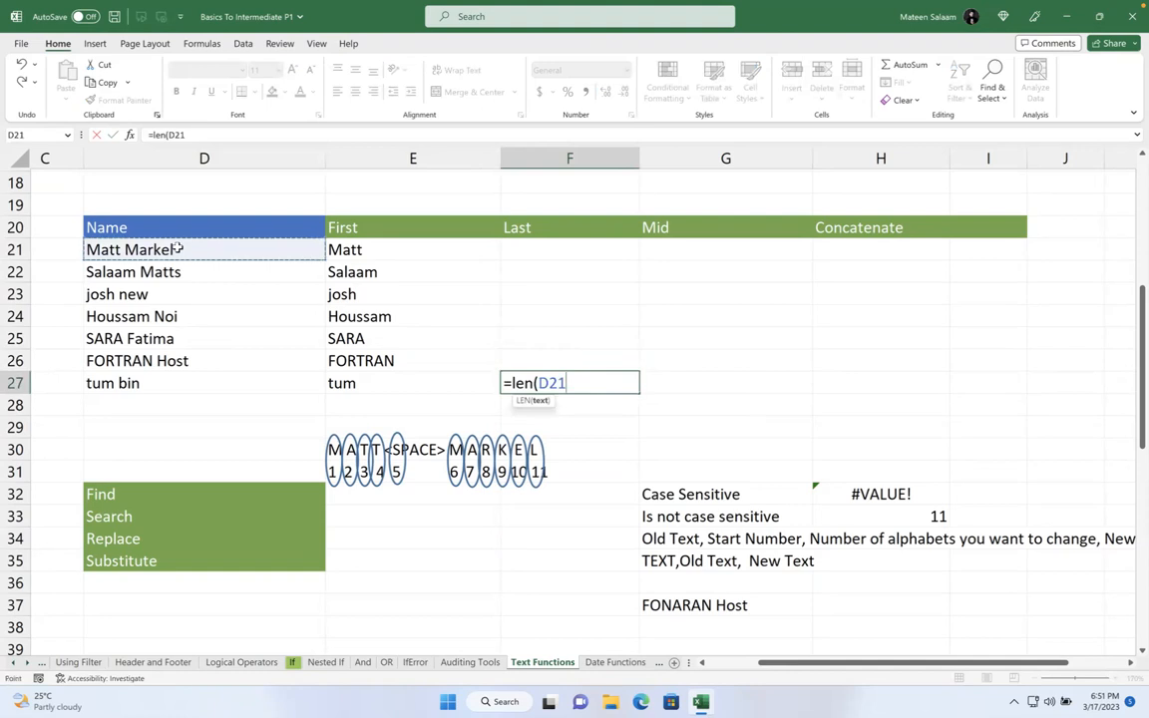
pyautogui.press('Return')
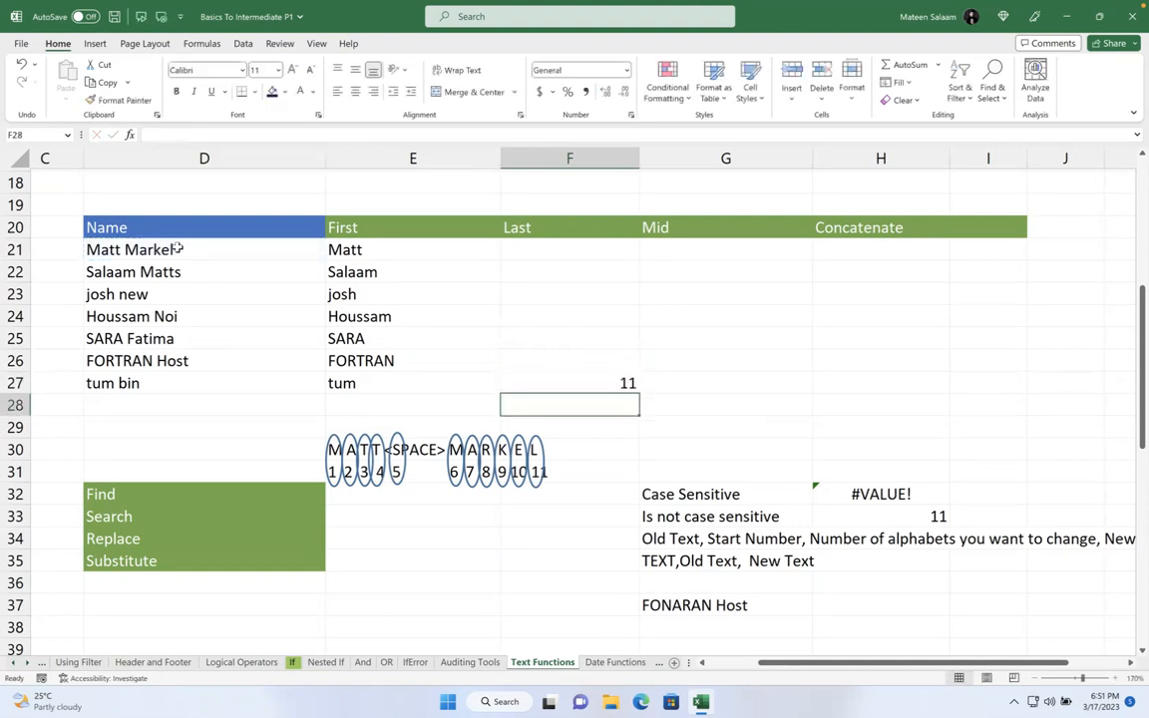
pyautogui.click(578, 376)
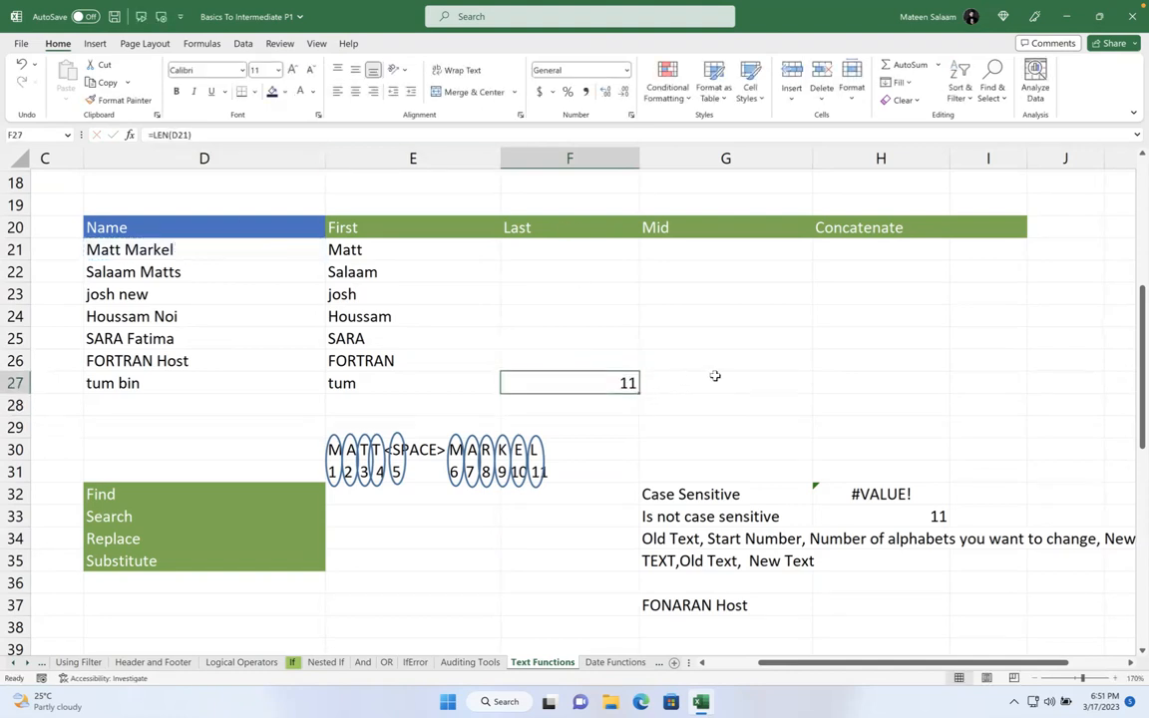
# - Put a text minus sign '-' in G27 as the start of a note
pyautogui.click(713, 378)
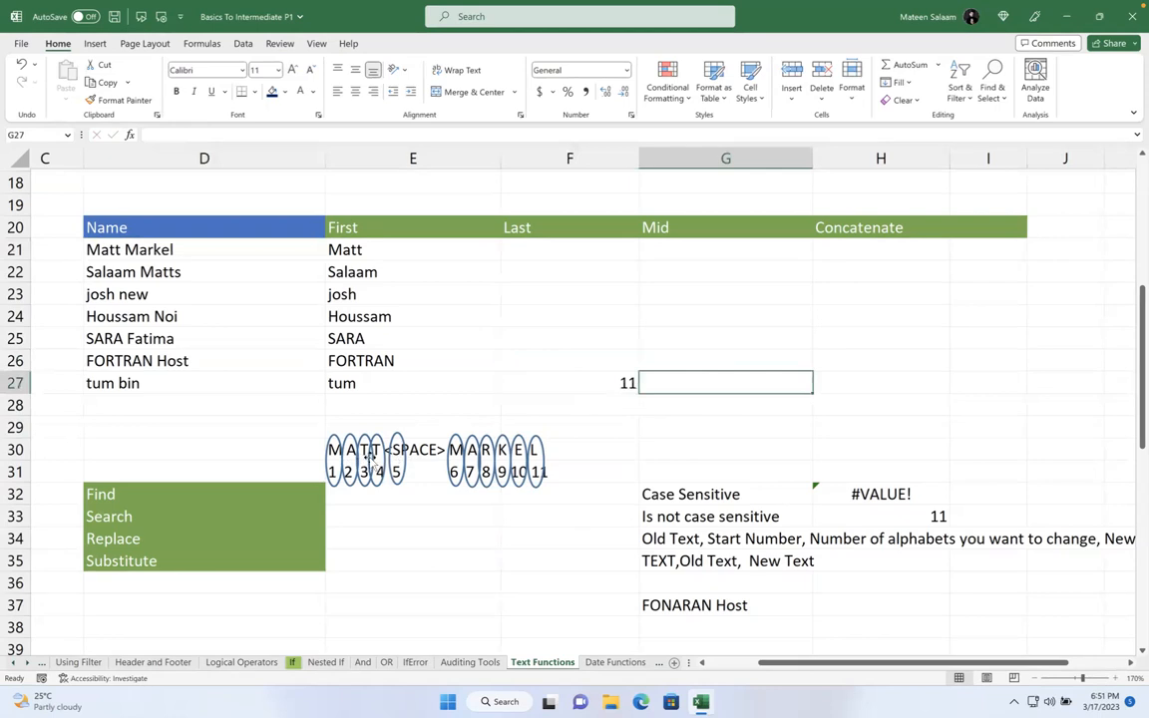
pyautogui.write('=')
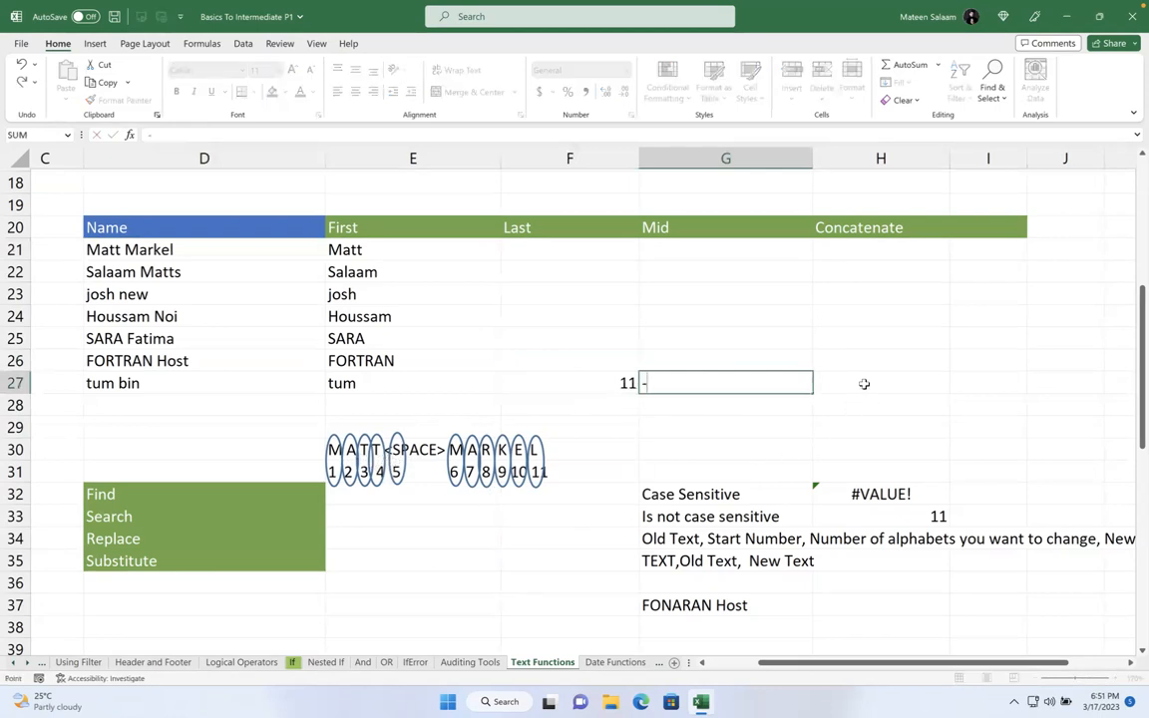
pyautogui.click(861, 384)
pyautogui.press('BackSpace')
pyautogui.press('BackSpace')
pyautogui.press('BackSpace')
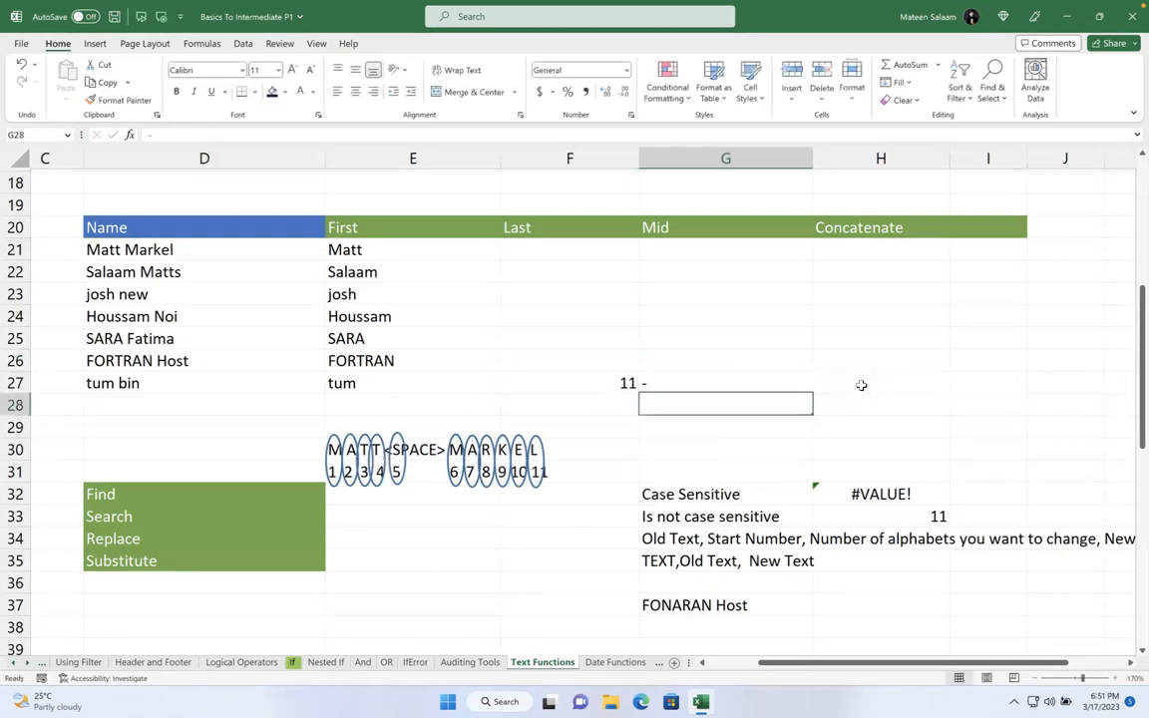
pyautogui.click(860, 383)
pyautogui.click(765, 381)
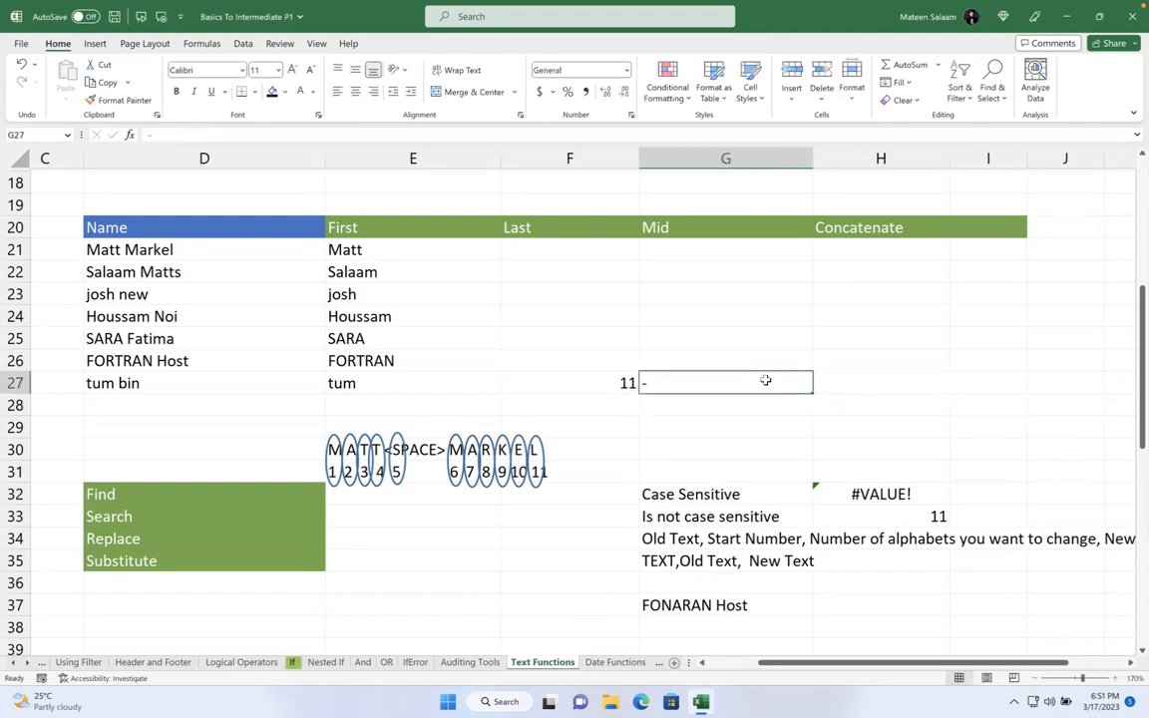
pyautogui.press('BackSpace')
pyautogui.write("'-")
pyautogui.hotkey('ctrl', 'Return')
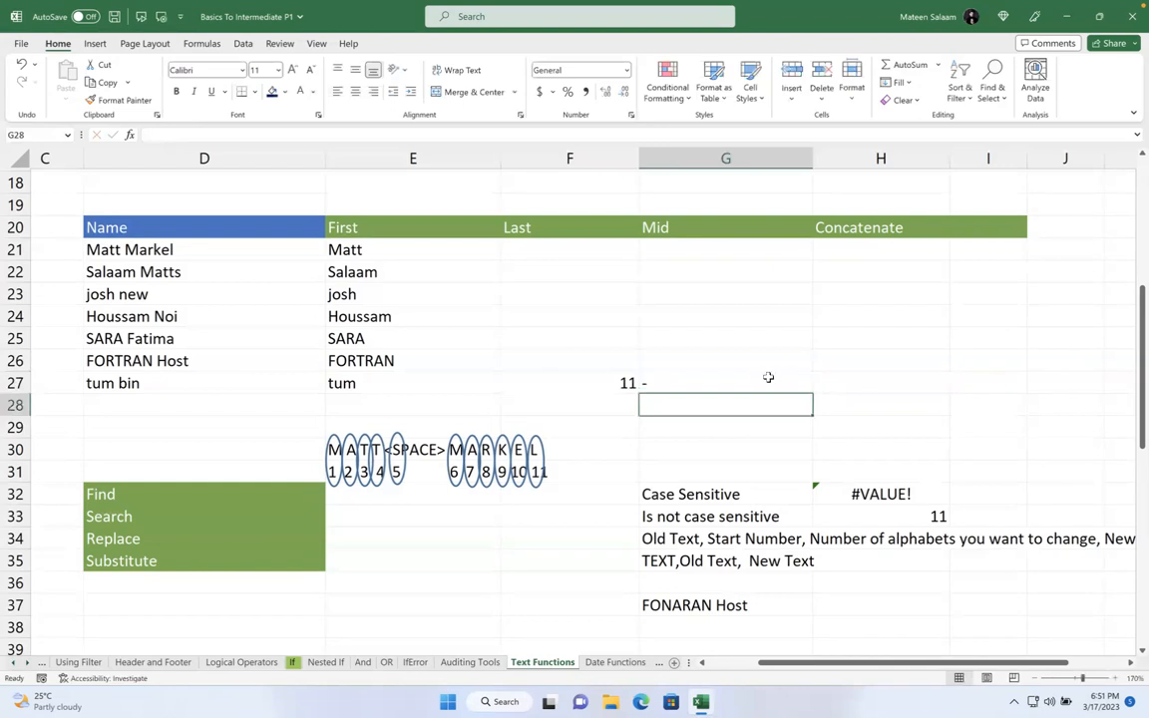
# - Extend the G27 note to read '- FIND(" ",Same text)'
pyautogui.doubleClick(770, 383)
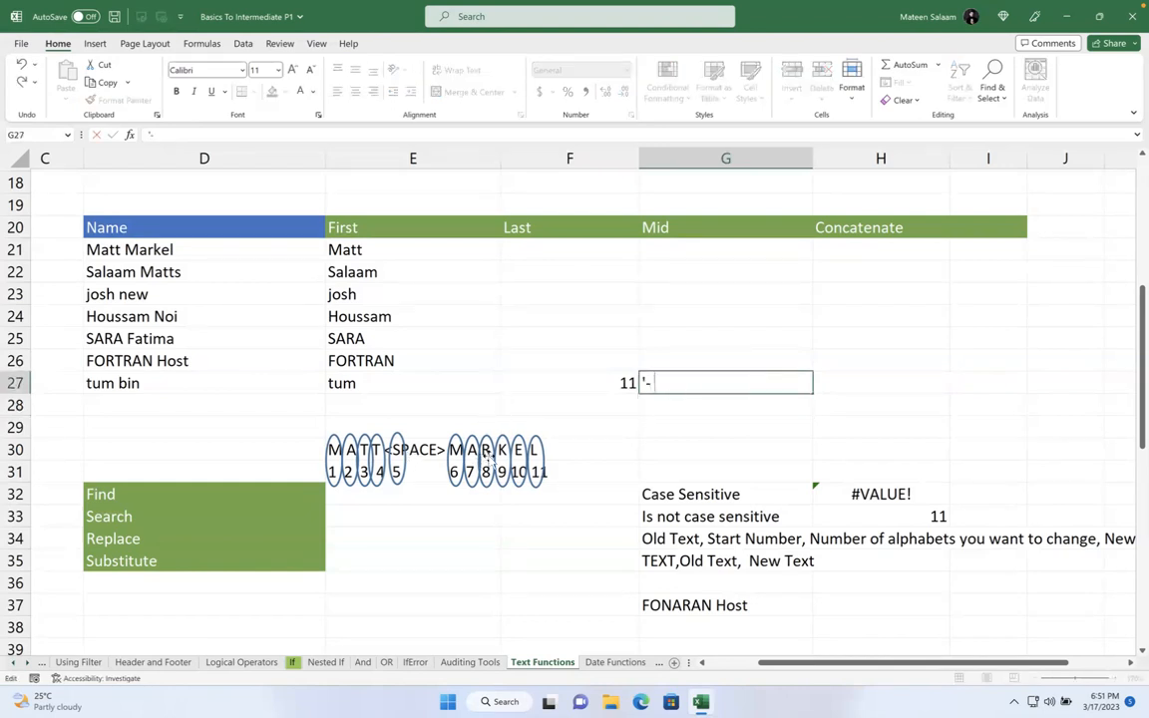
pyautogui.write('FIND')
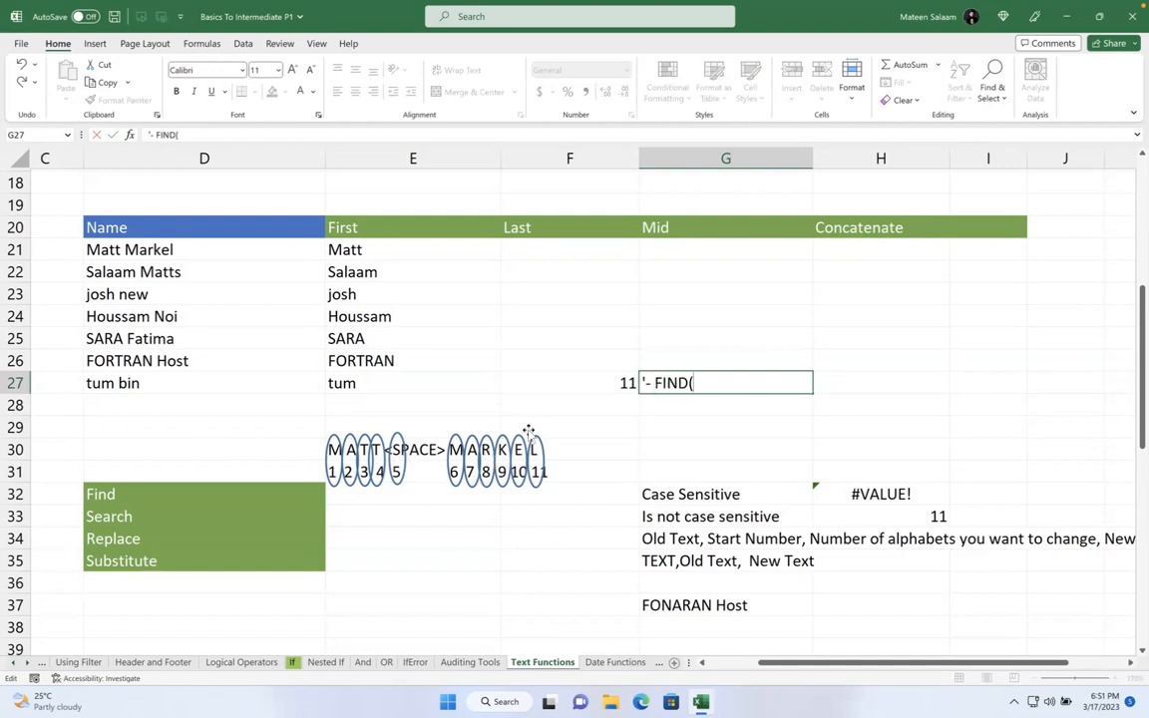
pyautogui.write('(" ",')
pyautogui.click(183, 251)
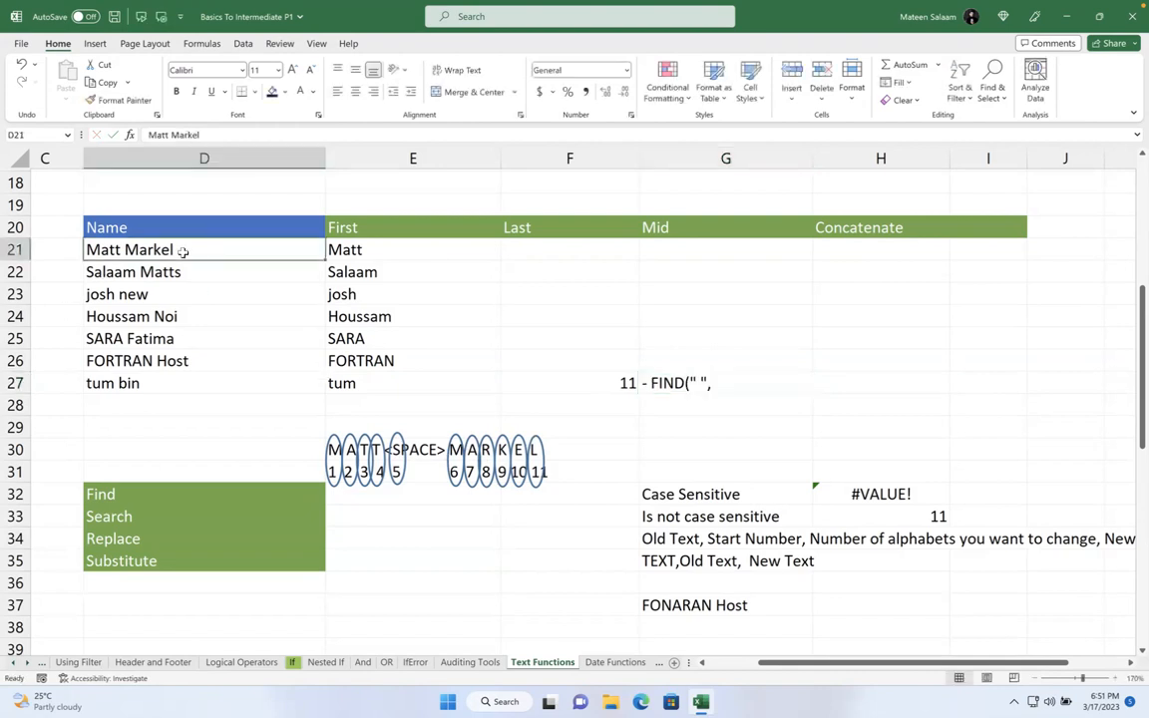
pyautogui.click(736, 380)
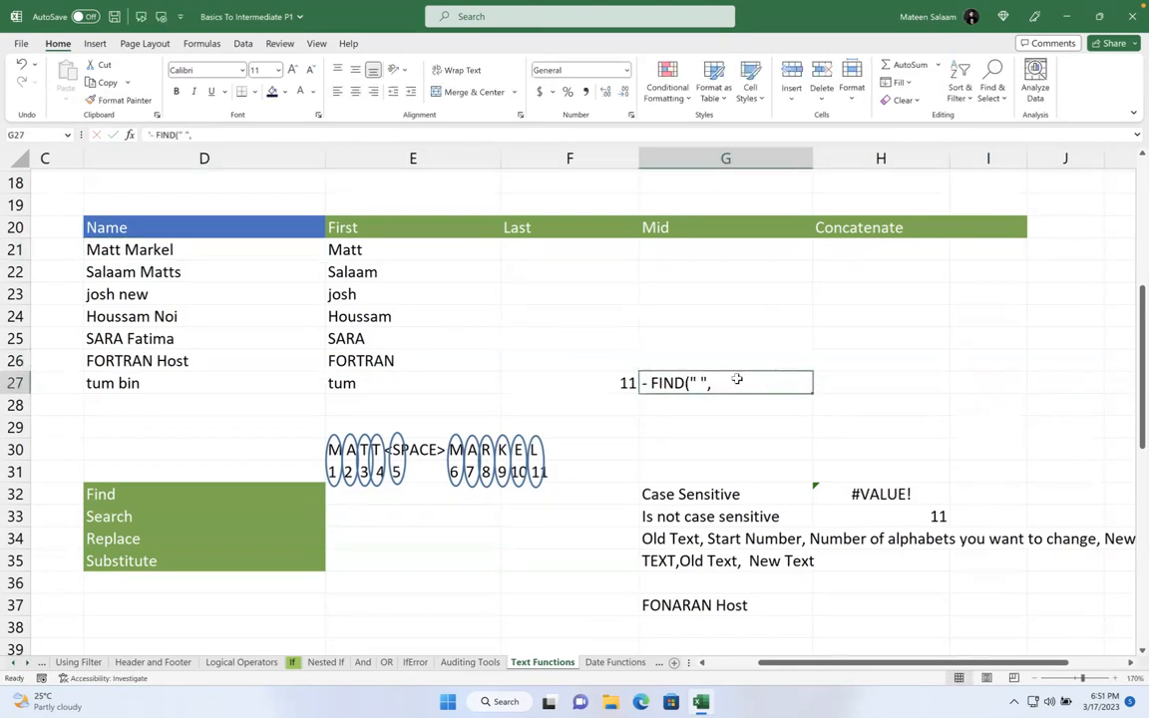
pyautogui.doubleClick(736, 380)
pyautogui.write('Same text)')
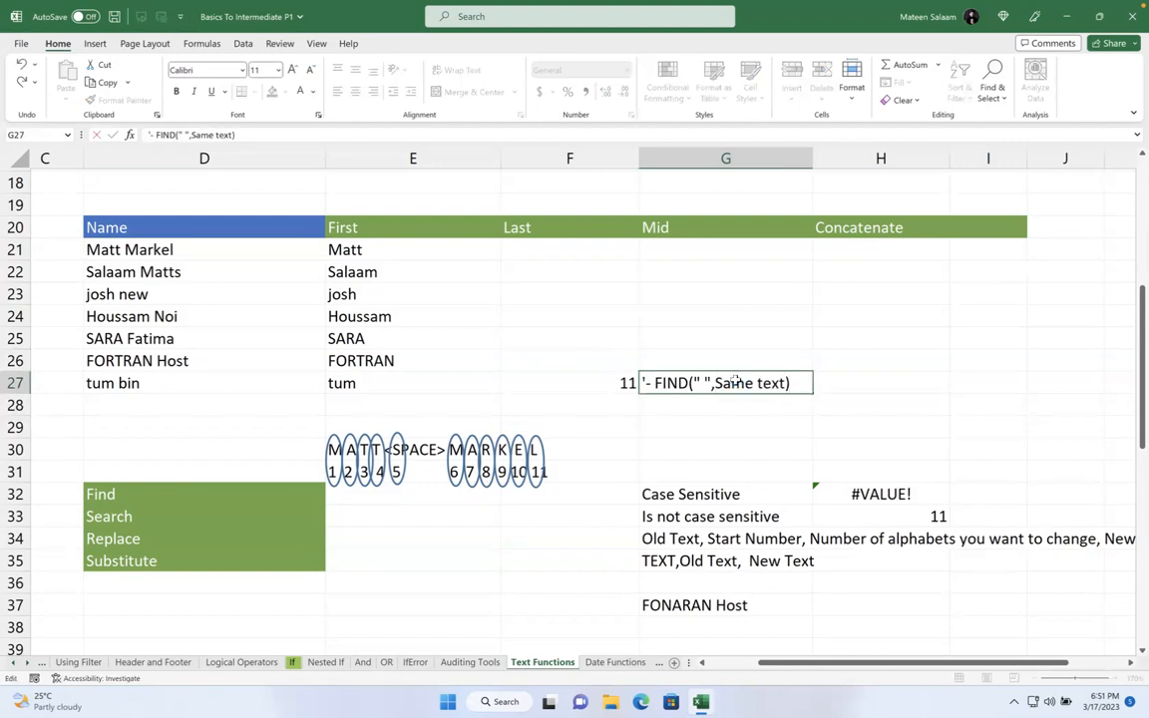
pyautogui.press('Return')
# - Replace F27's LEN formula with the label TOTAL NUMBER
pyautogui.click(593, 382)
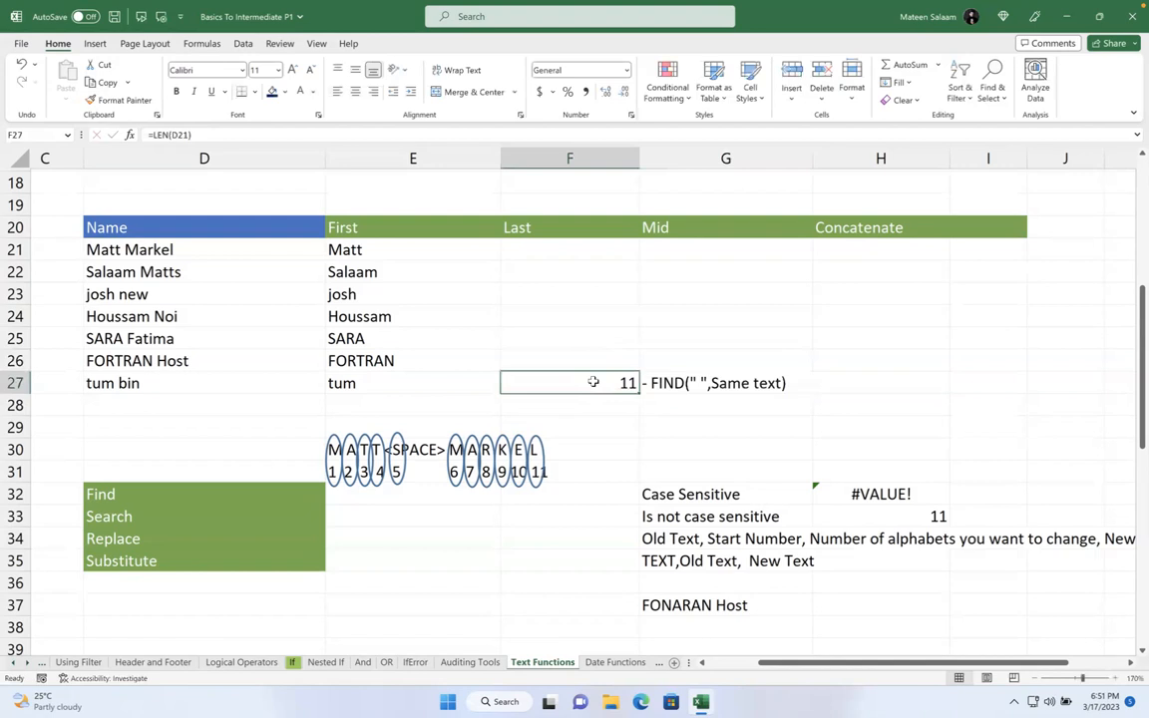
pyautogui.doubleClick(602, 383)
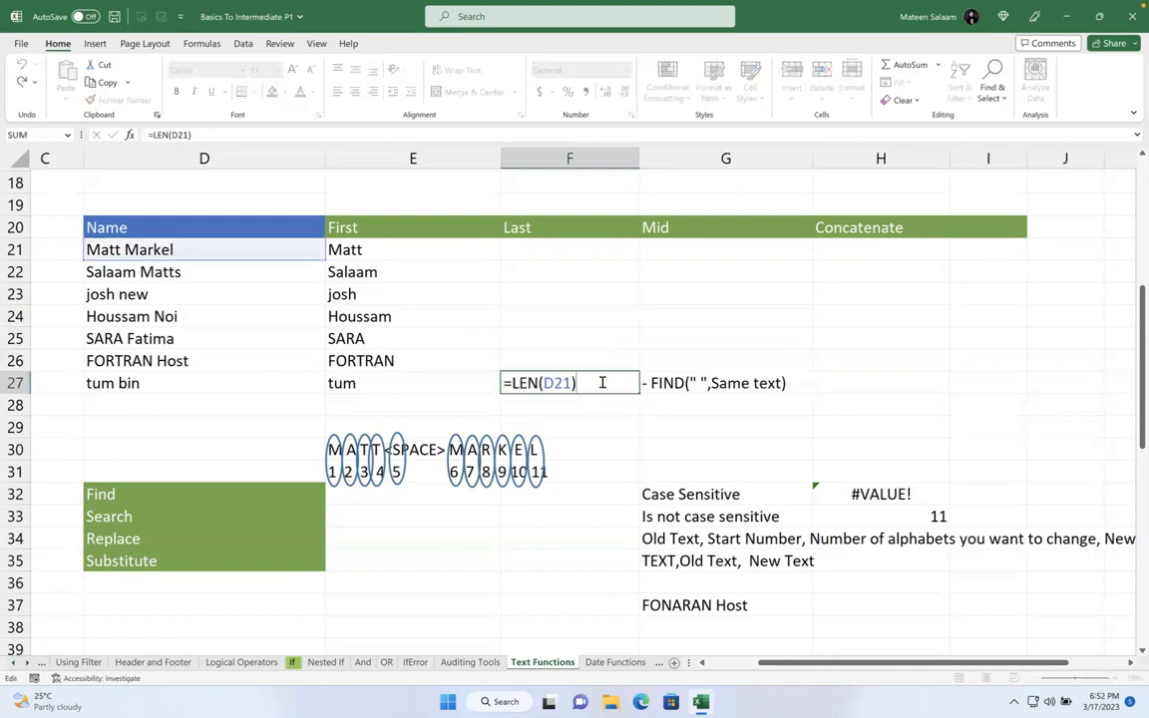
pyautogui.write('tO')
pyautogui.hotkey('alt', 'space')
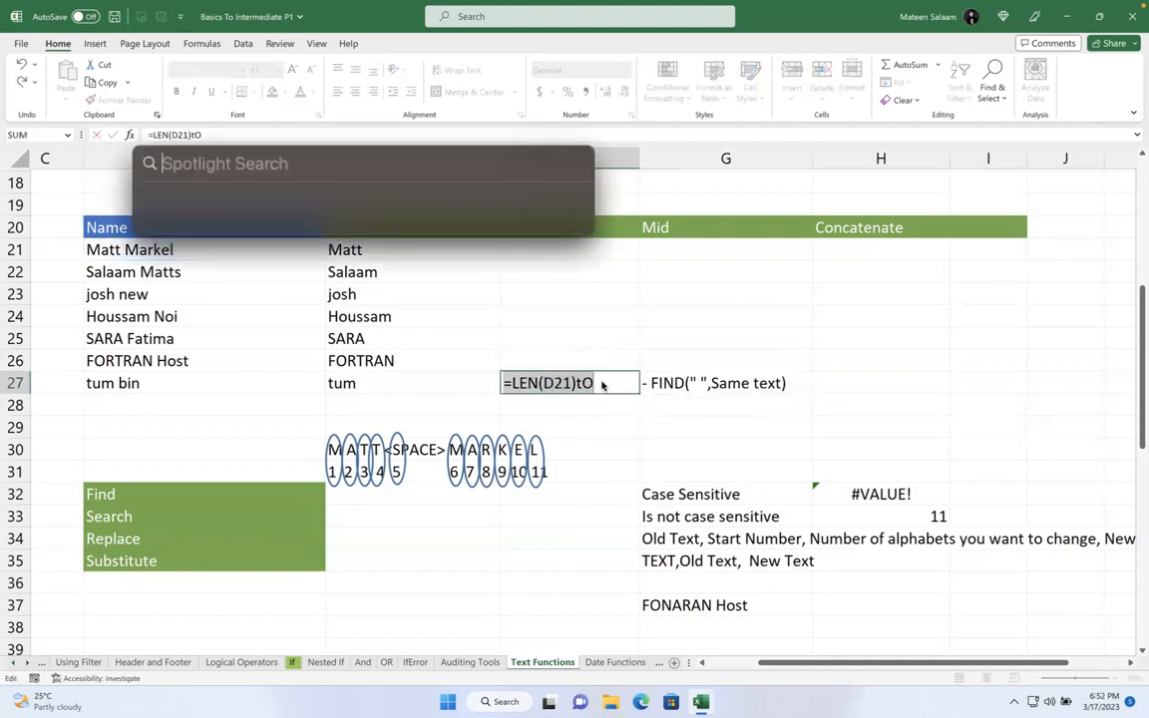
pyautogui.press('Escape')
pyautogui.write('TO')
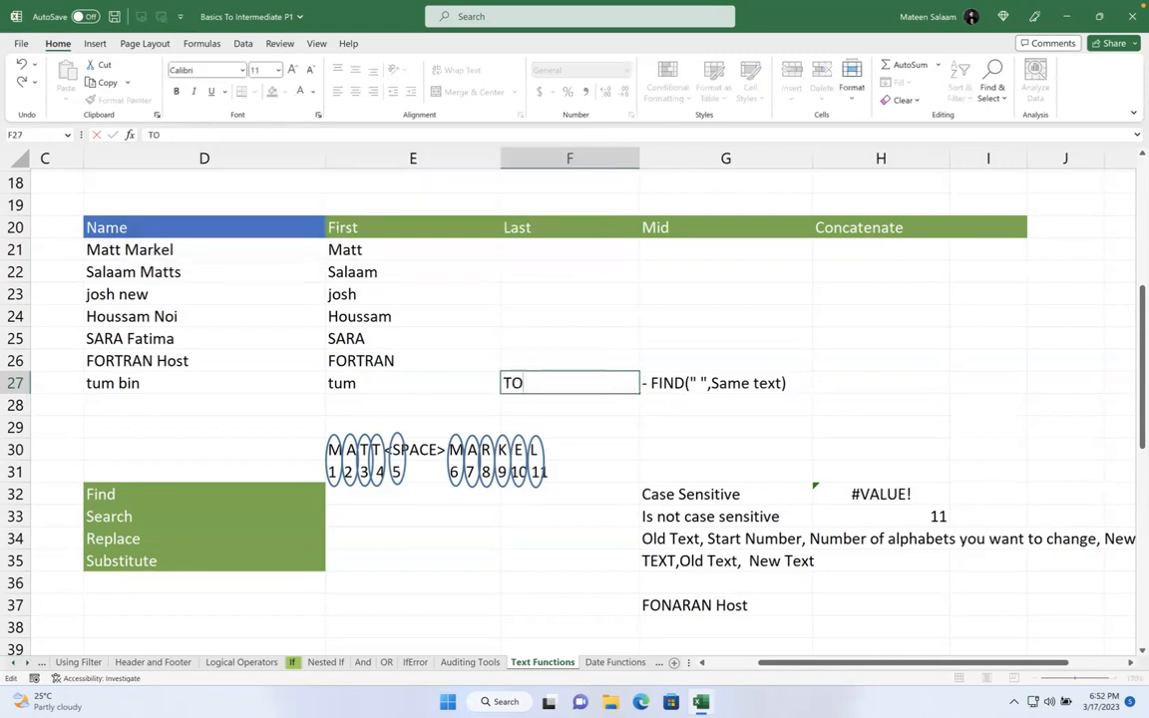
pyautogui.write('TAL NUMBER')
pyautogui.press('Return')
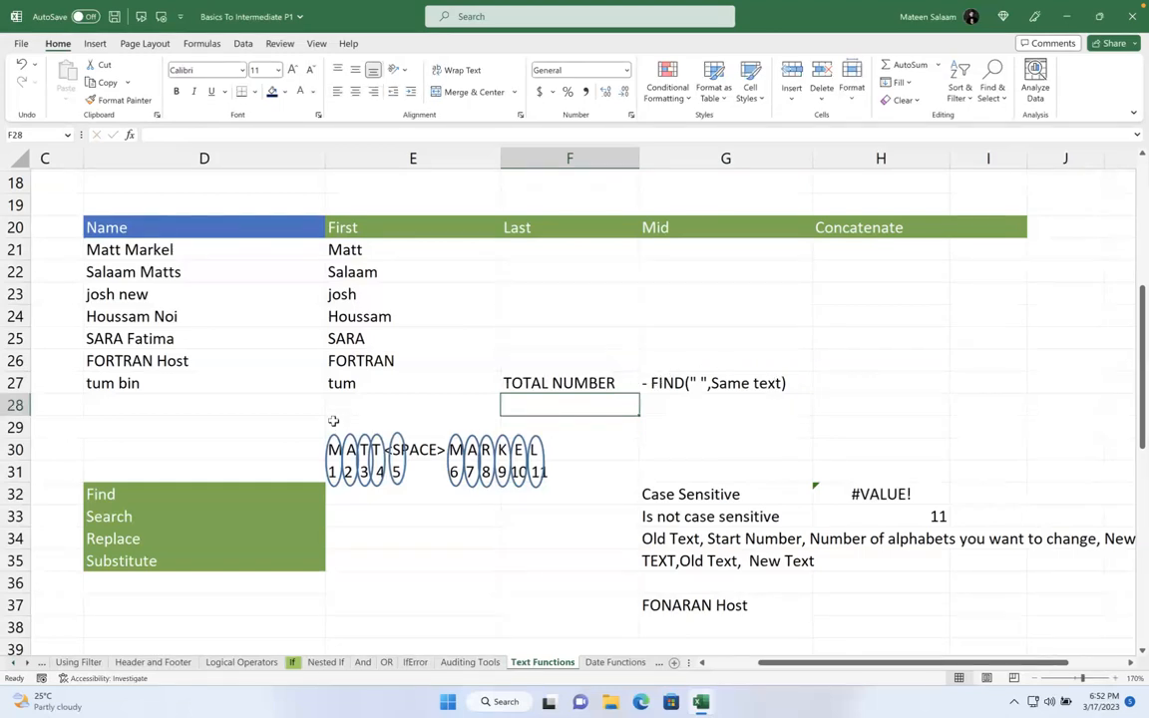
# - Start a RIGHT formula in F21 on D21 with LEN(D21) as the character count
pyautogui.click(539, 252)
pyautogui.write('=')
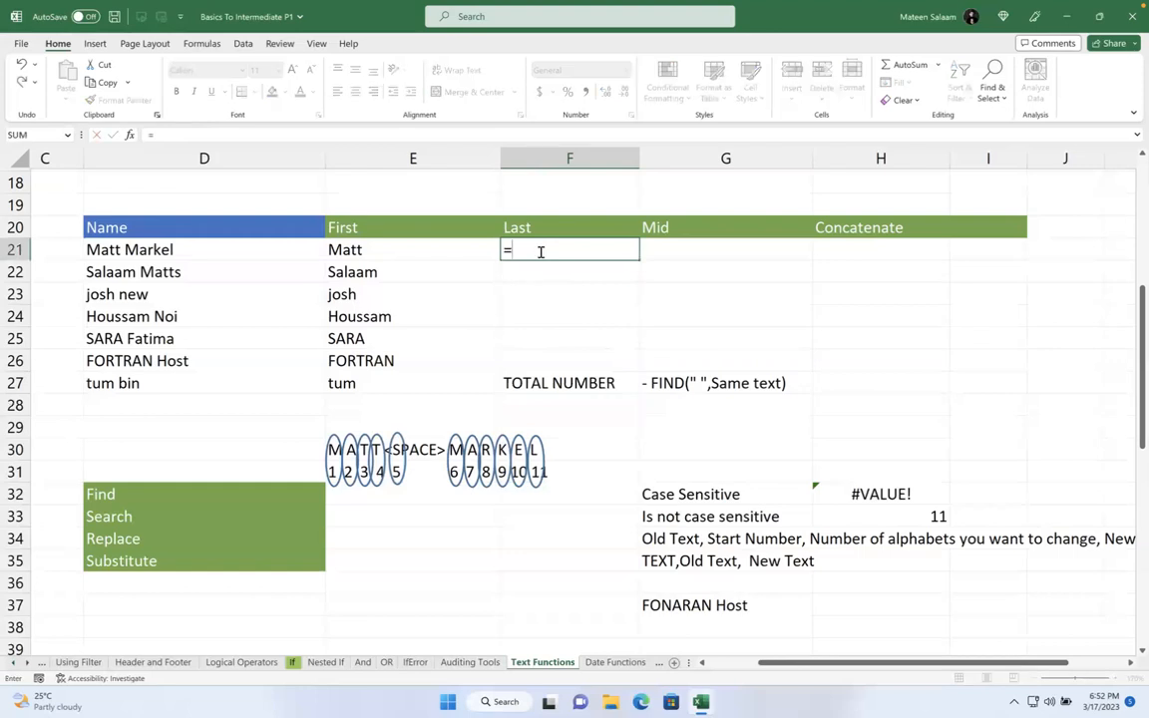
pyautogui.write('FIN')
pyautogui.press('BackSpace')
pyautogui.press('BackSpace')
pyautogui.press('BackSpace')
pyautogui.write('RI')
pyautogui.press('Tab')
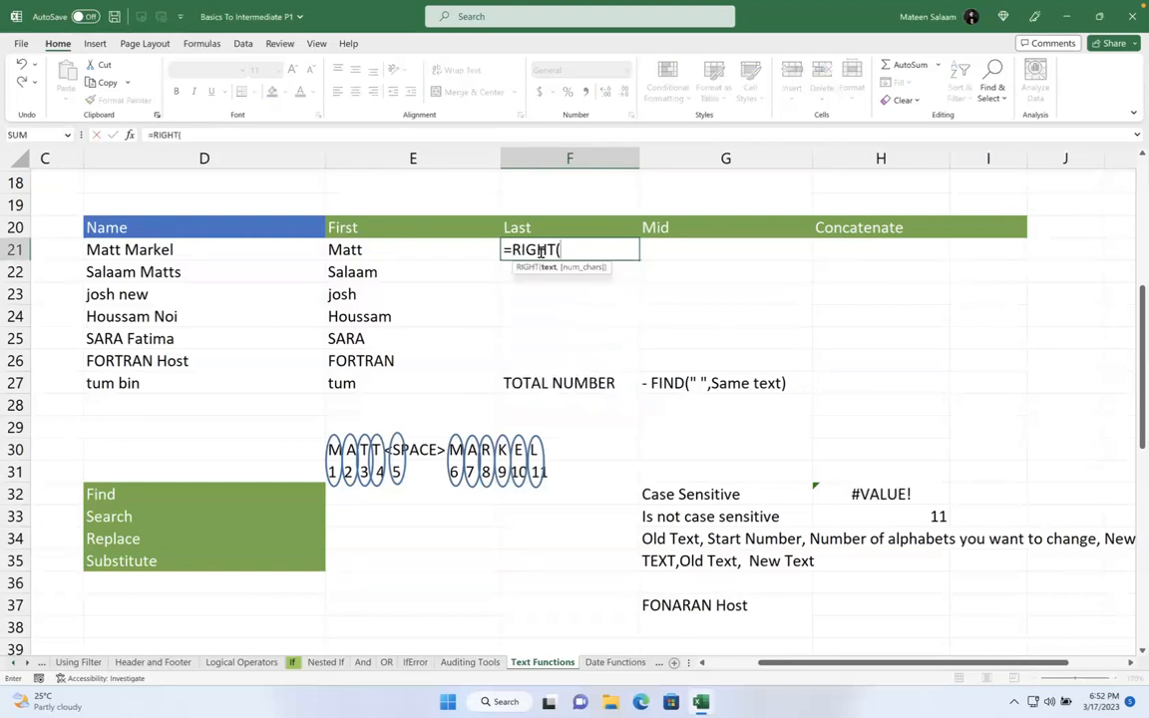
pyautogui.click(191, 245)
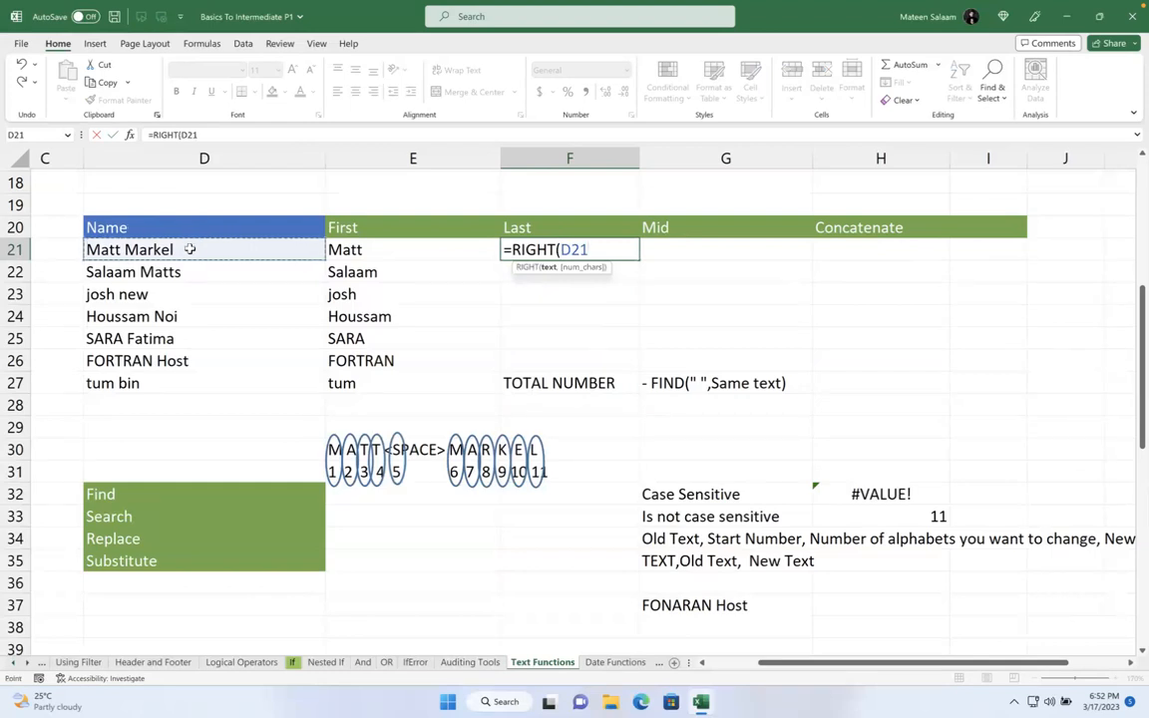
pyautogui.write(',')
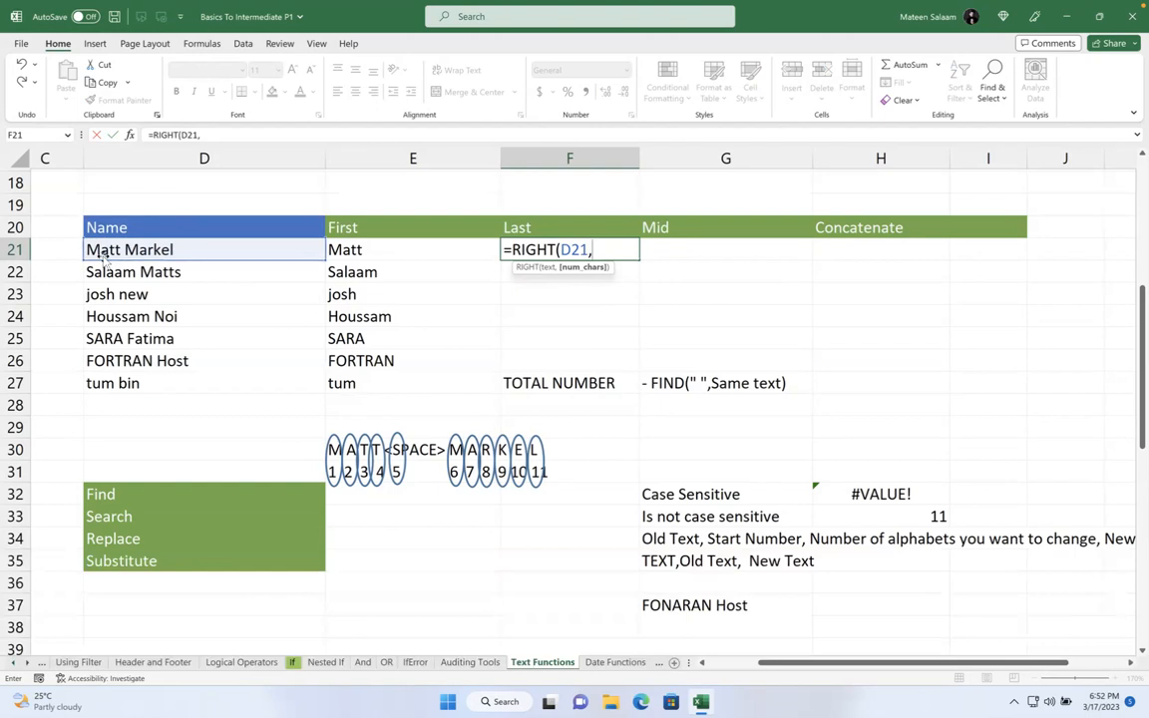
pyautogui.write('LEN(')
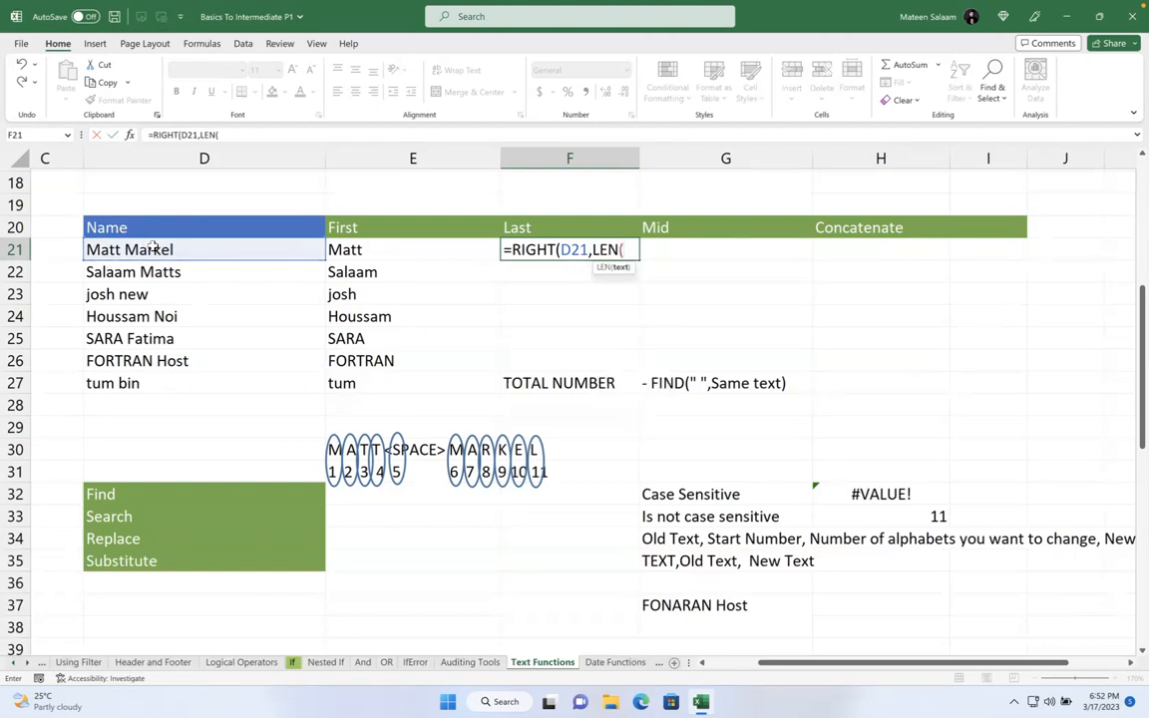
pyautogui.click(152, 245)
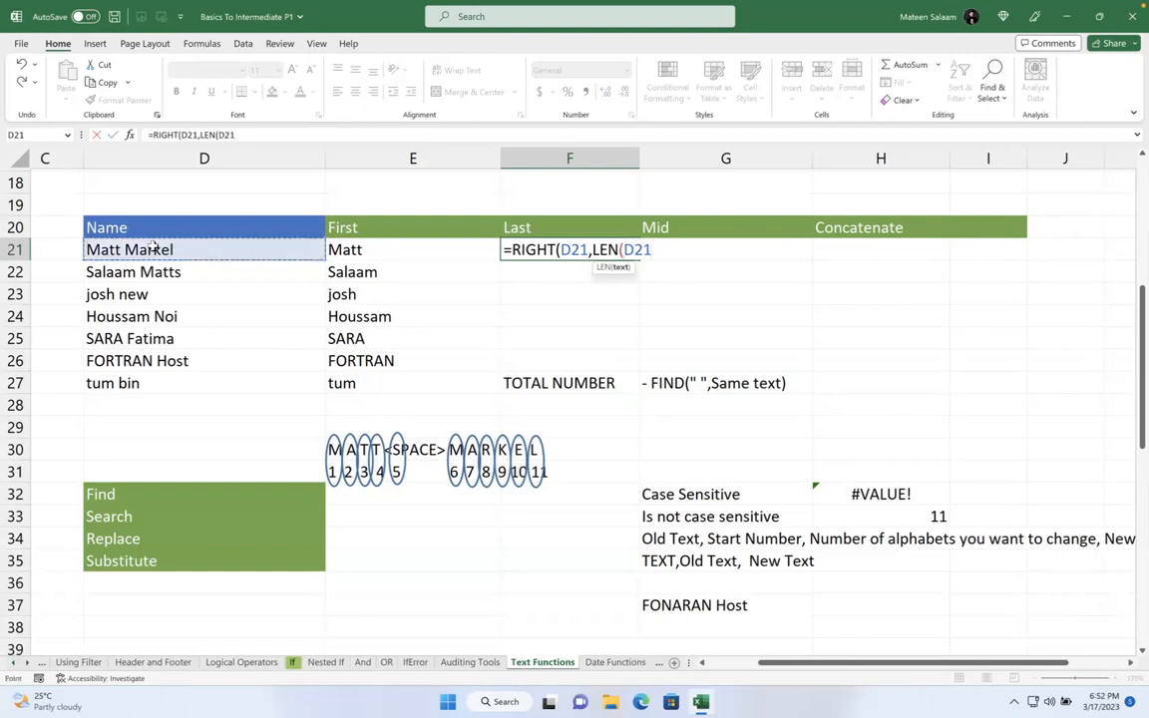
pyautogui.write(')')
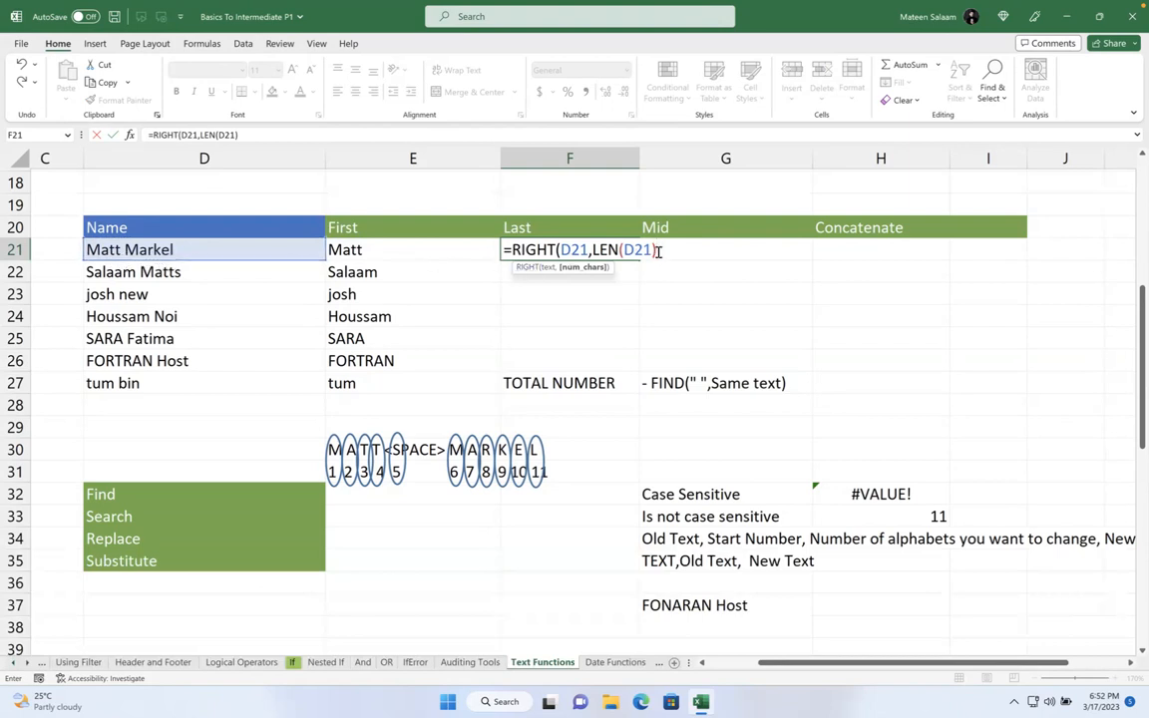
pyautogui.moveTo(657, 251); pyautogui.dragTo(599, 251)
pyautogui.write('1-5')
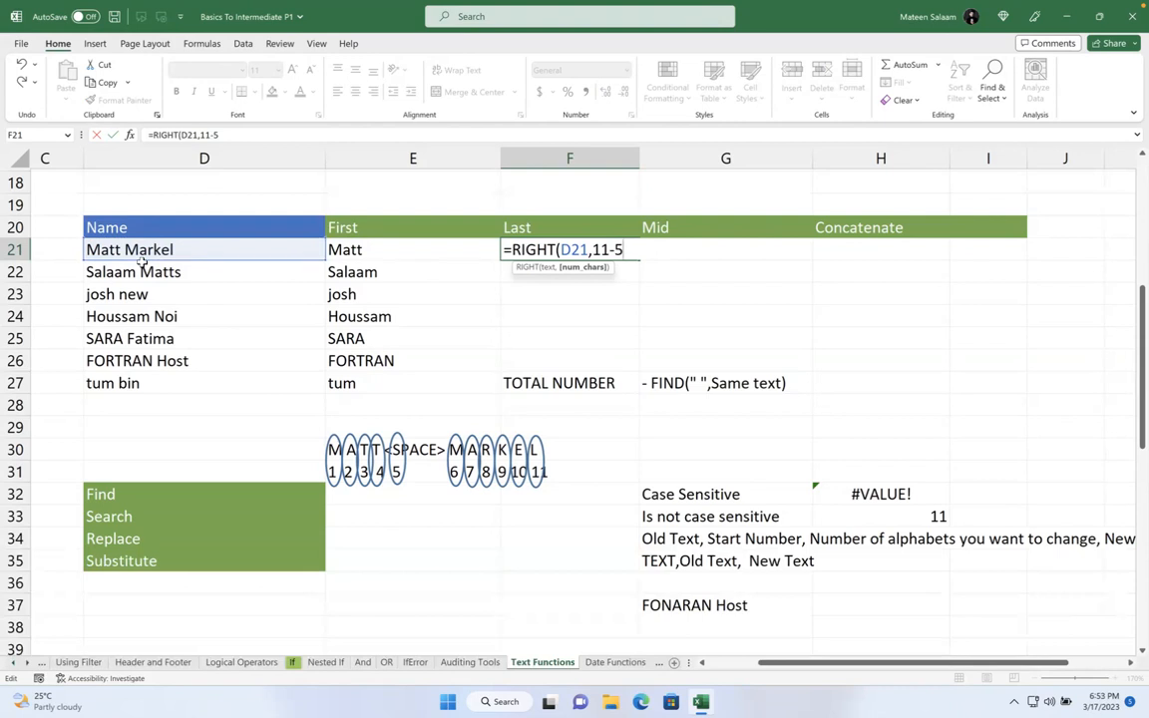
pyautogui.press('Return')
pyautogui.click(589, 248)
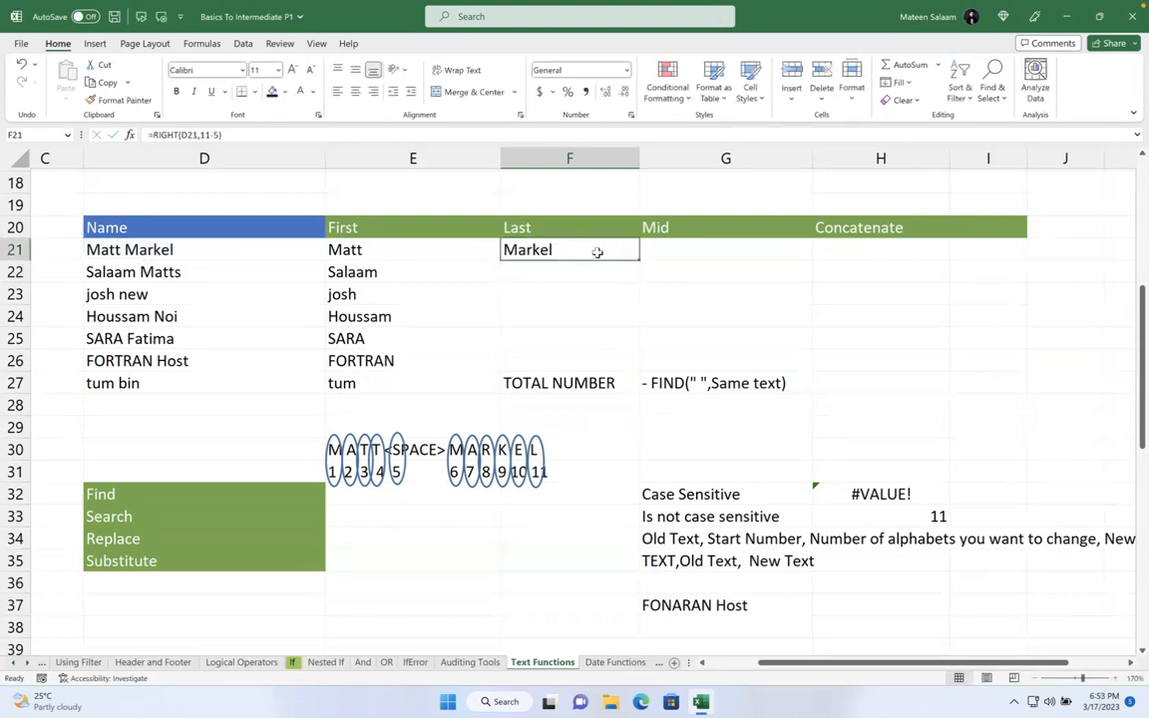
pyautogui.doubleClick(598, 251)
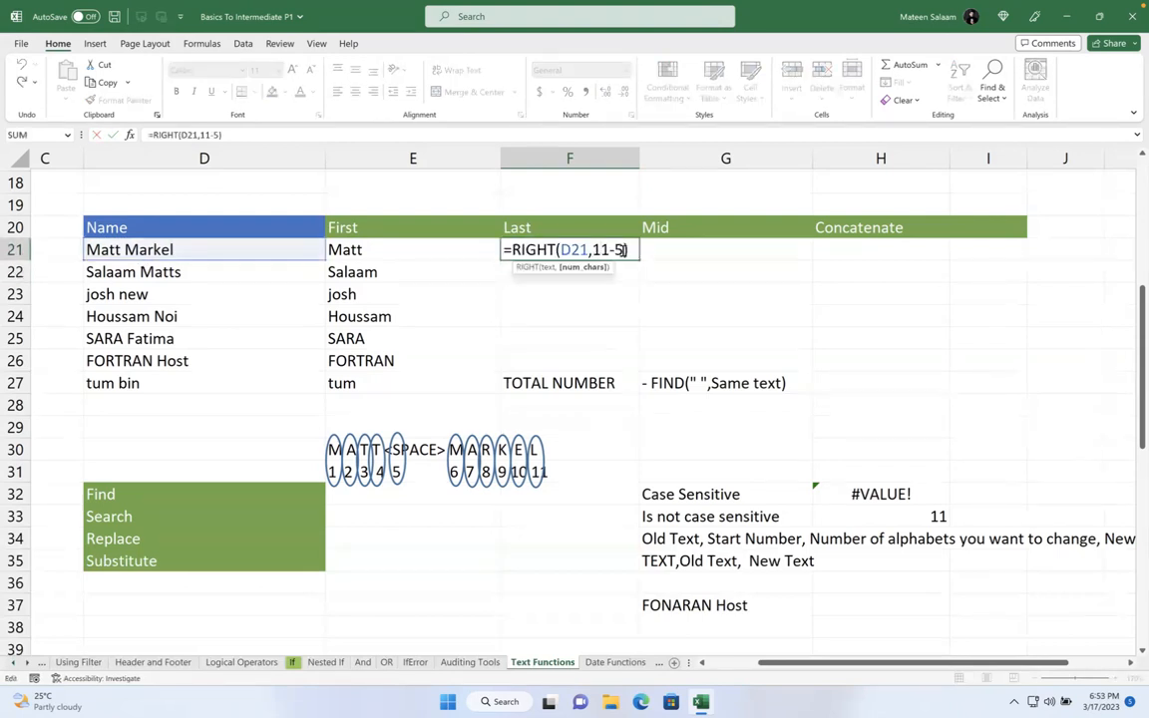
# - Change F21 to =RIGHT(D21,LEN(D21)-FIND(" ",D21)) and fill it down to F27
pyautogui.press('BackSpace')
pyautogui.press('BackSpace')
pyautogui.write('LEN(')
pyautogui.click(190, 252)
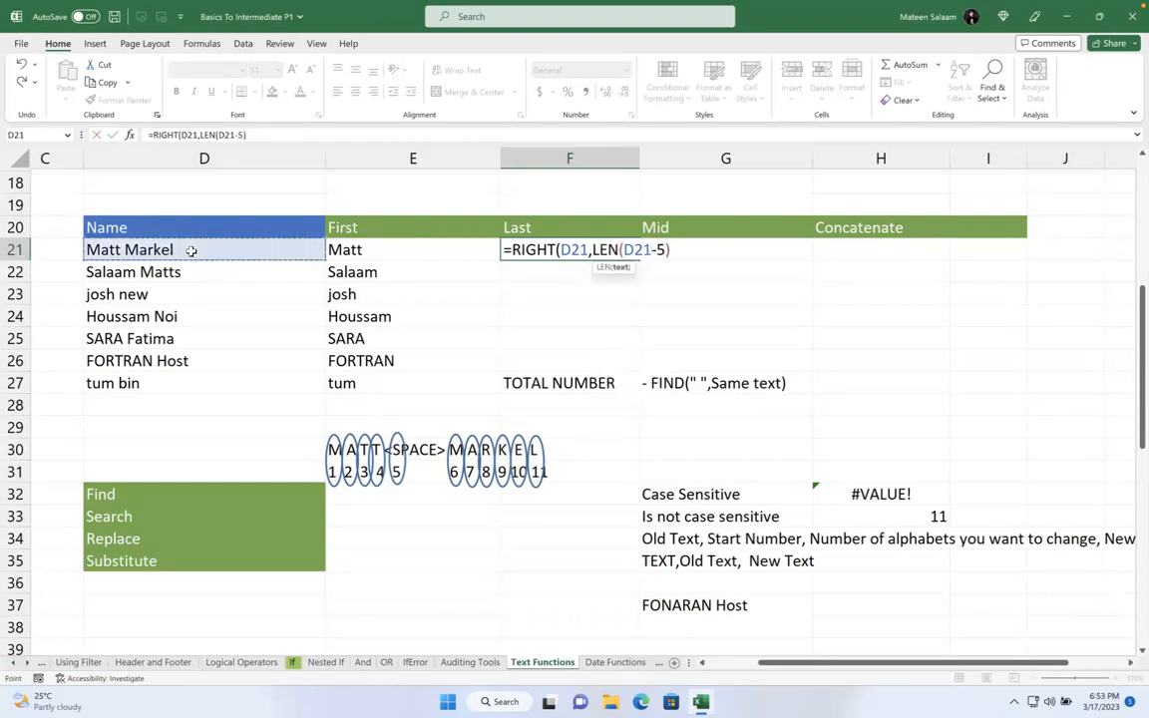
pyautogui.write(')')
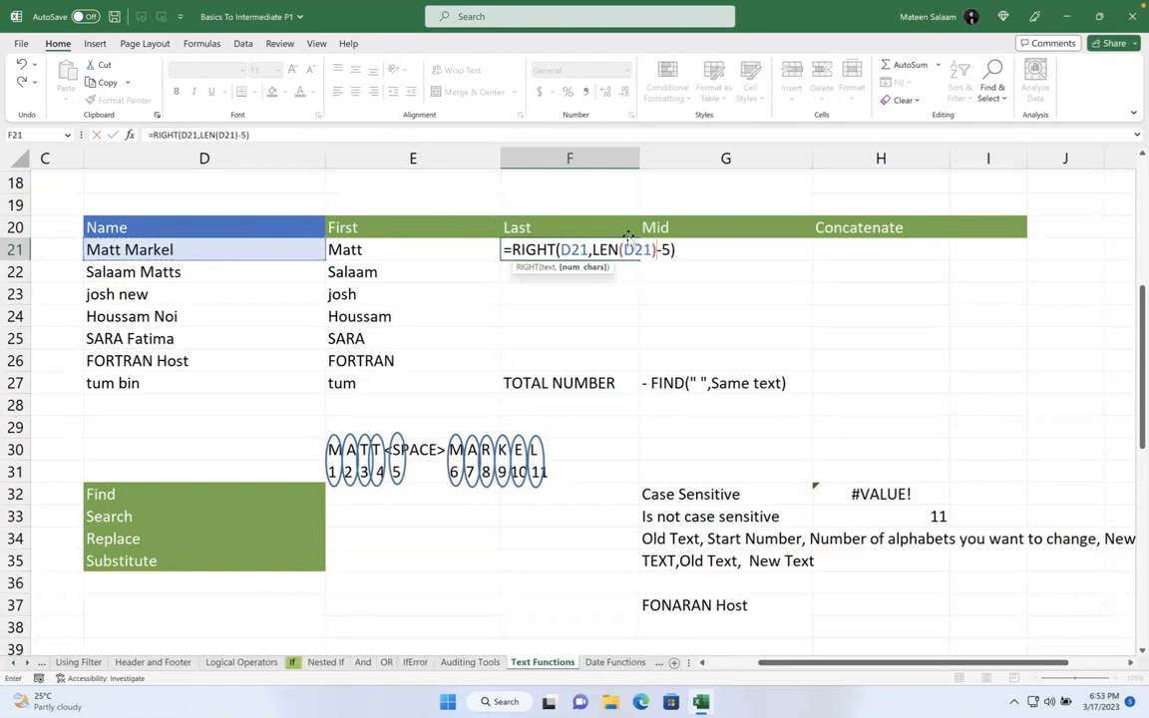
pyautogui.press('BackSpace')
pyautogui.write('FIND(')
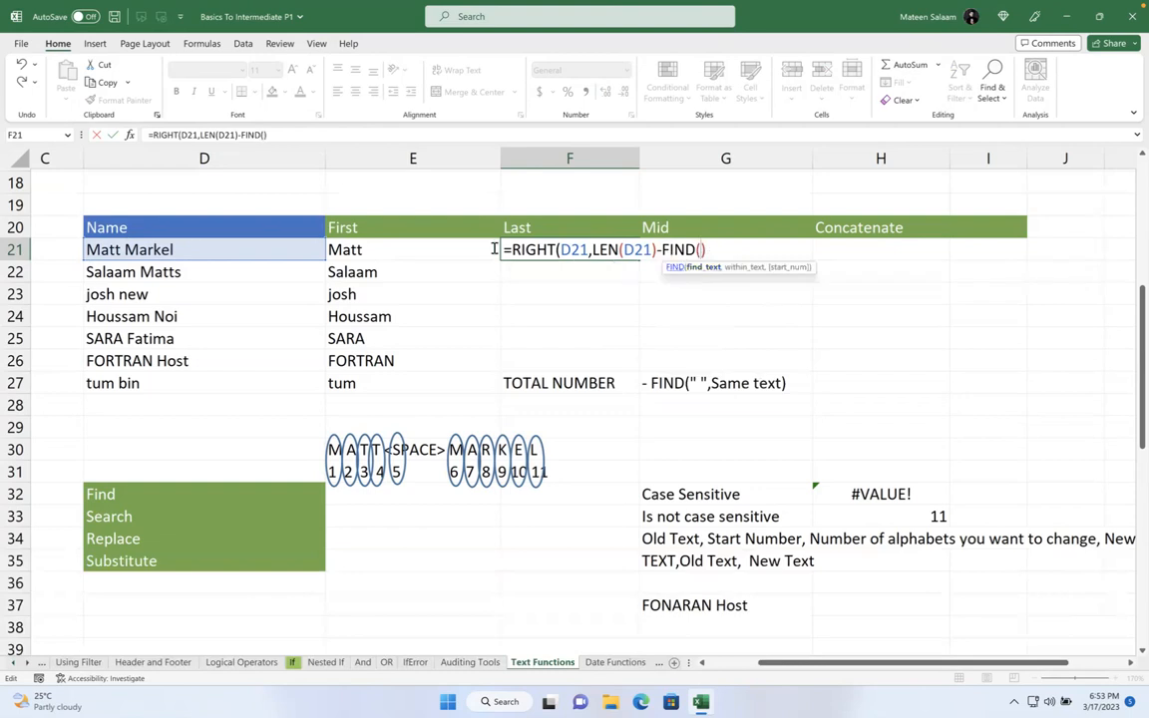
pyautogui.write('" ",')
pyautogui.click(191, 243)
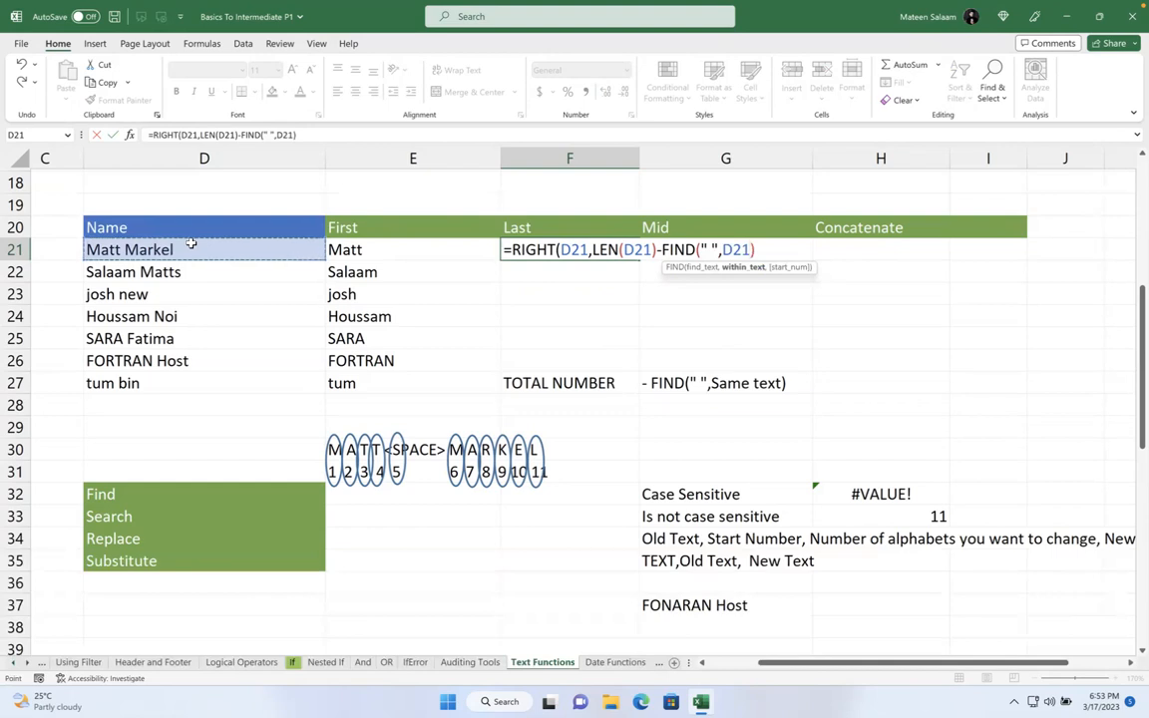
pyautogui.click(777, 249)
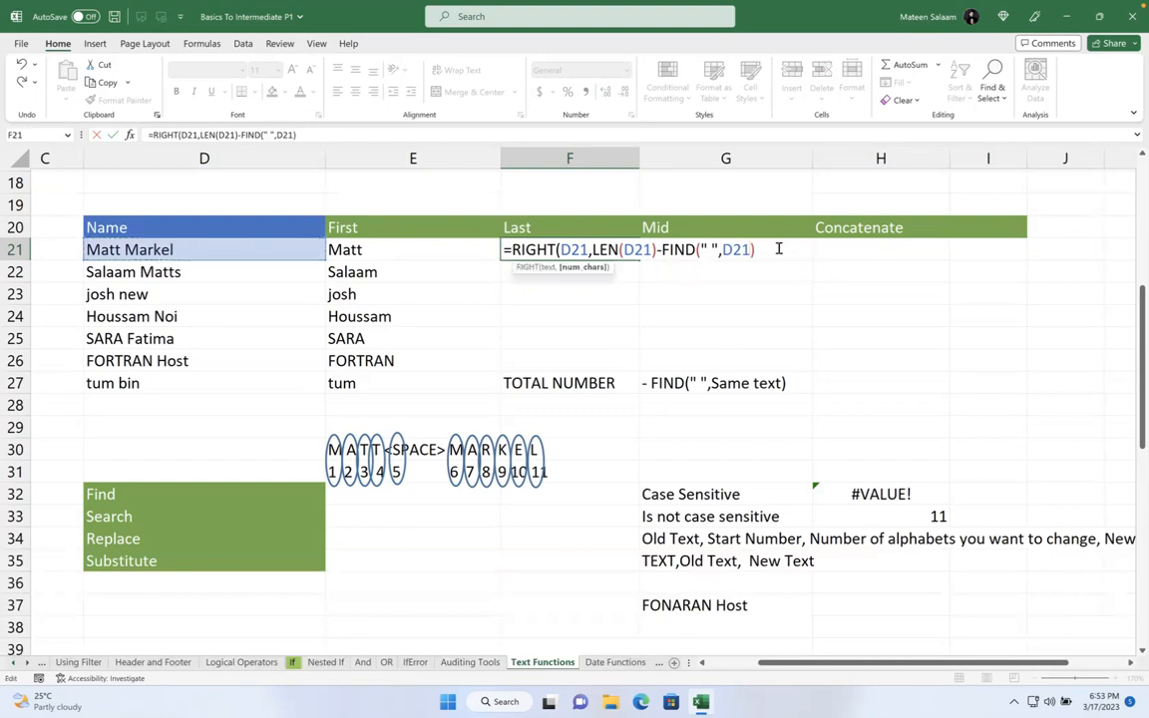
pyautogui.press('Return')
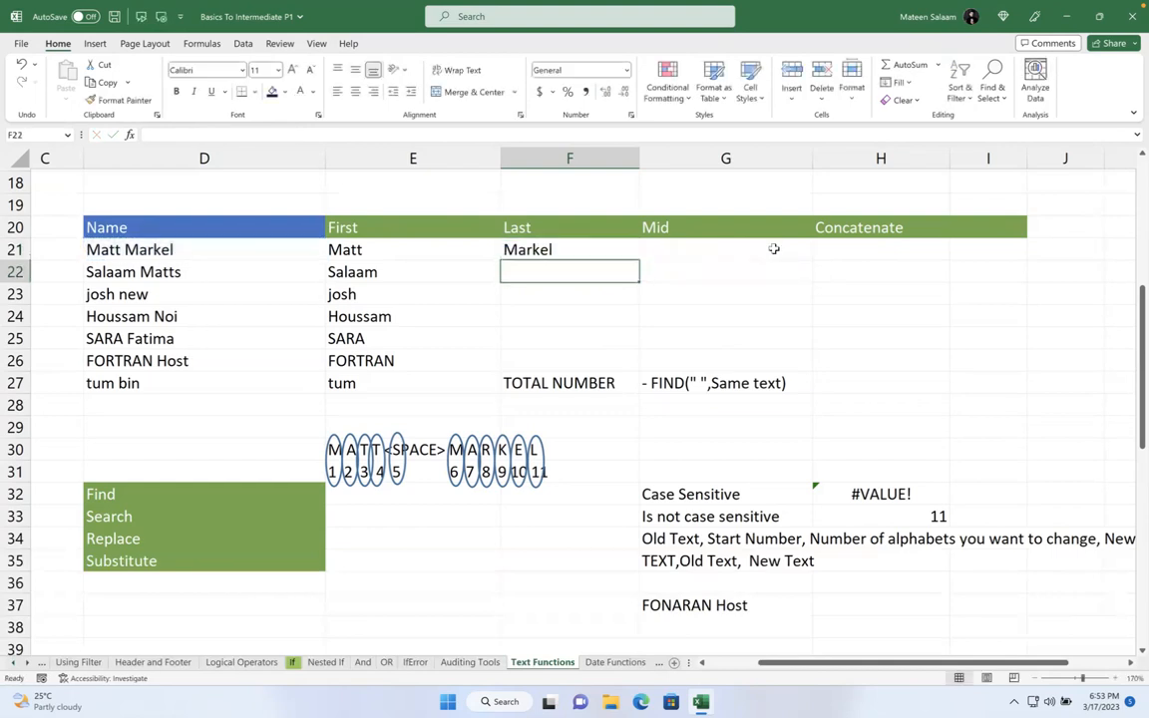
pyautogui.click(623, 249)
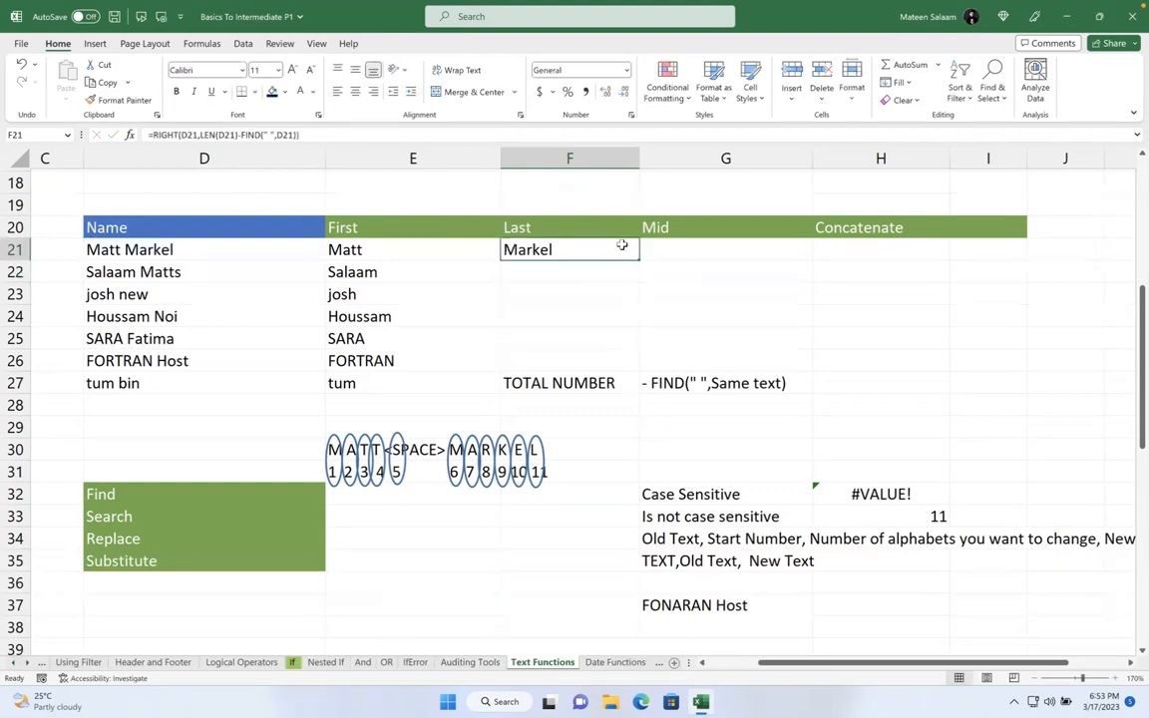
pyautogui.moveTo(638, 259); pyautogui.dragTo(638, 386)
# - Review the surnames in F21:F27 and select the leftover FIND note in G27
pyautogui.click(728, 342)
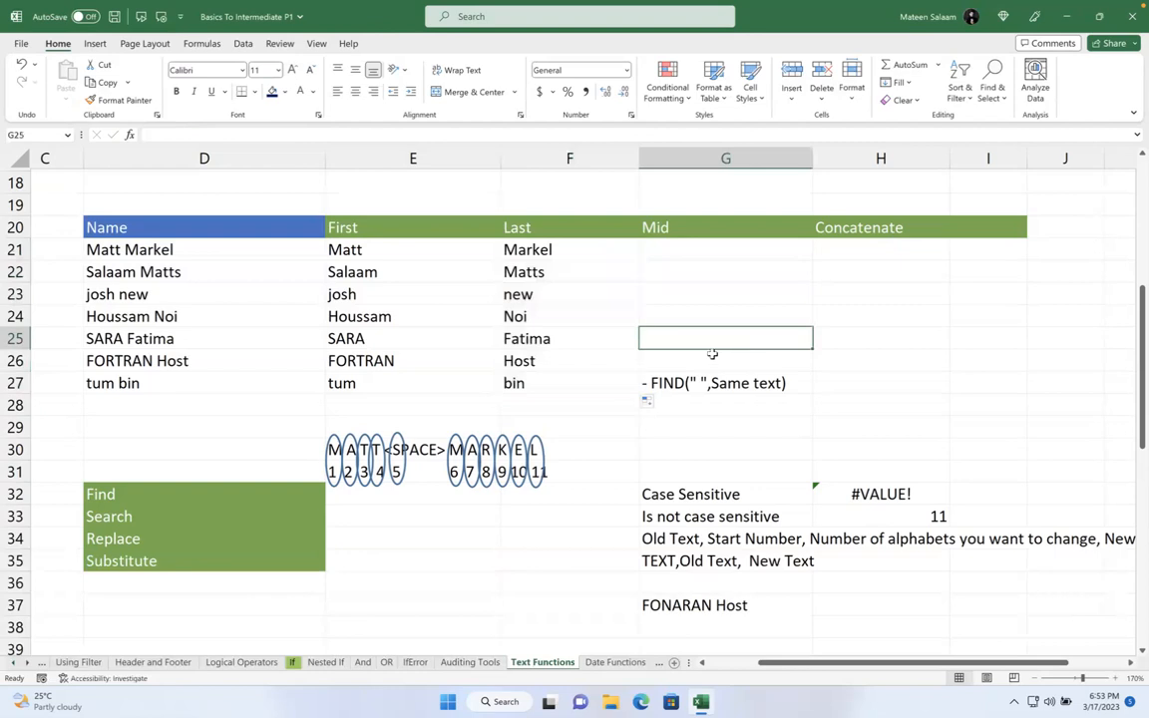
pyautogui.moveTo(713, 355); pyautogui.dragTo(752, 413)
pyautogui.click(987, 273)
pyautogui.click(763, 382)
pyautogui.click(780, 365)
pyautogui.click(754, 382)
pyautogui.click(764, 337)
# - Delete the FIND note from G27 and select H21 for the full name
pyautogui.press('Down')
pyautogui.press('Down')
pyautogui.press('Down')
pyautogui.press('super')
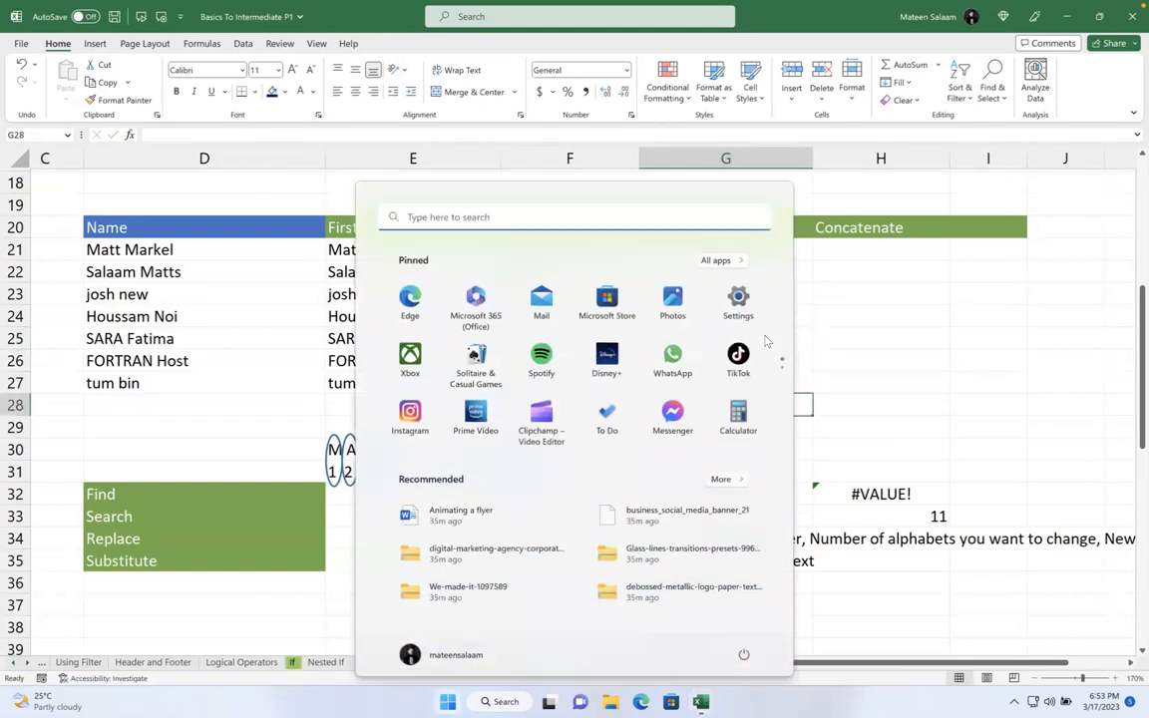
pyautogui.press('super')
pyautogui.press('Up')
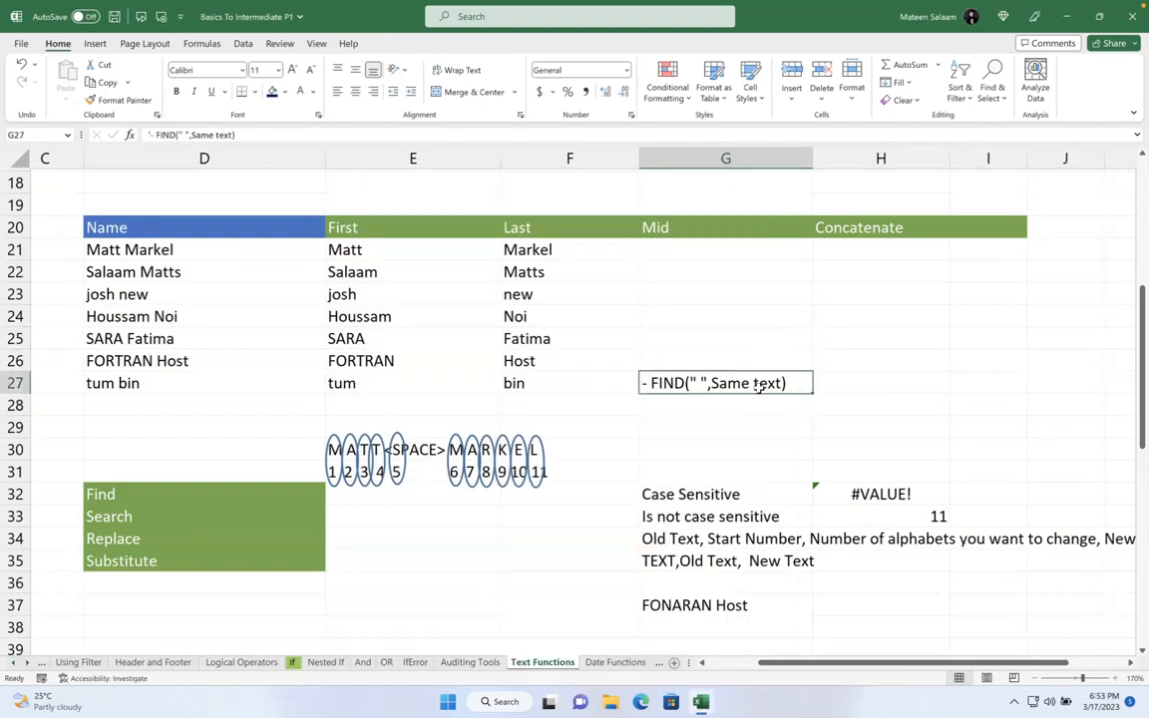
pyautogui.click(886, 357)
pyautogui.click(806, 368)
pyautogui.click(785, 385)
pyautogui.press('BackSpace')
pyautogui.click(909, 311)
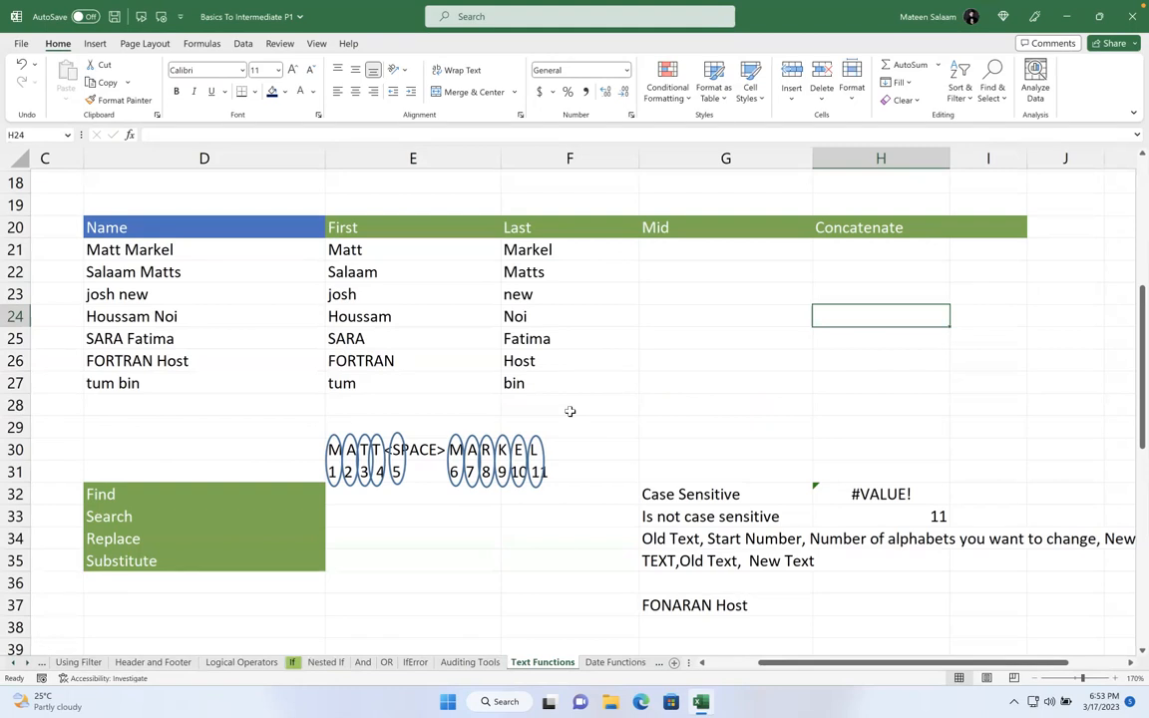
pyautogui.click(837, 249)
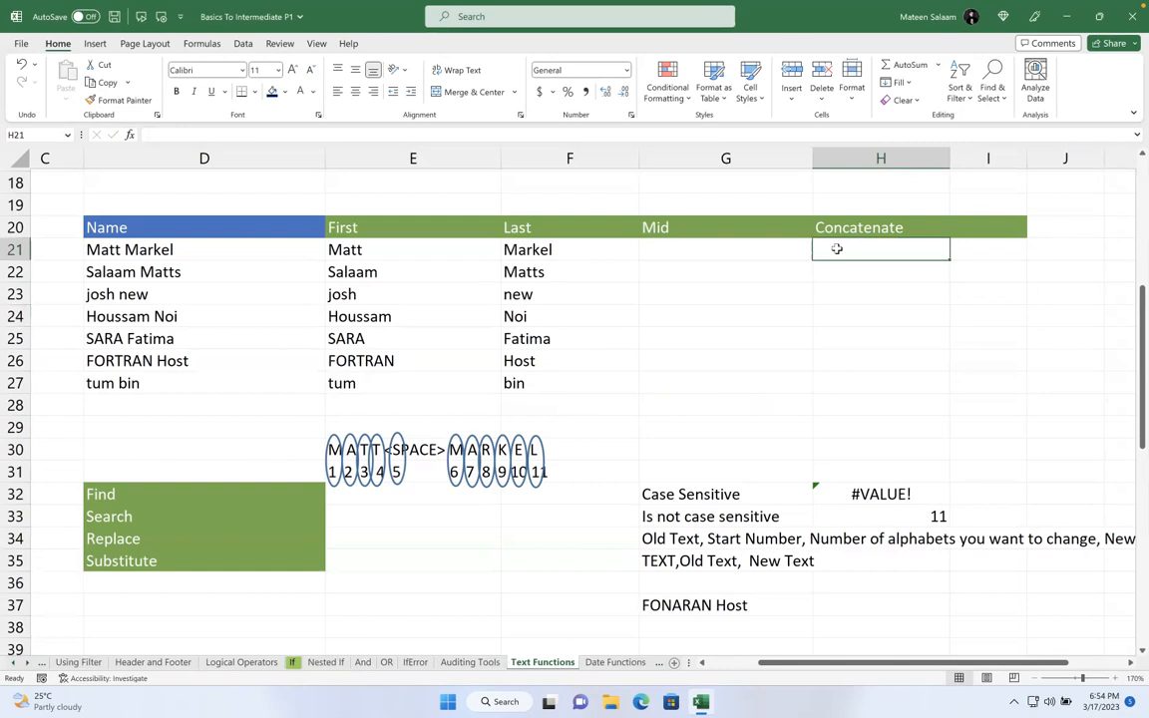
# - Enter =CONCAT(E21," ",F21) in H21 and fill it down through H27
pyautogui.write('=')
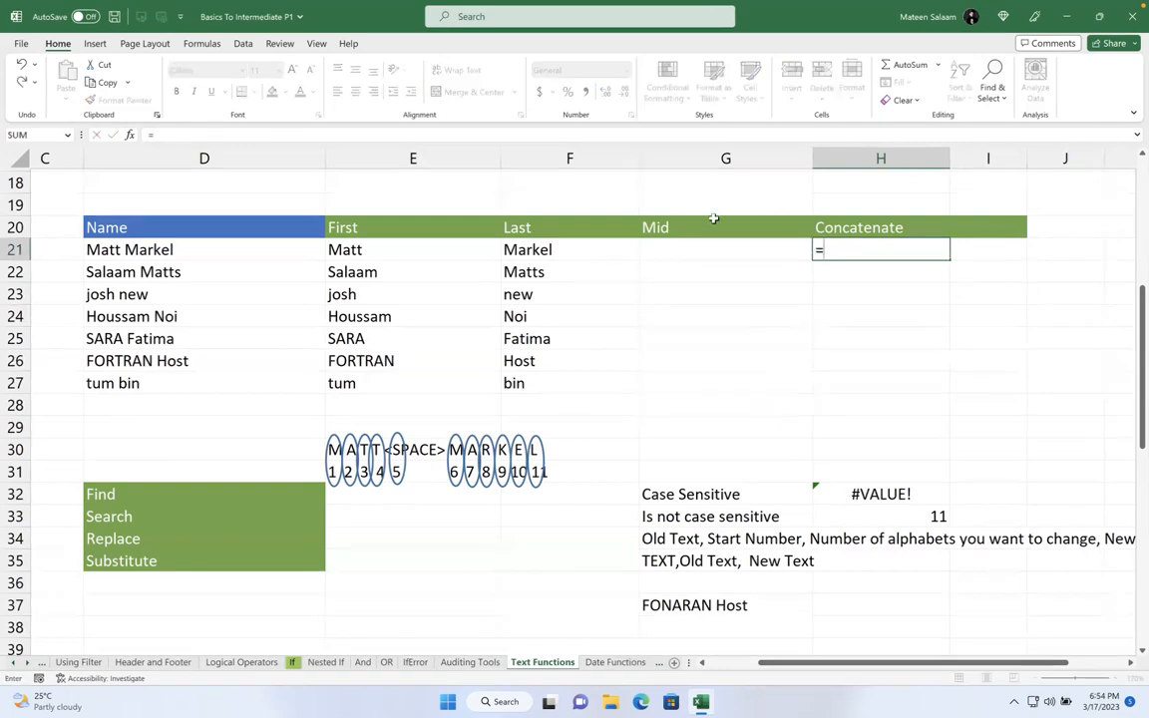
pyautogui.click(377, 249)
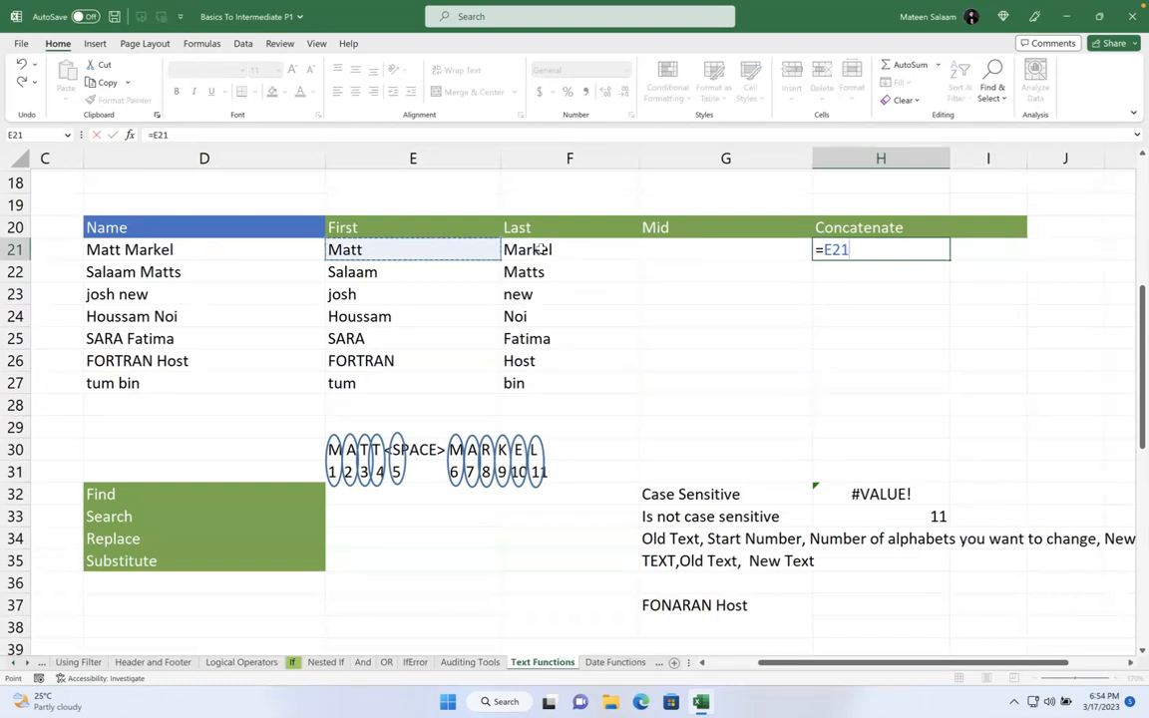
pyautogui.write('," ",')
pyautogui.click(415, 245)
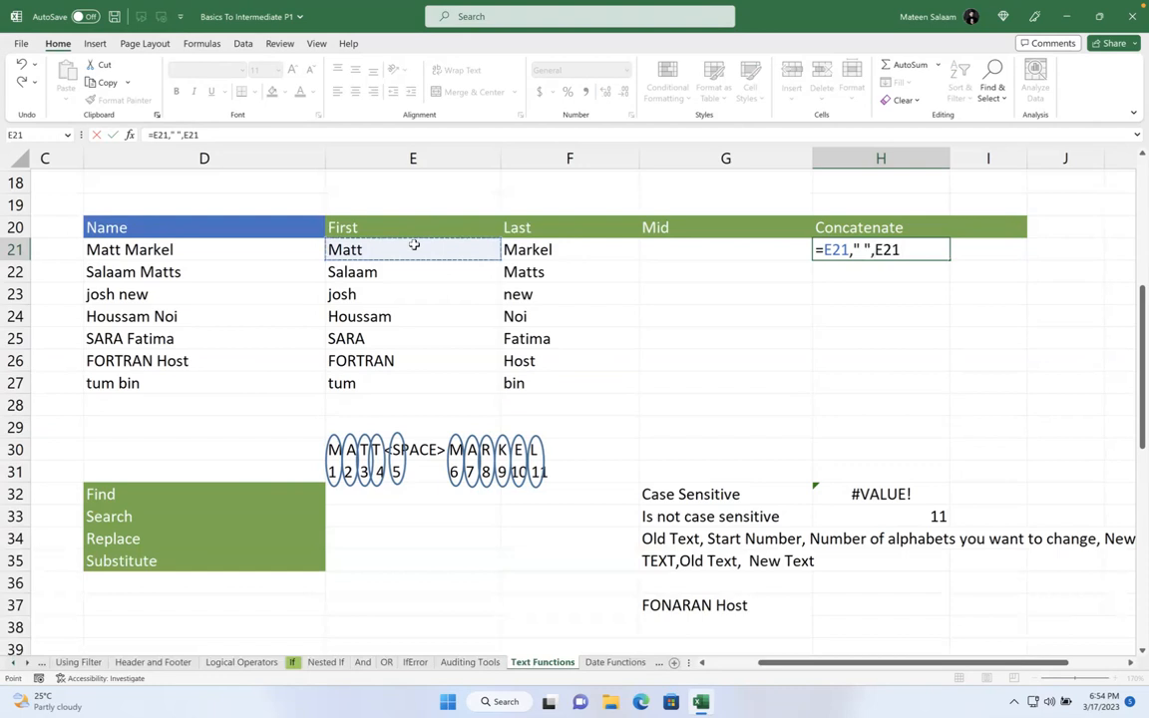
pyautogui.click(543, 252)
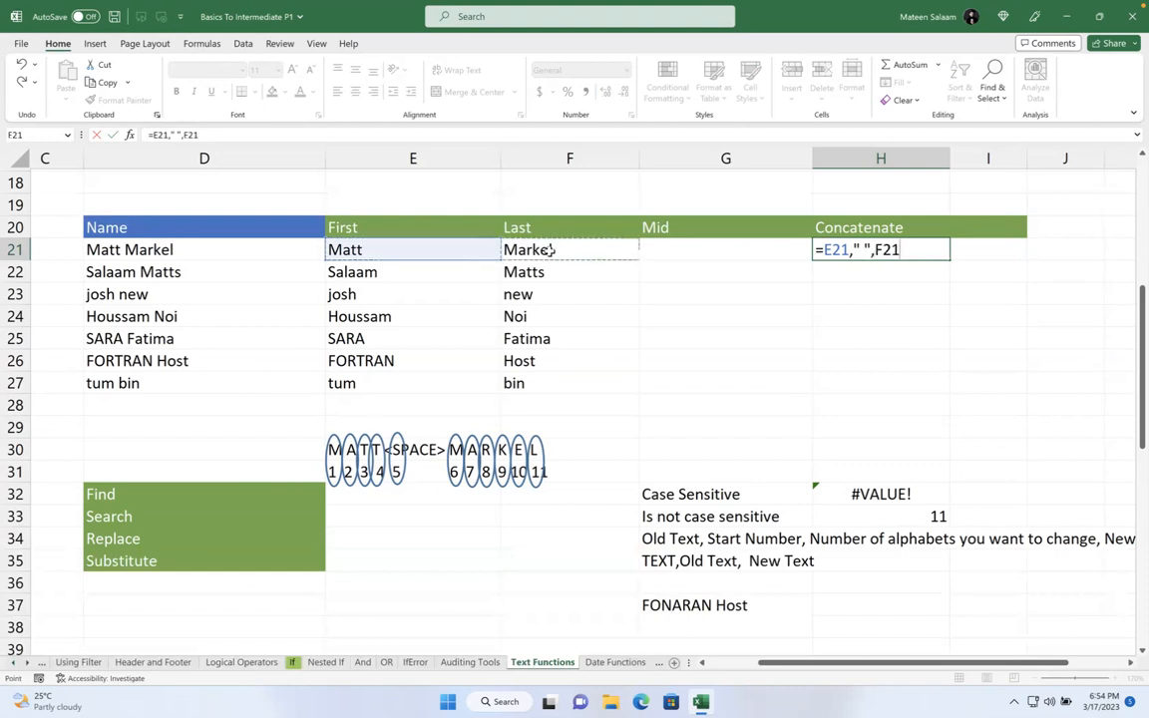
pyautogui.click(848, 251)
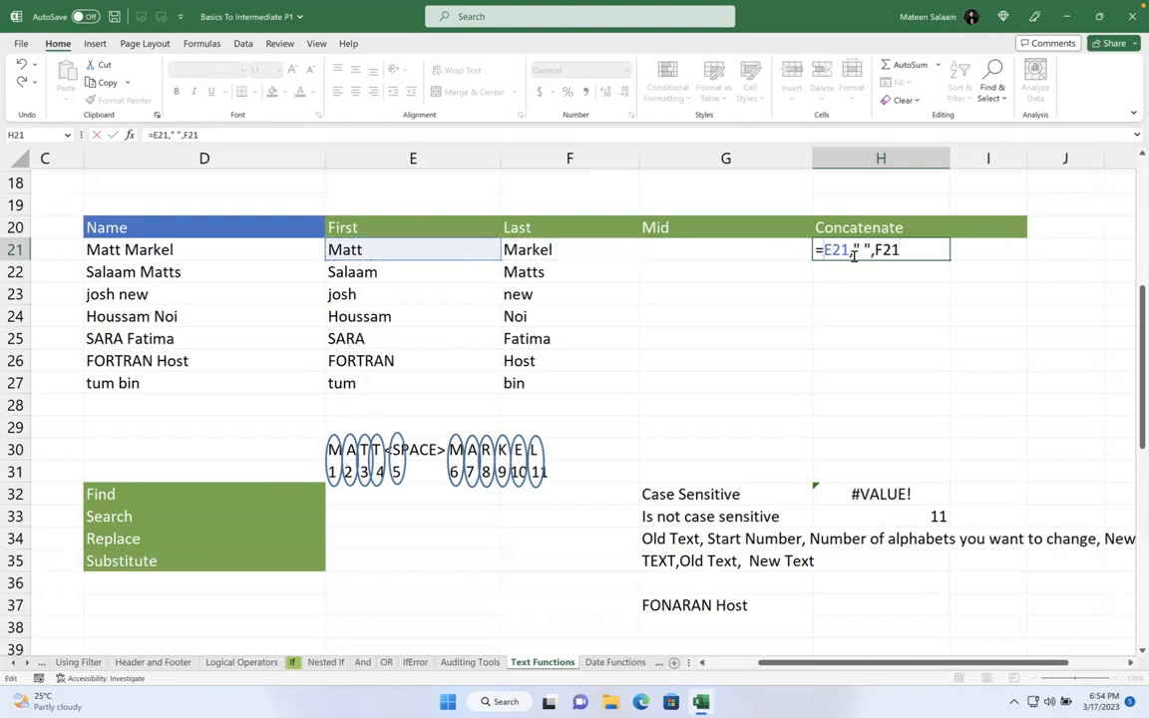
pyautogui.write('CONCAT(')
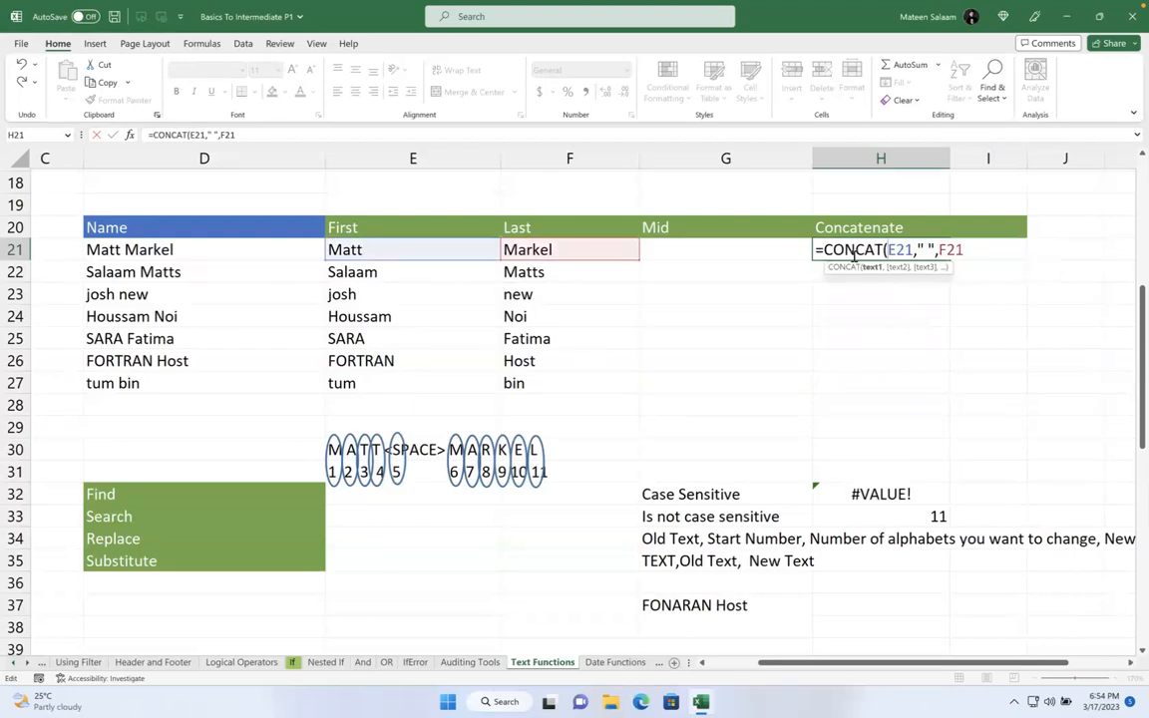
pyautogui.click(970, 250)
pyautogui.press('Return')
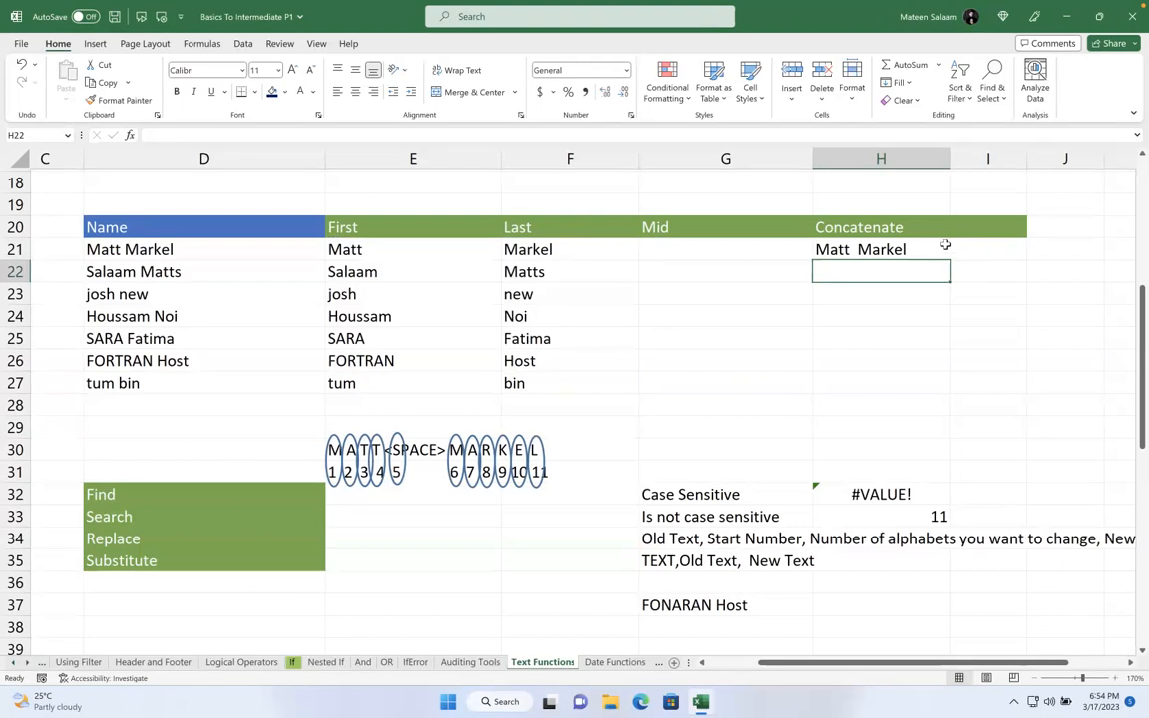
pyautogui.click(946, 249)
pyautogui.moveTo(950, 260); pyautogui.dragTo(956, 399)
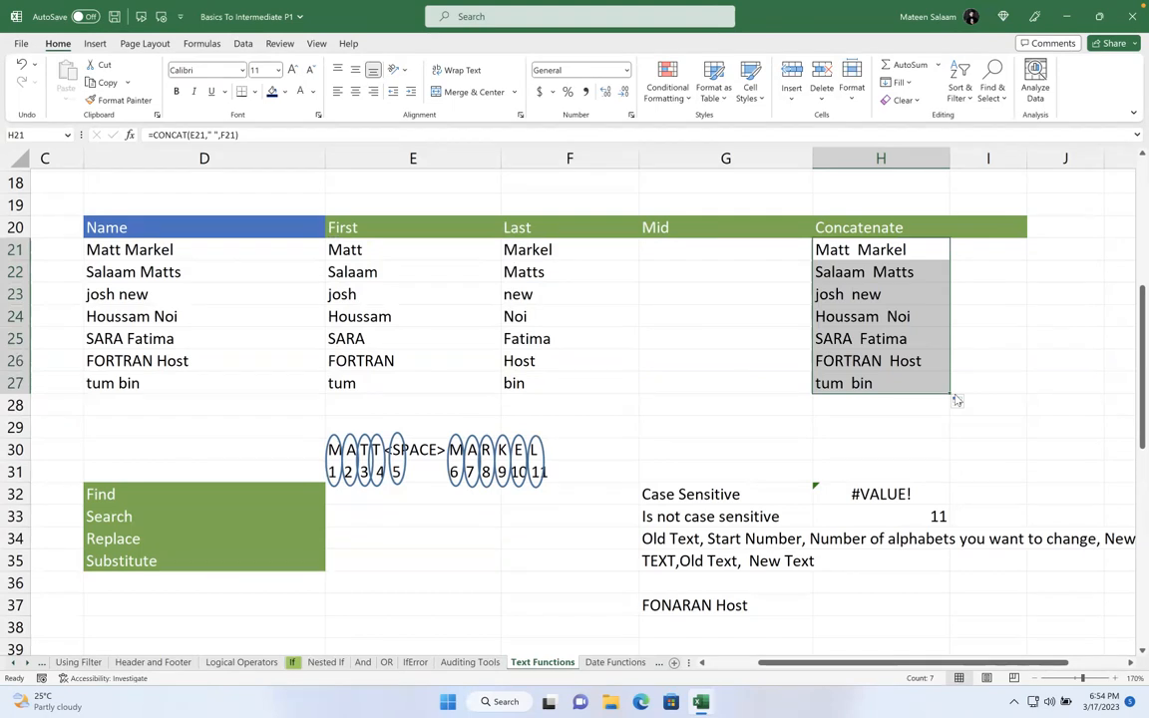
# - Change E21 to =LEFT(D21,FIND(" ",D21)-1) and fill it down to E27
pyautogui.click(401, 252)
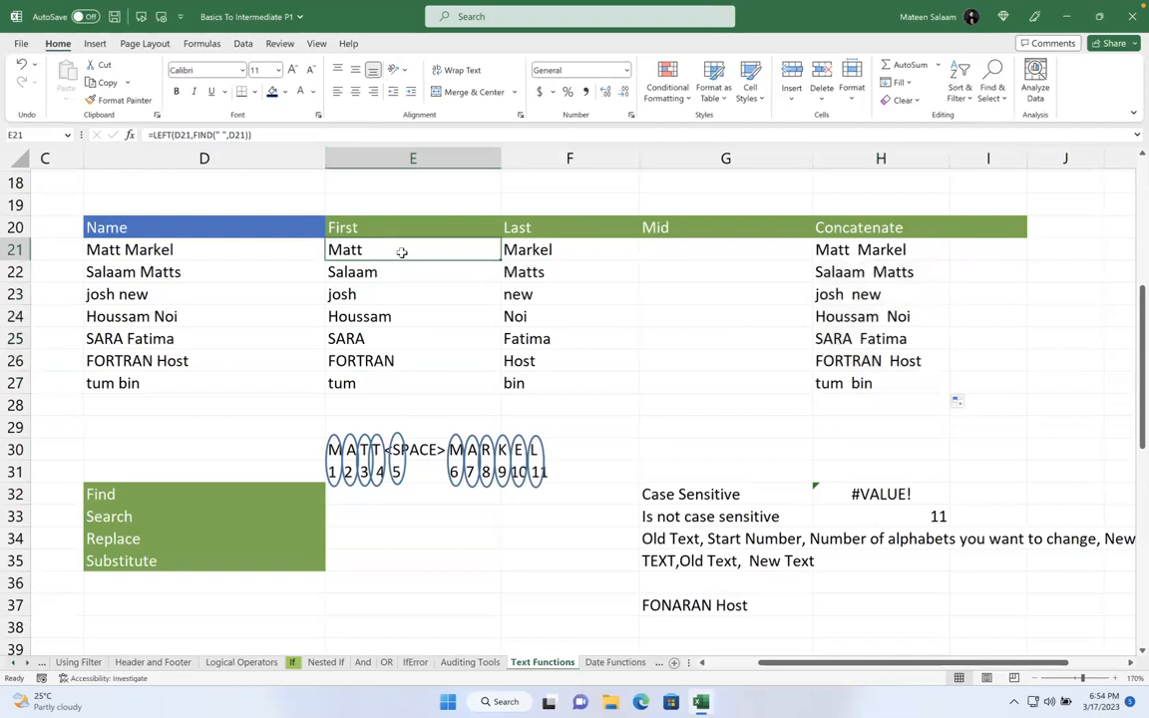
pyautogui.doubleClick(401, 252)
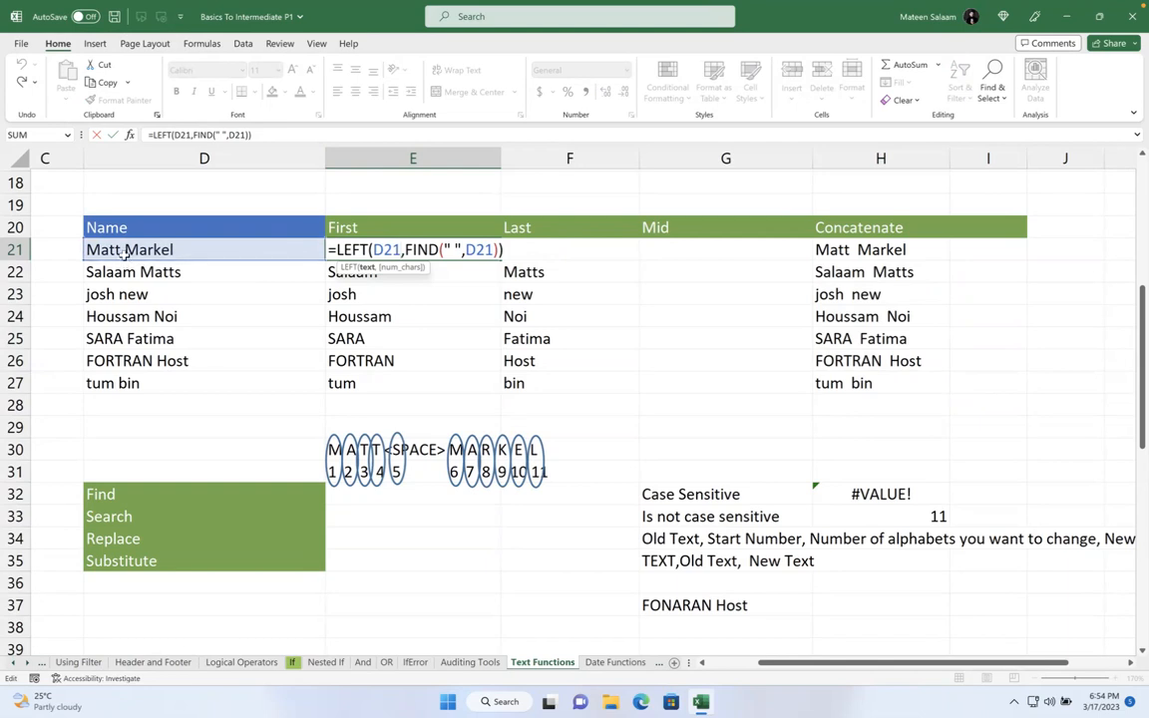
pyautogui.click(500, 250)
pyautogui.press('Return')
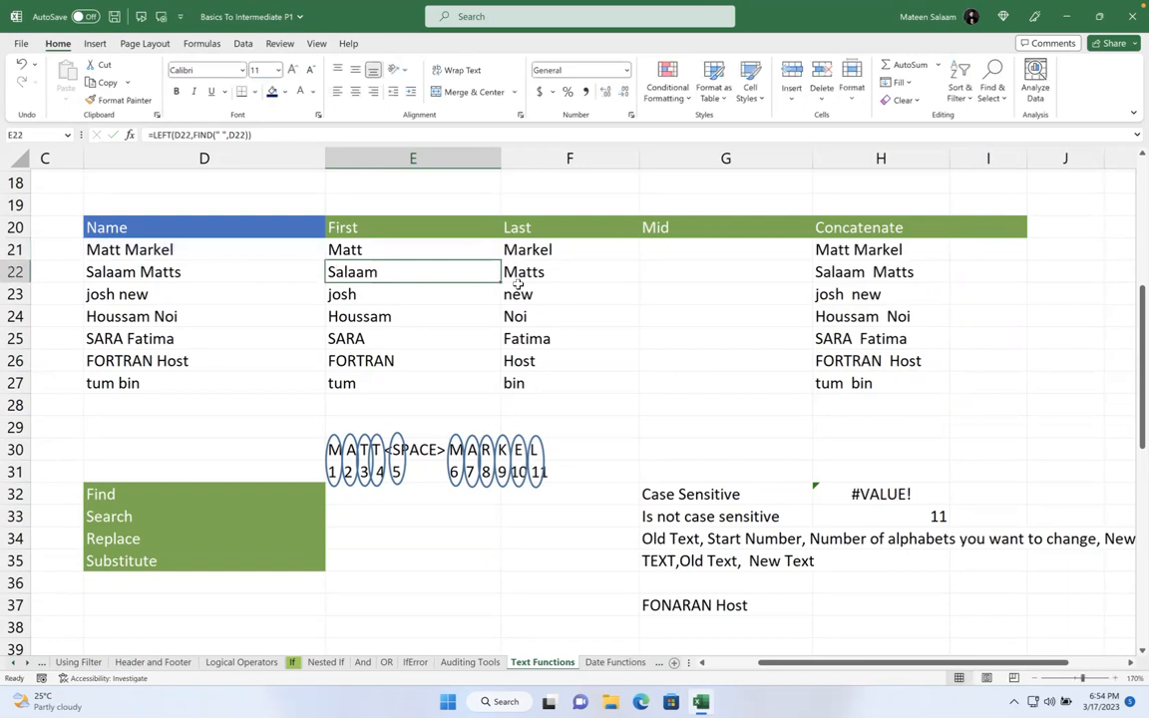
pyautogui.click(435, 247)
pyautogui.moveTo(500, 260); pyautogui.dragTo(505, 389)
# - Check the joined name in H21 and review the FIND arguments in E21 unchanged
pyautogui.click(858, 251)
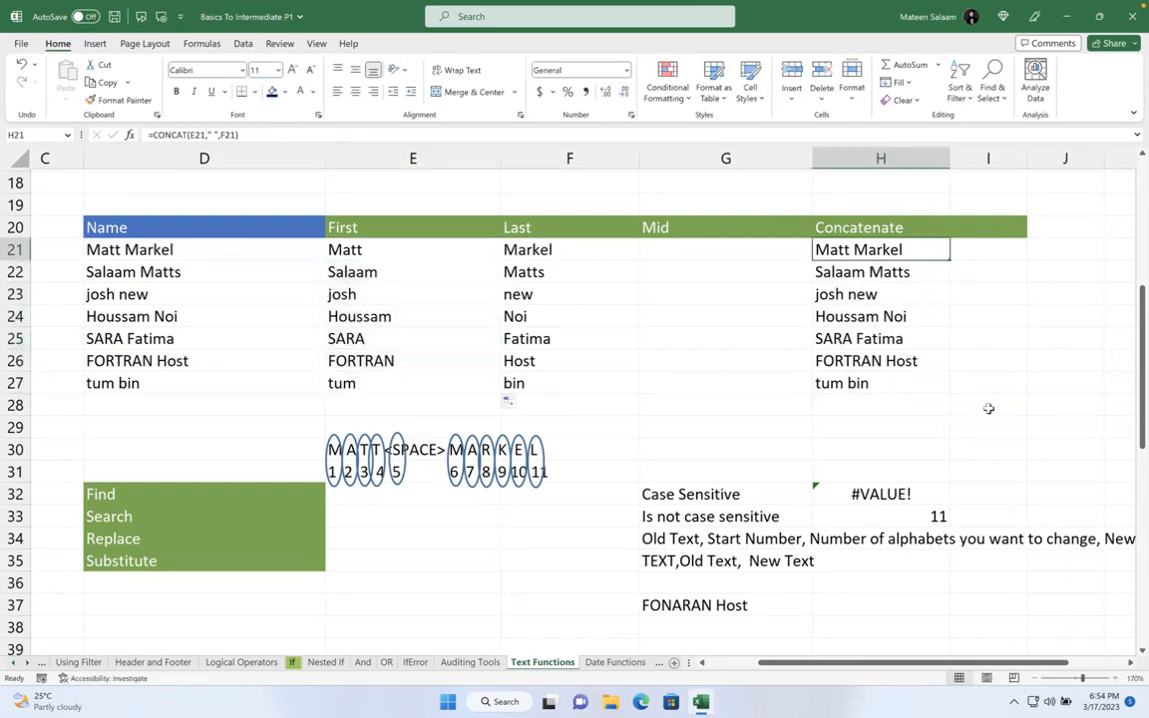
pyautogui.doubleClick(454, 251)
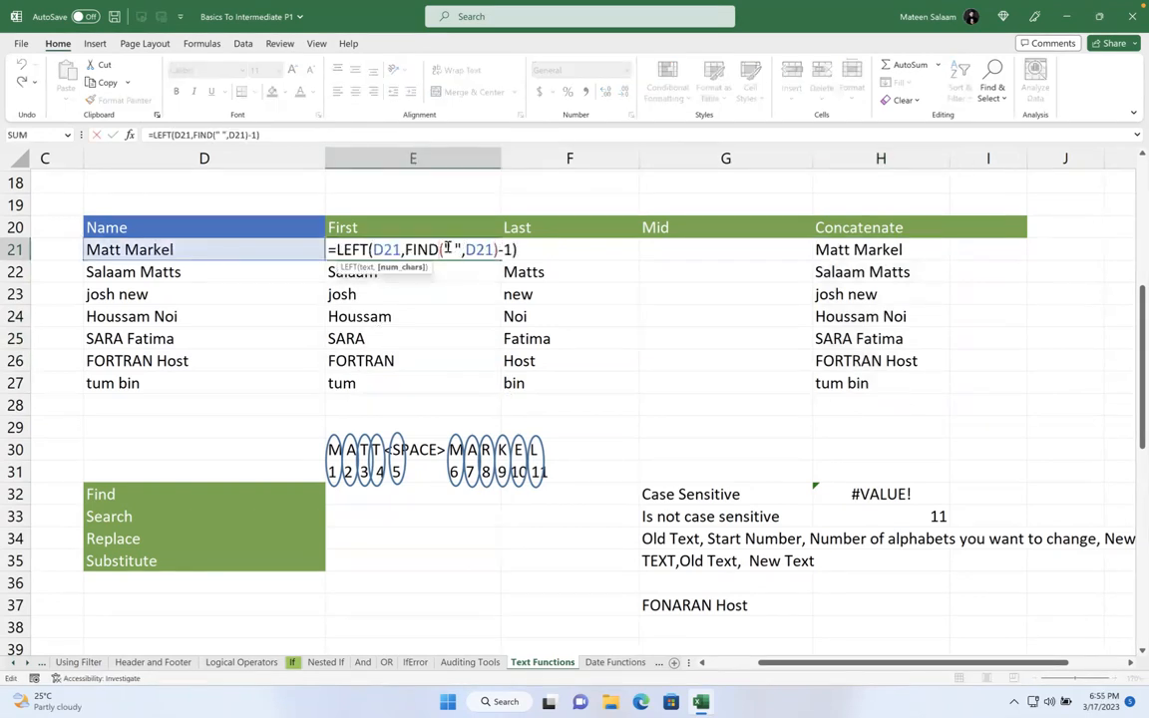
pyautogui.moveTo(443, 251); pyautogui.dragTo(488, 251)
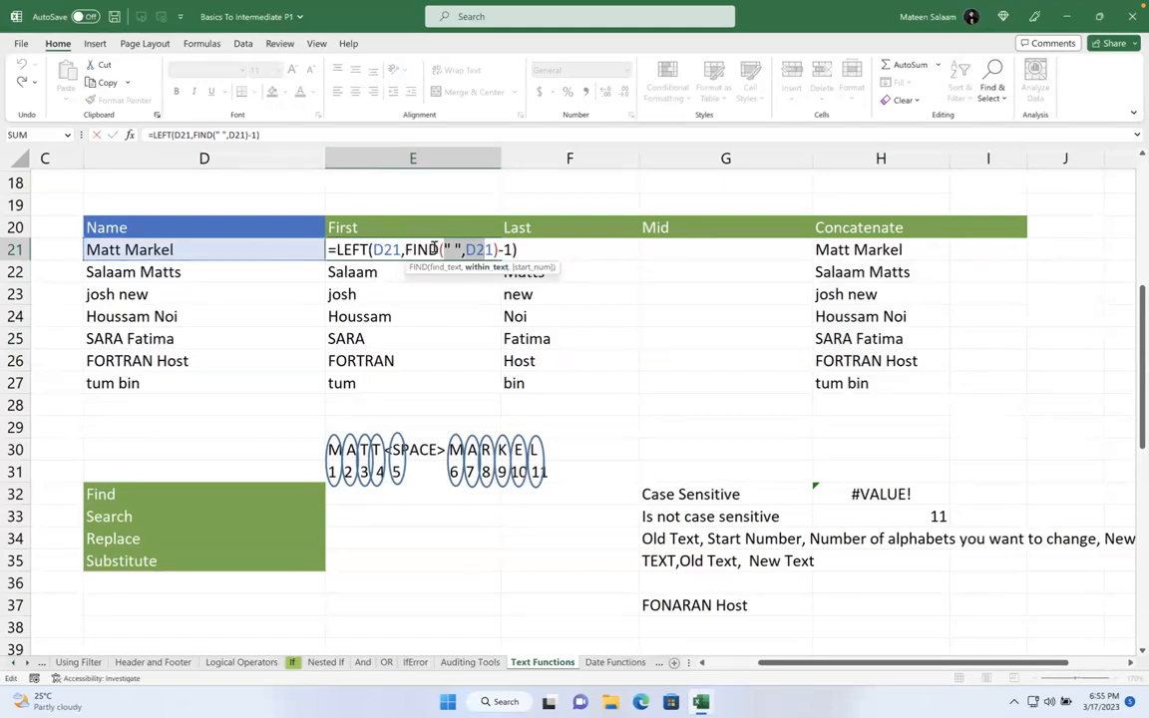
pyautogui.hotkey('ctrl', 'Return')
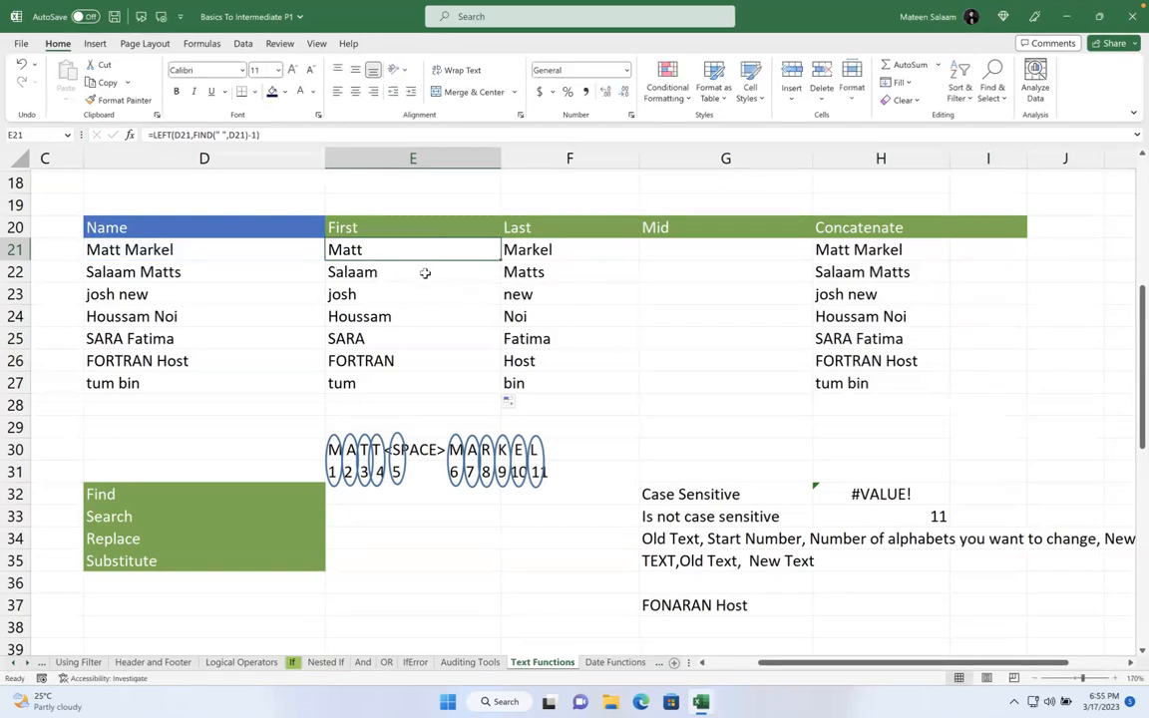
pyautogui.scroll(-2, 666, 339)
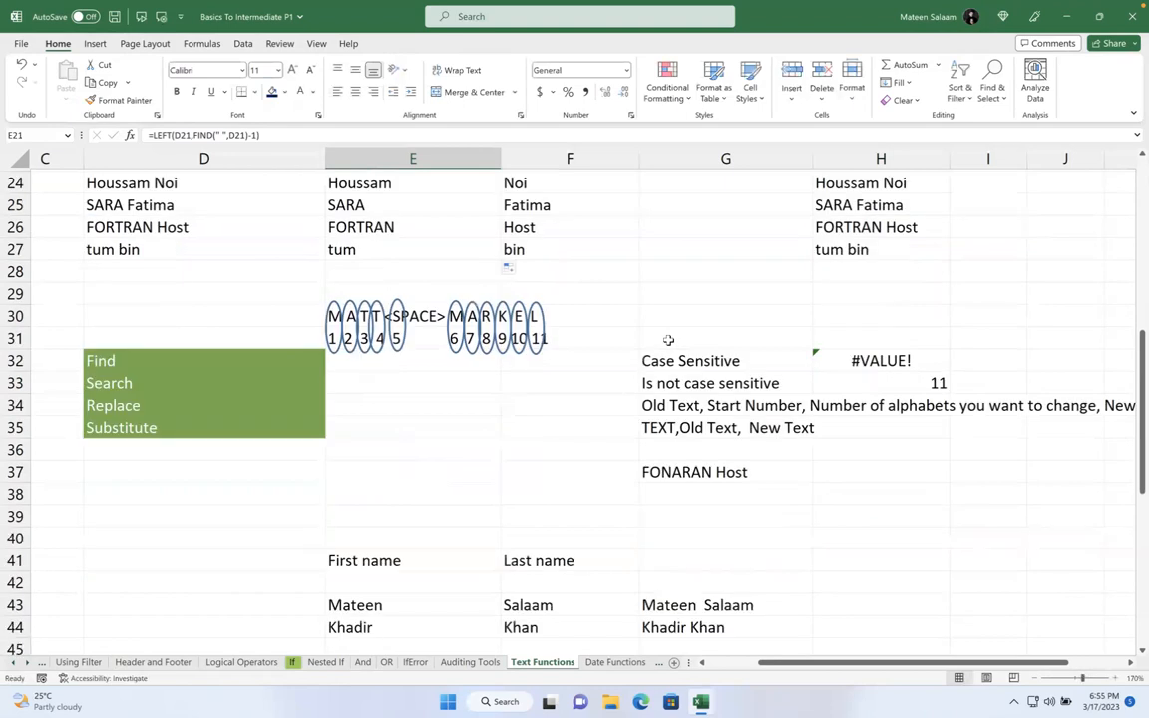
pyautogui.scroll(7, 639, 344)
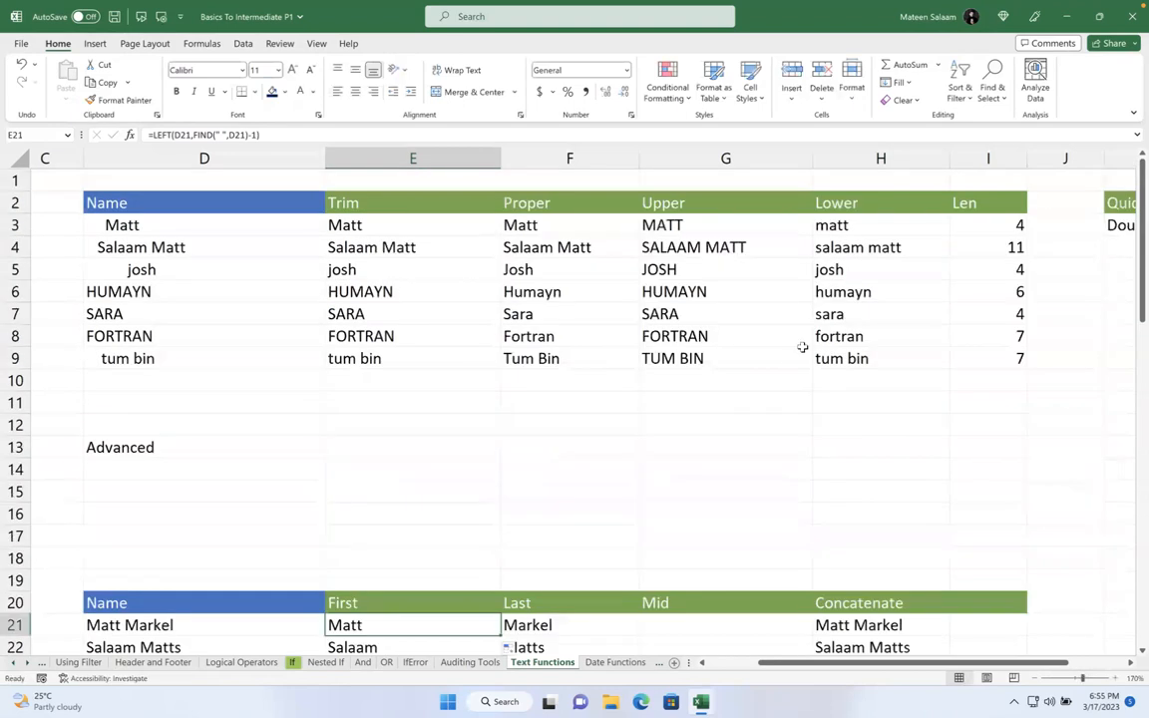
pyautogui.scroll(-11, 728, 355)
pyautogui.scroll(-2, 605, 380)
pyautogui.scroll(13, 592, 362)
pyautogui.scroll(-10, 464, 467)
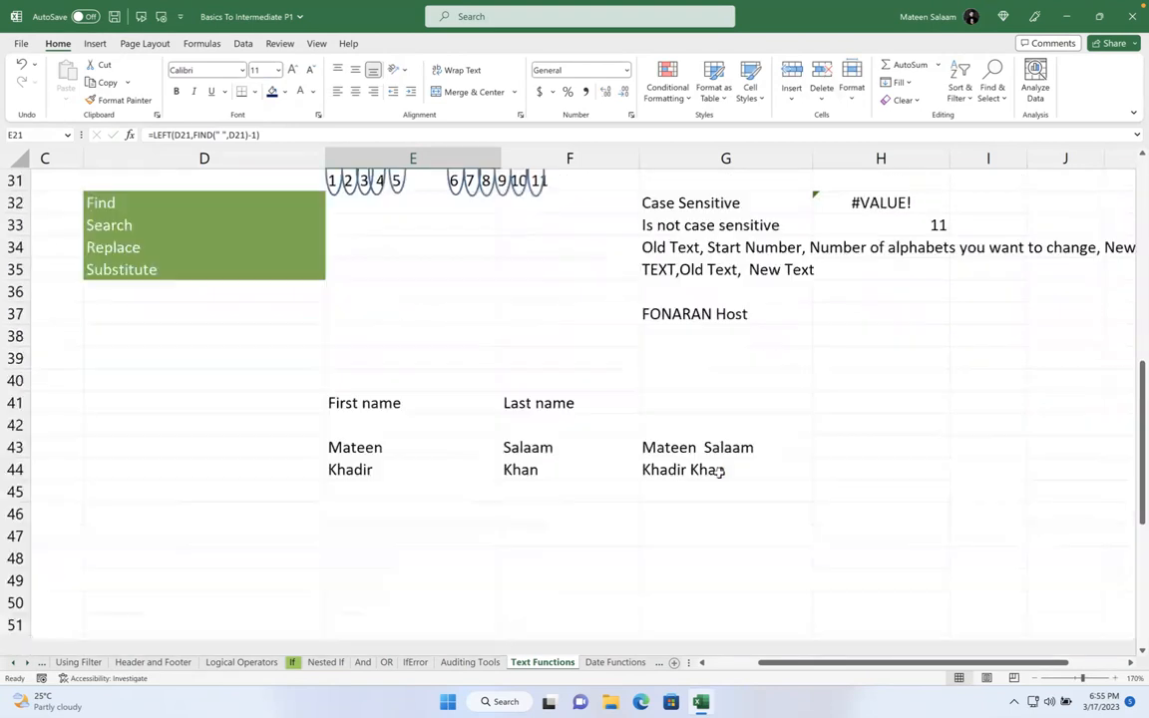
pyautogui.scroll(3, 718, 470)
pyautogui.click(220, 423)
pyautogui.press('Down')
pyautogui.press('Down')
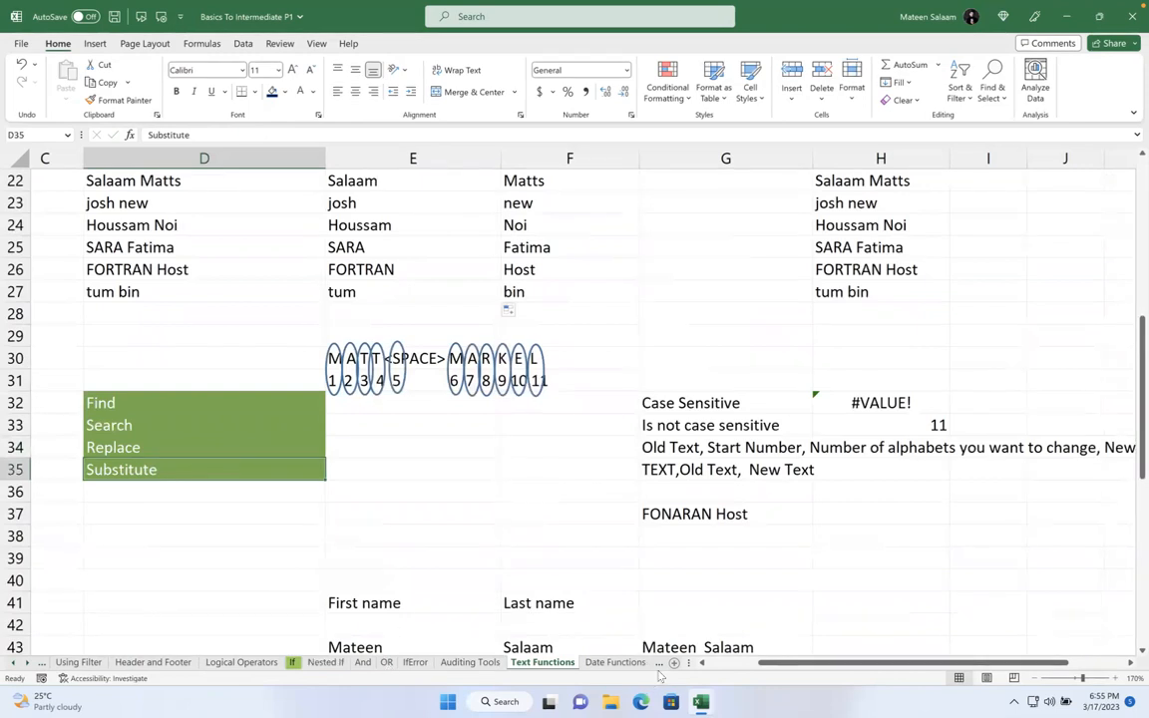
# - Switch to the Date Functions sheet and select column F
pyautogui.click(615, 663)
pyautogui.click(594, 506)
pyautogui.scroll(2, 595, 498)
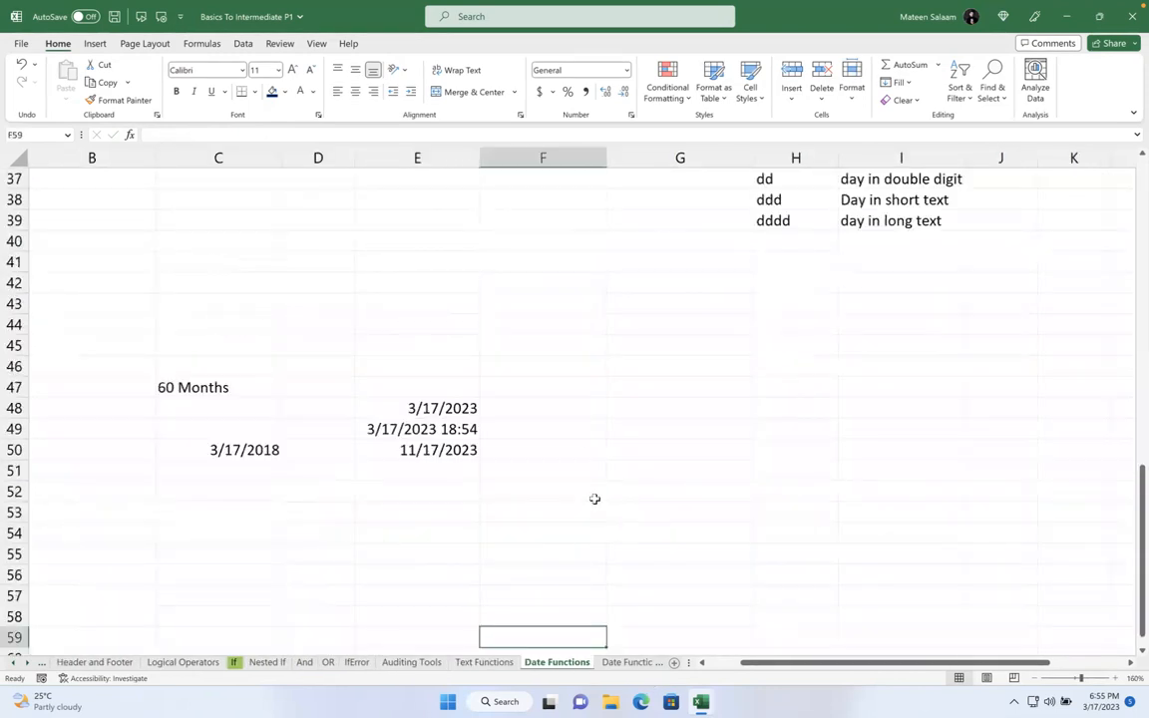
pyautogui.scroll(3, 590, 495)
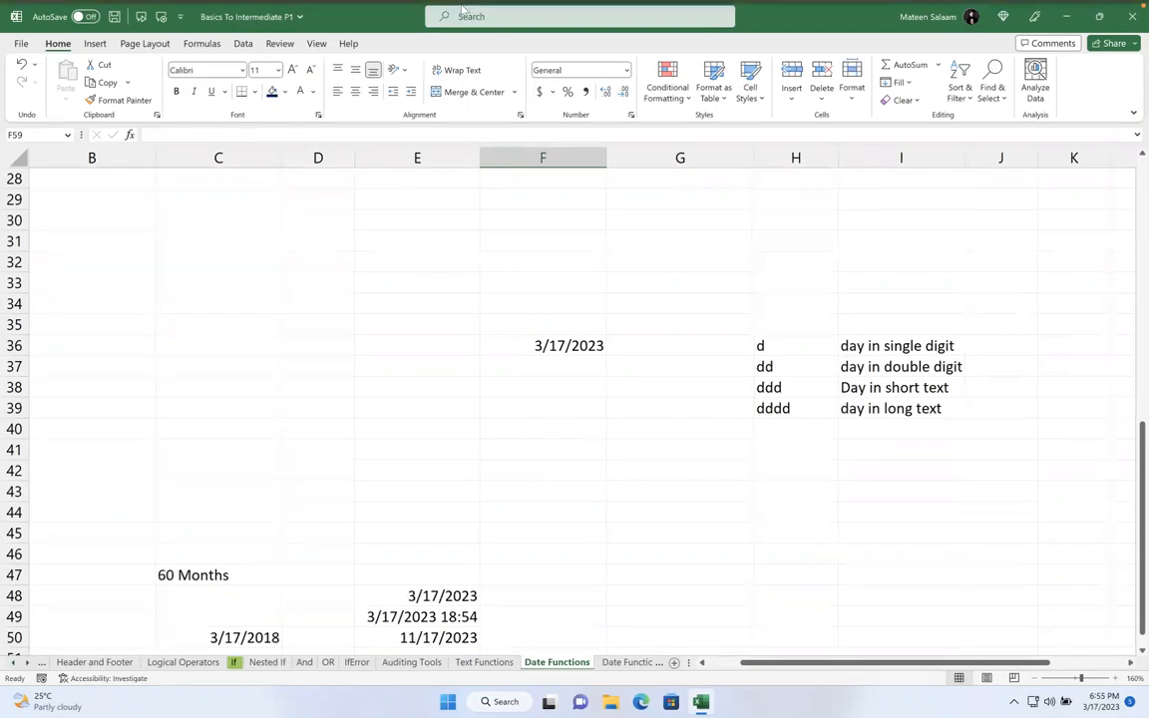
pyautogui.moveTo(419, 6)
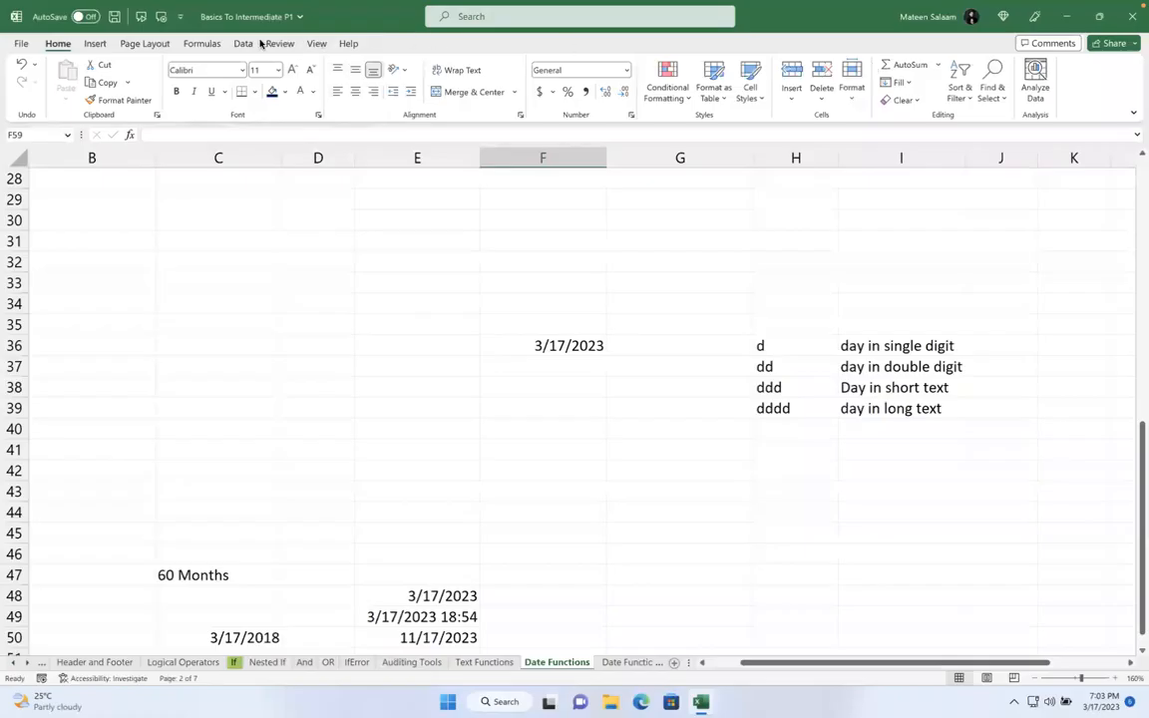
pyautogui.click(542, 157)
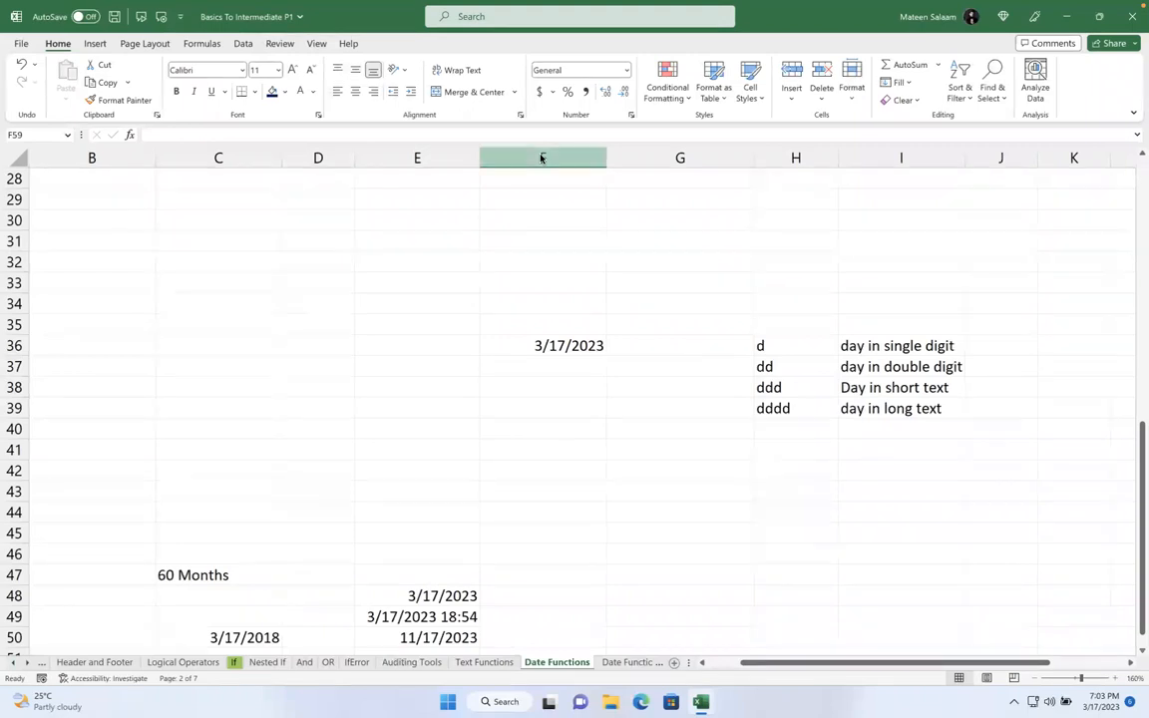
# - Scroll the sheet tab bar through later sheets and back to Text Functions
pyautogui.click(29, 662)
pyautogui.click(29, 663)
pyautogui.click(29, 662)
pyautogui.click(29, 662)
pyautogui.click(29, 662)
pyautogui.click(29, 663)
pyautogui.click(29, 662)
pyautogui.click(29, 662)
pyautogui.click(29, 662)
pyautogui.click(29, 662)
pyautogui.click(16, 662)
pyautogui.click(15, 662)
pyautogui.click(16, 662)
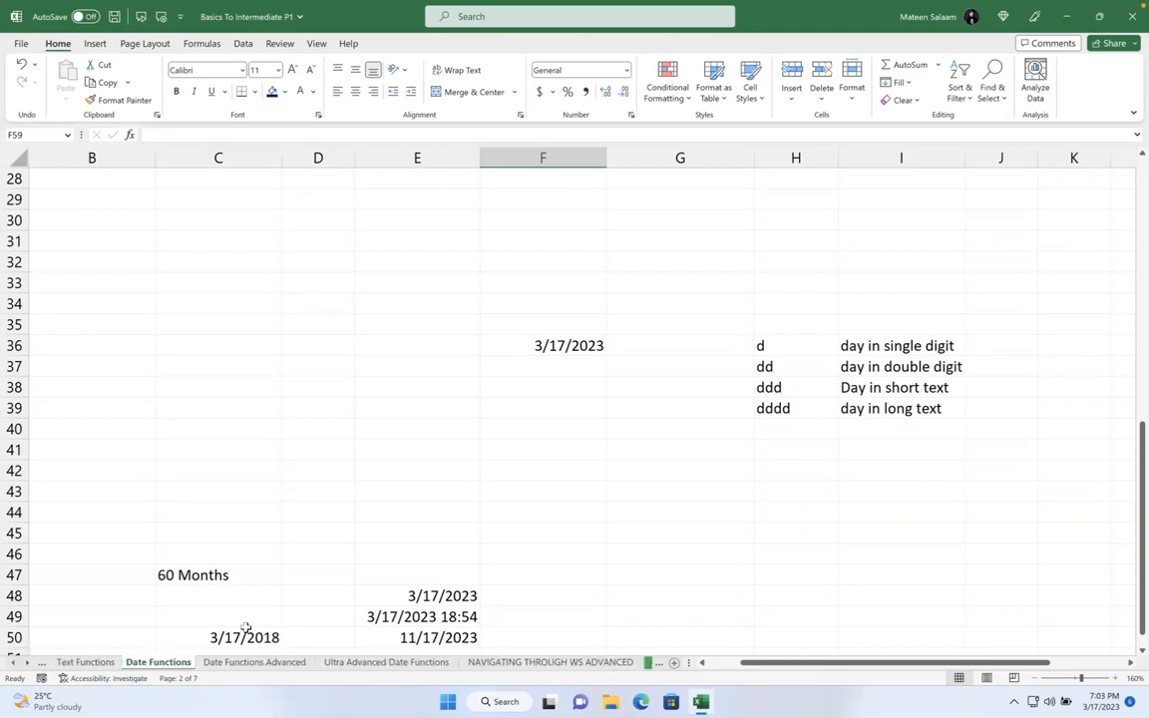
# - Select the empty cell C71 for a new formula
pyautogui.click(245, 489)
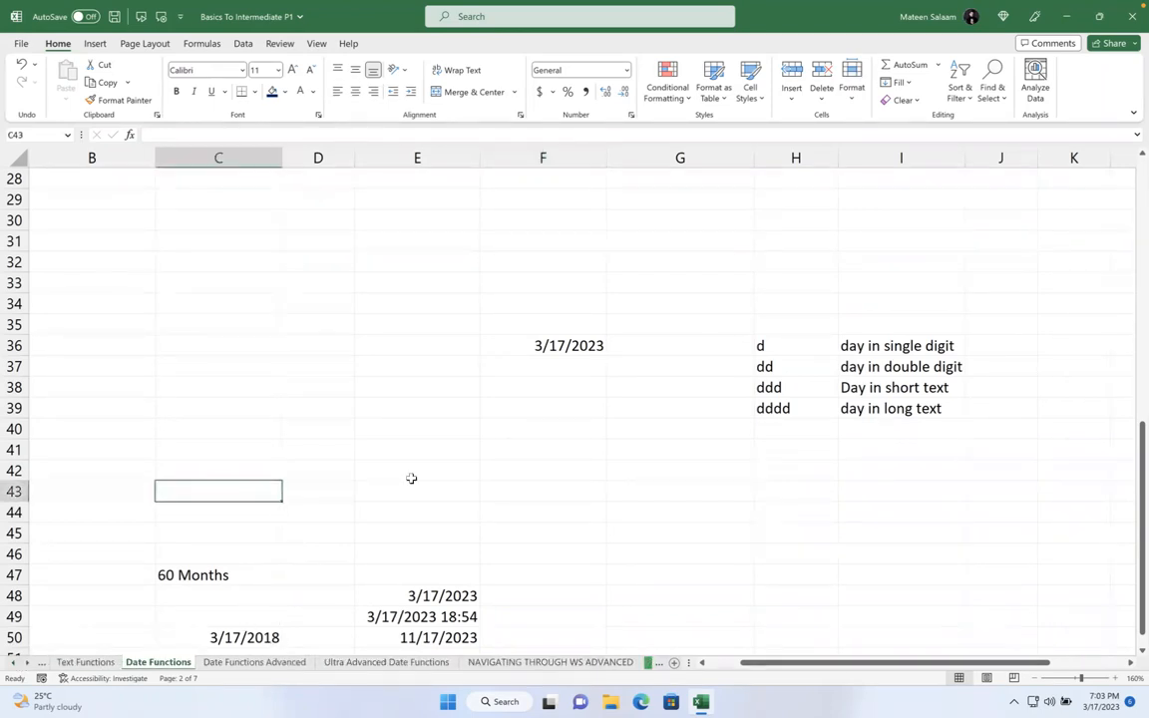
pyautogui.scroll(-11, 410, 476)
pyautogui.hscroll(-1, 411, 477)
pyautogui.click(348, 372)
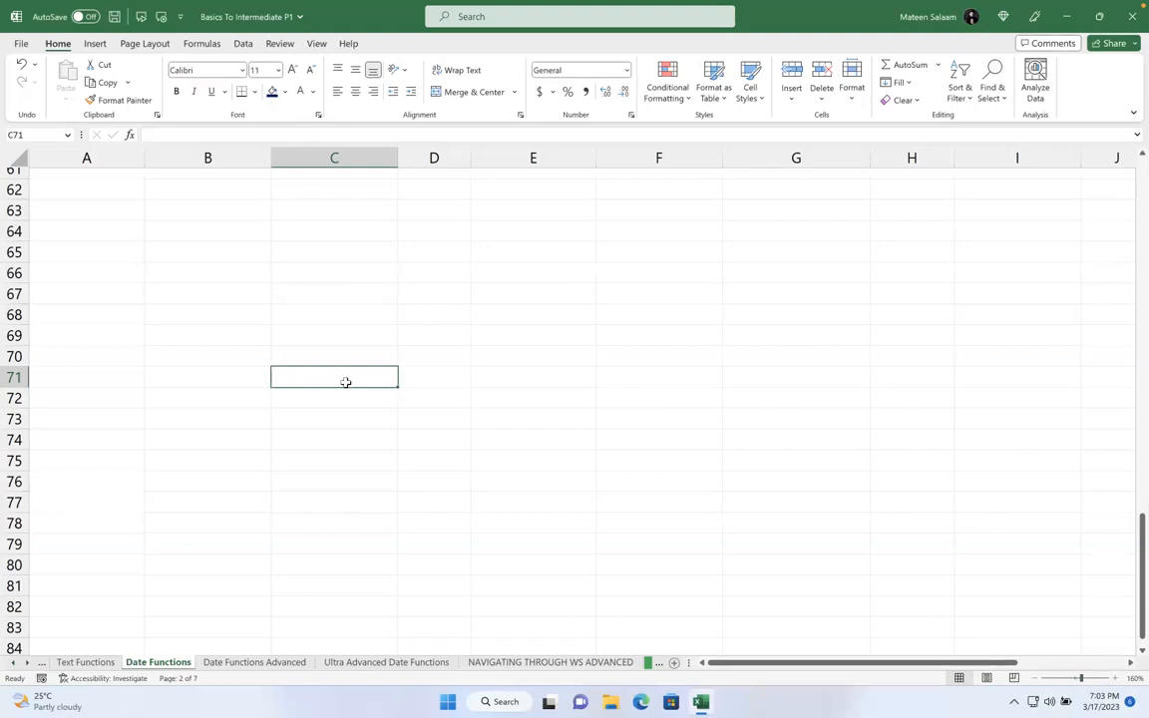
# - Abandon a mistyped TODAY entry, leaving C70 empty and returning to C71
pyautogui.write('=TO')
pyautogui.press('BackSpace')
pyautogui.write('AY')
pyautogui.hotkey('shift', 'Return')
pyautogui.write('(')
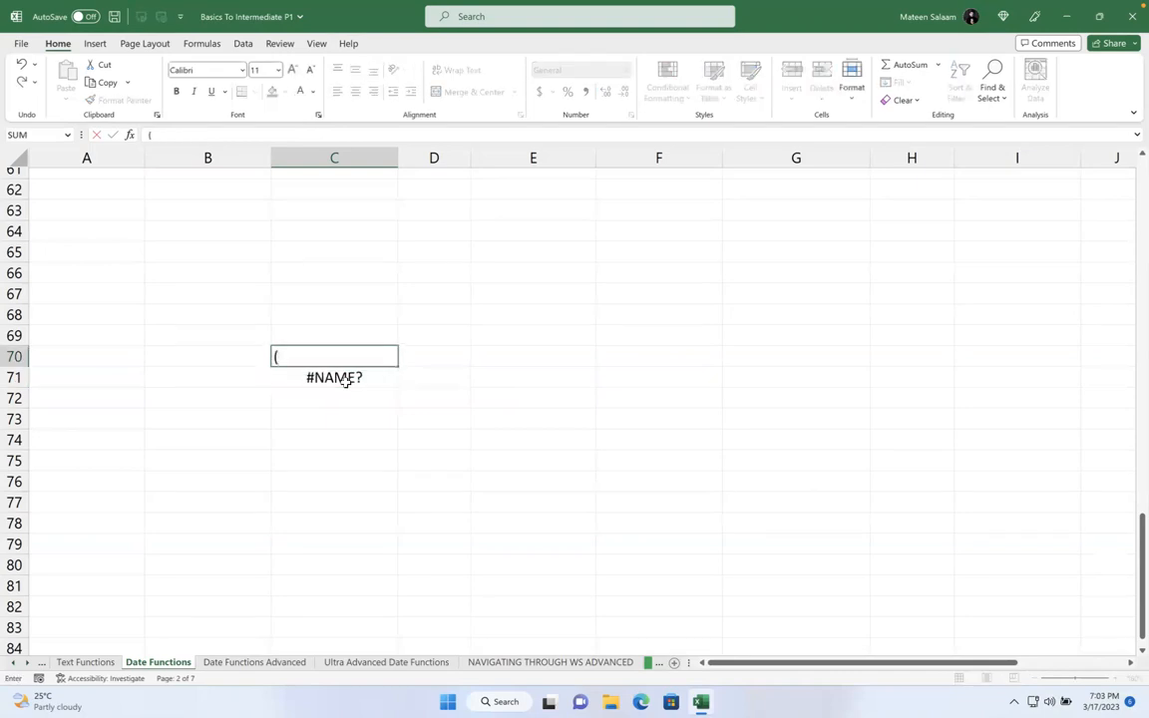
pyautogui.press('BackSpace')
pyautogui.press('Return')
# - Enter =today() in C71 and =today()+600 in C72, showing 11/6/2024
pyautogui.write('=today()')
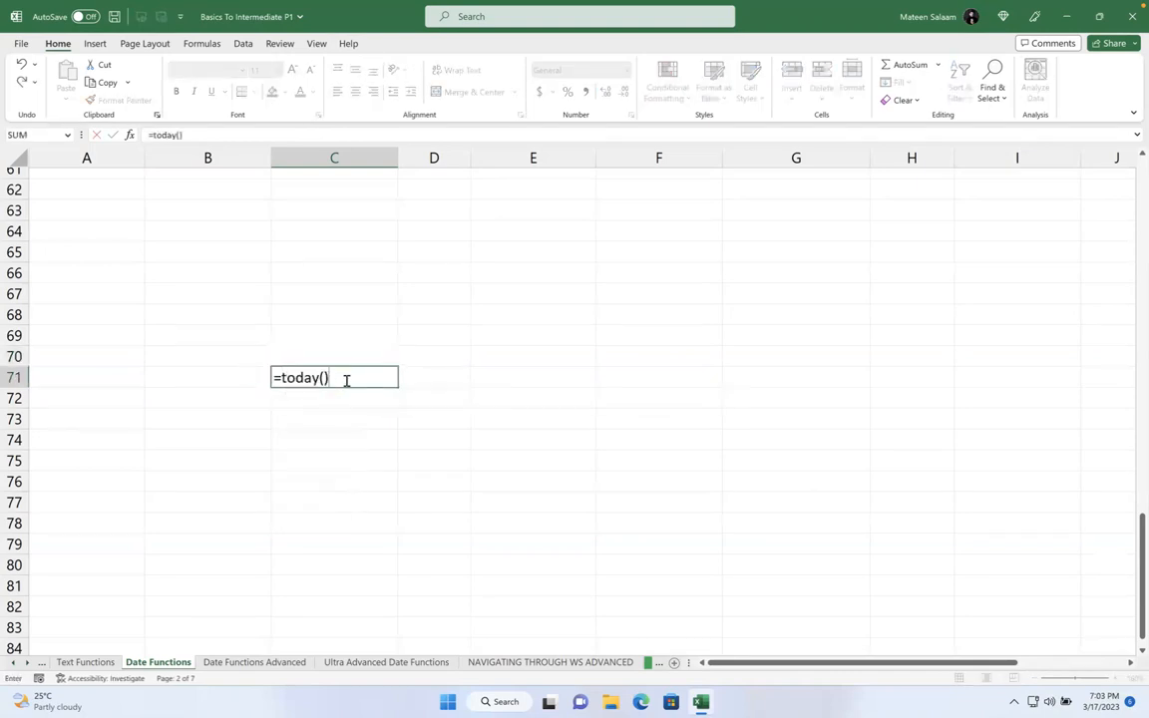
pyautogui.press('Return')
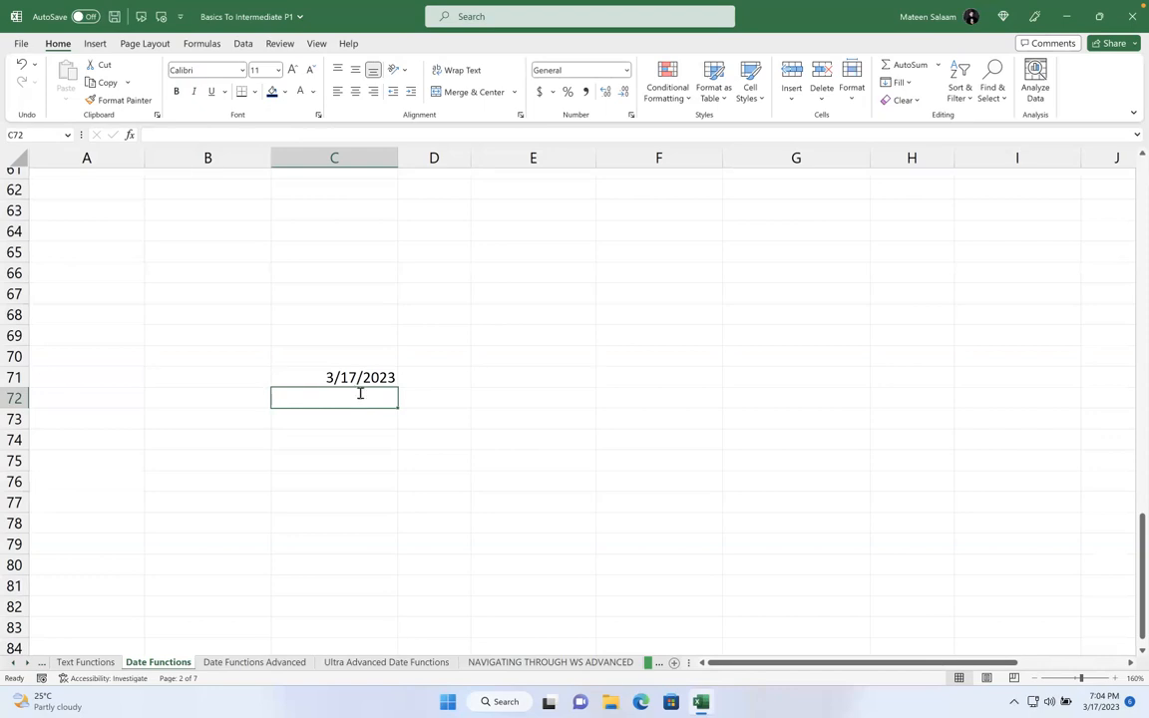
pyautogui.write('=today()')
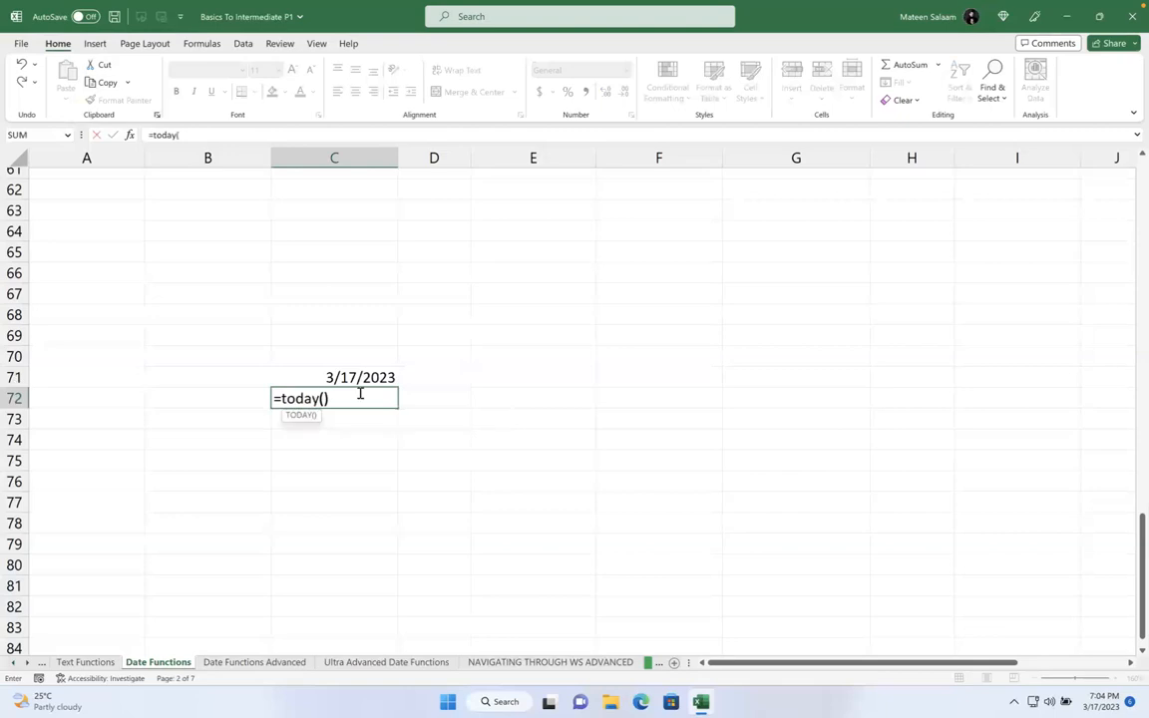
pyautogui.write('+600')
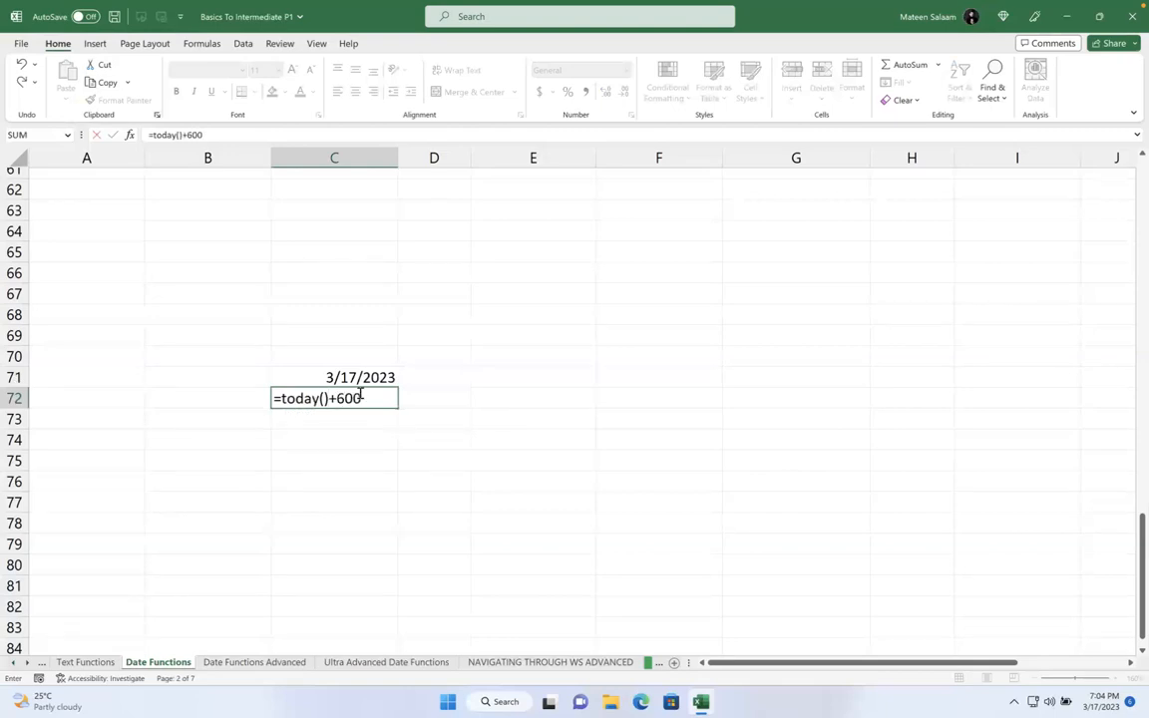
pyautogui.press('Return')
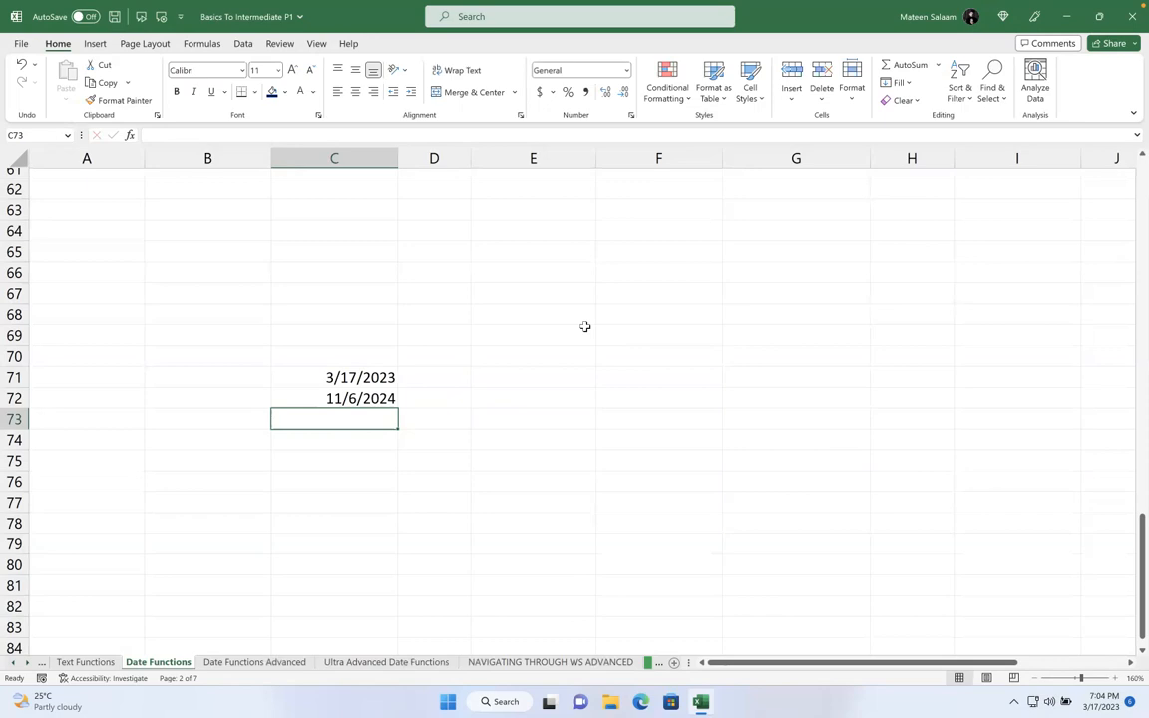
# - Enter the dates 02-02-23 in C66 and 22-02-23 in C67
pyautogui.click(359, 265)
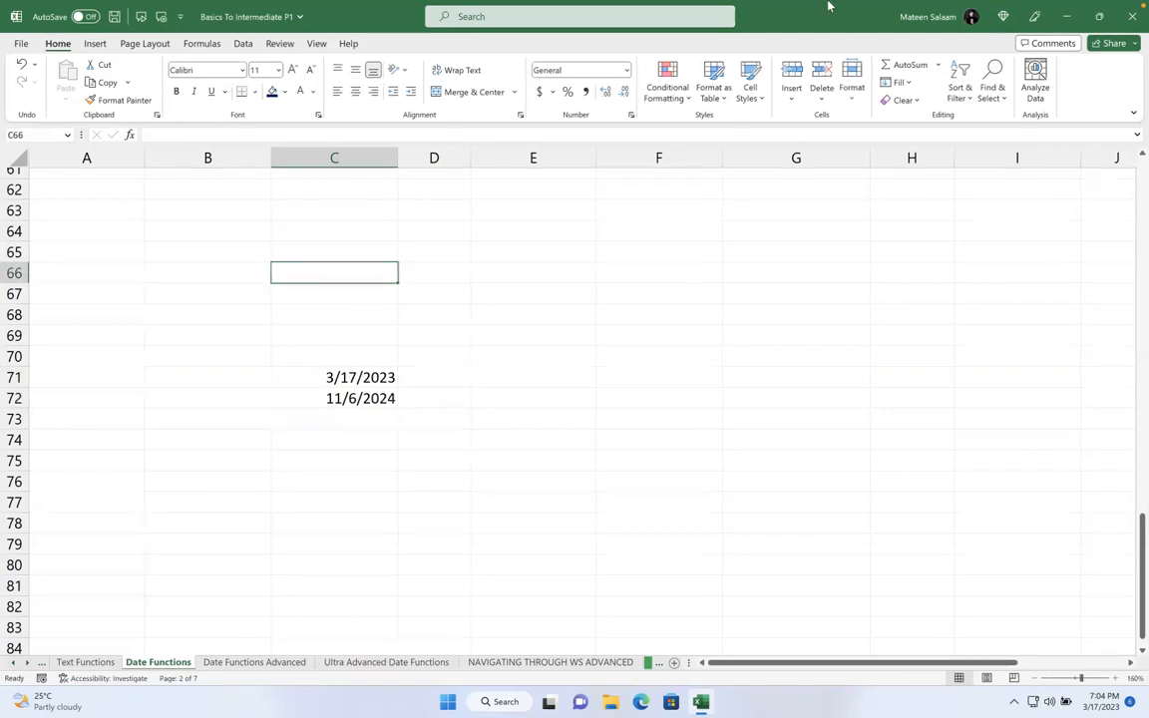
pyautogui.moveTo(826, 5)
pyautogui.write('02-02-23')
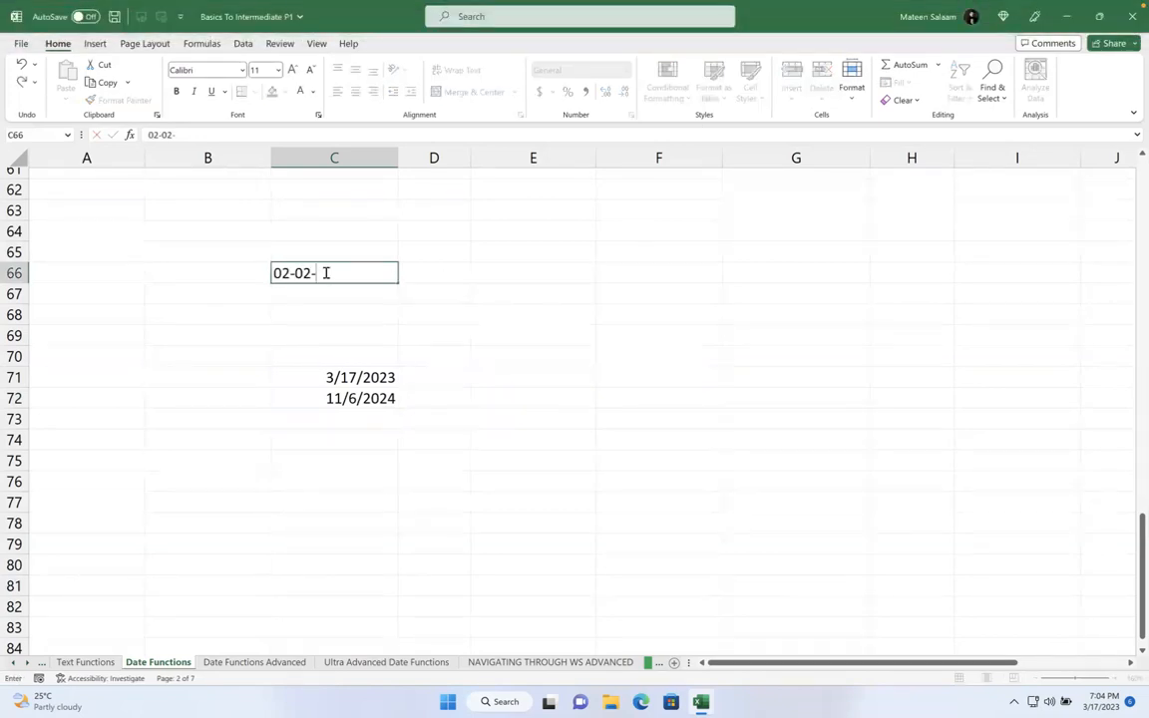
pyautogui.press('Return')
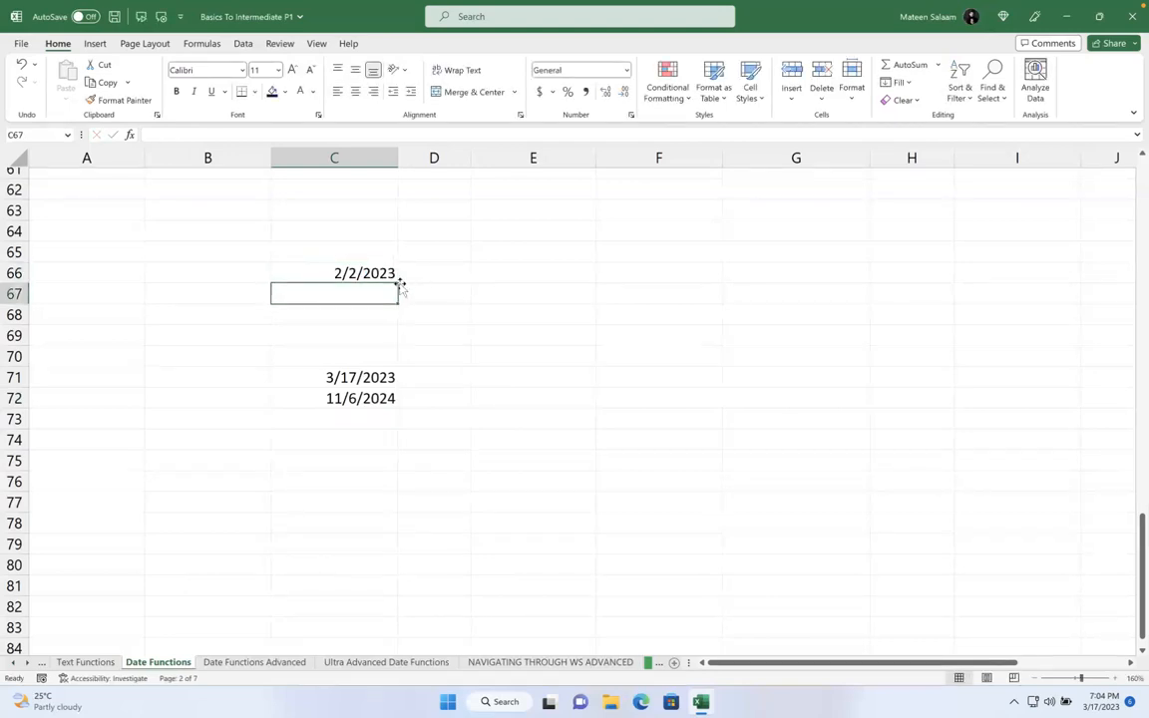
pyautogui.write('22')
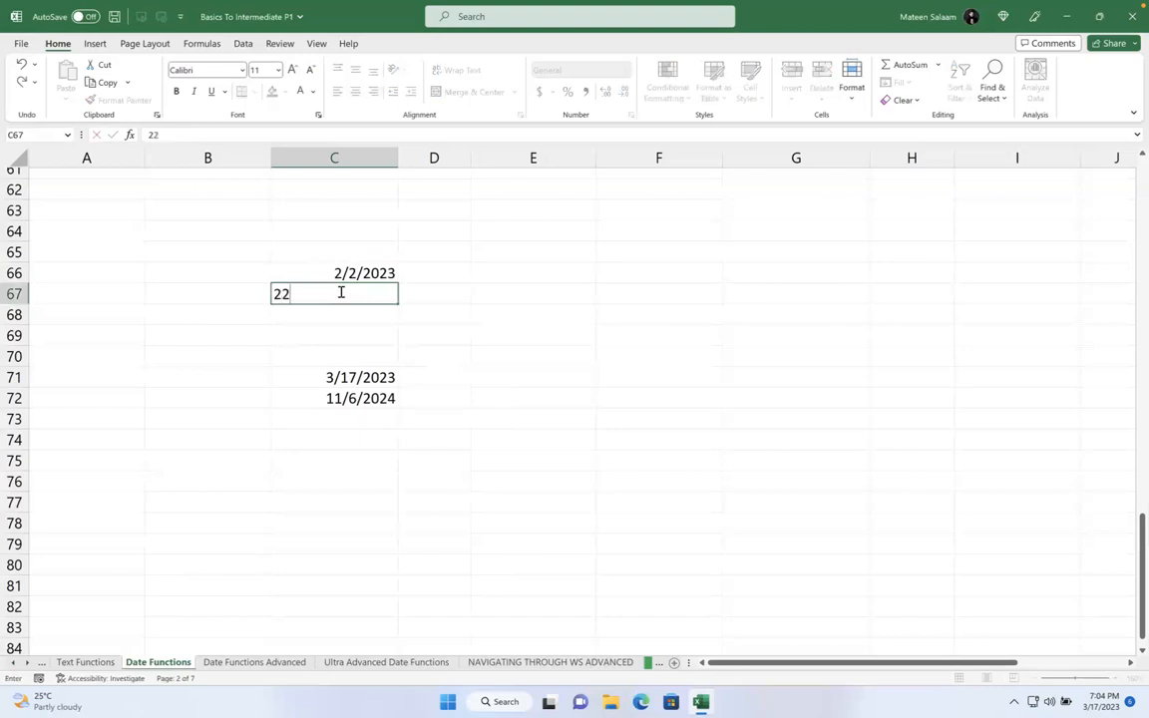
pyautogui.write('-02-23')
pyautogui.press('Return')
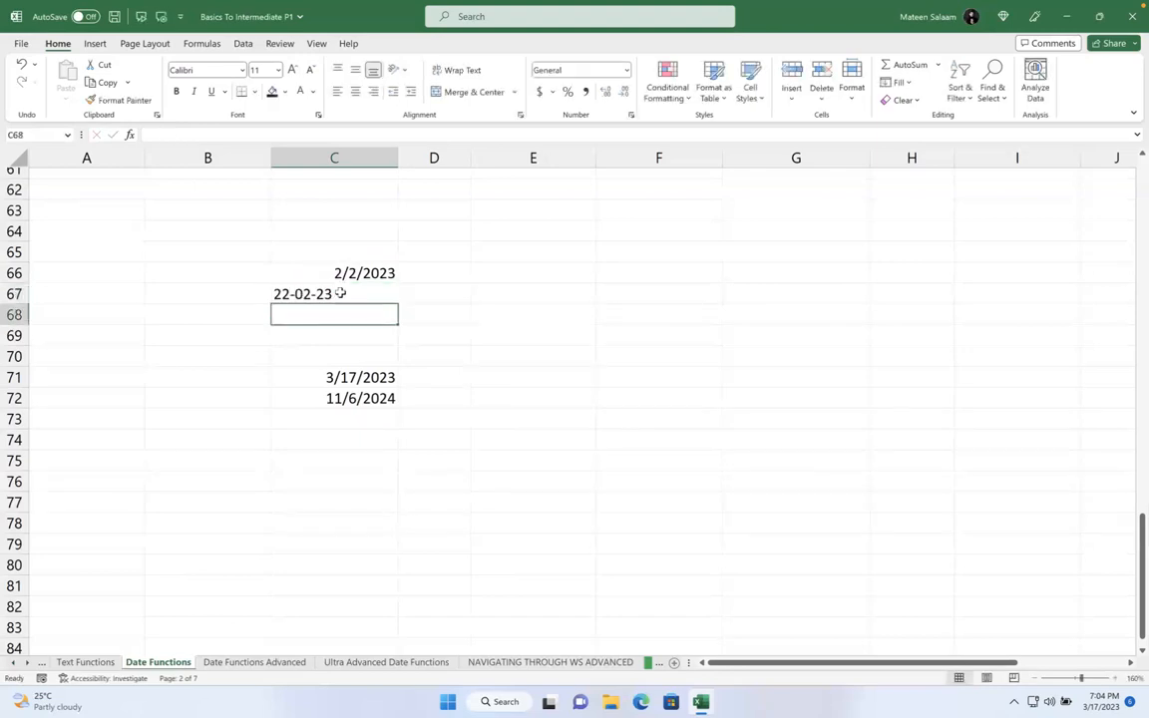
# - Correct C67 to 2-22-23 so Excel reads it as 2/22/2023
pyautogui.click(373, 295)
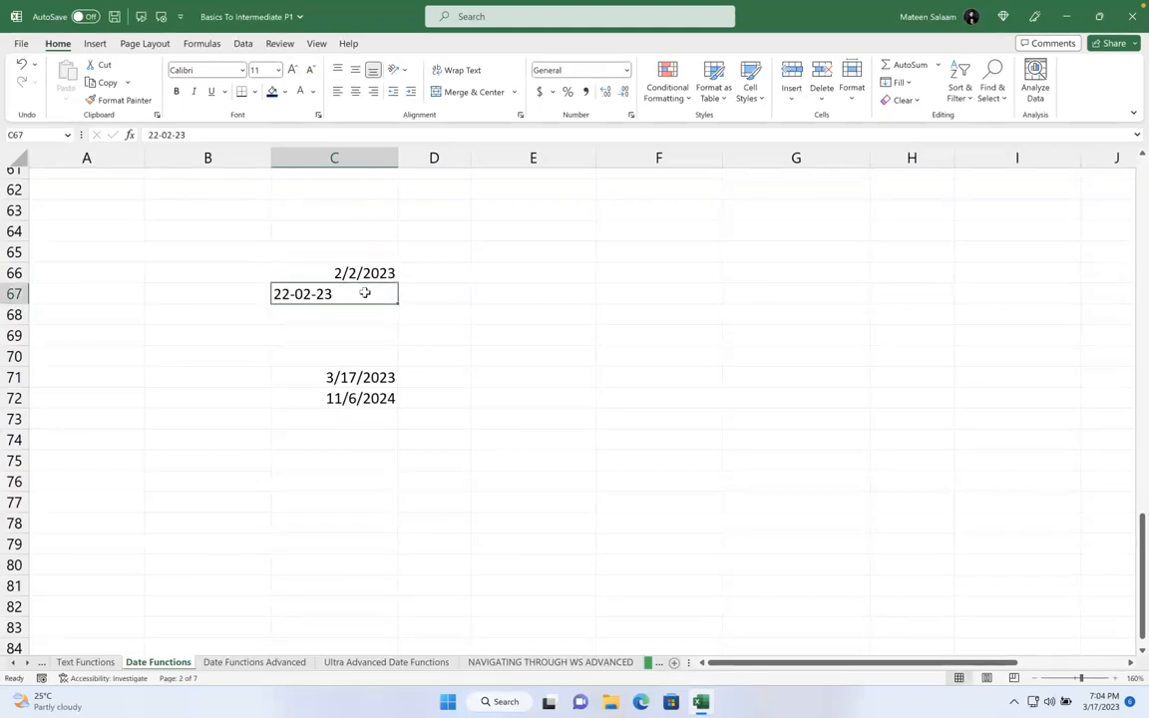
pyautogui.doubleClick(350, 295)
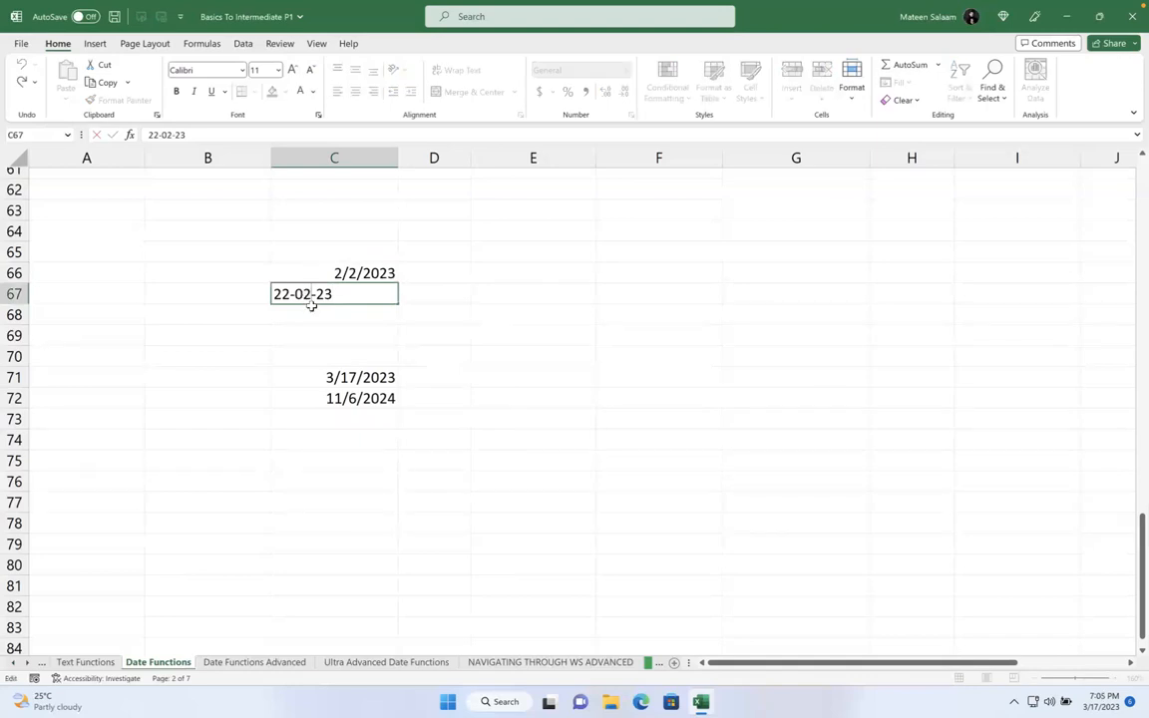
pyautogui.click(285, 297)
pyautogui.press('BackSpace')
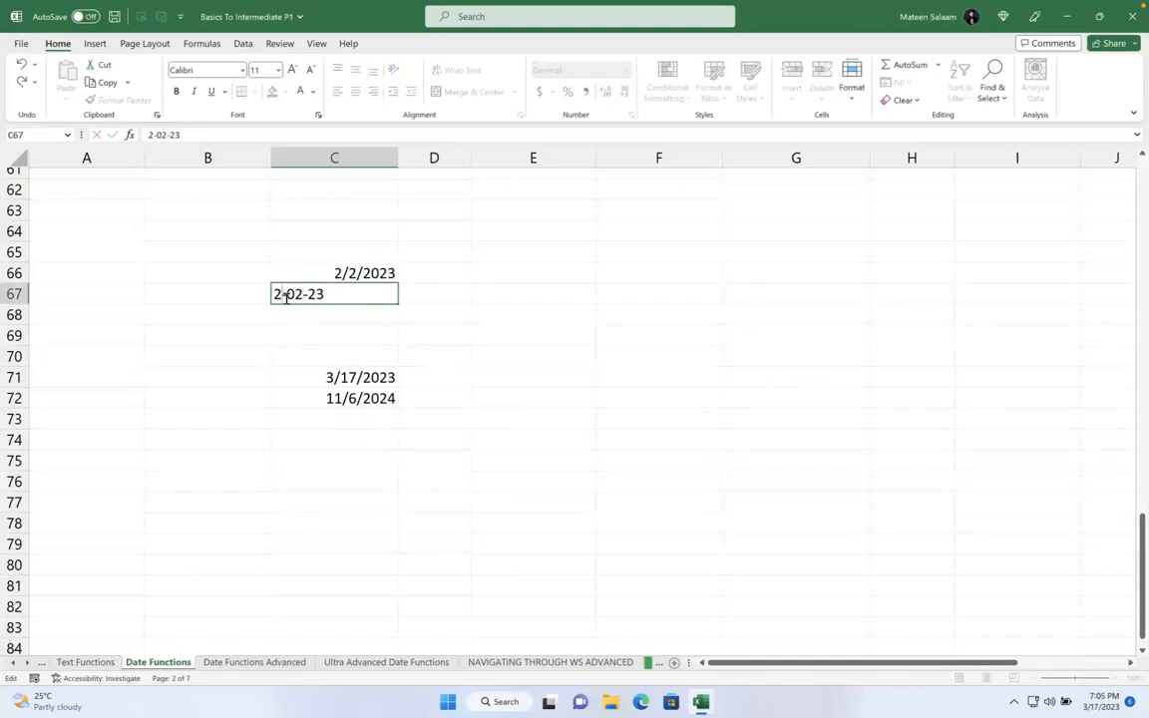
pyautogui.click(295, 295)
pyautogui.press('BackSpace')
pyautogui.write('2')
pyautogui.press('Return')
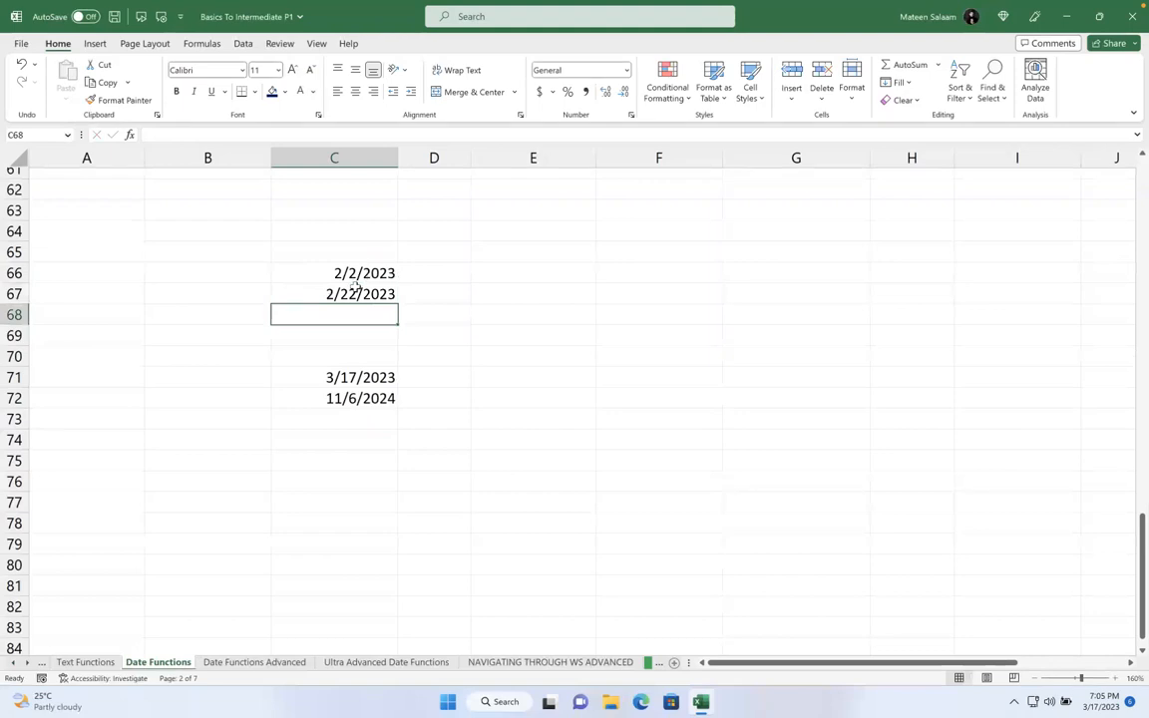
# - Select column C with its dates 2/2/2023, 2/22/2023, 3/17/2023 and 11/6/2024
pyautogui.moveTo(341, 267); pyautogui.dragTo(344, 316)
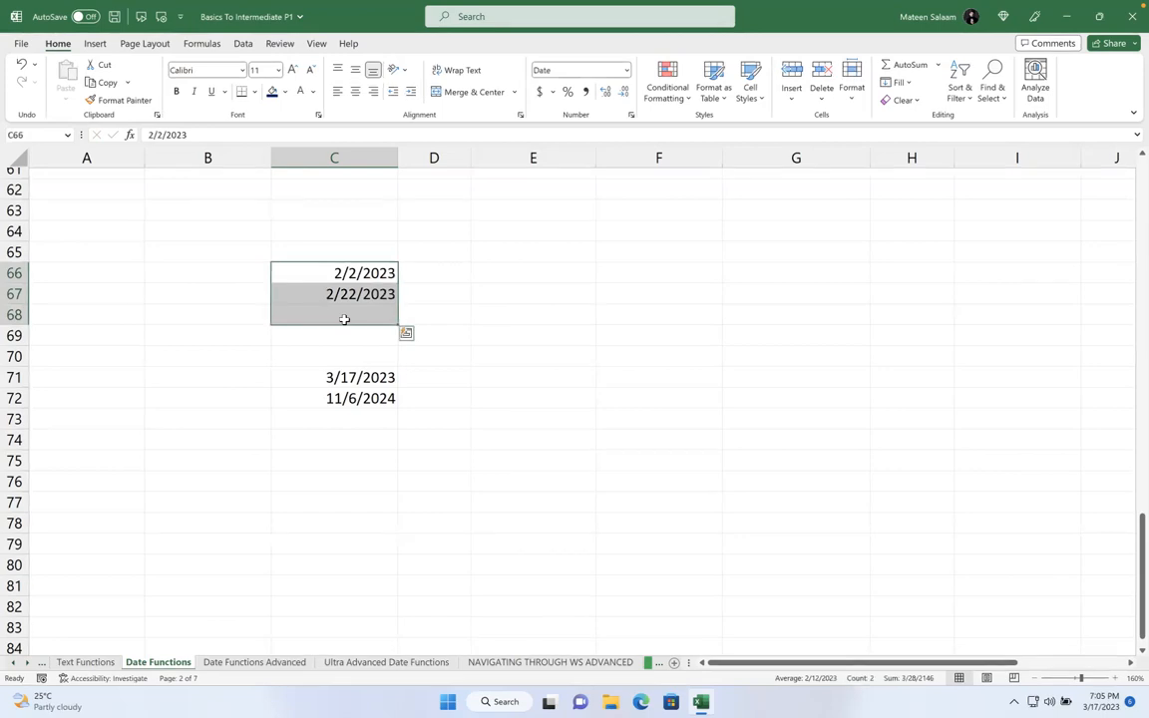
pyautogui.click(344, 319)
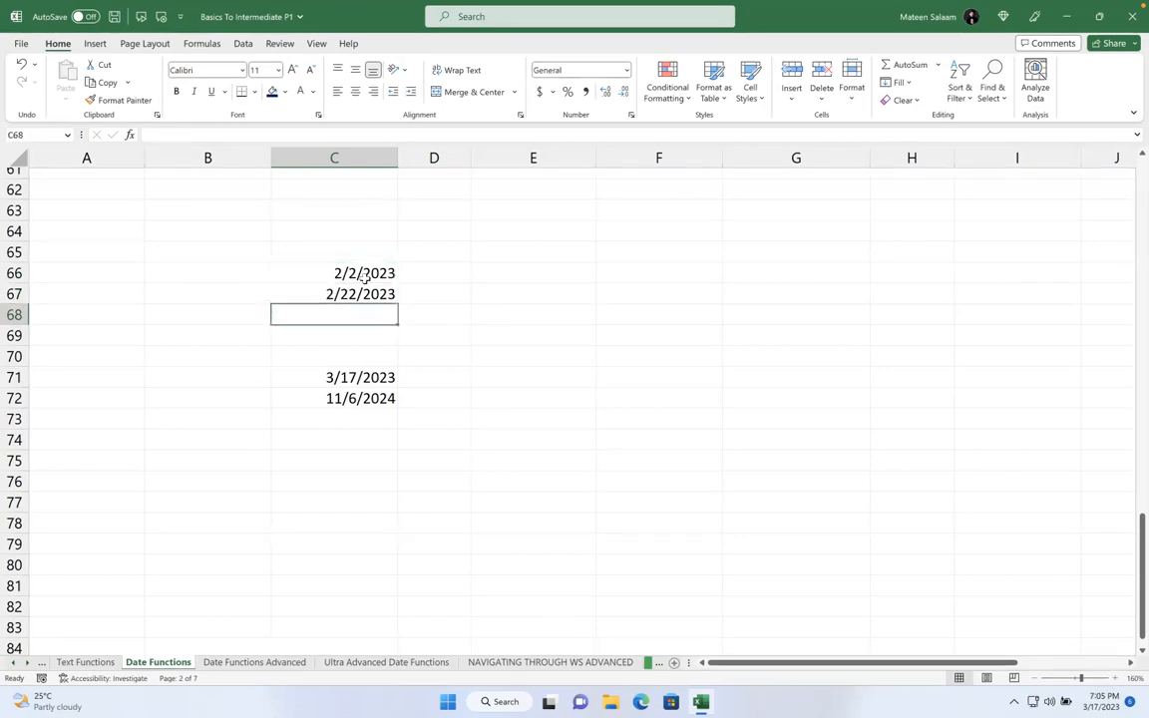
pyautogui.click(348, 157)
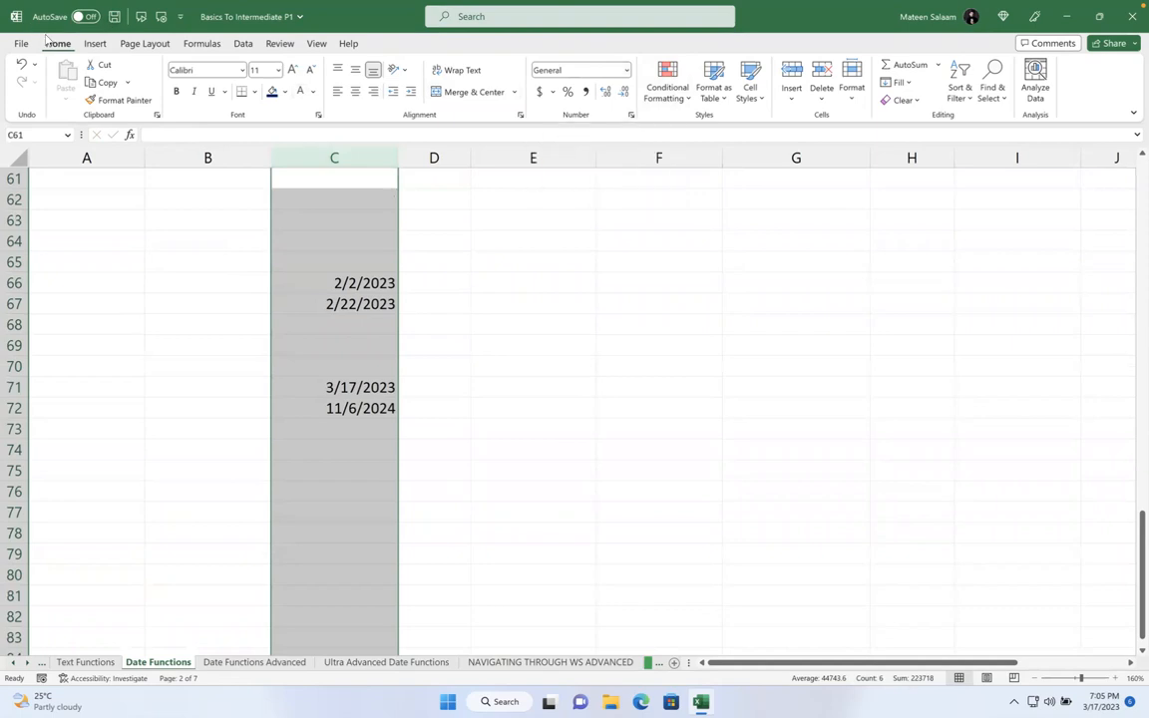
pyautogui.rightClick(296, 248)
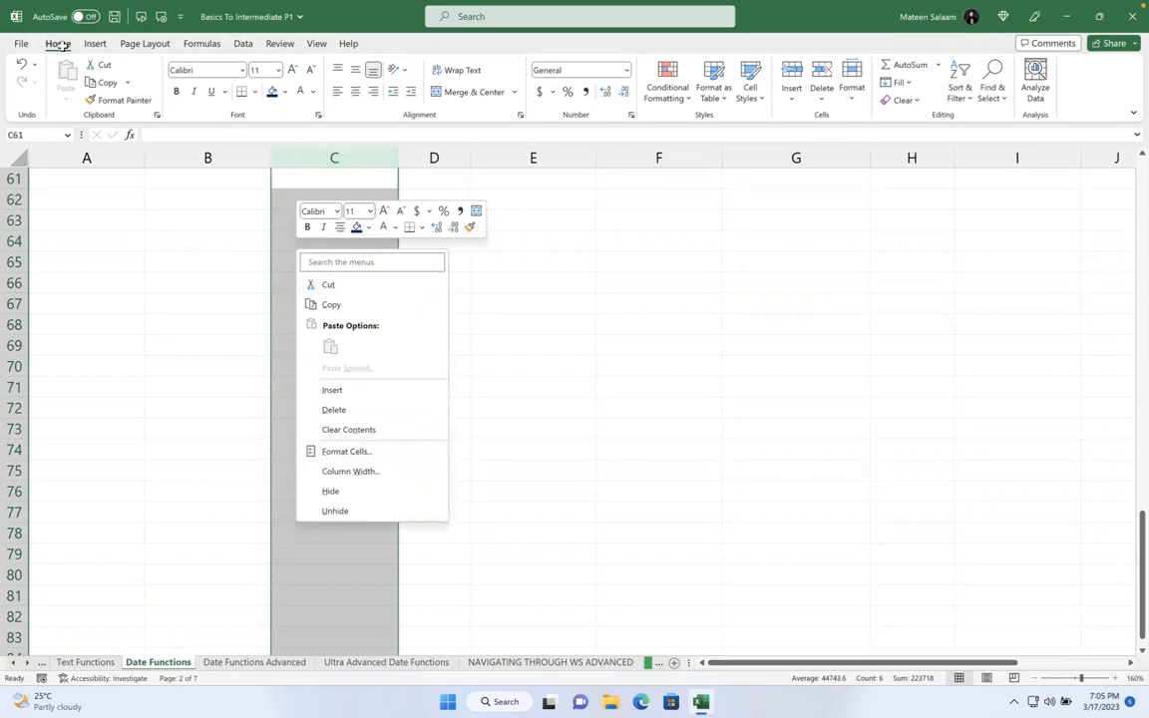
pyautogui.click(628, 71)
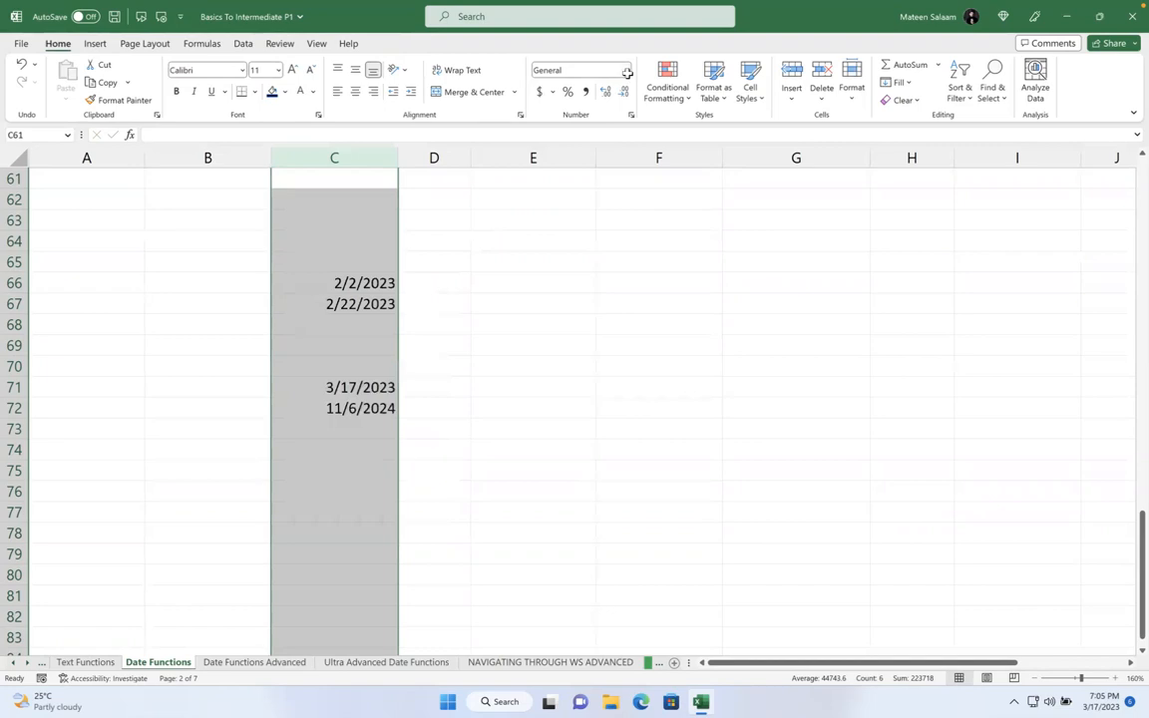
pyautogui.click(627, 70)
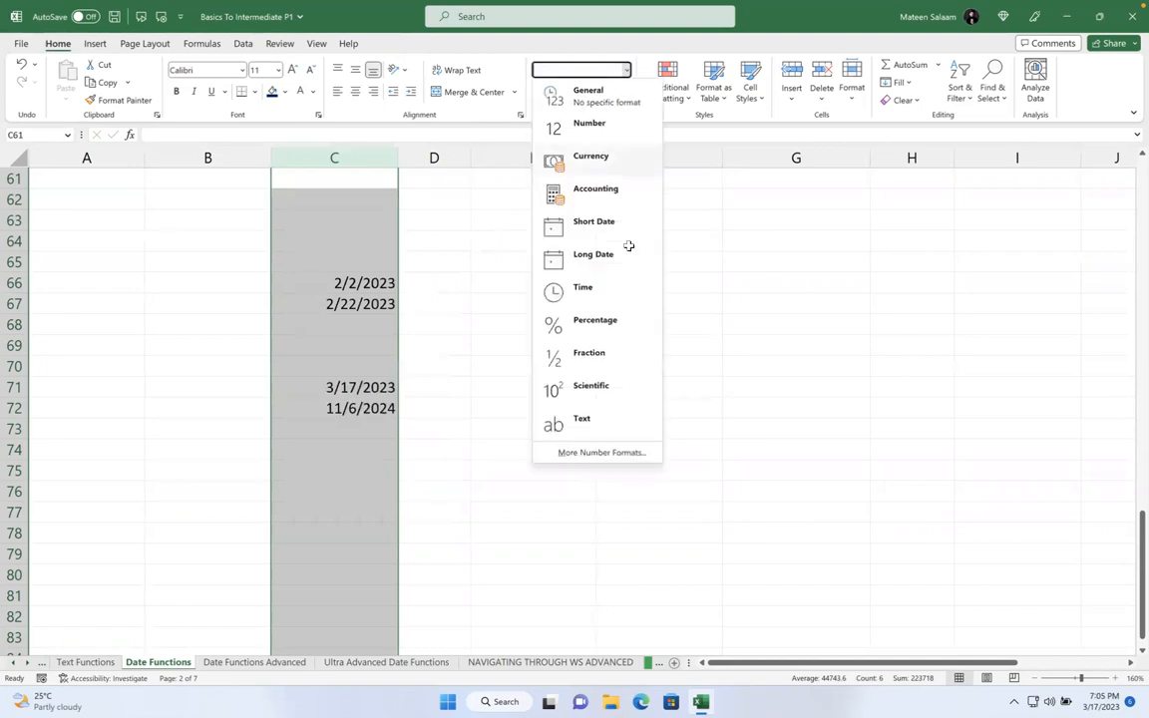
pyautogui.click(605, 451)
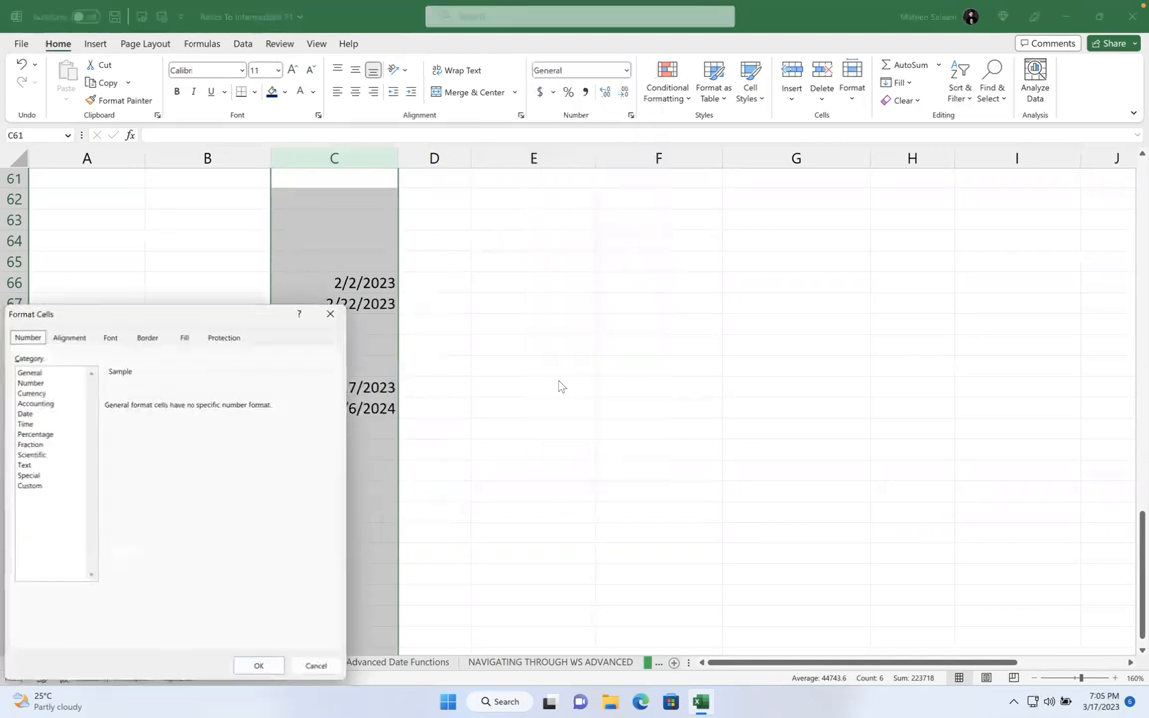
pyautogui.moveTo(185, 313); pyautogui.dragTo(674, 163)
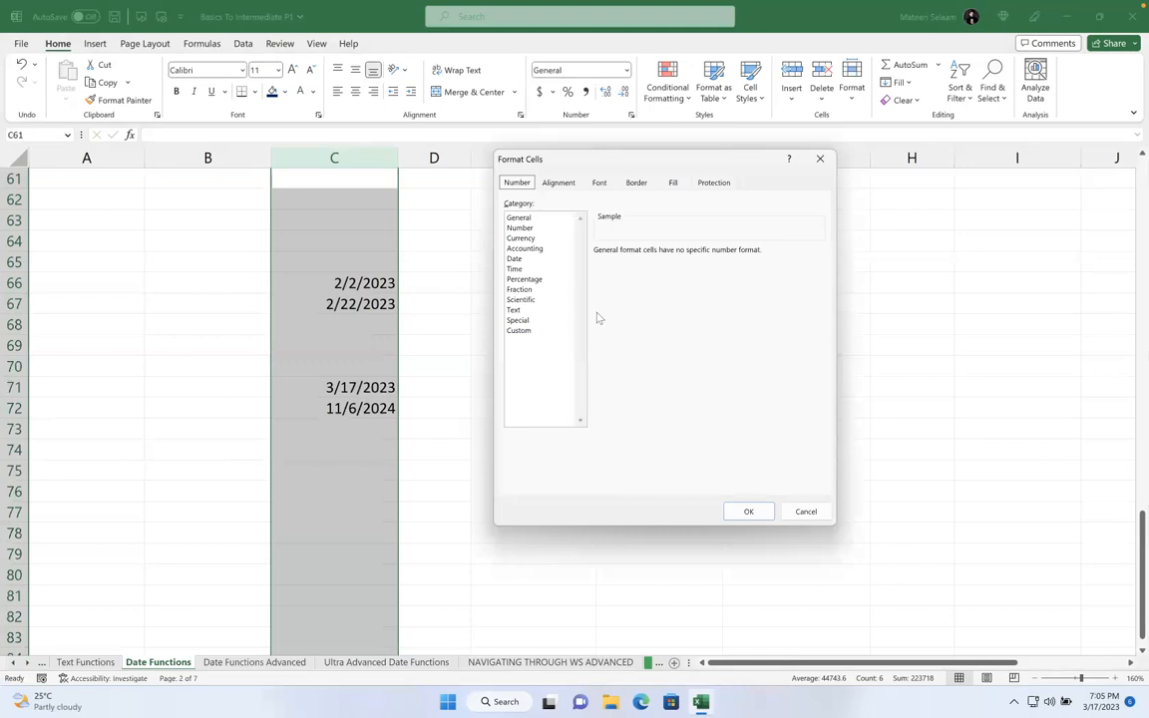
pyautogui.click(529, 261)
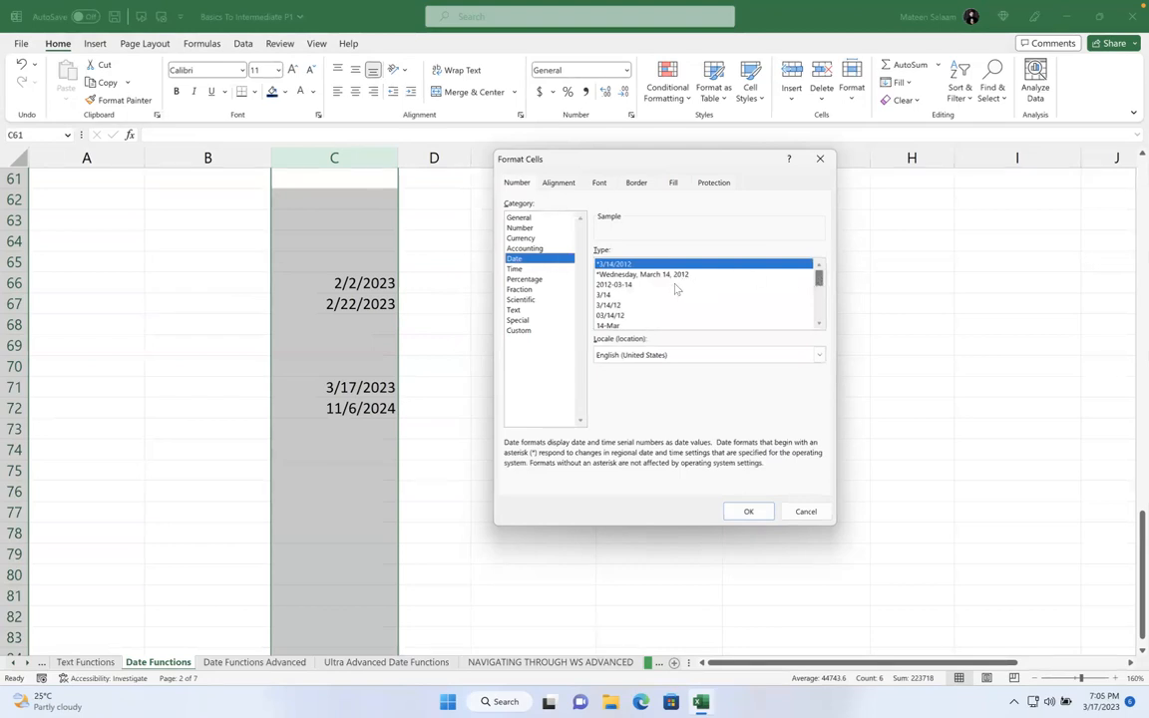
pyautogui.click(606, 285)
pyautogui.click(607, 264)
pyautogui.click(618, 316)
pyautogui.scroll(-3, 629, 312)
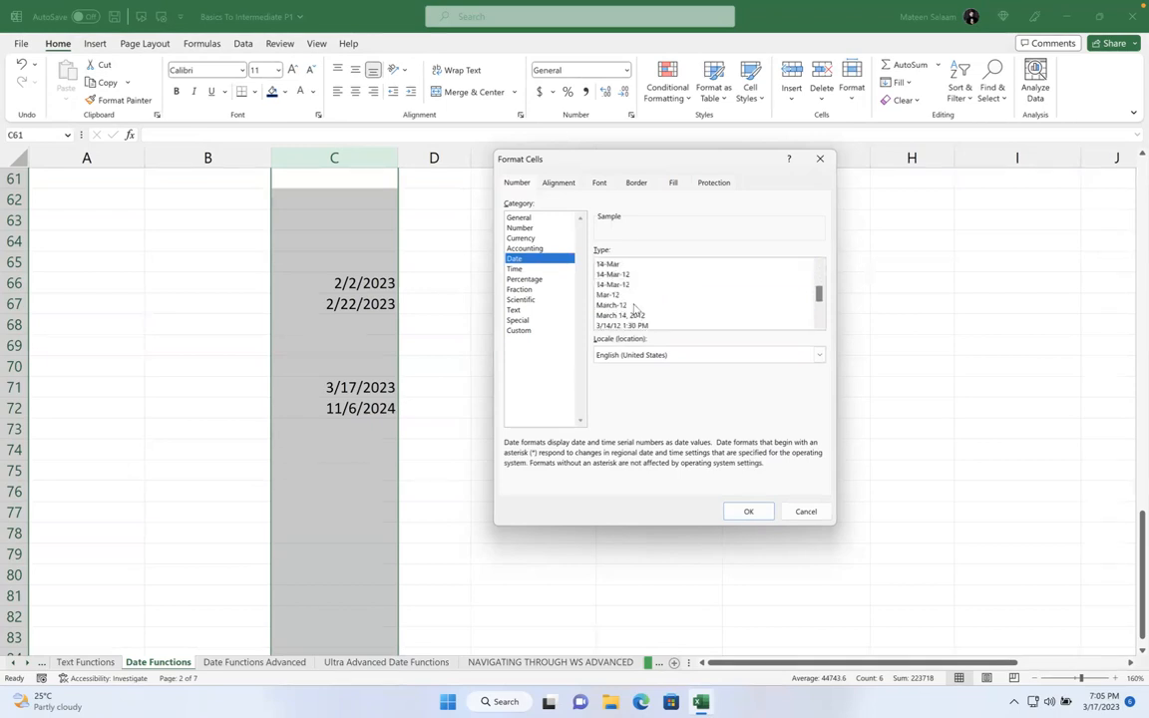
pyautogui.scroll(2, 633, 305)
pyautogui.scroll(-1, 633, 305)
pyautogui.scroll(2, 632, 306)
pyautogui.scroll(-4, 632, 303)
pyautogui.scroll(4, 631, 301)
pyautogui.scroll(-1, 631, 305)
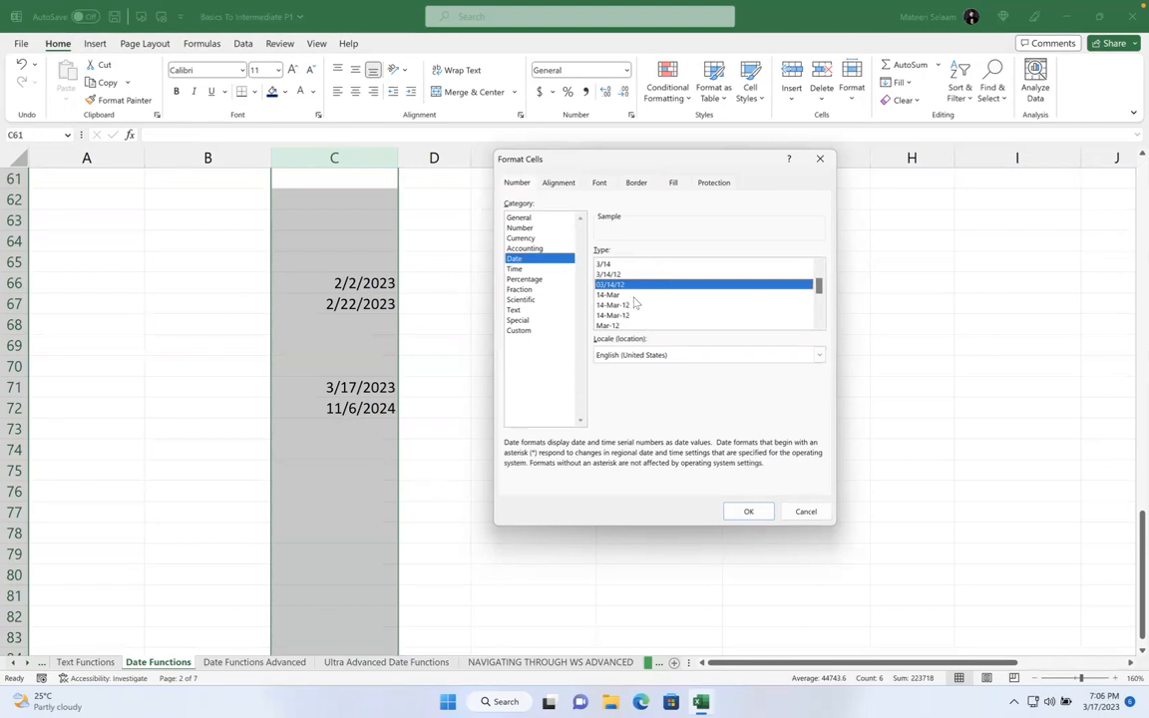
pyautogui.click(805, 511)
pyautogui.click(579, 263)
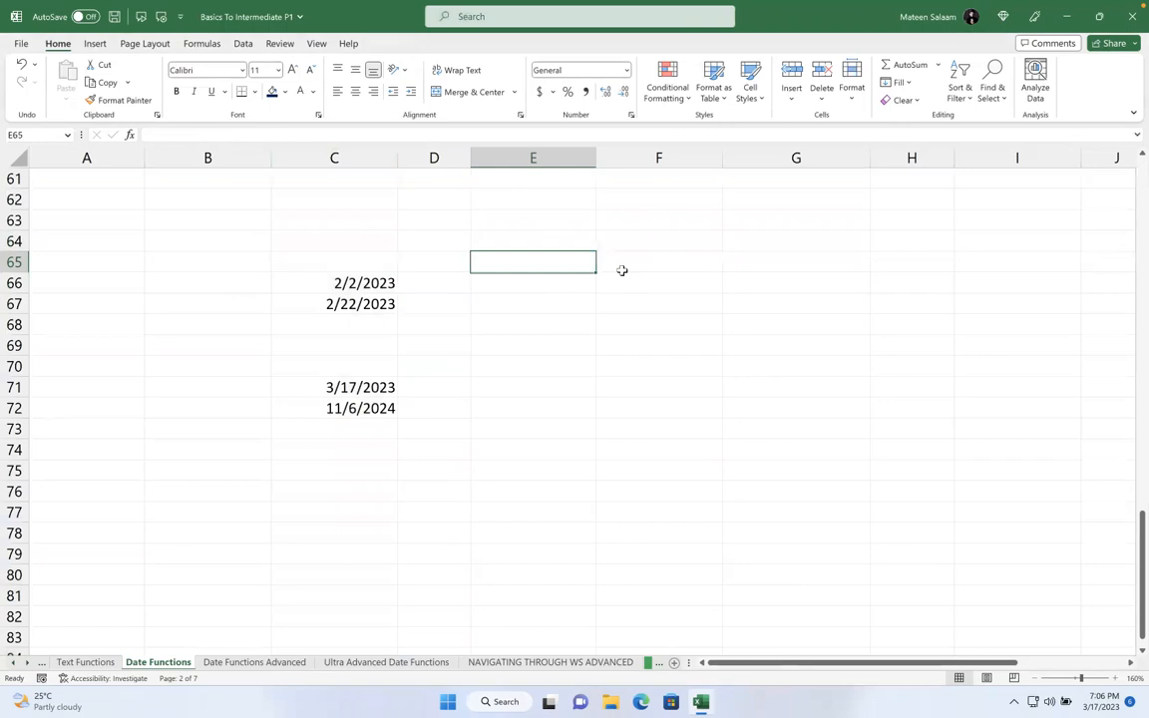
# - List the codes d, m and y with the descriptions days, months and years
pyautogui.write('d')
pyautogui.press('Tab')
pyautogui.write('days')
pyautogui.press('Return')
pyautogui.write('m')
pyautogui.press('Tab')
pyautogui.write('months')
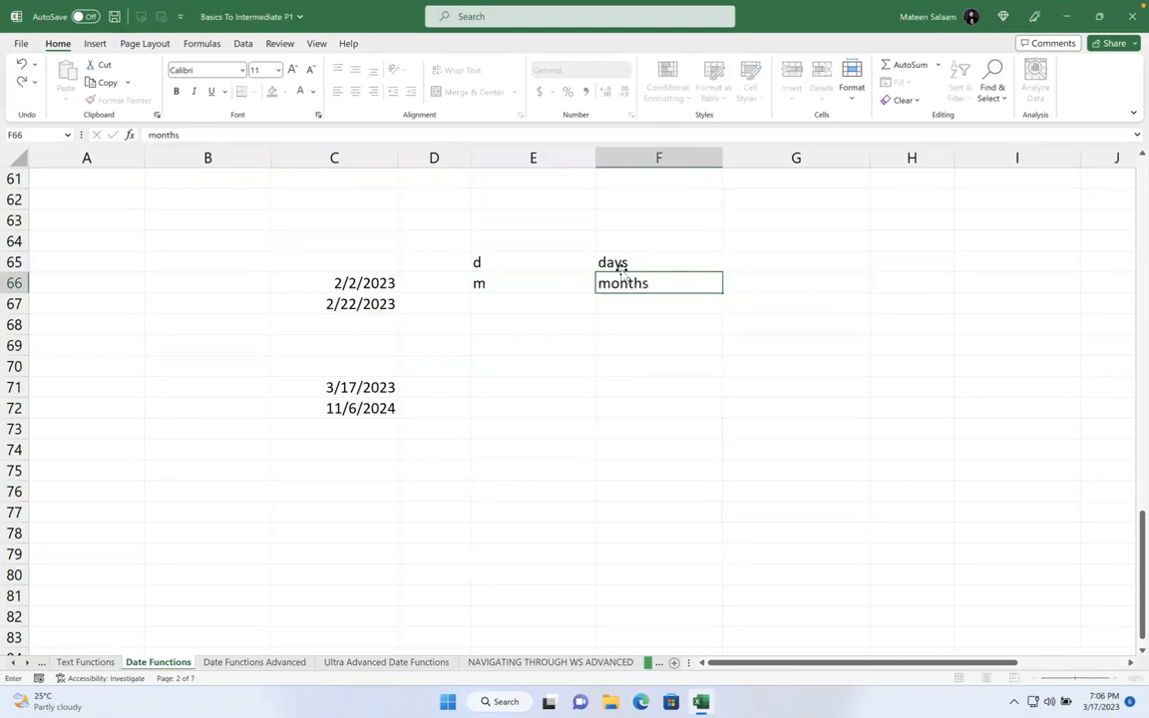
pyautogui.press('Return')
pyautogui.write('y')
pyautogui.press('Return')
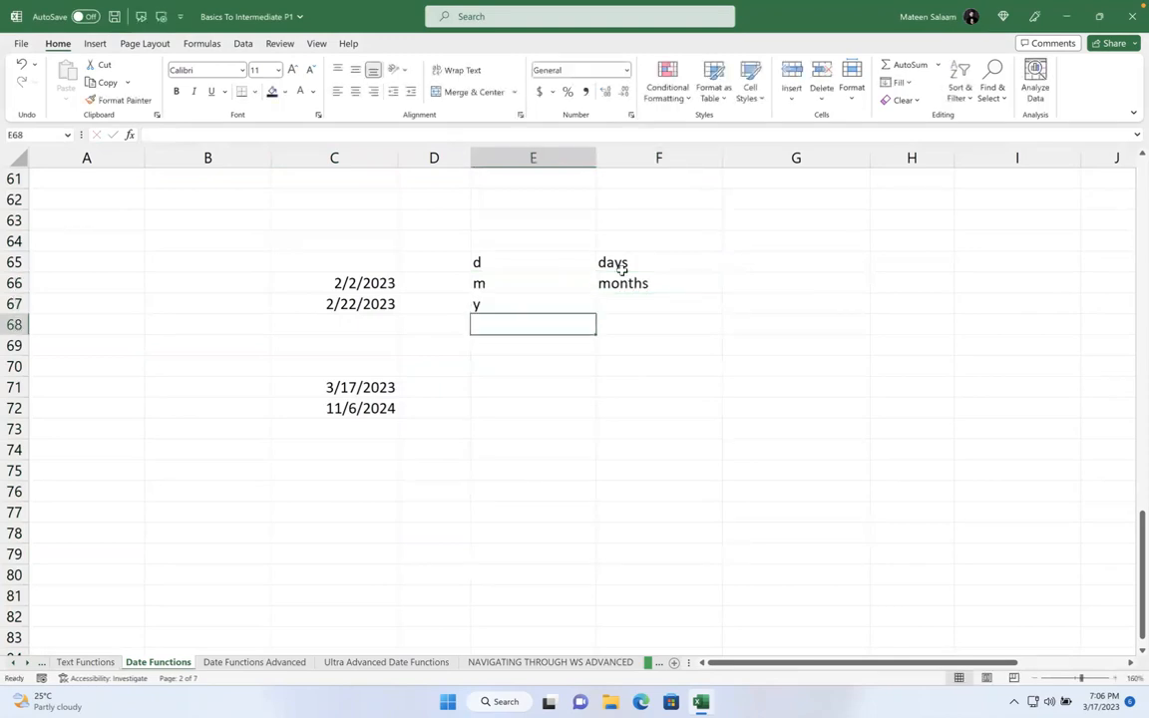
pyautogui.press('Up')
pyautogui.press('Right')
pyautogui.write('years')
pyautogui.press('Return')
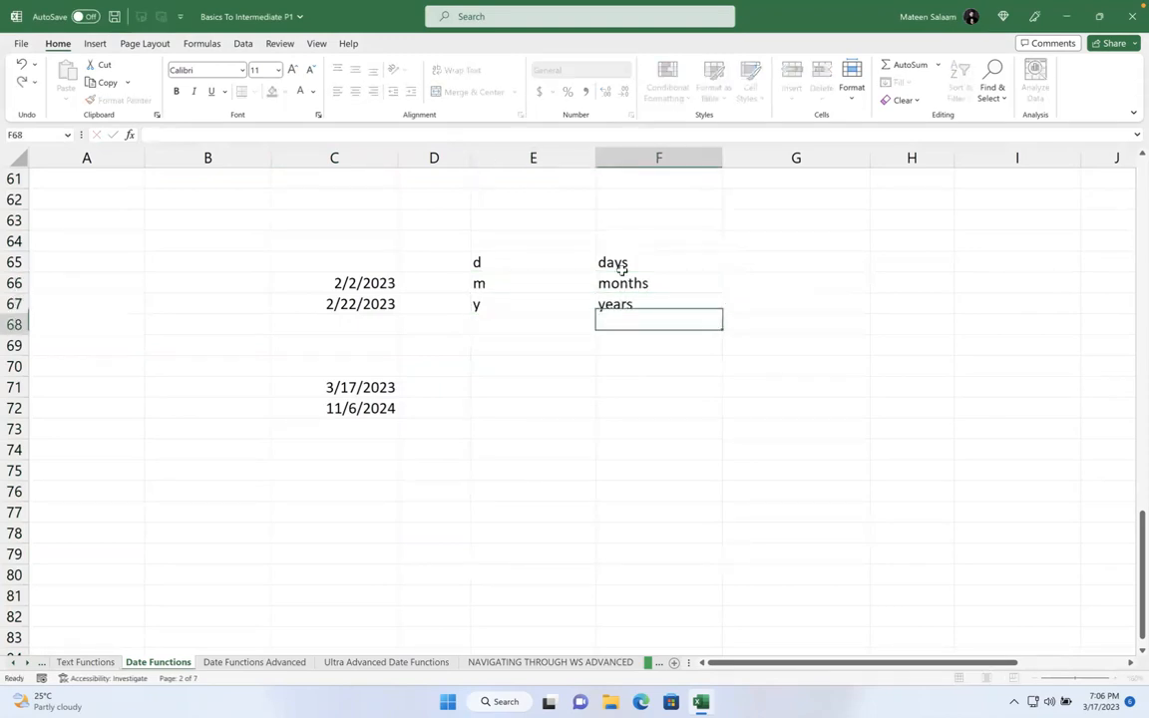
# - Add the code dd described as 'Date in double digit numbers'
pyautogui.press('Down')
pyautogui.press('Left')
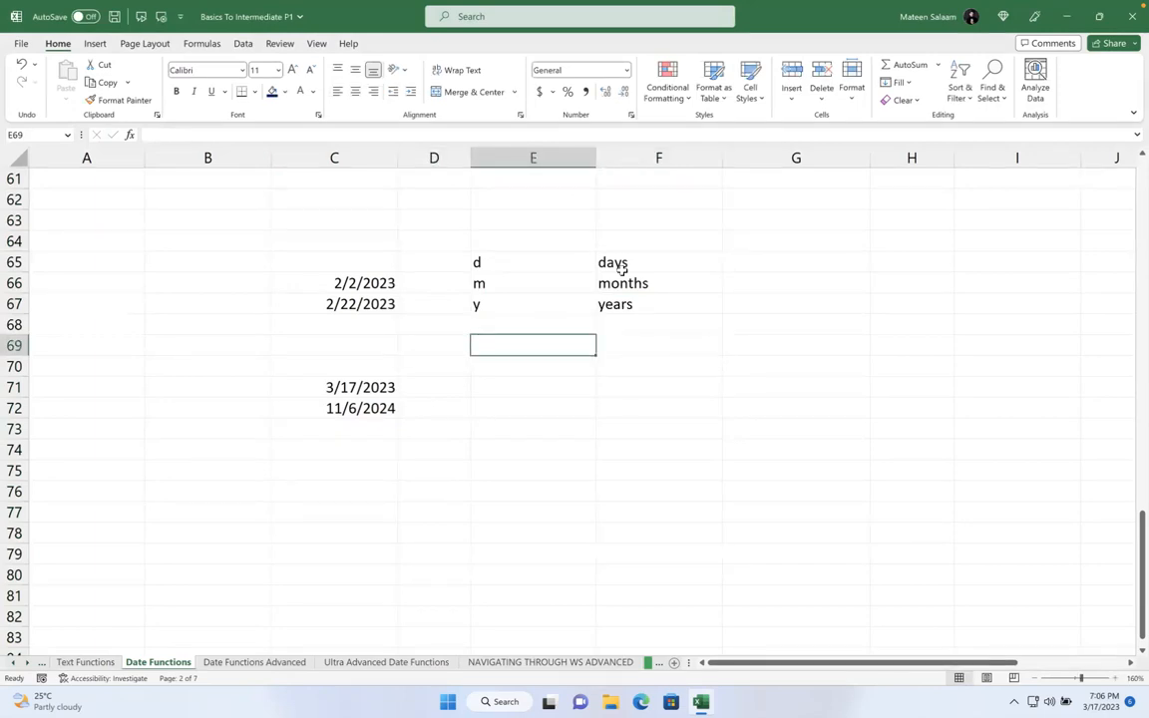
pyautogui.write('dd')
pyautogui.press('Tab')
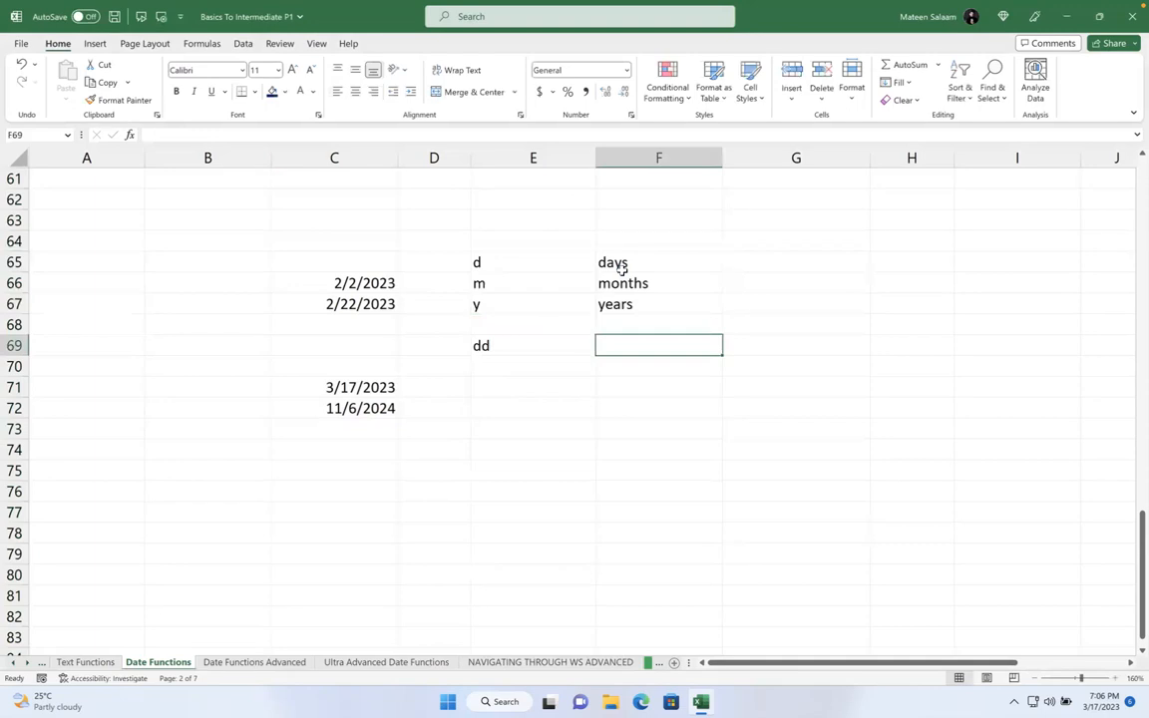
pyautogui.write('Date in do')
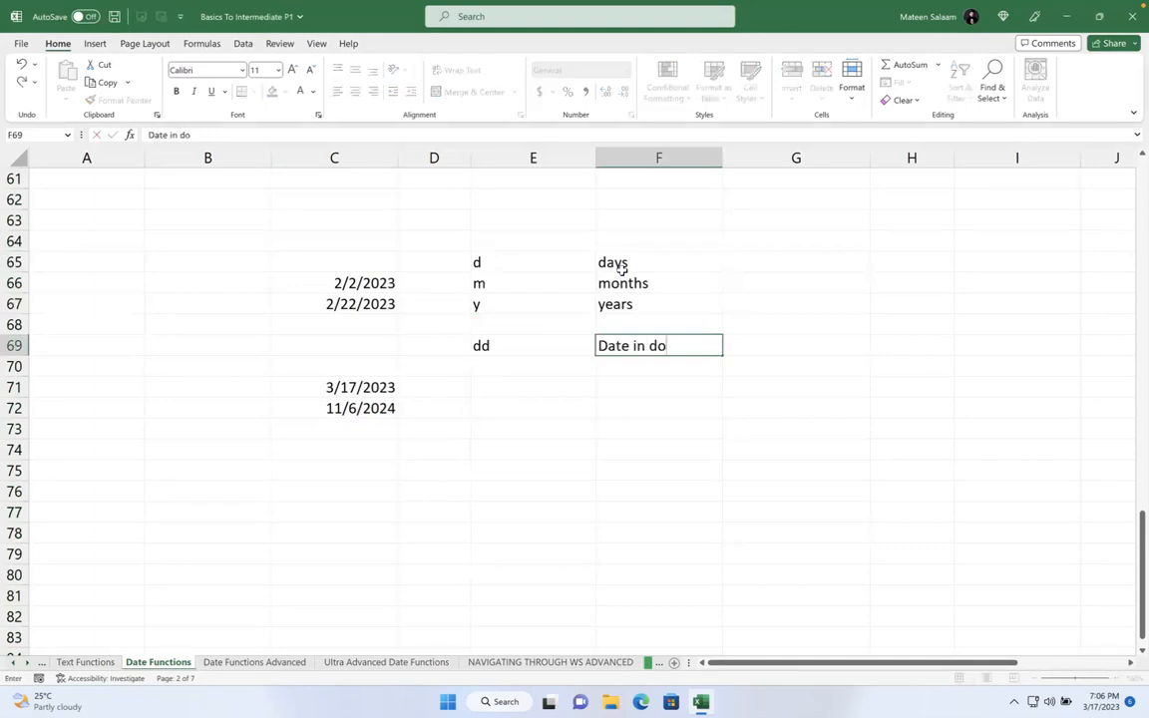
pyautogui.write('uble digit bu')
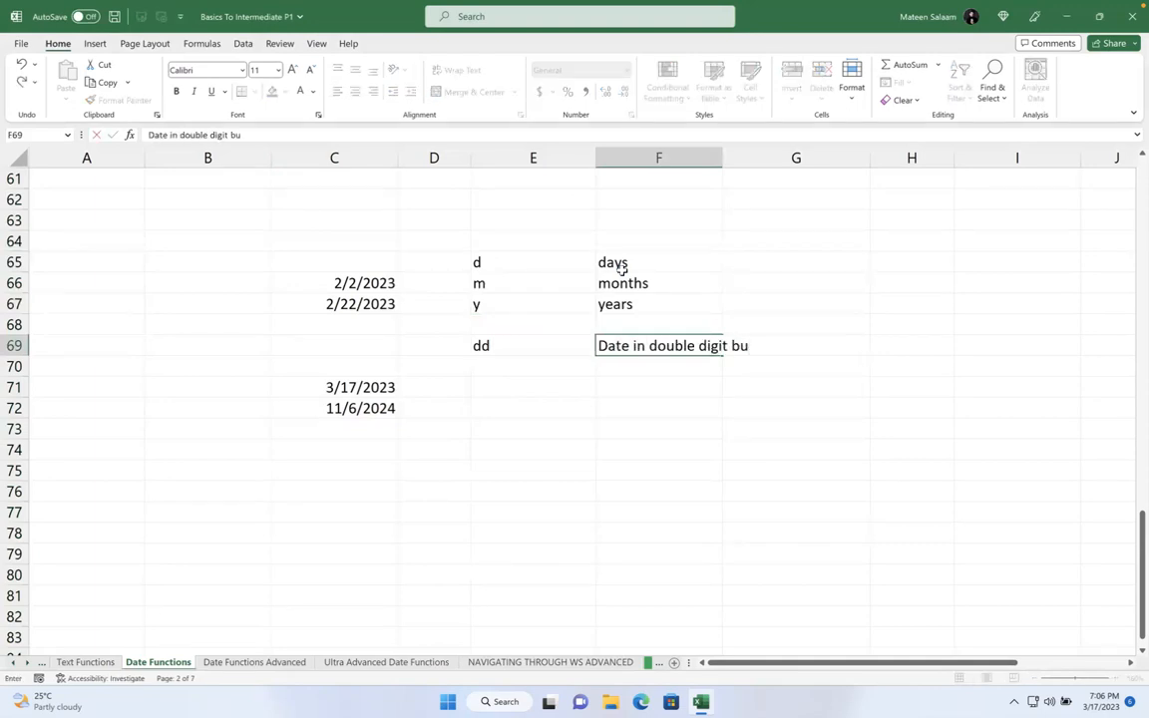
pyautogui.press('BackSpace')
pyautogui.press('BackSpace')
pyautogui.write('numbers')
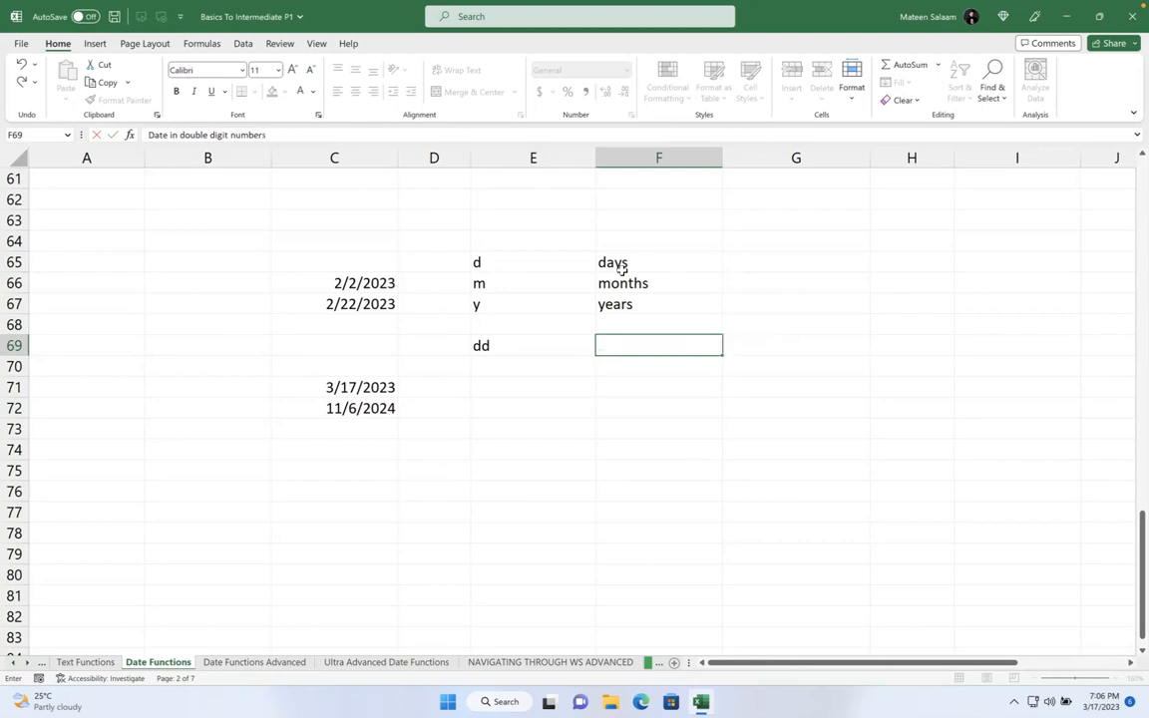
pyautogui.press('Return')
# - Add ddd as 'date in short text' with the example mon/tue/wed
pyautogui.write('ddd')
pyautogui.press('Tab')
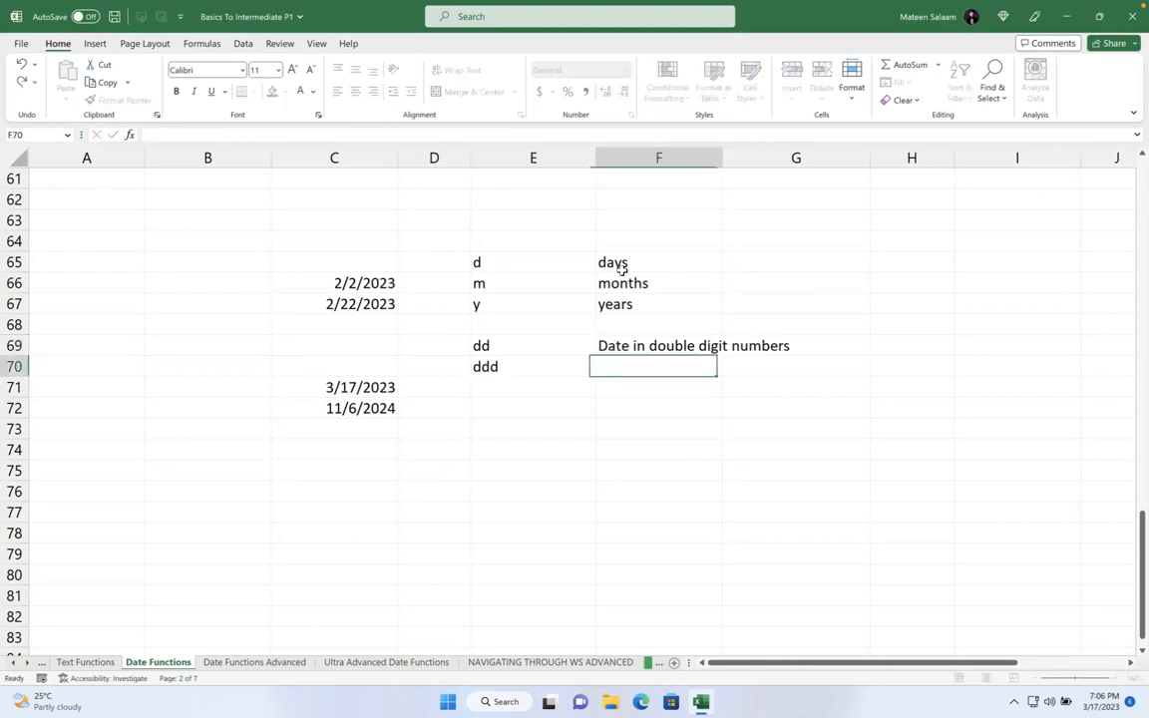
pyautogui.write('date in sho')
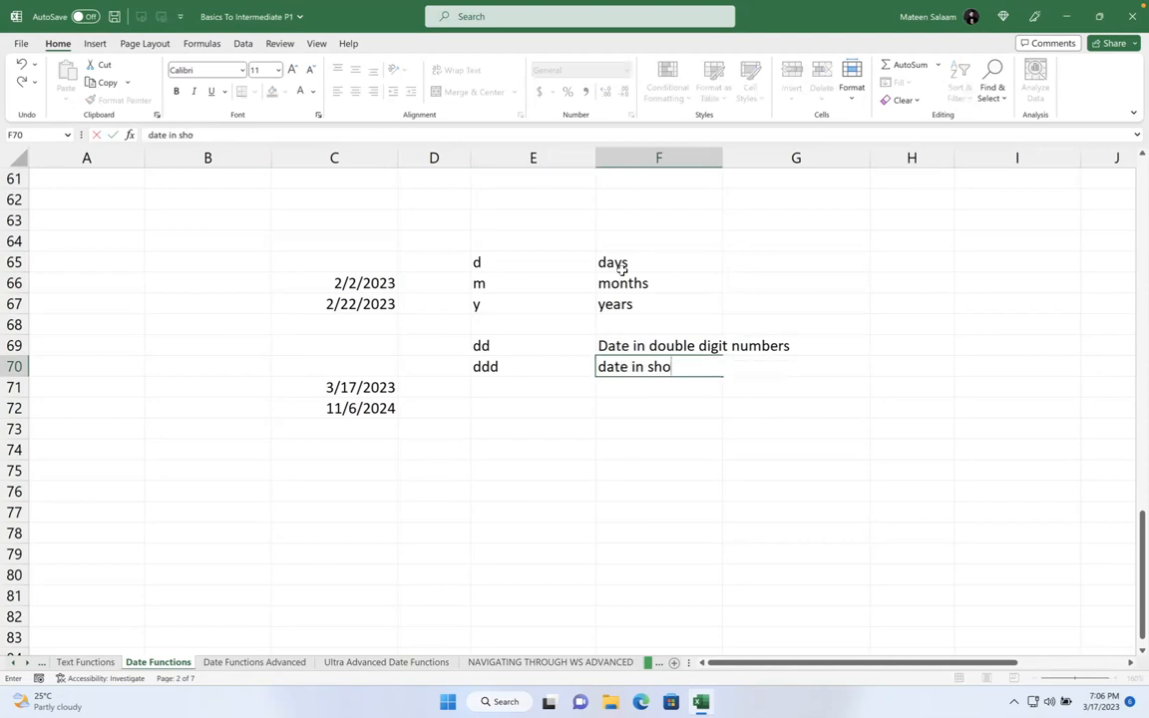
pyautogui.write('rt text')
pyautogui.press('Return')
pyautogui.write('mon/tu')
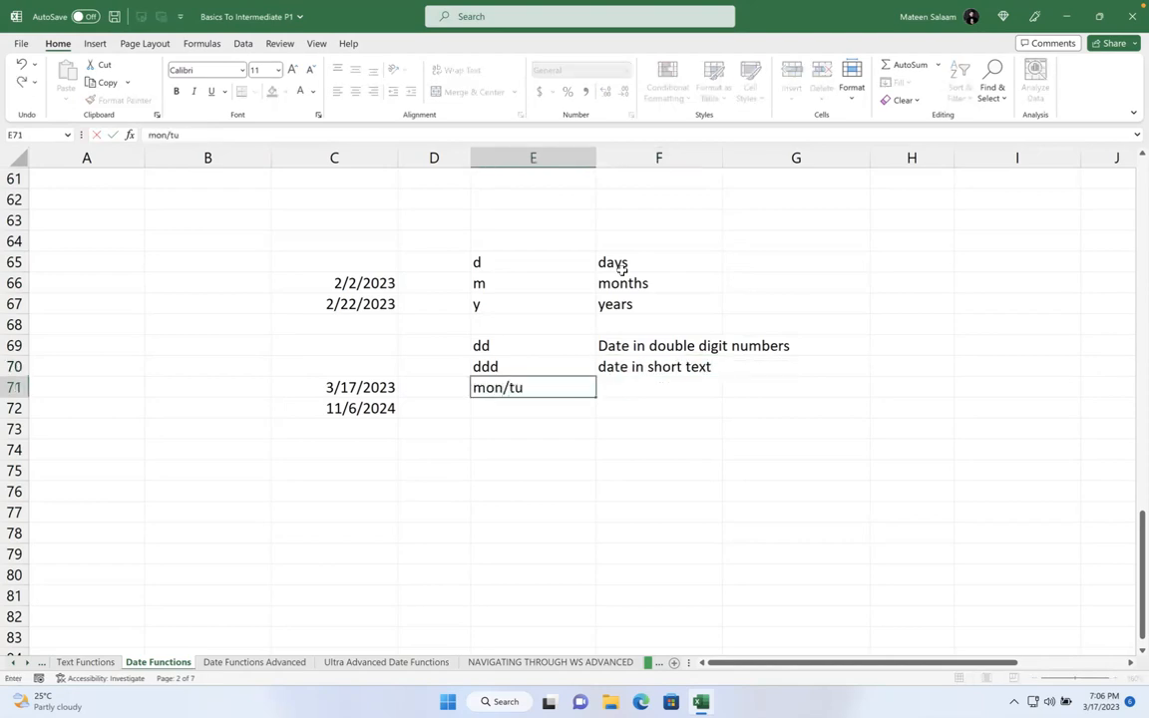
pyautogui.write('e/wed')
pyautogui.press('Return')
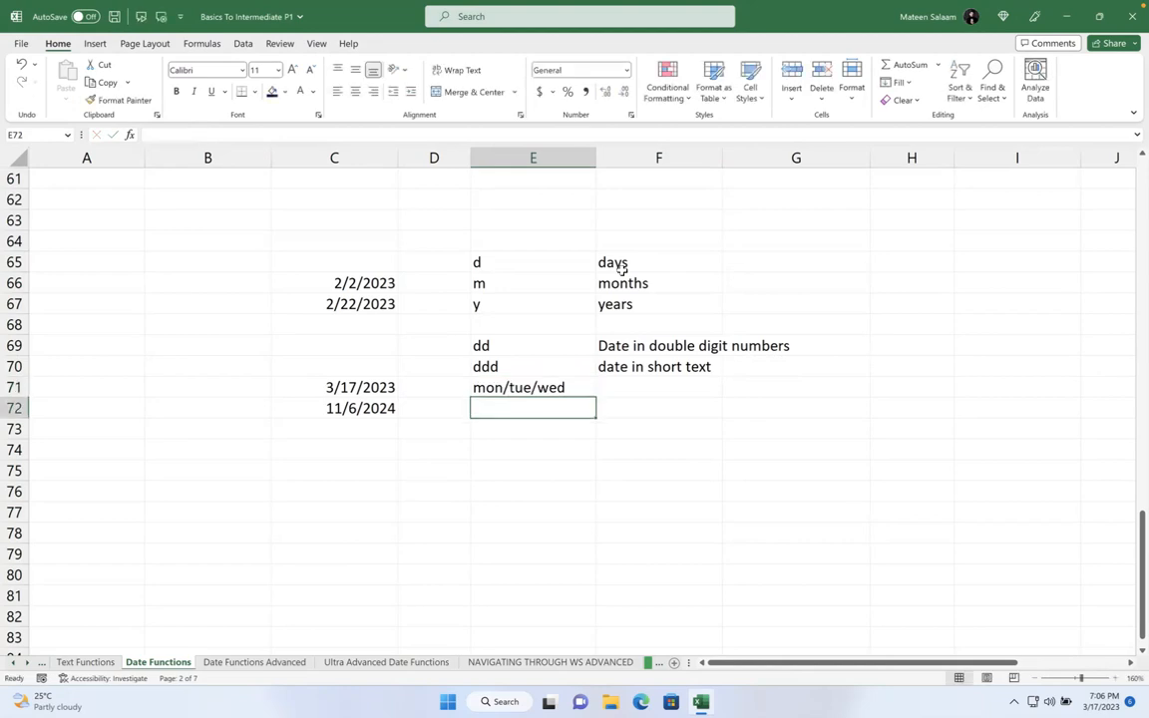
pyautogui.press('Return')
# - Add dddd as 'date in long text' with the examples monday and tuesday
pyautogui.write('dddd')
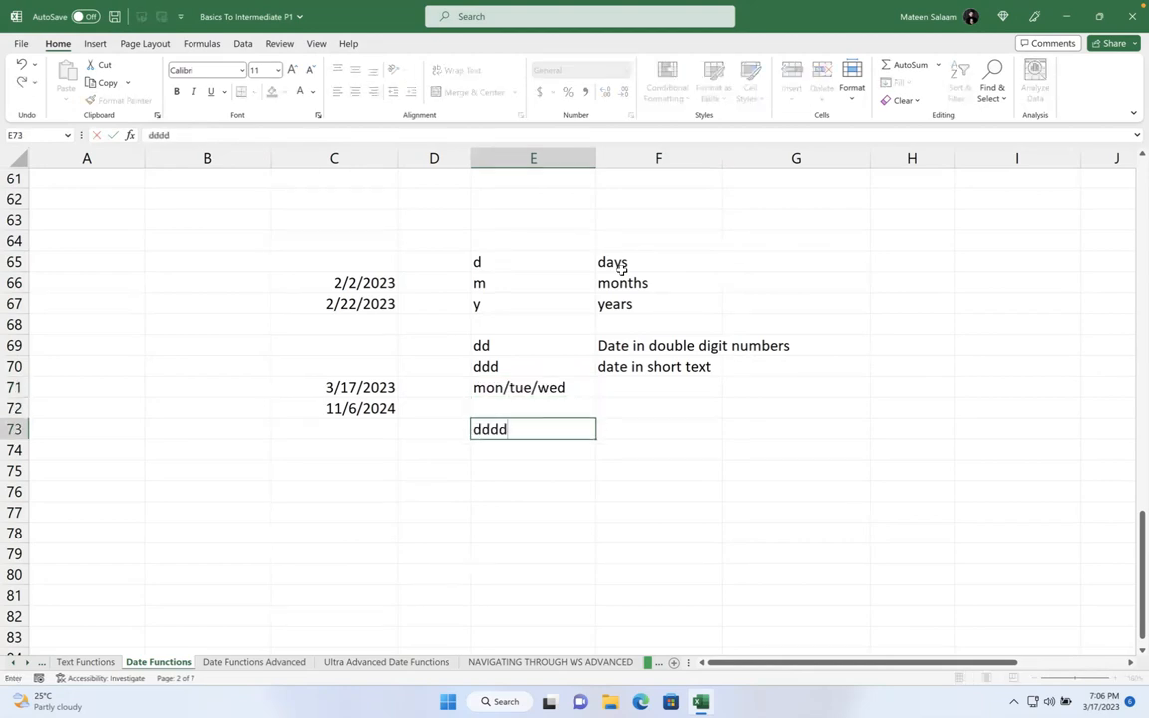
pyautogui.press('Tab')
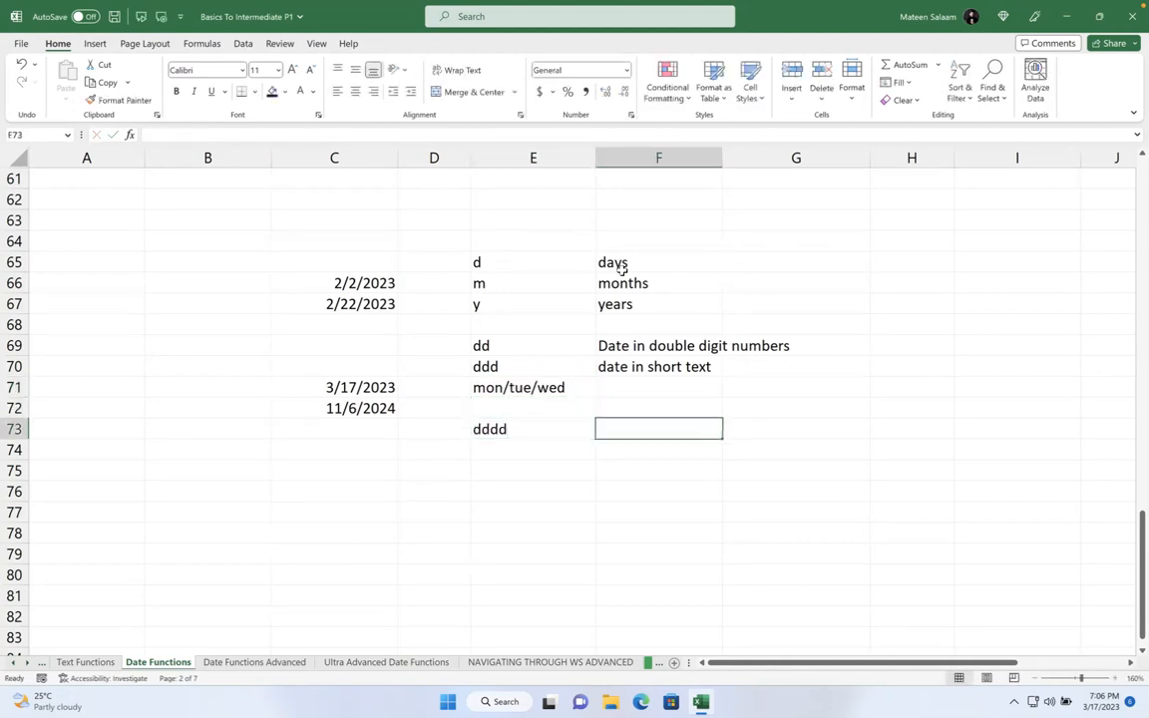
pyautogui.write('date in long text')
pyautogui.press('Return')
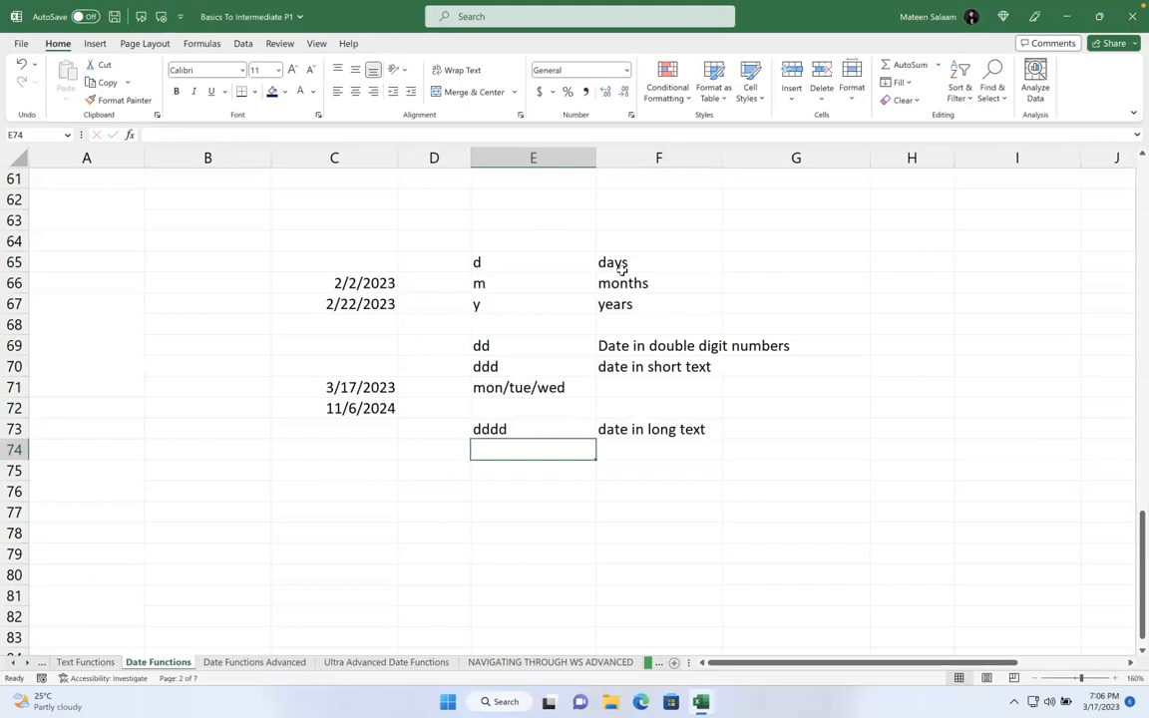
pyautogui.write('monday')
pyautogui.press('Return')
pyautogui.write('tuesday')
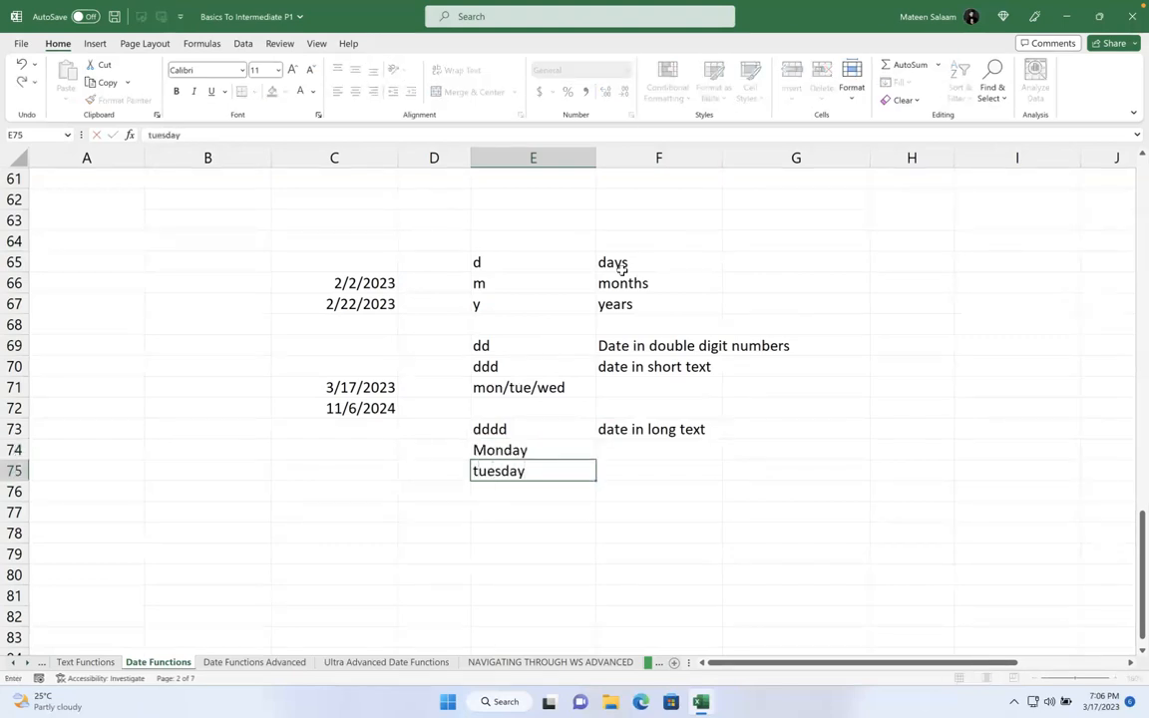
pyautogui.press('Return')
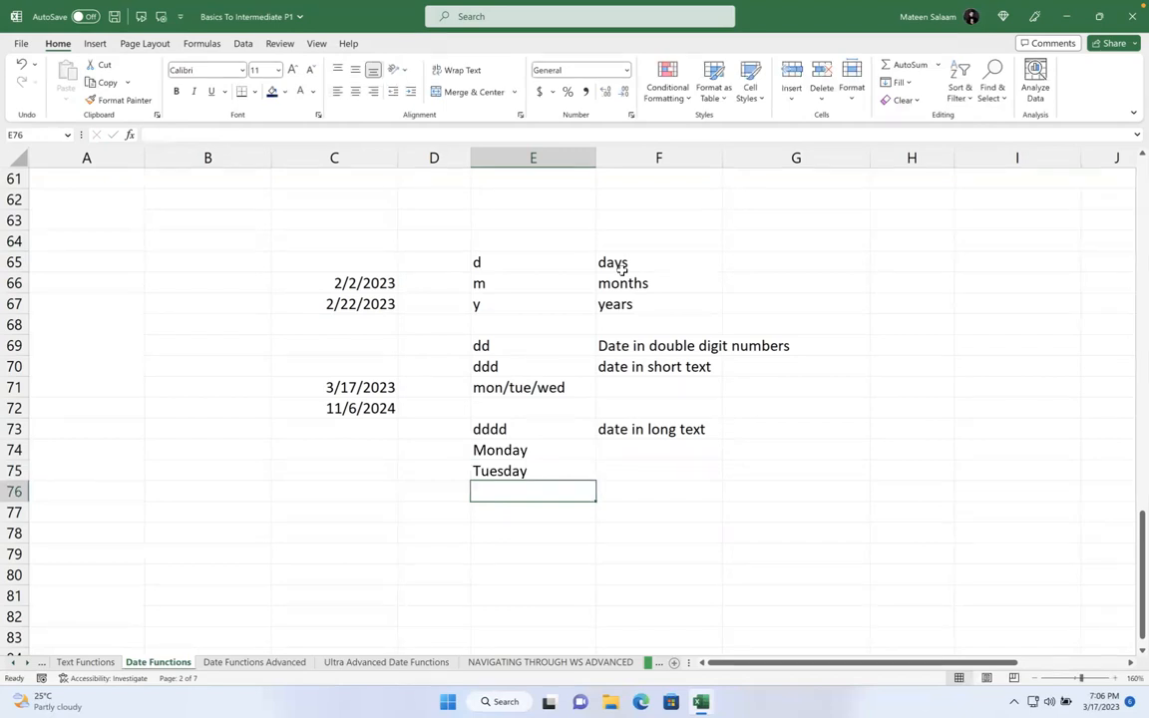
pyautogui.press('Return')
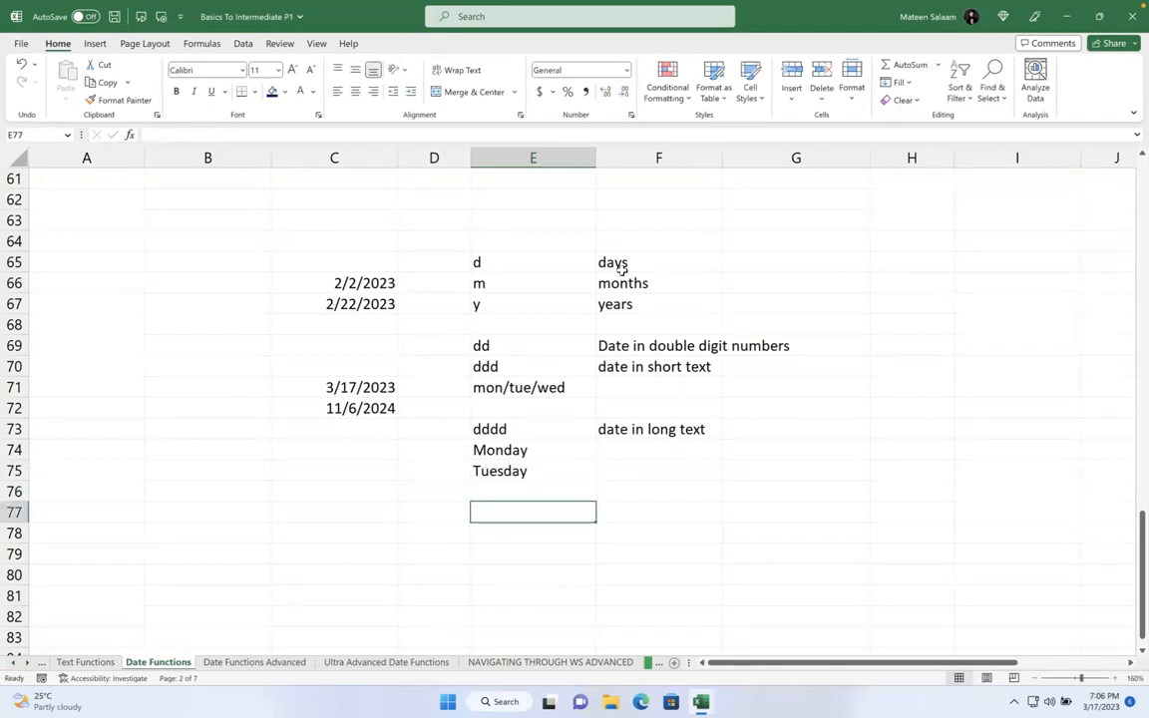
# - Add the month codes m as 'Single digit' and mm as 'Double digit'
pyautogui.write('m')
pyautogui.press('Tab')
pyautogui.write('Single digit')
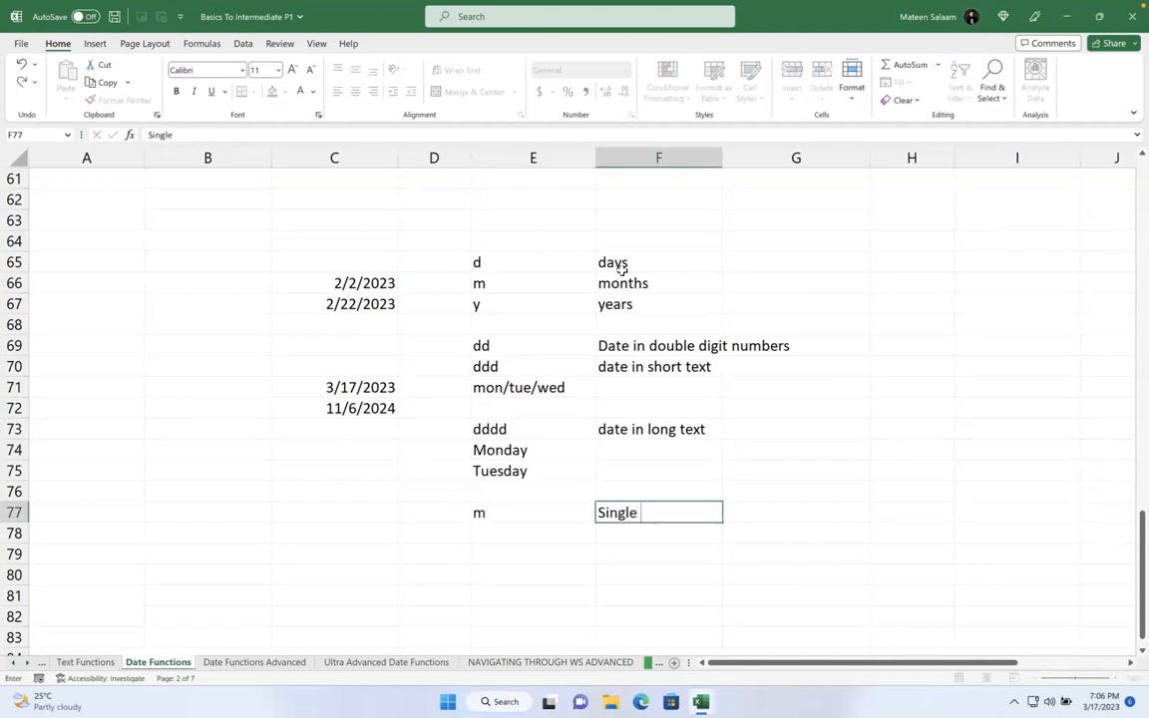
pyautogui.press('Return')
pyautogui.write('mm')
pyautogui.press('Tab')
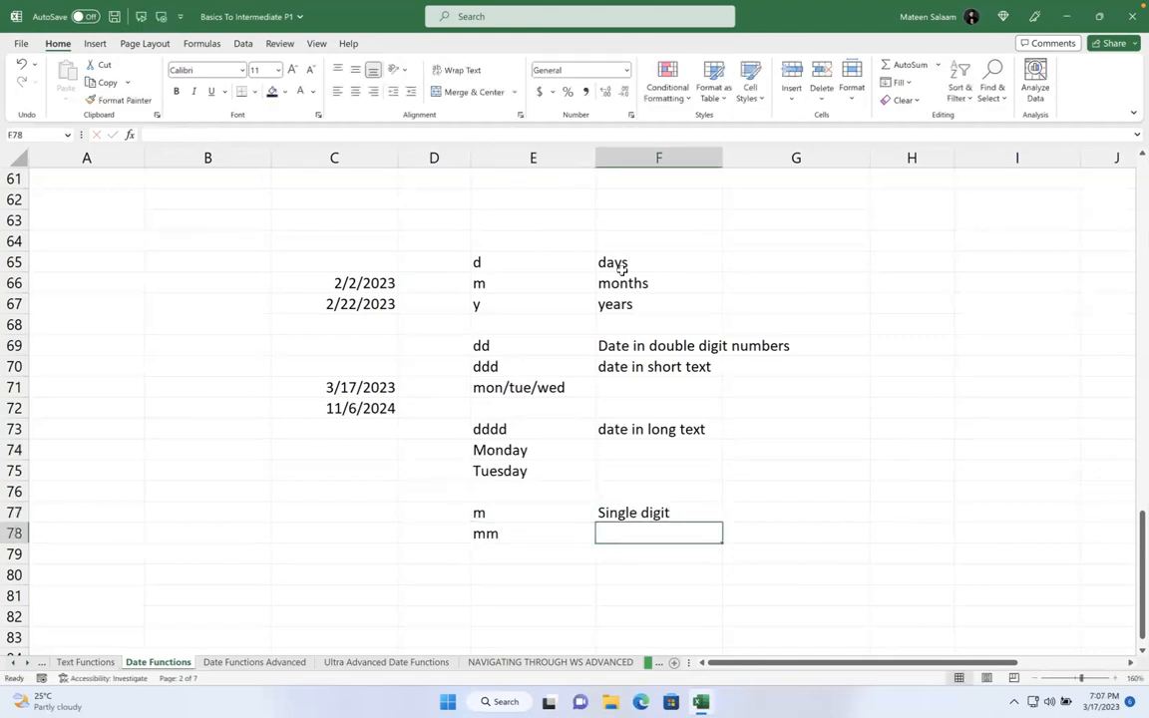
pyautogui.write('Double digit')
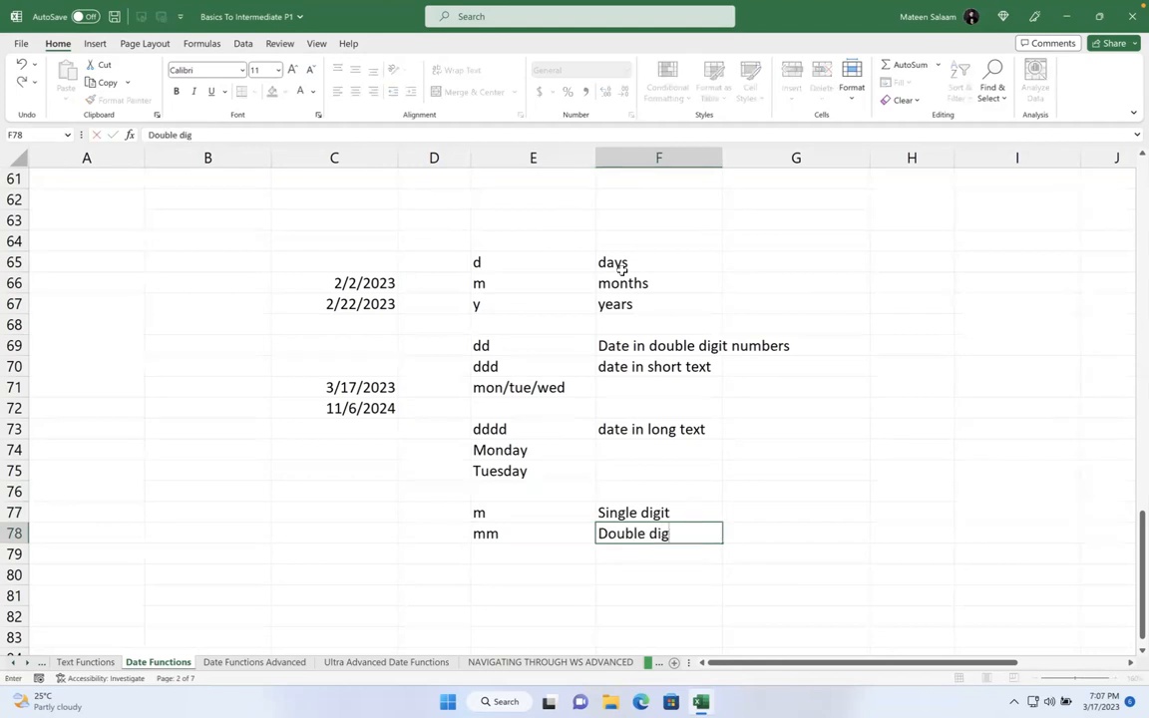
pyautogui.press('Return')
# - Add mmm as 'short text' and mmmm as 'long text'
pyautogui.write('mmm')
pyautogui.press('Tab')
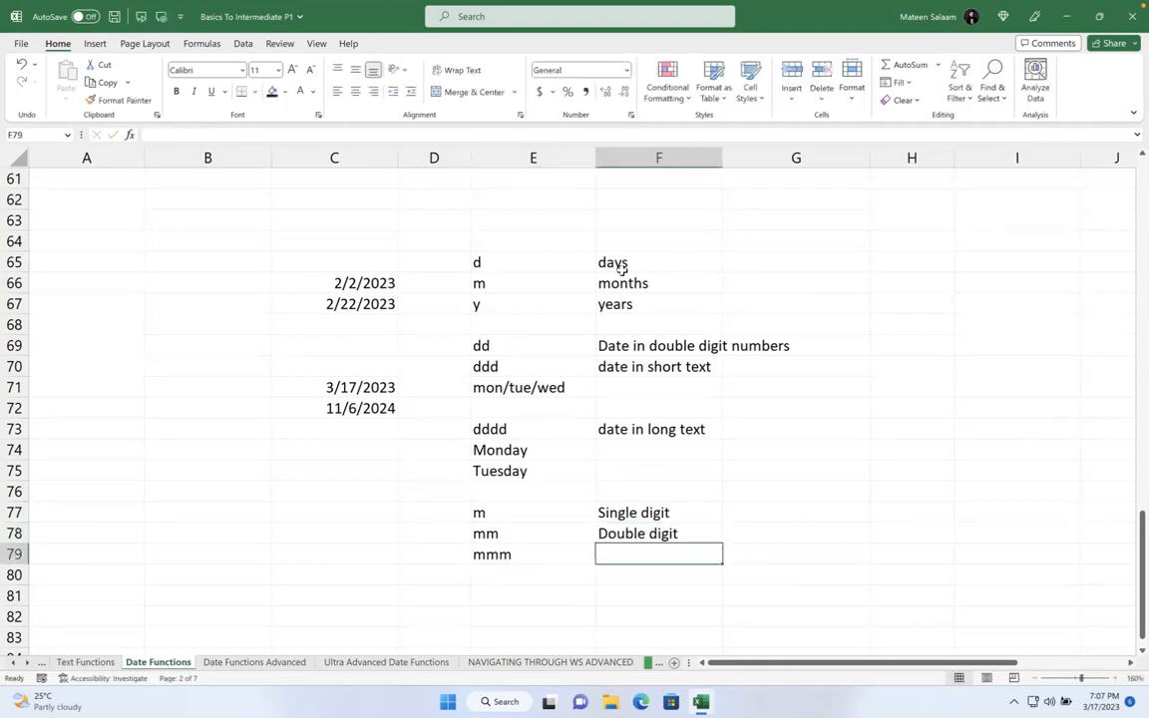
pyautogui.write('short text')
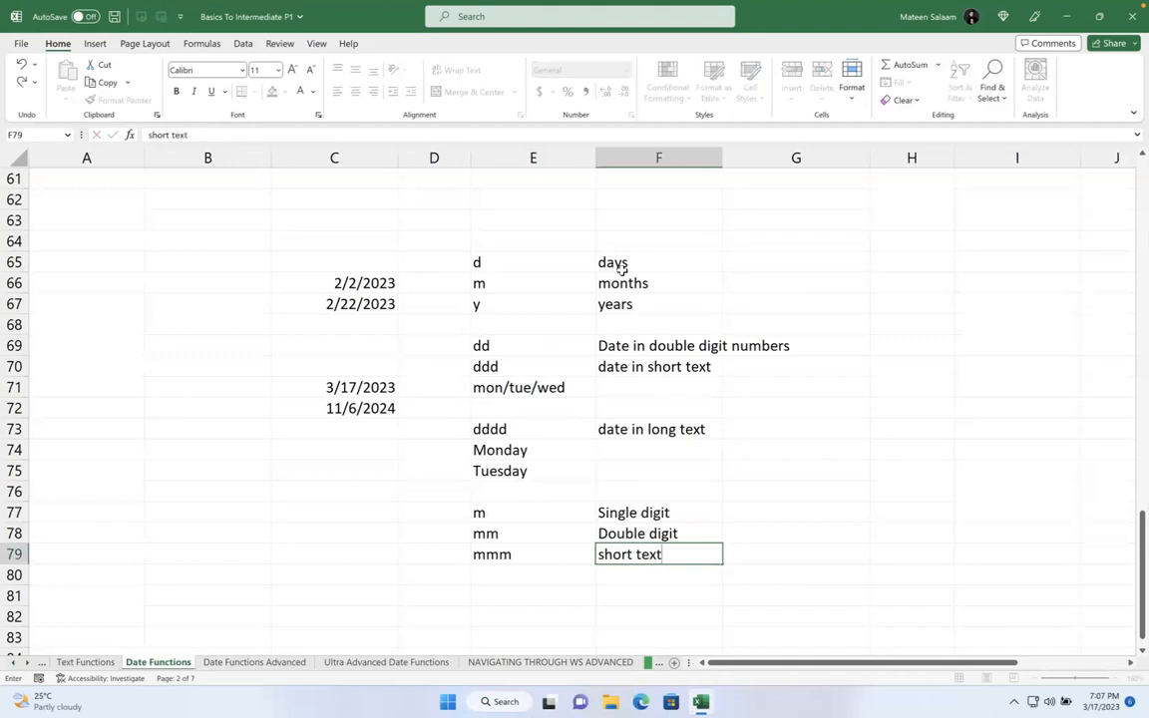
pyautogui.press('Return')
pyautogui.write('mmmmm')
pyautogui.press('Tab')
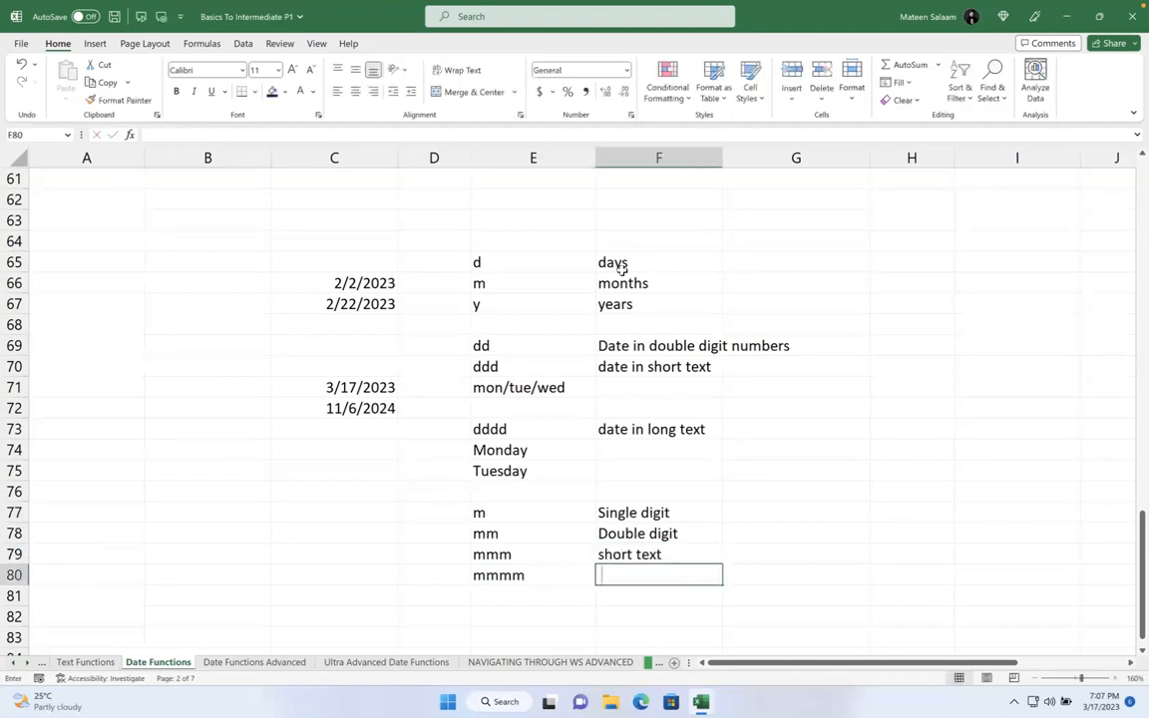
pyautogui.write('loing')
pyautogui.press('BackSpace')
pyautogui.press('BackSpace')
pyautogui.press('BackSpace')
pyautogui.press('BackSpace')
pyautogui.press('BackSpace')
pyautogui.write('ng text')
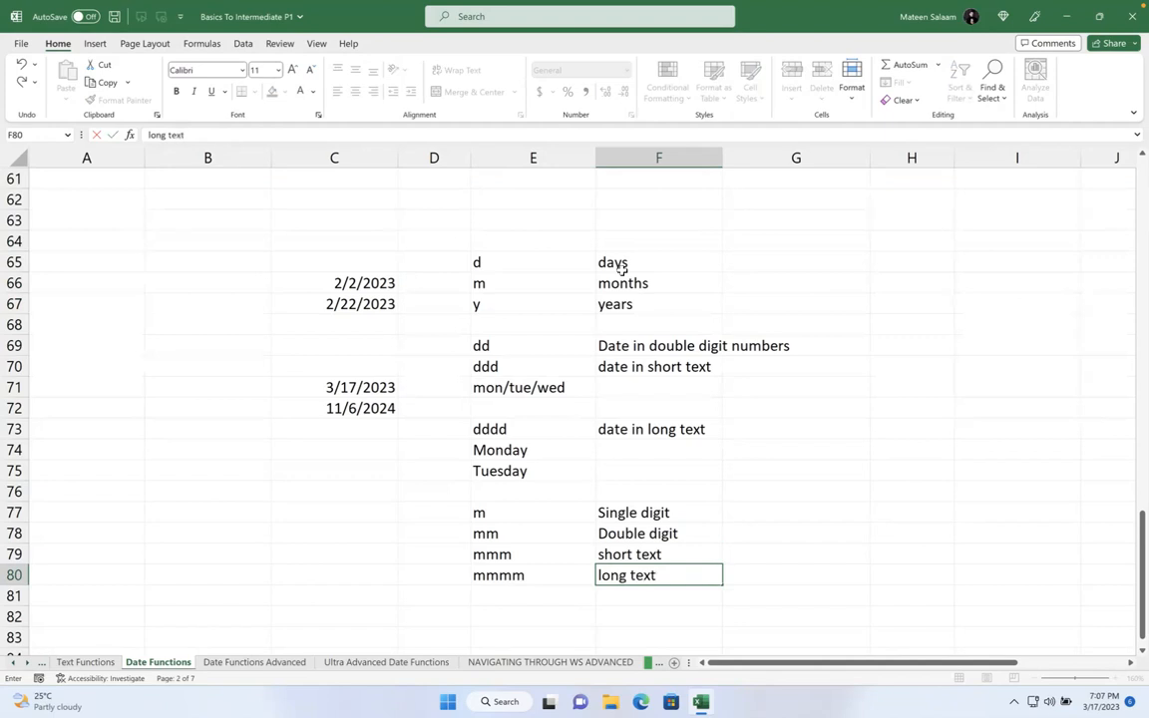
pyautogui.press('Return')
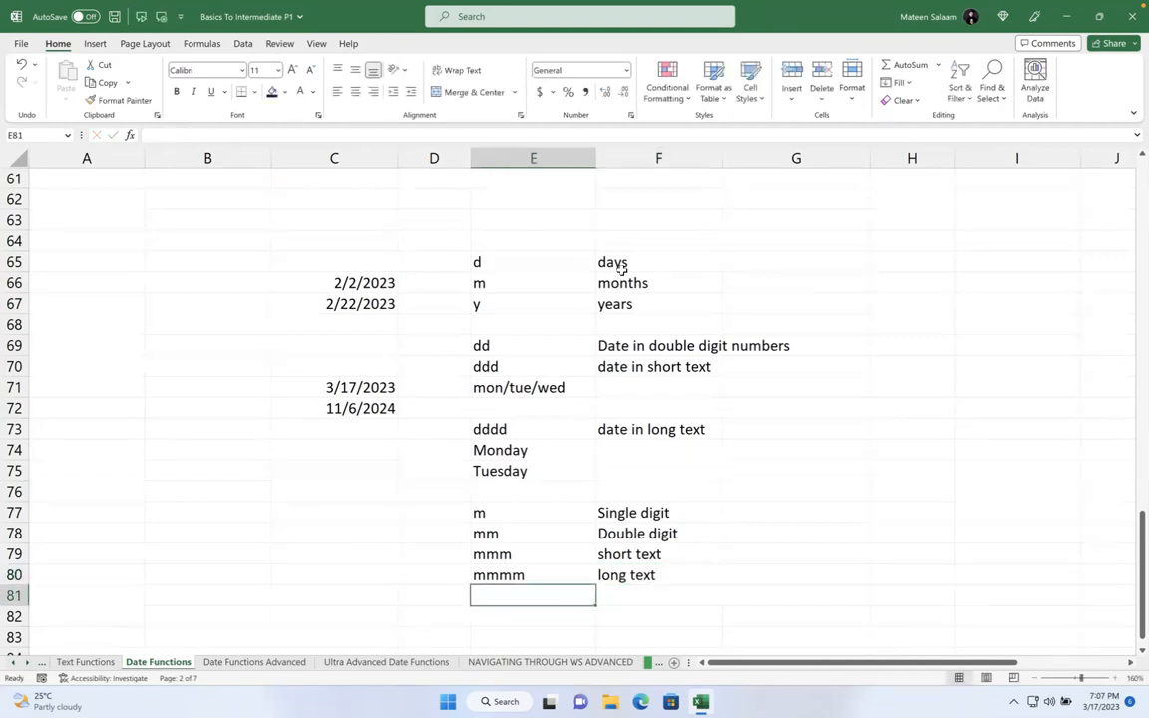
# - Enter =TODAY() in cell C76
pyautogui.click(265, 494)
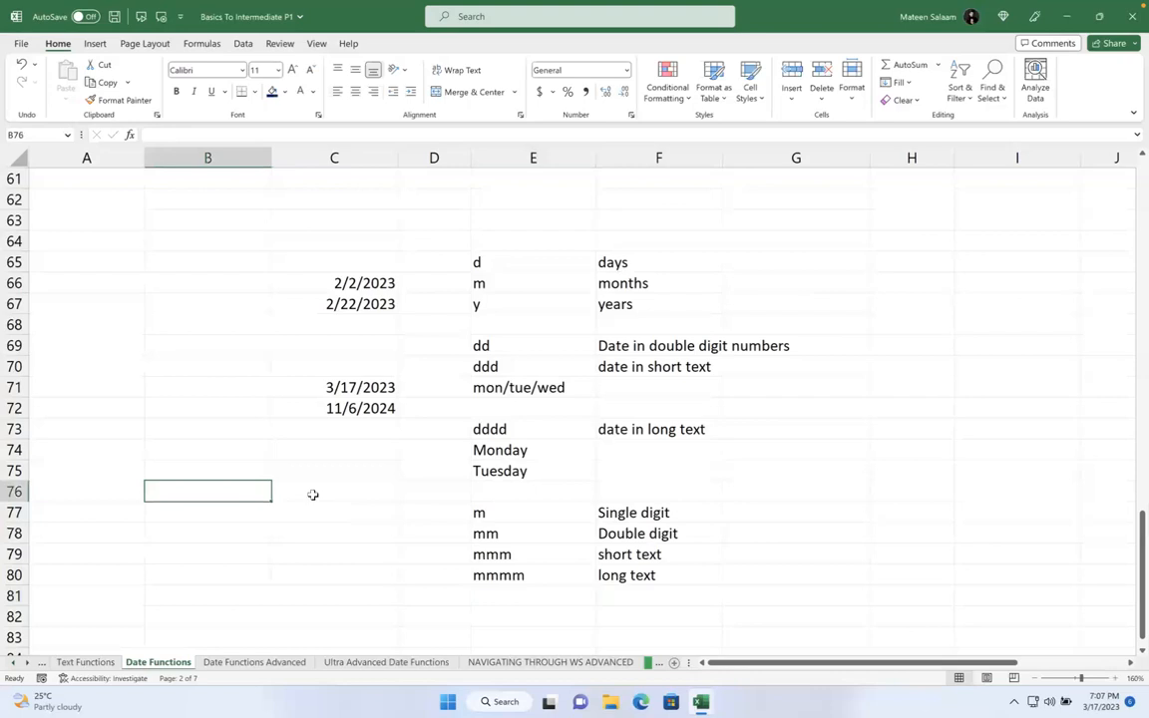
pyautogui.click(312, 495)
pyautogui.write('=today')
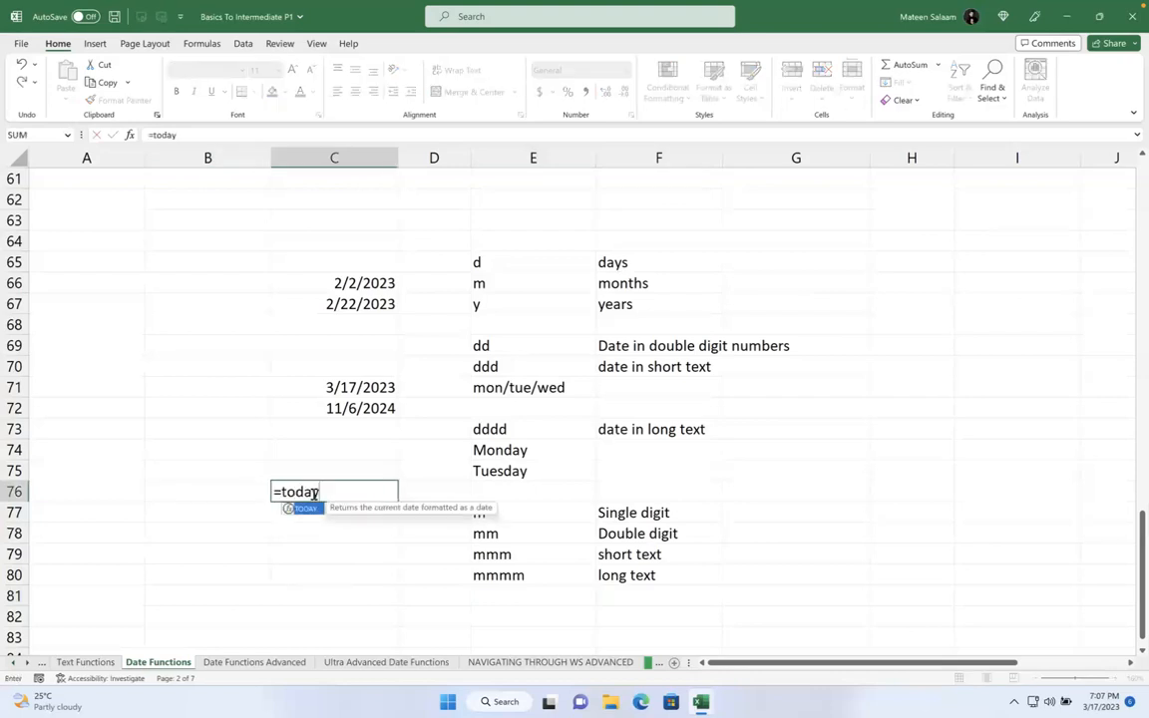
pyautogui.write('()')
pyautogui.press('Return')
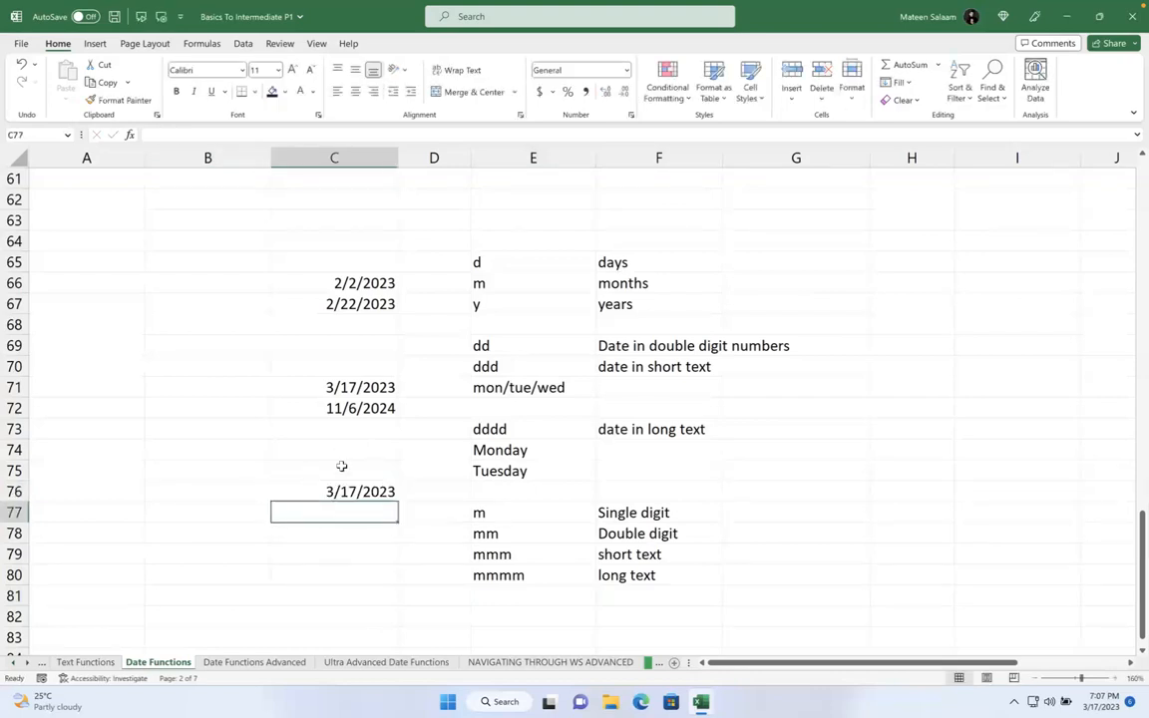
# - Give C76 the custom format dd-mmmm-yyyy so it shows 17-March-2023
pyautogui.click(329, 491)
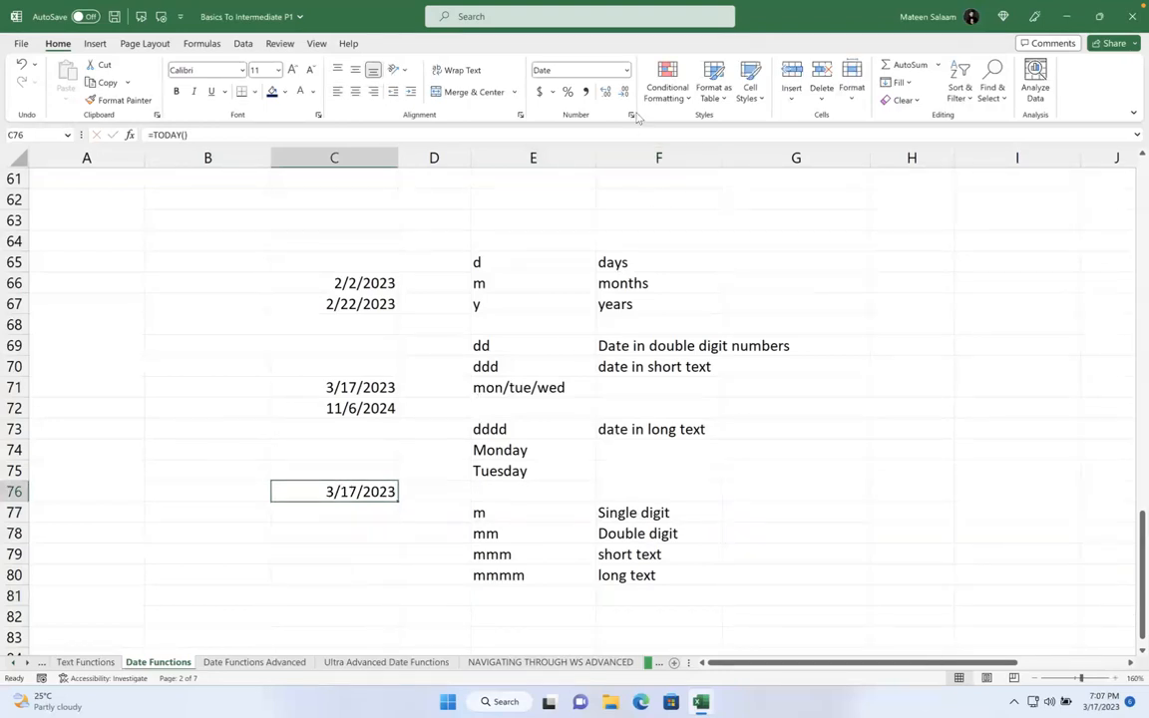
pyautogui.click(626, 70)
pyautogui.click(587, 452)
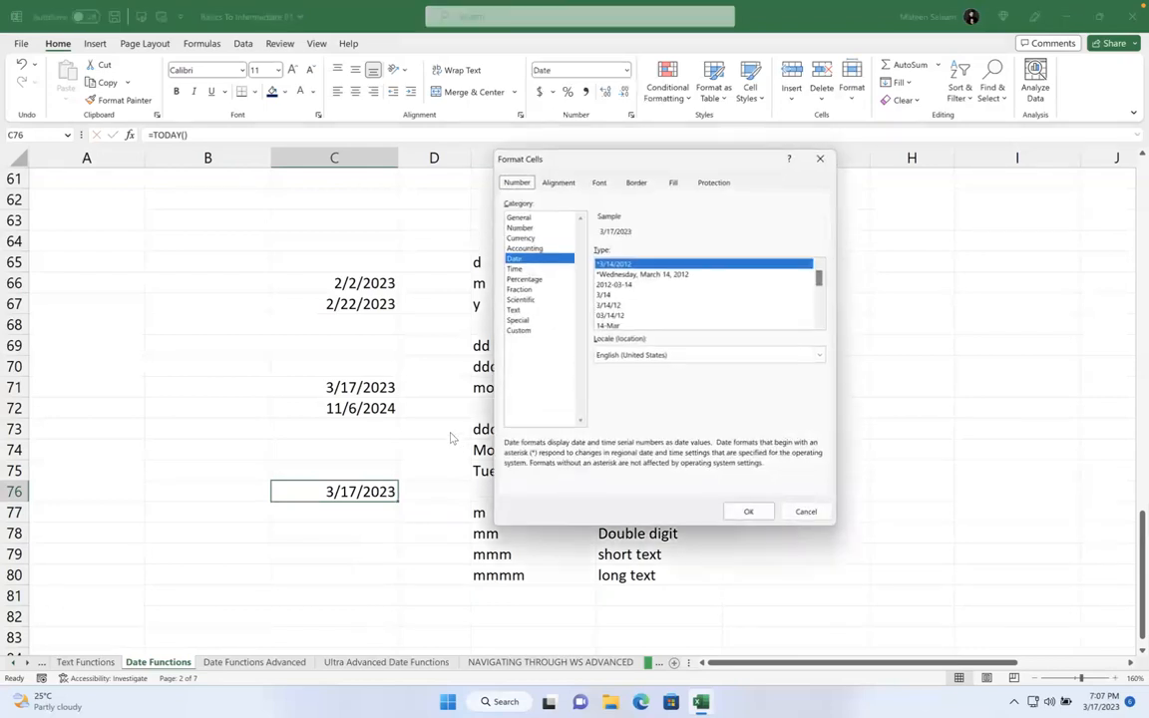
pyautogui.click(537, 331)
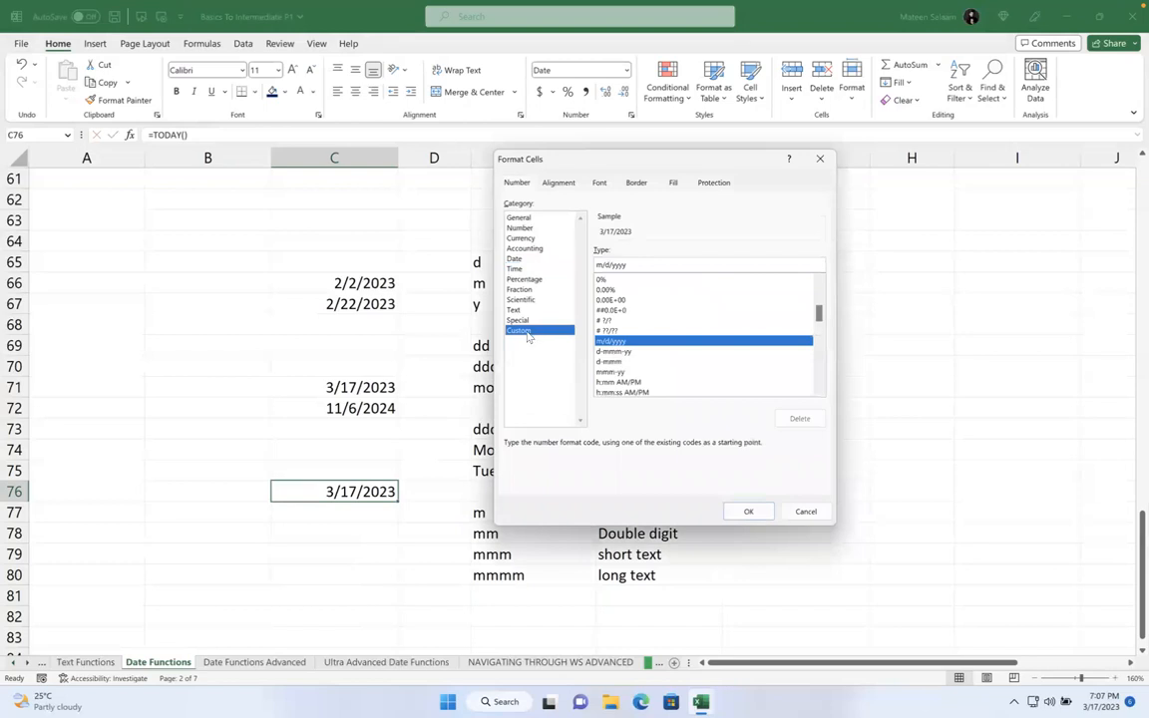
pyautogui.doubleClick(649, 266)
pyautogui.press('BackSpace')
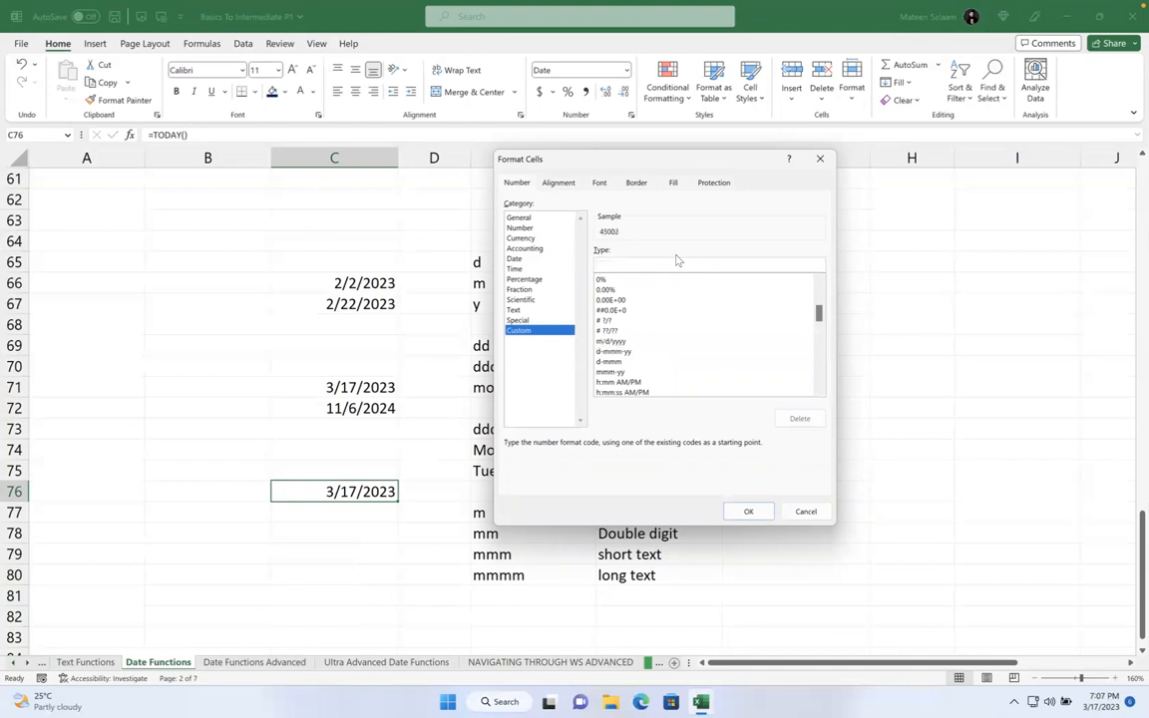
pyautogui.write('dd/mm')
pyautogui.press('BackSpace')
pyautogui.press('BackSpace')
pyautogui.press('BackSpace')
pyautogui.write('-mmmm-yyyy')
pyautogui.press('BackSpace')
pyautogui.press('BackSpace')
pyautogui.press('BackSpace')
pyautogui.write('yy')
pyautogui.press('BackSpace')
pyautogui.write('yy')
pyautogui.click(749, 511)
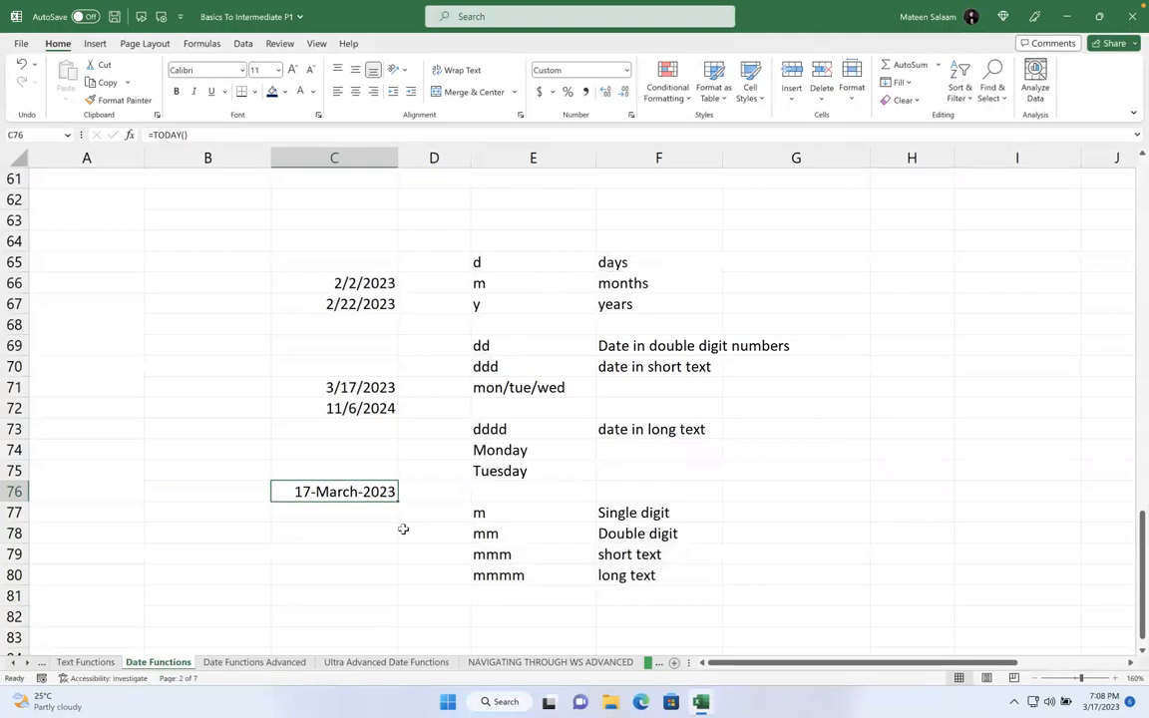
# - Enter =NOW() in C87 to show the current date and time
pyautogui.scroll(-6, 403, 528)
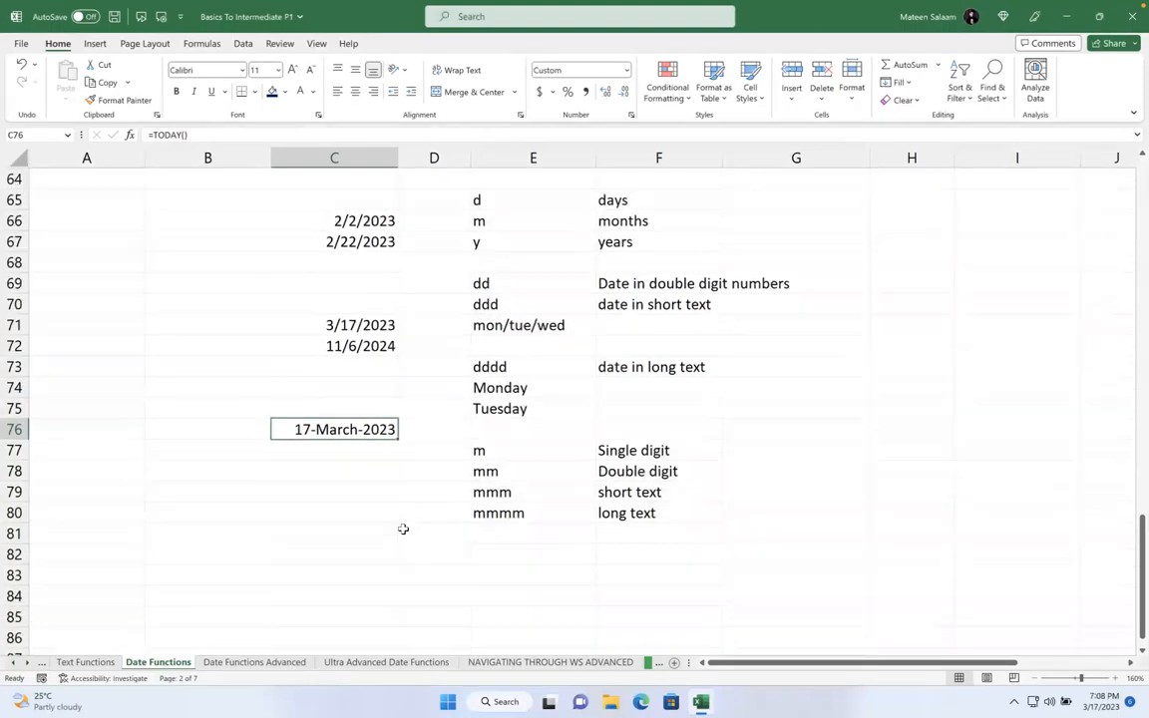
pyautogui.click(309, 368)
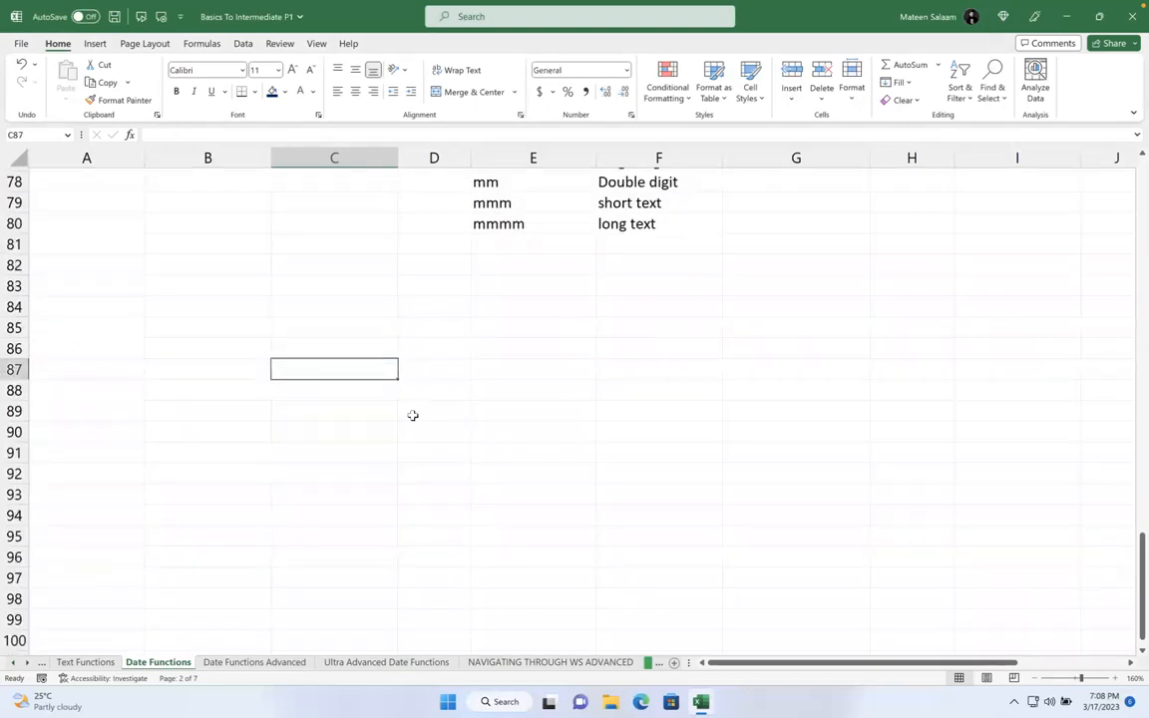
pyautogui.write('=')
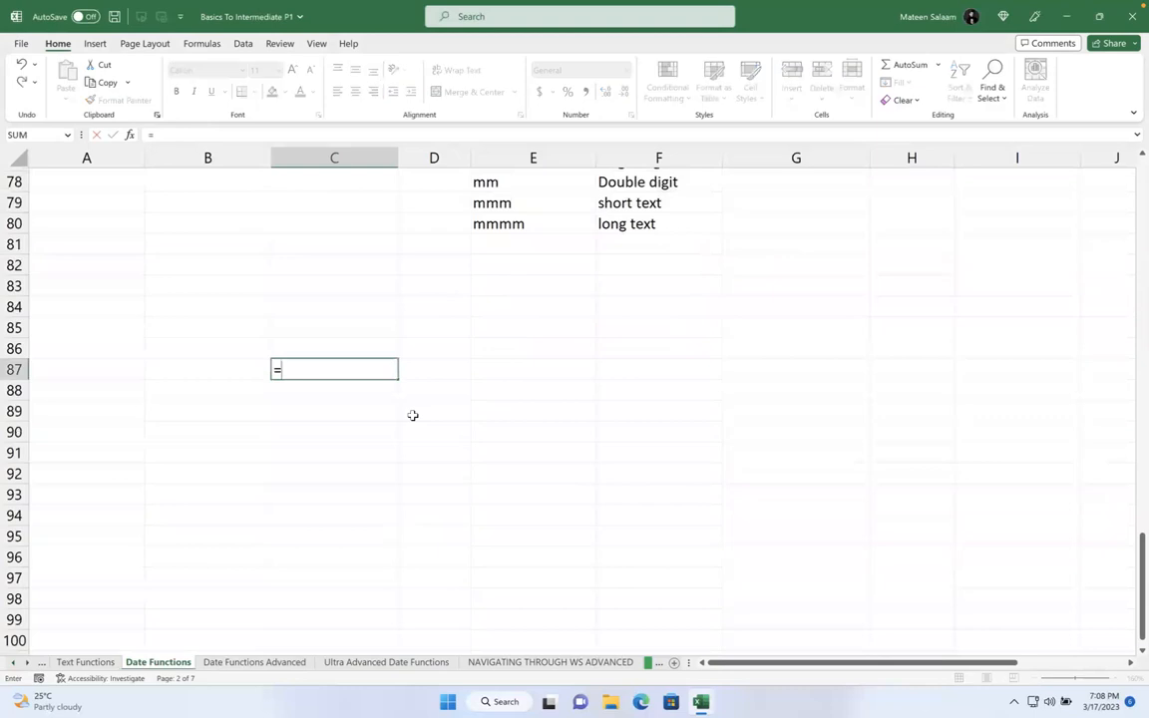
pyautogui.write('now)')
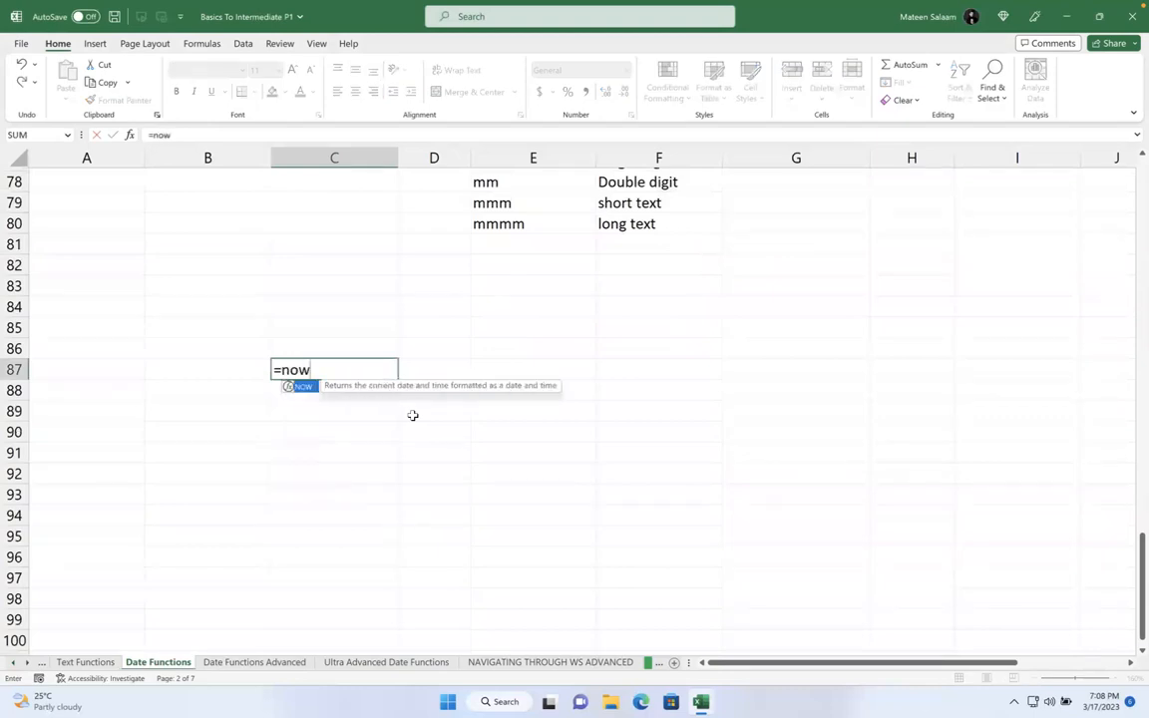
pyautogui.press('BackSpace')
pyautogui.write('()')
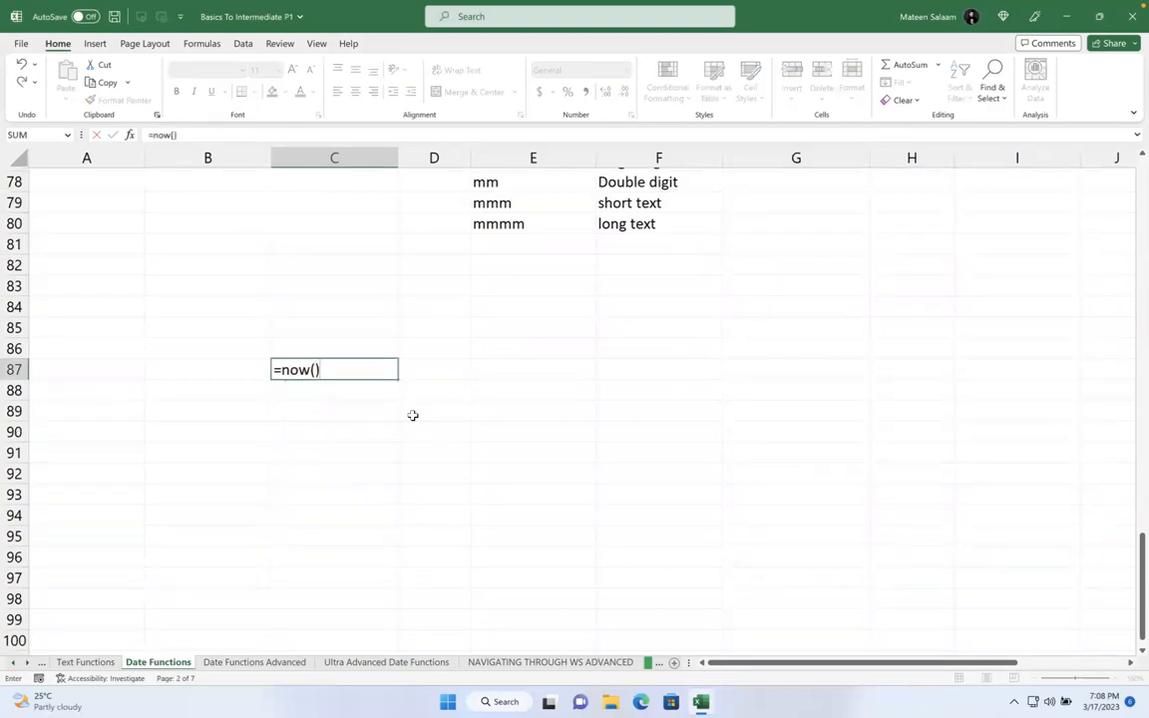
pyautogui.press('Return')
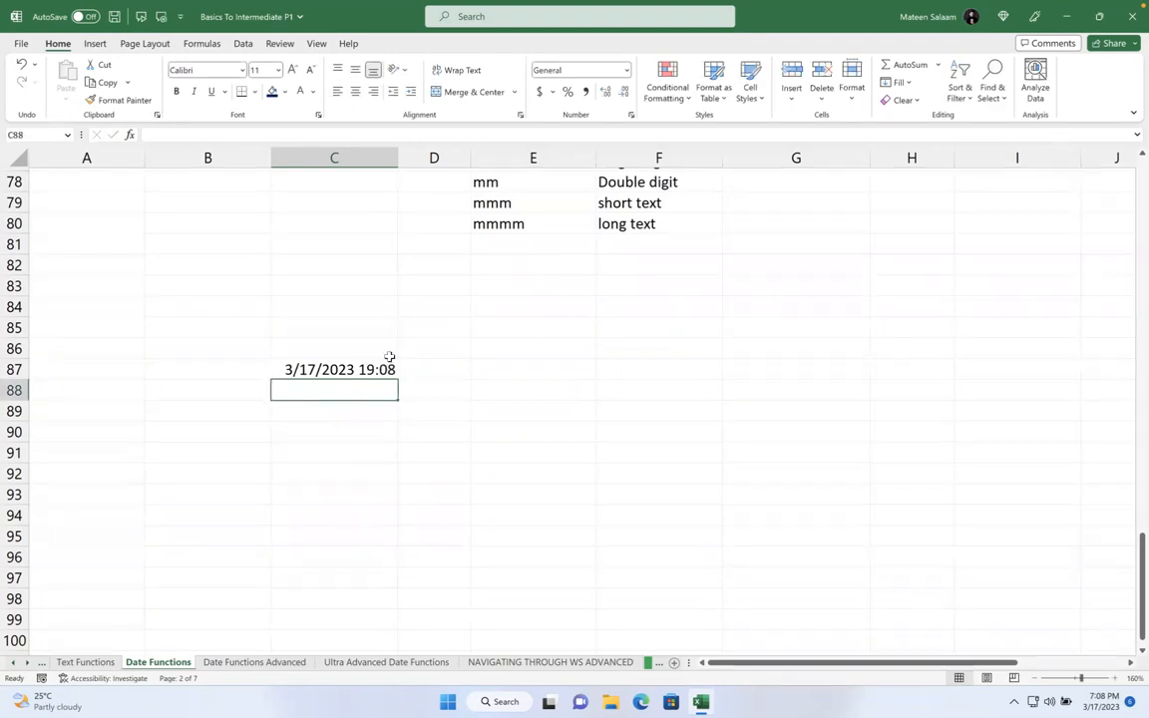
# - Label D87 '24 hour' and D88 'AM/PM'
pyautogui.click(462, 361)
pyautogui.write('24 hor')
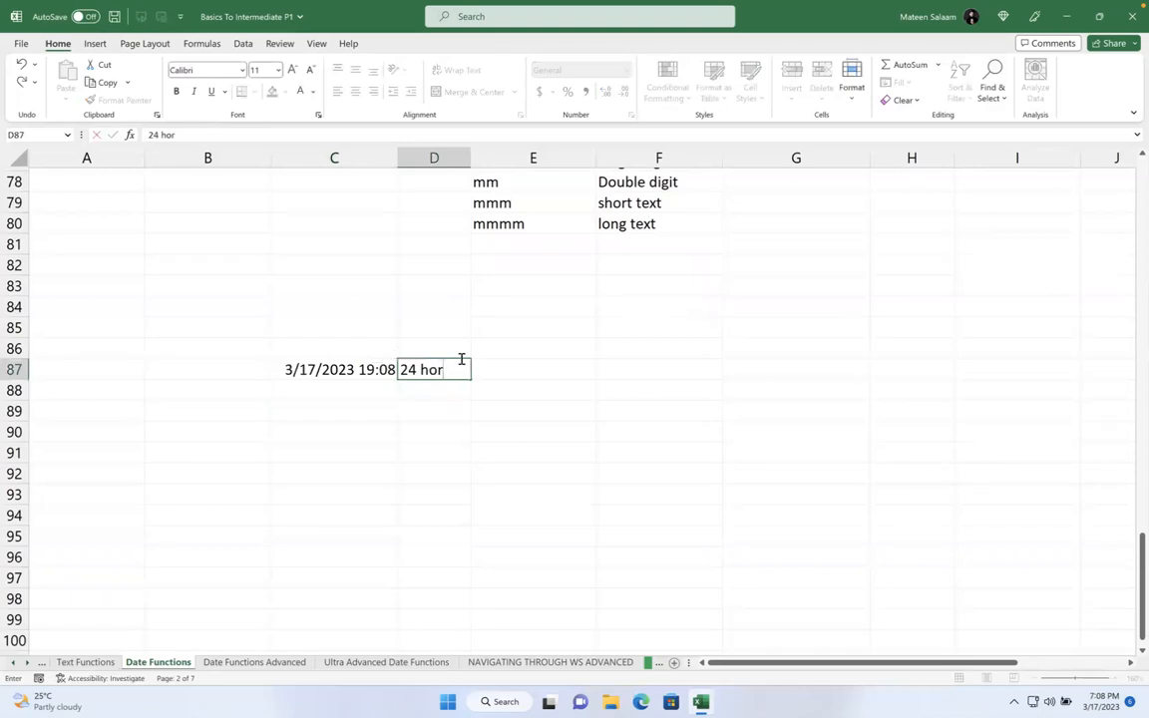
pyautogui.press('BackSpace')
pyautogui.write('ur')
pyautogui.press('Return')
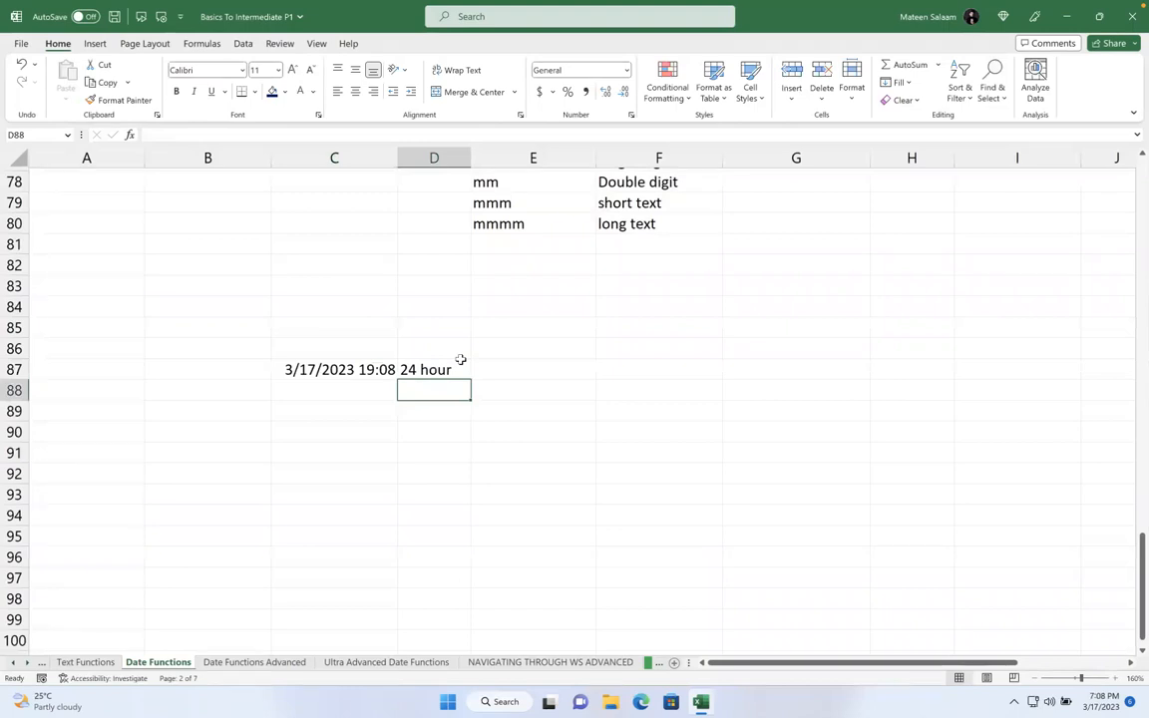
pyautogui.write('AM/PM')
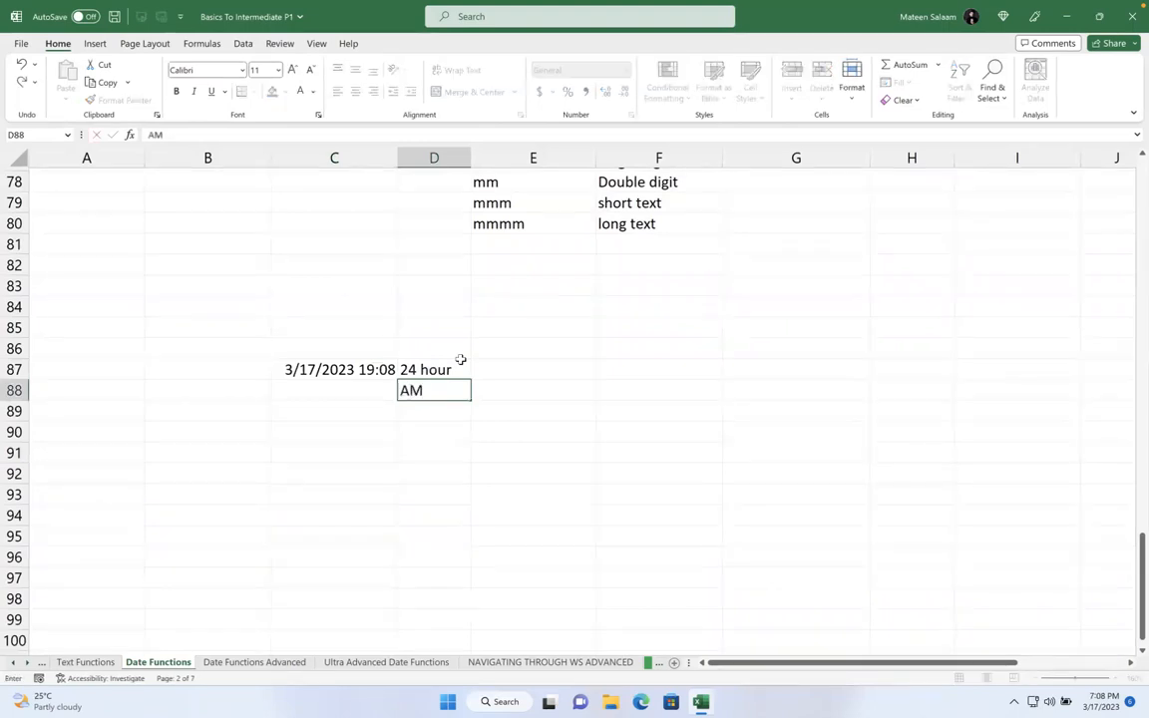
pyautogui.press('Return')
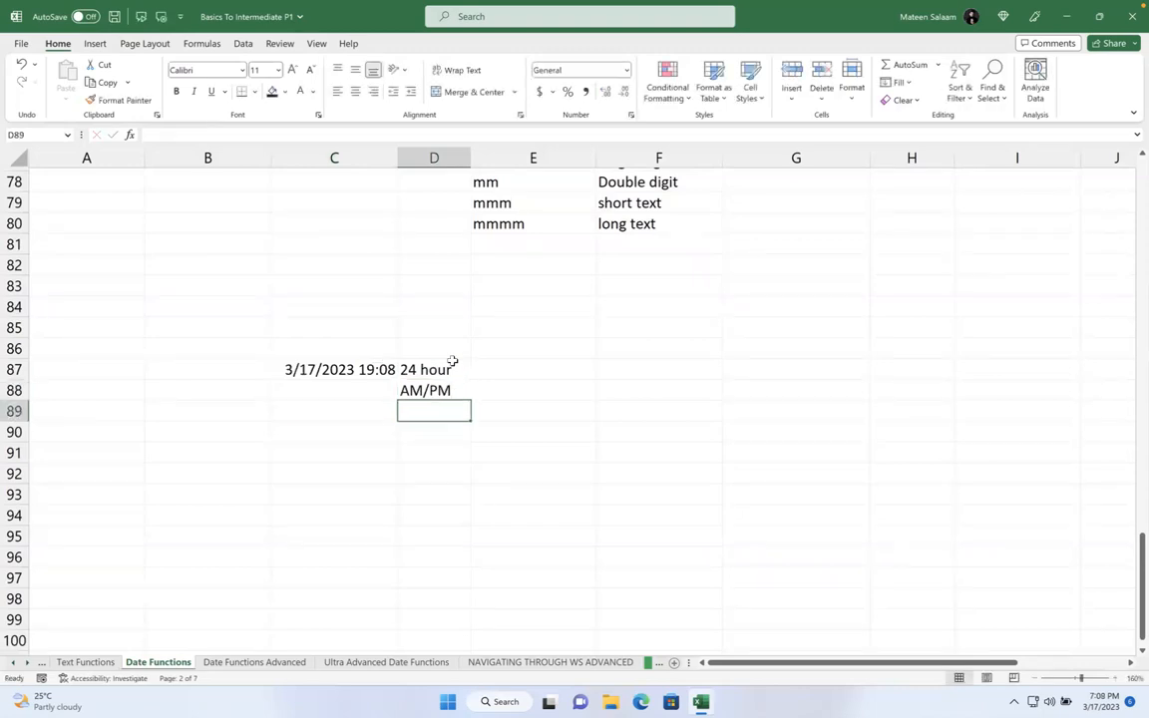
pyautogui.click(371, 370)
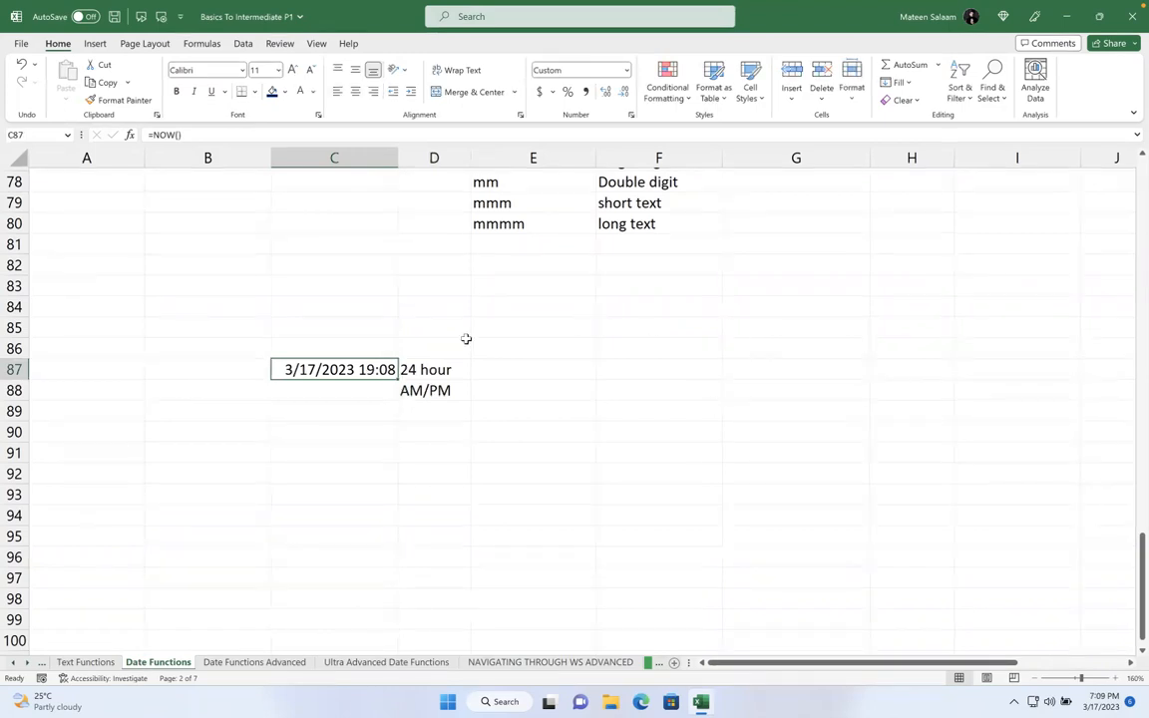
# - Write the format note 'mm/dd/yyyy hh:mm AM/PM' in cell C85
pyautogui.click(307, 329)
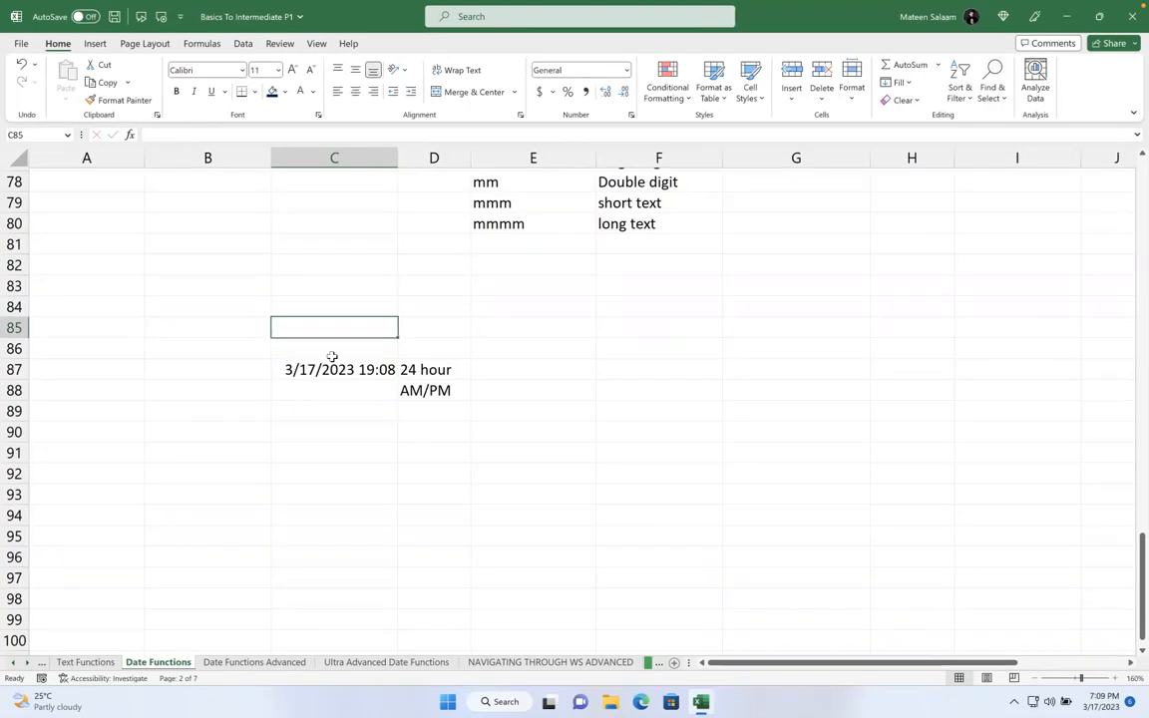
pyautogui.write('mm/d')
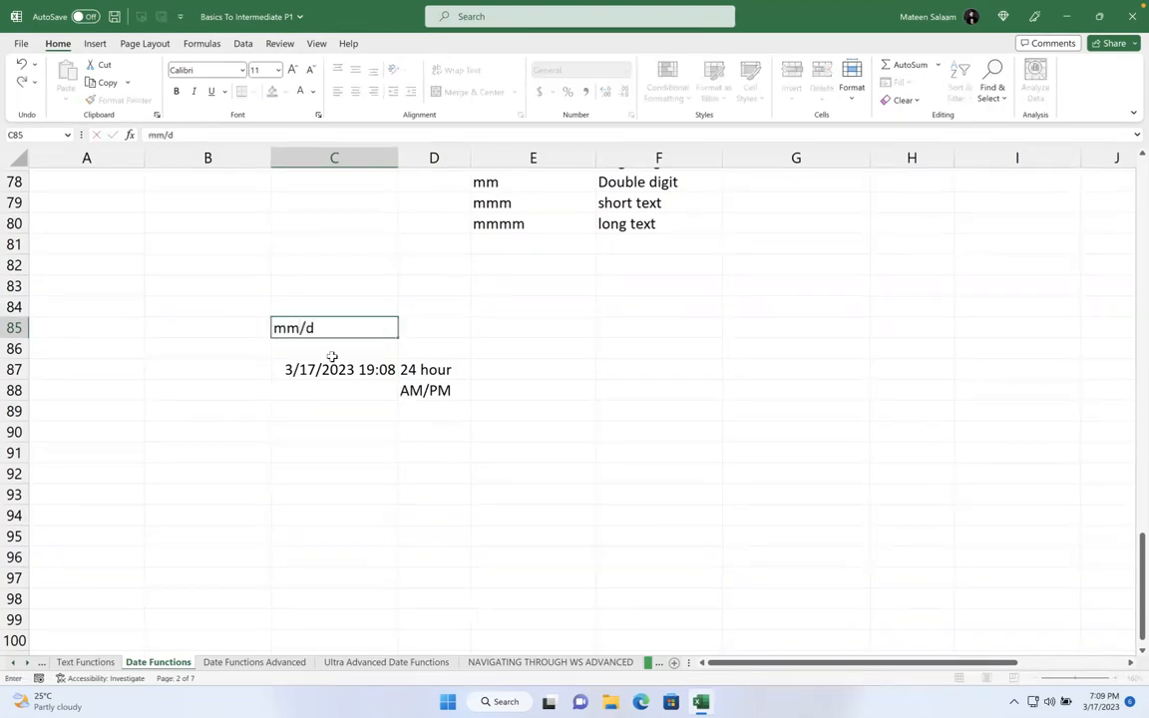
pyautogui.write('d/yyyy hh:mm')
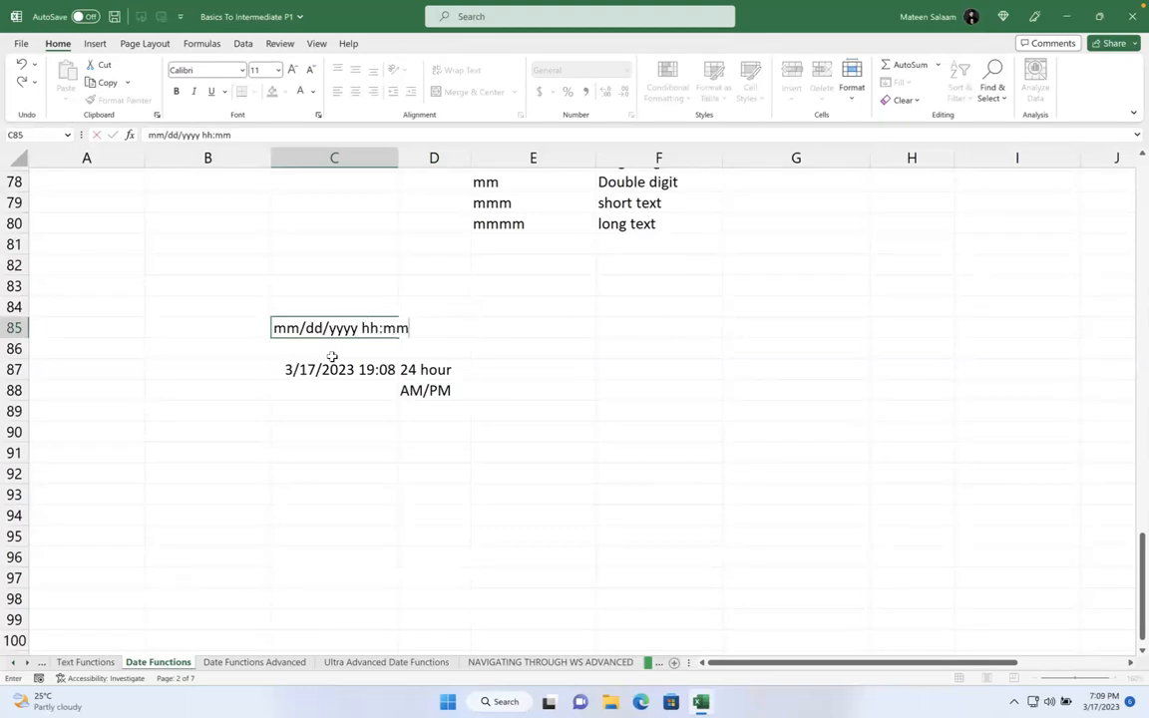
pyautogui.press('Return')
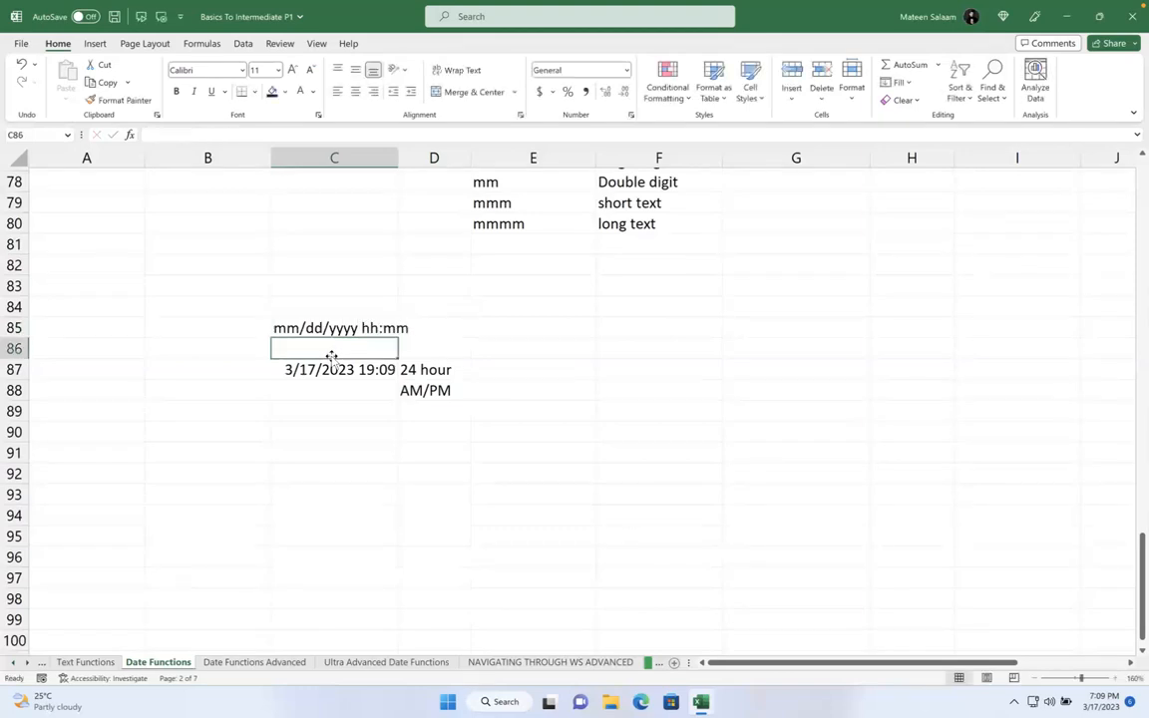
pyautogui.press('Down')
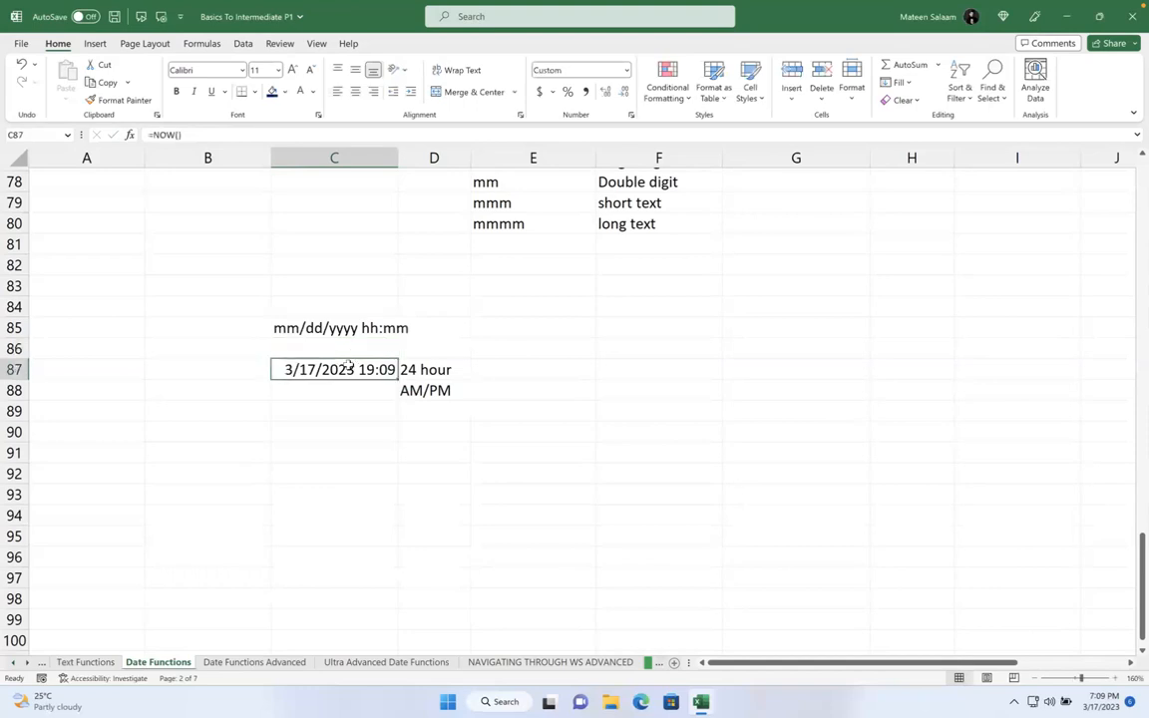
pyautogui.doubleClick(383, 329)
pyautogui.press('End')
pyautogui.write('AM')
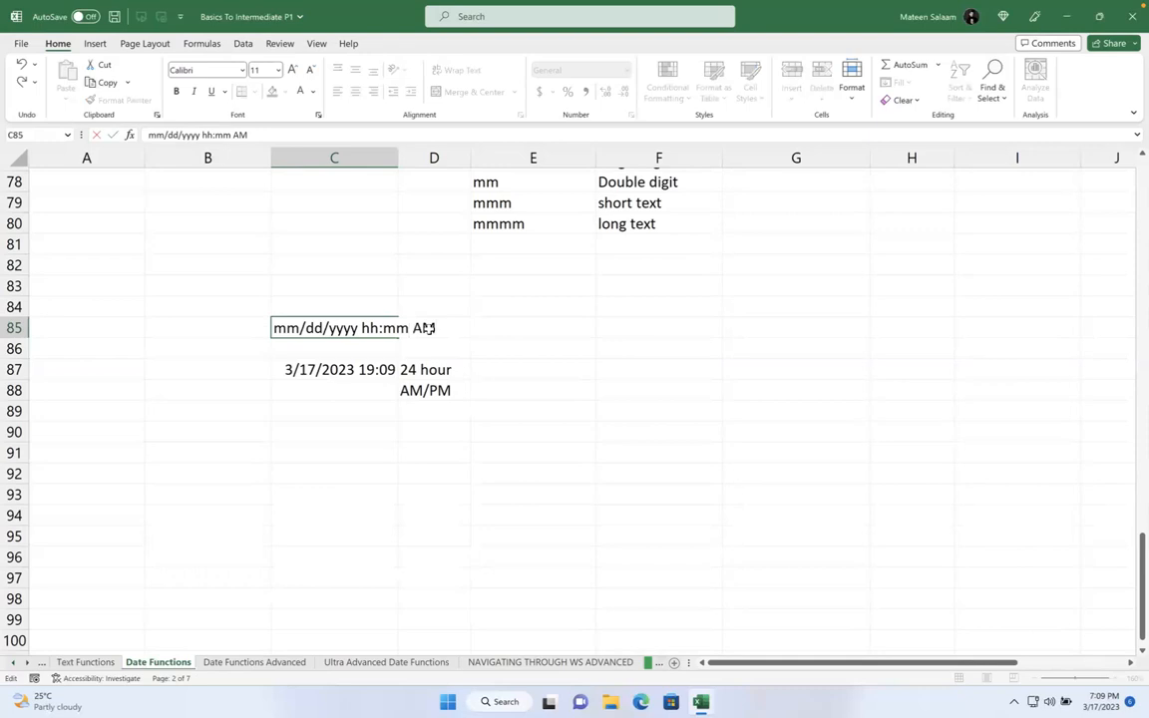
pyautogui.write('/PM')
pyautogui.press('Return')
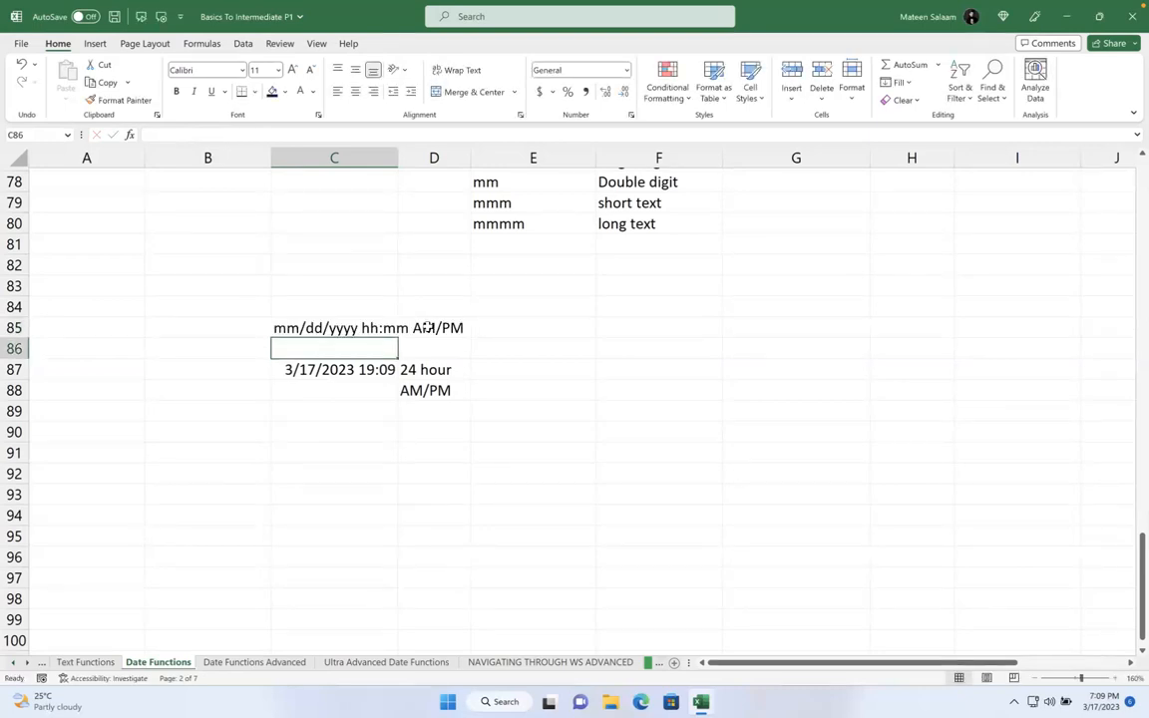
pyautogui.click(369, 369)
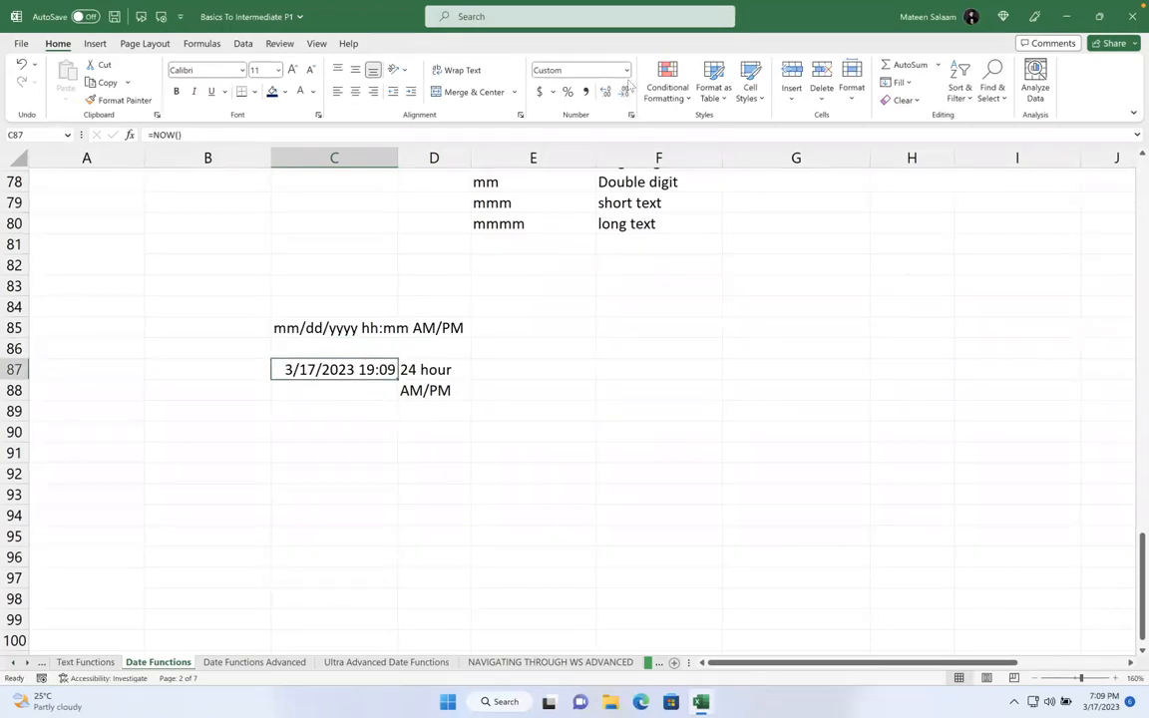
# - Apply a custom dd/mmm/yyy am/pm number format to C87 and check its formula
pyautogui.click(567, 72)
pyautogui.click(601, 452)
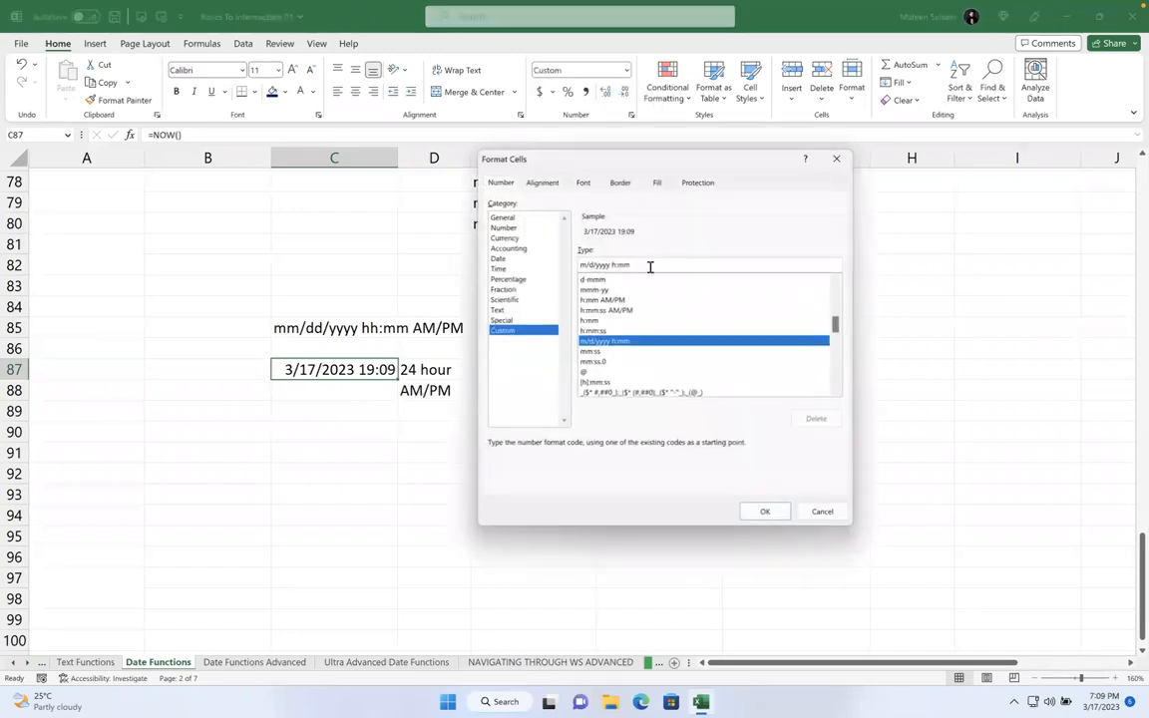
pyautogui.press('Tab')
pyautogui.press('BackSpace')
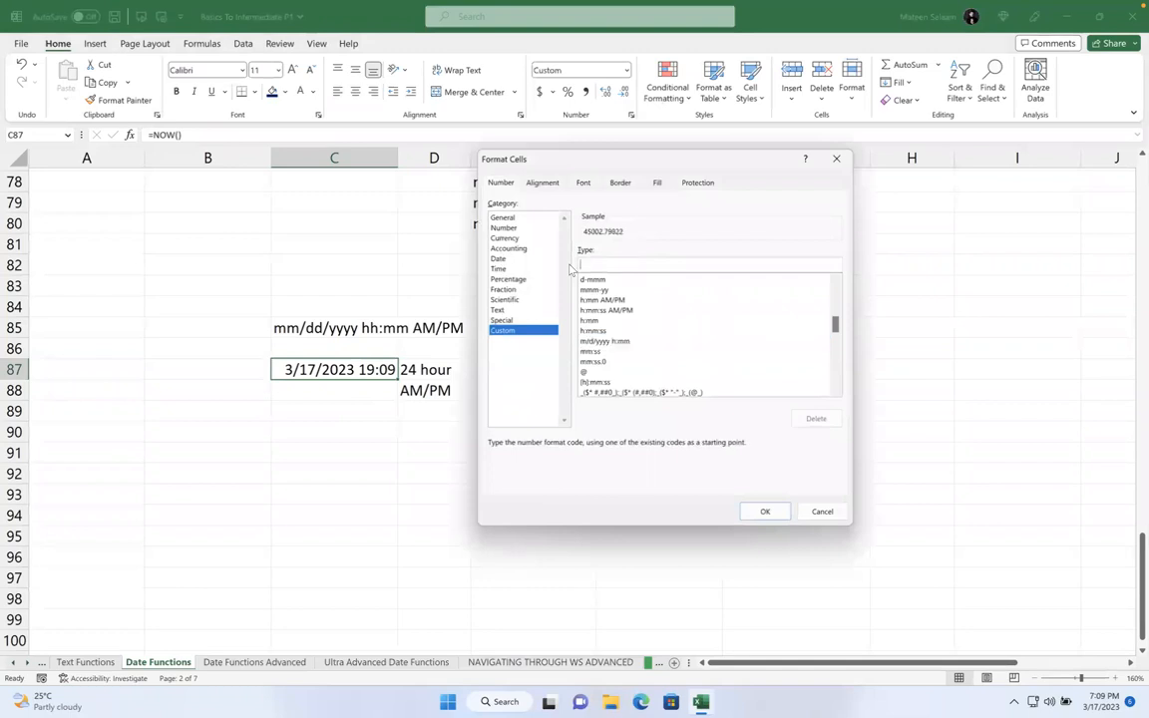
pyautogui.write('dd/mmm/yyy')
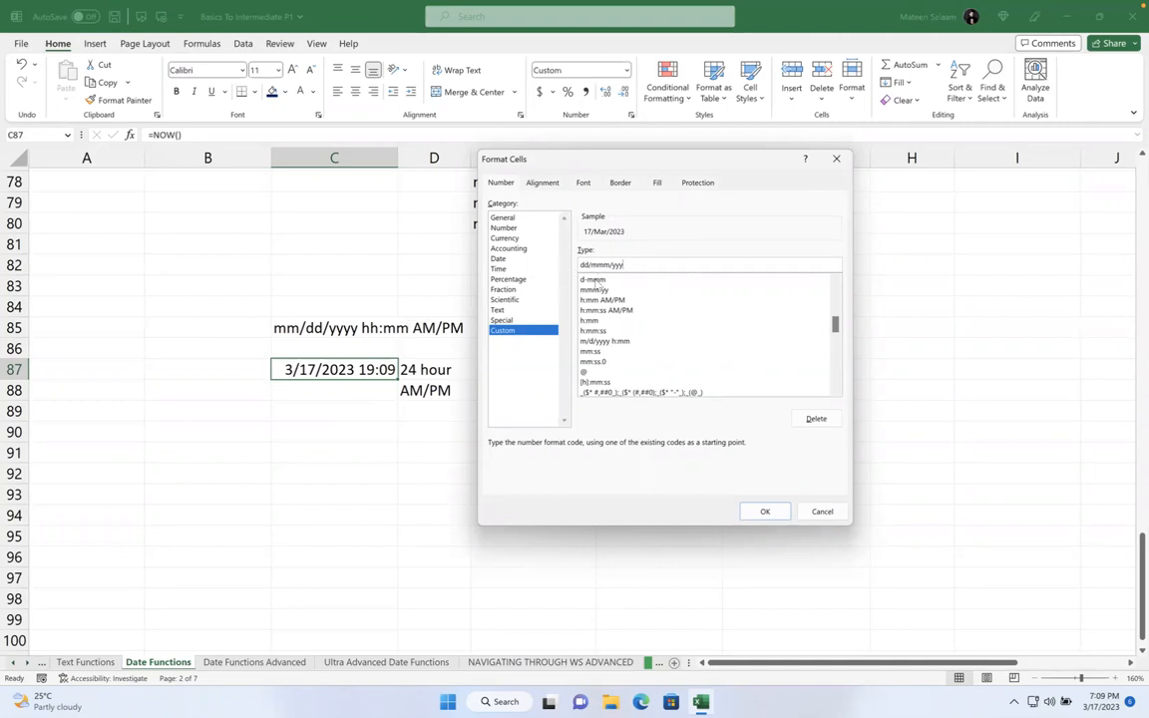
pyautogui.write('am/pm')
pyautogui.click(765, 511)
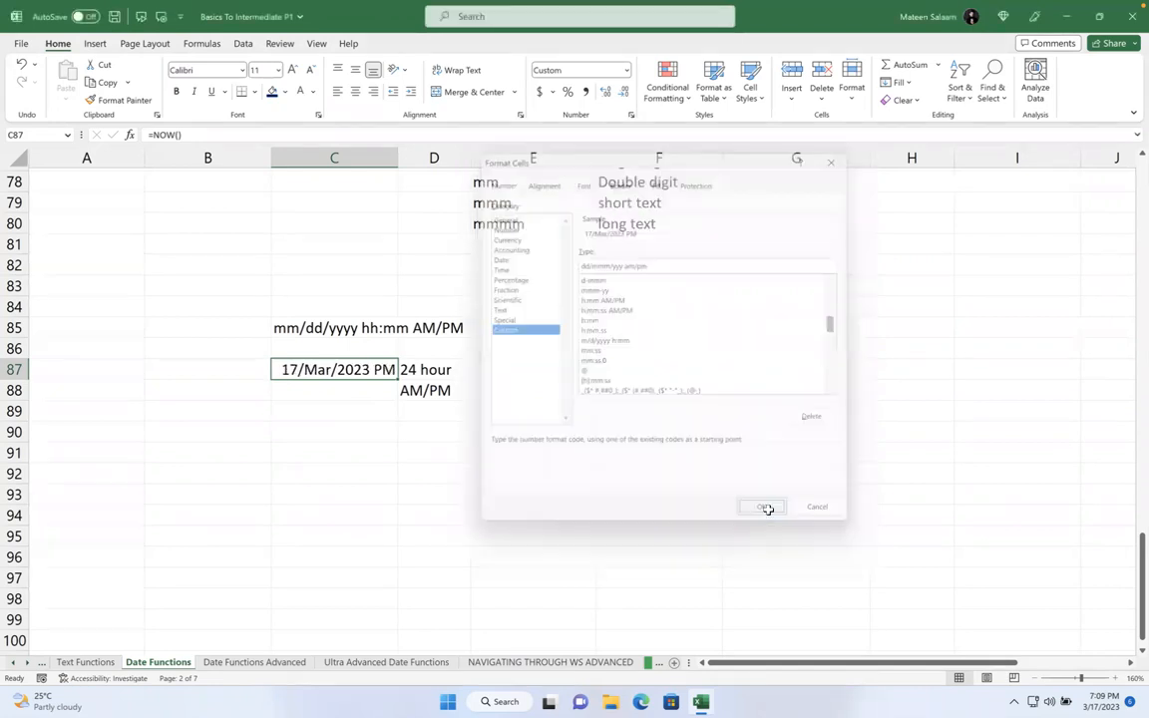
pyautogui.doubleClick(329, 369)
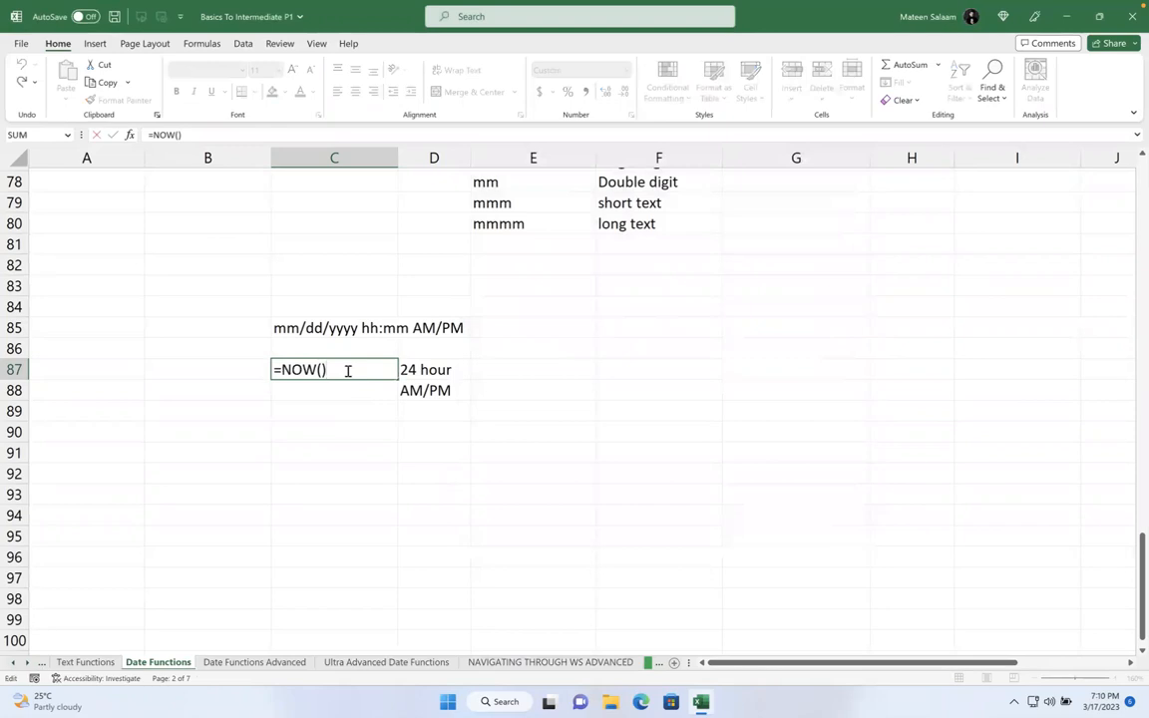
pyautogui.click(504, 347)
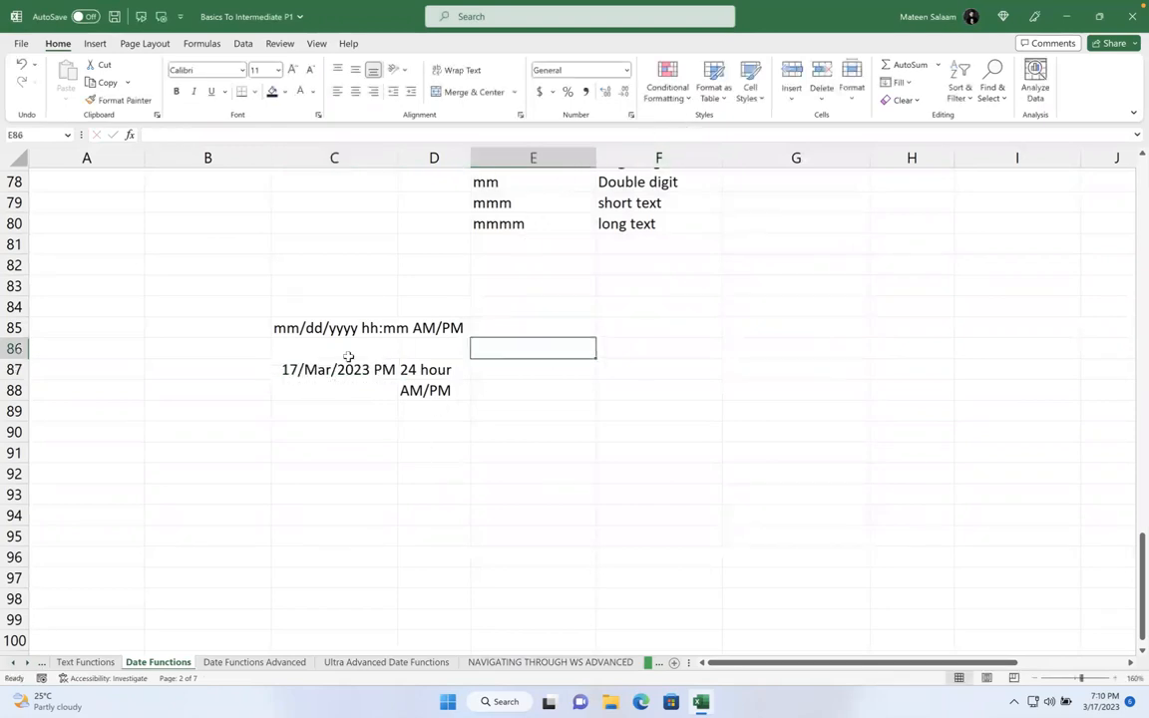
# - Revise C87's custom format to include hh:mm am/pm, showing 17/Mar/2023 07:10 PM
pyautogui.click(348, 367)
pyautogui.hotkey('ctrl', '1')
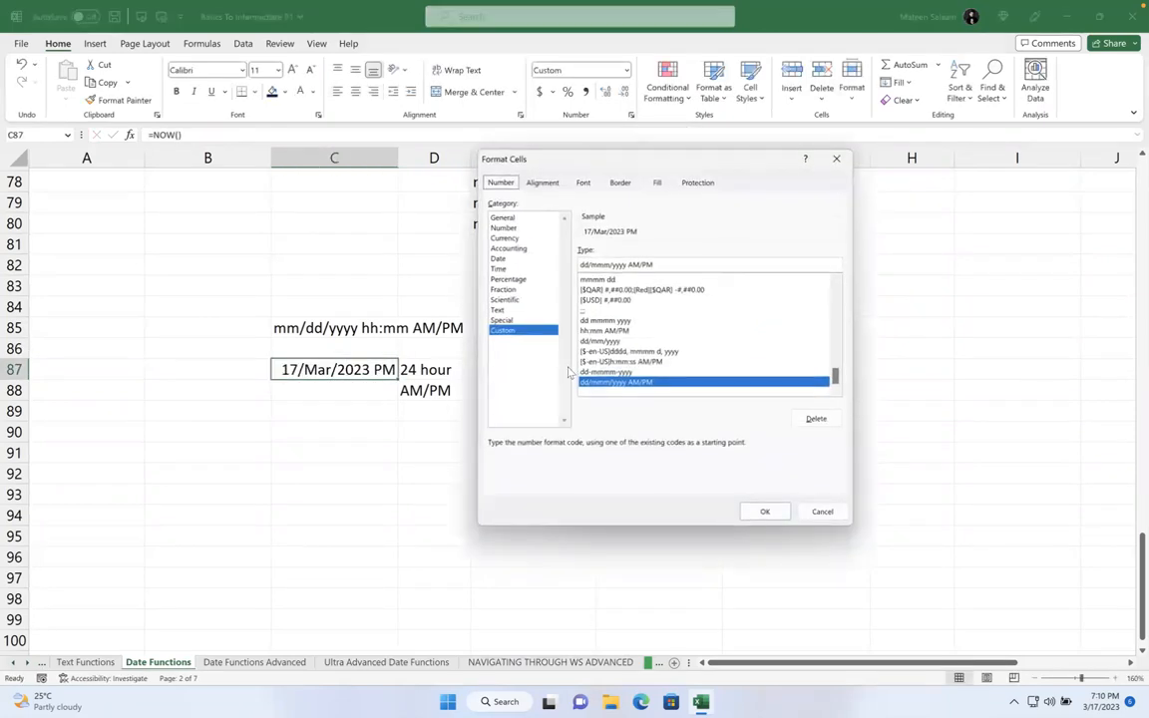
pyautogui.click(651, 265)
pyautogui.write('h')
pyautogui.press('BackSpace')
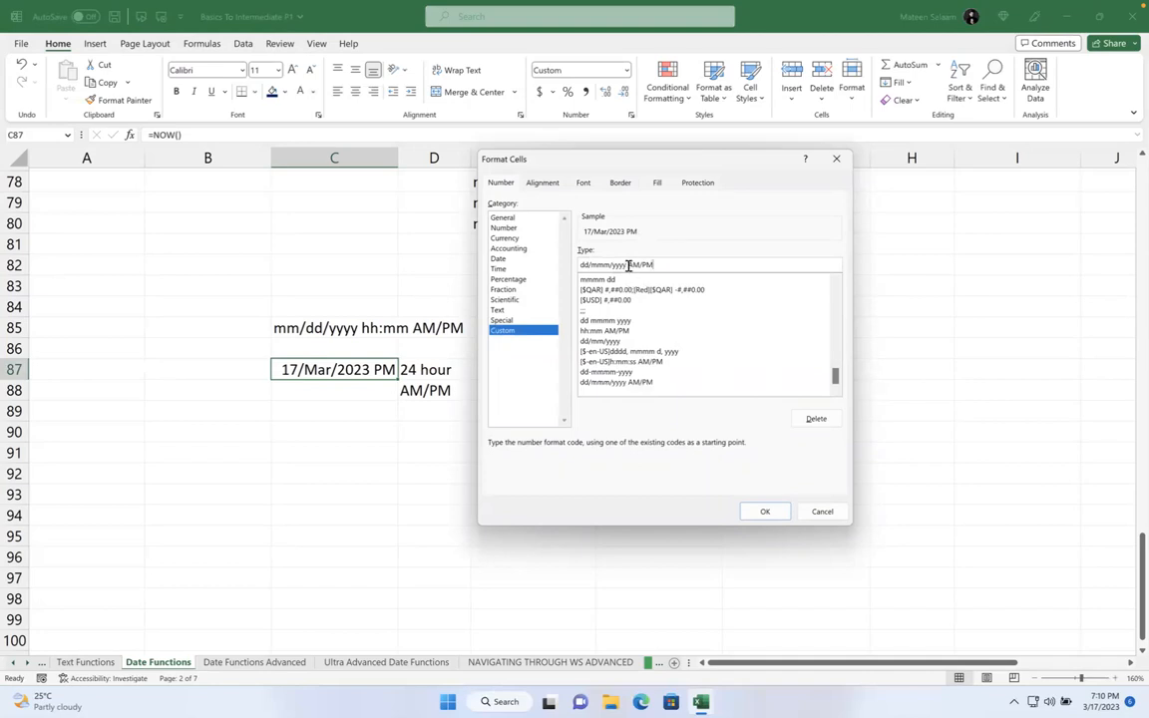
pyautogui.press('BackSpace')
pyautogui.press('BackSpace')
pyautogui.press('BackSpace')
pyautogui.press('BackSpace')
pyautogui.press('BackSpace')
pyautogui.write('hh:mm am/pm')
pyautogui.click(763, 510)
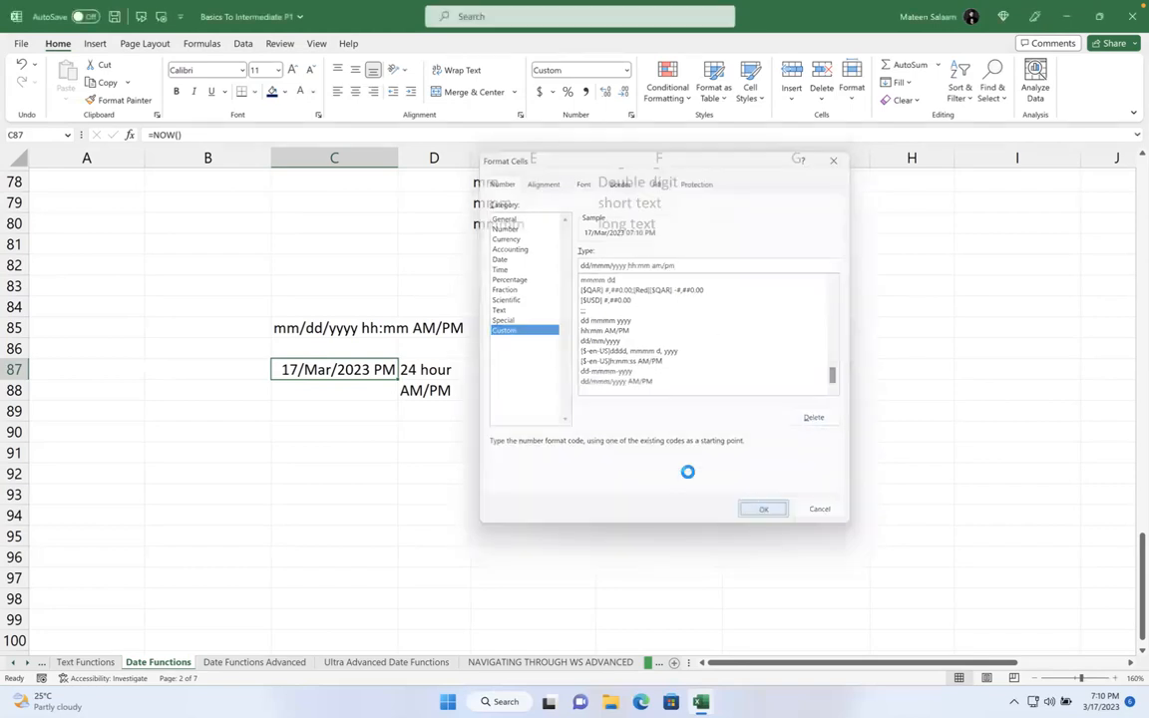
# - Widen column C so the full date-time fits
pyautogui.click(599, 376)
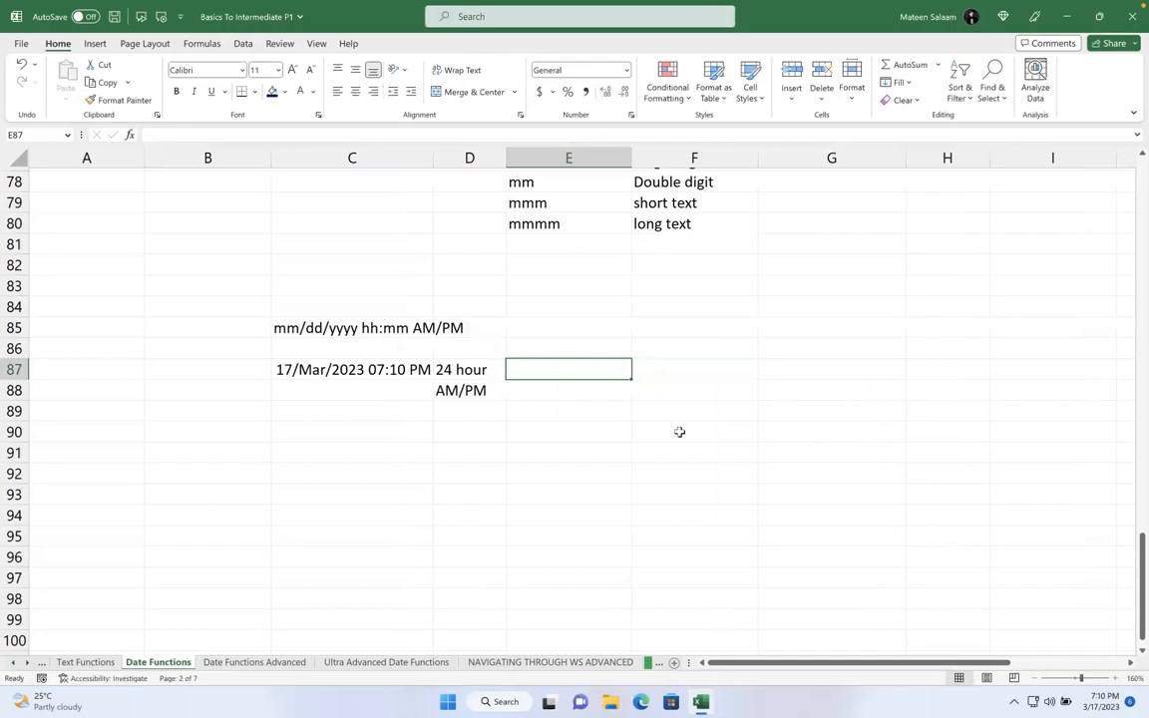
pyautogui.click(357, 373)
pyautogui.moveTo(434, 158); pyautogui.dragTo(449, 158)
pyautogui.click(611, 342)
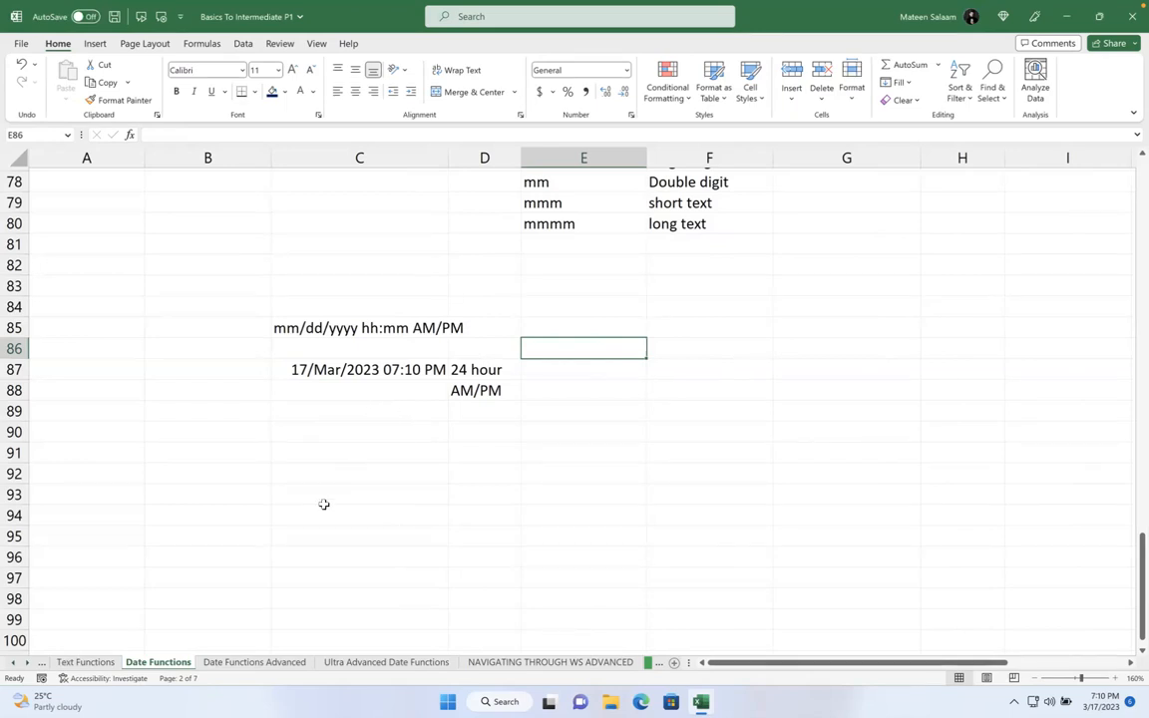
# - Switch to the Date Functions Advanced sheet and clear the old results in B3:F23
pyautogui.click(254, 662)
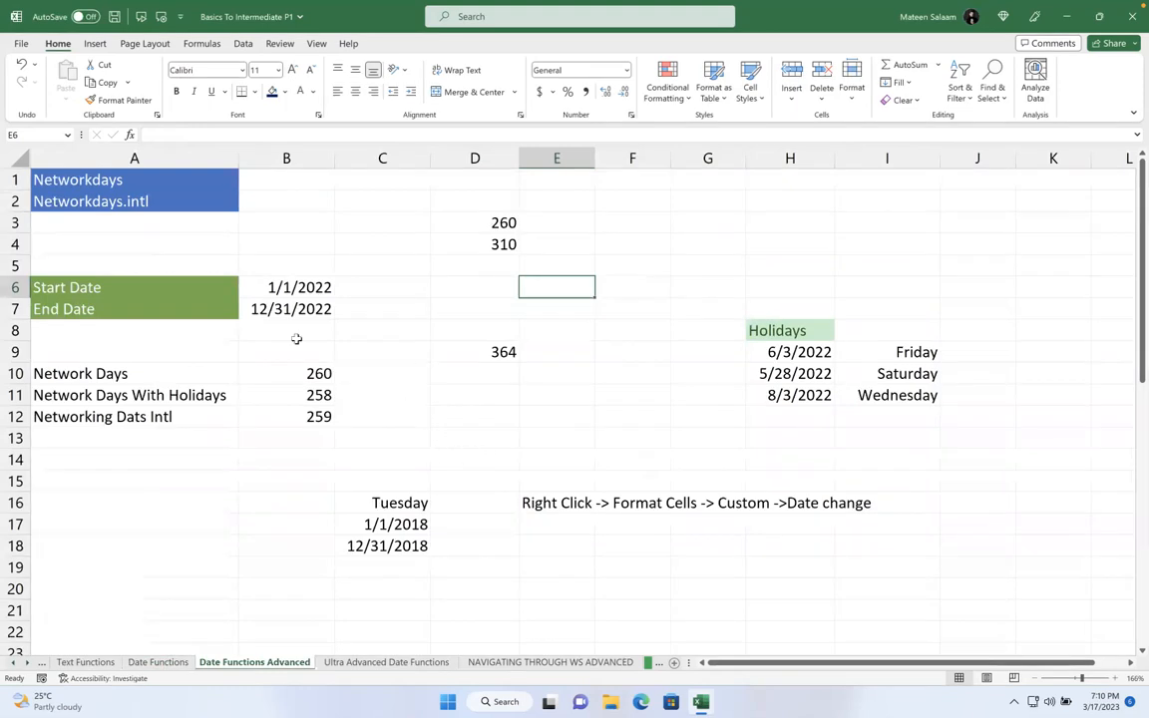
pyautogui.moveTo(307, 263); pyautogui.dragTo(1022, 570)
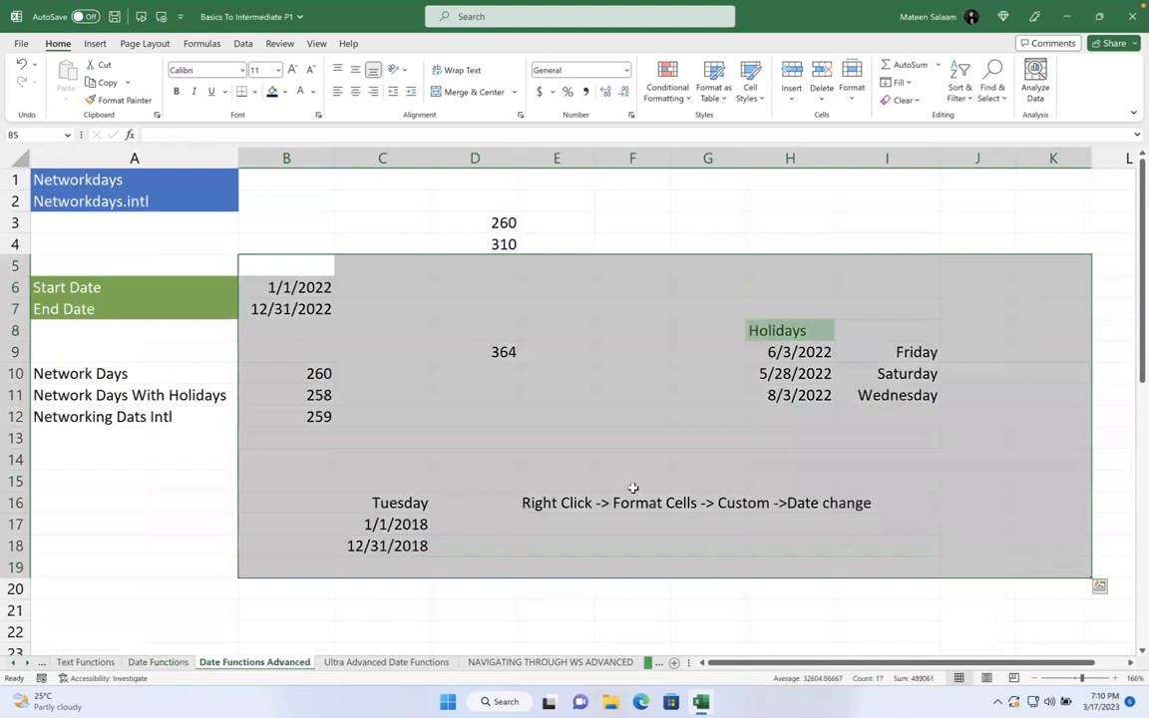
pyautogui.moveTo(323, 219); pyautogui.dragTo(661, 646)
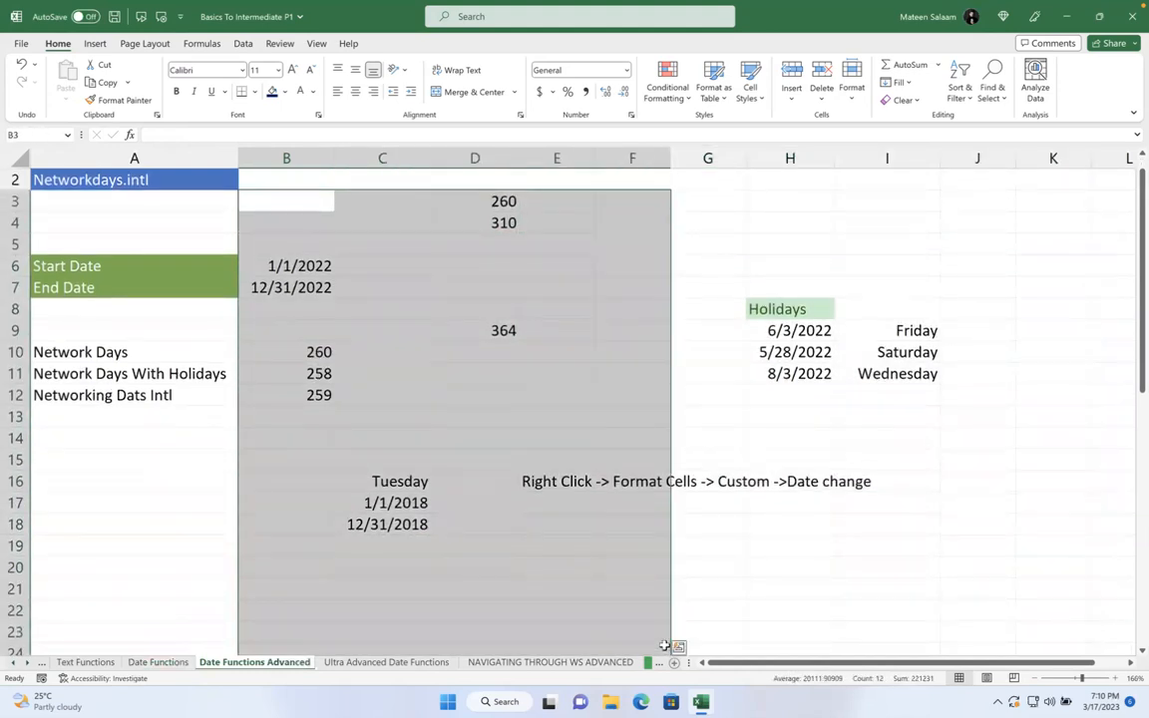
pyautogui.press('Delete')
pyautogui.moveTo(692, 509); pyautogui.dragTo(692, 532)
pyautogui.scroll(1, 377, 289)
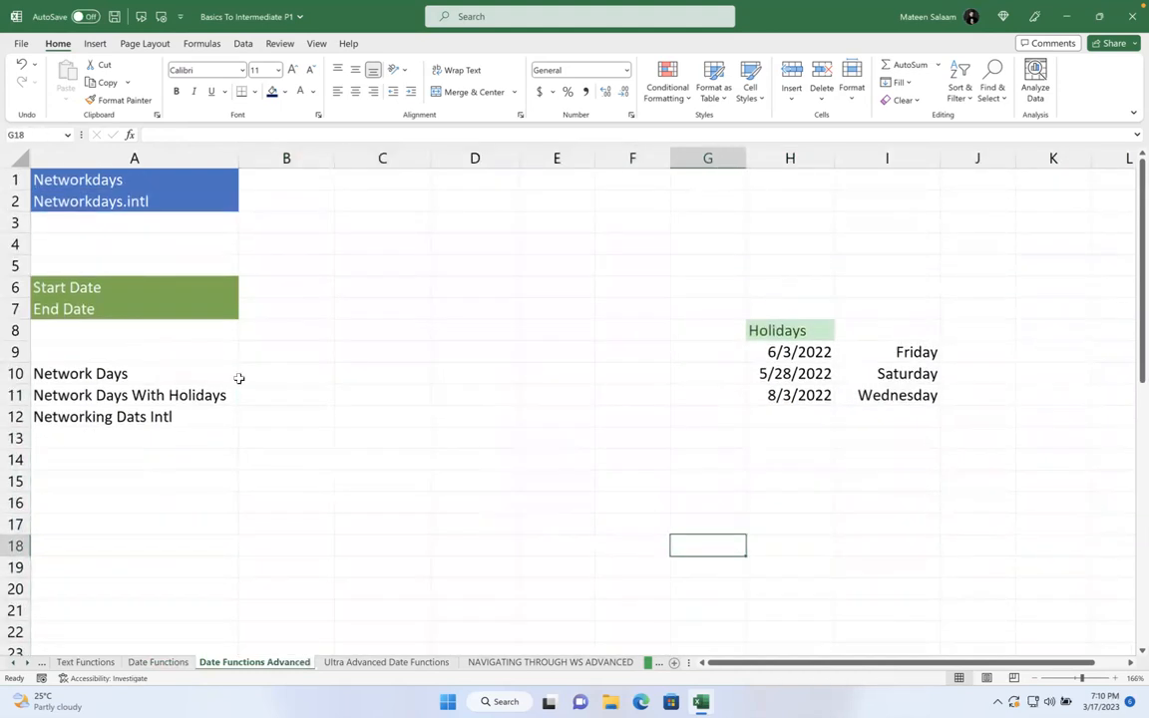
pyautogui.click(288, 289)
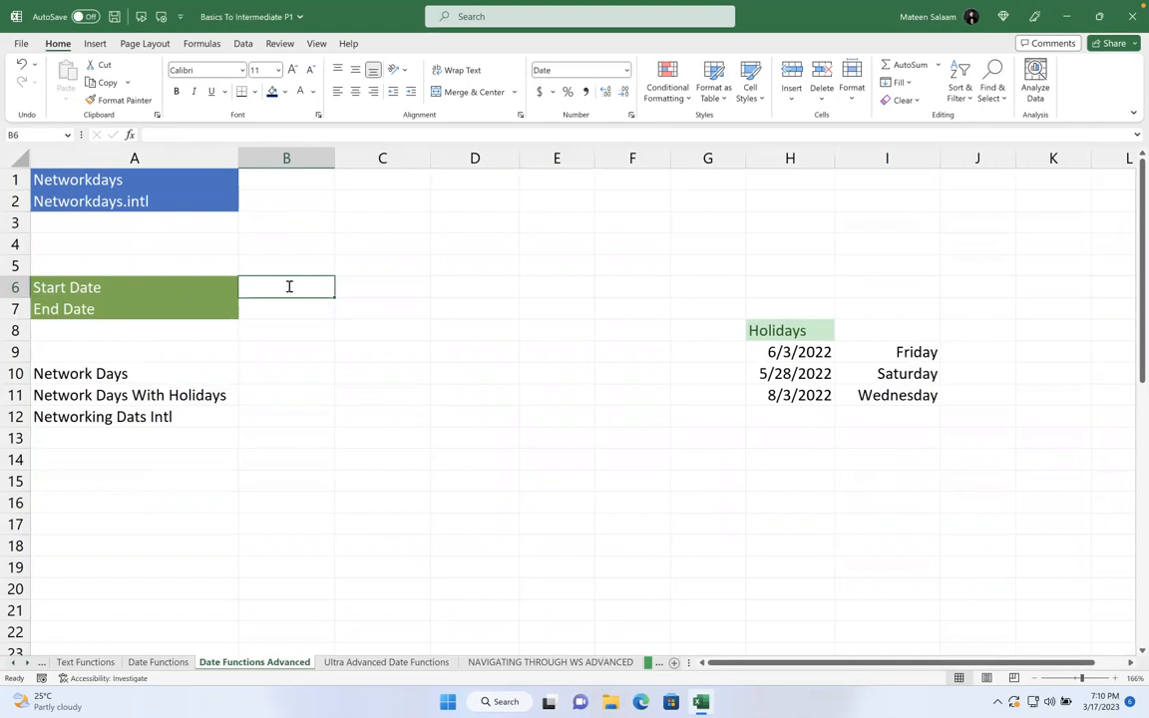
# - Enter =TODAY() as the Start Date in B6 and =TODAY()+700 as the End Date in B7
pyautogui.write('=today')
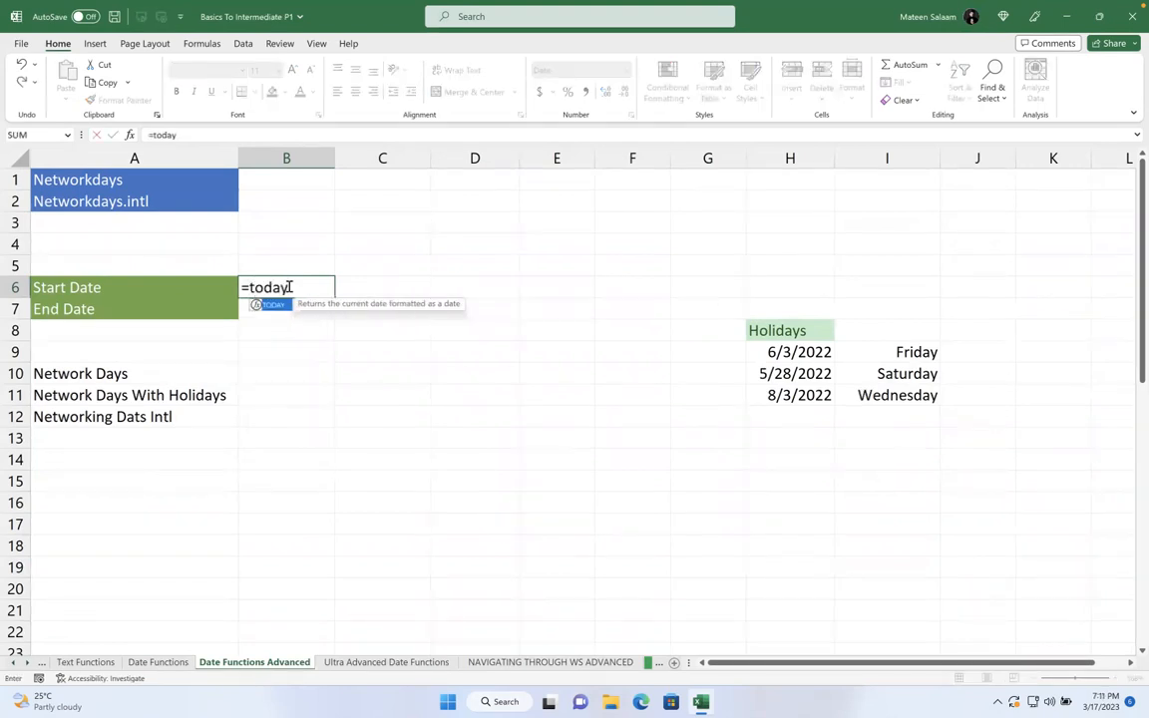
pyautogui.write('()')
pyautogui.press('Return')
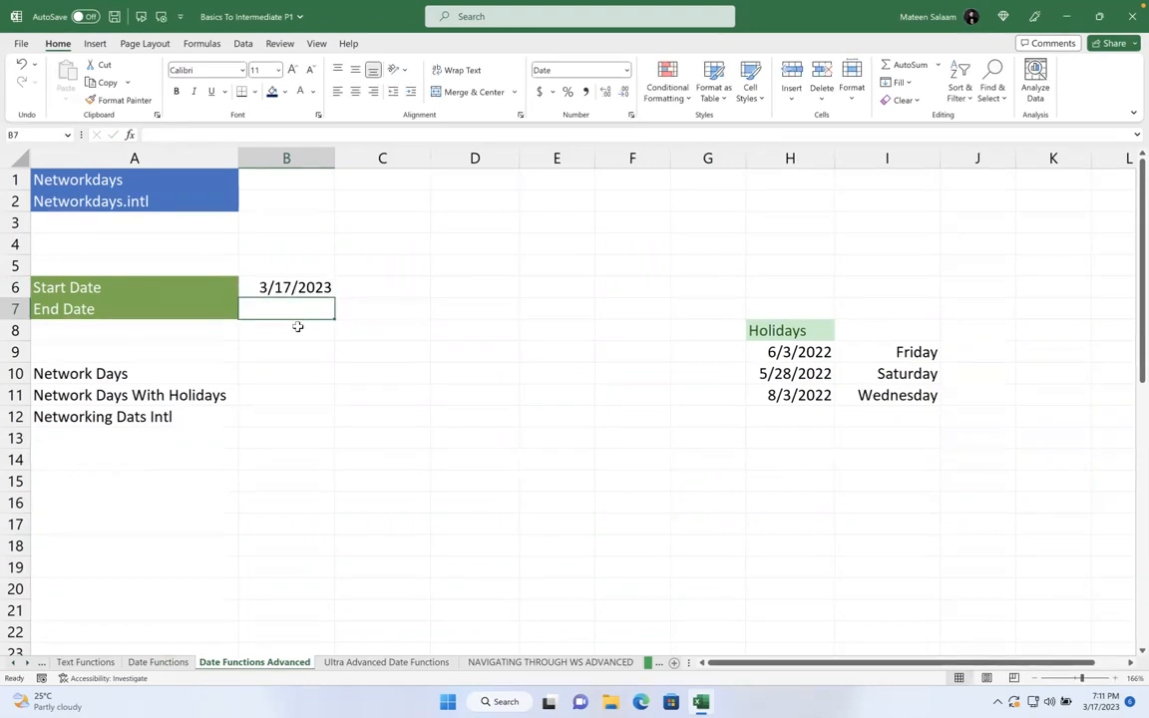
pyautogui.write('=tod')
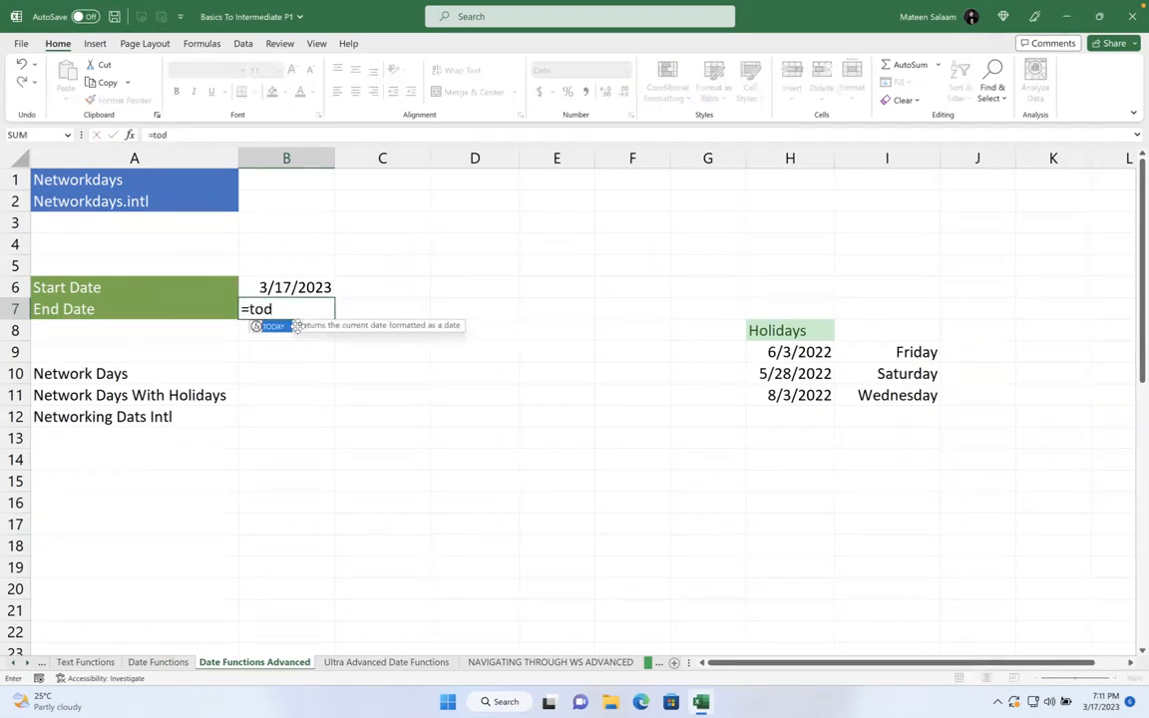
pyautogui.write('ay()+700')
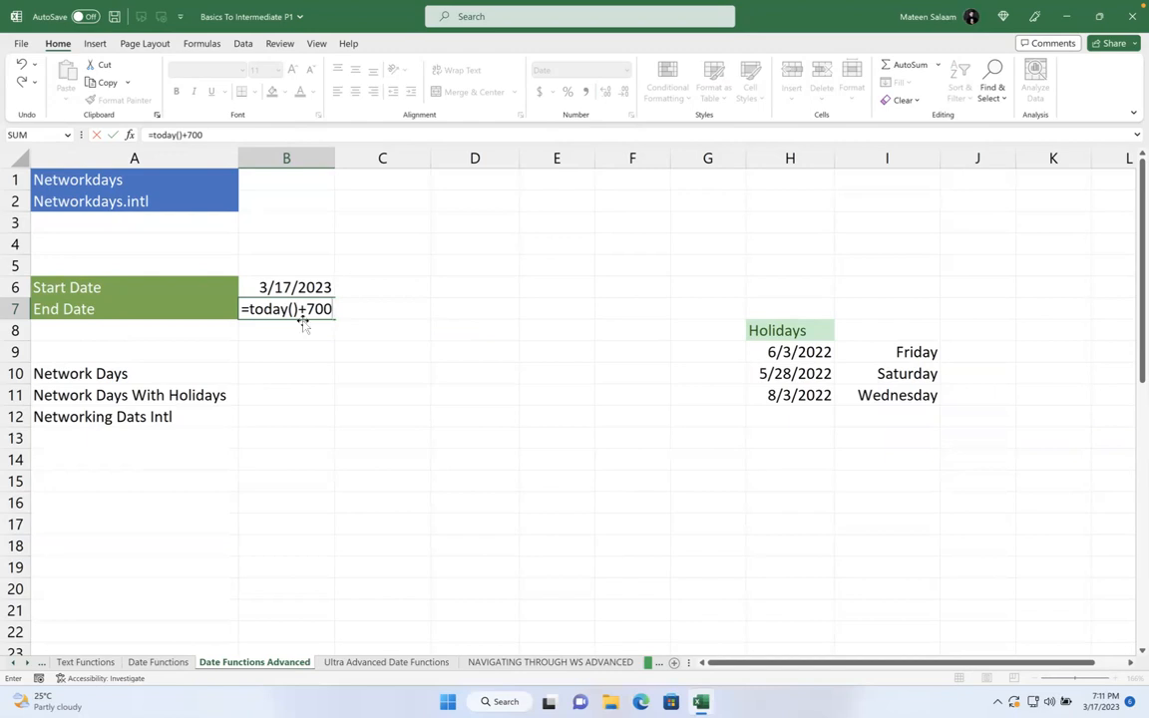
pyautogui.press('Return')
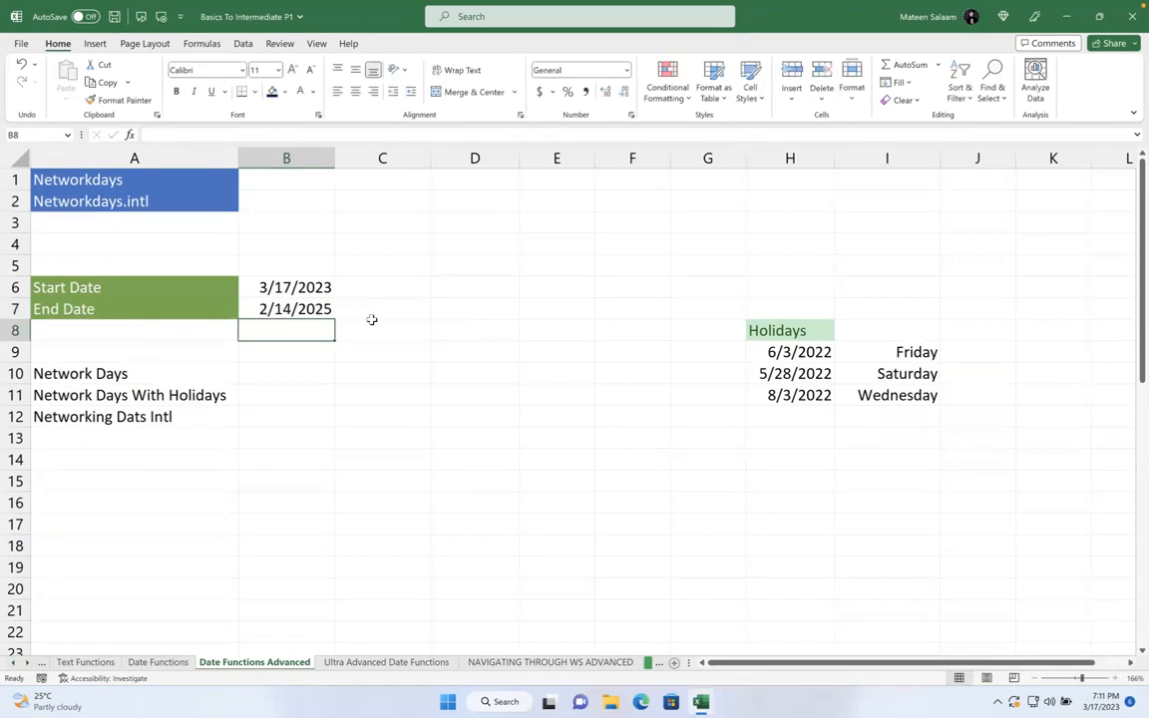
# - Review the two date formulas, showing 3/17/2023 and 2/14/2025
pyautogui.click(318, 310)
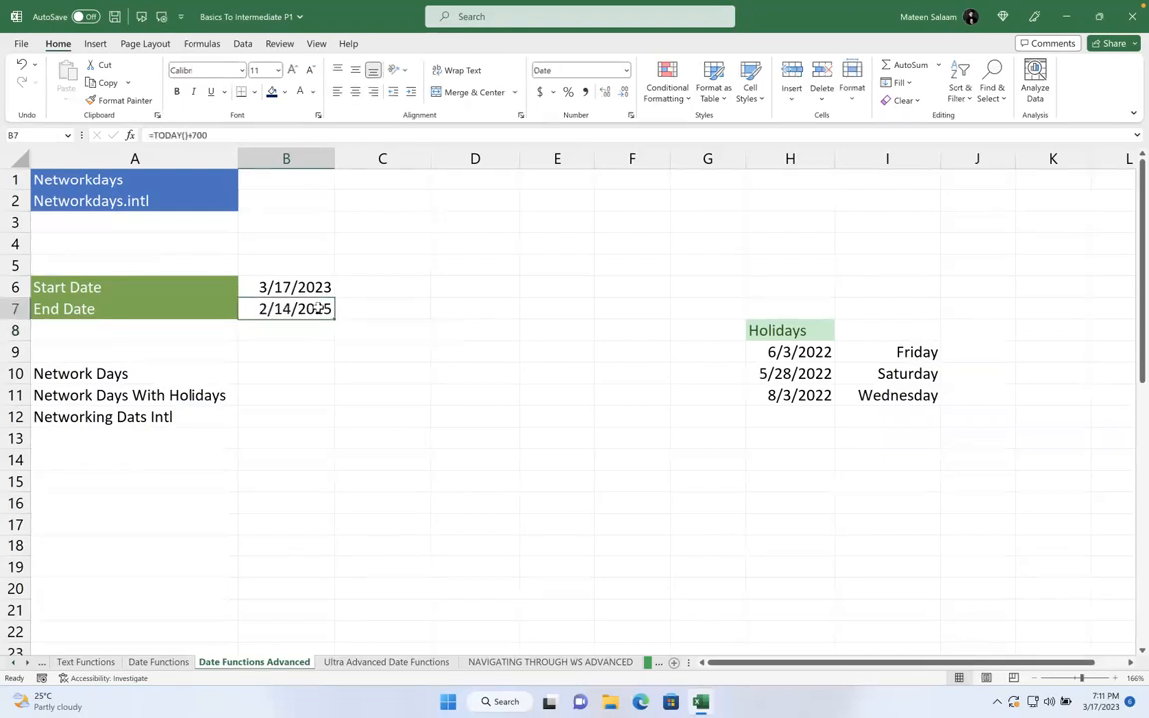
pyautogui.moveTo(285, 287); pyautogui.dragTo(299, 306)
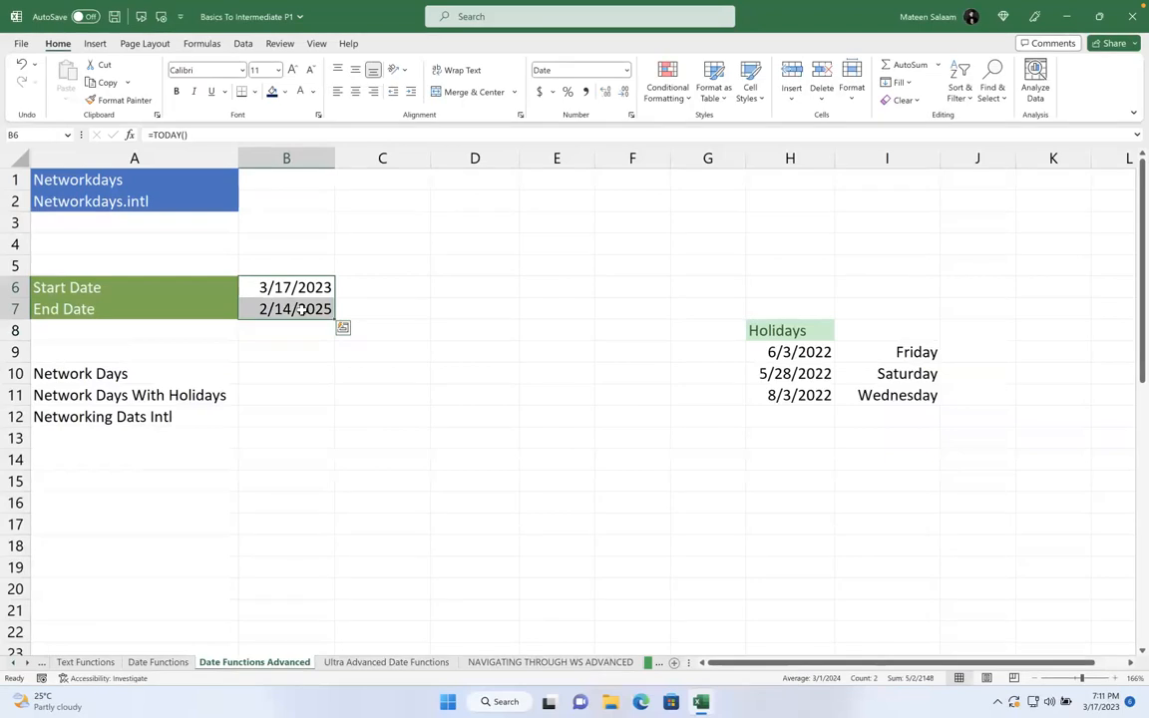
pyautogui.click(362, 308)
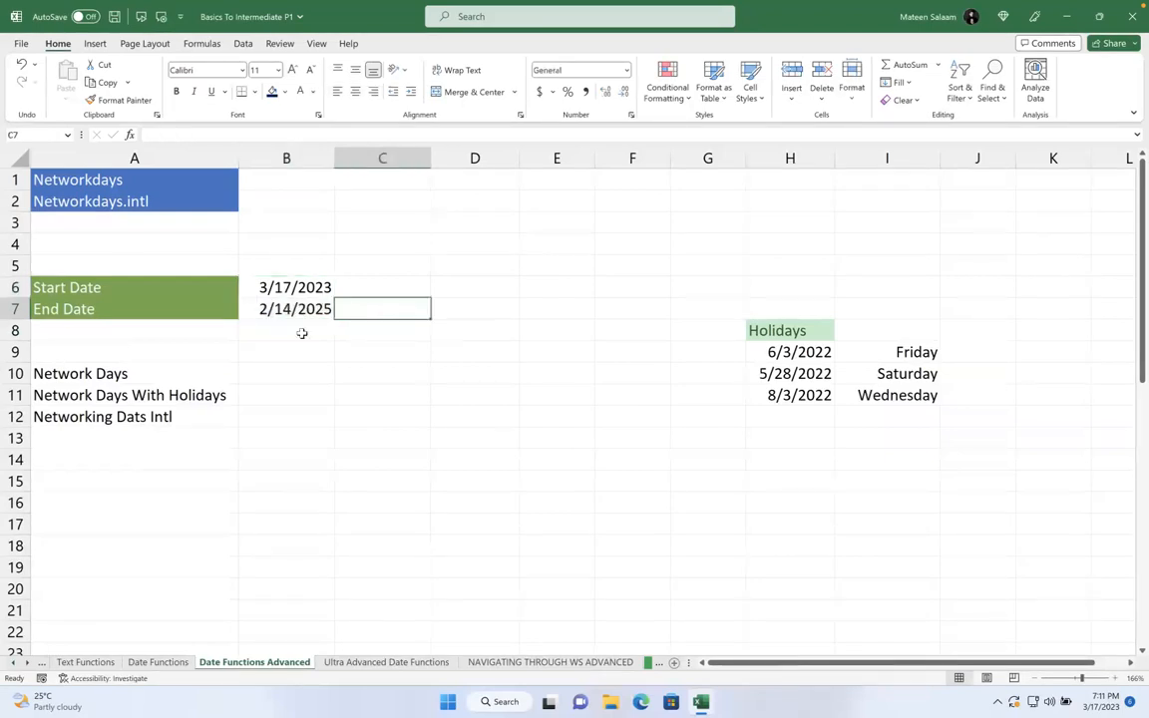
pyautogui.click(277, 367)
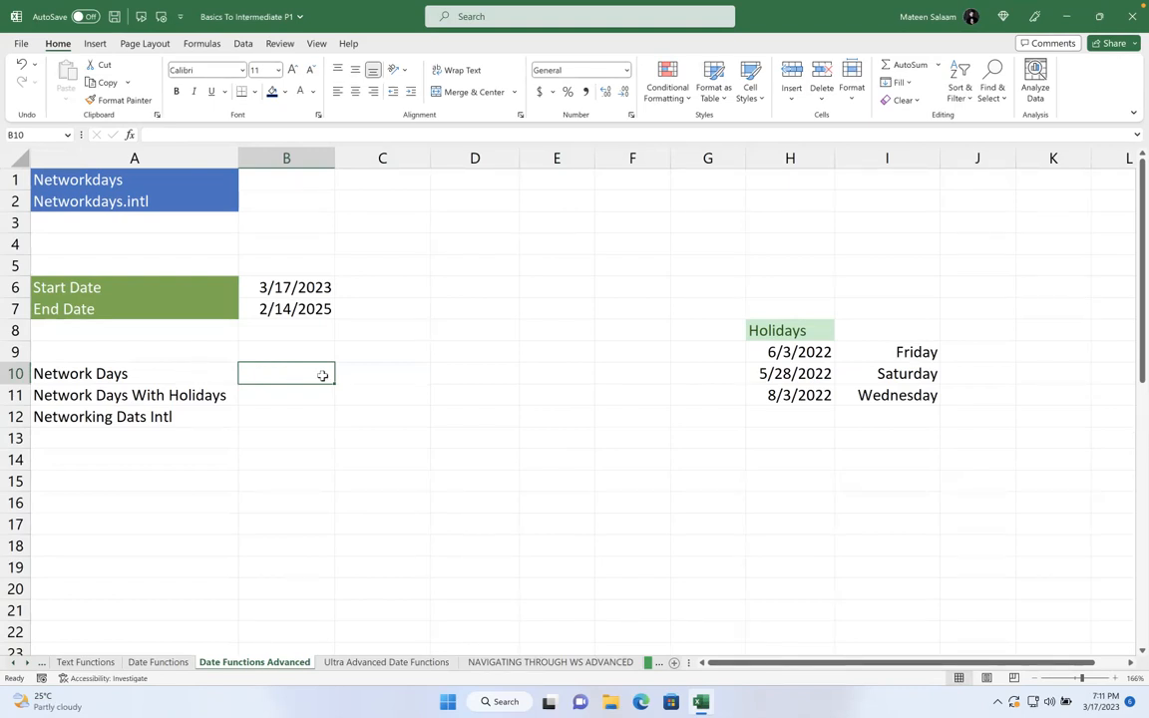
pyautogui.click(298, 287)
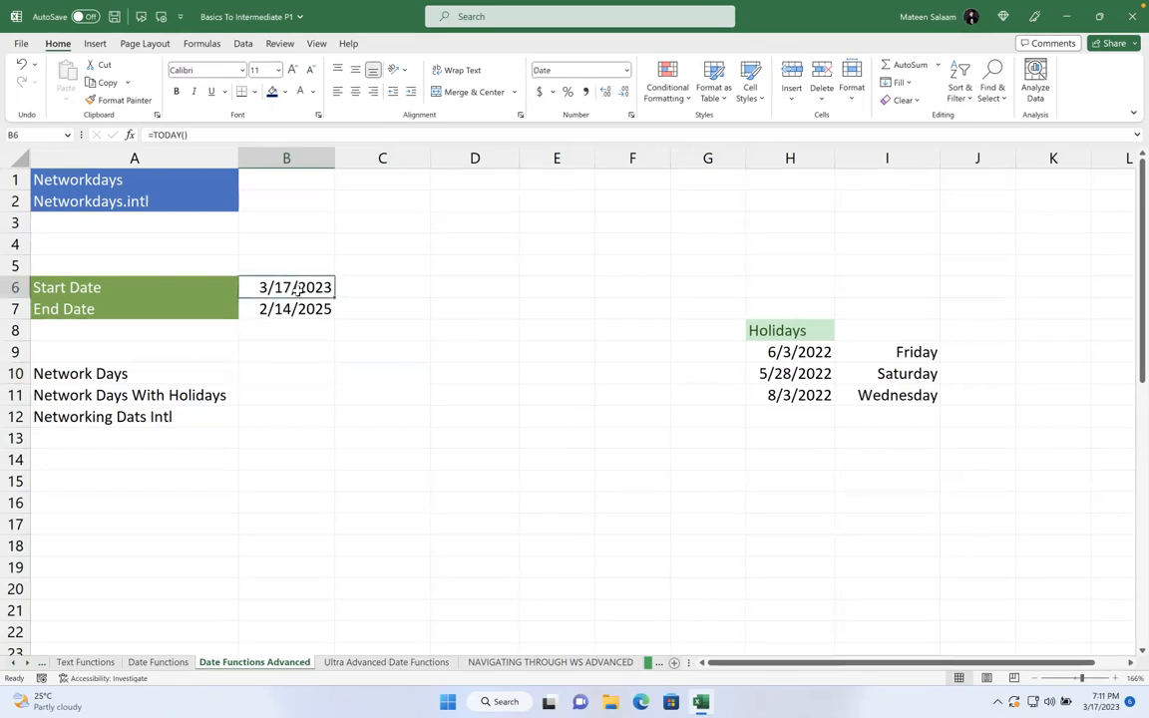
pyautogui.moveTo(297, 287); pyautogui.dragTo(307, 312)
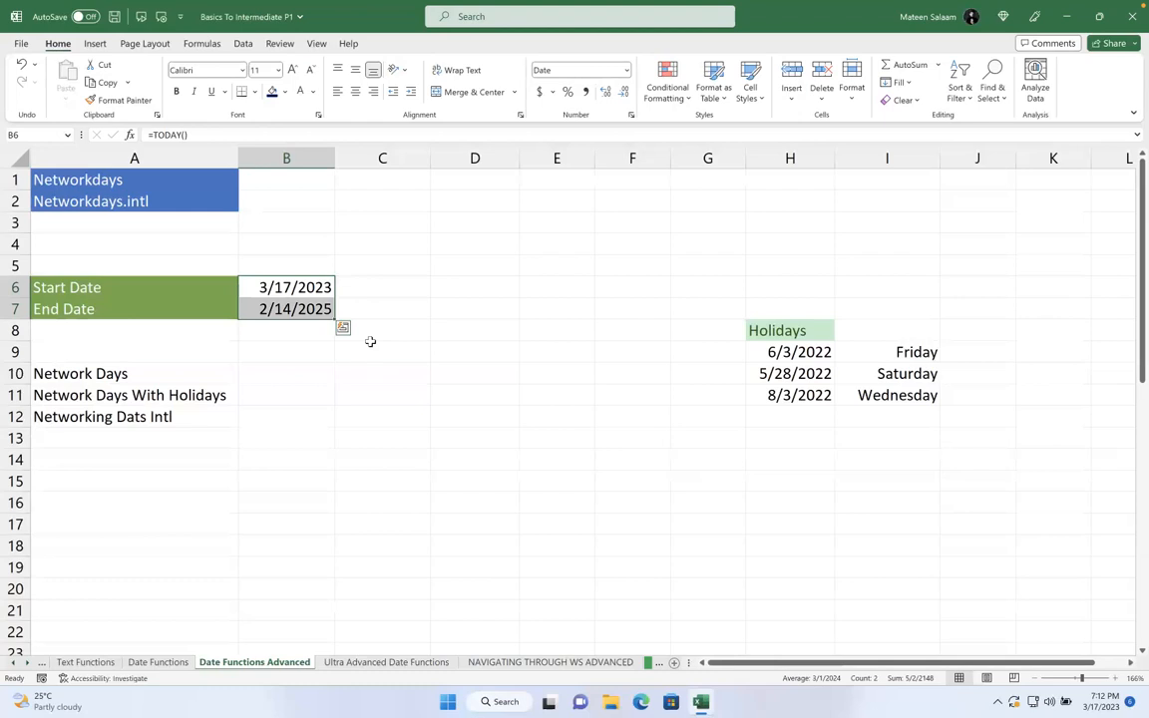
pyautogui.click(286, 332)
# - Enter =NETWORKDAYS(B6,B7) in B10, returning 501 working days
pyautogui.click(279, 373)
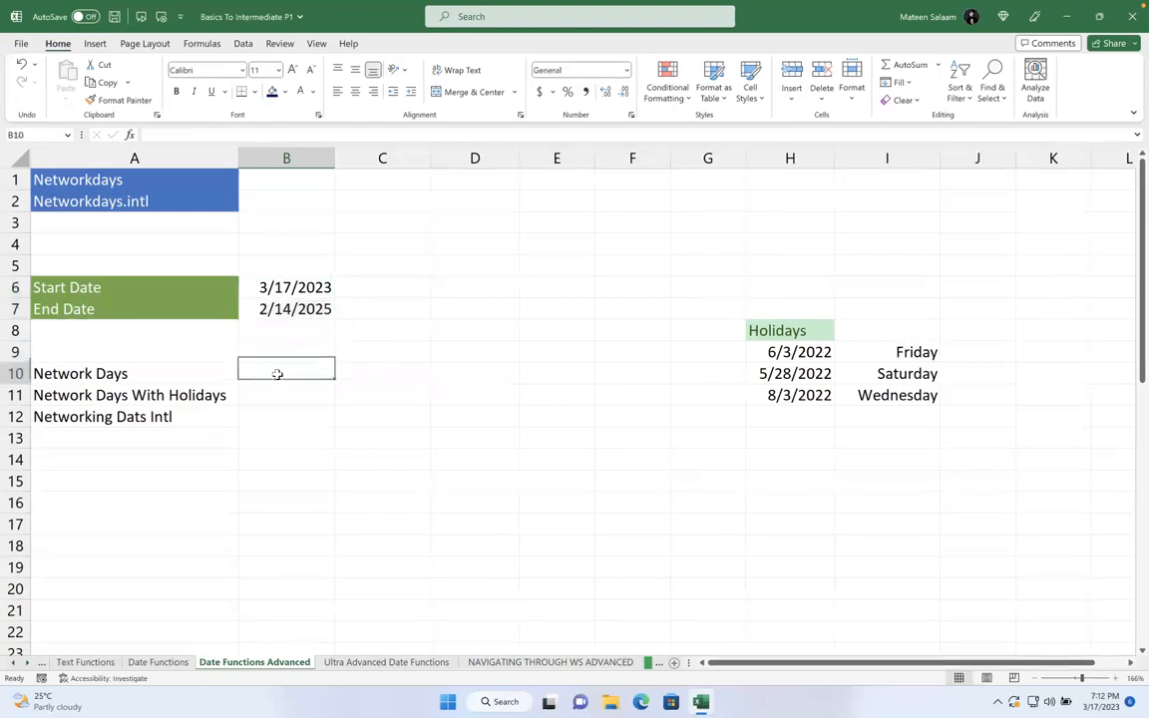
pyautogui.write('=net')
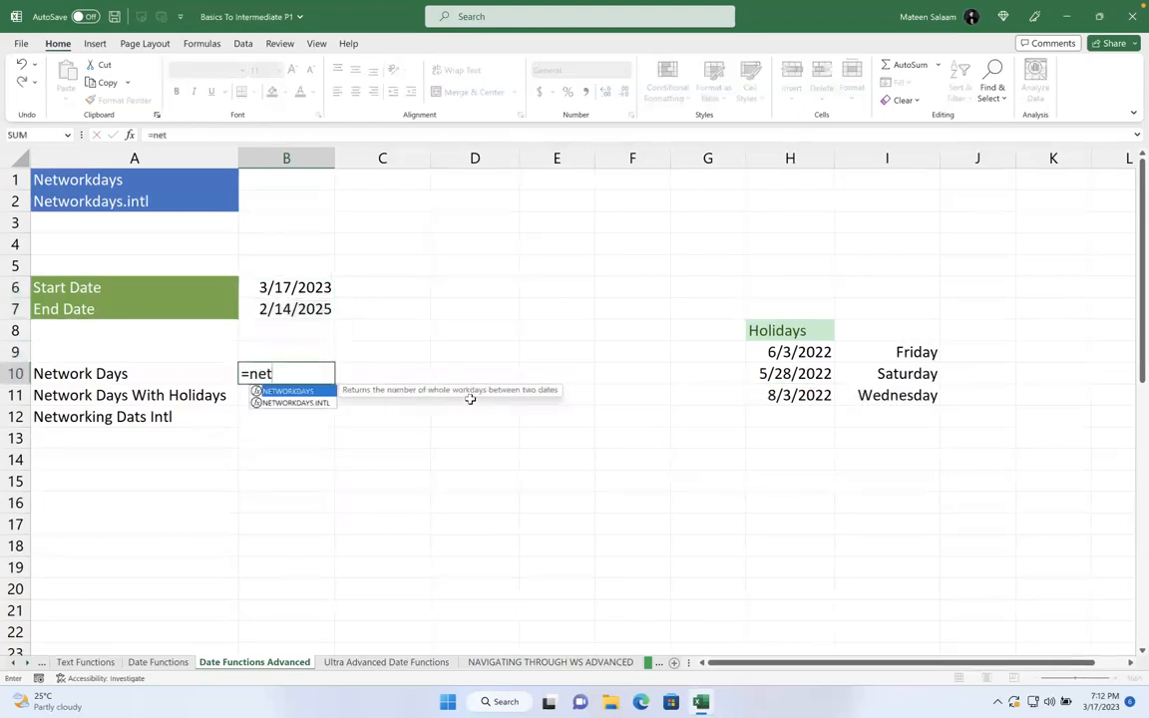
pyautogui.press('Tab')
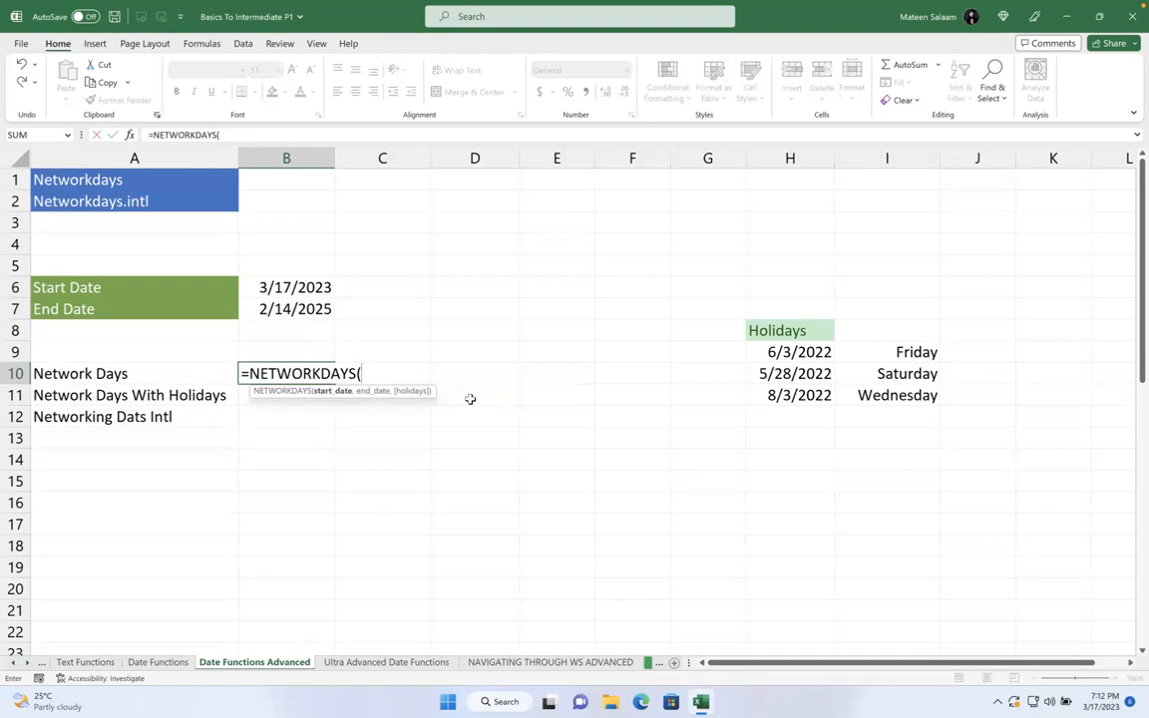
pyautogui.click(278, 287)
pyautogui.write(',')
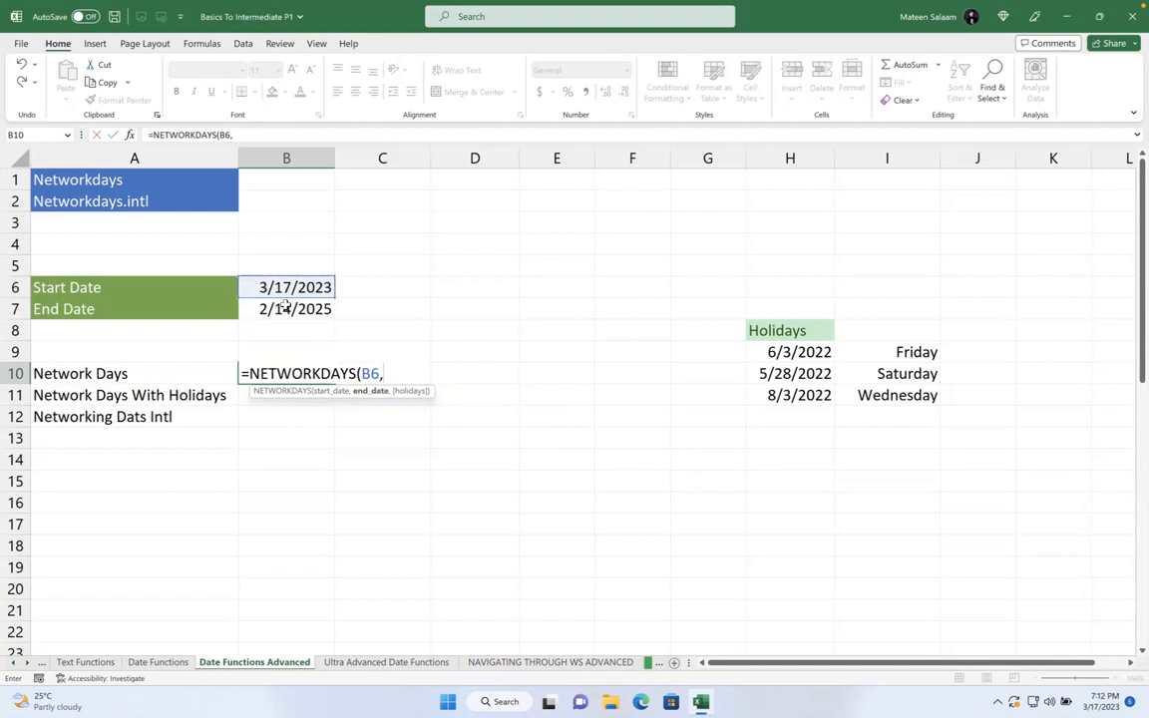
pyautogui.click(284, 309)
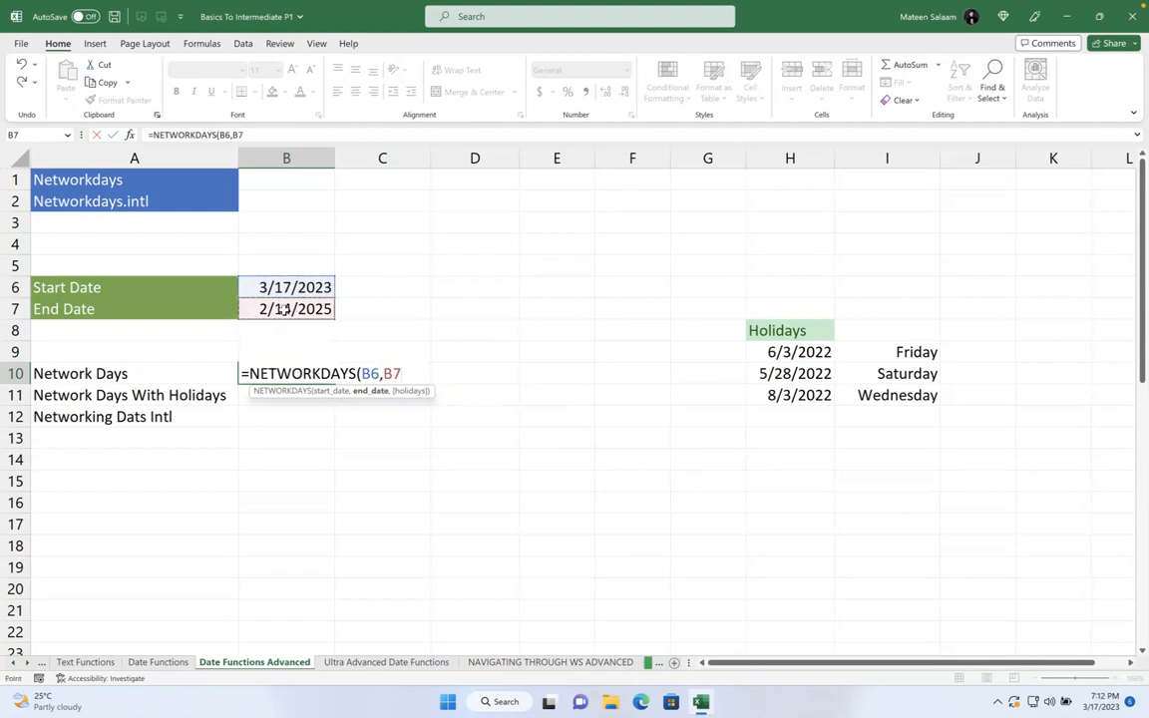
pyautogui.write(')')
pyautogui.press('Return')
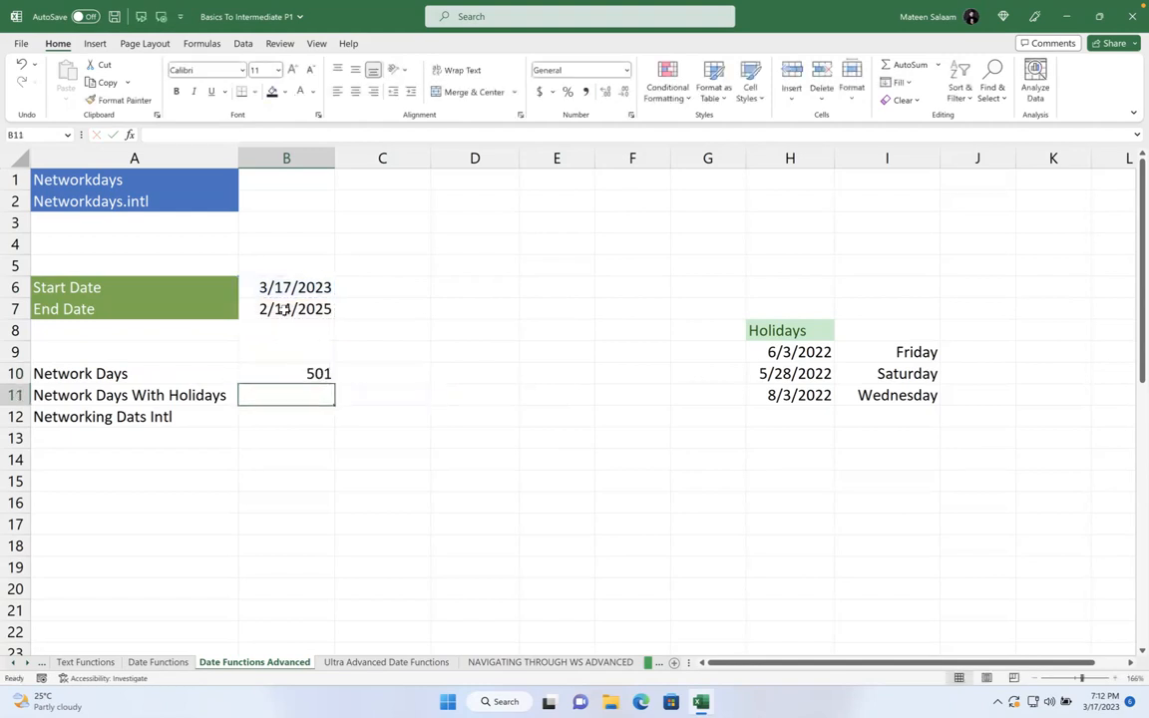
pyautogui.click(294, 373)
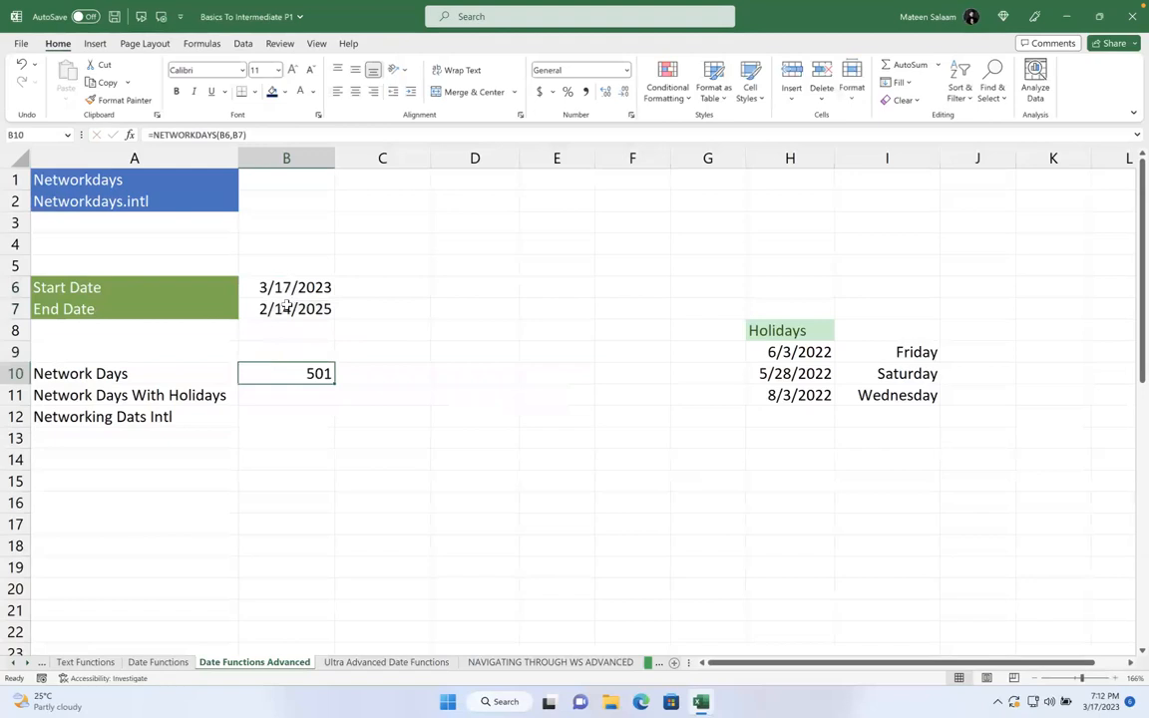
pyautogui.click(281, 395)
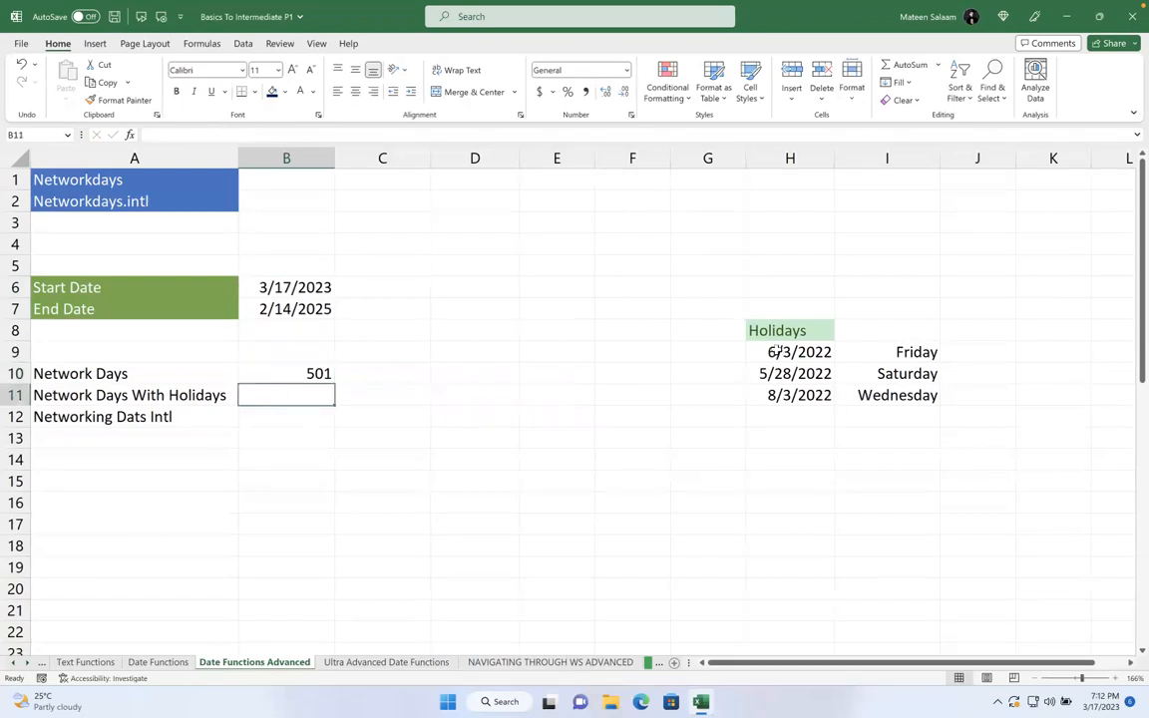
# - Change the holiday years so H9:H11 read 6/3/2023, 5/28/2024 and 8/3/2023
pyautogui.moveTo(772, 354); pyautogui.dragTo(781, 392)
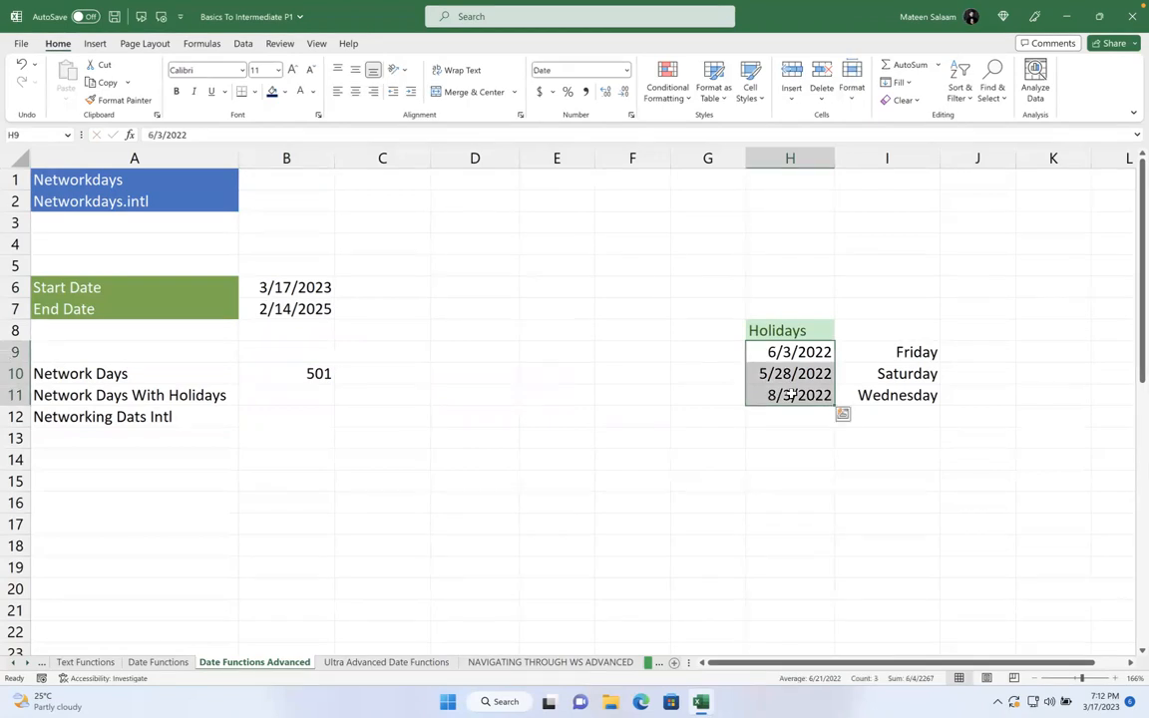
pyautogui.doubleClick(828, 351)
pyautogui.press('BackSpace')
pyautogui.write('3')
pyautogui.press('Return')
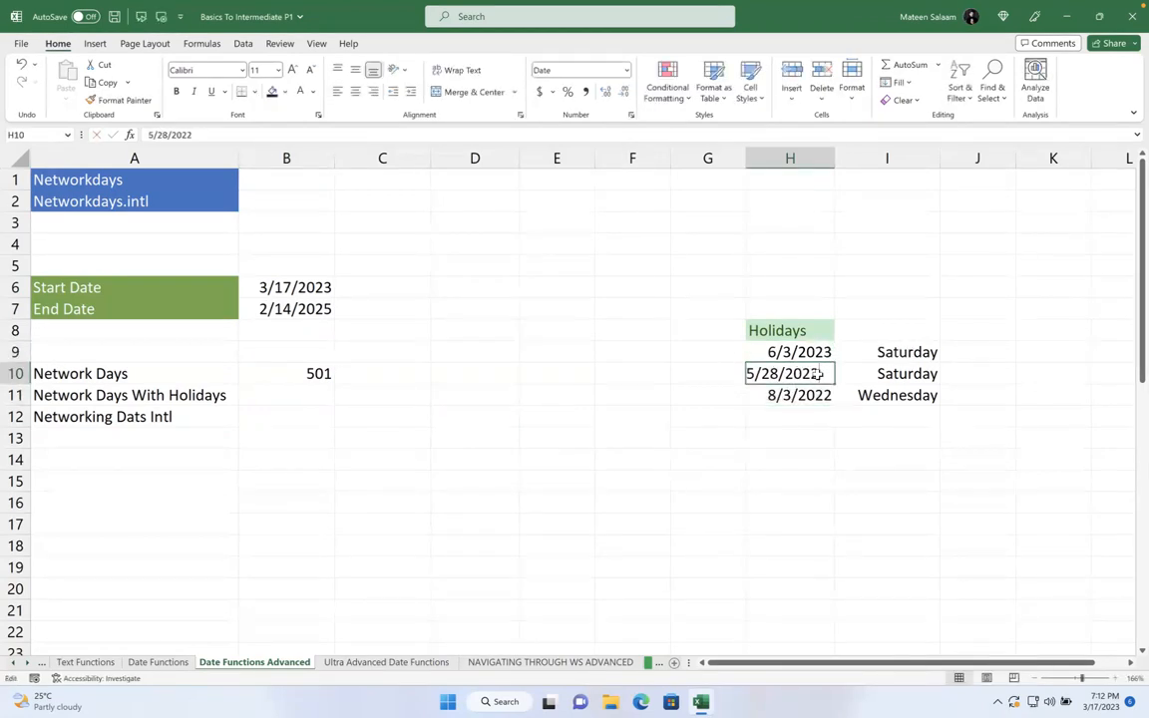
pyautogui.press('BackSpace')
pyautogui.write('4')
pyautogui.press('Return')
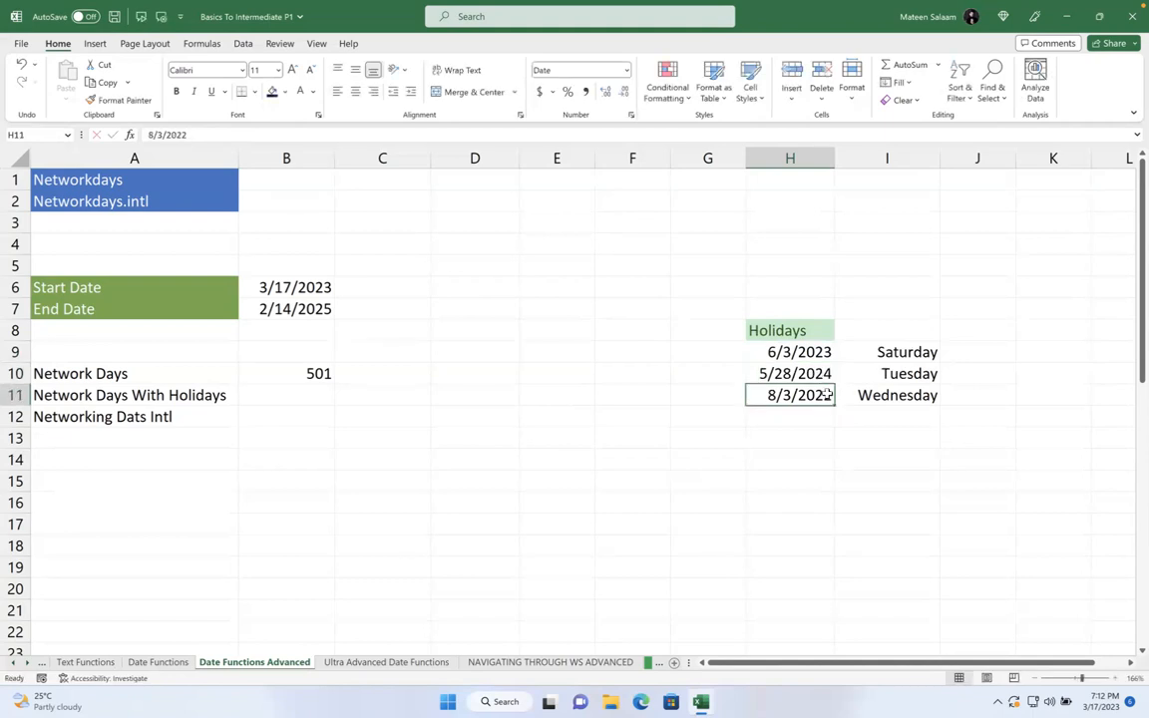
pyautogui.doubleClick(827, 394)
pyautogui.press('BackSpace')
pyautogui.write('3')
pyautogui.press('Return')
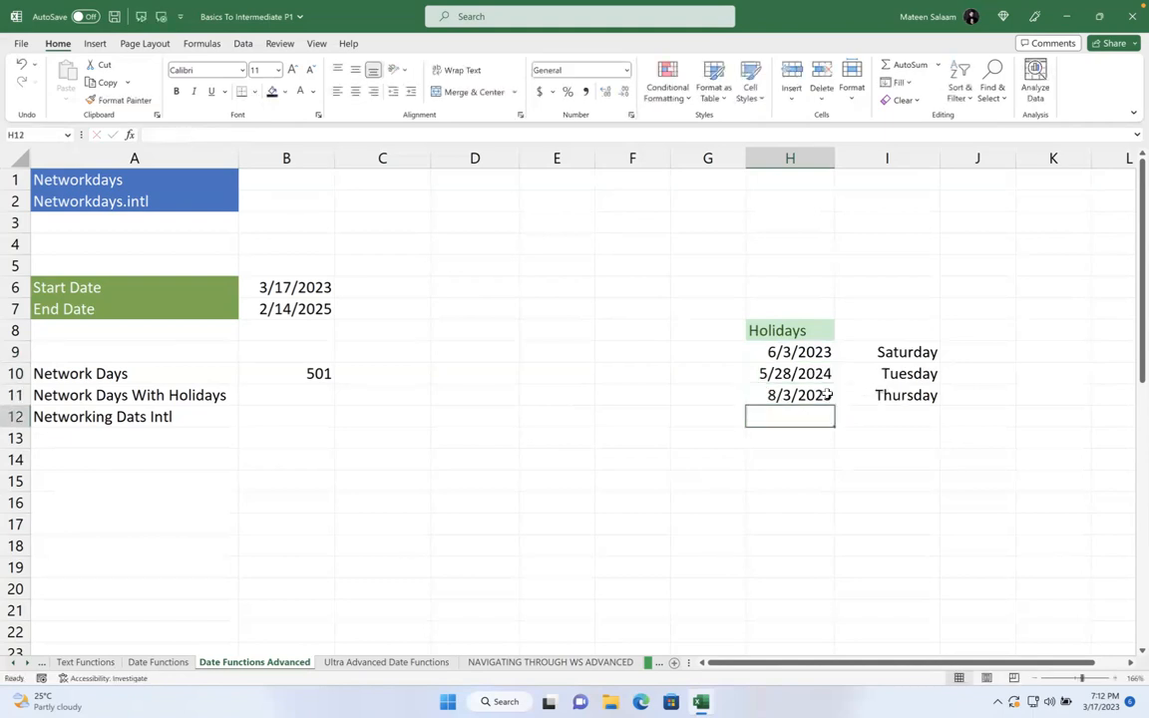
# - Check the holidays' weekdays (Saturday, Tuesday, Thursday) and dismiss the software update notice
pyautogui.click(786, 352)
pyautogui.click(871, 351)
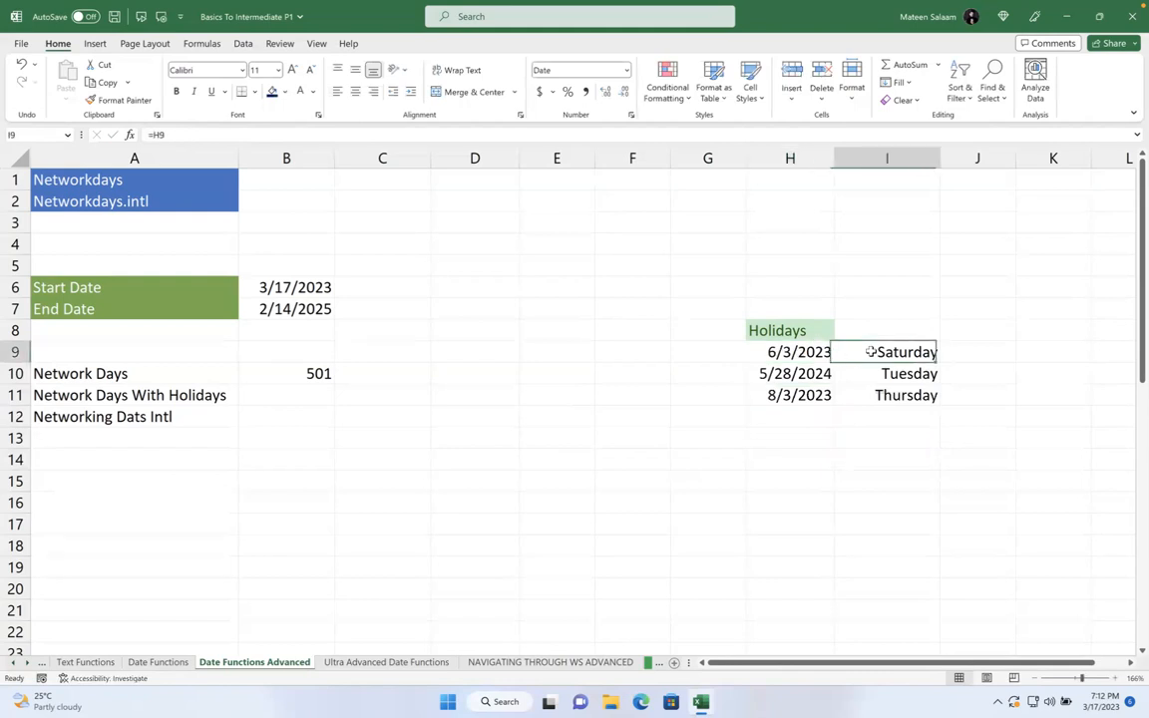
pyautogui.click(880, 373)
pyautogui.click(879, 396)
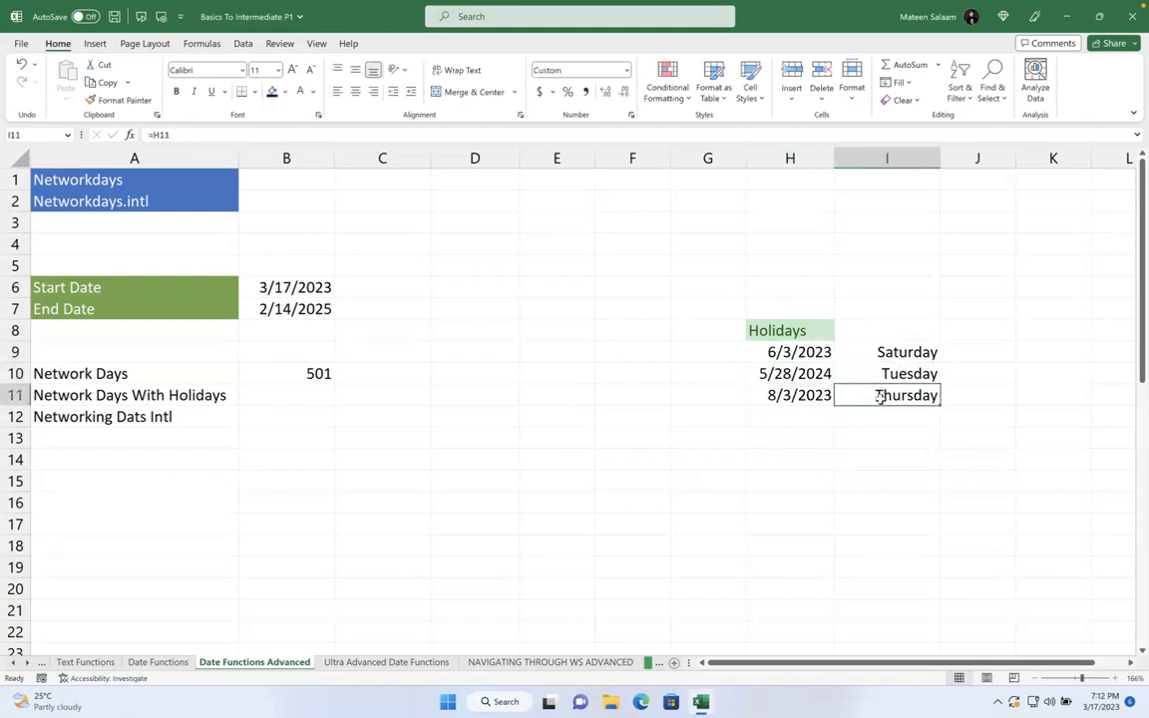
pyautogui.click(808, 353)
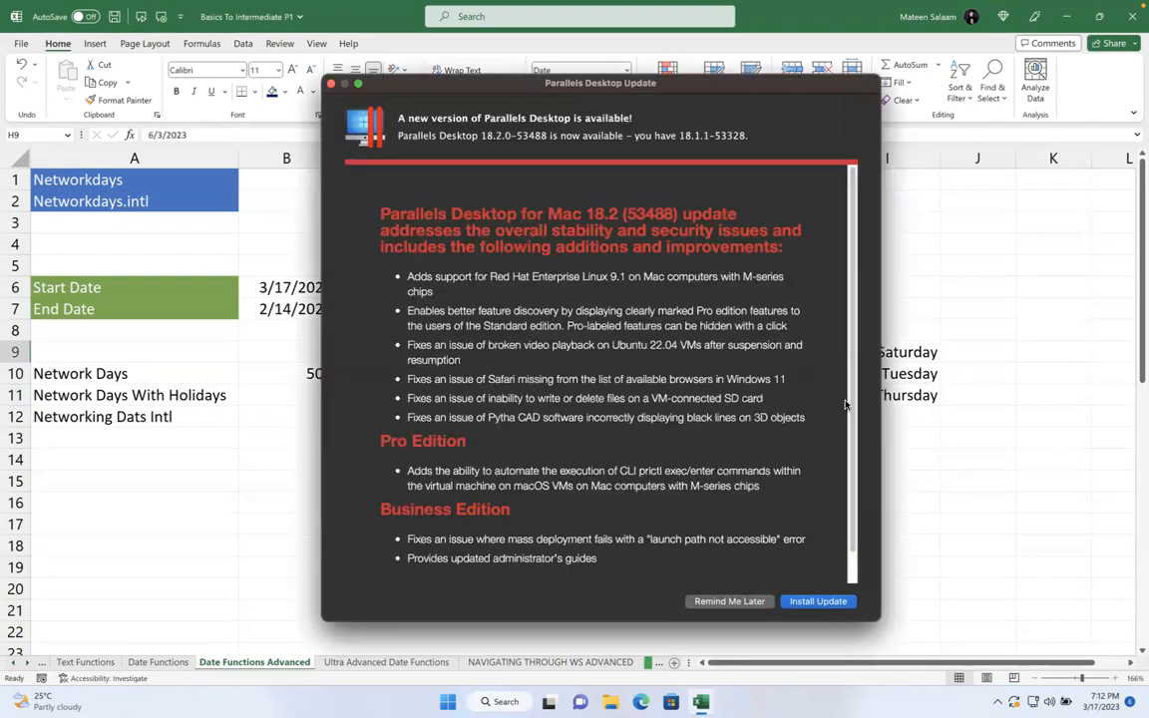
pyautogui.click(740, 597)
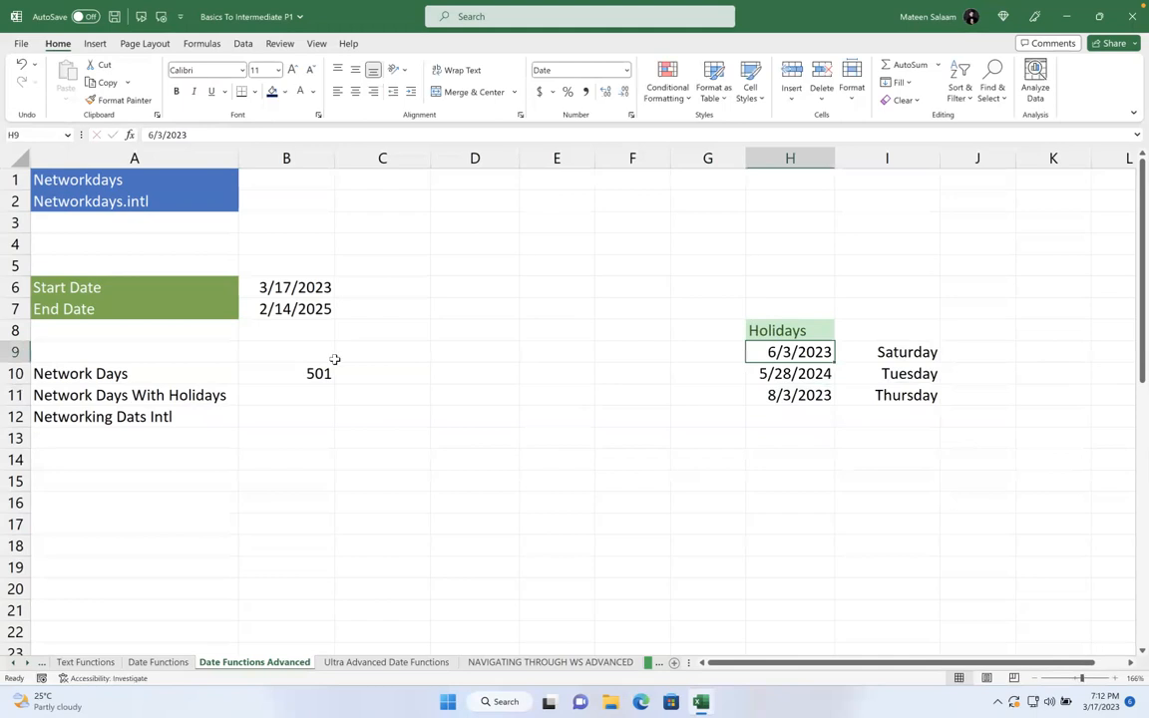
pyautogui.click(299, 373)
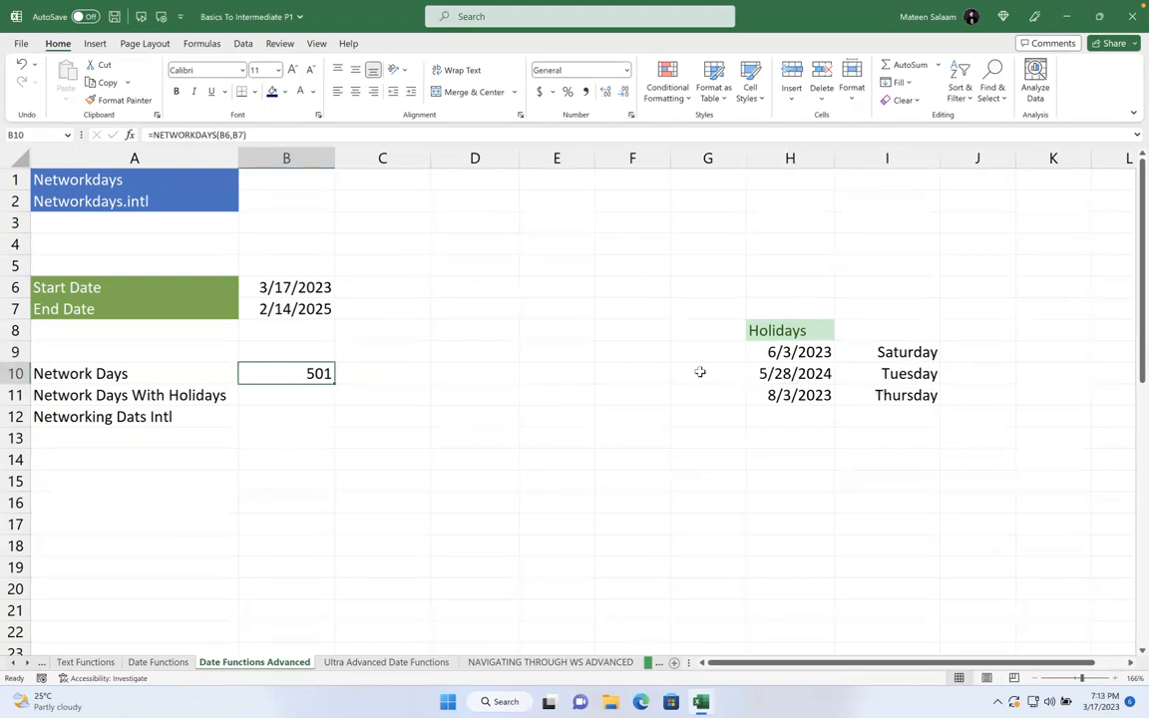
# - Enter =NETWORKDAYS(B6,B7,H9:H11) in B11 to exclude the three holidays
pyautogui.click(288, 391)
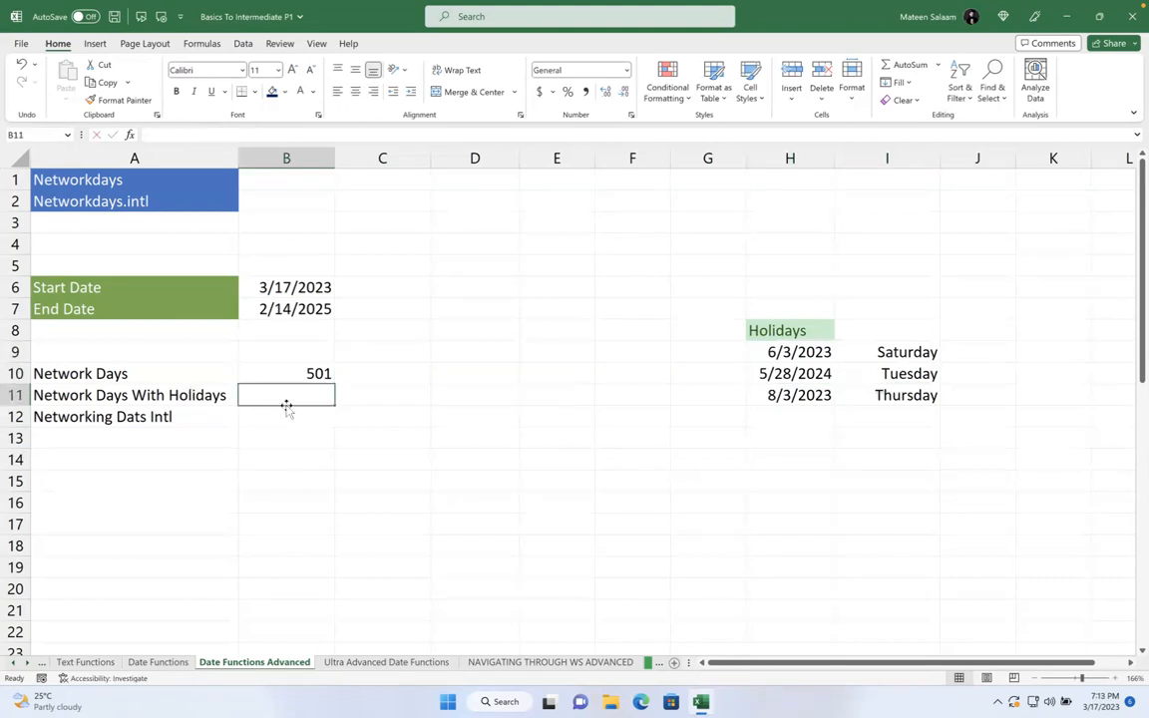
pyautogui.write('=net')
pyautogui.press('Tab')
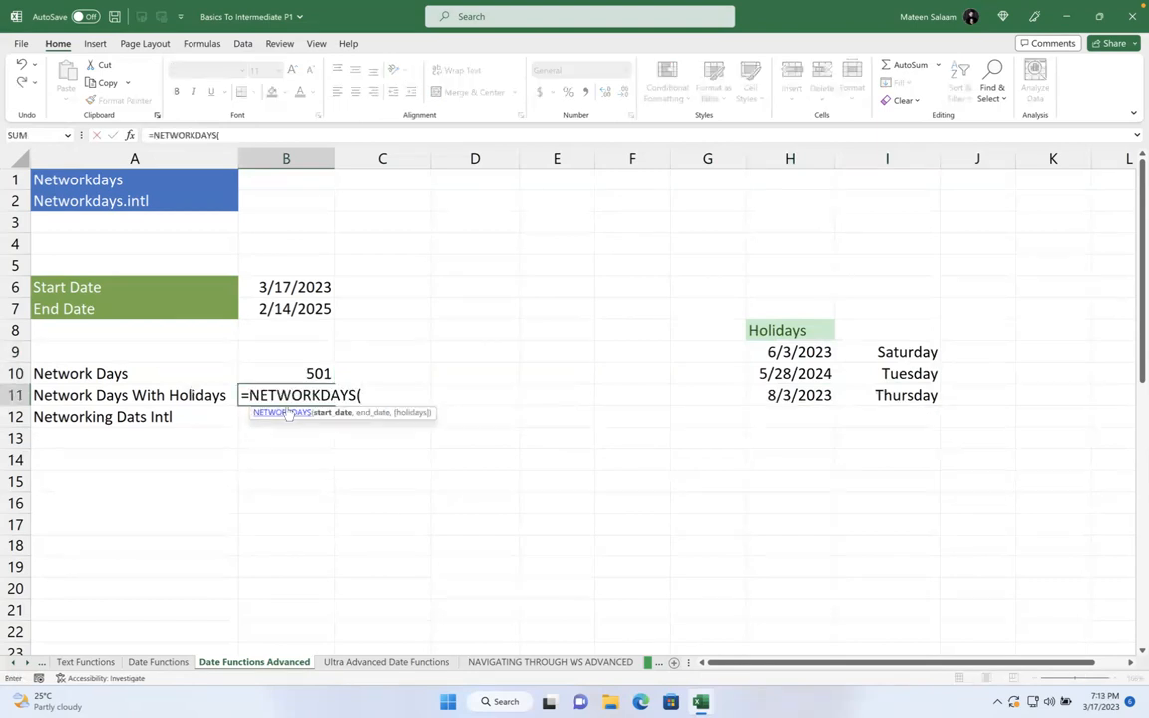
pyautogui.click(272, 289)
pyautogui.write(',')
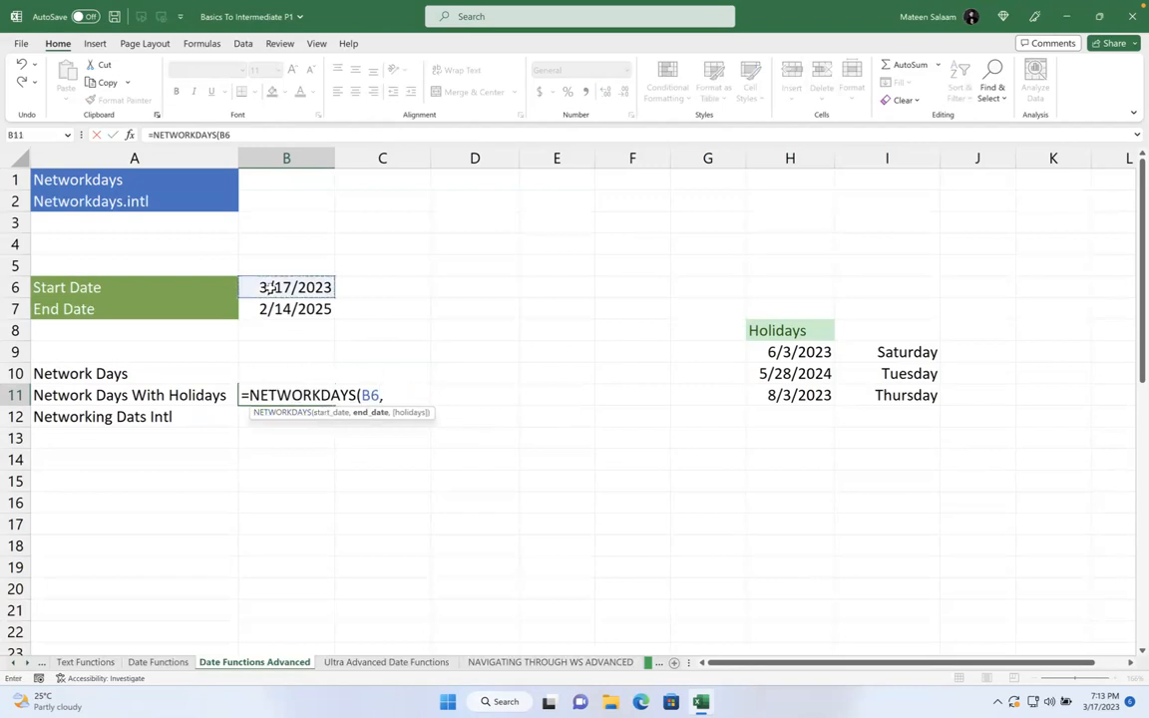
pyautogui.click(275, 308)
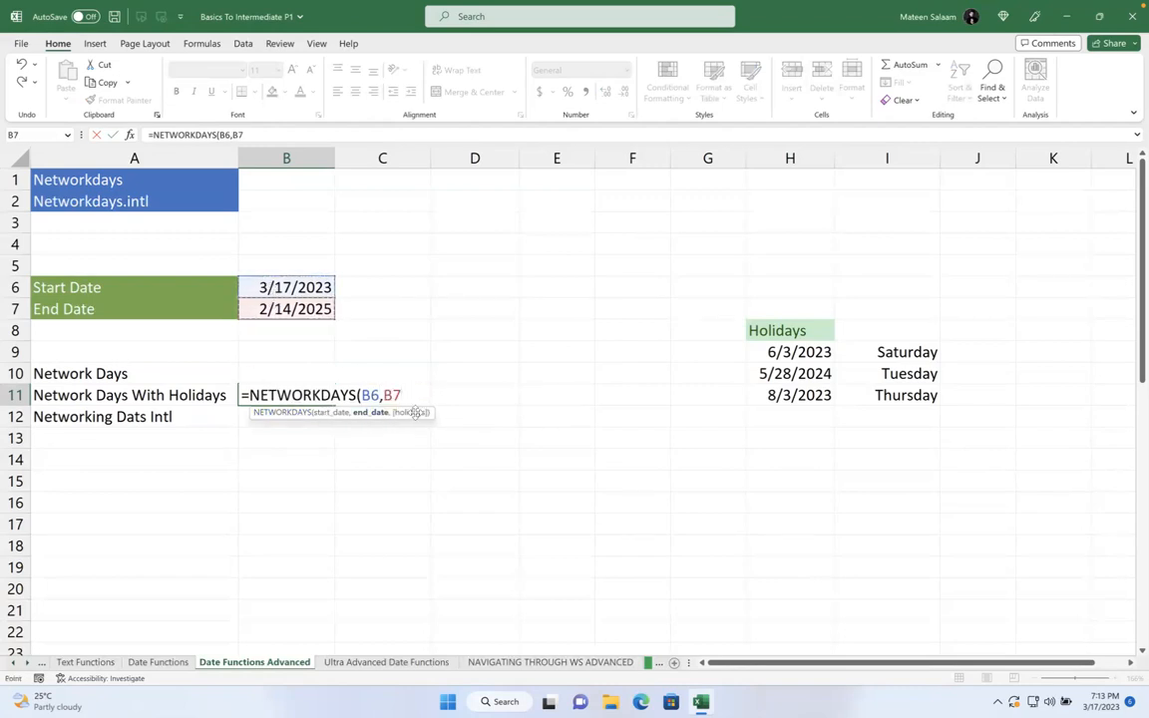
pyautogui.write(',')
pyautogui.moveTo(788, 352); pyautogui.dragTo(792, 413)
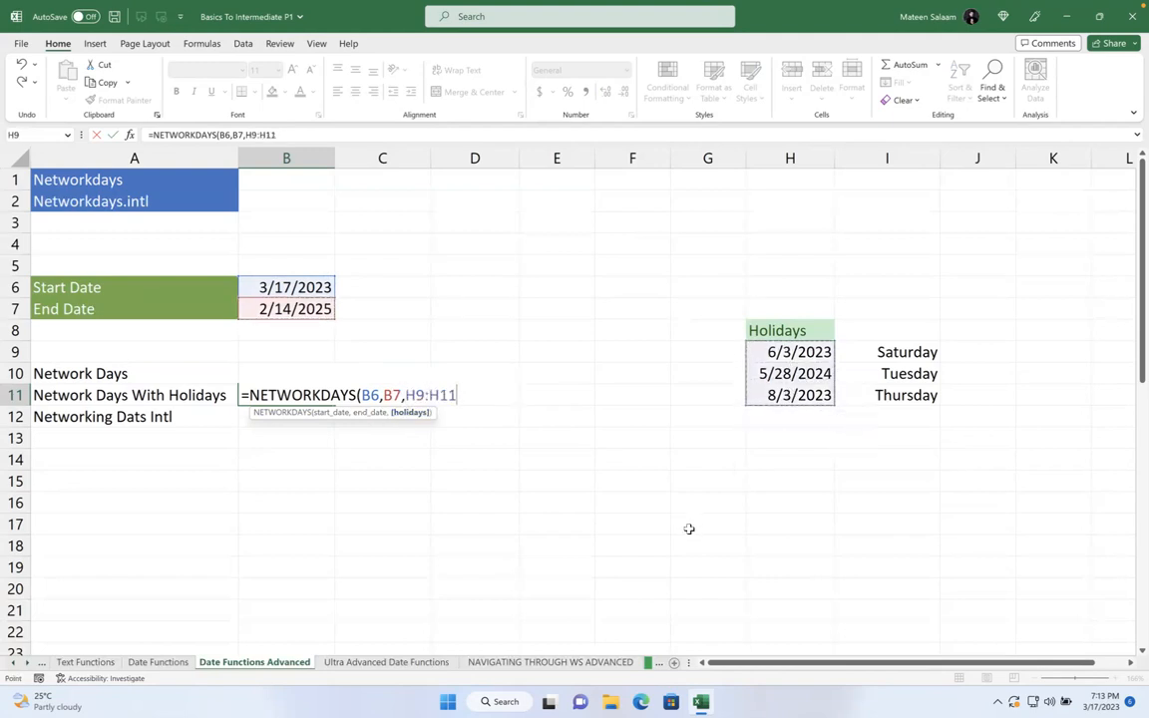
pyautogui.write(')')
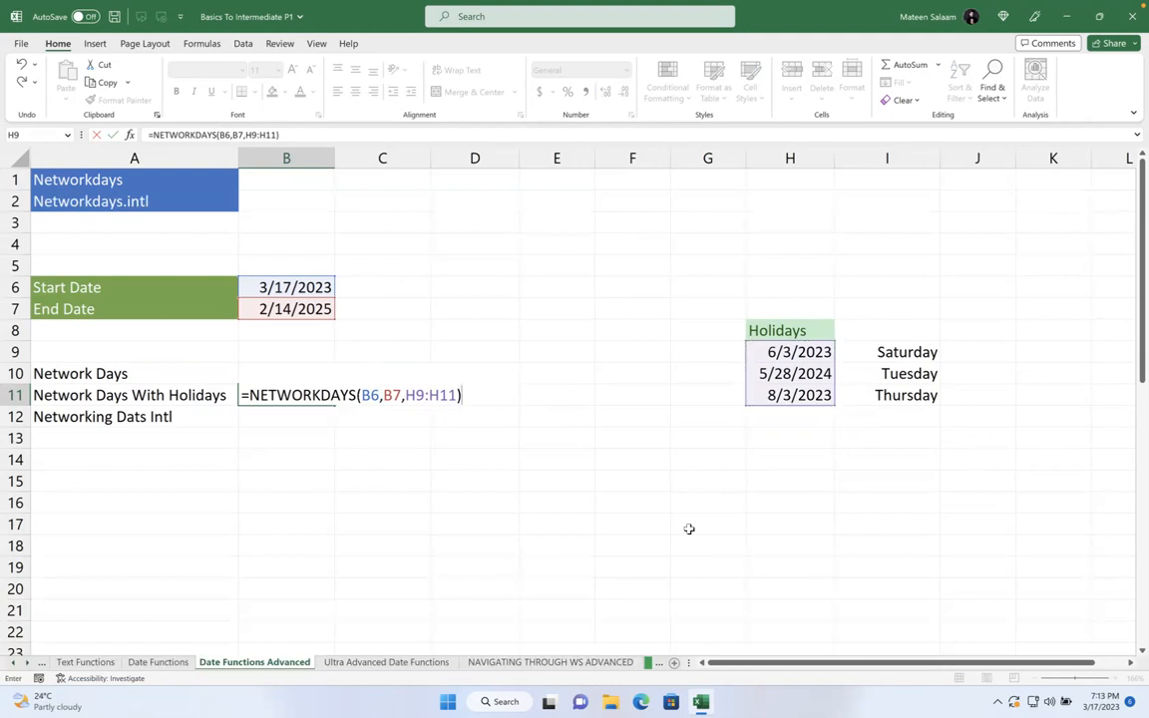
pyautogui.press('Return')
# - Review the 499 result against the holiday dates and their weekday labels
pyautogui.click(322, 396)
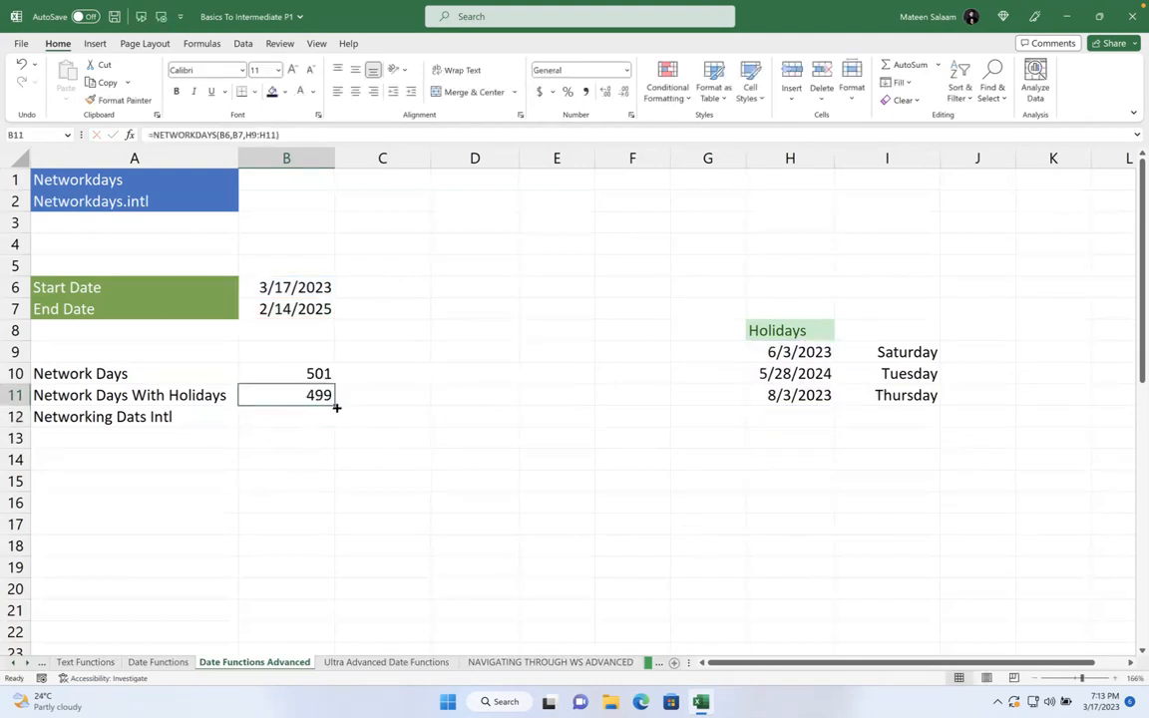
pyautogui.moveTo(898, 375); pyautogui.dragTo(889, 403)
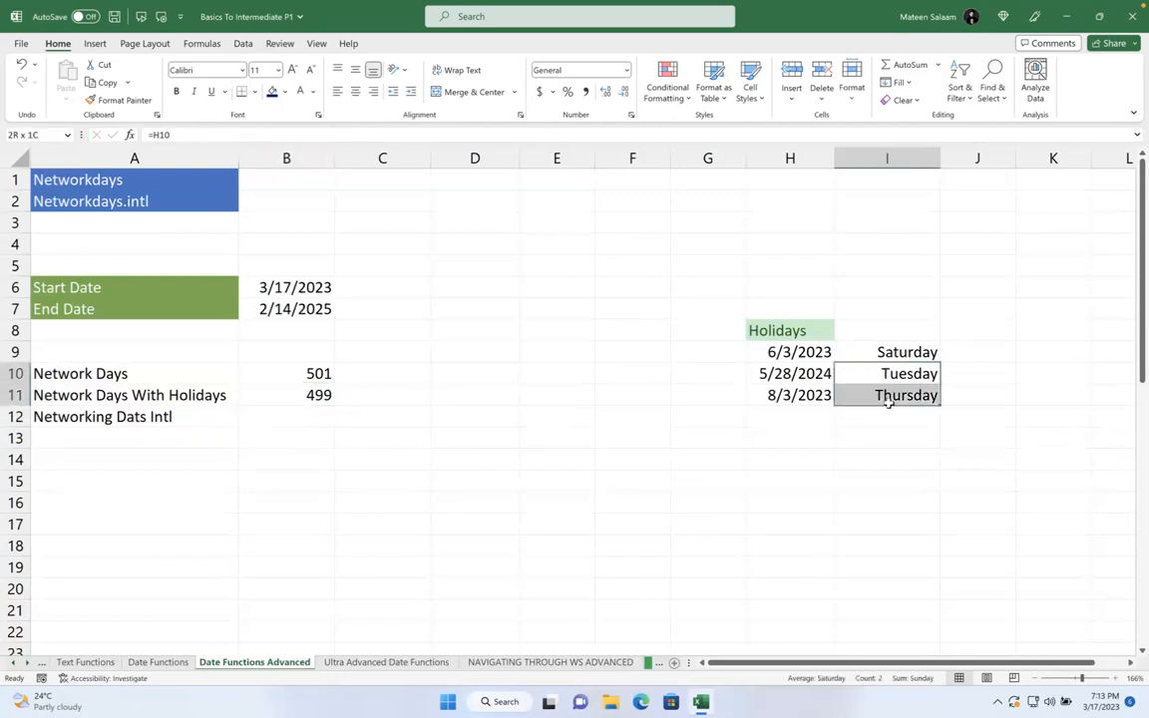
pyautogui.click(803, 372)
pyautogui.click(800, 353)
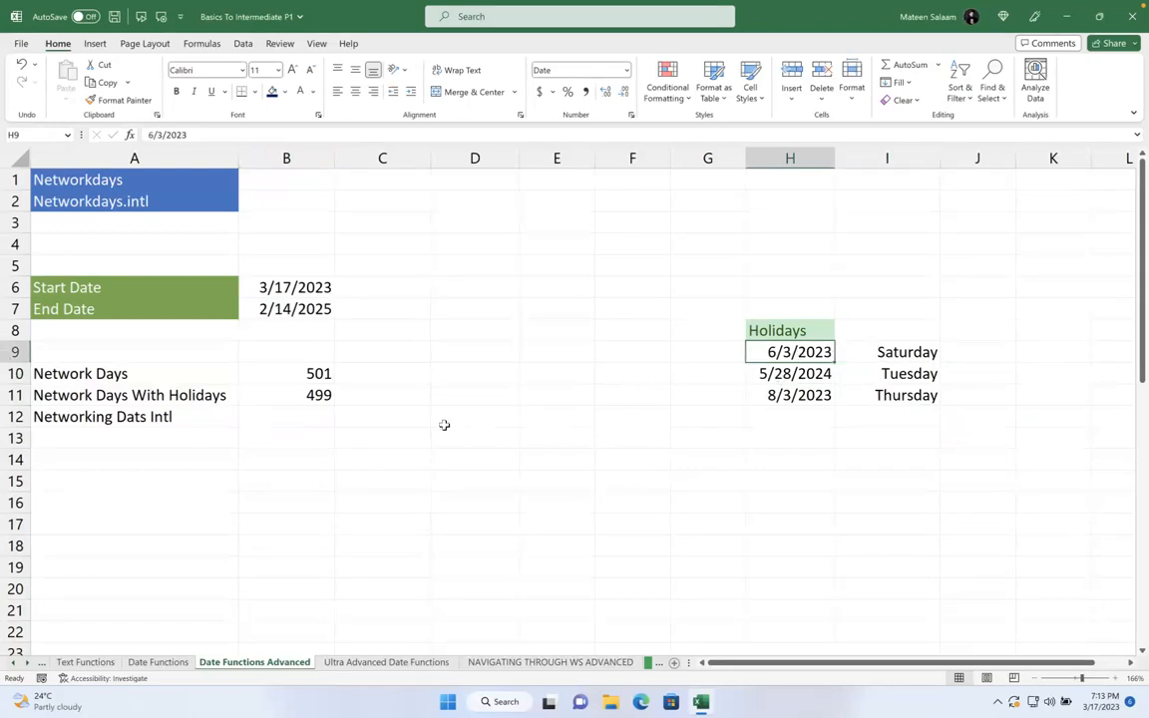
pyautogui.click(295, 417)
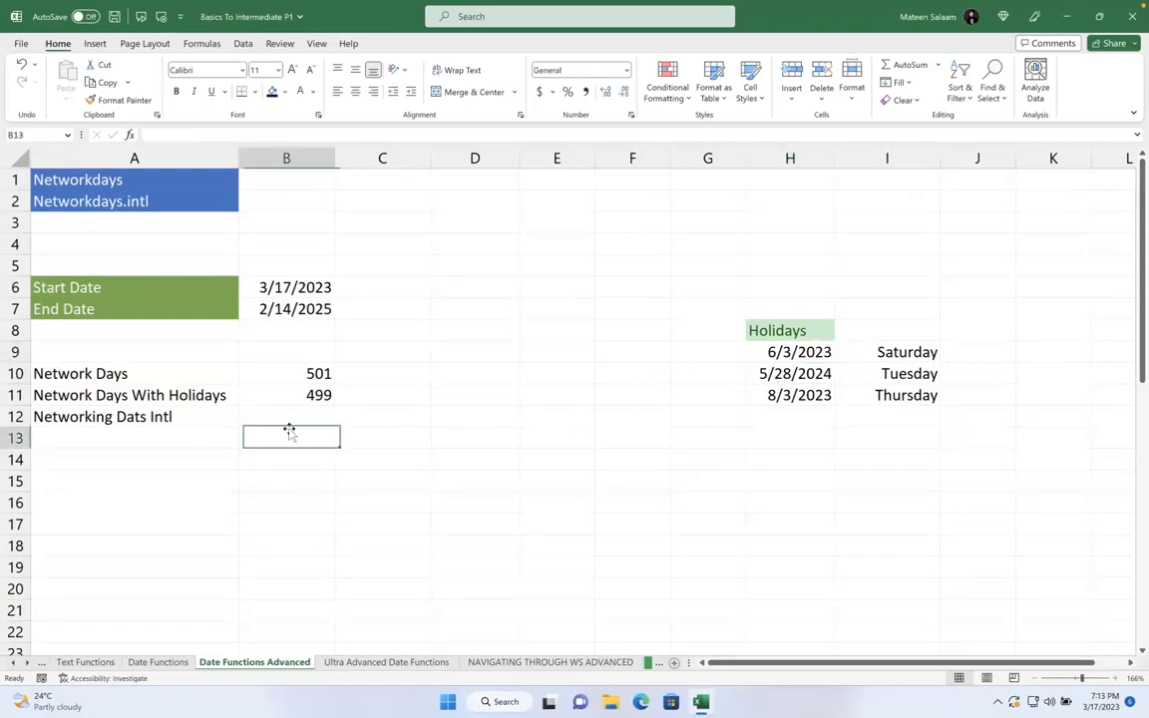
# - Add the note 'in GCC' in C12
pyautogui.click(371, 426)
pyautogui.write('in GCC')
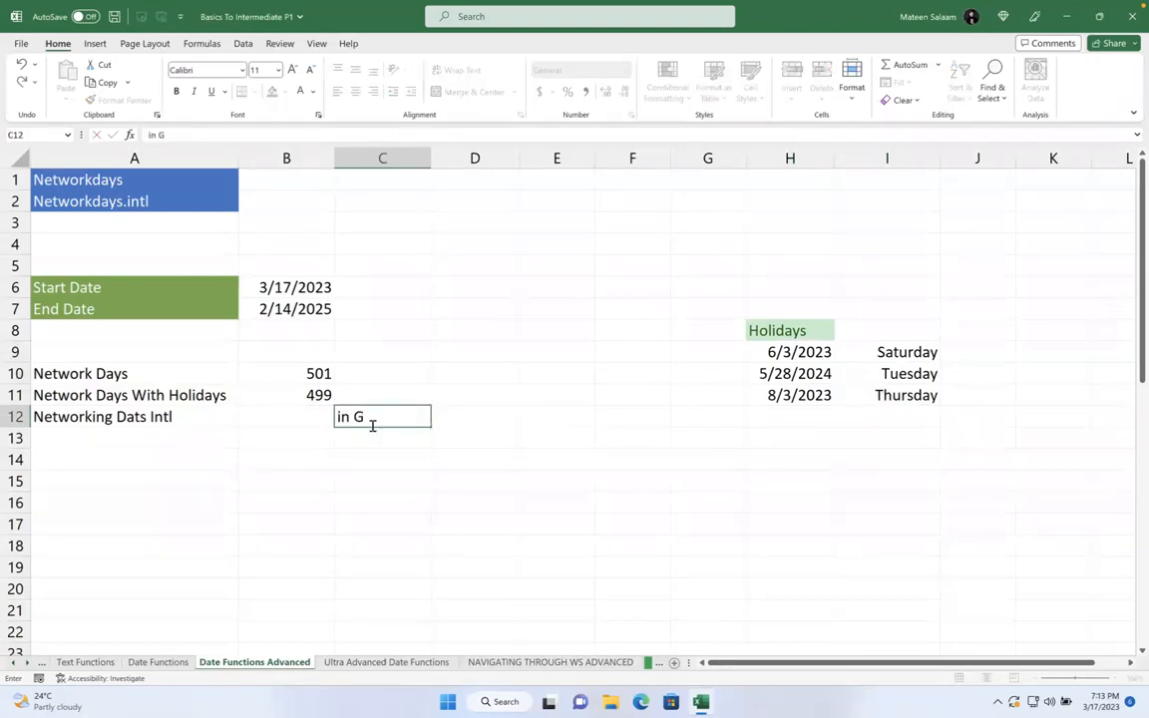
pyautogui.press('Up')
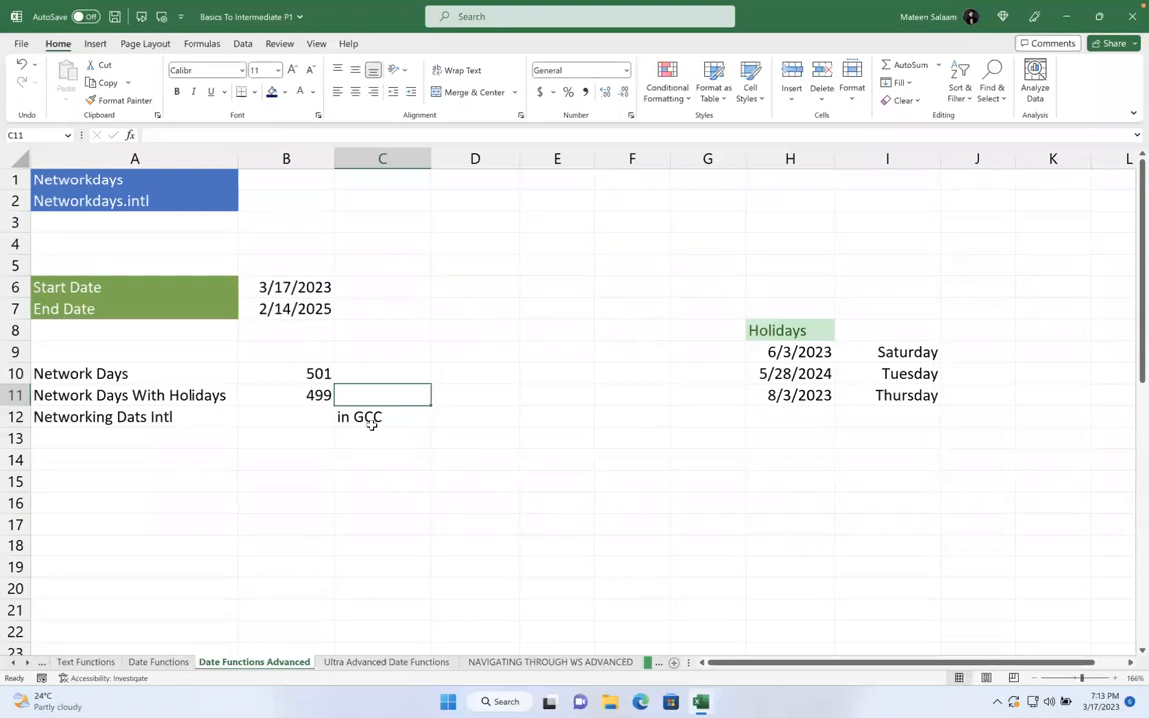
pyautogui.press('Left')
pyautogui.press('Down')
# - Enter =NETWORKDAYS.INTL(B6,B7,7,H9:H11) in B12 with a Friday–Saturday weekend, returning 498
pyautogui.write('=')
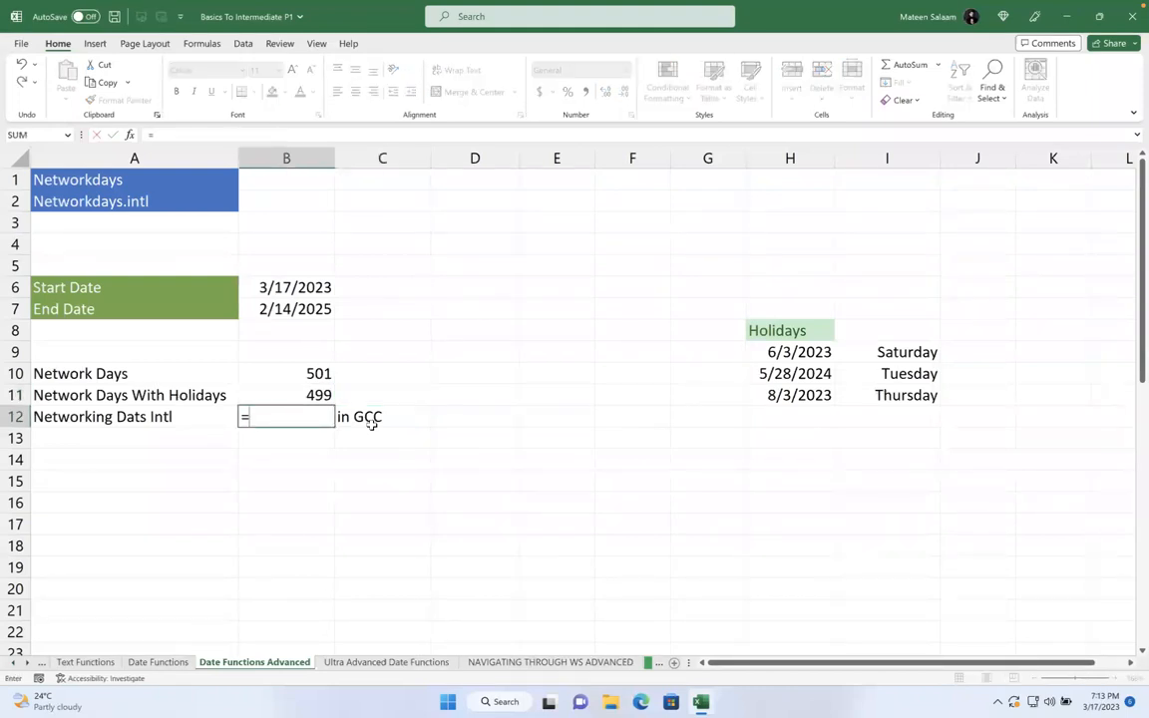
pyautogui.write('net')
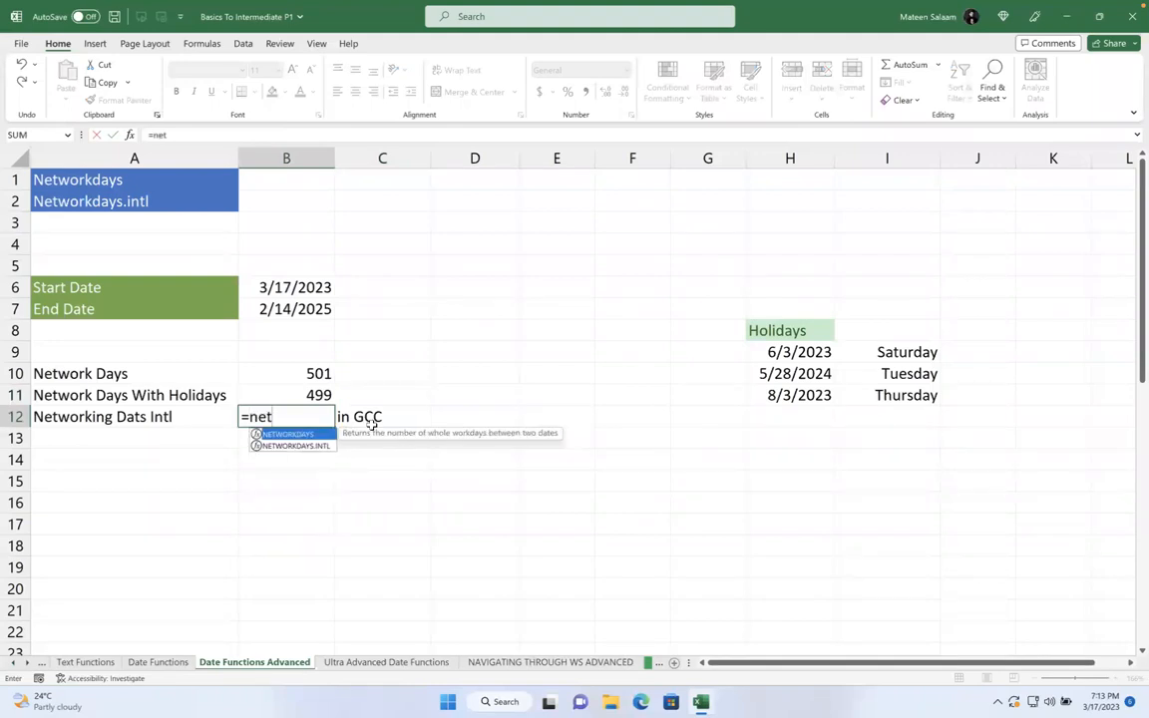
pyautogui.press('Down')
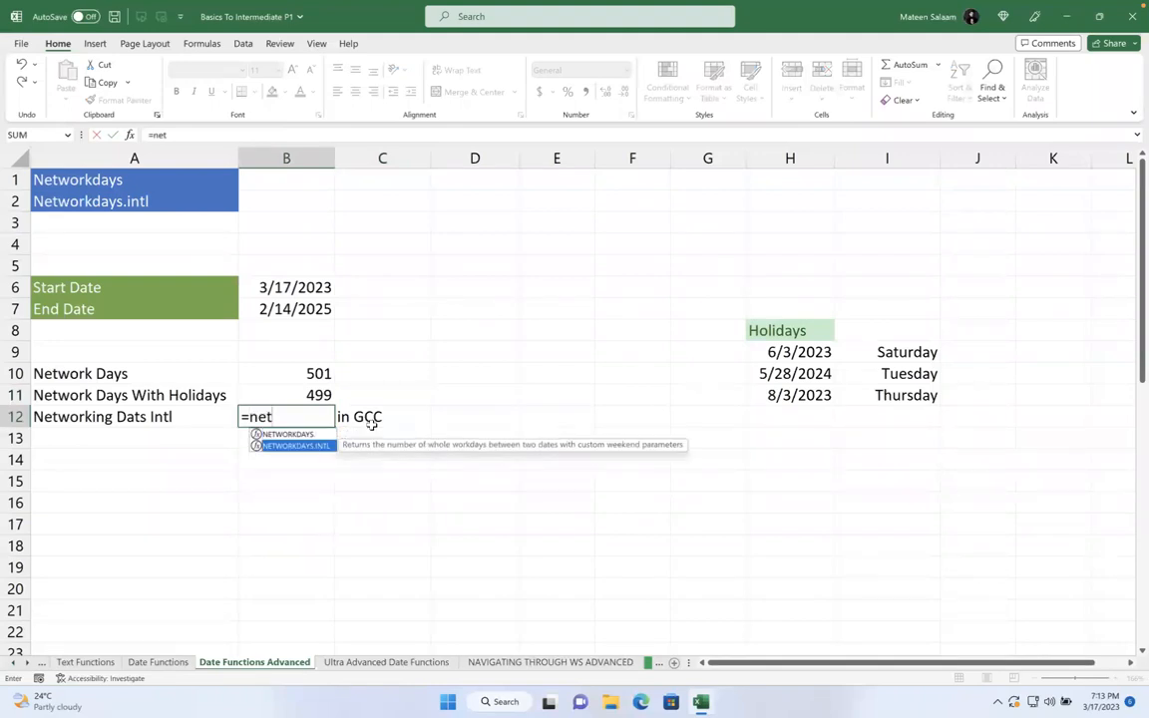
pyautogui.press('Tab')
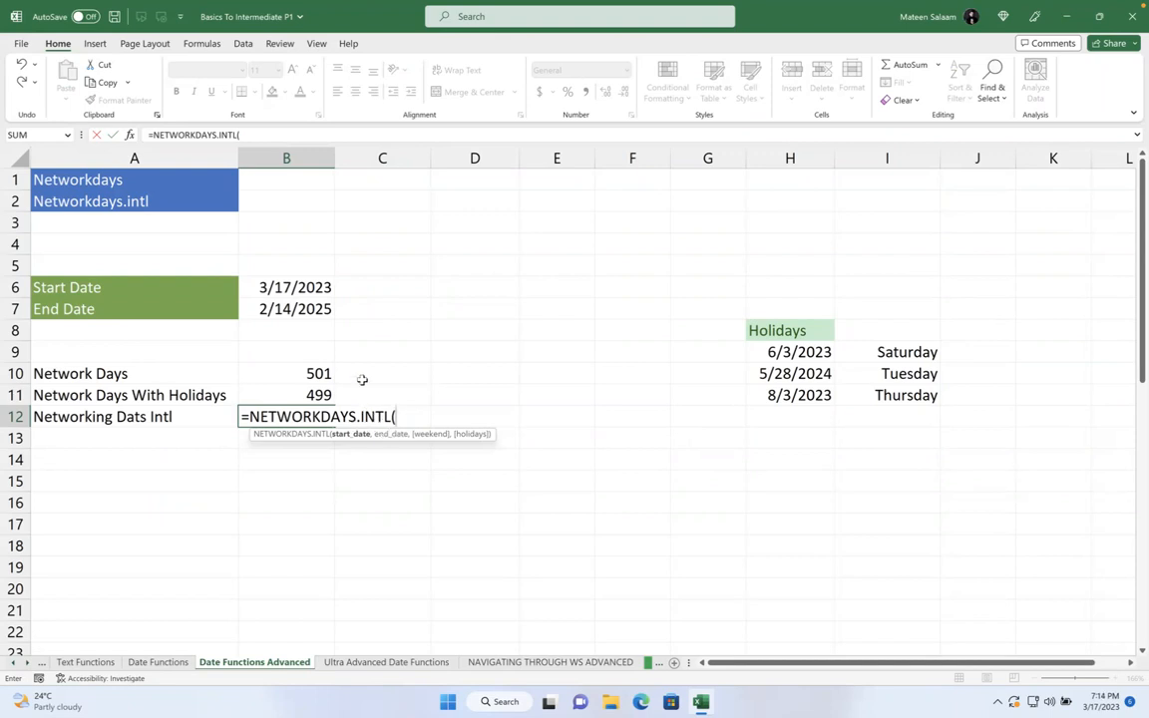
pyautogui.click(319, 289)
pyautogui.write(',')
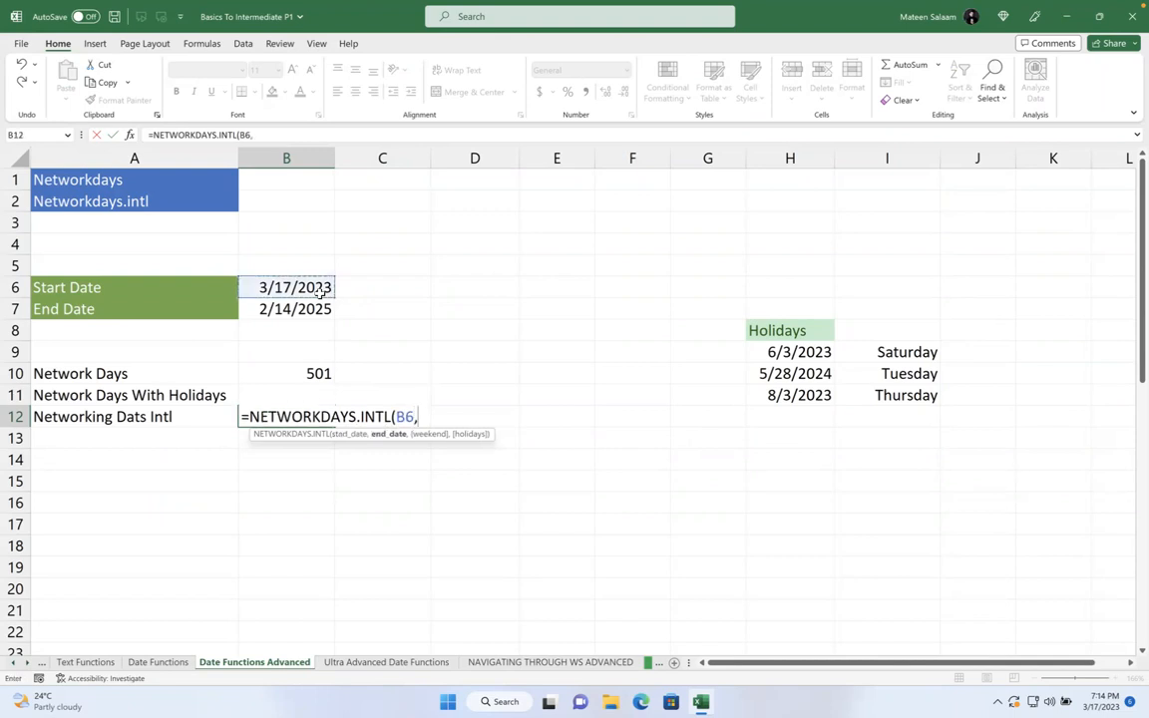
pyautogui.click(304, 308)
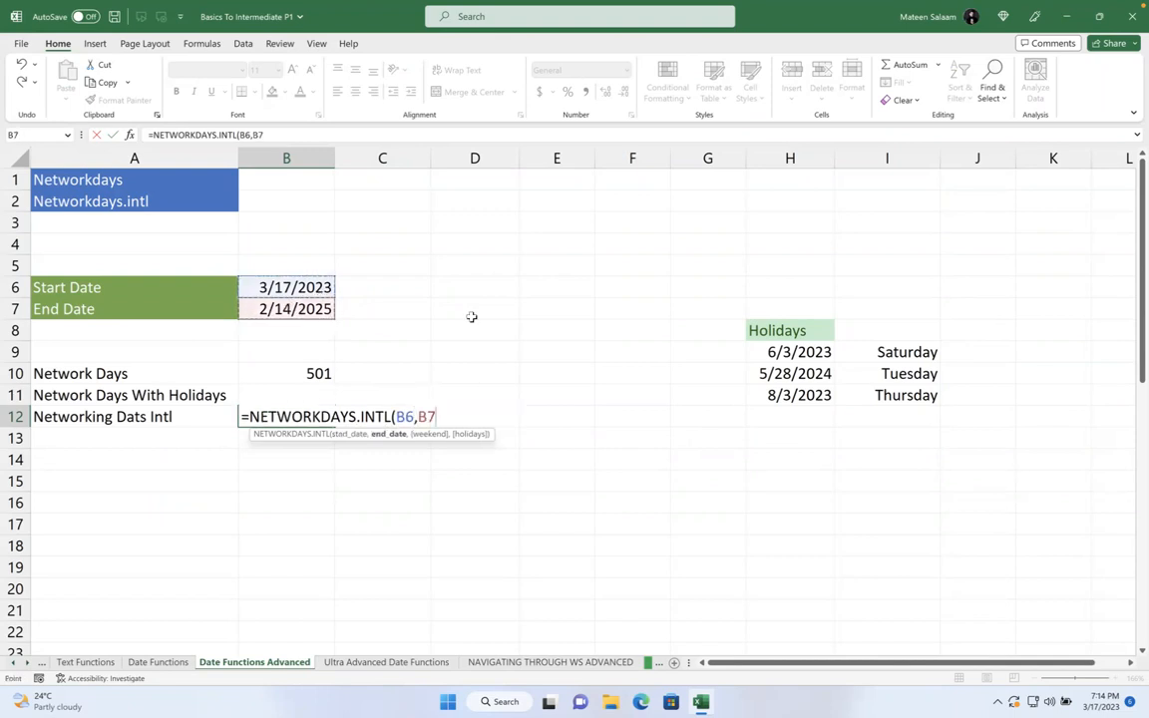
pyautogui.write(',')
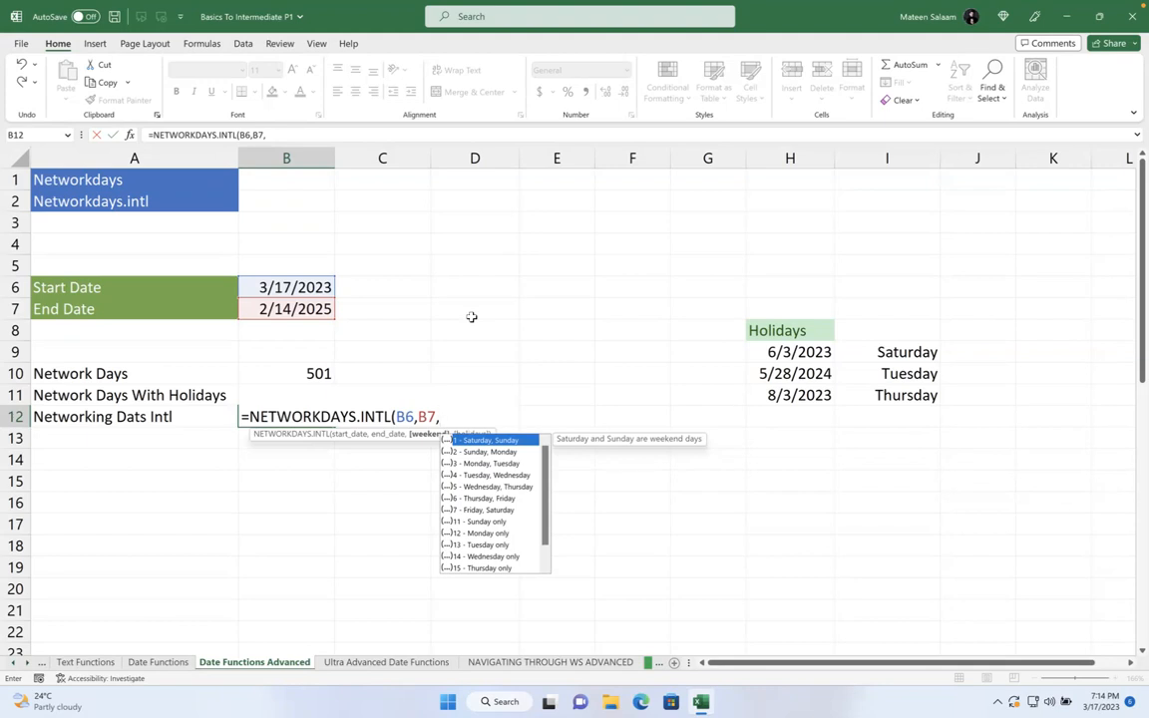
pyautogui.doubleClick(491, 510)
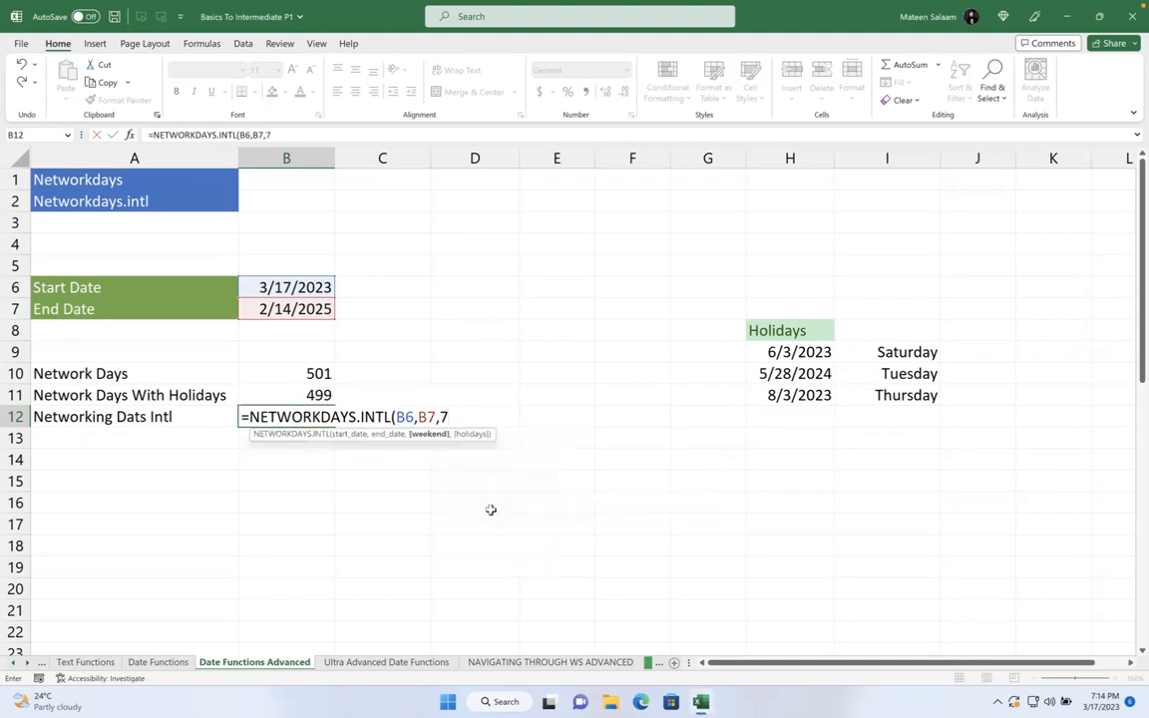
pyautogui.write(',')
pyautogui.moveTo(774, 353); pyautogui.dragTo(779, 399)
pyautogui.press('Return')
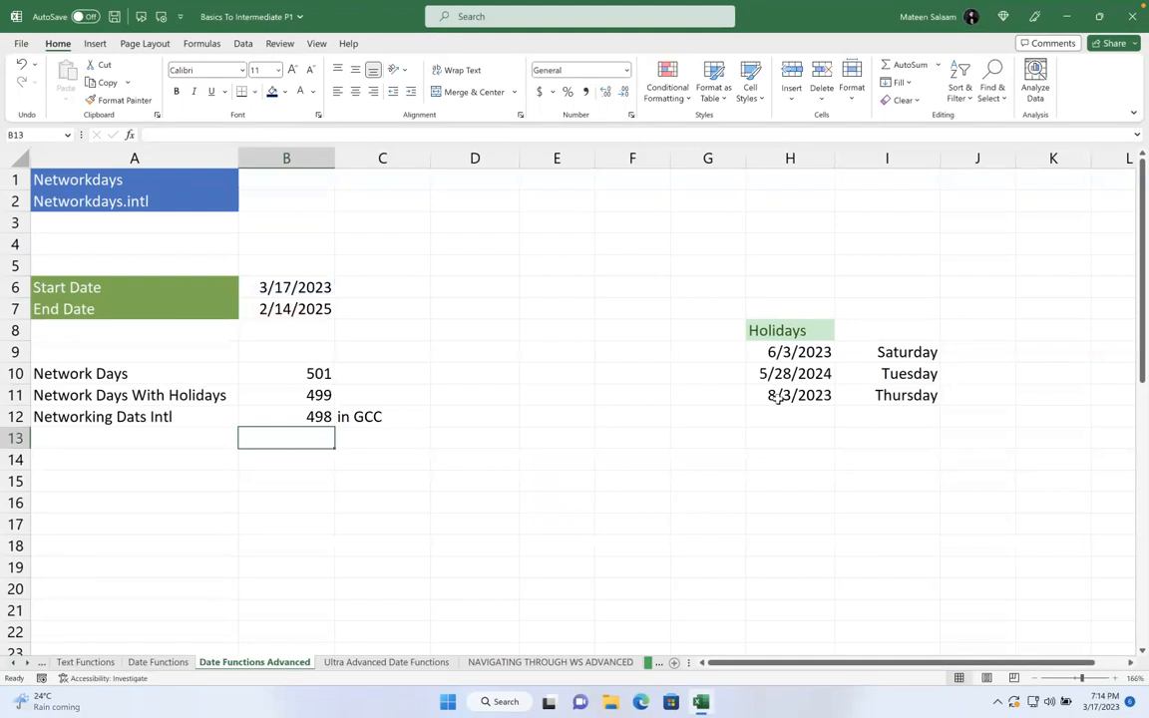
# - Replace the weekend code 7 in the B12 formula with 110101
pyautogui.click(292, 413)
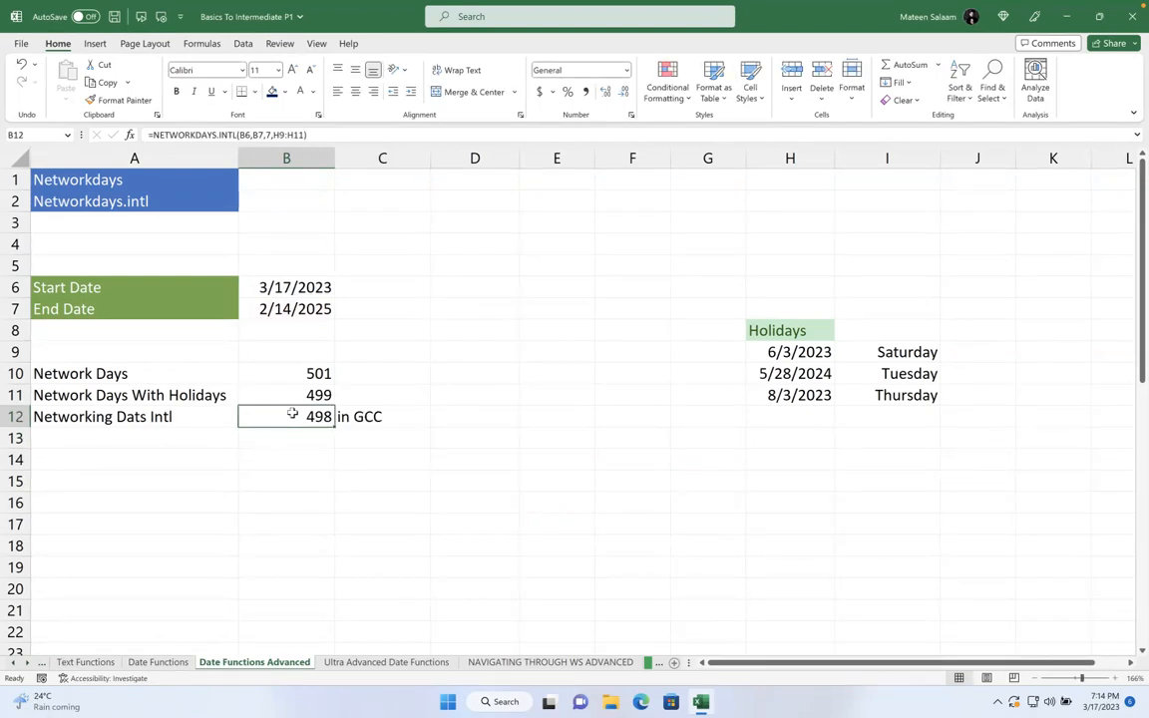
pyautogui.doubleClick(292, 413)
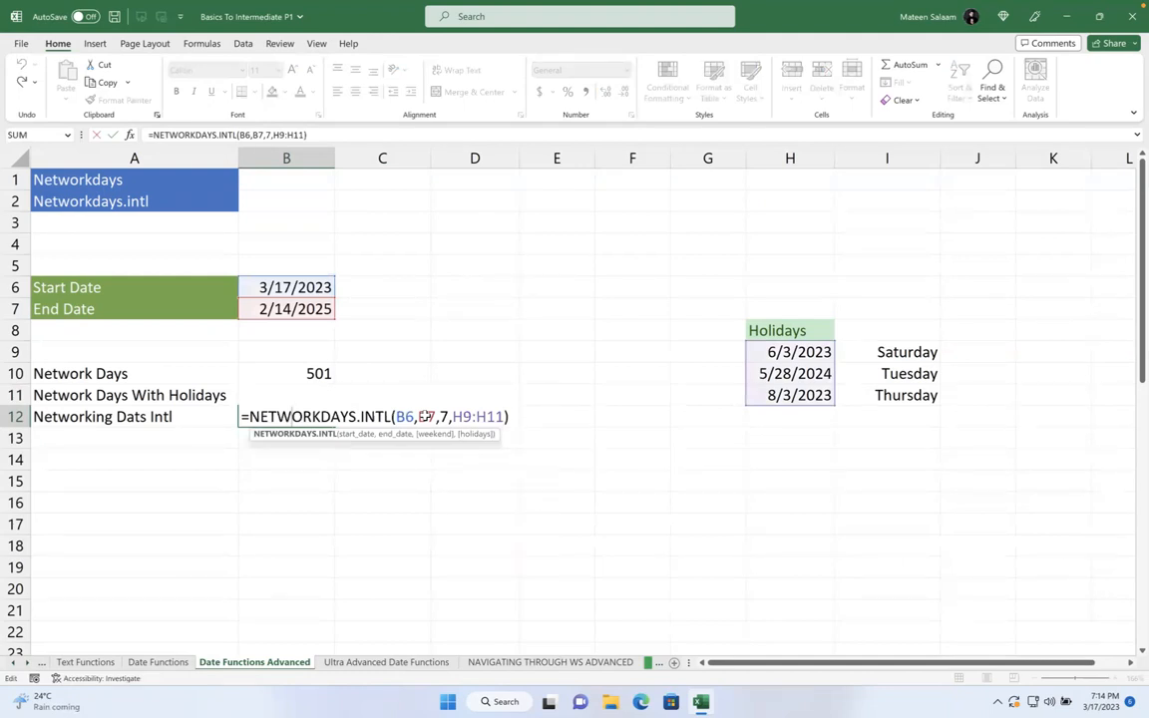
pyautogui.click(444, 416)
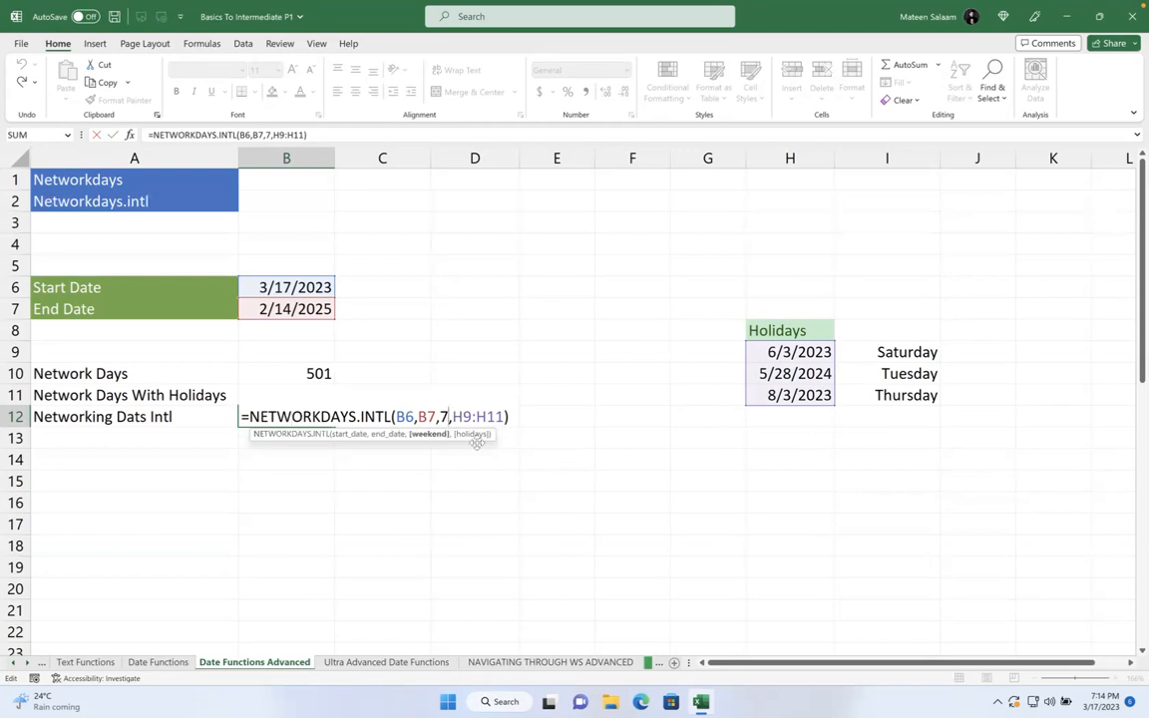
pyautogui.press('BackSpace')
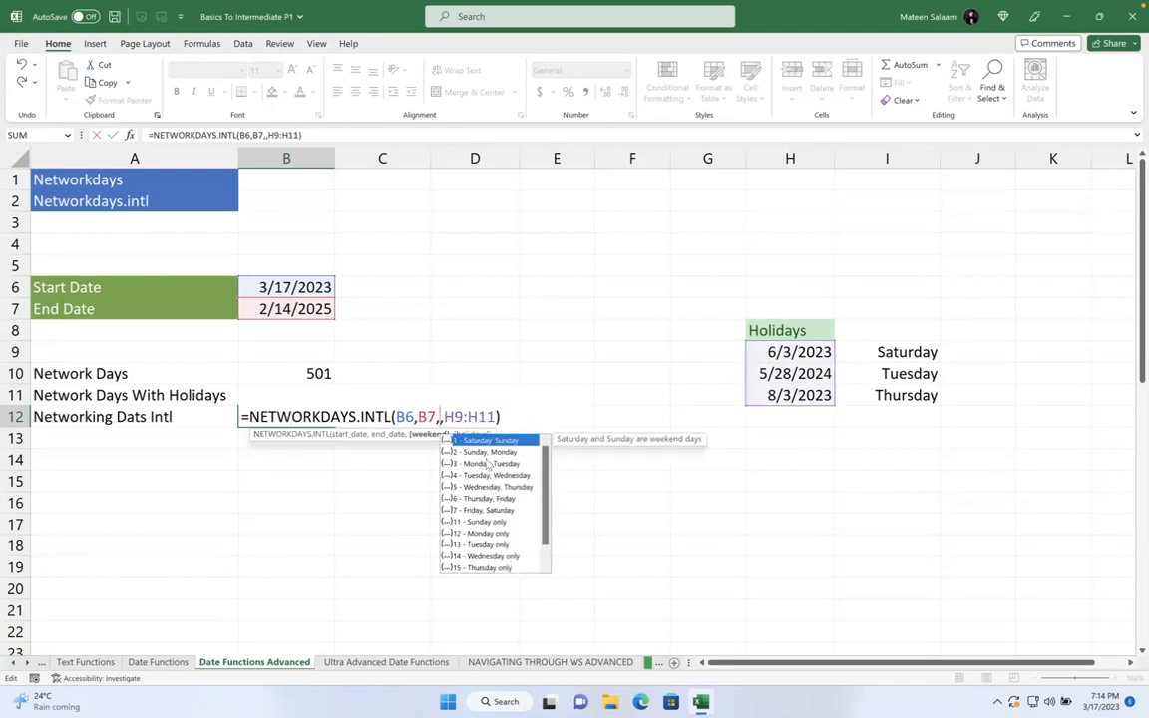
pyautogui.scroll(-1, 499, 526)
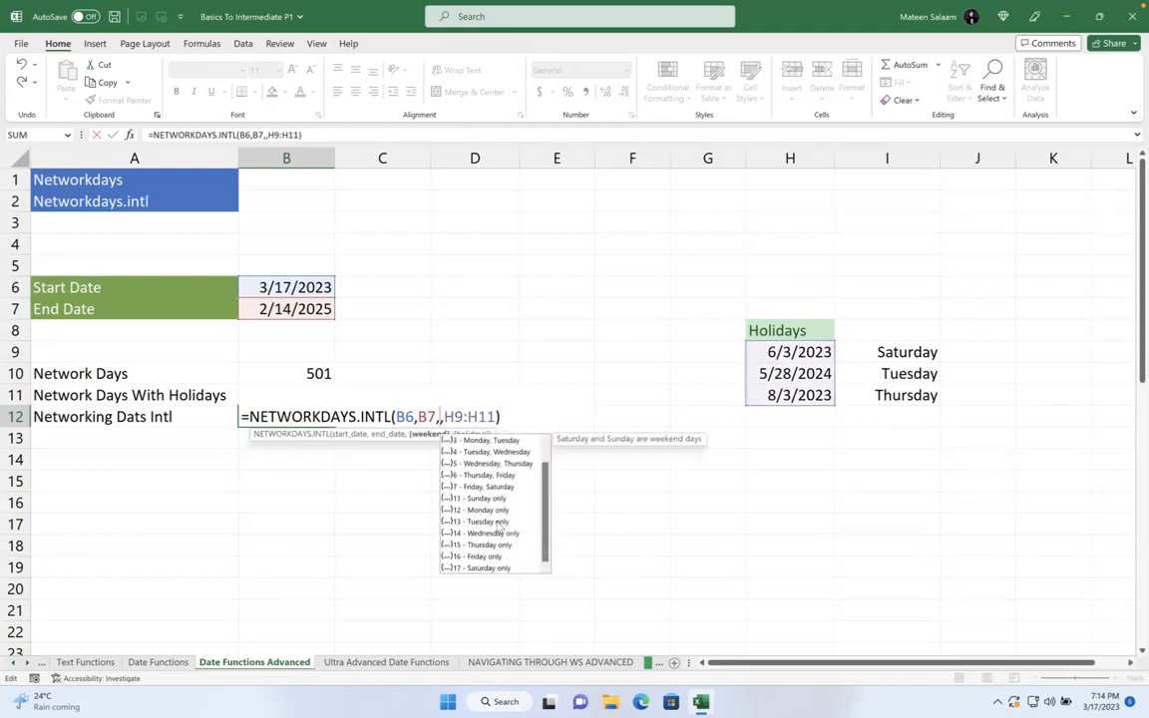
pyautogui.scroll(1, 500, 530)
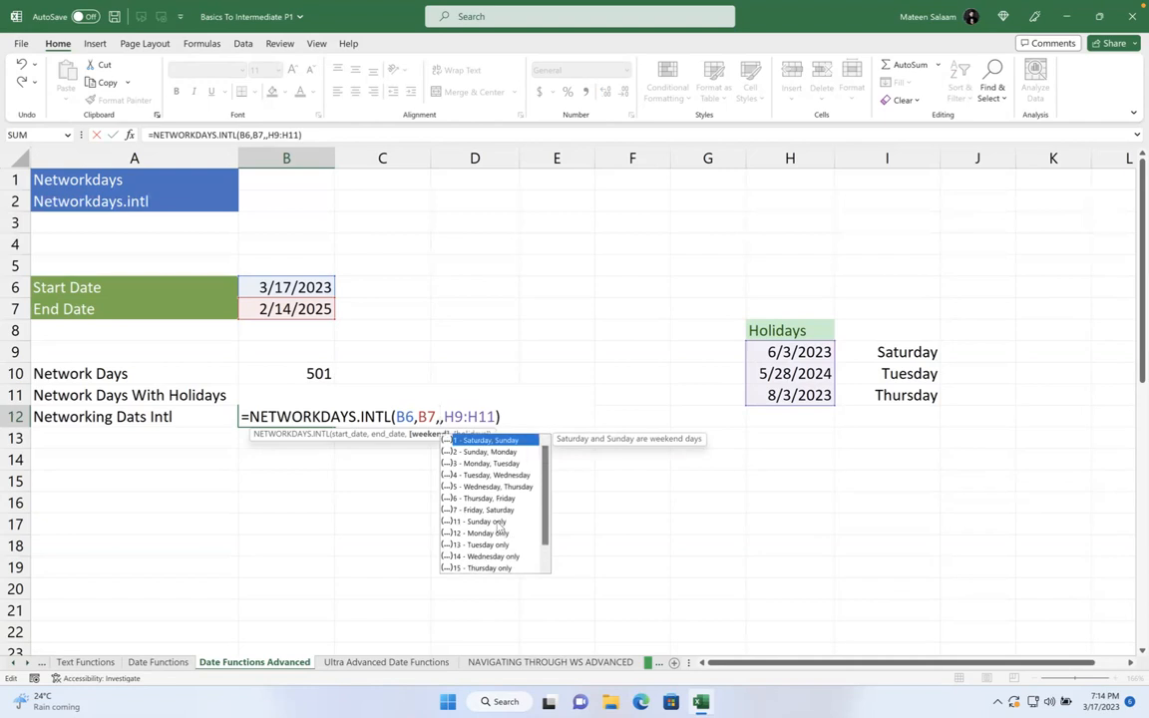
pyautogui.write('11')
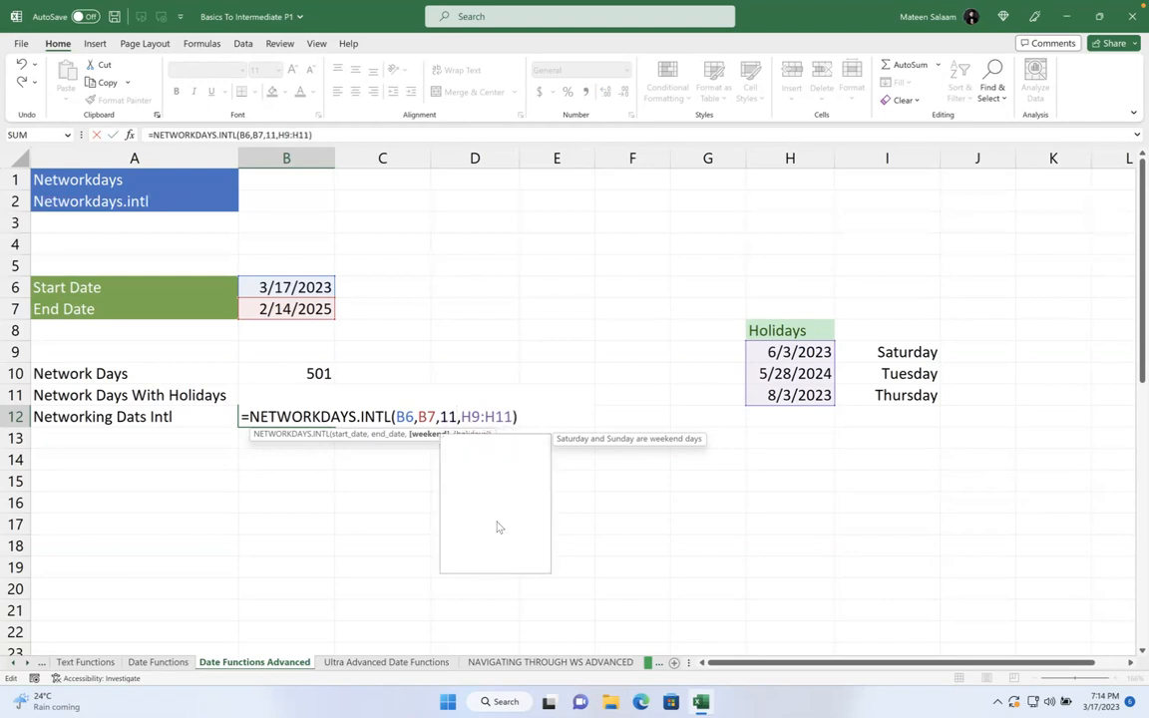
pyautogui.write('0')
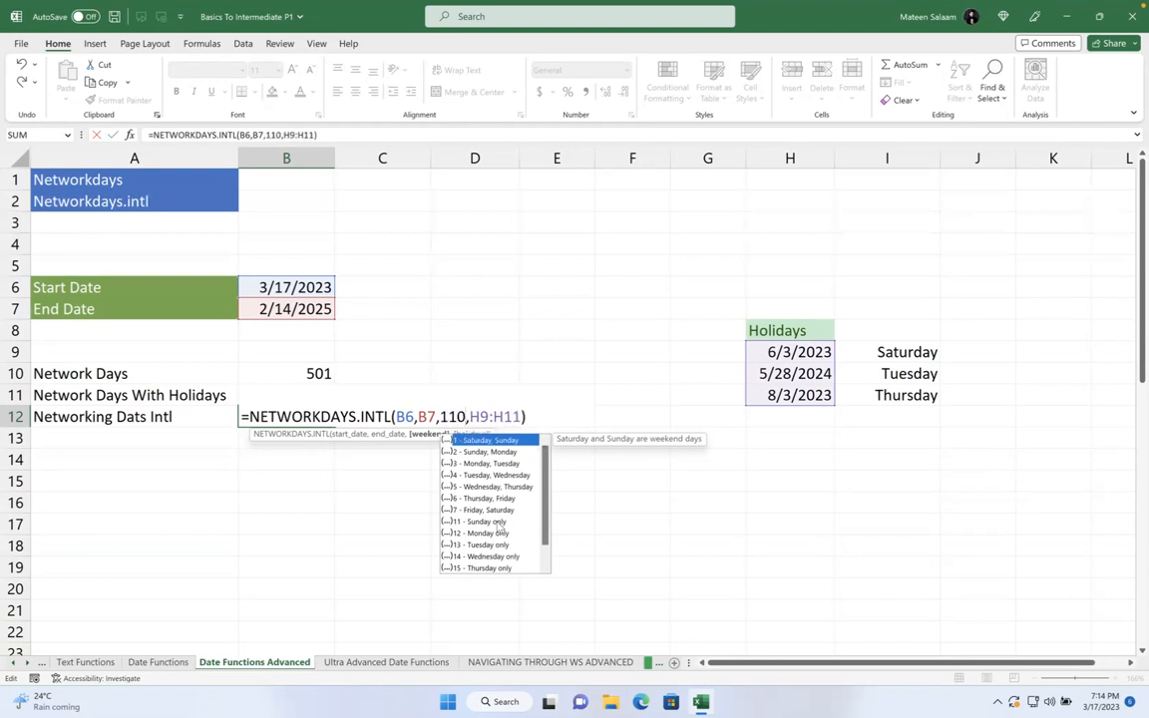
pyautogui.write('111')
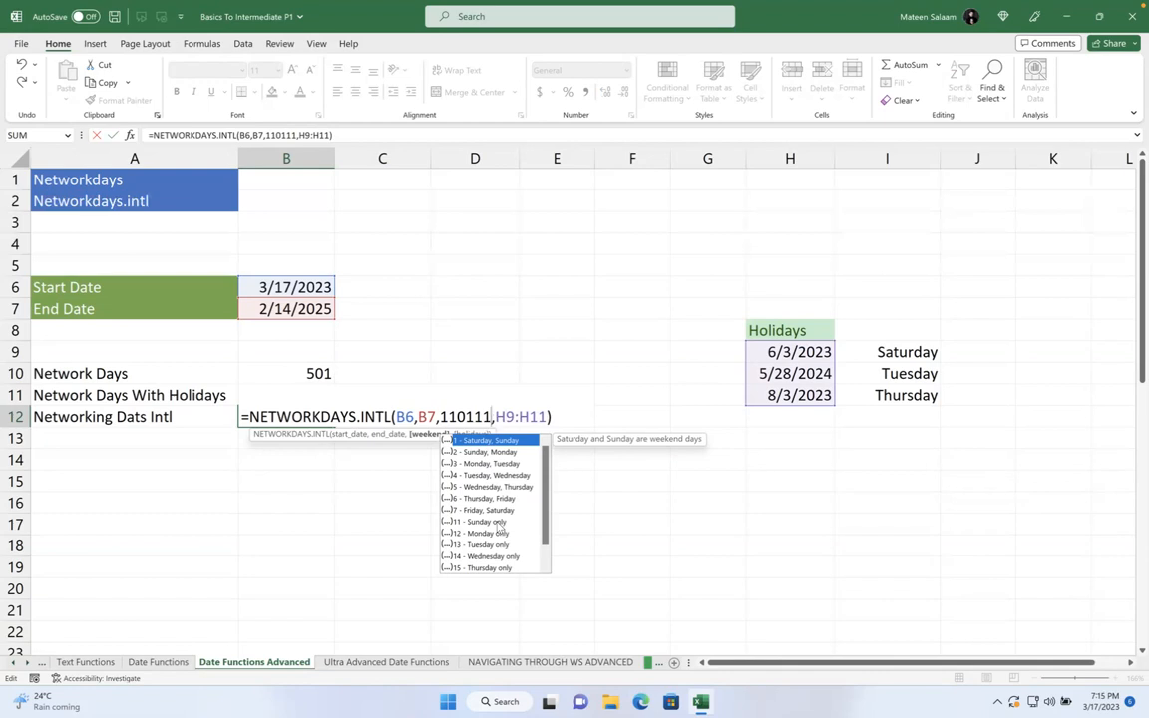
pyautogui.click(479, 416)
pyautogui.press('BackSpace')
pyautogui.write('0')
pyautogui.click(489, 416)
pyautogui.press('Return')
# - Re-enter the B12 formula as an array formula with Ctrl+Shift+Enter
pyautogui.click(289, 416)
pyautogui.doubleClick(290, 416)
pyautogui.click(565, 419)
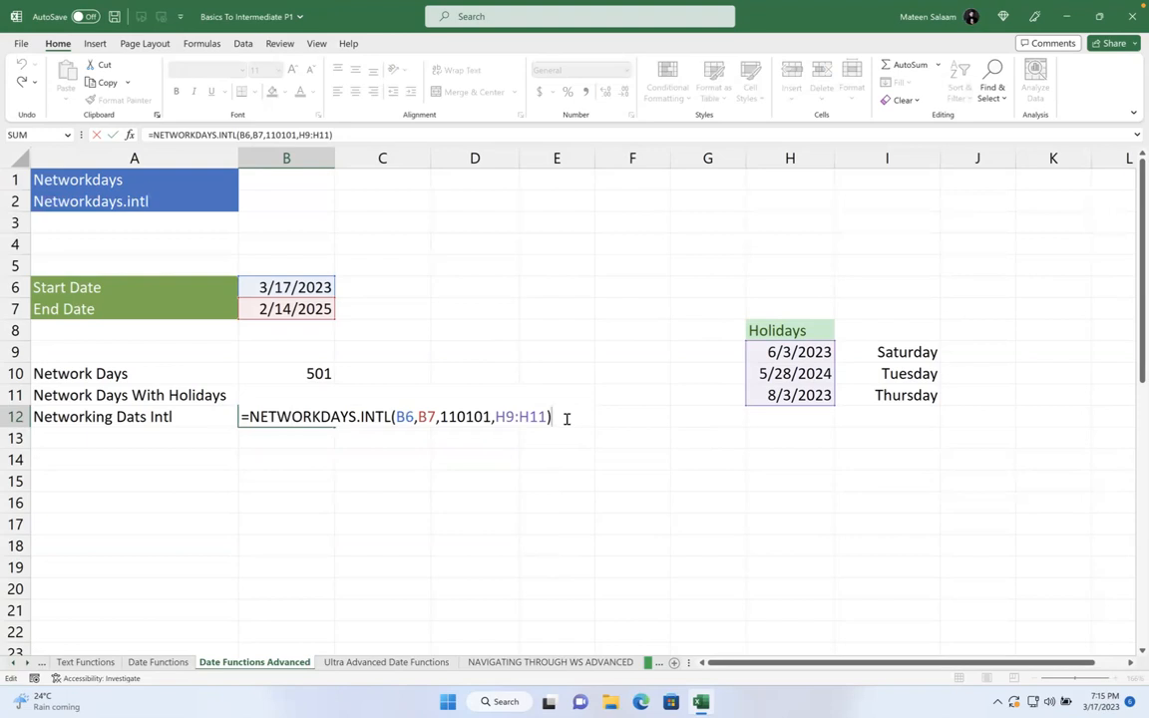
pyautogui.hotkey('ctrl', 'shift', 'Return')
# - Remove the holidays range H9:H11 from B12's NETWORKDAYS.INTL formula
pyautogui.click(227, 413)
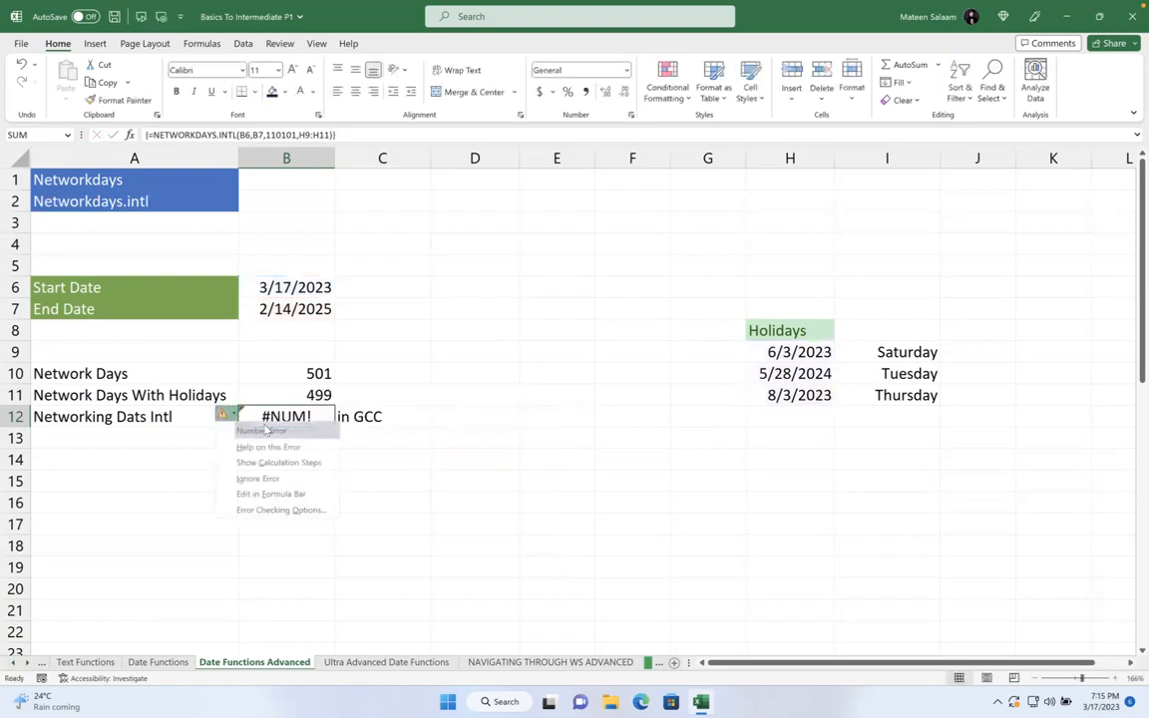
pyautogui.click(312, 417)
pyautogui.doubleClick(312, 417)
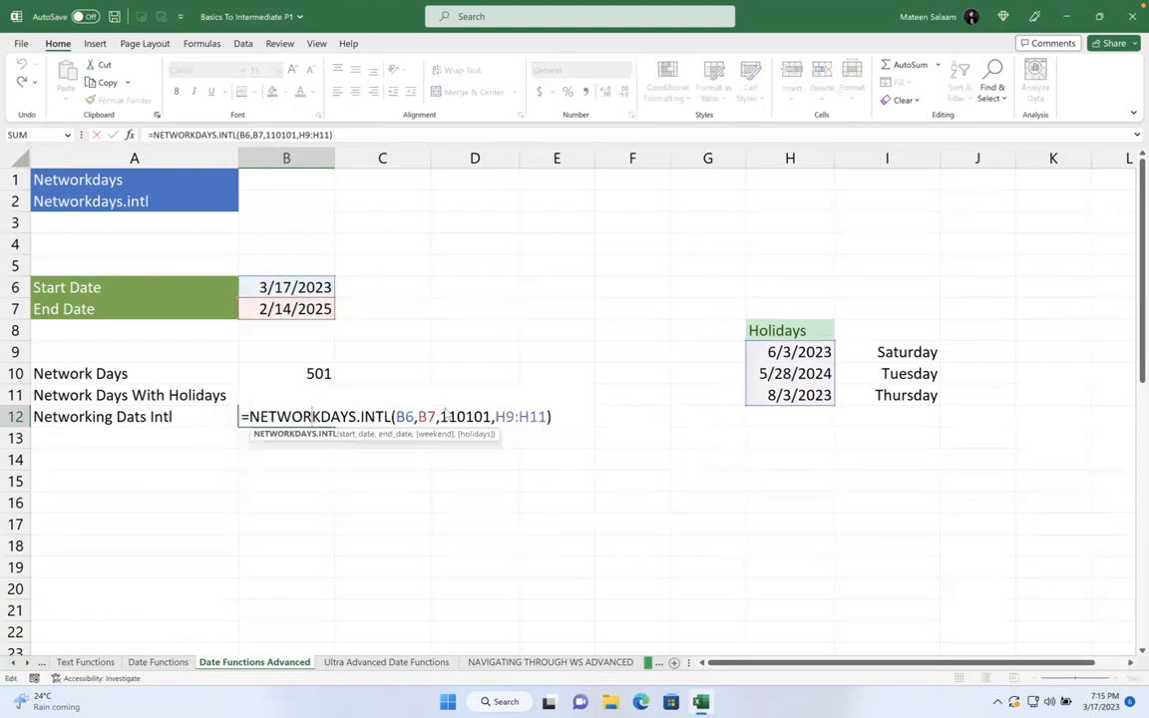
pyautogui.click(445, 417)
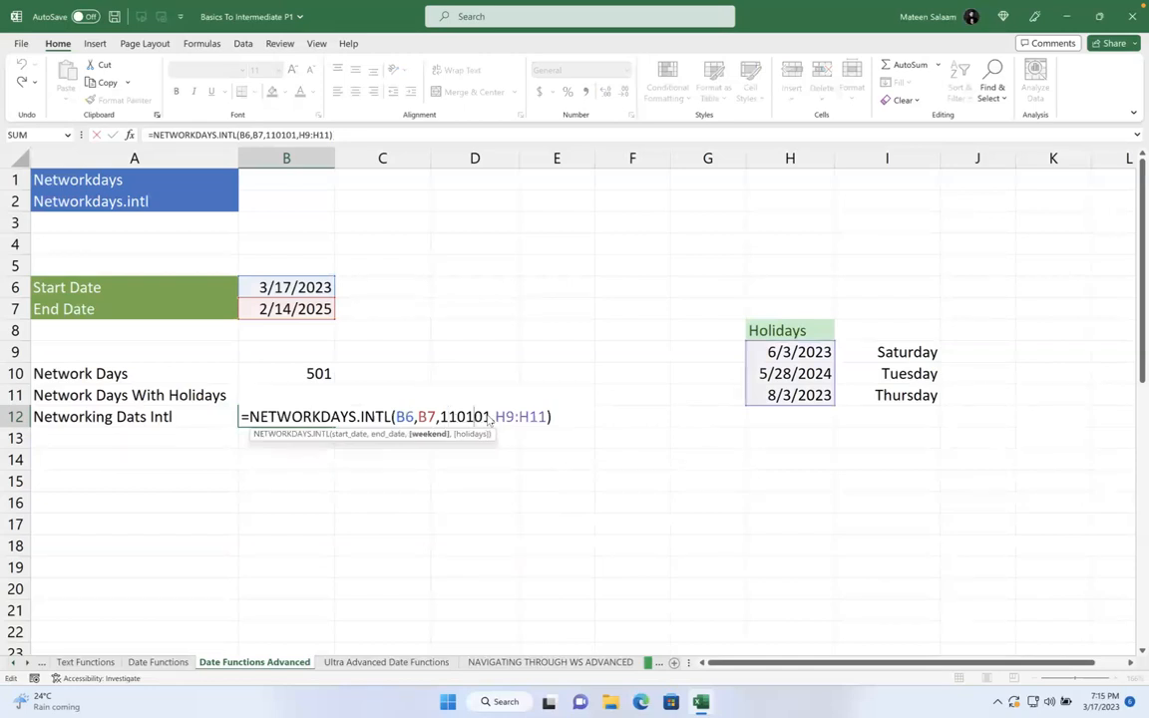
pyautogui.moveTo(496, 418); pyautogui.dragTo(540, 418)
pyautogui.press('BackSpace')
pyautogui.press('BackSpace')
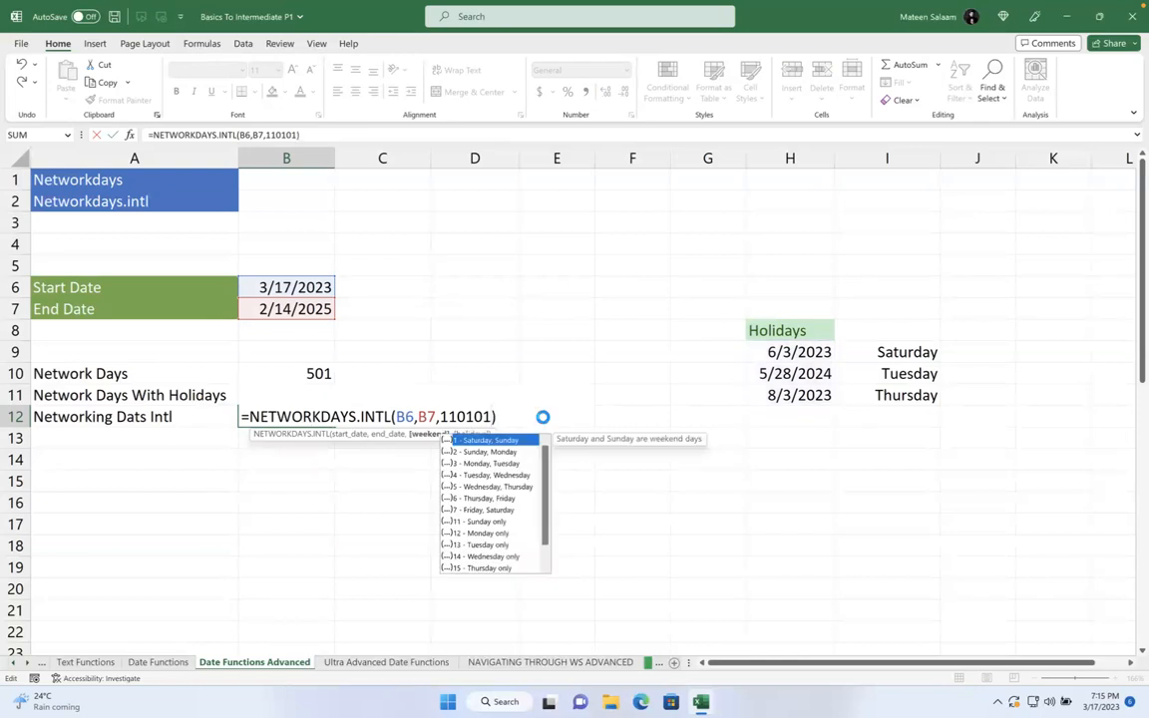
pyautogui.press('Return')
# - Wrap B12's weekend code in quotation marks
pyautogui.doubleClick(295, 416)
pyautogui.click(454, 417)
pyautogui.write('"')
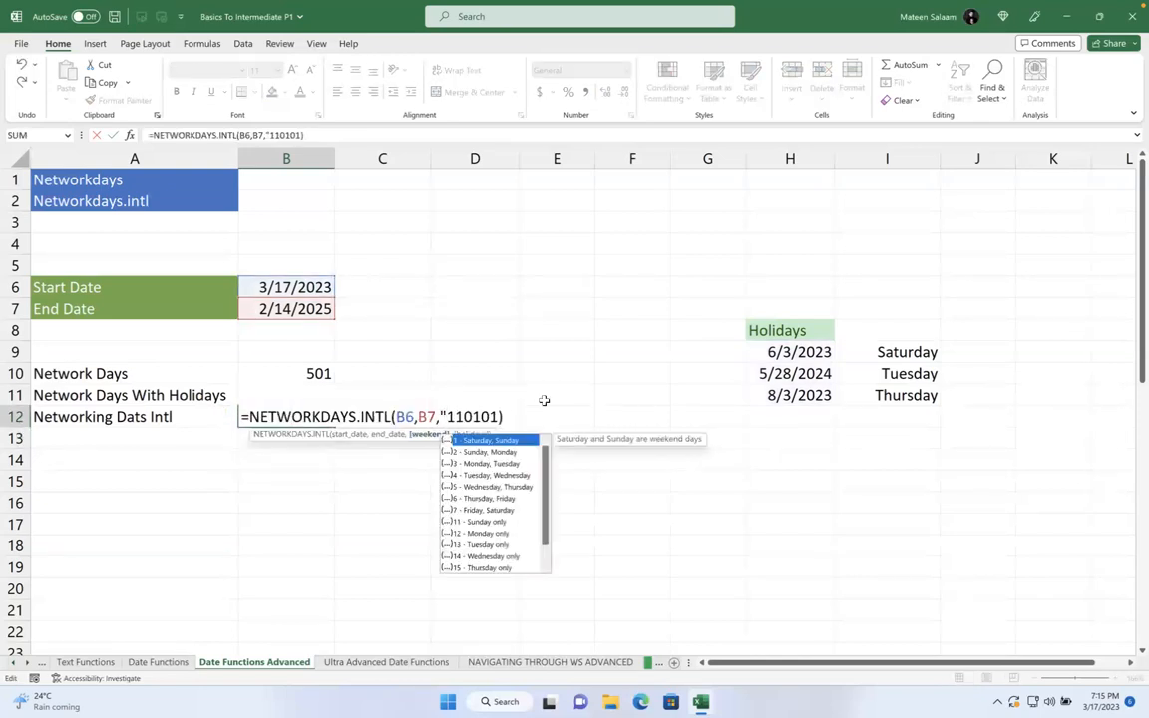
pyautogui.click(495, 416)
pyautogui.write('"')
pyautogui.press('Return')
# - Replace B12's weekend code with 1111111
pyautogui.doubleClick(315, 416)
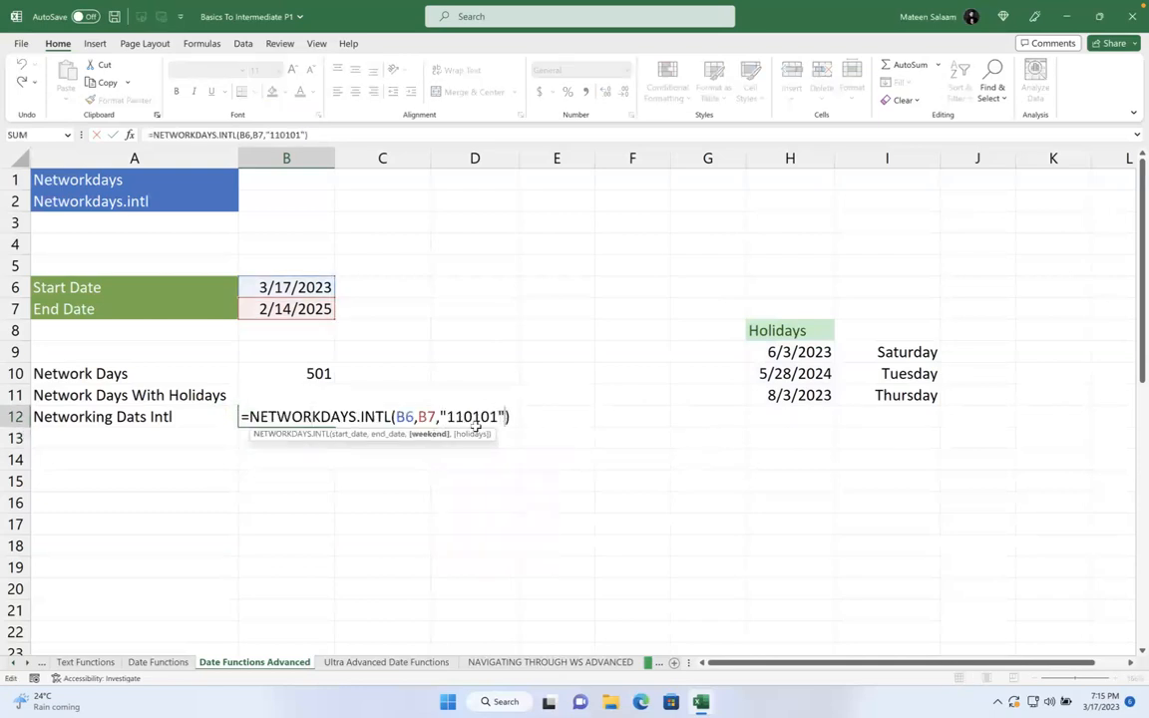
pyautogui.click(444, 434)
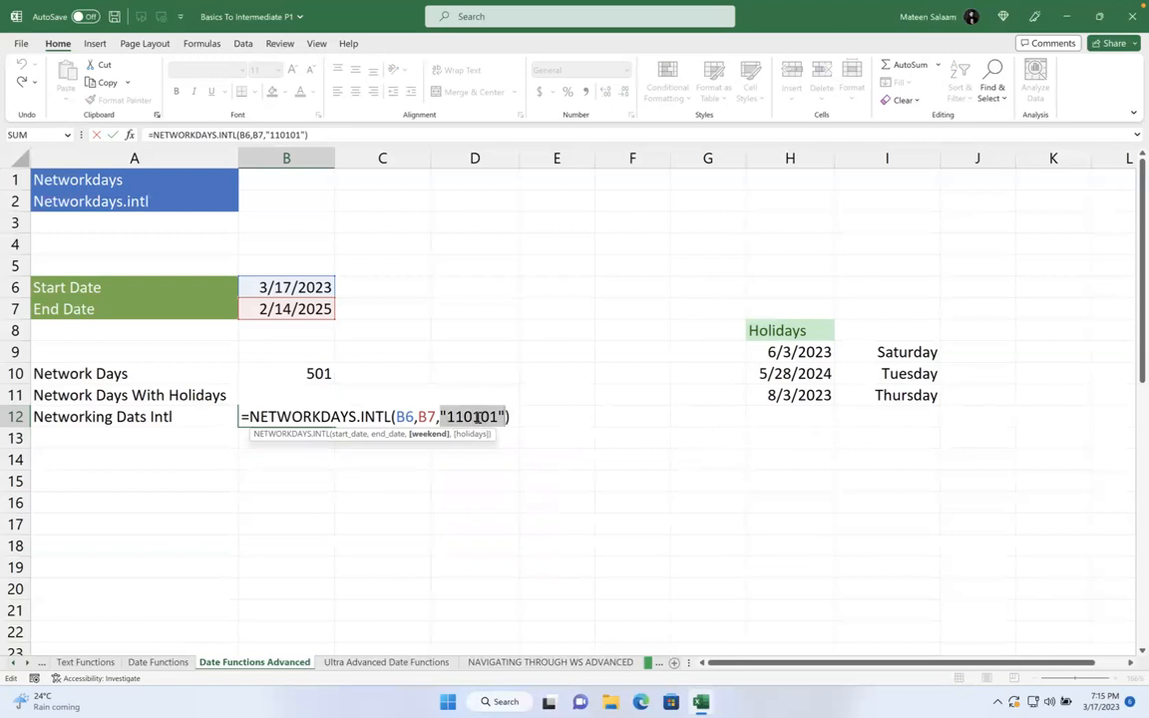
pyautogui.click(455, 416)
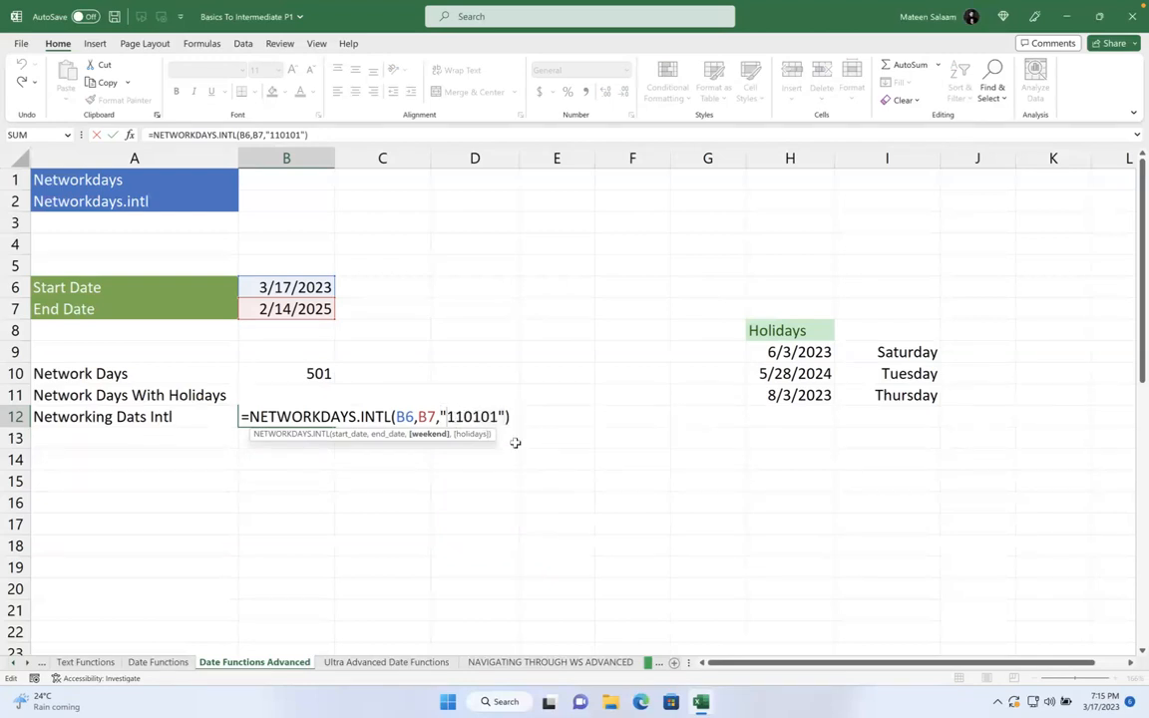
pyautogui.hotkey('shift', 'Right')
pyautogui.hotkey('shift', 'Right')
pyautogui.hotkey('shift', 'Right')
pyautogui.hotkey('shift', 'Right')
pyautogui.hotkey('shift', 'Right')
pyautogui.hotkey('shift', 'Right')
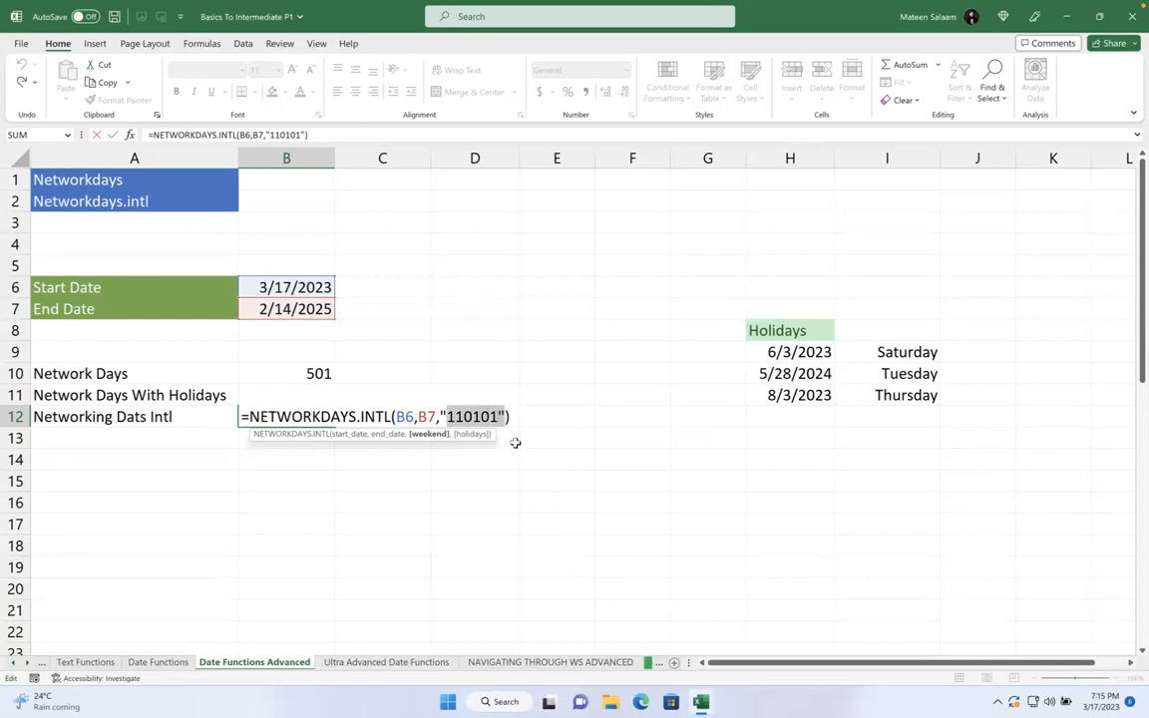
pyautogui.press('BackSpace')
pyautogui.press('BackSpace')
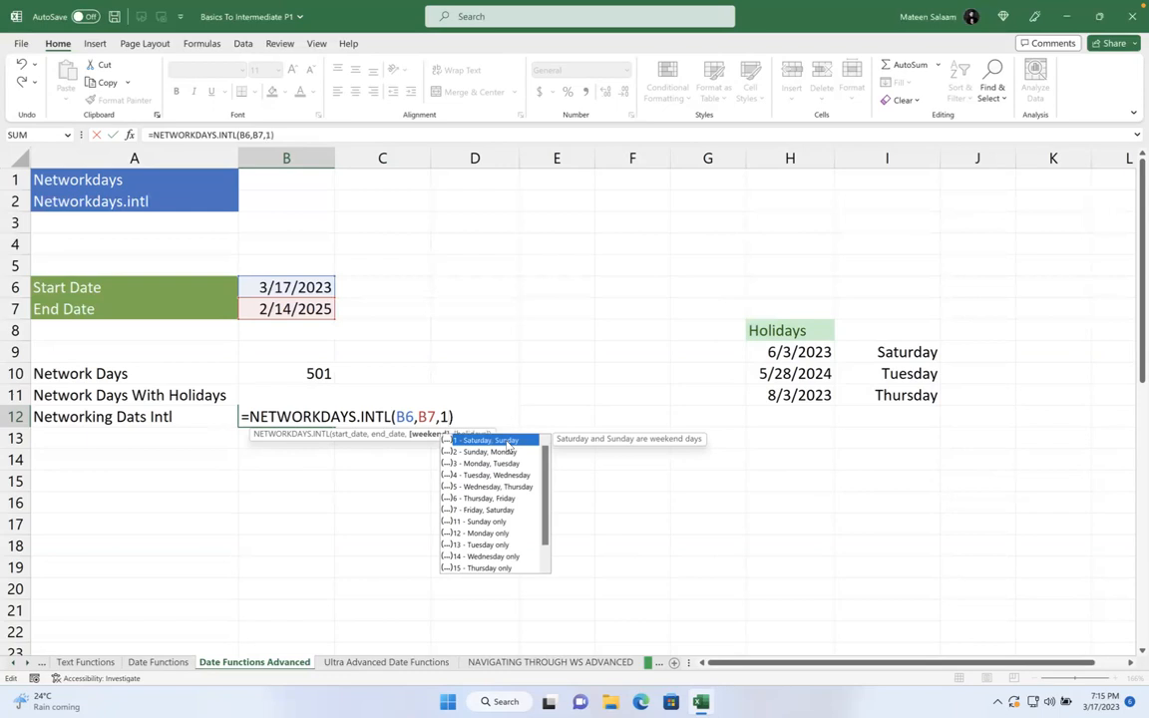
pyautogui.write('1111111')
pyautogui.press('Return')
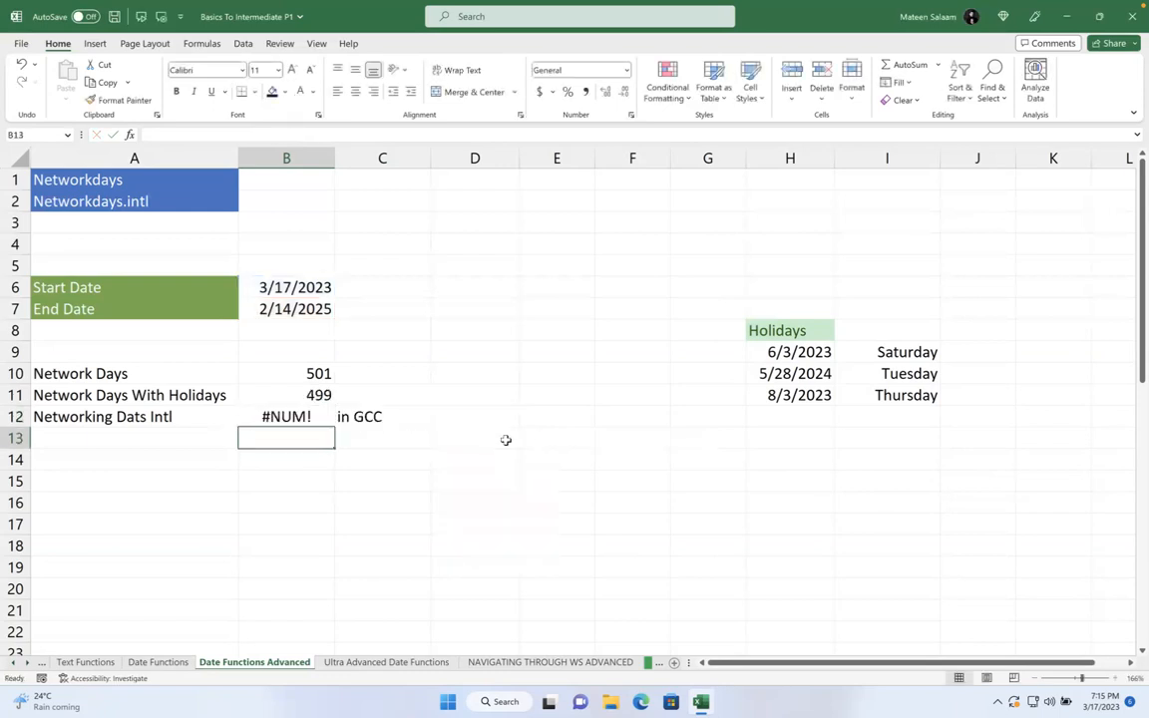
# - Quote the "1111111" weekend code so B12 returns 0 working days
pyautogui.press('Up')
pyautogui.press('F2')
pyautogui.click(443, 418)
pyautogui.write('"1111111)')
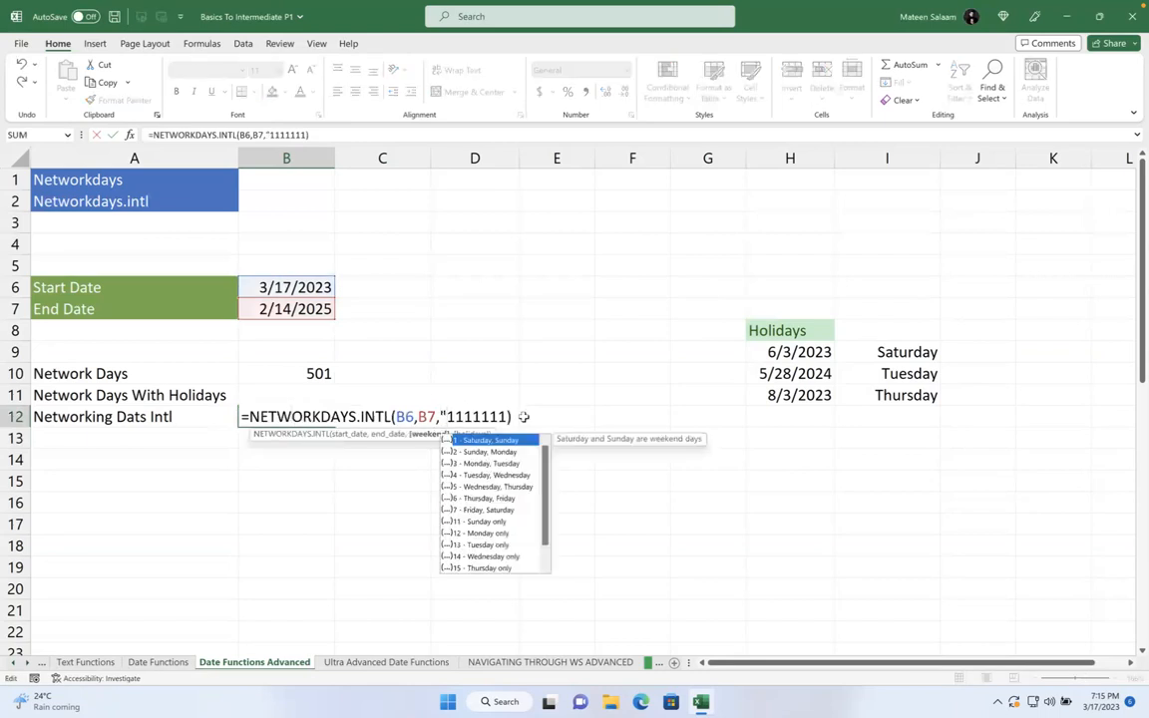
pyautogui.click(507, 417)
pyautogui.write('"')
pyautogui.press('Return')
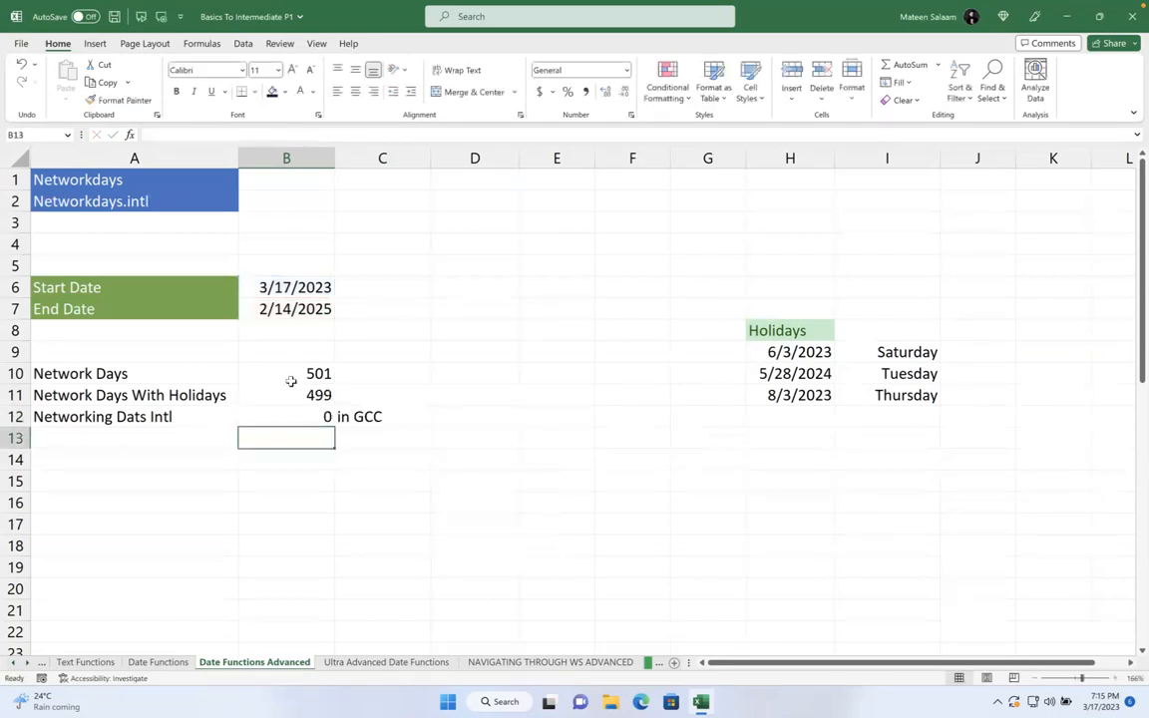
pyautogui.doubleClick(295, 414)
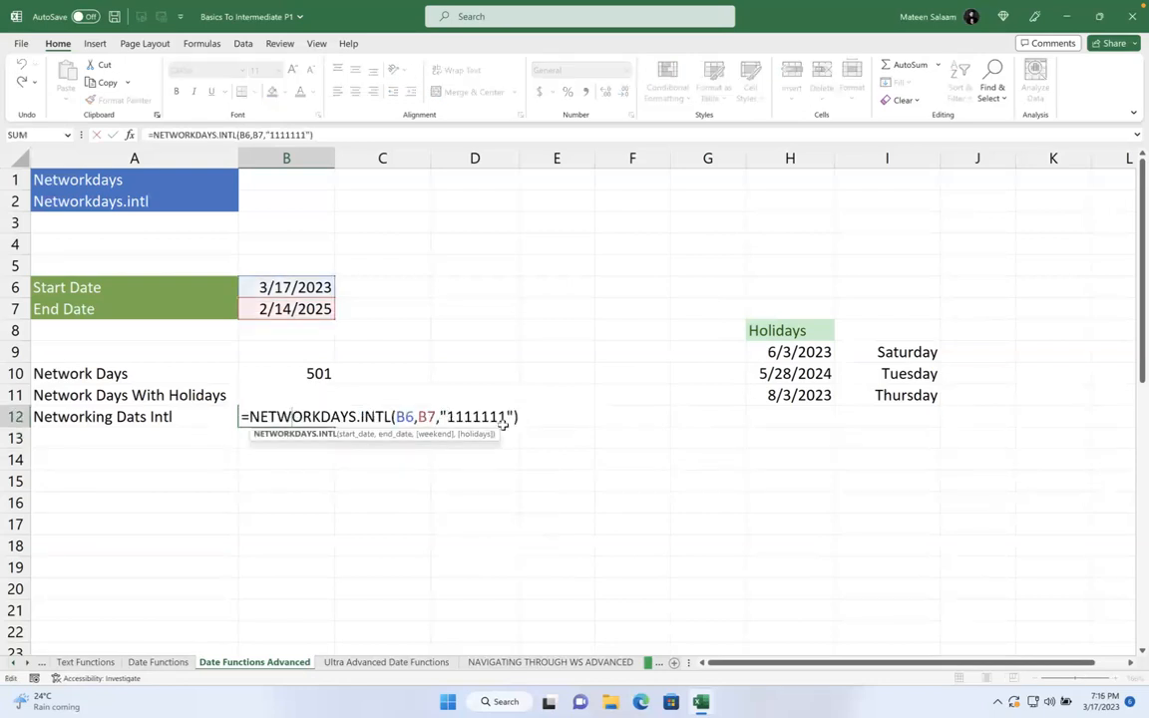
pyautogui.press('Return')
# - Try weekend code "0000000", then turn its second digit to 1, returning 501 working days
pyautogui.doubleClick(300, 412)
pyautogui.click(507, 416)
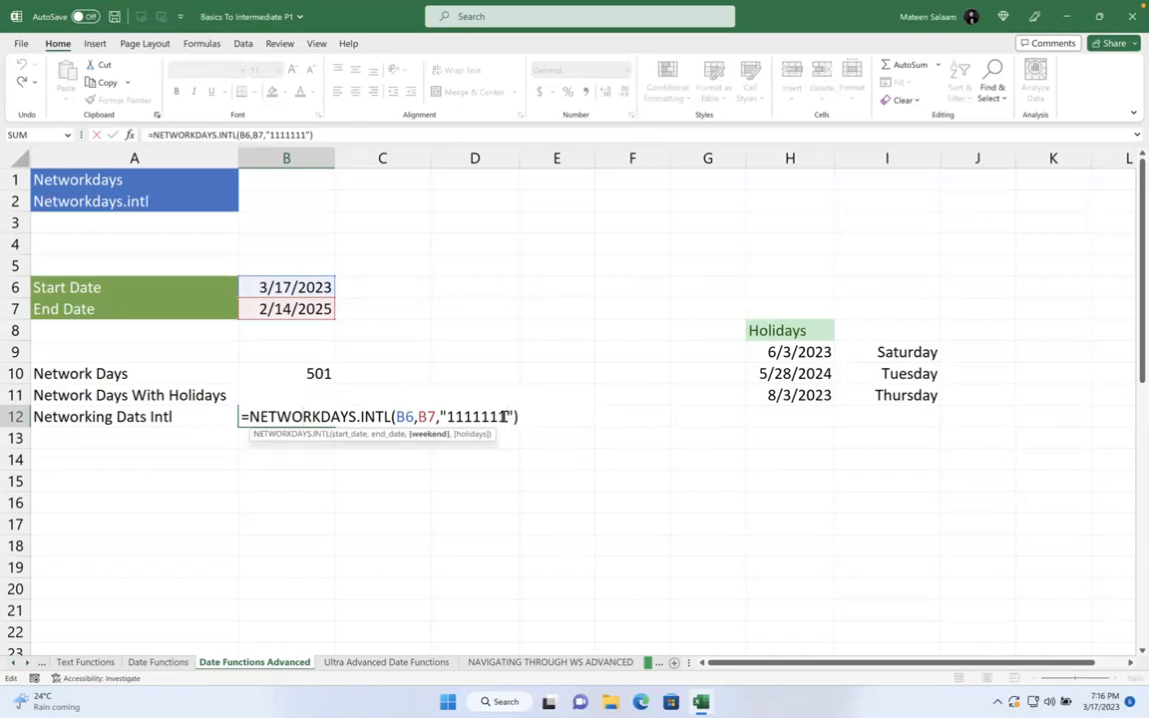
pyautogui.moveTo(505, 416); pyautogui.dragTo(445, 417)
pyautogui.write('000000')
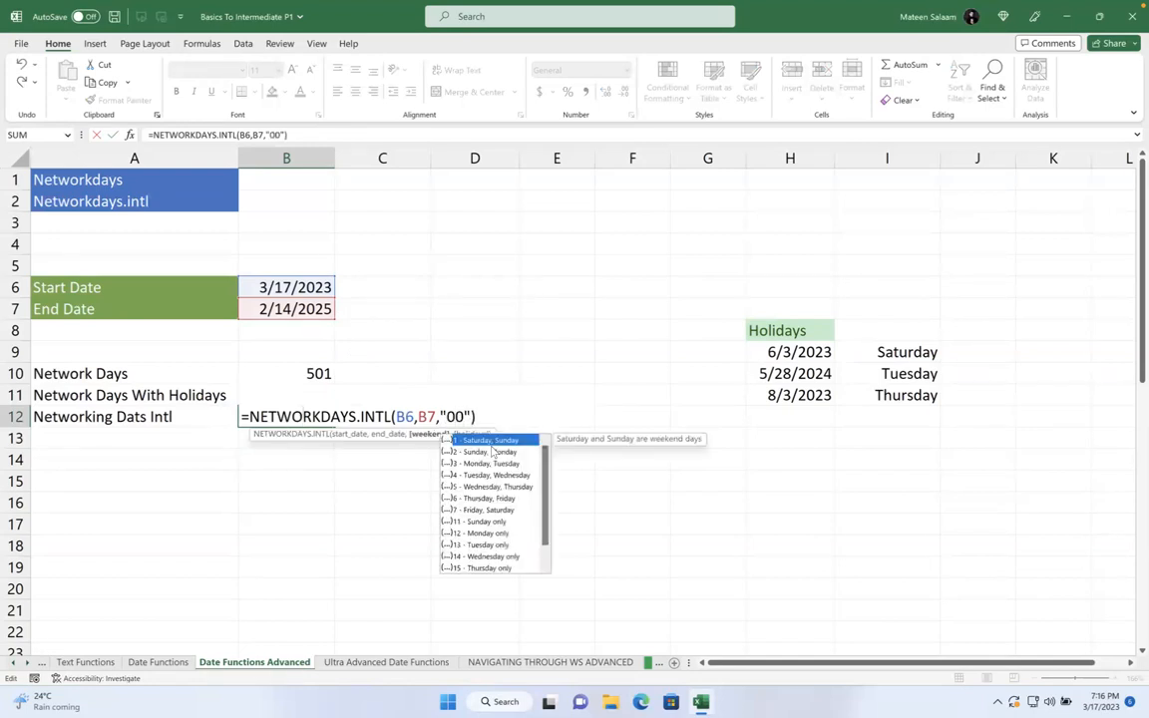
pyautogui.write('0')
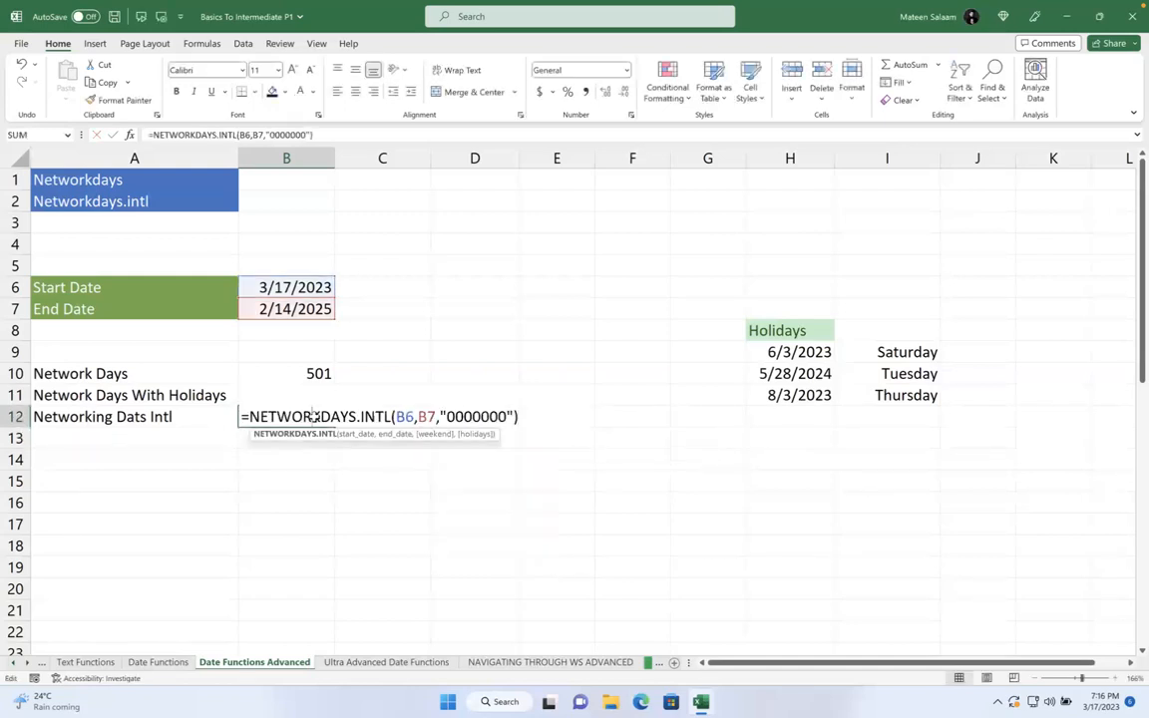
pyautogui.click(455, 416)
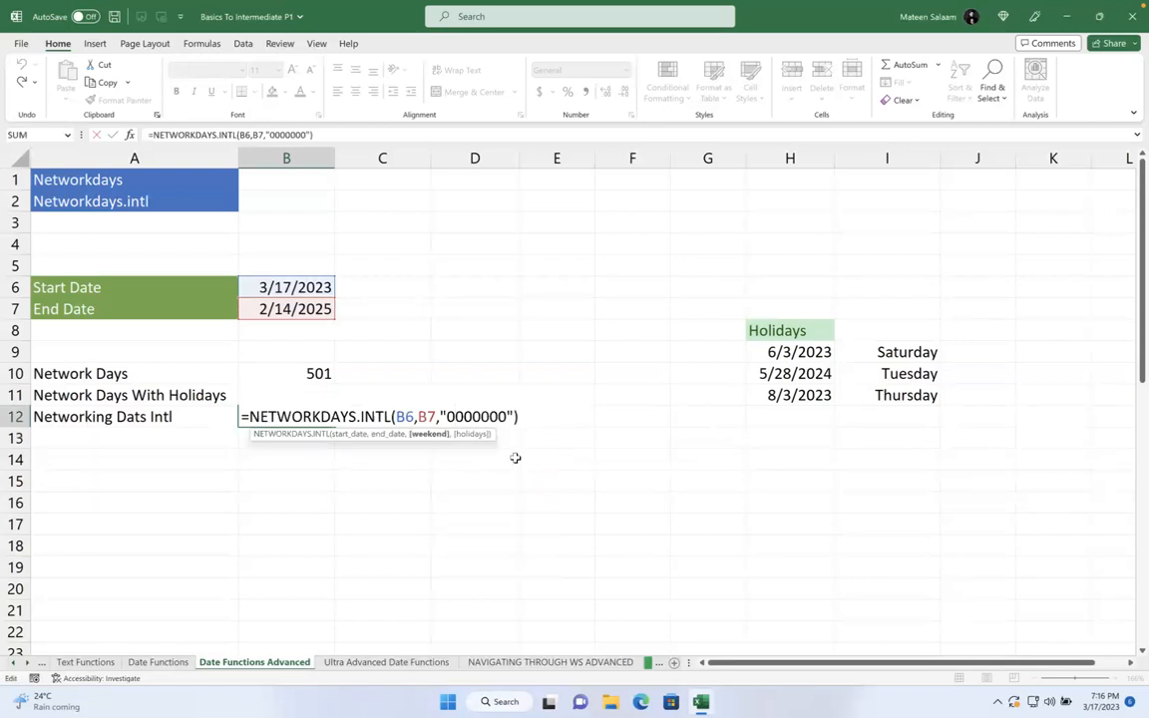
pyautogui.click(463, 417)
pyautogui.press('BackSpace')
pyautogui.write('1')
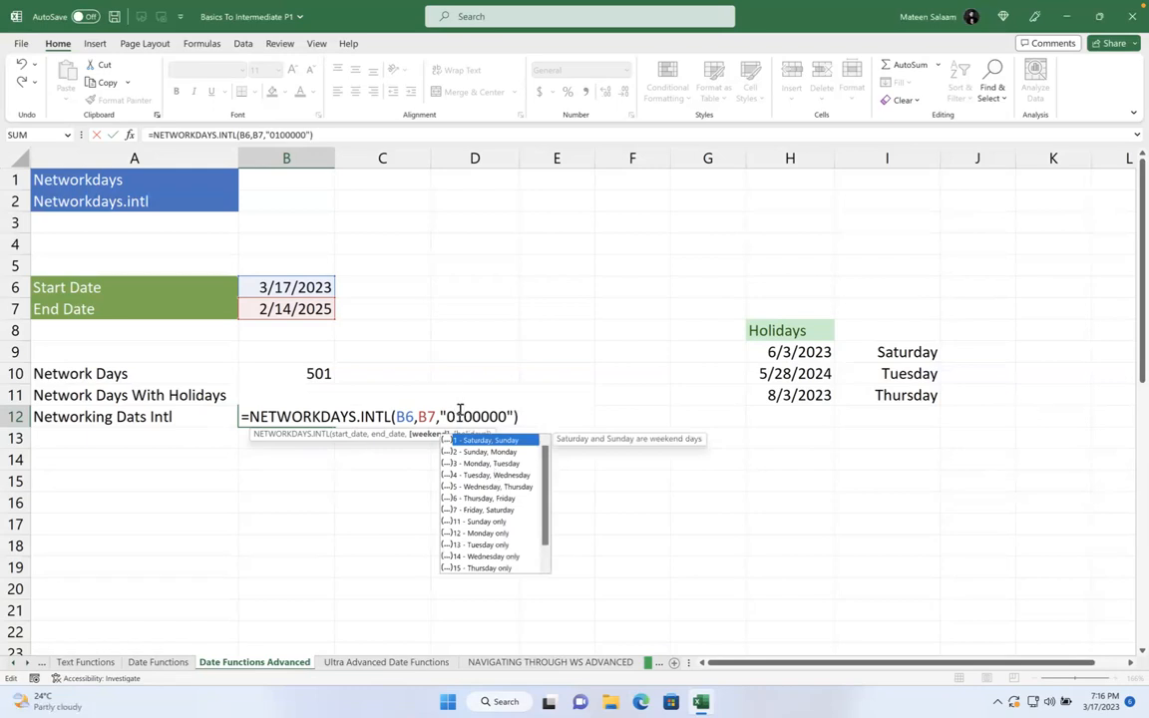
pyautogui.click(498, 416)
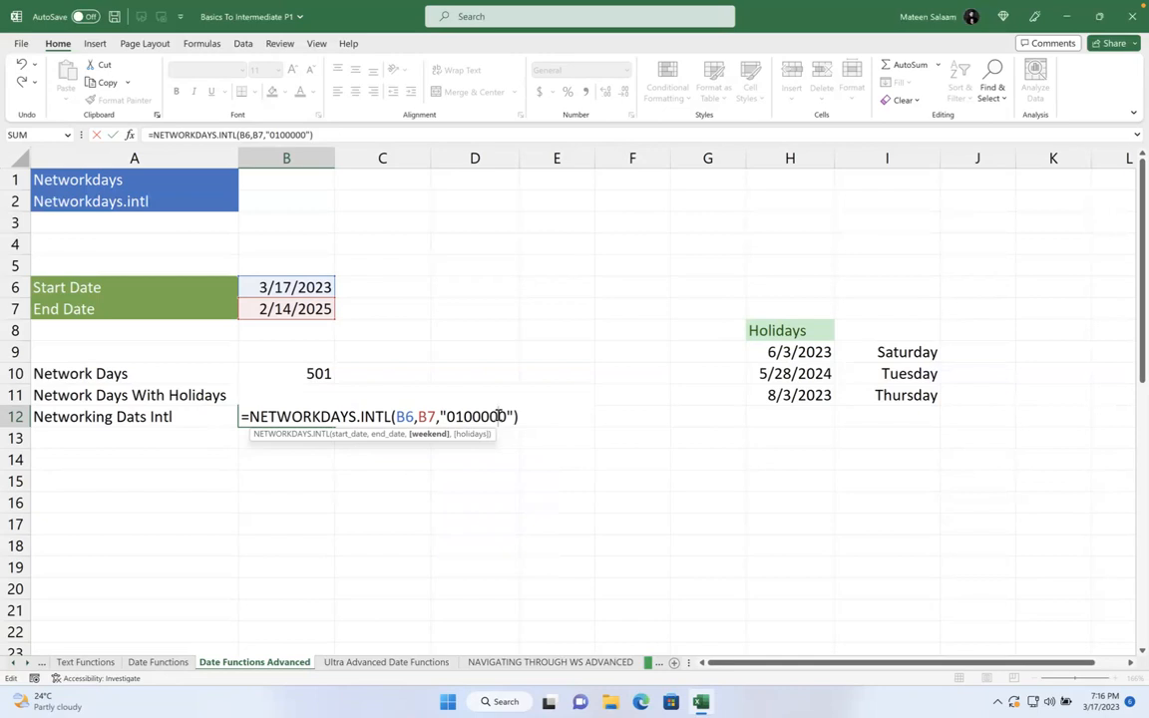
pyautogui.click(498, 416)
pyautogui.press('Return')
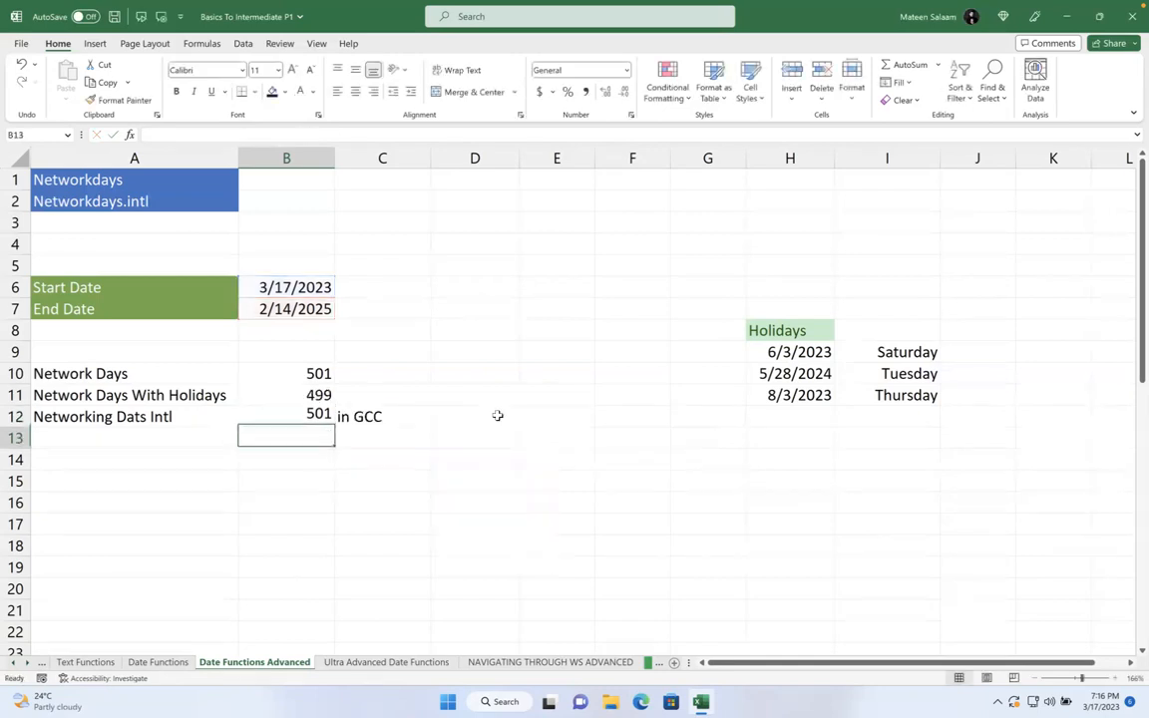
# - Finish the weekend code as "0100110" so B12 returns 400 working days
pyautogui.click(256, 413)
pyautogui.doubleClick(275, 416)
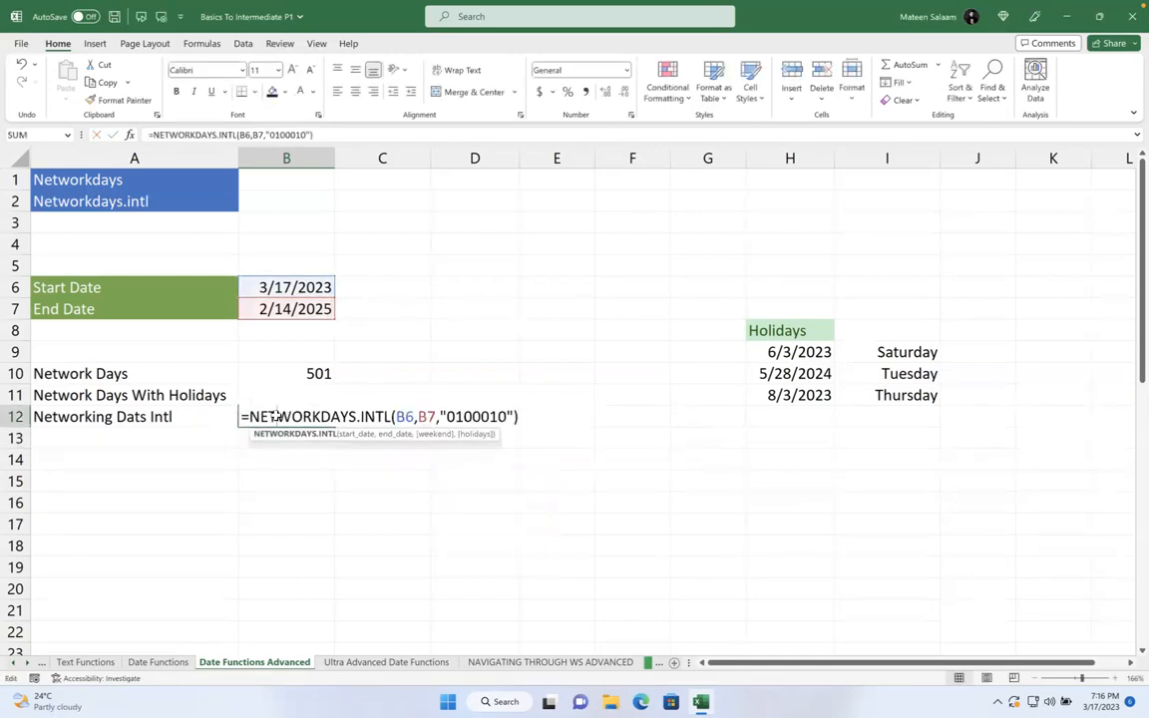
pyautogui.click(491, 416)
pyautogui.press('Delete')
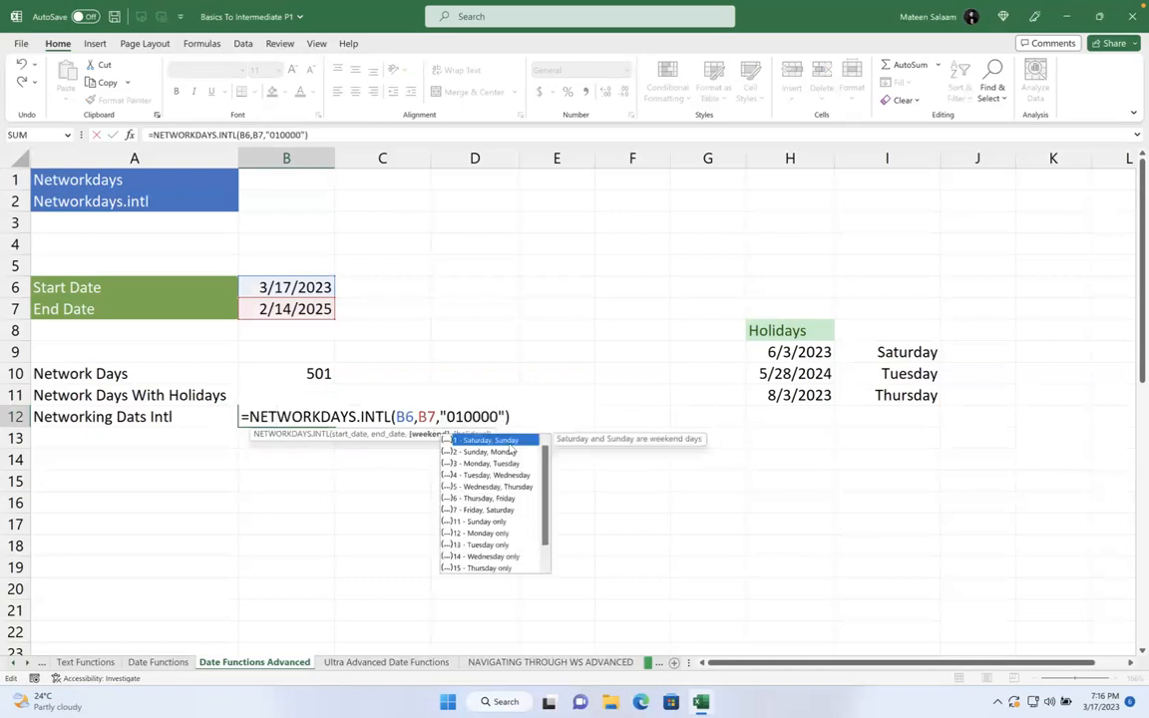
pyautogui.press('BackSpace')
pyautogui.write('11')
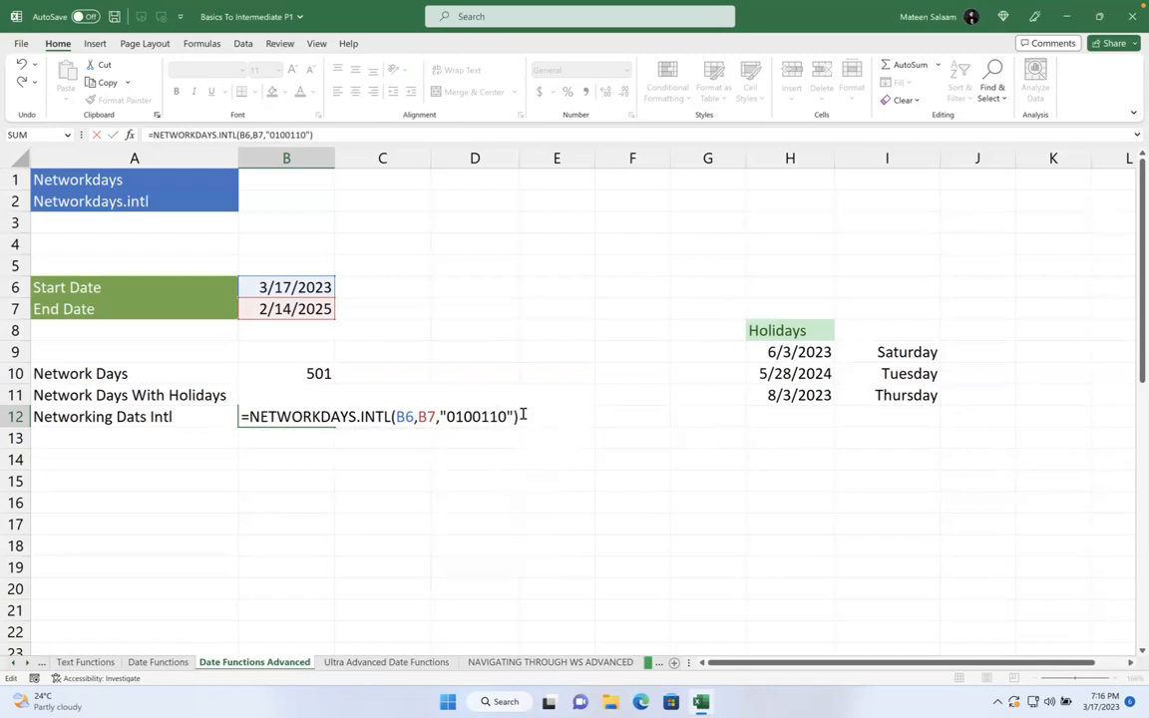
pyautogui.press('Return')
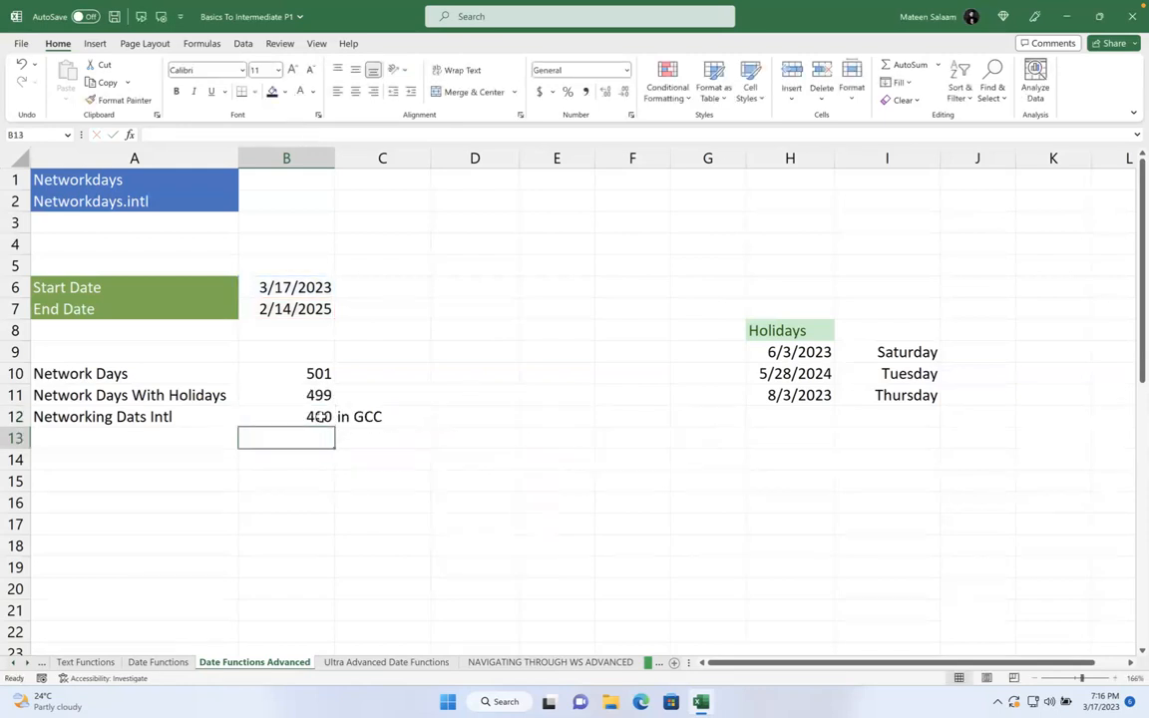
pyautogui.doubleClick(321, 416)
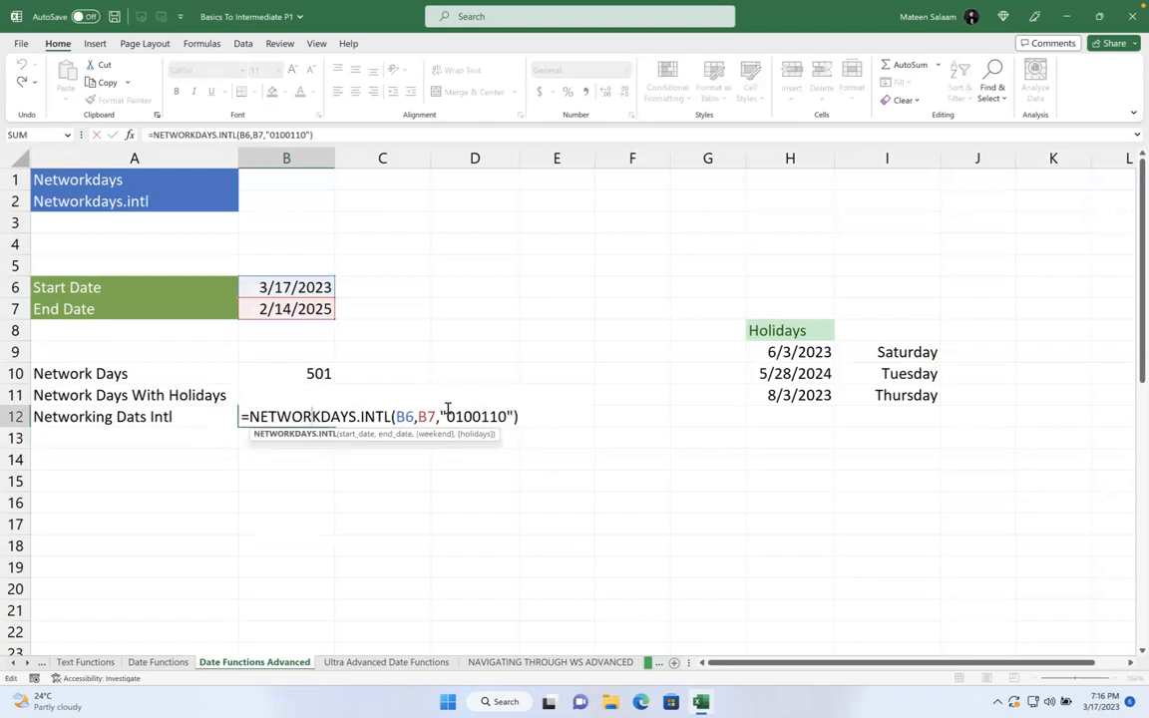
pyautogui.click(531, 418)
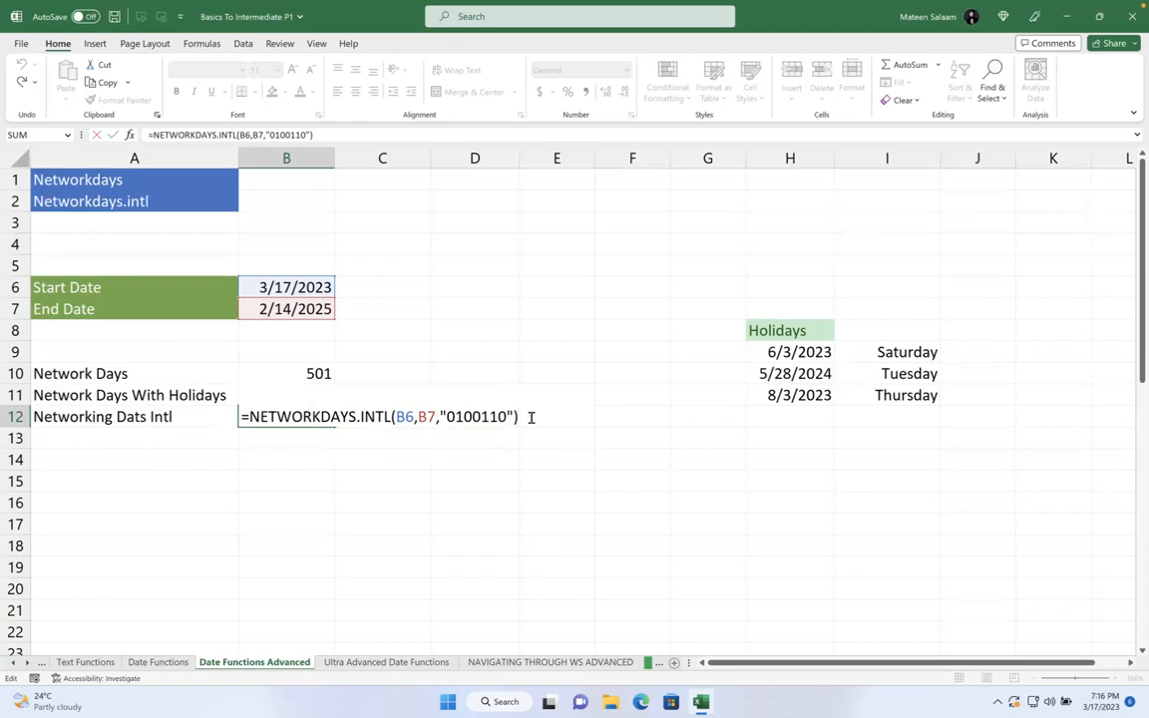
pyautogui.press('Return')
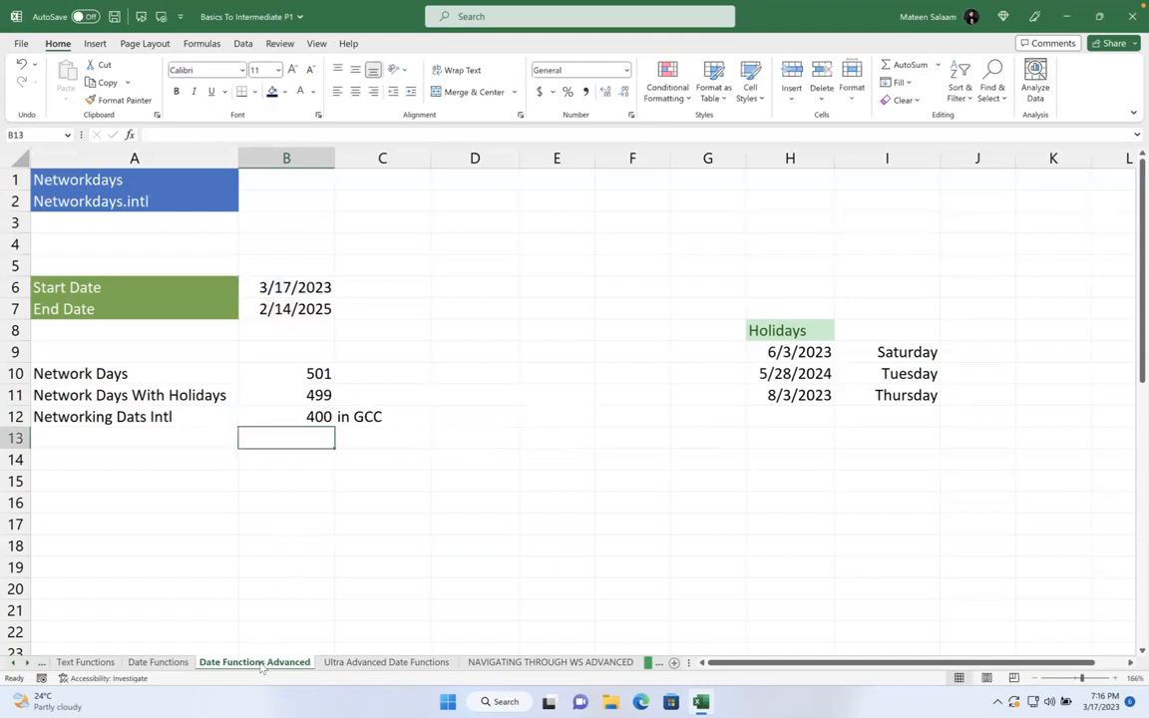
# - Switch to the Ultra Advanced Date Functions sheet and review the formulas in A9, B9, B11 and B12
pyautogui.click(371, 662)
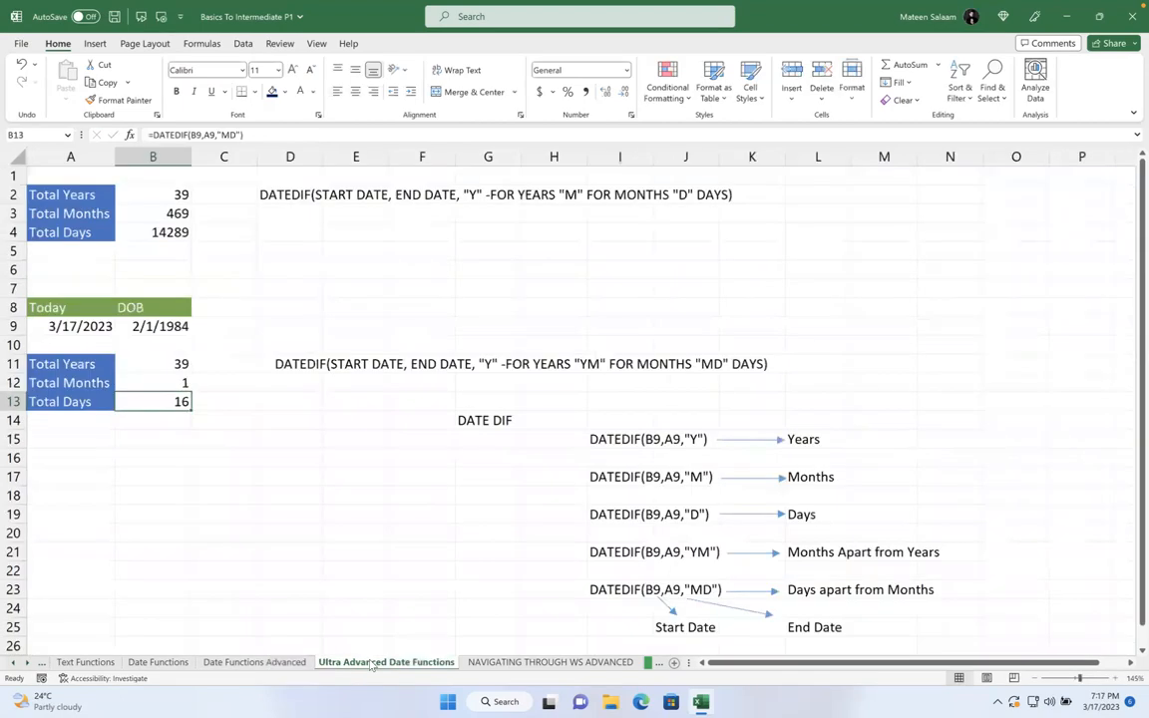
pyautogui.scroll(-1, 362, 454)
pyautogui.scroll(1, 362, 454)
pyautogui.moveTo(90, 326); pyautogui.dragTo(225, 331)
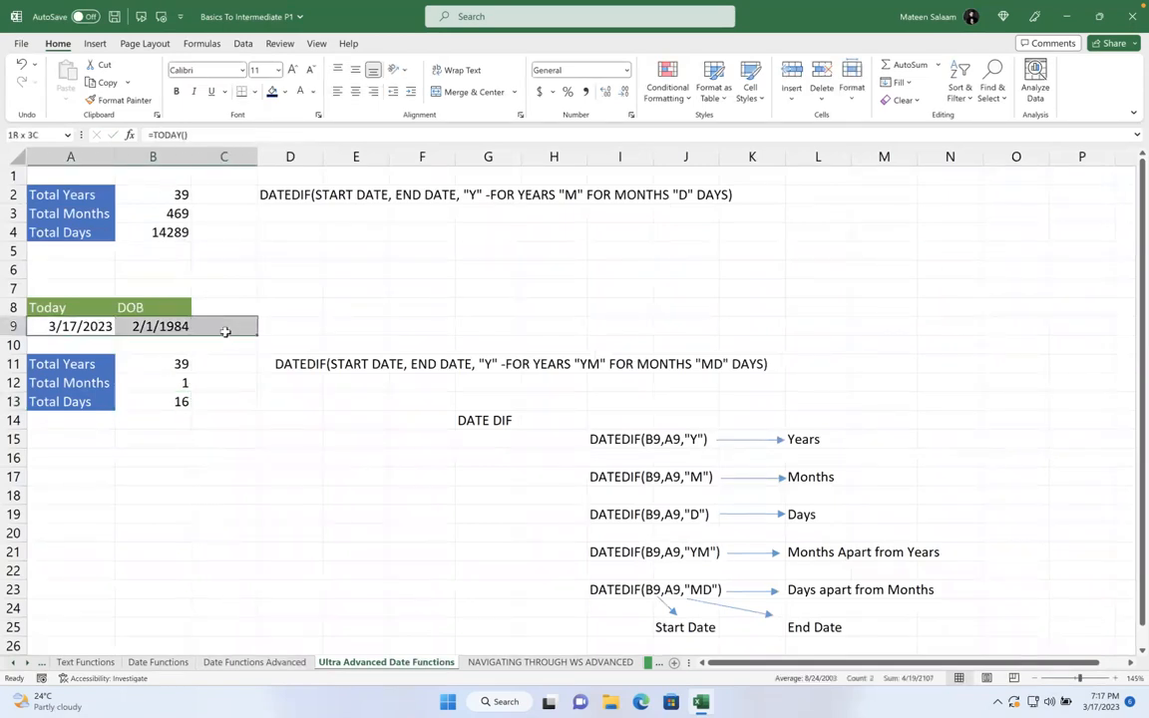
pyautogui.click(547, 295)
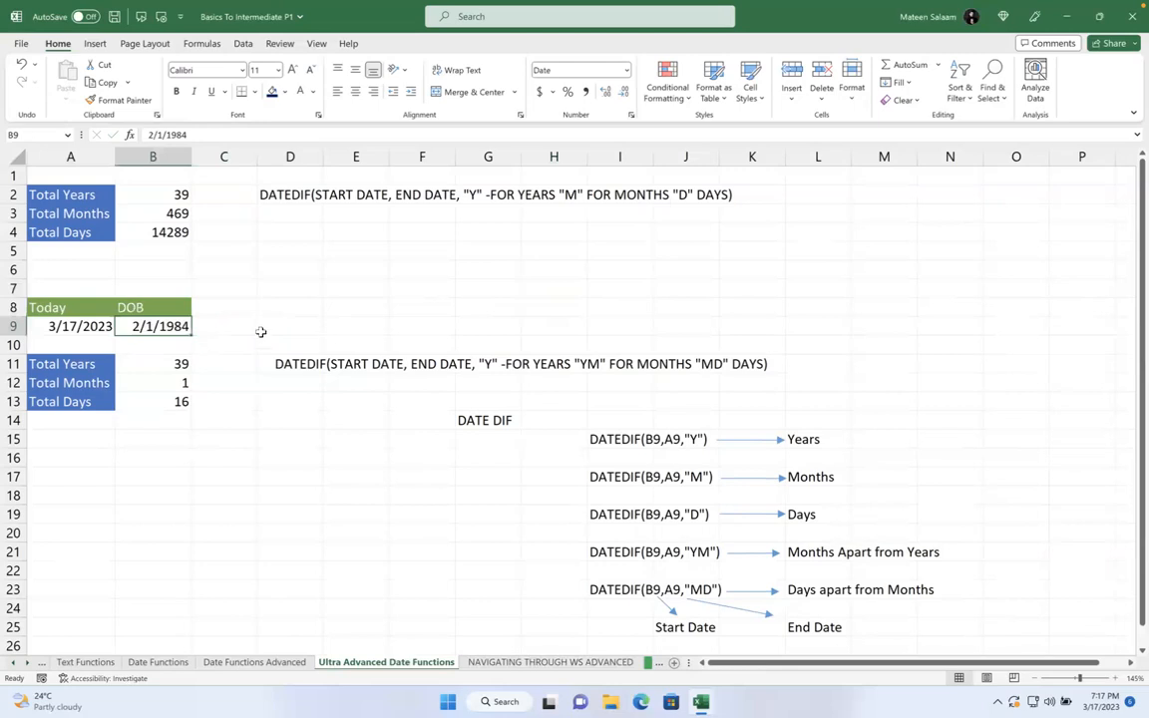
pyautogui.click(160, 362)
pyautogui.click(158, 382)
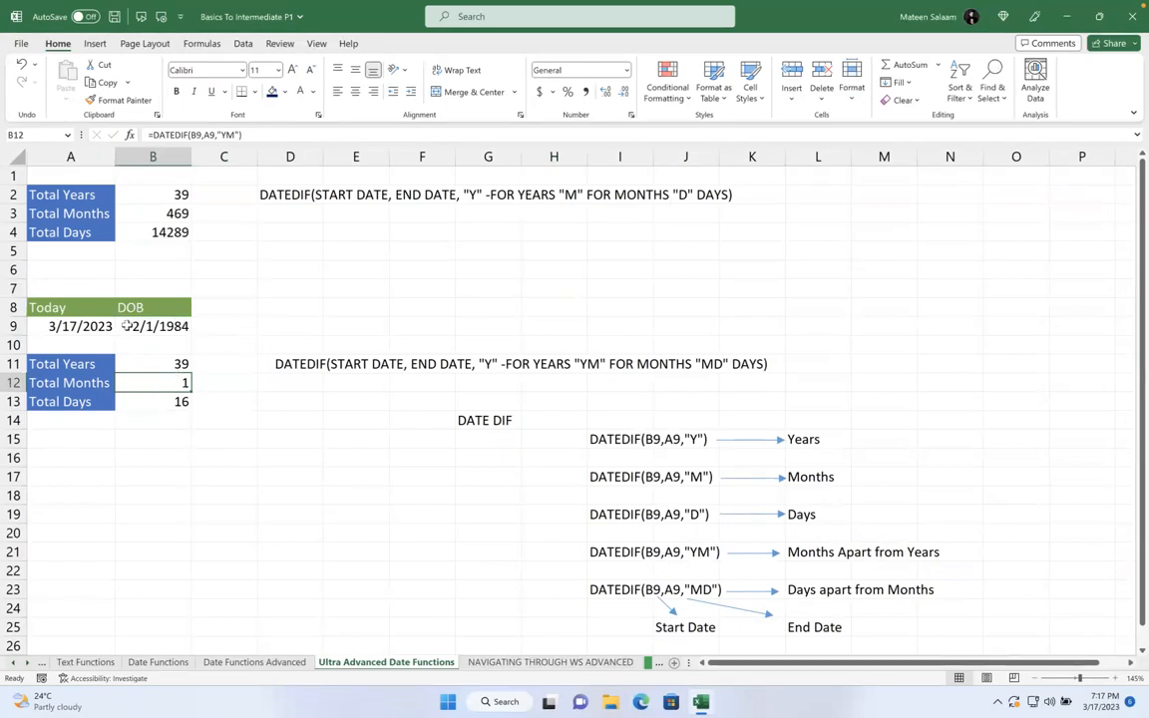
pyautogui.click(70, 326)
# - Retype the B8 header as 'Since when?'
pyautogui.click(140, 310)
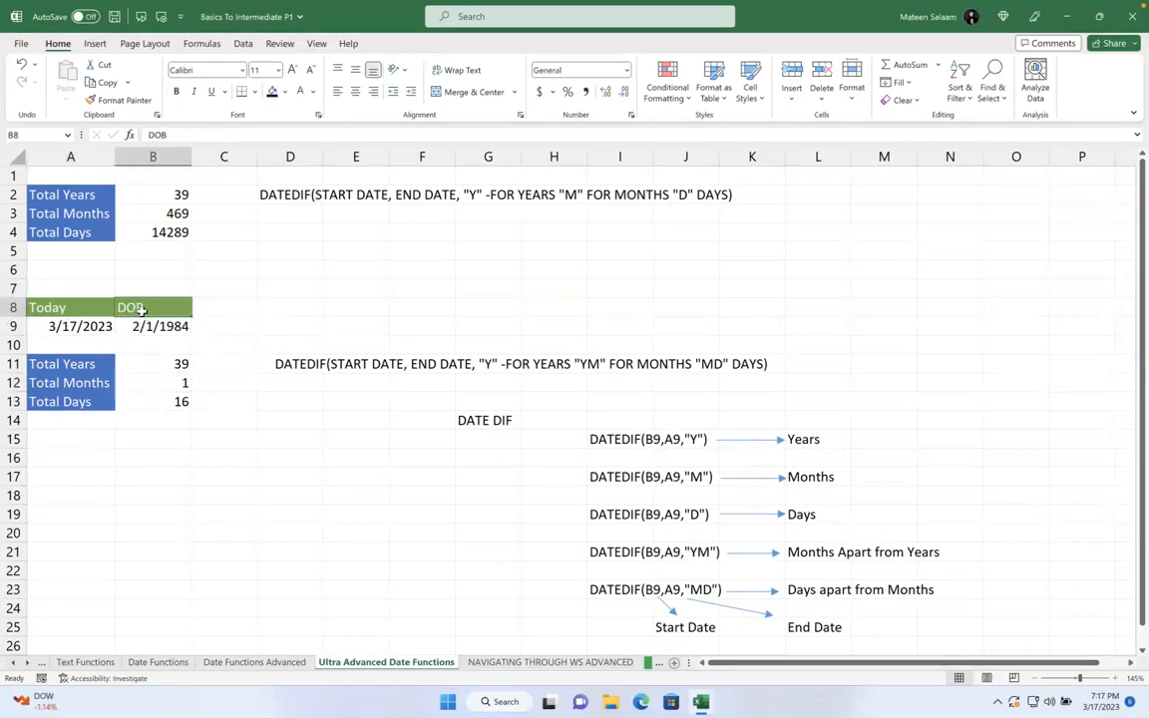
pyautogui.write('Project')
pyautogui.press('BackSpace')
pyautogui.press('BackSpace')
pyautogui.press('BackSpace')
pyautogui.press('BackSpace')
pyautogui.press('BackSpace')
pyautogui.press('BackSpace')
pyautogui.press('BackSpace')
pyautogui.write('Since when?')
pyautogui.press('Return')
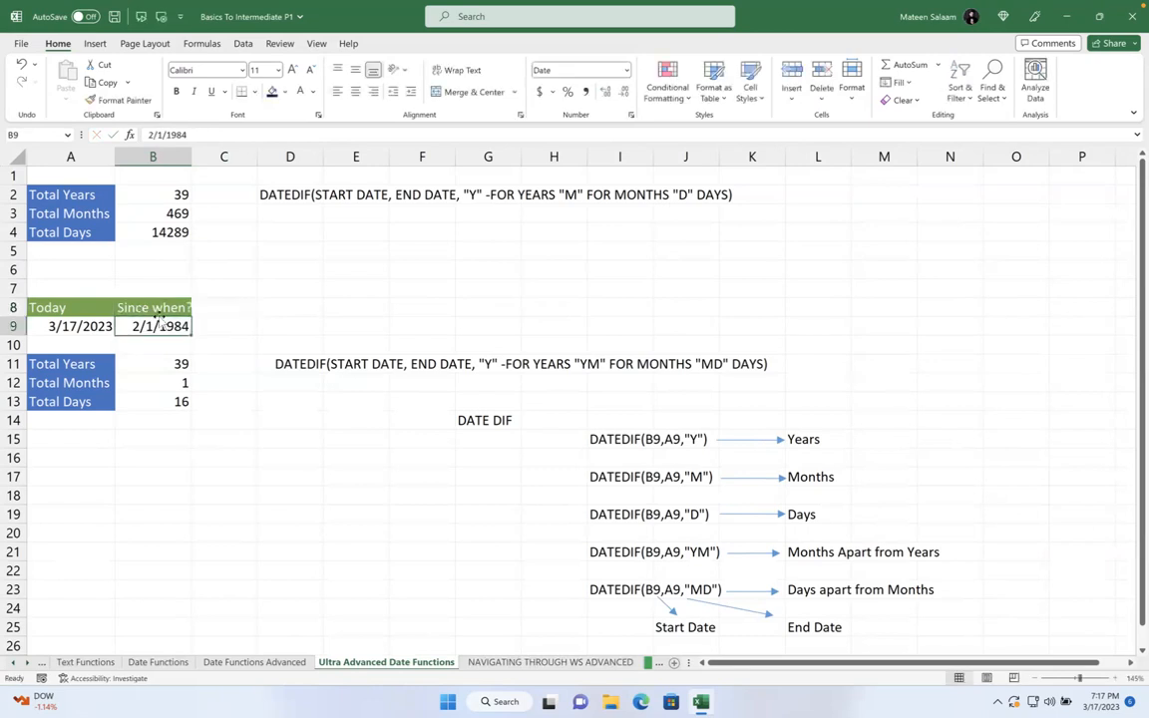
# - Change the B9 start date's year so it reads 2/1/1974
pyautogui.click(75, 325)
pyautogui.click(177, 321)
pyautogui.doubleClick(184, 324)
pyautogui.press('BackSpace')
pyautogui.press('BackSpace')
pyautogui.write('75')
pyautogui.press('BackSpace')
pyautogui.write('4')
pyautogui.press('Return')
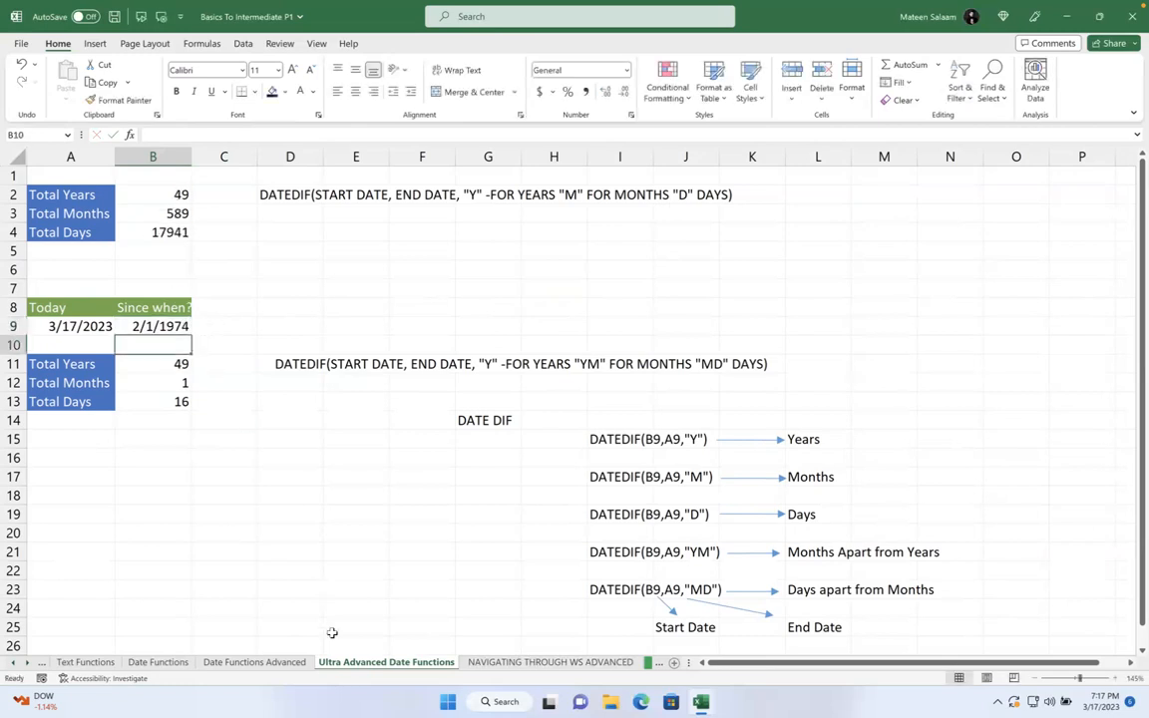
# - Search Google in Chrome for 'qatar independence'
pyautogui.moveTo(427, 686)
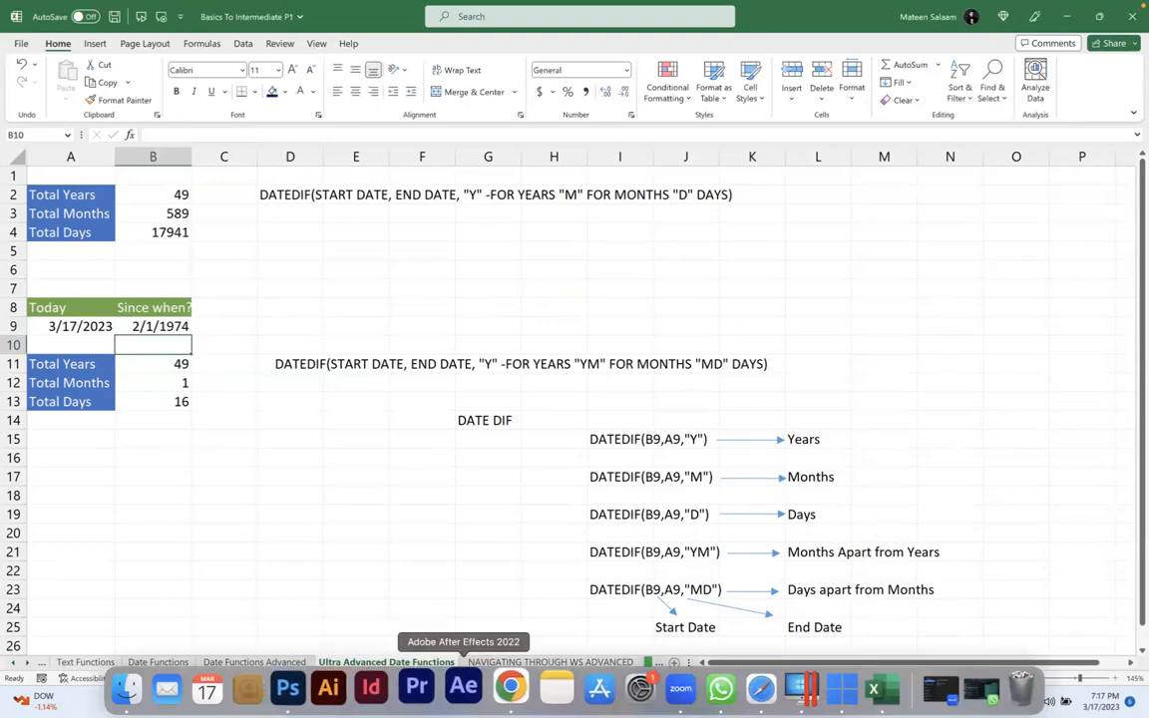
pyautogui.click(518, 688)
pyautogui.click(440, 399)
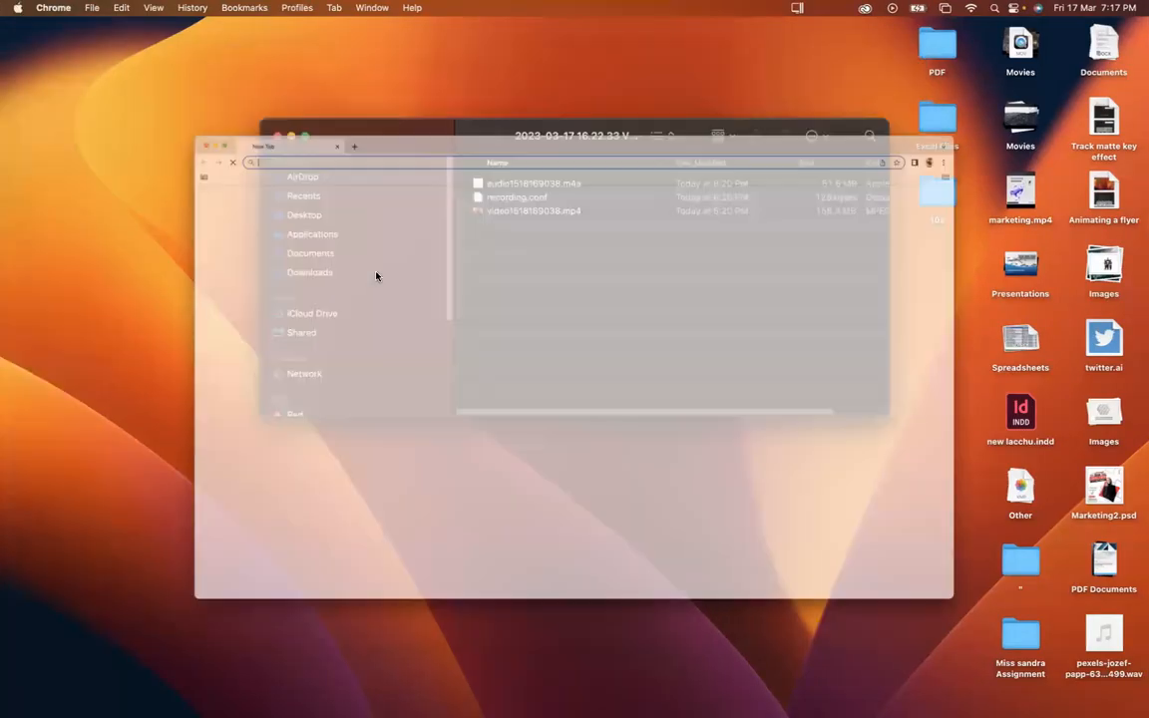
pyautogui.write('qatar independence')
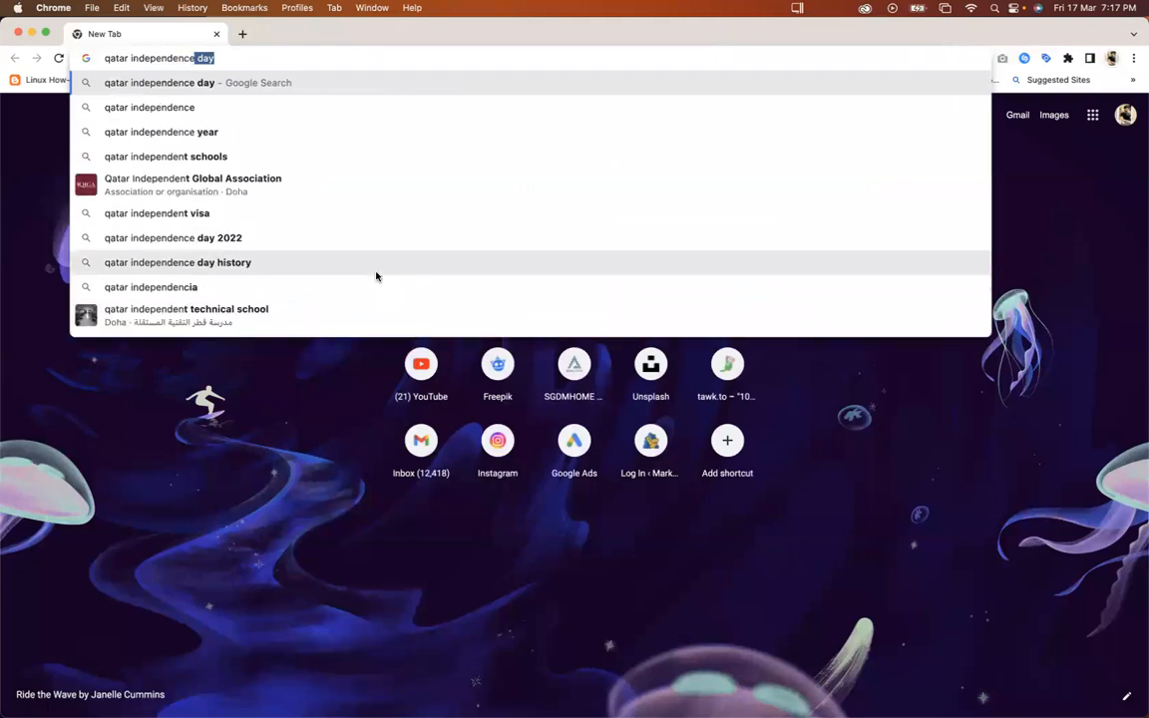
pyautogui.press('Return')
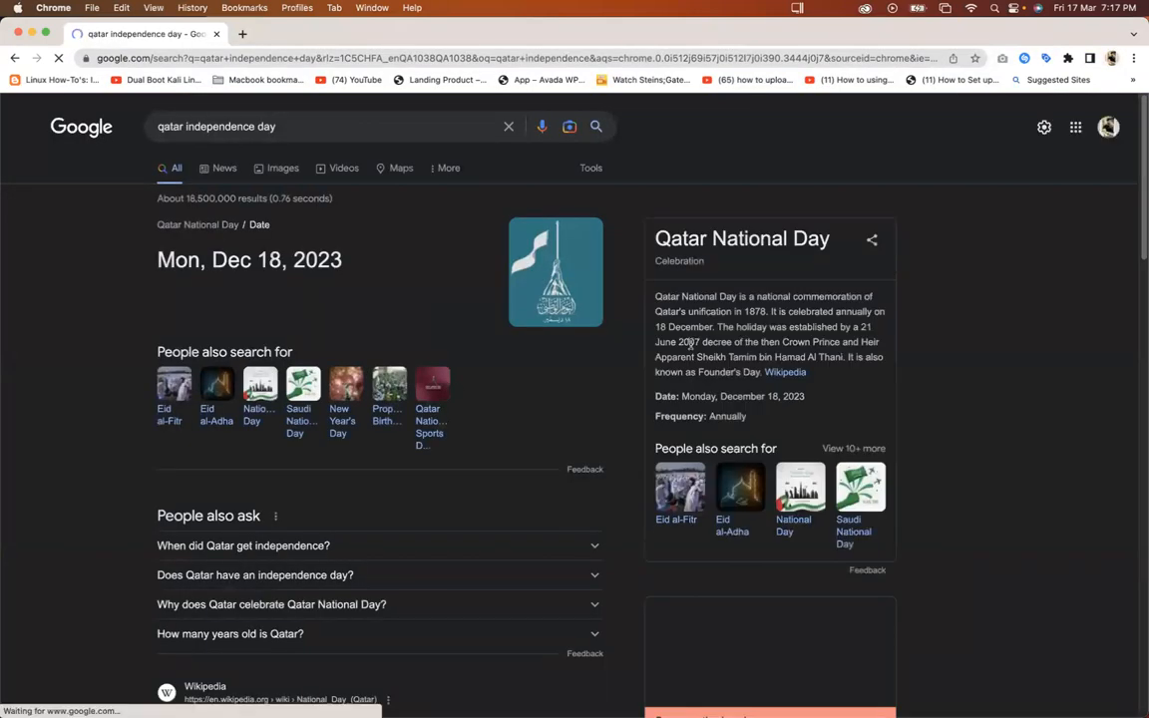
# - Highlight the 1878 unification year in the results and return to Excel
pyautogui.moveTo(755, 312); pyautogui.dragTo(770, 317)
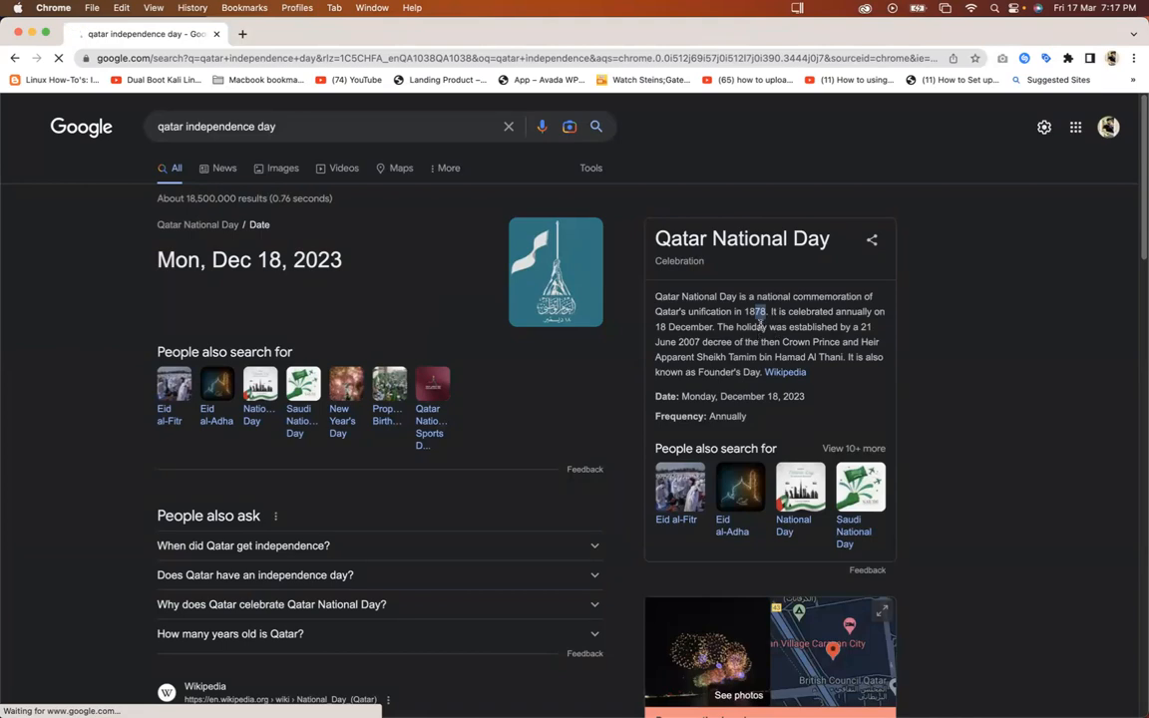
pyautogui.hotkey('ctrl', 'Up')
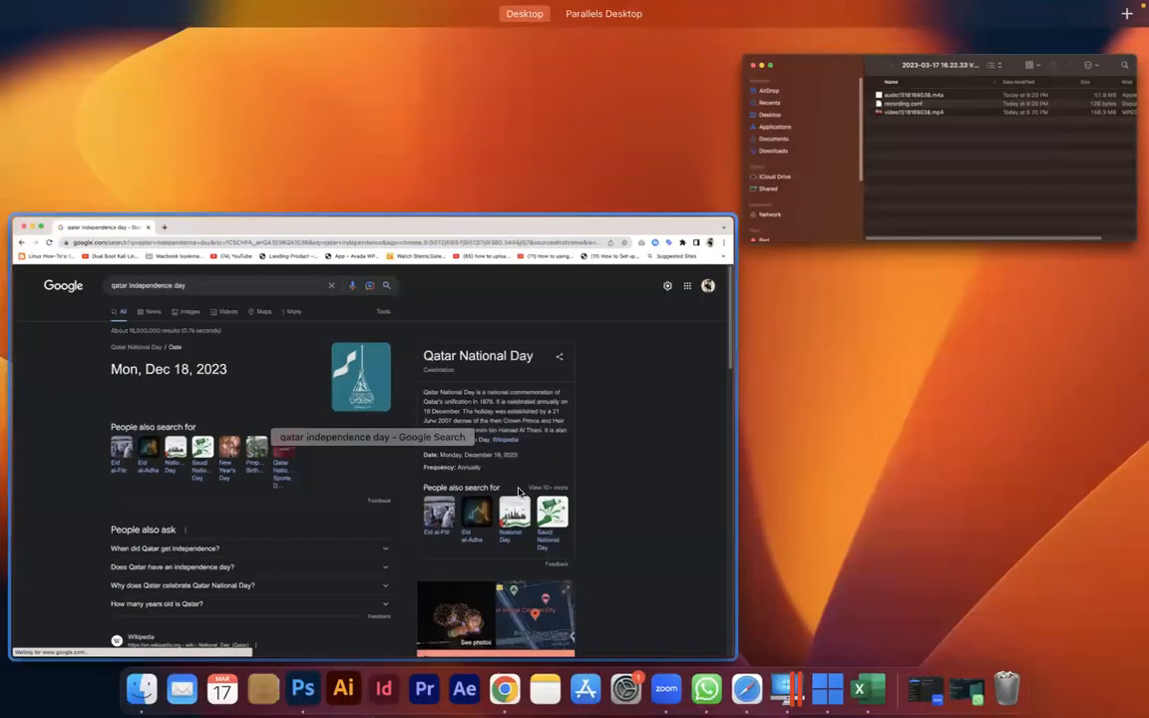
pyautogui.hotkey('ctrl', 'Right')
# - Change the B9 date's year to 1878, giving 2/1/1878
pyautogui.click(157, 307)
pyautogui.click(172, 328)
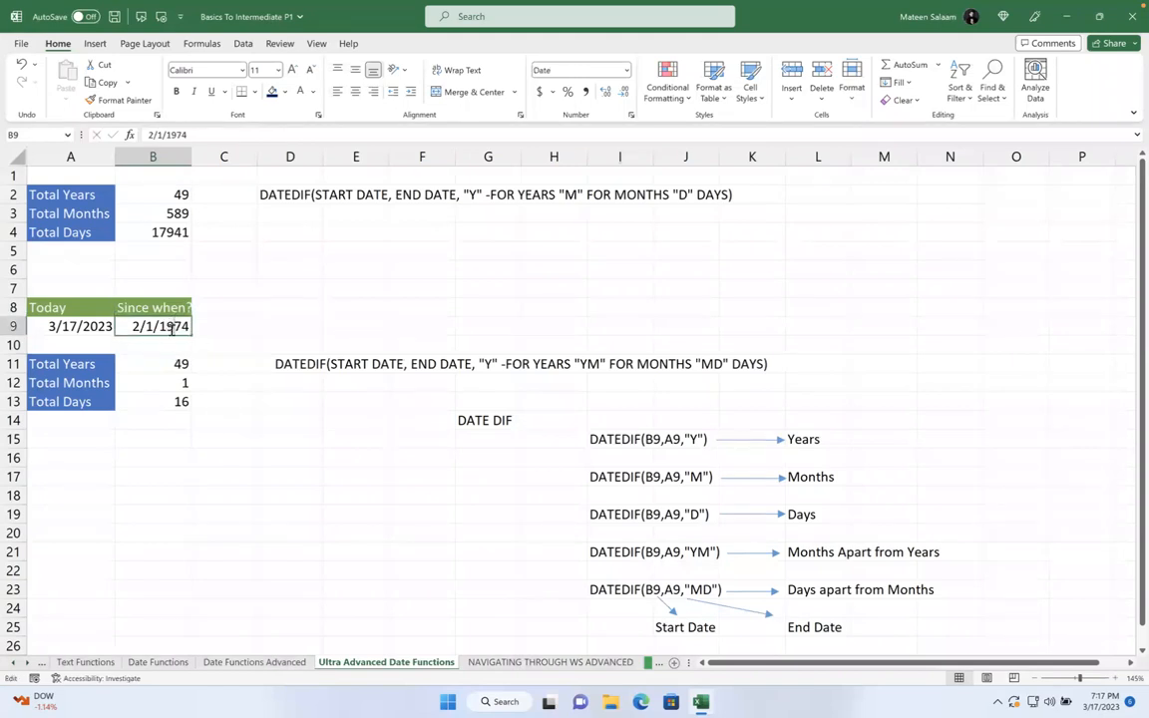
pyautogui.doubleClick(168, 327)
pyautogui.press('BackSpace')
pyautogui.write('8')
pyautogui.press('BackSpace')
pyautogui.write('8')
pyautogui.press('Return')
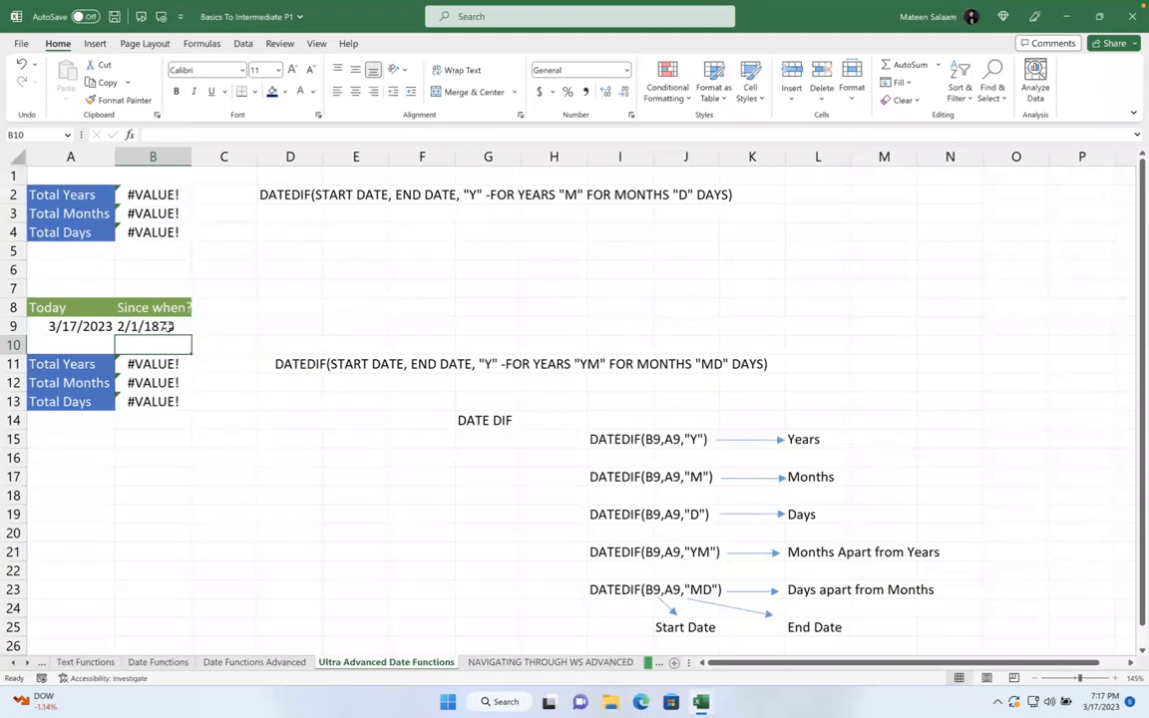
# - Edit the B9 date again to 2/1/1928
pyautogui.doubleClick(169, 327)
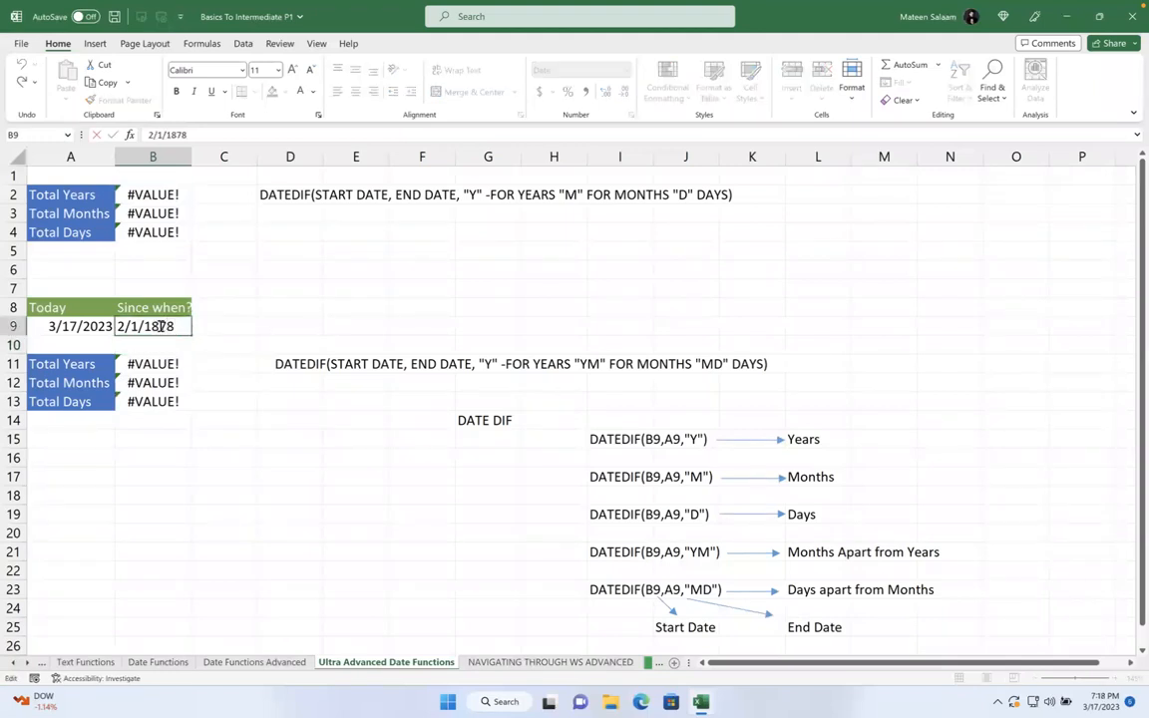
pyautogui.press('BackSpace')
pyautogui.write('9')
pyautogui.press('BackSpace')
pyautogui.press('BackSpace')
pyautogui.write('28')
pyautogui.press('Return')
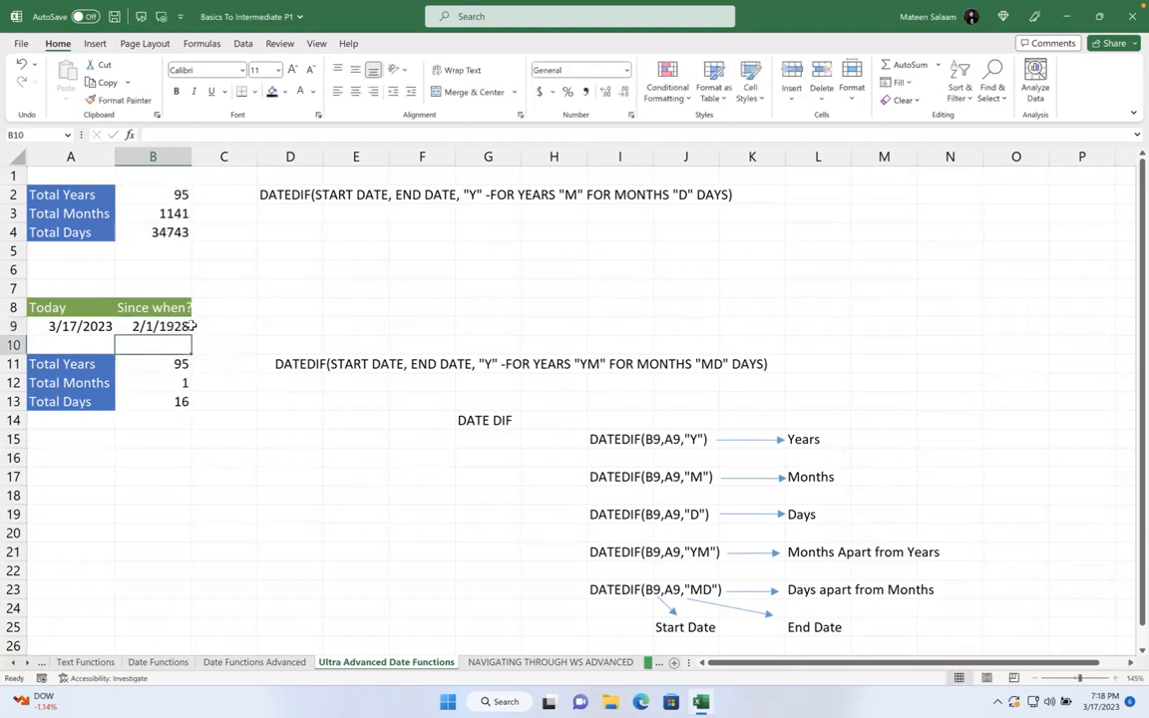
# - Clear the lower totals in B11:B13
pyautogui.click(174, 327)
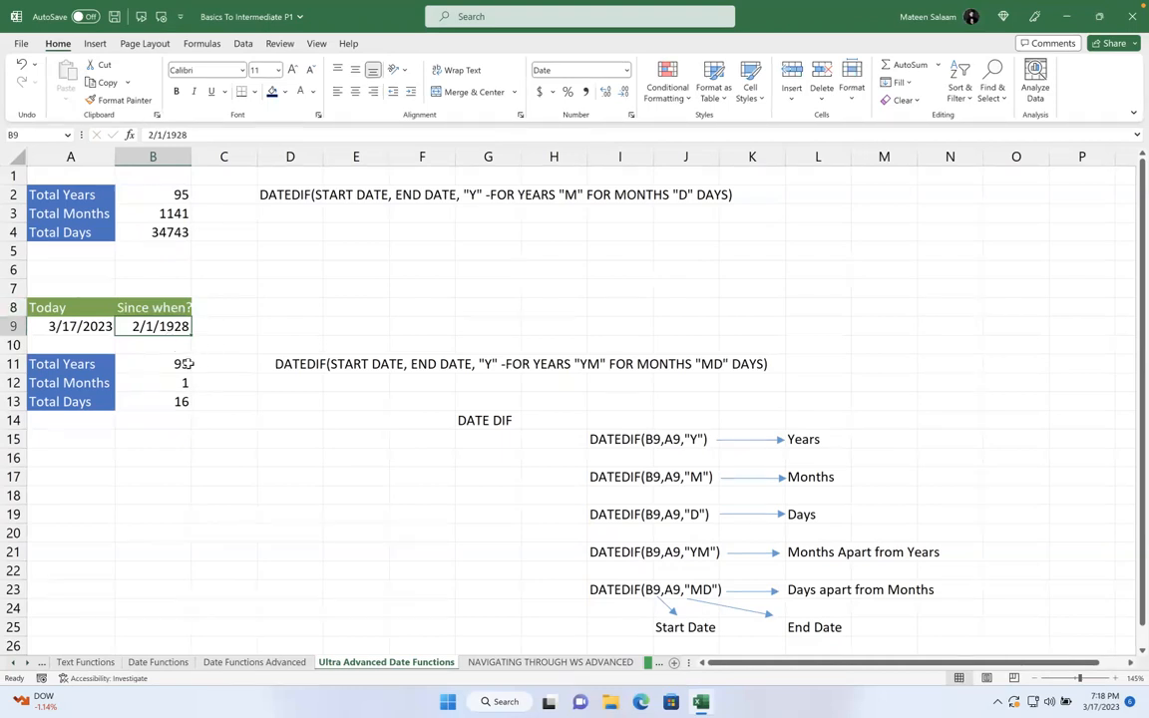
pyautogui.moveTo(176, 365); pyautogui.dragTo(176, 397)
pyautogui.press('Delete')
# - Clear the Total Years, Total Months and Total Days values in B2:B4
pyautogui.click(309, 323)
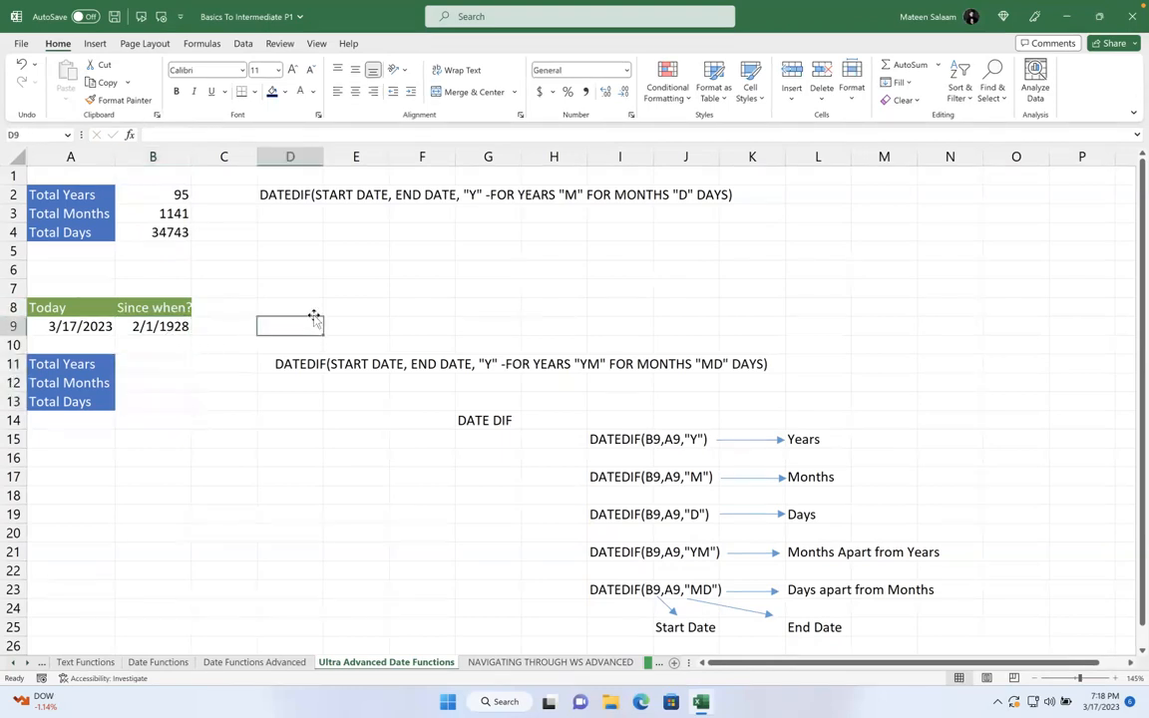
pyautogui.moveTo(152, 213); pyautogui.dragTo(160, 250)
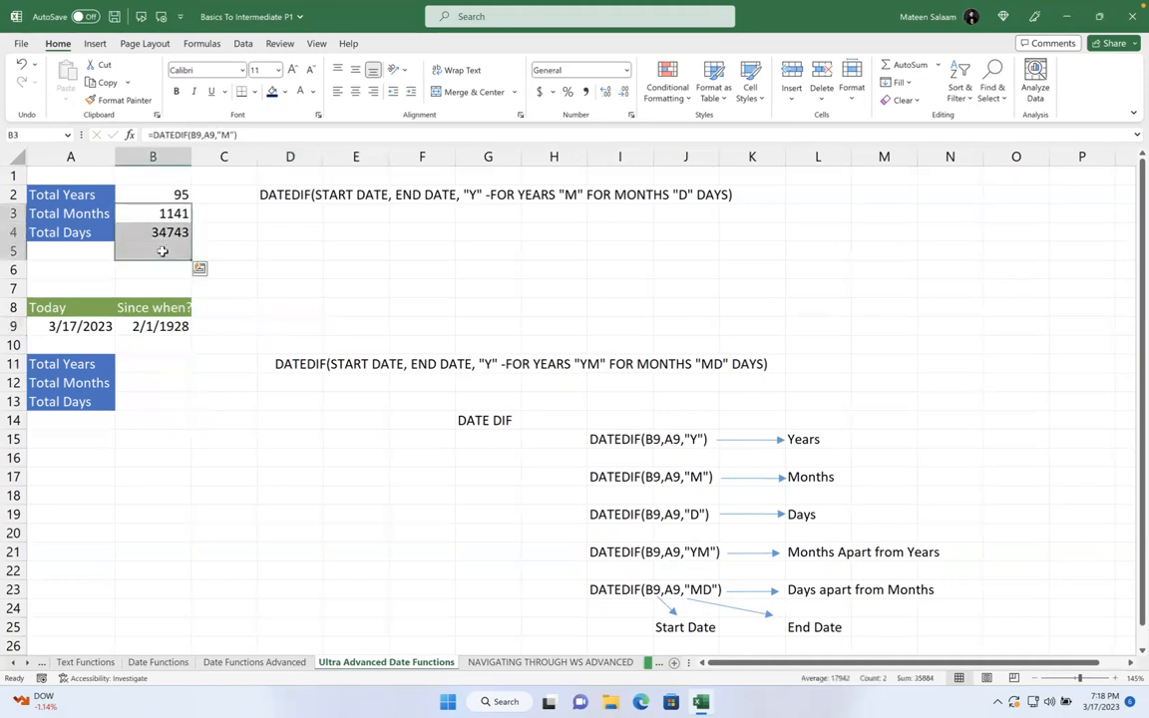
pyautogui.press('BackSpace')
pyautogui.click(230, 245)
pyautogui.click(177, 228)
pyautogui.write('\\')
pyautogui.click(261, 212)
pyautogui.click(127, 229)
pyautogui.press('BackSpace')
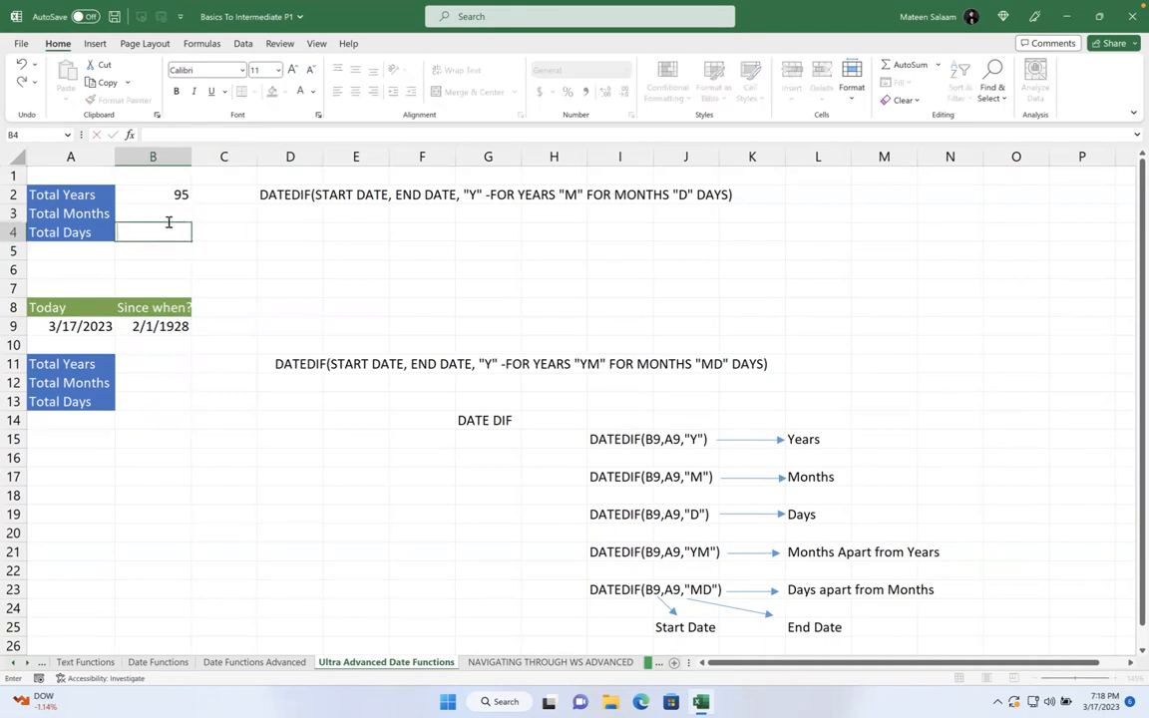
pyautogui.click(160, 208)
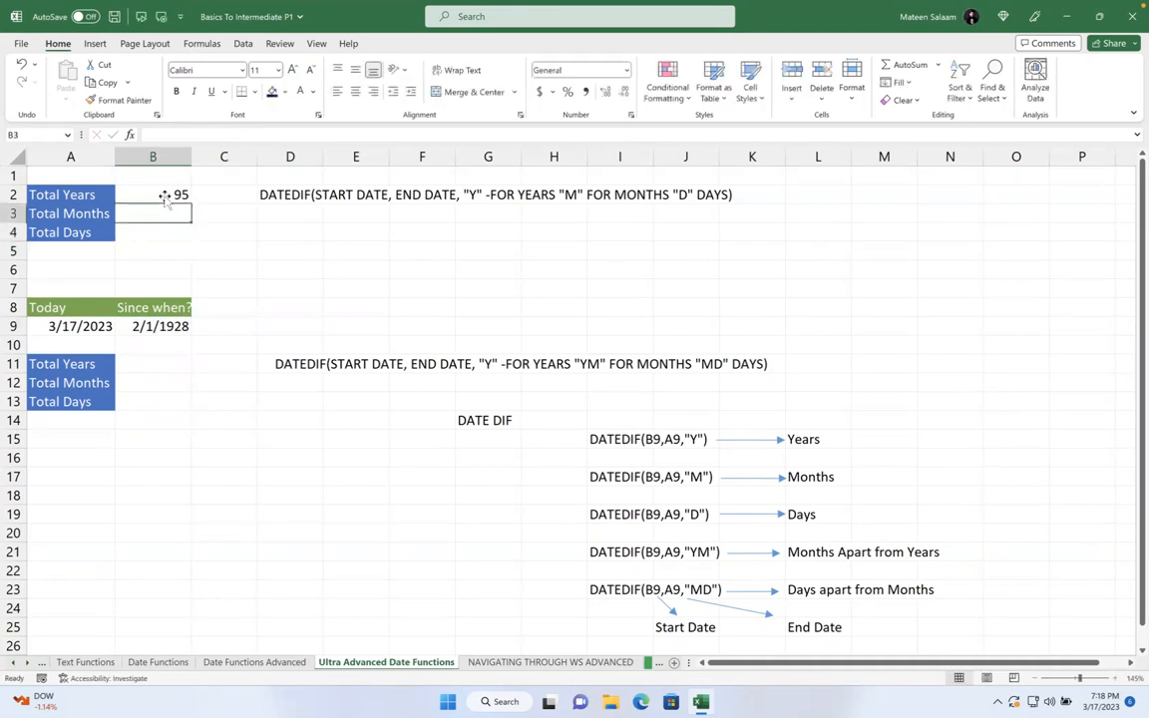
pyautogui.click(165, 189)
pyautogui.press('BackSpace')
pyautogui.click(221, 230)
pyautogui.click(168, 190)
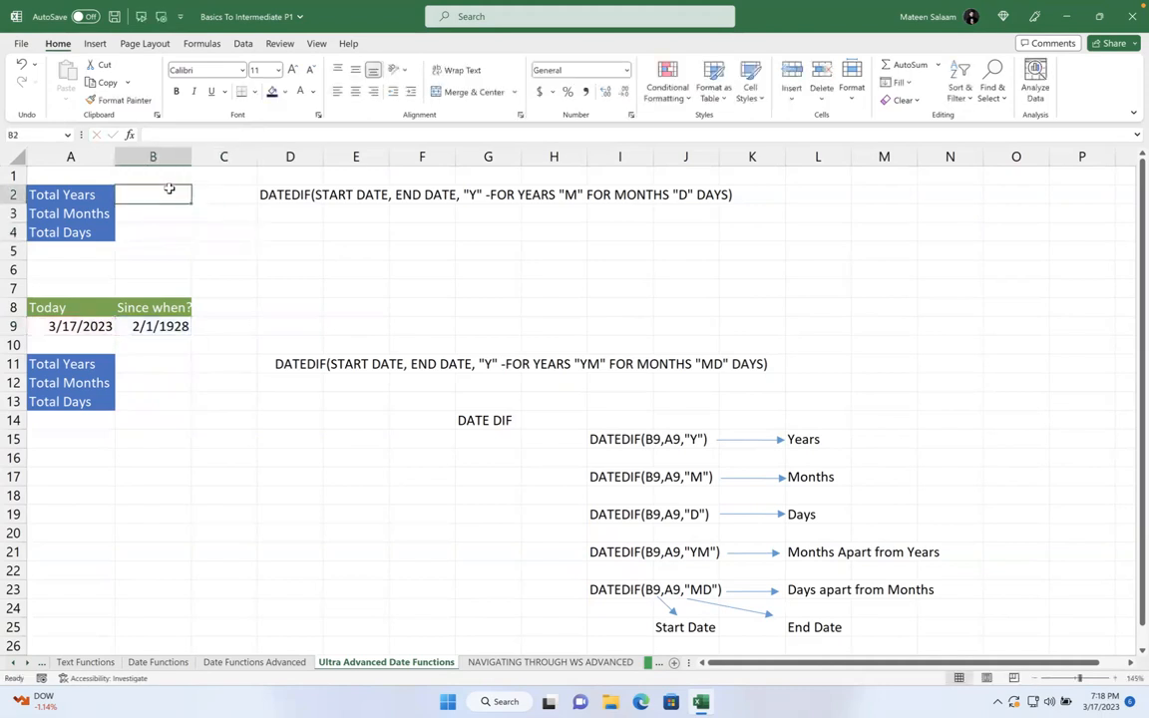
# - Enter =DATEDIF(B9,A9,"Y") in B2, showing 95 years
pyautogui.write('=')
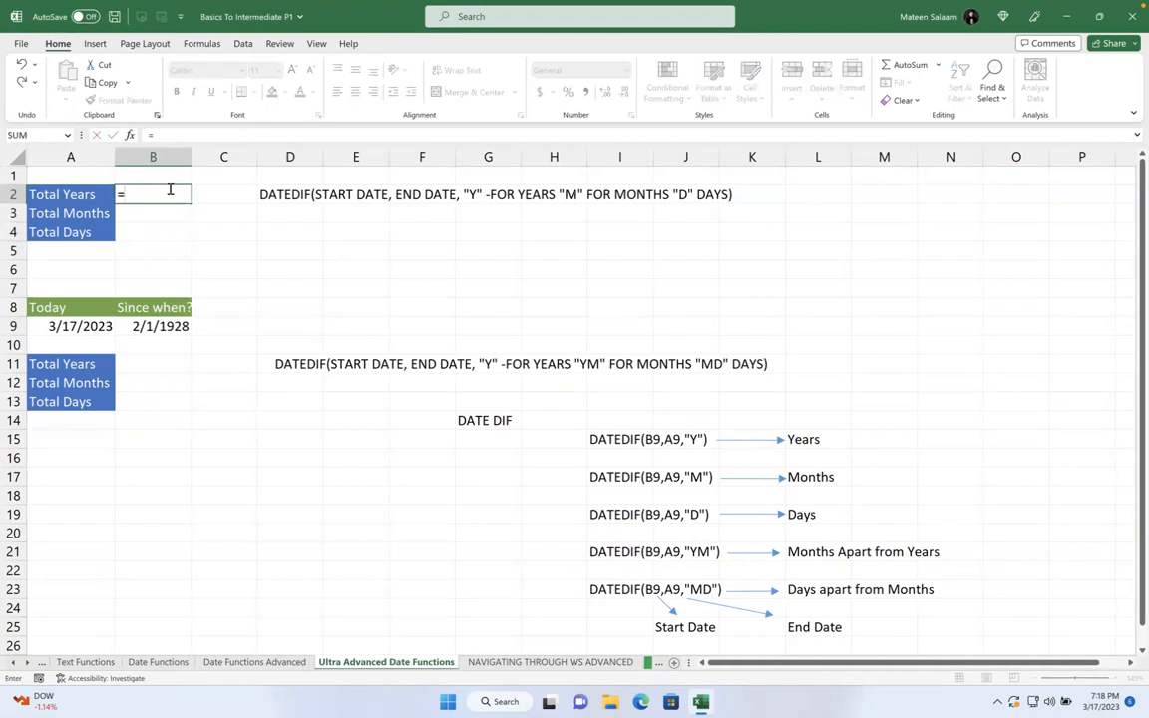
pyautogui.write('date')
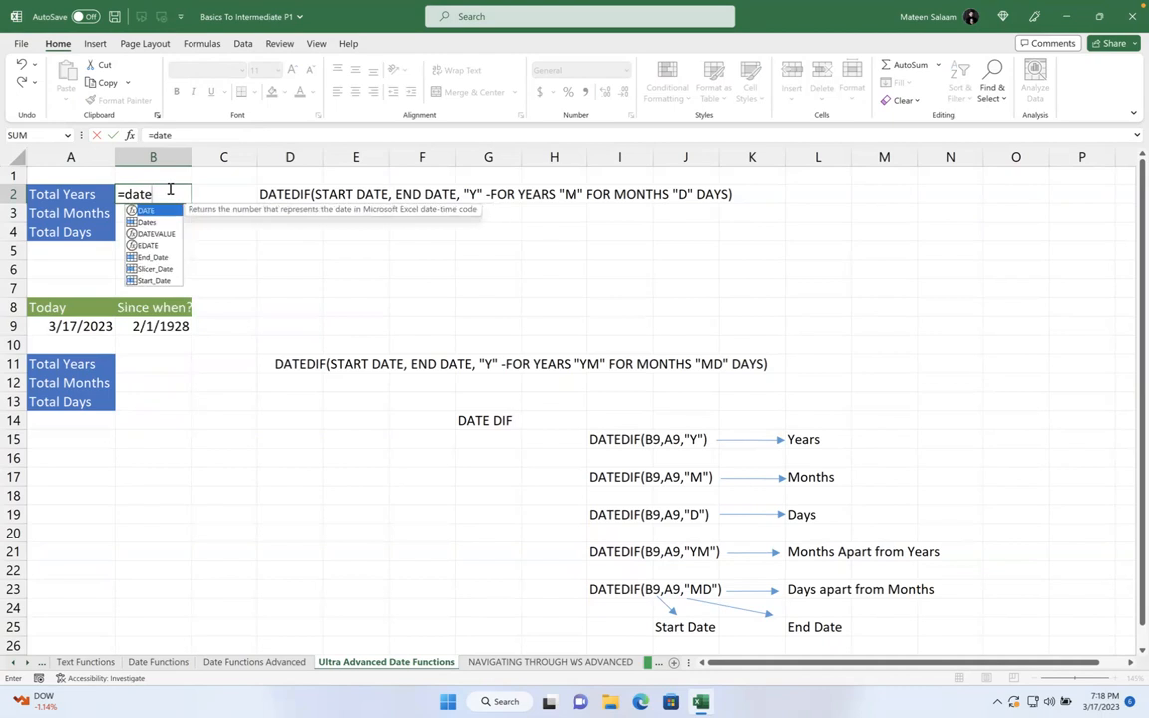
pyautogui.write('dif')
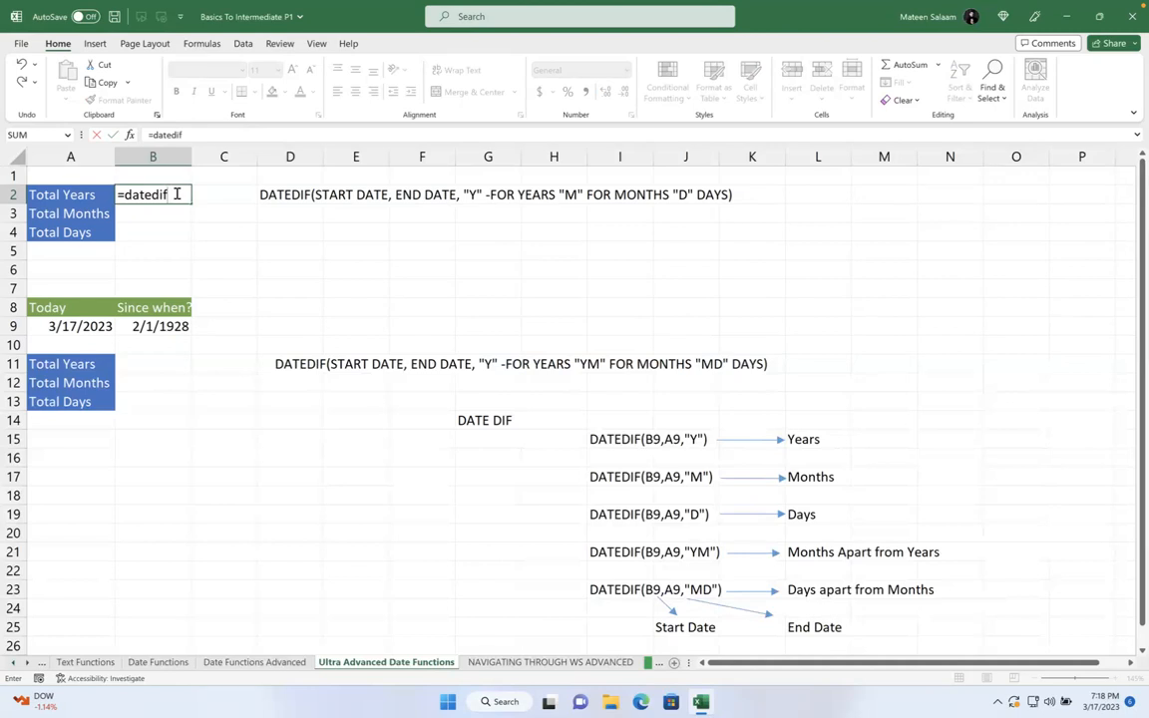
pyautogui.write('(')
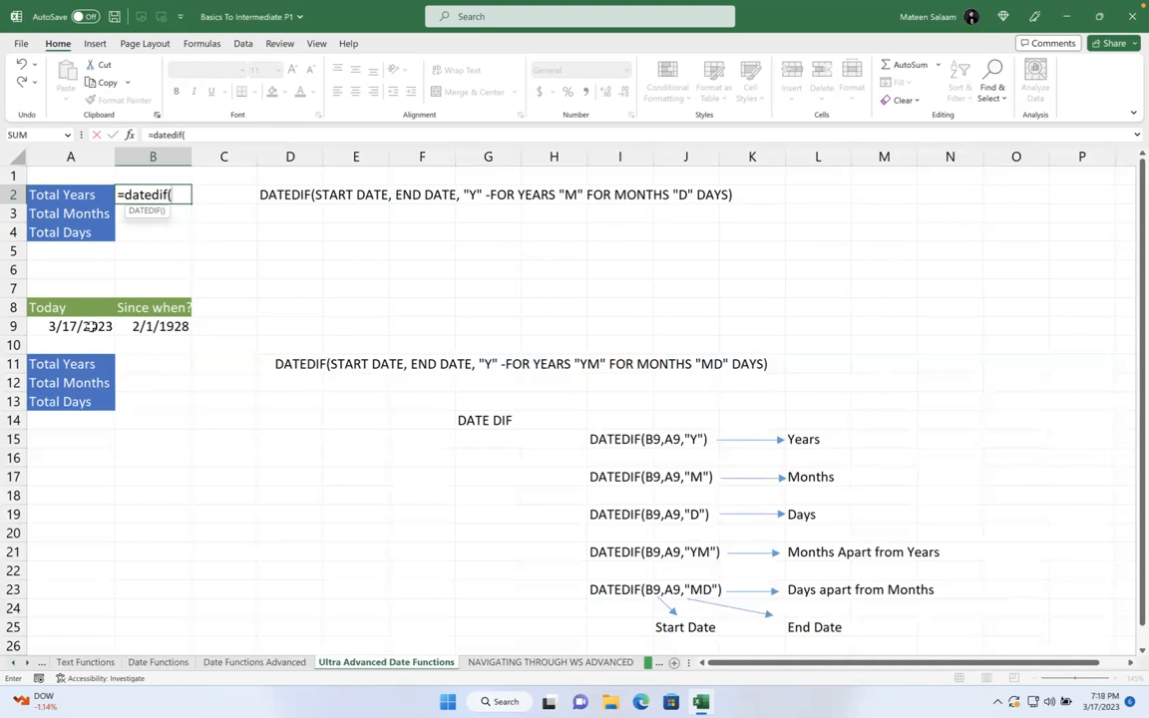
pyautogui.click(155, 325)
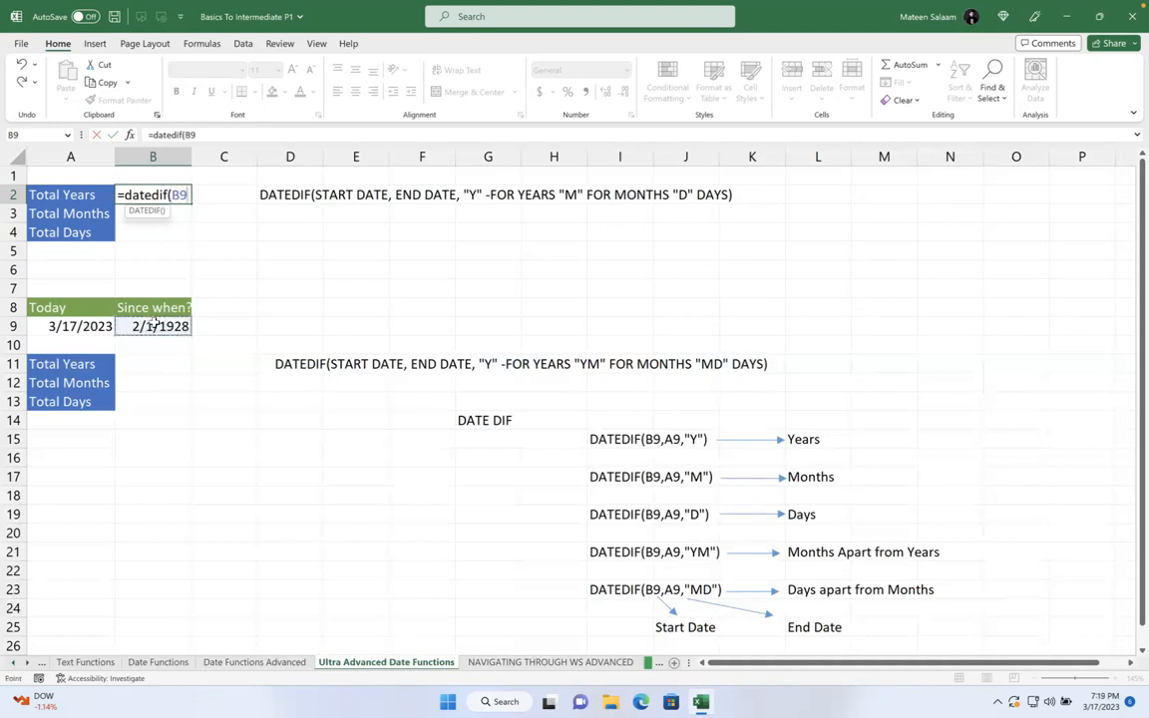
pyautogui.write(',')
pyautogui.click(84, 333)
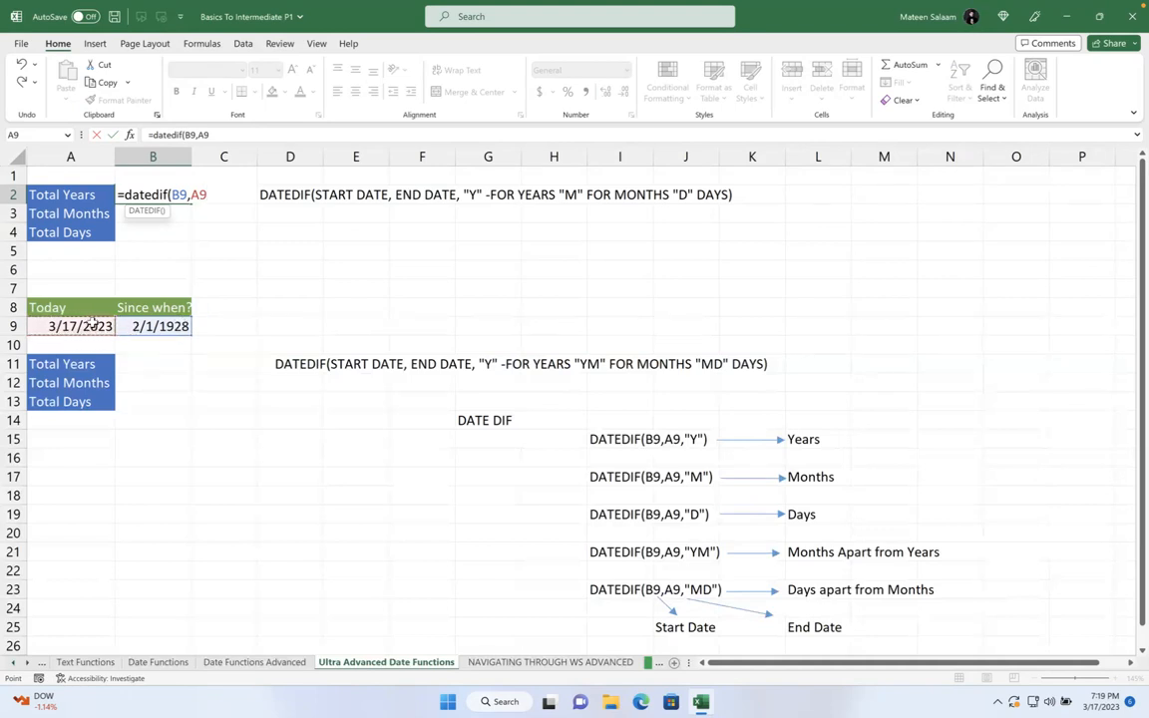
pyautogui.write(',"Y"')
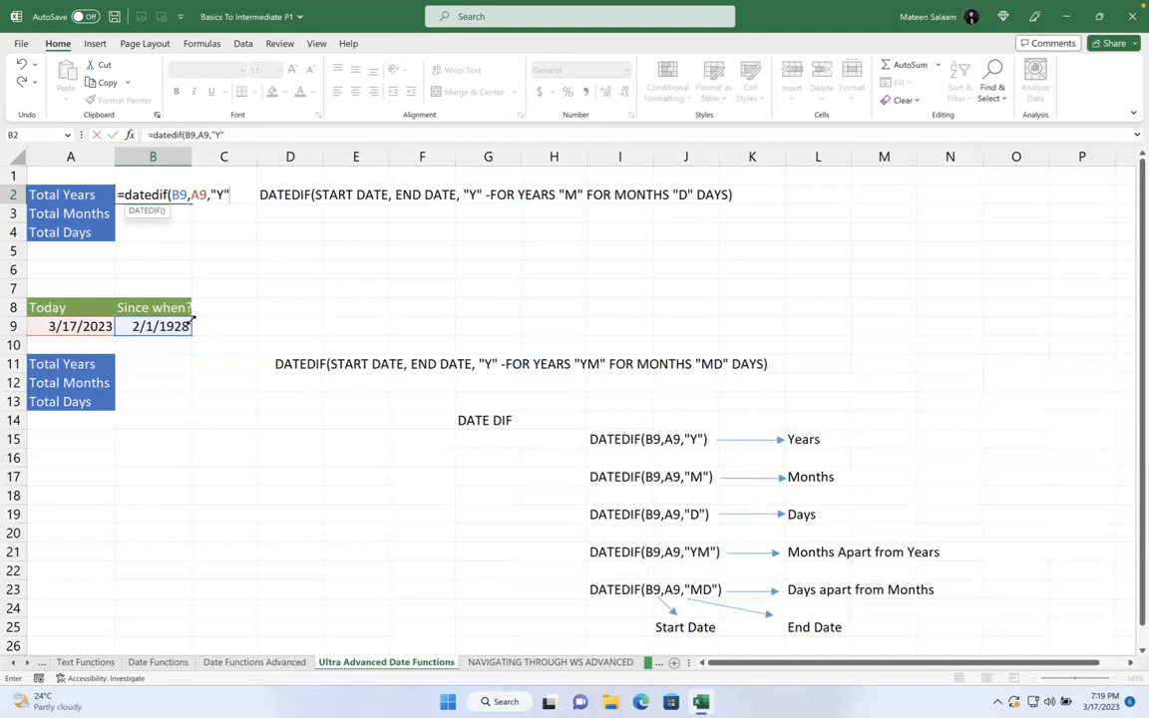
pyautogui.write(')')
pyautogui.press('Return')
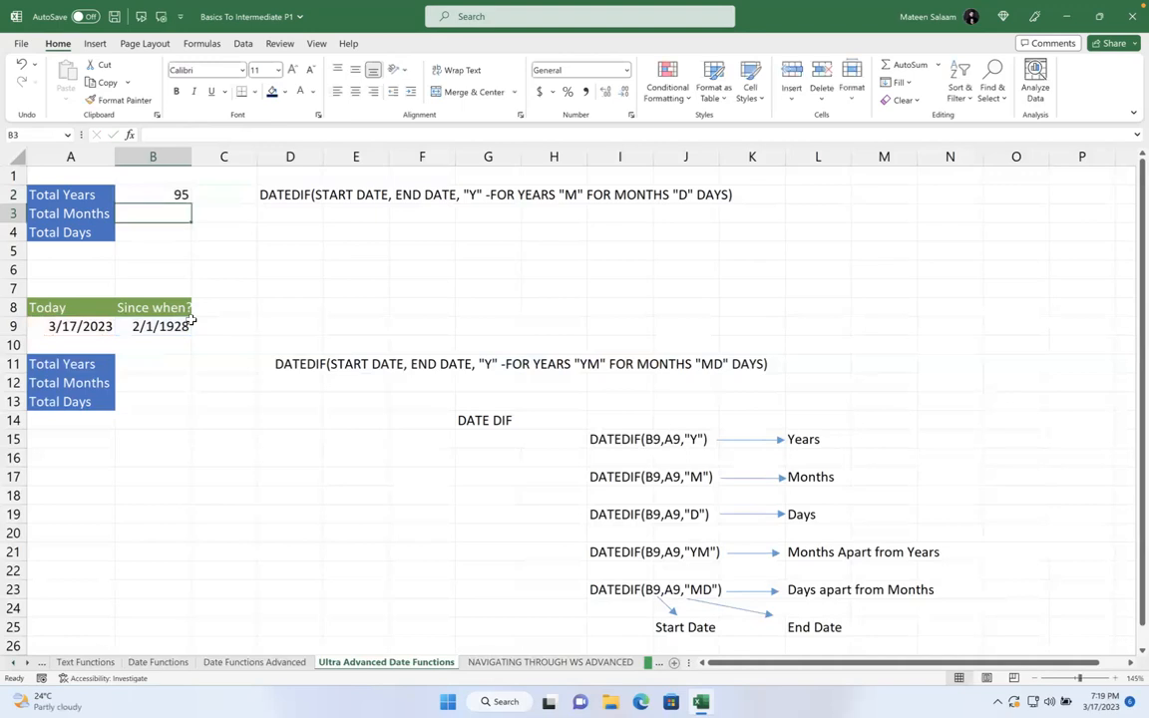
pyautogui.click(160, 192)
pyautogui.click(169, 212)
pyautogui.write('=datedif')
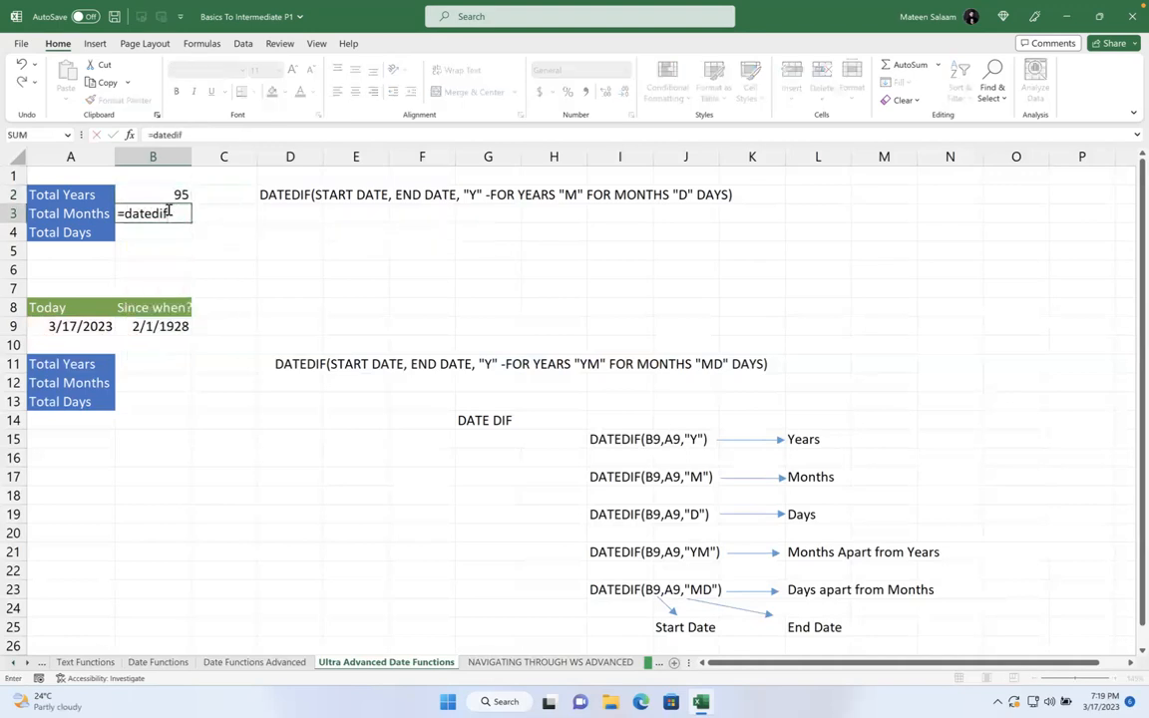
pyautogui.write('(')
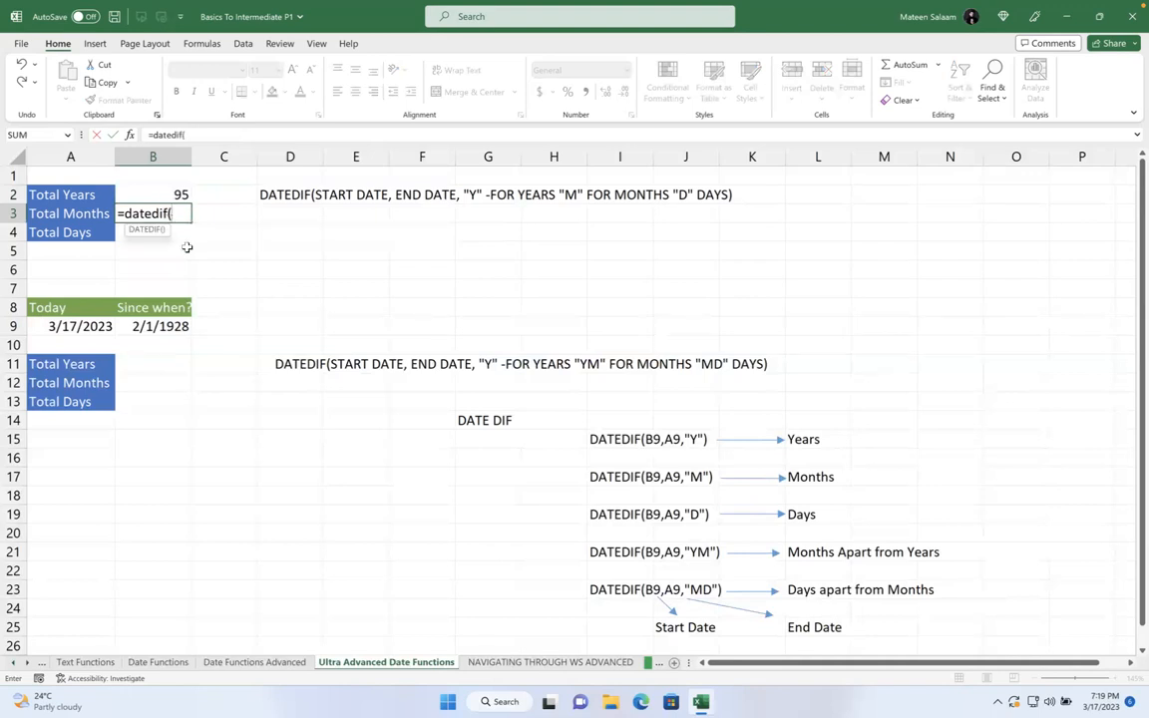
pyautogui.click(150, 326)
pyautogui.write(',')
pyautogui.click(83, 326)
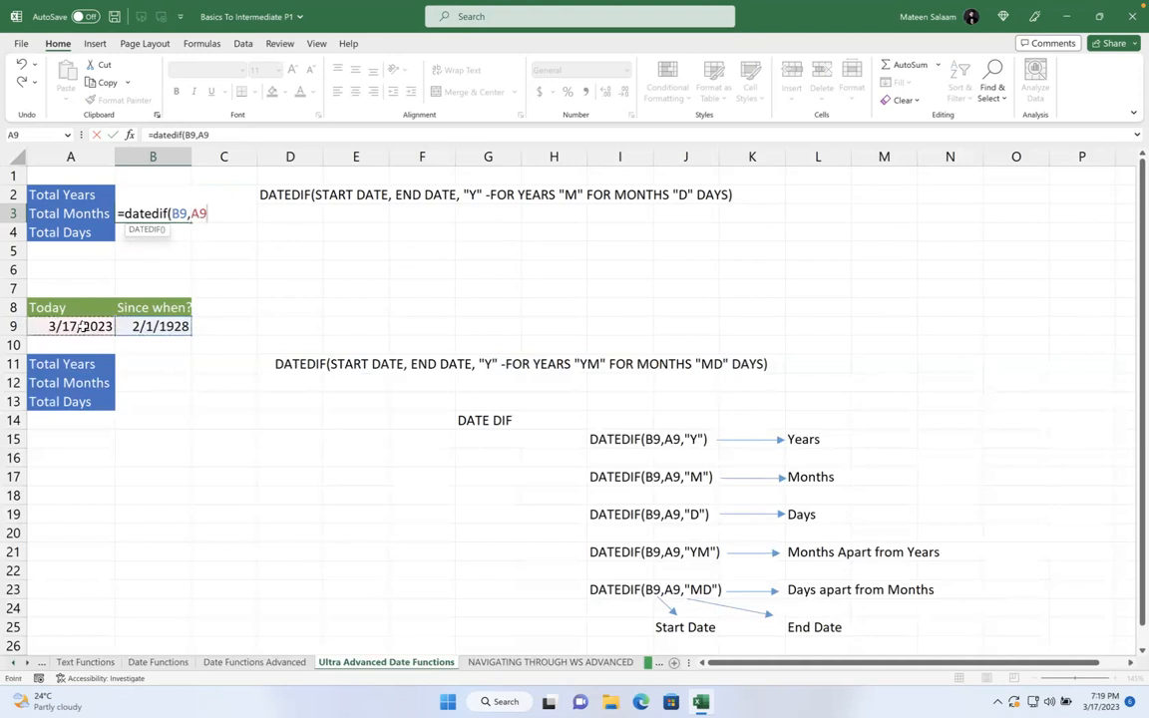
pyautogui.write(',"M")')
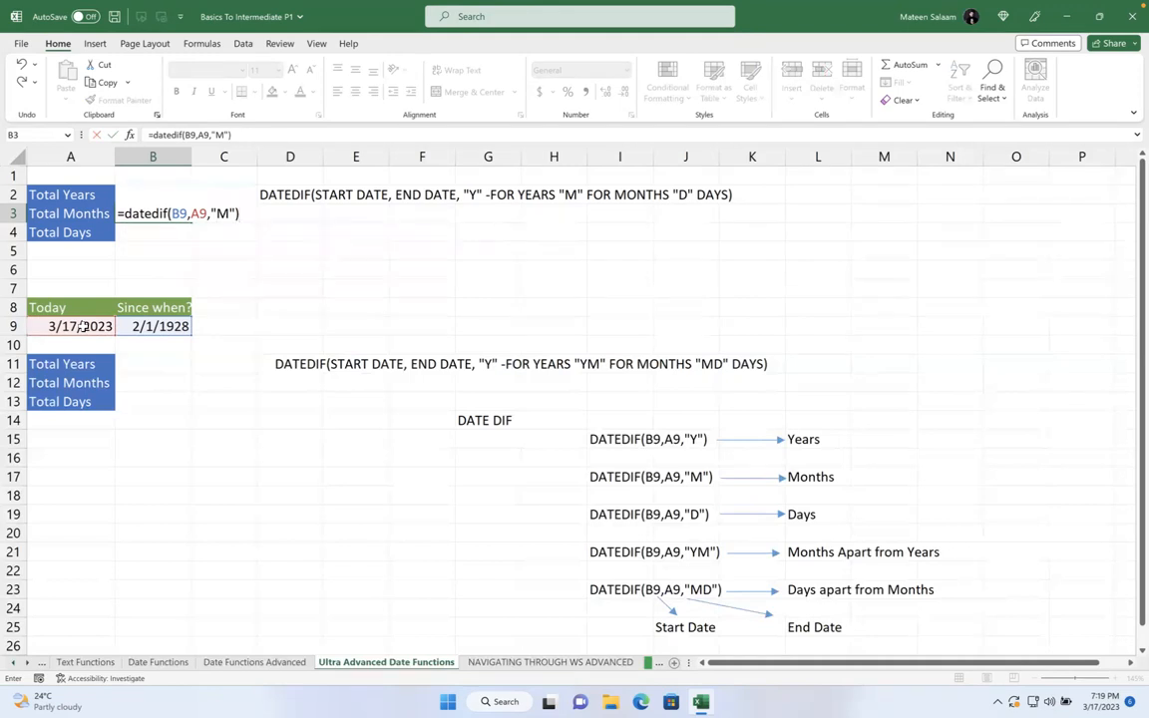
pyautogui.press('Return')
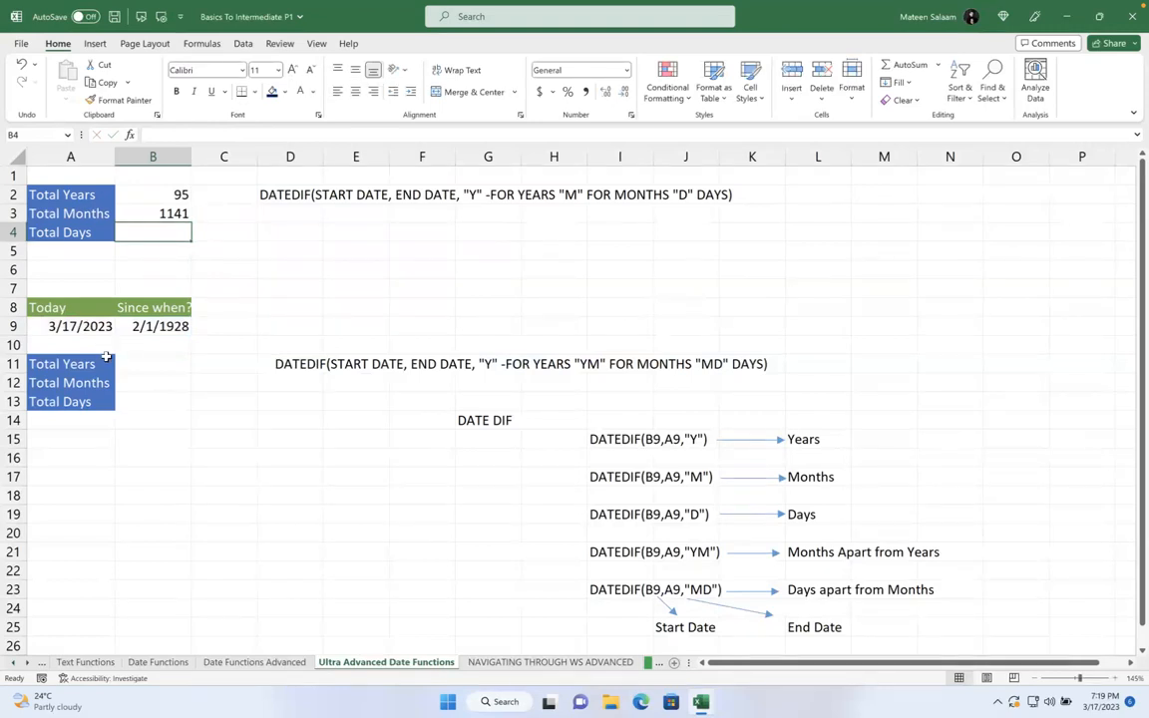
pyautogui.write('=datedif(')
pyautogui.click(137, 326)
pyautogui.write(',')
pyautogui.click(104, 325)
pyautogui.write(',')
pyautogui.press('Right')
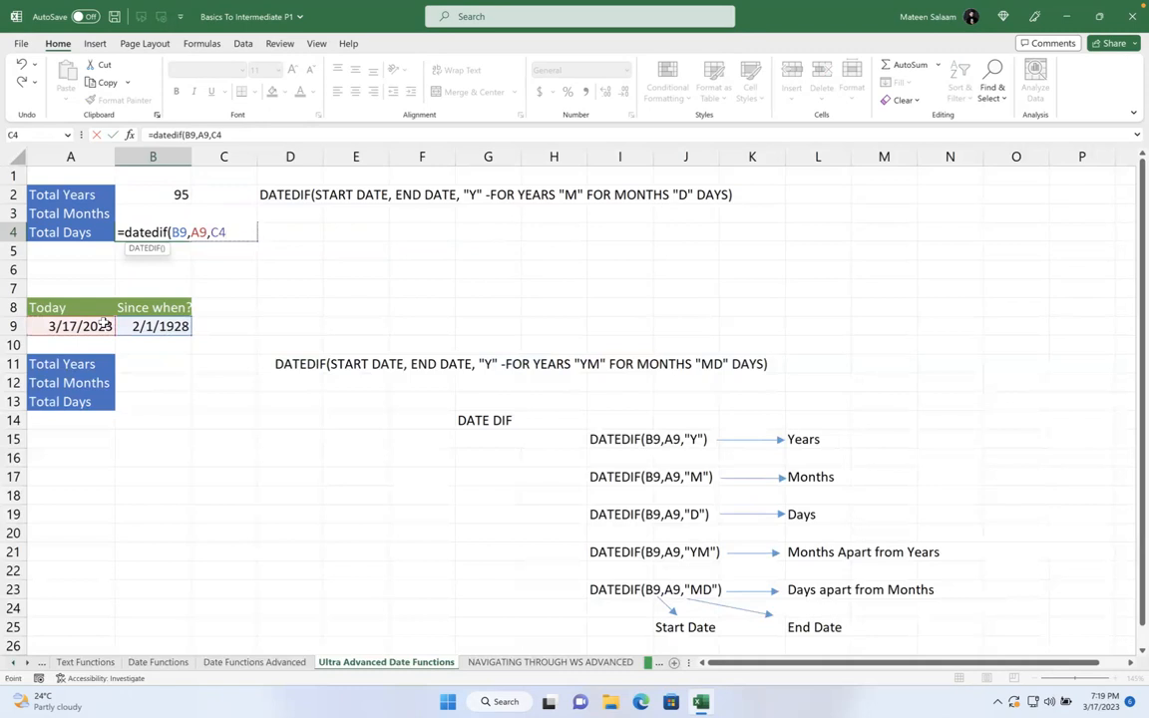
pyautogui.write('"')
pyautogui.press('BackSpace')
pyautogui.press('BackSpace')
pyautogui.press('BackSpace')
pyautogui.write('"D')
pyautogui.press('Return')
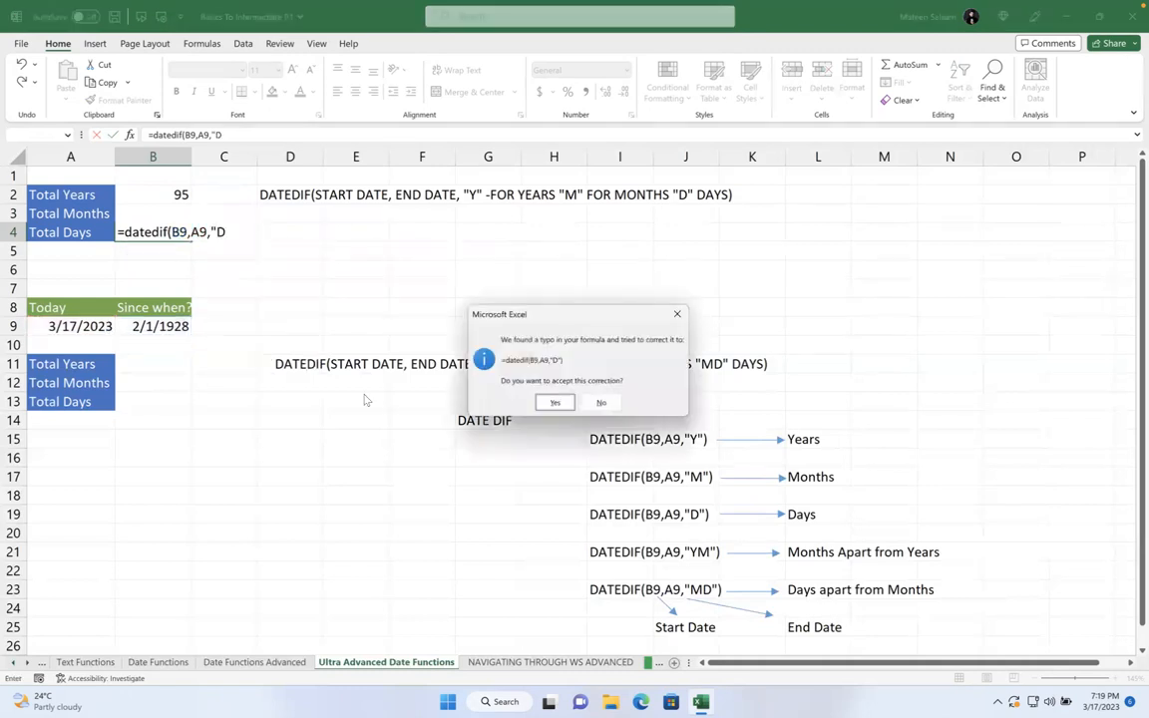
pyautogui.click(552, 402)
pyautogui.click(185, 232)
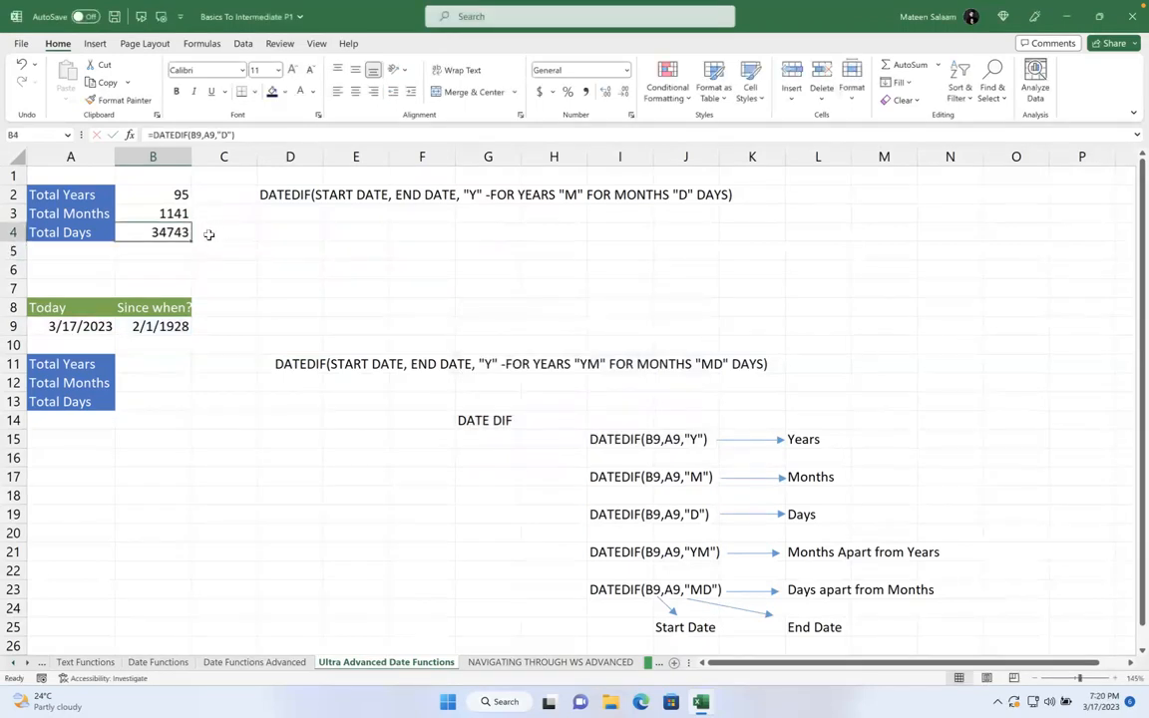
pyautogui.click(130, 363)
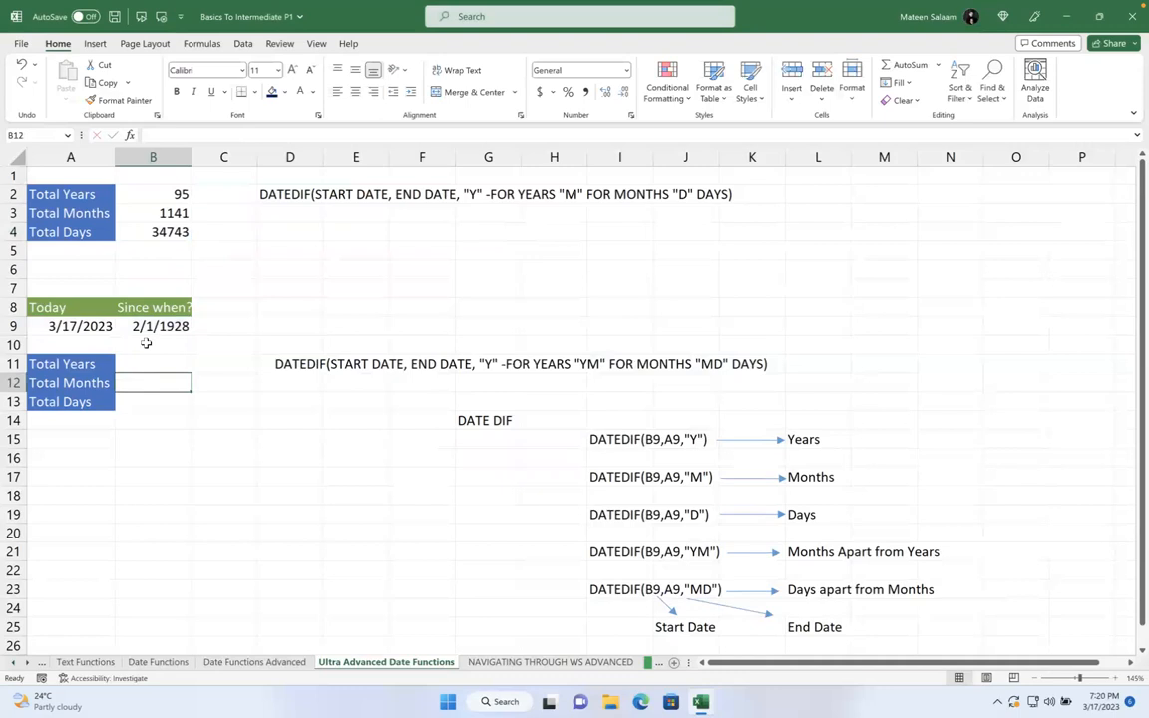
pyautogui.click(162, 194)
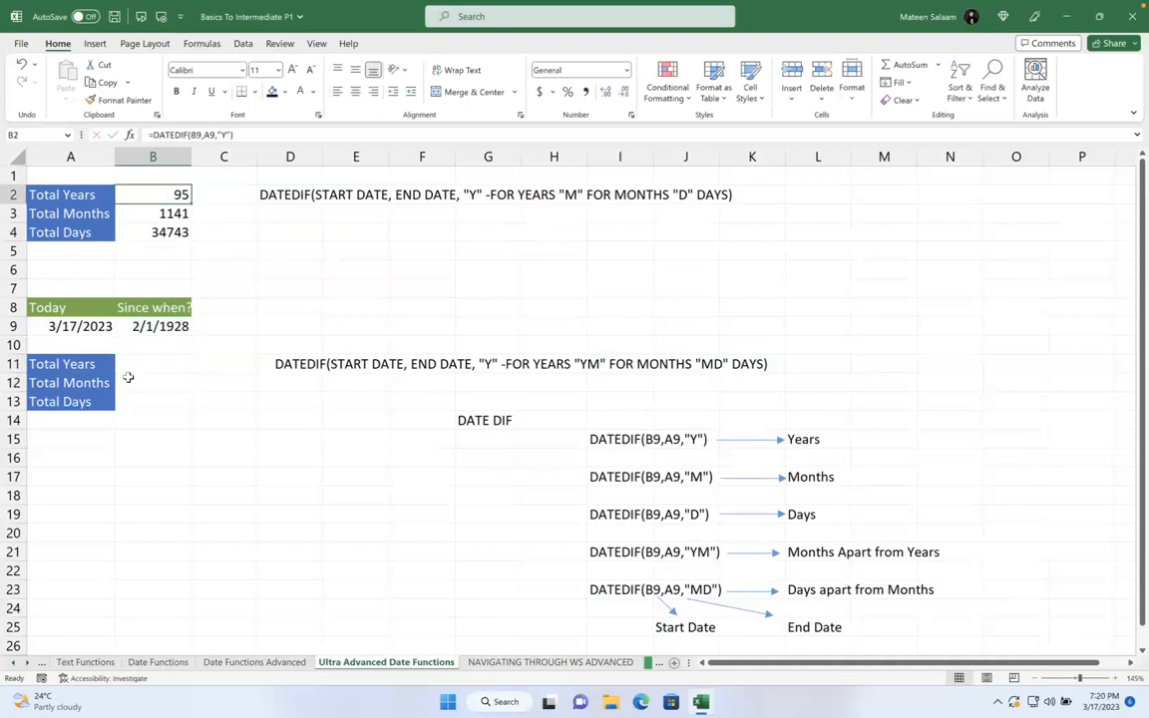
pyautogui.click(140, 364)
pyautogui.click(173, 194)
pyautogui.click(171, 212)
pyautogui.click(158, 232)
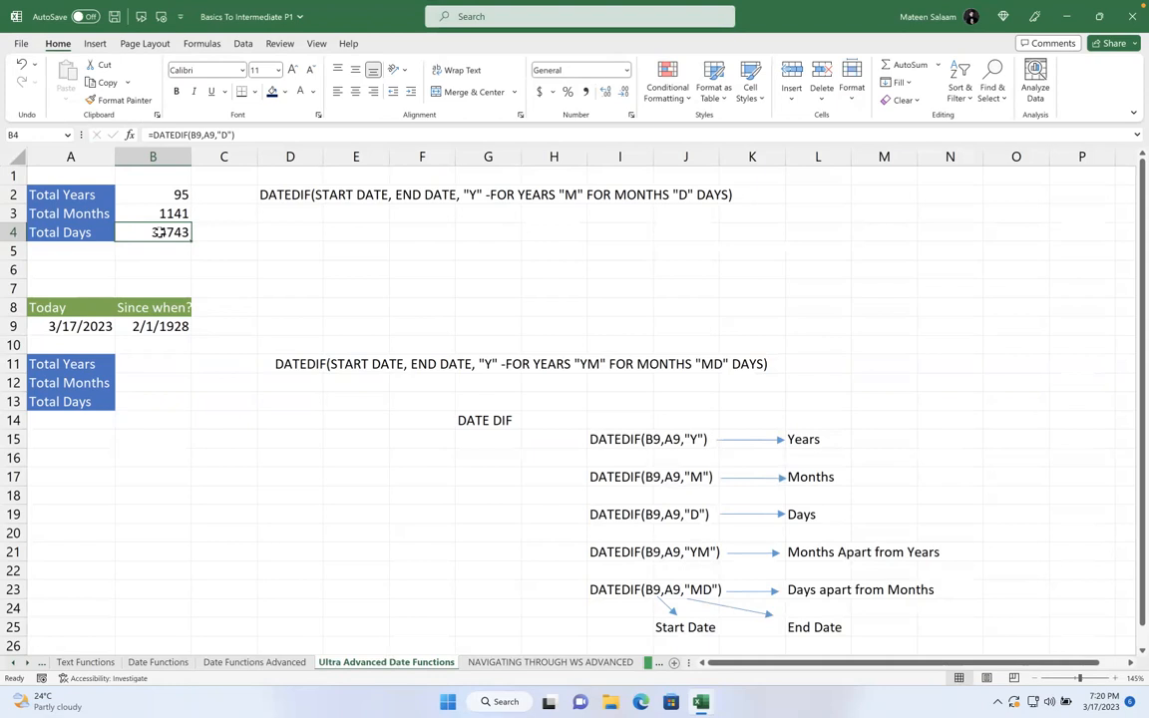
# - Enter =DATEDIF(B9,A9,"Y") in B11 to get the total years
pyautogui.click(148, 364)
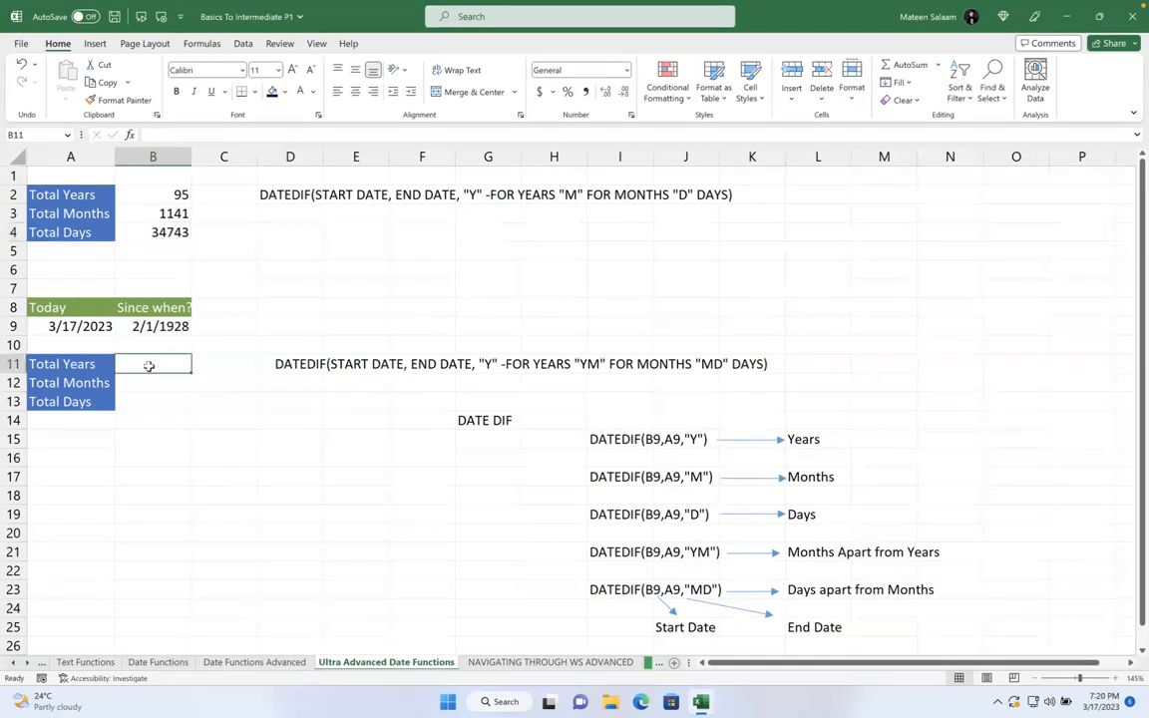
pyautogui.write('=datedif(')
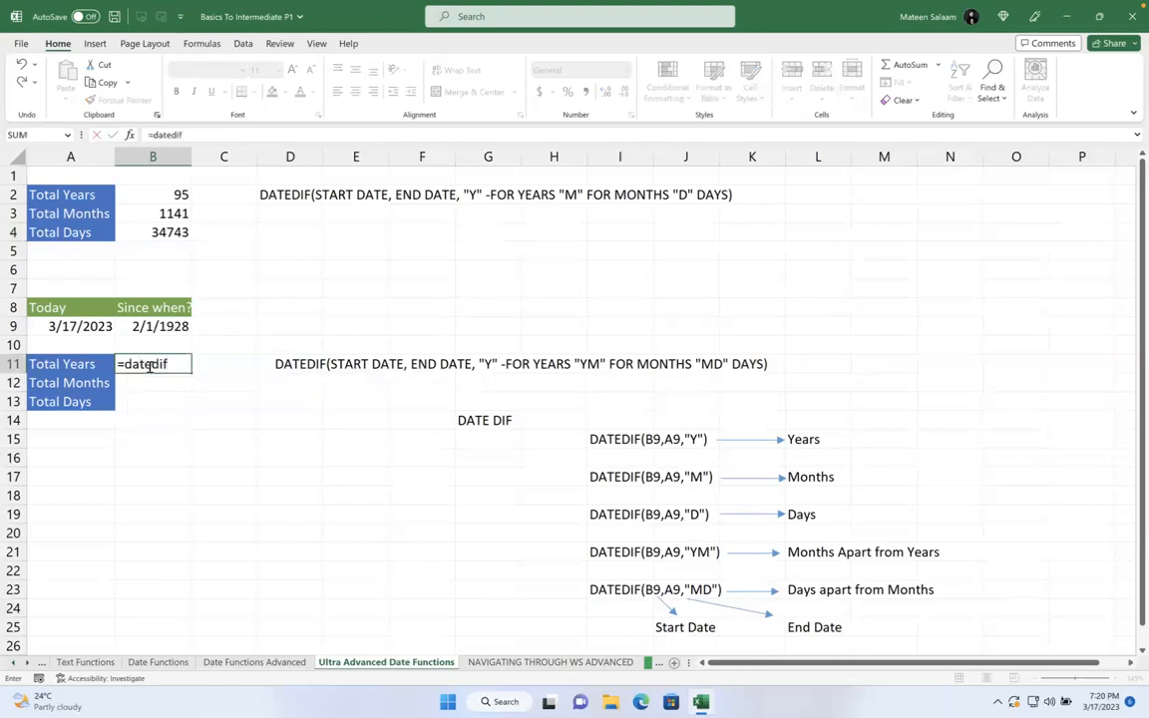
pyautogui.click(157, 329)
pyautogui.write(',')
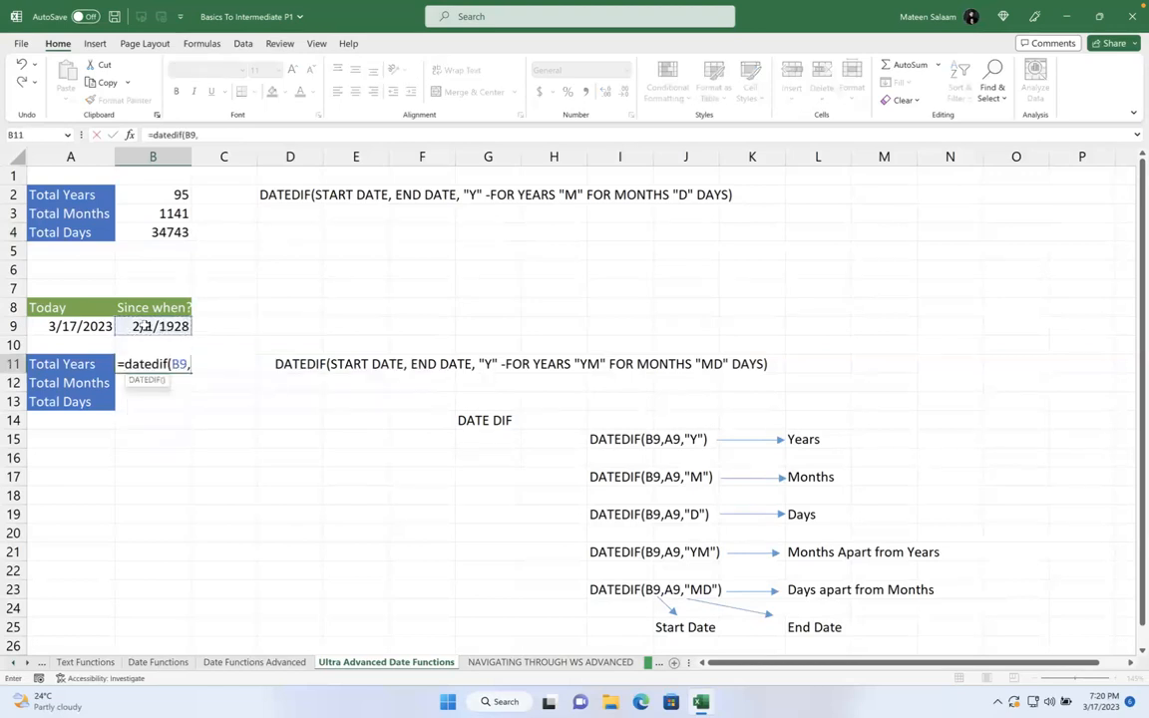
pyautogui.click(97, 329)
pyautogui.write(',"Y')
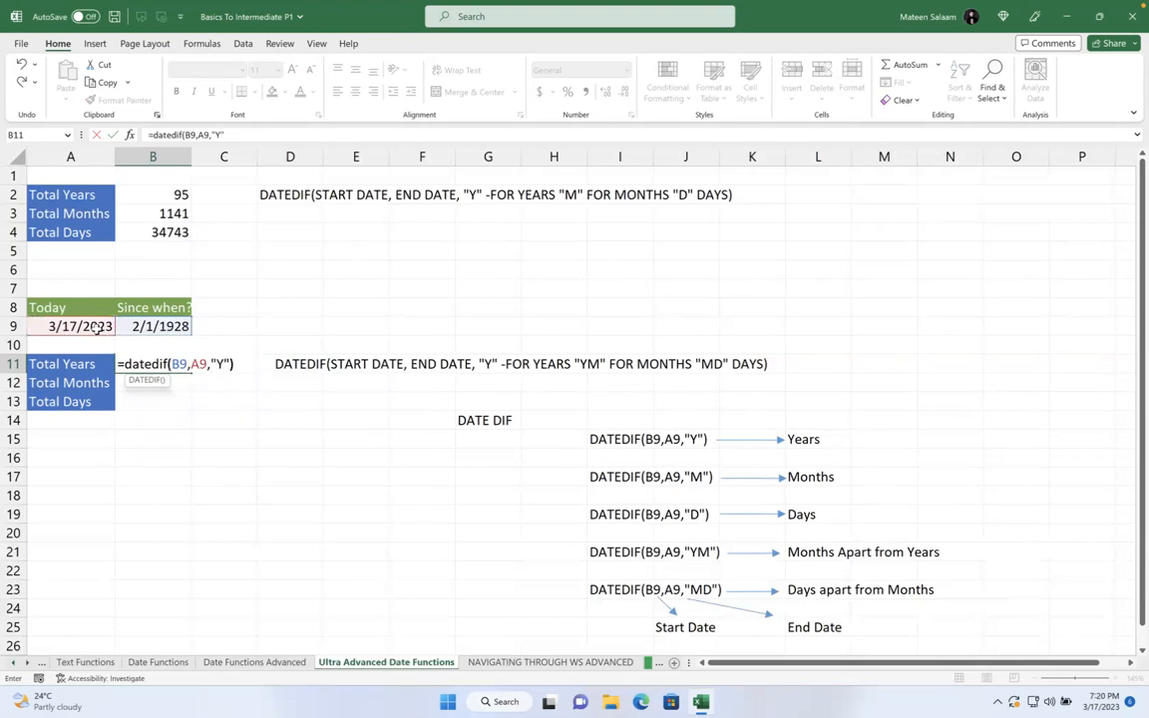
pyautogui.press('Return')
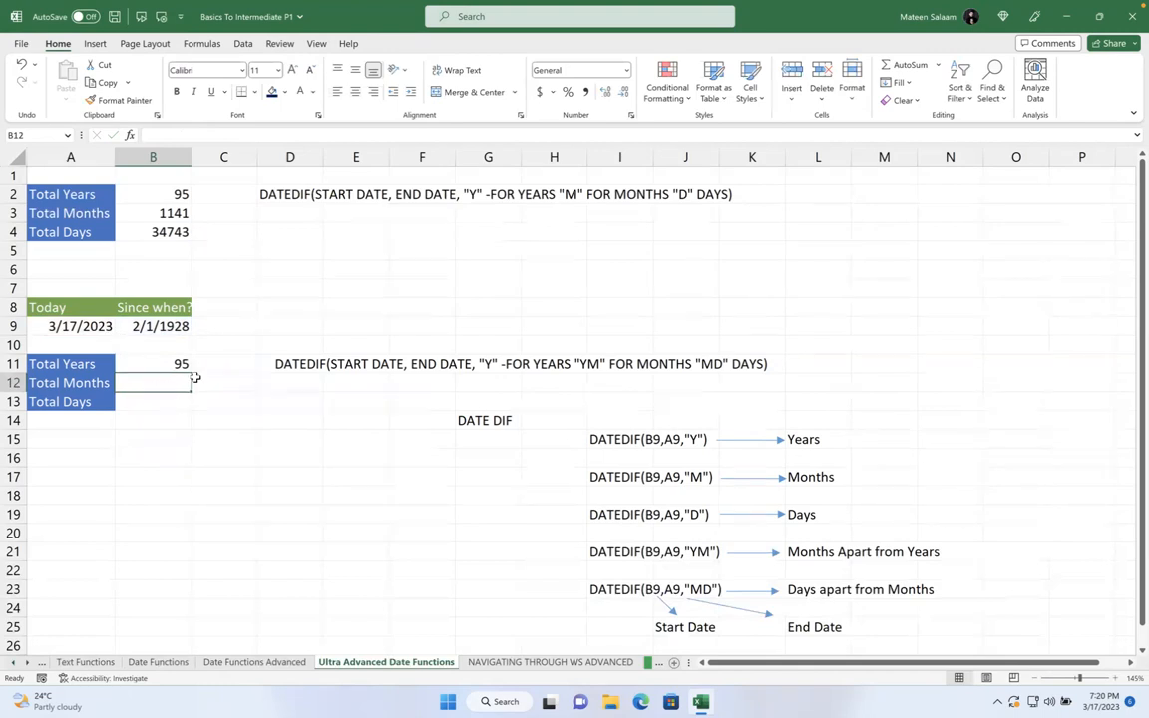
# - Enter =DATEDIF(B9,A9,"YM") in B12 for the months apart
pyautogui.write('=datedif(')
pyautogui.click(152, 326)
pyautogui.write(',')
pyautogui.click(96, 323)
pyautogui.write(',"M')
pyautogui.press('BackSpace')
pyautogui.write('YM<')
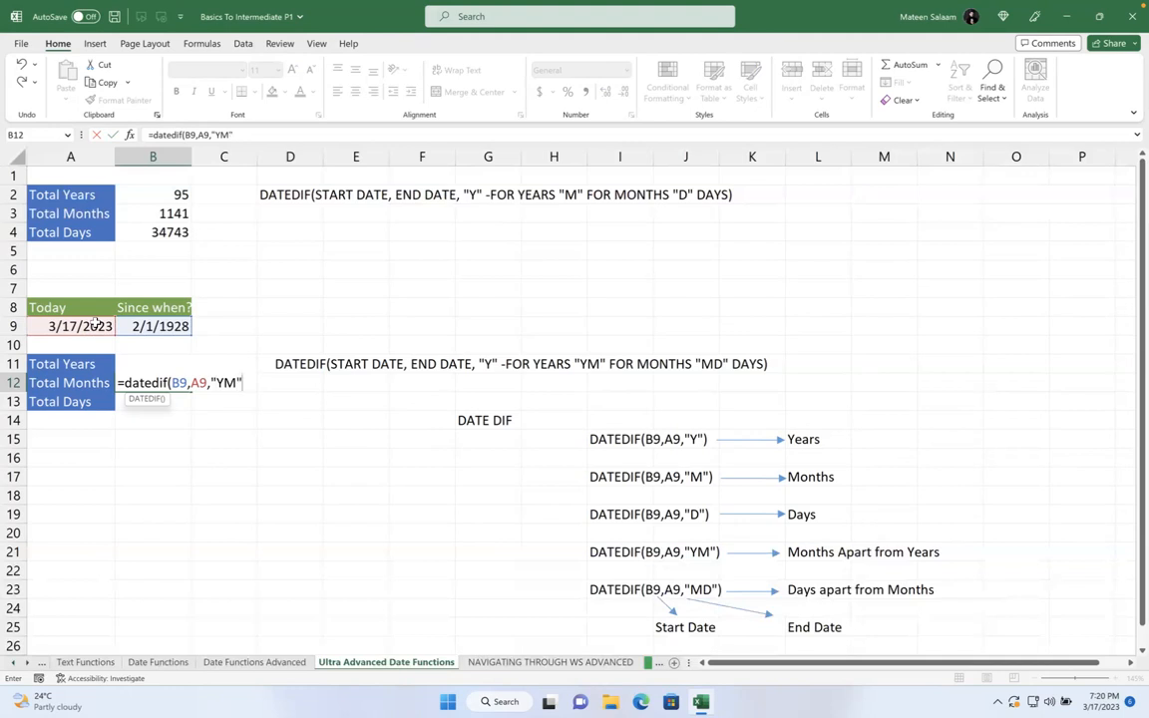
pyautogui.press('Return')
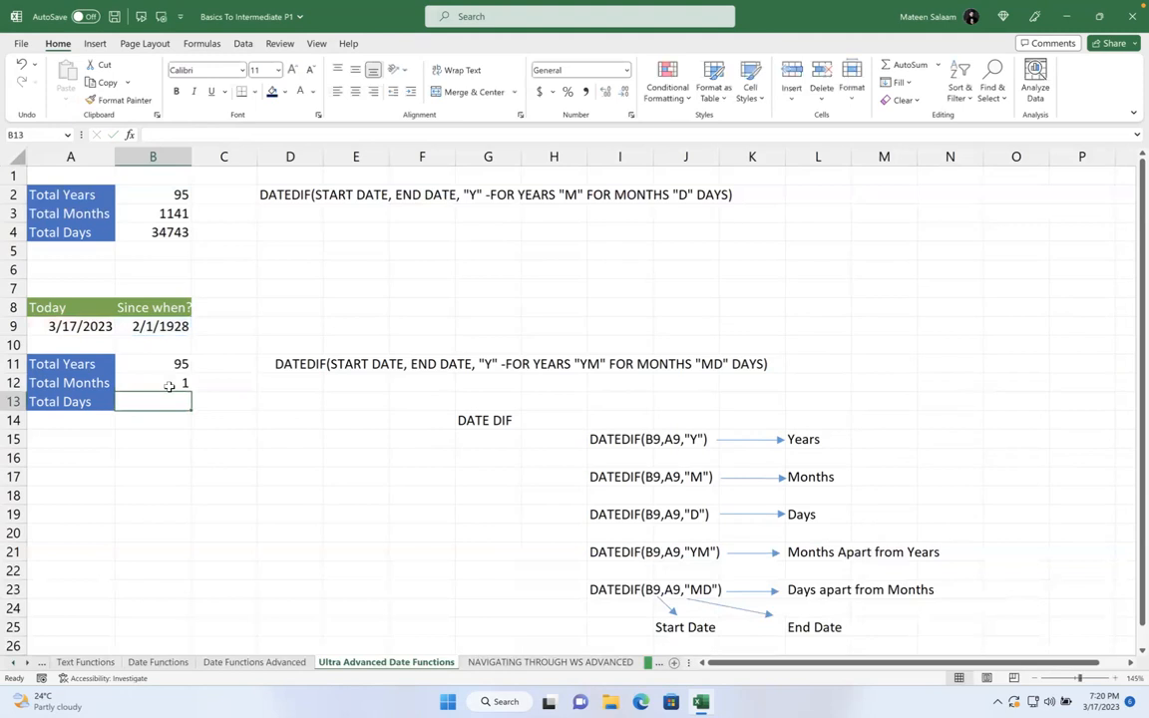
# - Enter the B13 days formula and fix its #NUM! error using the "MD" unit
pyautogui.write('=')
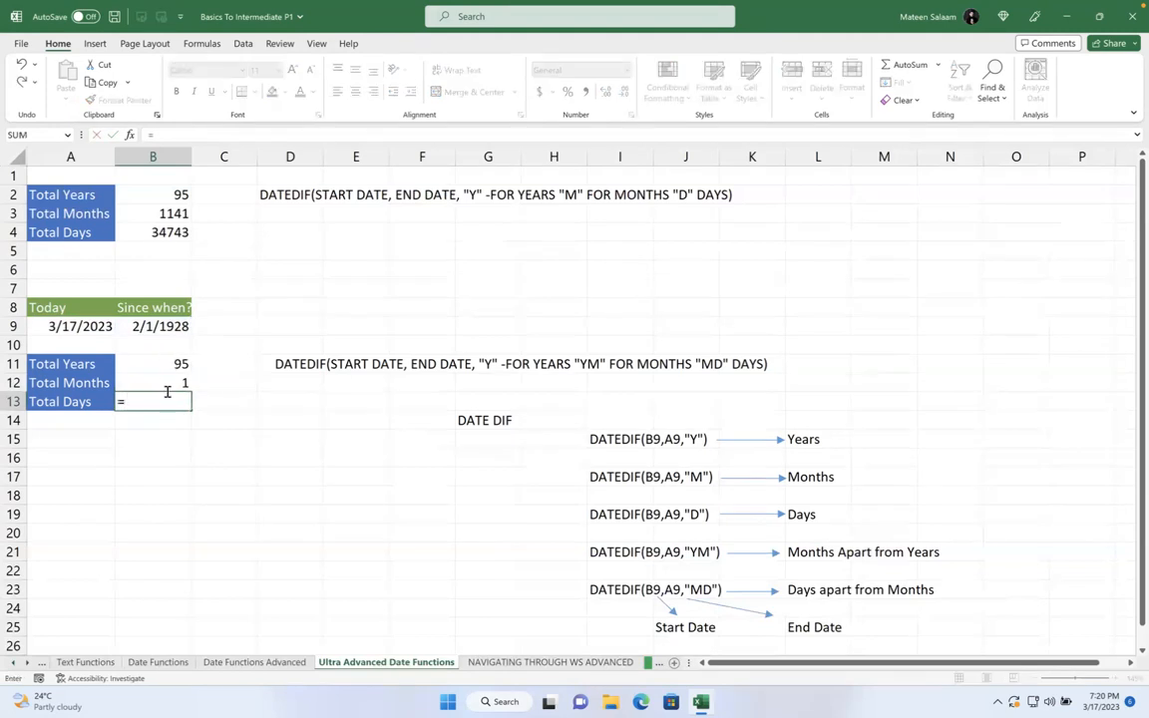
pyautogui.write('date')
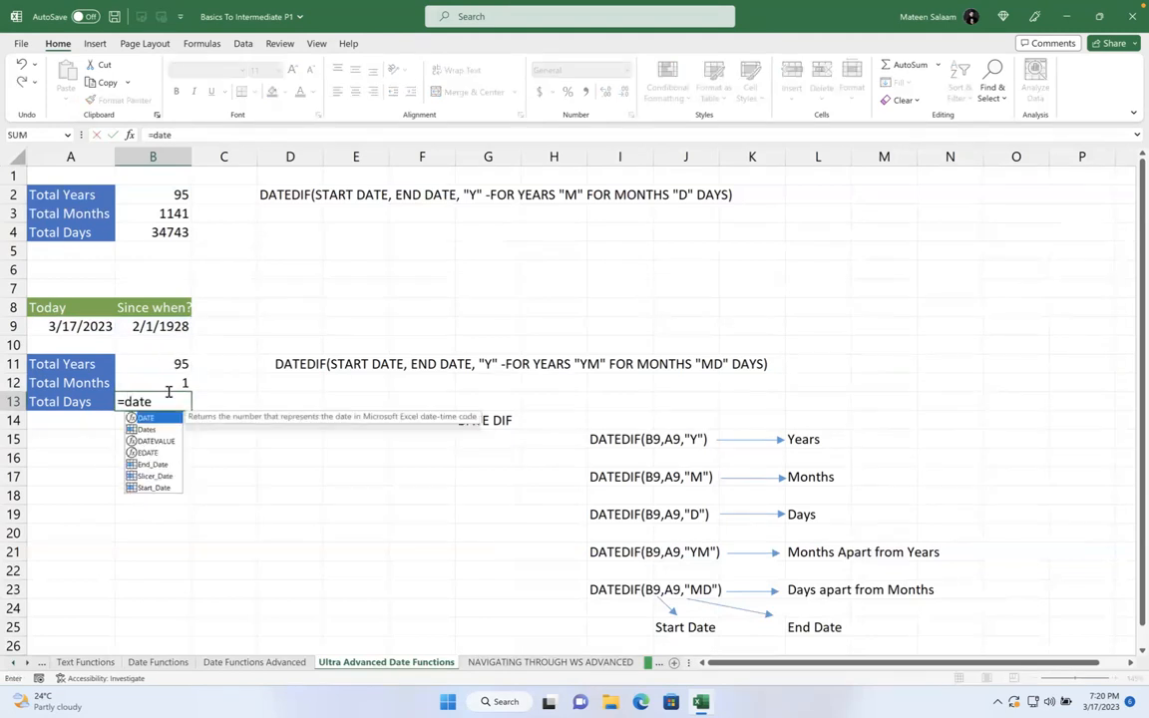
pyautogui.write('dif(')
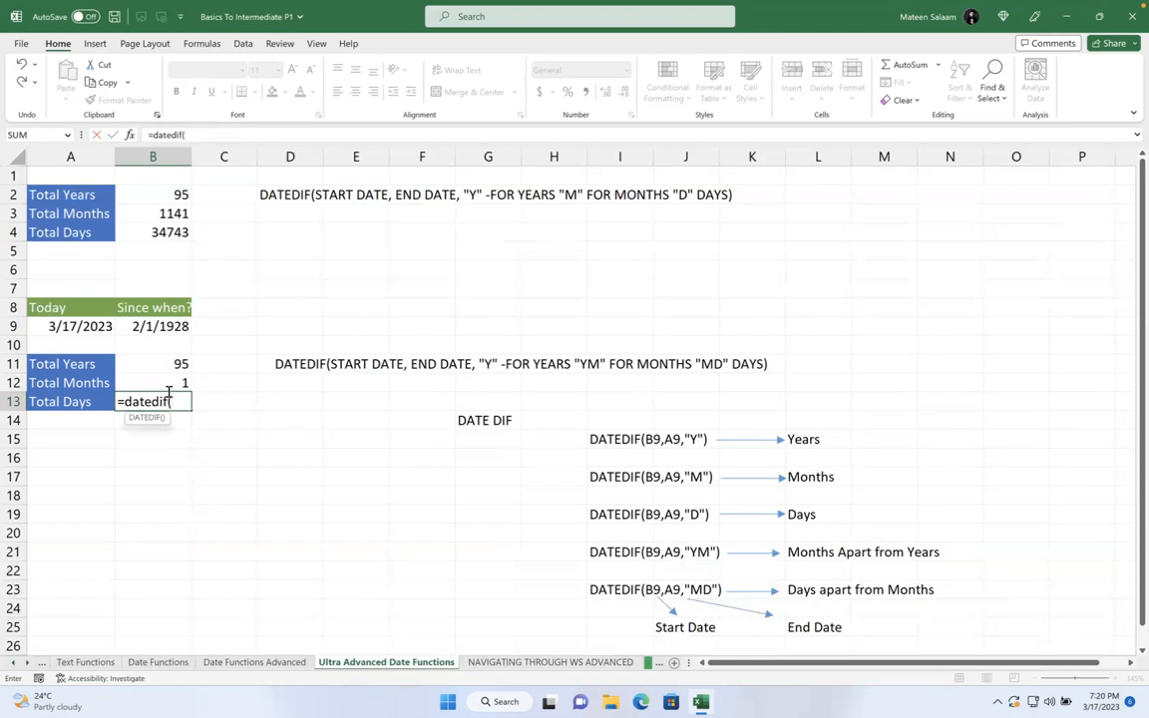
pyautogui.click(150, 325)
pyautogui.write(',')
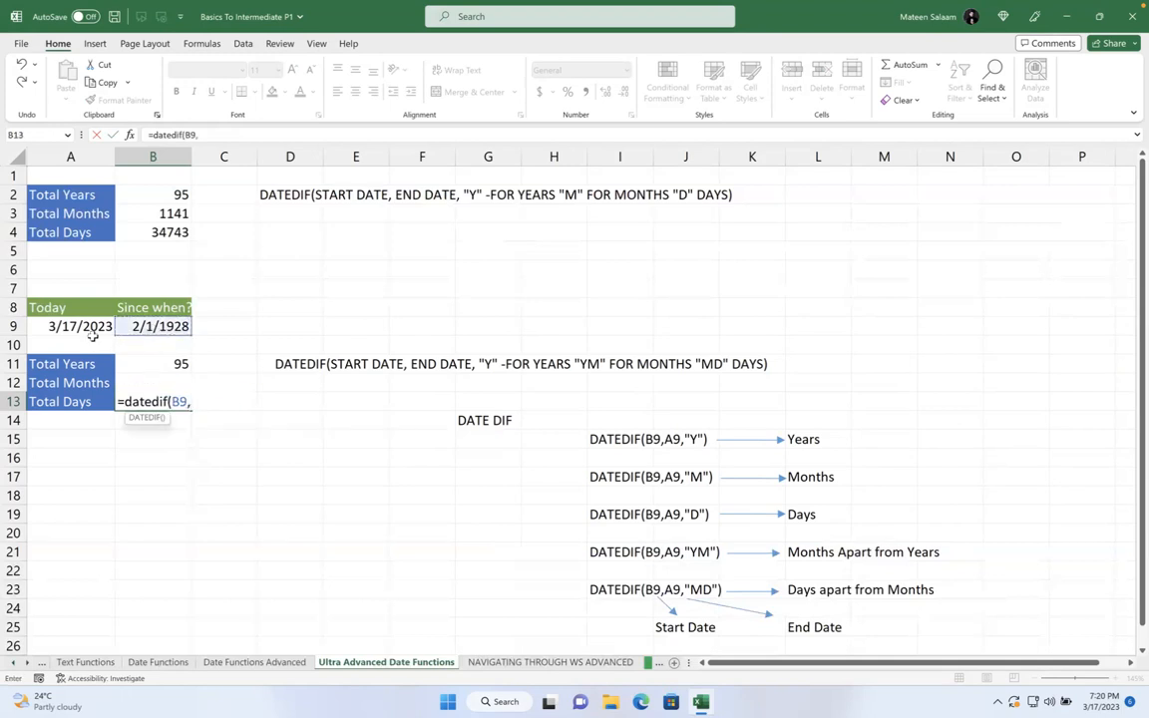
pyautogui.click(90, 328)
pyautogui.write(',"YM")')
pyautogui.press('Return')
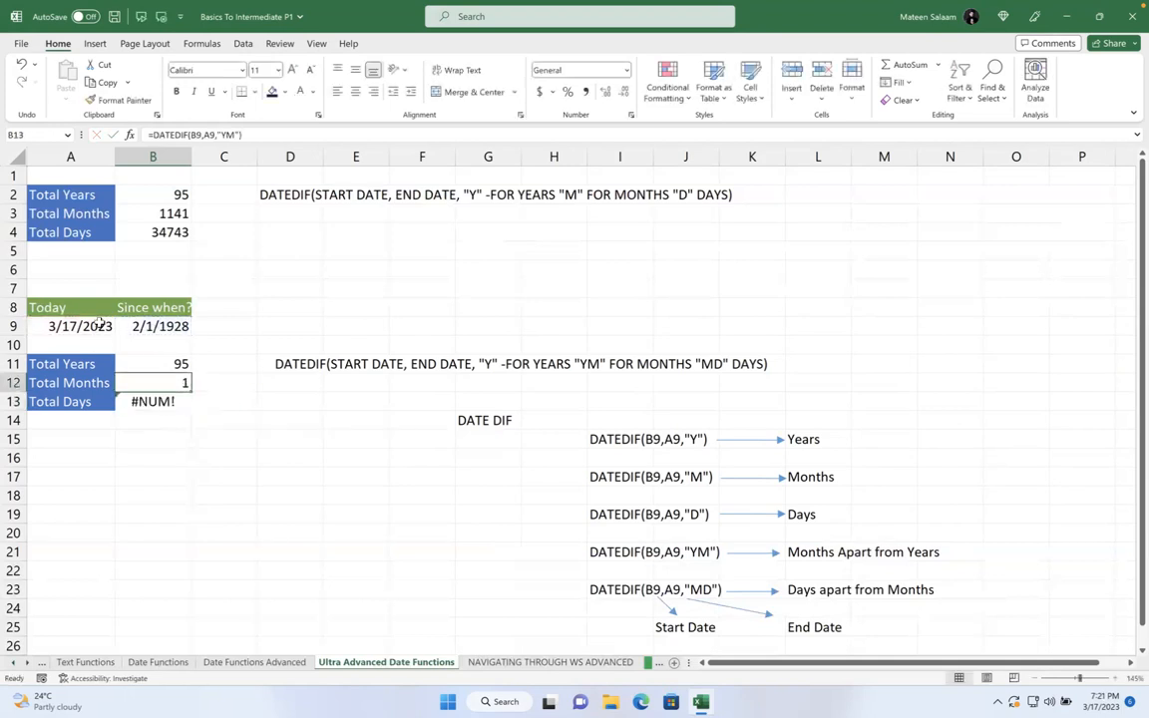
pyautogui.doubleClick(159, 402)
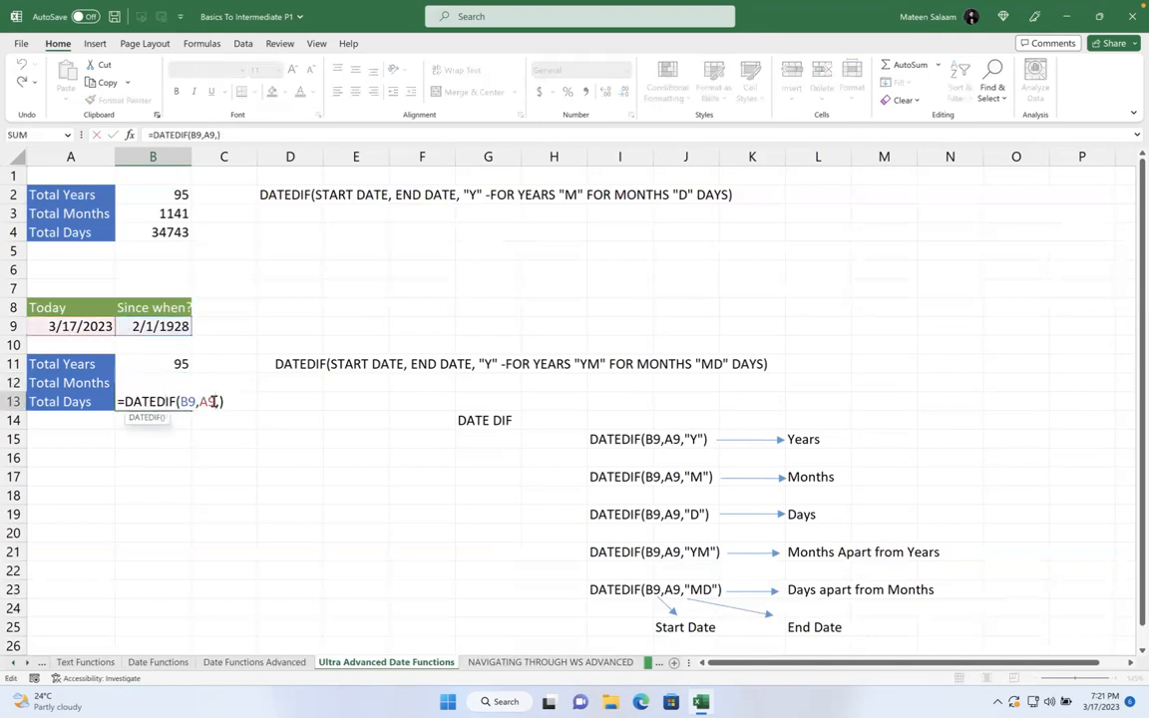
pyautogui.click(218, 401)
pyautogui.write('"YMD')
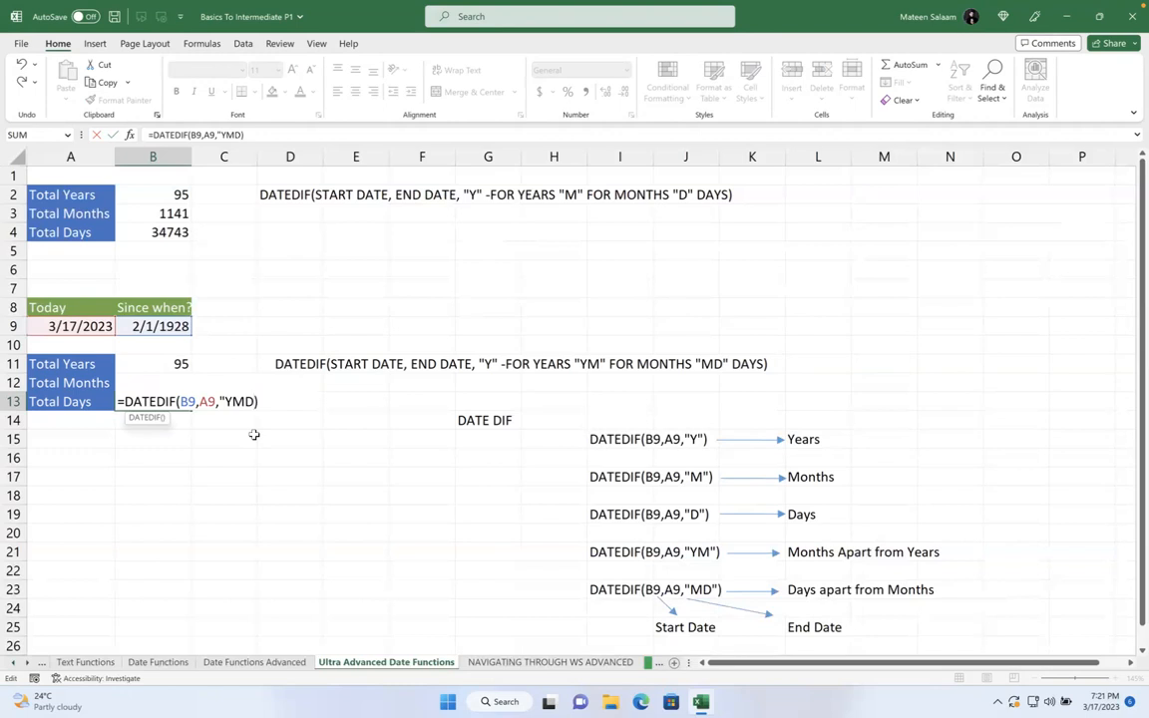
pyautogui.write('"')
pyautogui.press('Left')
pyautogui.press('Left')
pyautogui.press('Left')
pyautogui.press('BackSpace')
pyautogui.press('Return')
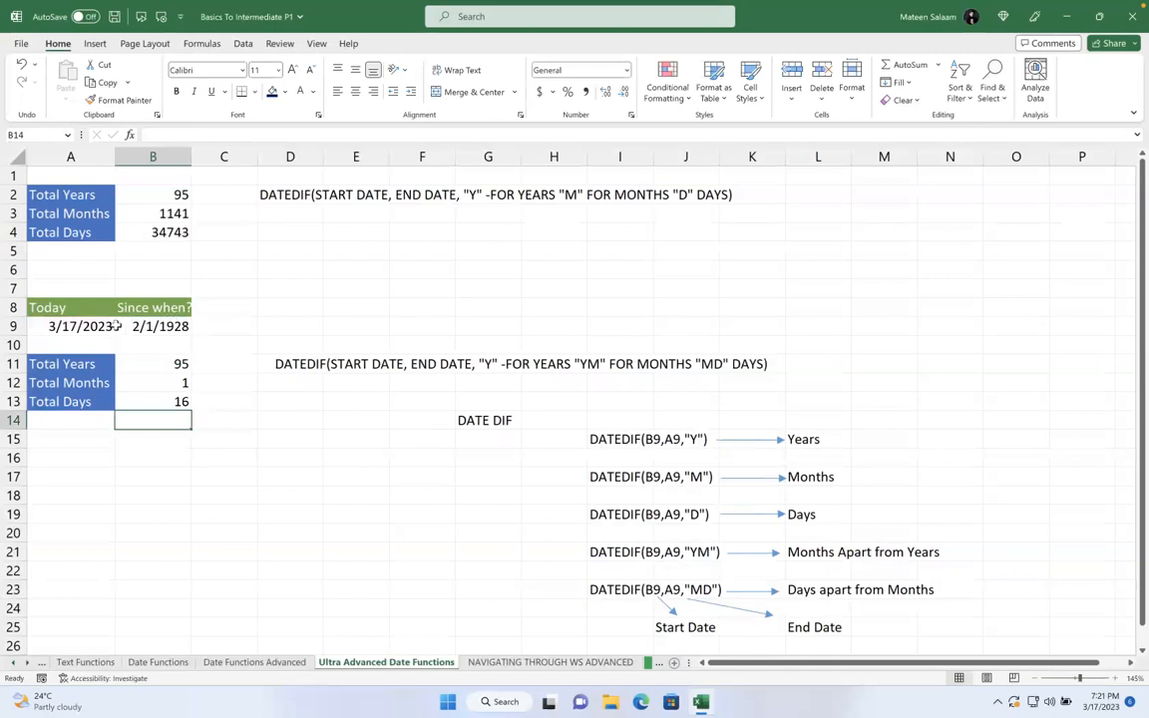
# - Change the Since when? date in B9 to 5/1/1928
pyautogui.click(108, 326)
pyautogui.click(140, 328)
pyautogui.doubleClick(142, 331)
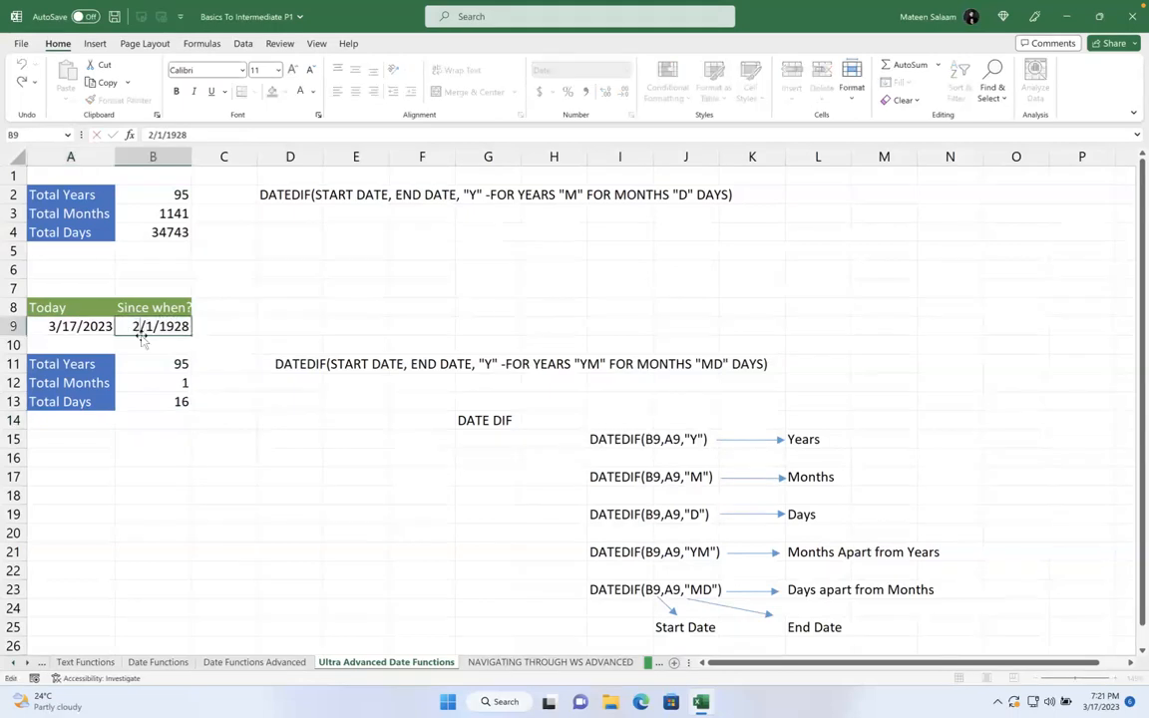
pyautogui.press('BackSpace')
pyautogui.write('5')
pyautogui.press('Return')
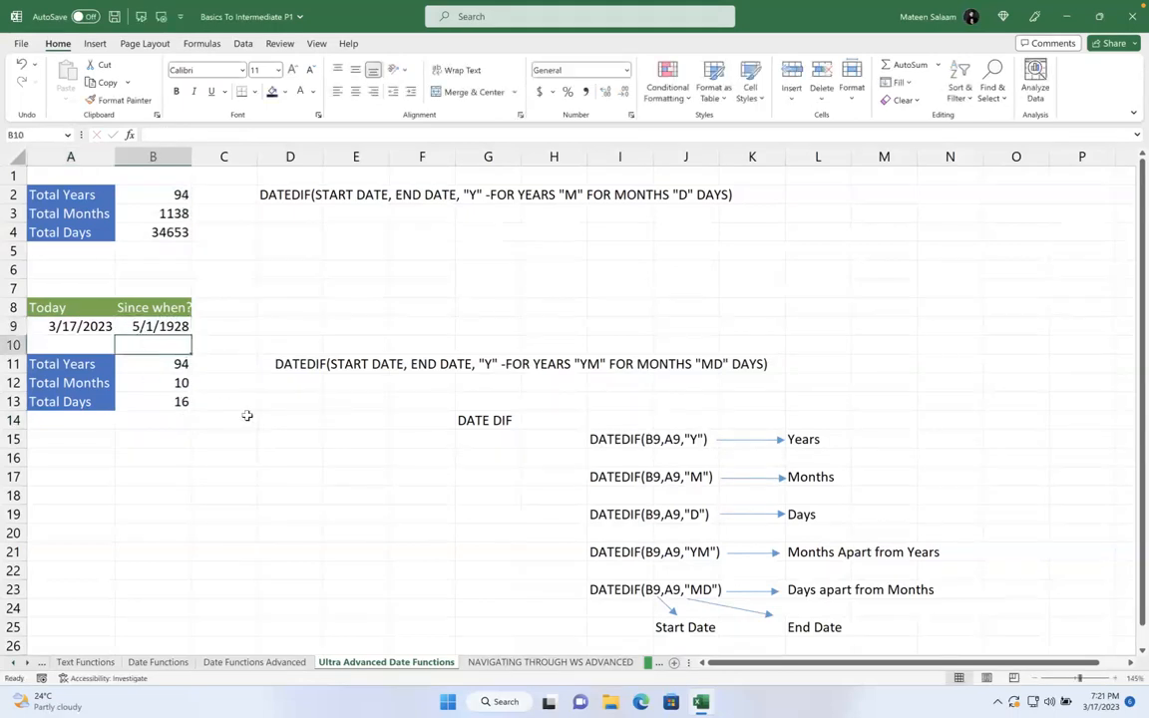
# - Review the recalculated Total Years, Total Months and Total Days formulas
pyautogui.click(184, 365)
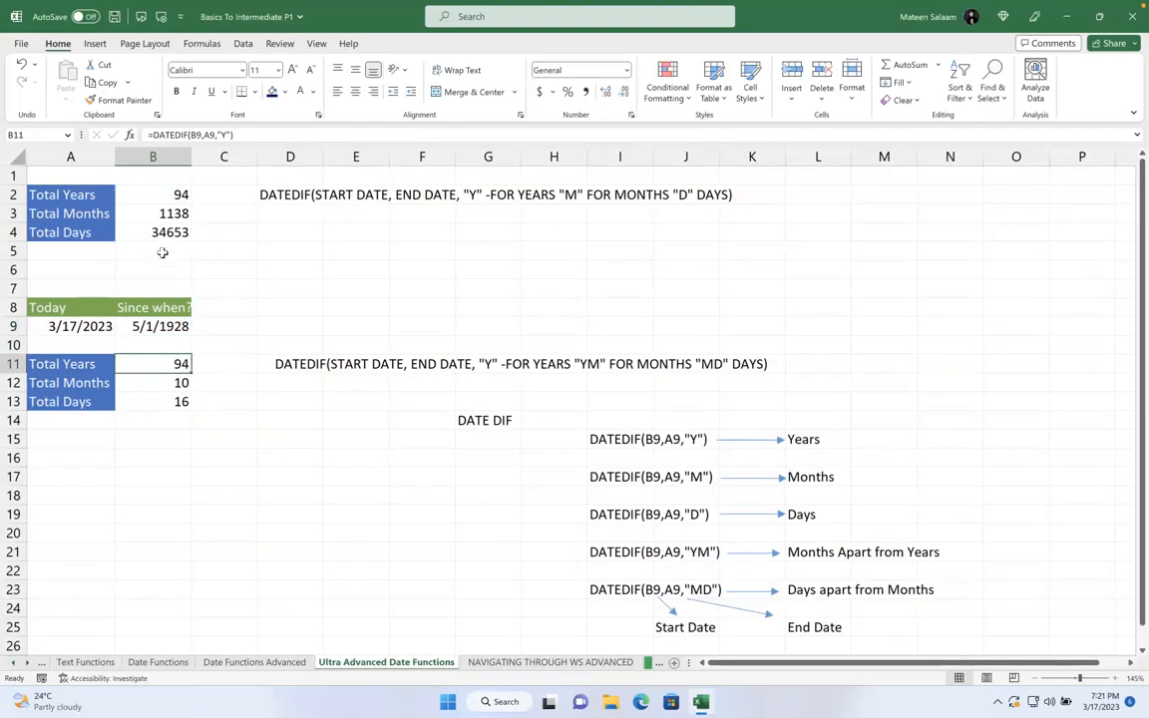
pyautogui.click(160, 216)
pyautogui.click(160, 229)
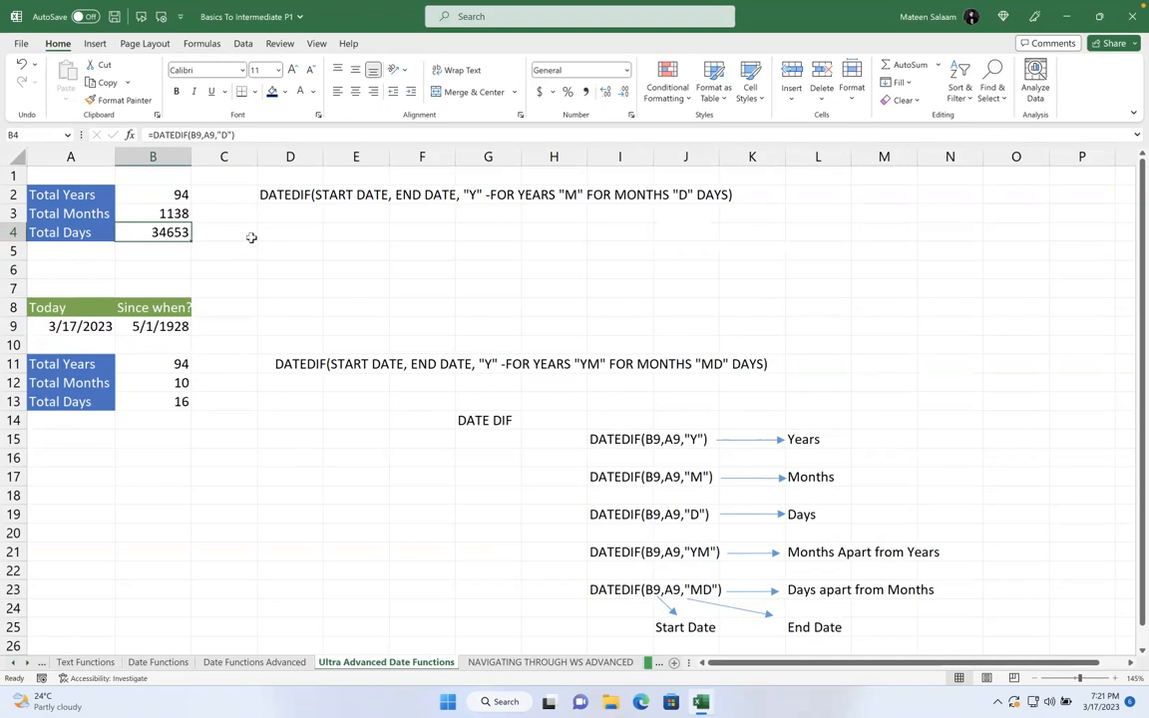
# - Switch to the Advance auditing Functions sheet and restore down the Excel window
pyautogui.click(13, 662)
pyautogui.click(13, 662)
pyautogui.click(27, 663)
pyautogui.click(27, 663)
pyautogui.click(27, 663)
pyautogui.click(27, 664)
pyautogui.click(27, 663)
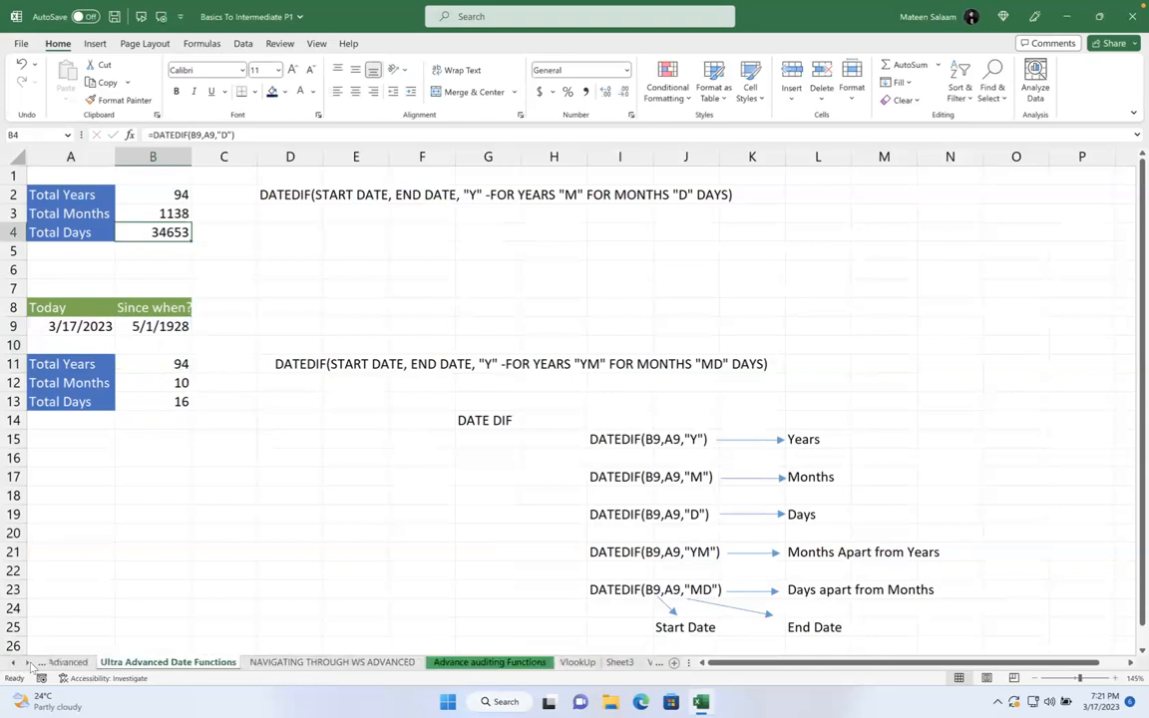
pyautogui.click(27, 663)
pyautogui.click(140, 662)
pyautogui.click(254, 666)
pyautogui.click(214, 665)
pyautogui.click(316, 647)
pyautogui.click(322, 666)
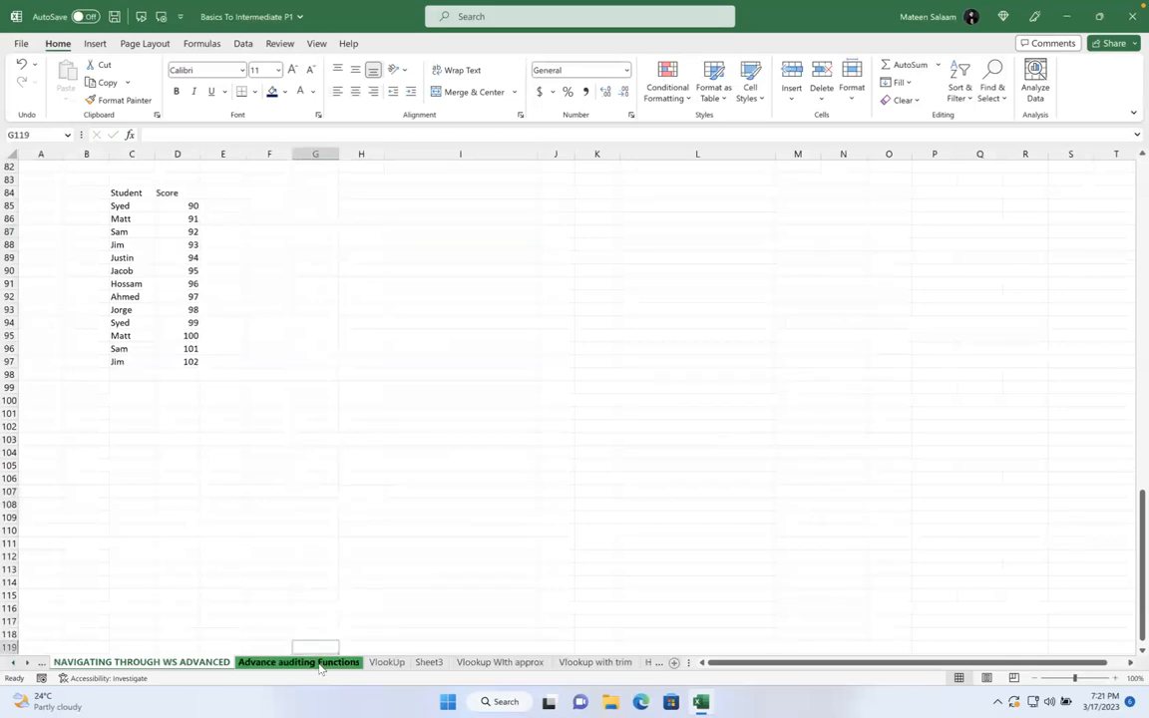
pyautogui.click(379, 663)
pyautogui.click(324, 664)
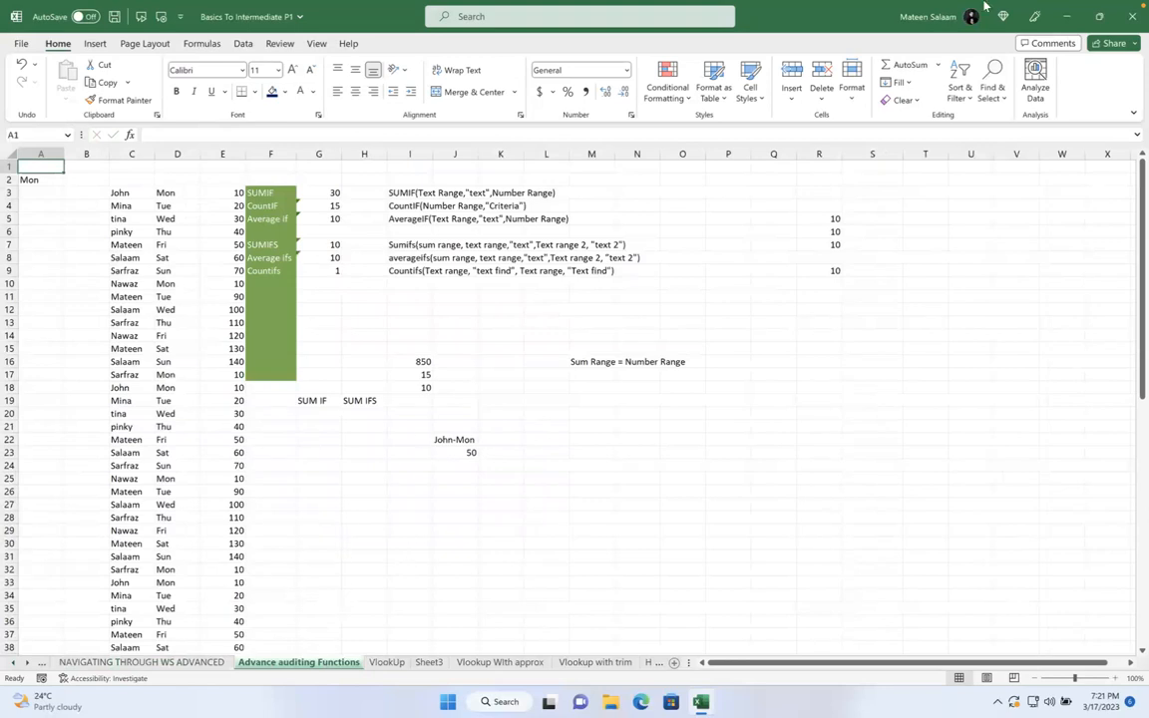
pyautogui.click(1099, 16)
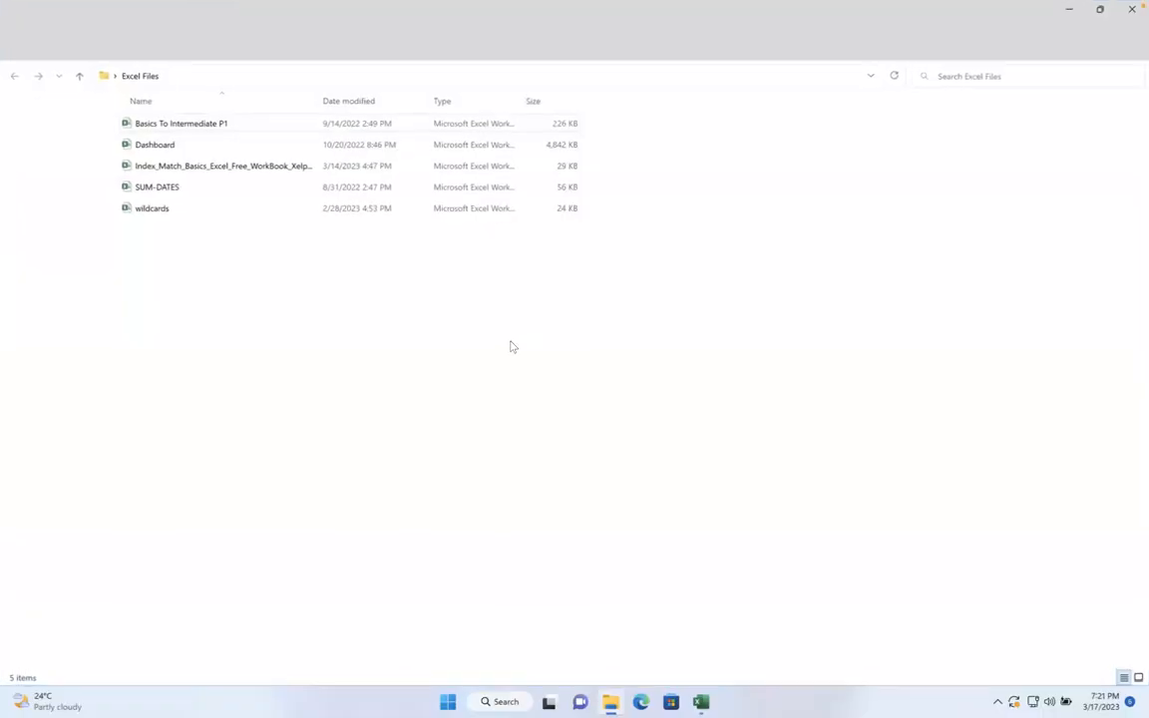
# - Browse the Dashboard, Index_Match and SUM-DATES workbooks in the Excel Files folder
pyautogui.click(198, 150)
pyautogui.click(181, 168)
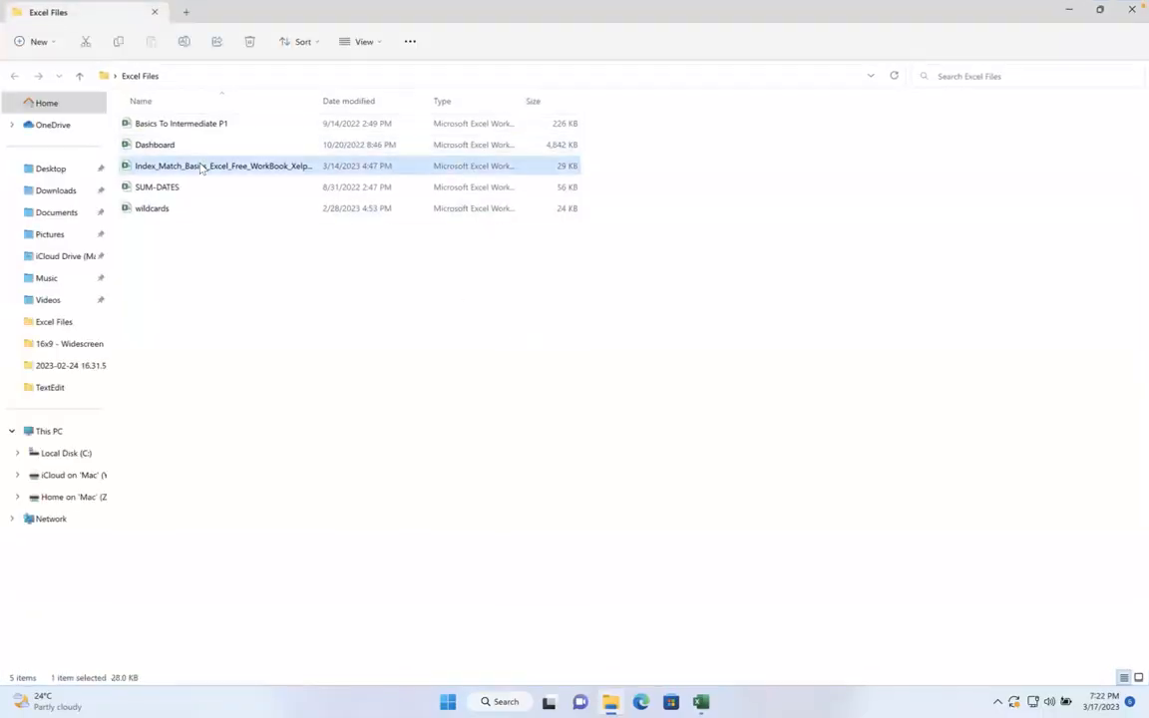
pyautogui.click(180, 187)
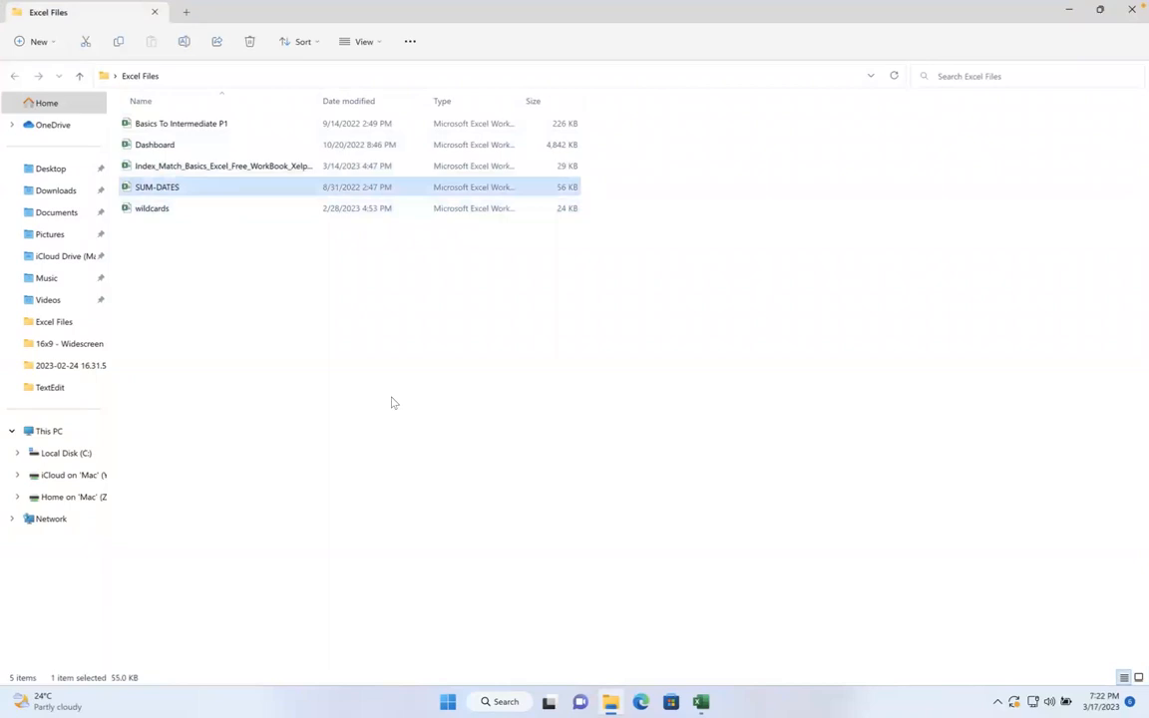
pyautogui.click(394, 403)
# - Check the notification centre, then move to the Chrome desktop space
pyautogui.click(1129, 5)
pyautogui.click(686, 327)
pyautogui.hotkey('ctrl', 'Left')
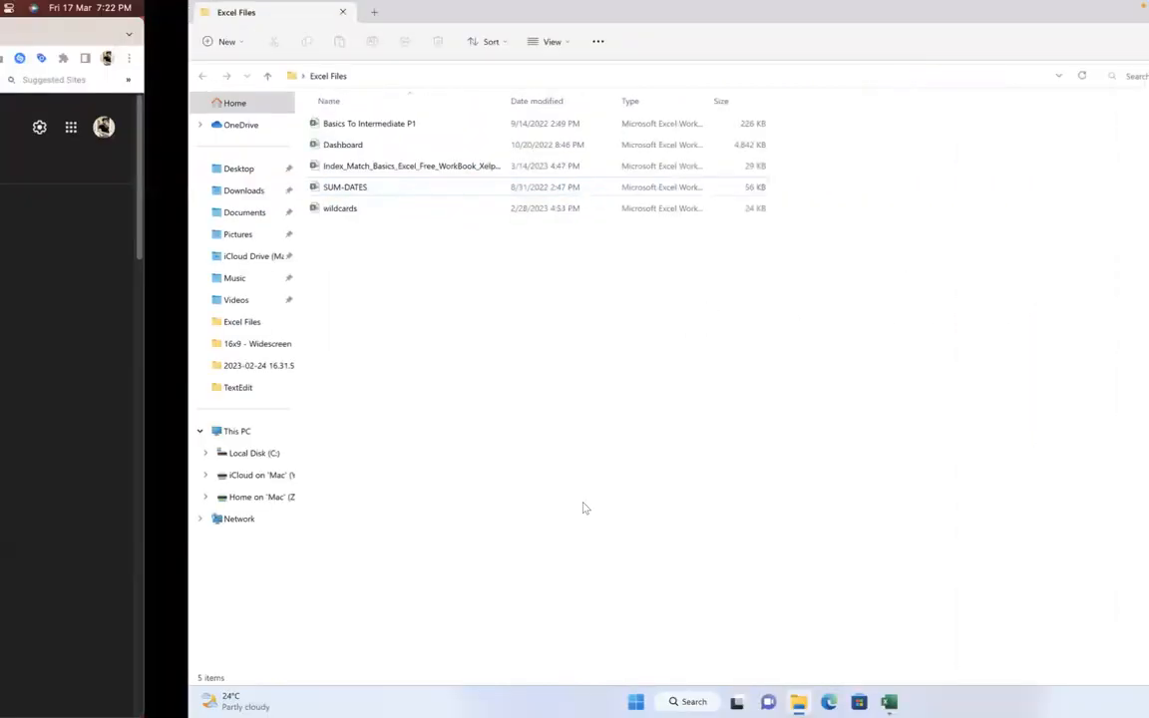